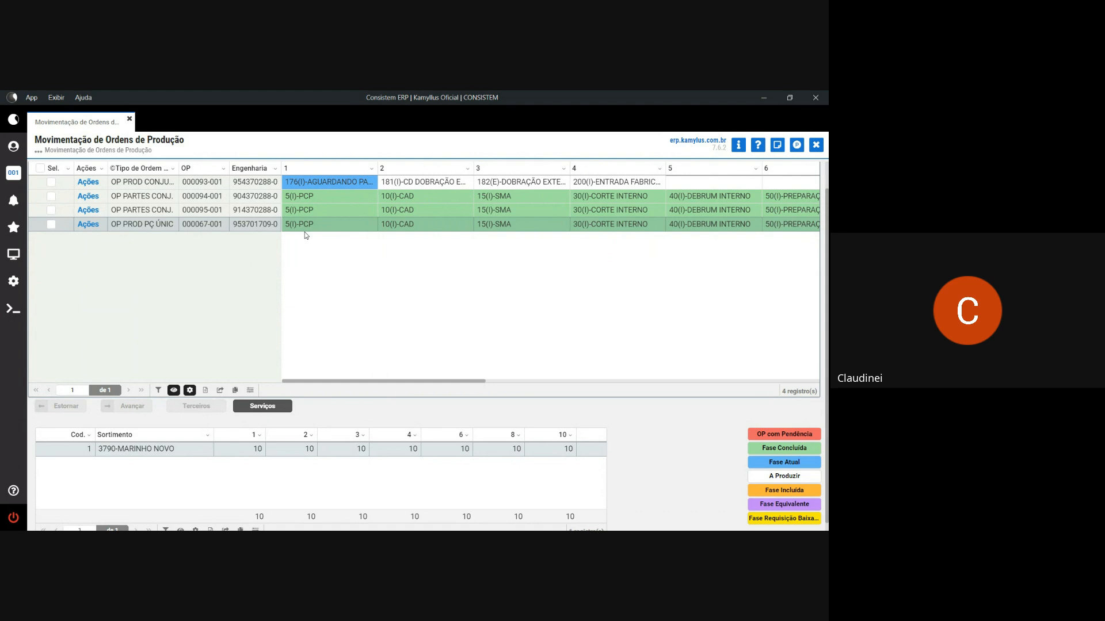
- Tick the Sel. box on production order 000067-001 (OP PROD PÇ ÚNIC) in the order grid
left_click_drag(401, 381, 709, 378)
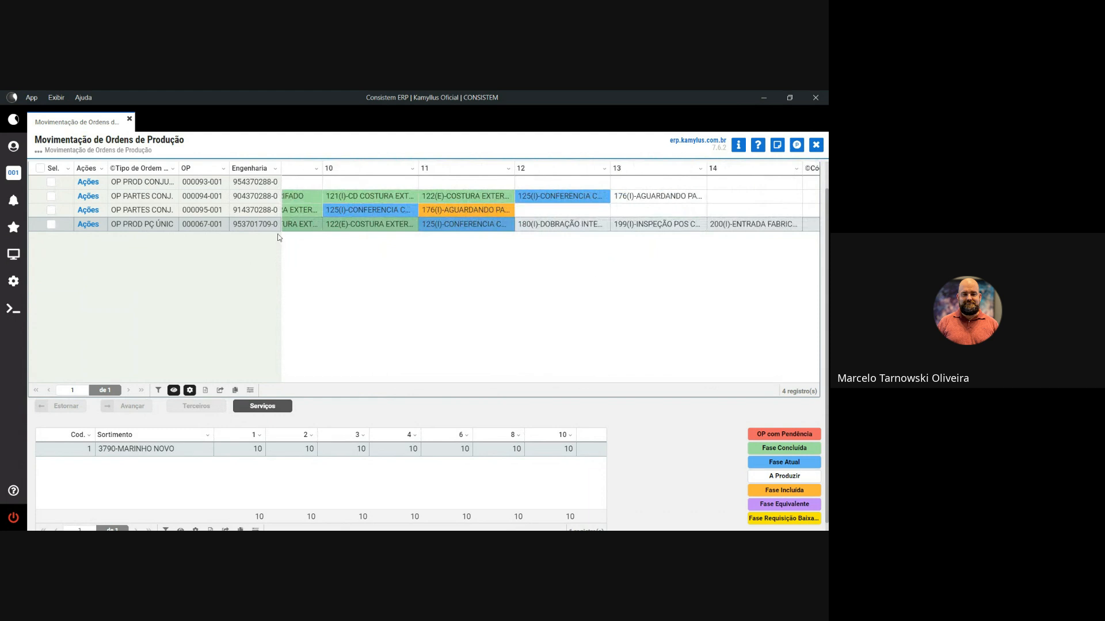
scroll(416, 263, "up", 1)
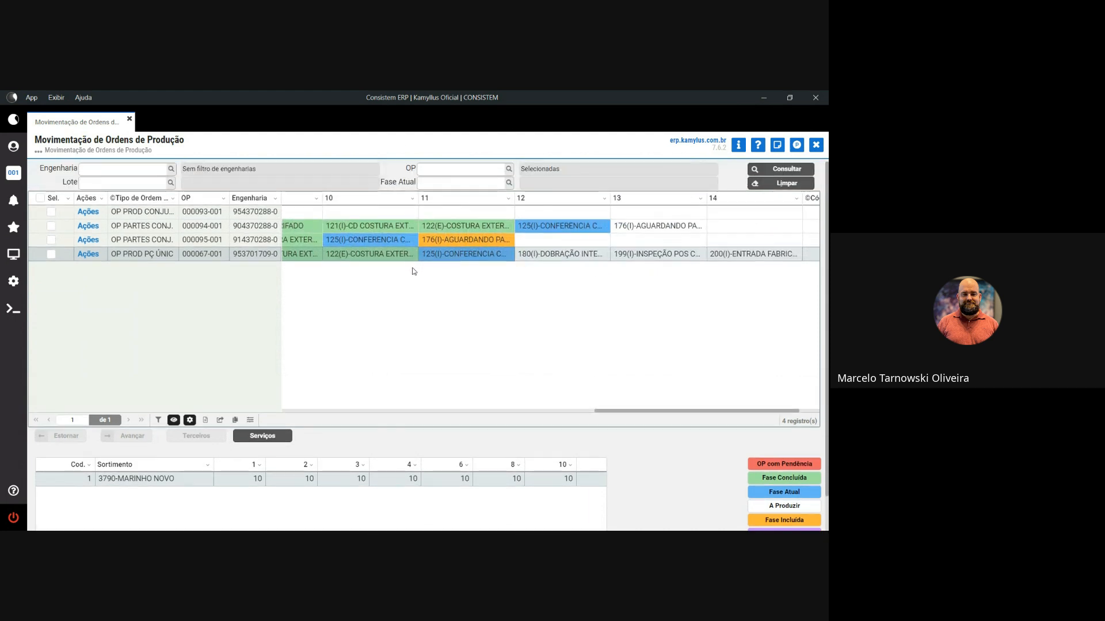
left_click(379, 185)
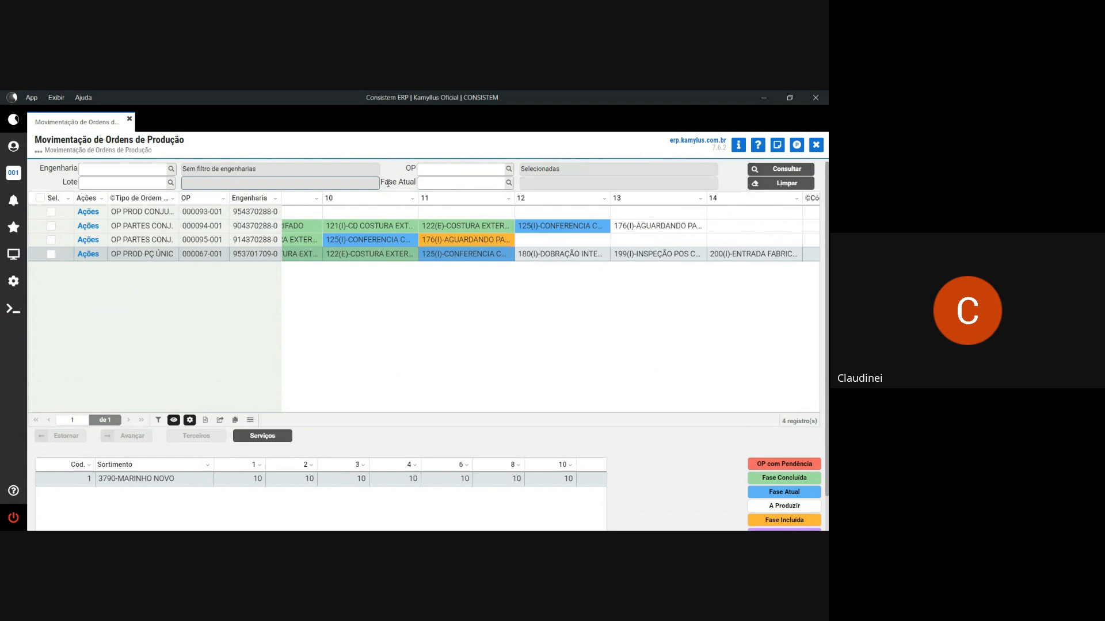
left_click(418, 182)
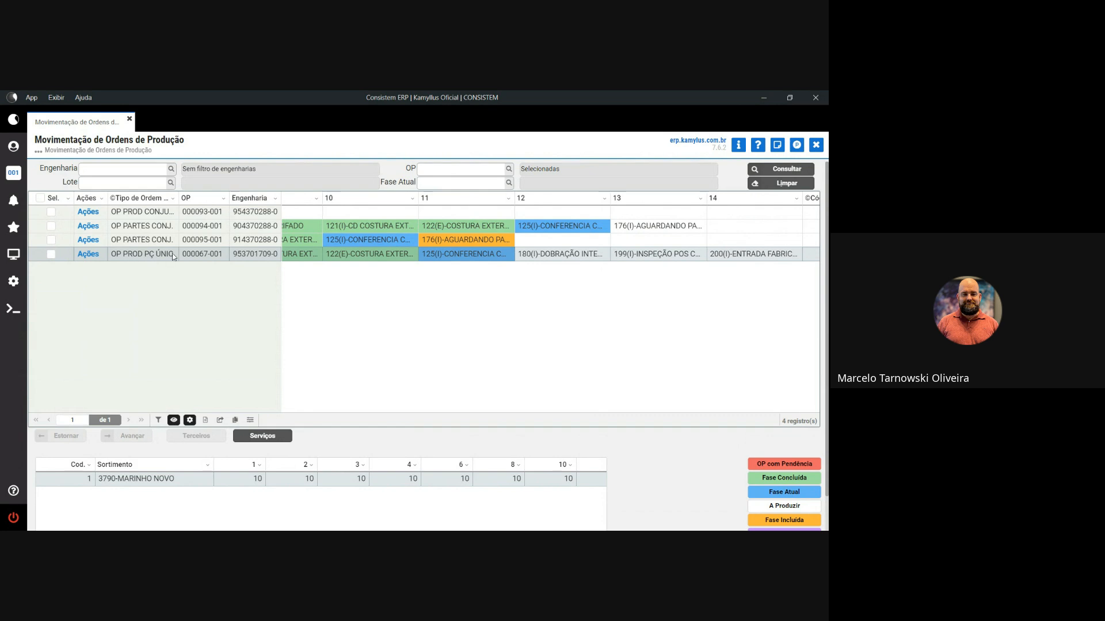
scroll(153, 256, "down", 1)
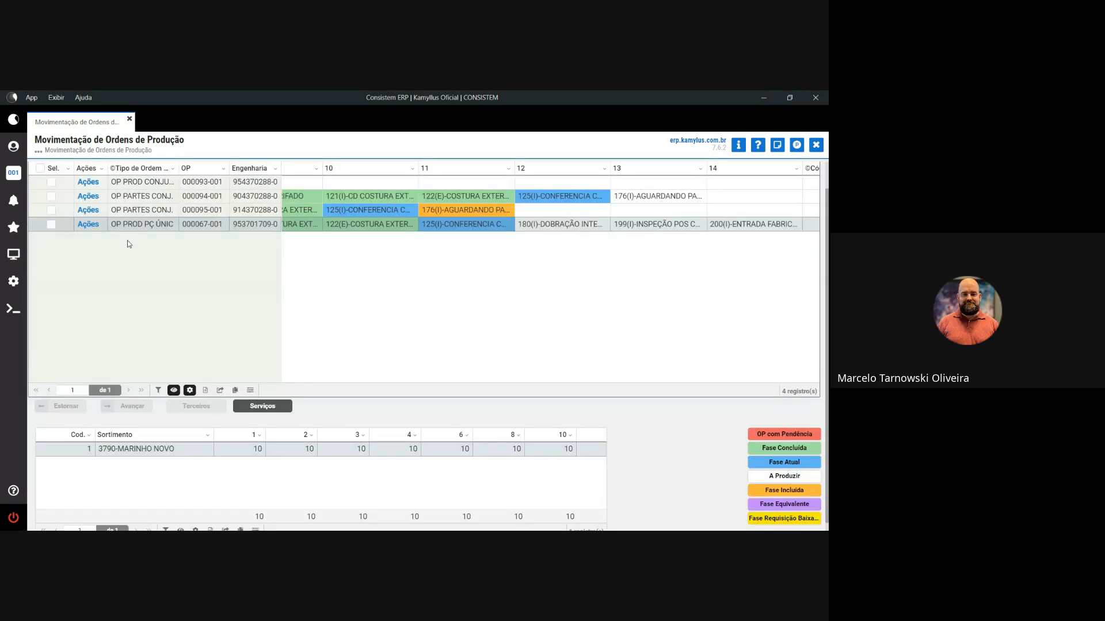
scroll(489, 279, "up", 1)
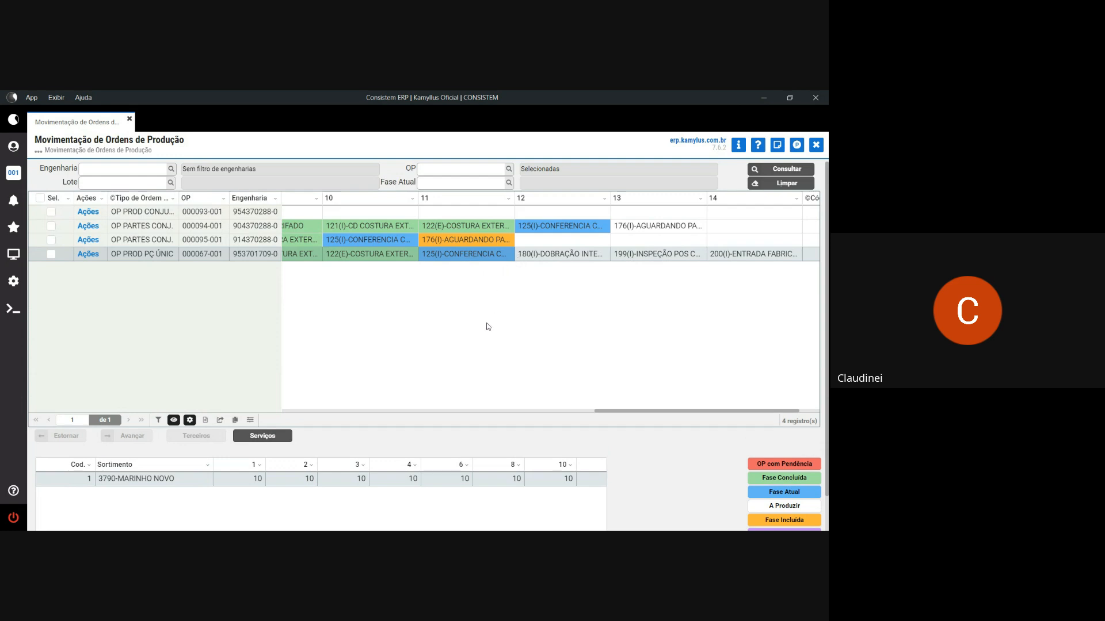
left_click(563, 259)
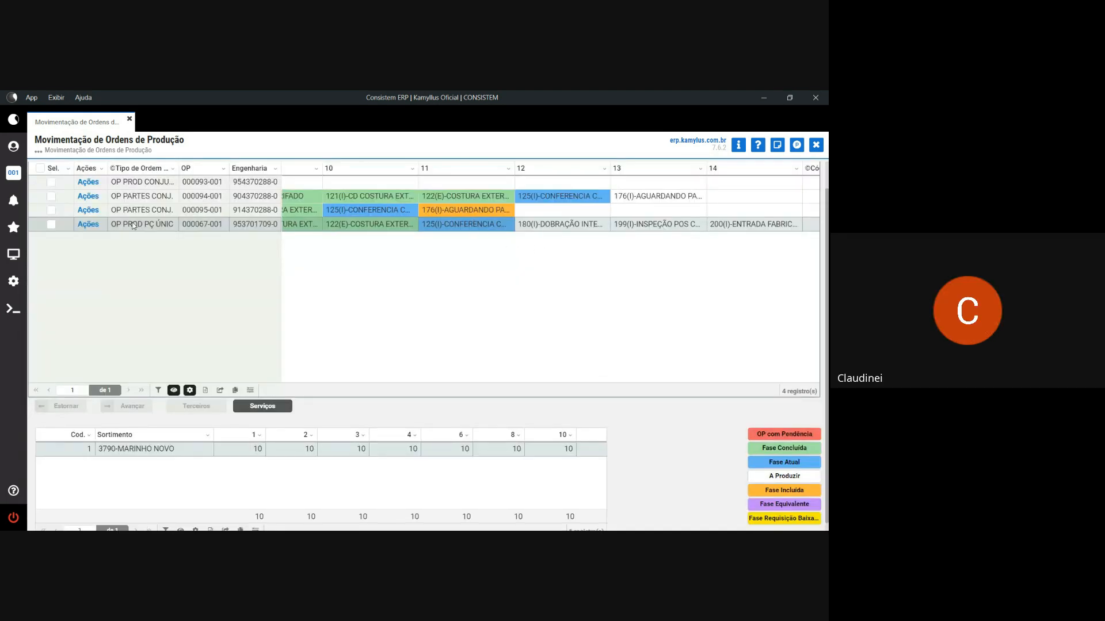
left_click(51, 225)
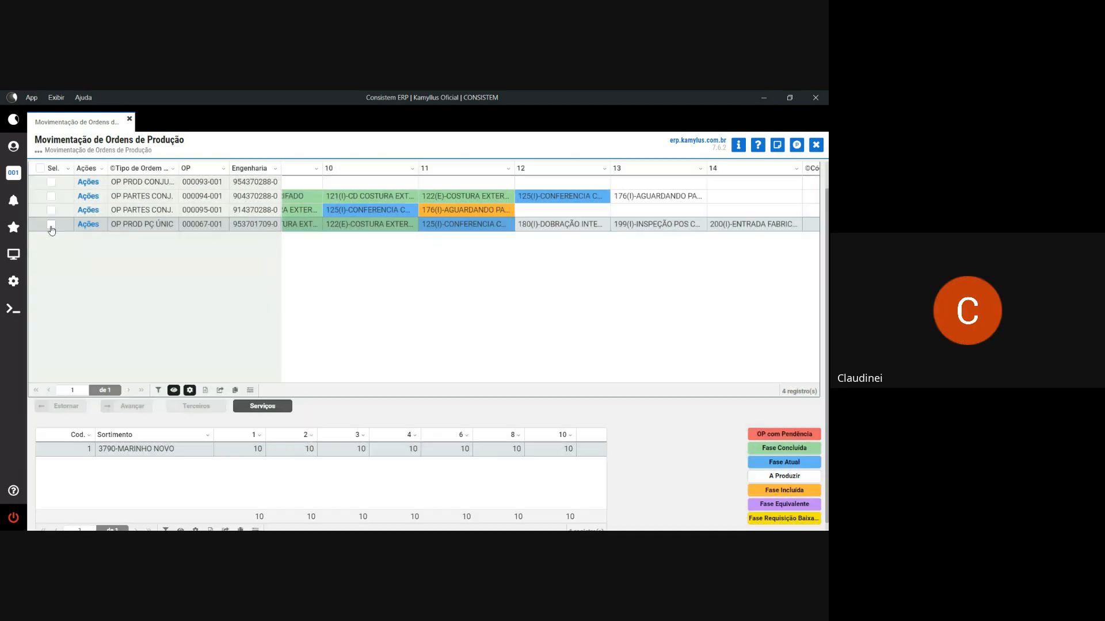
left_click(51, 227)
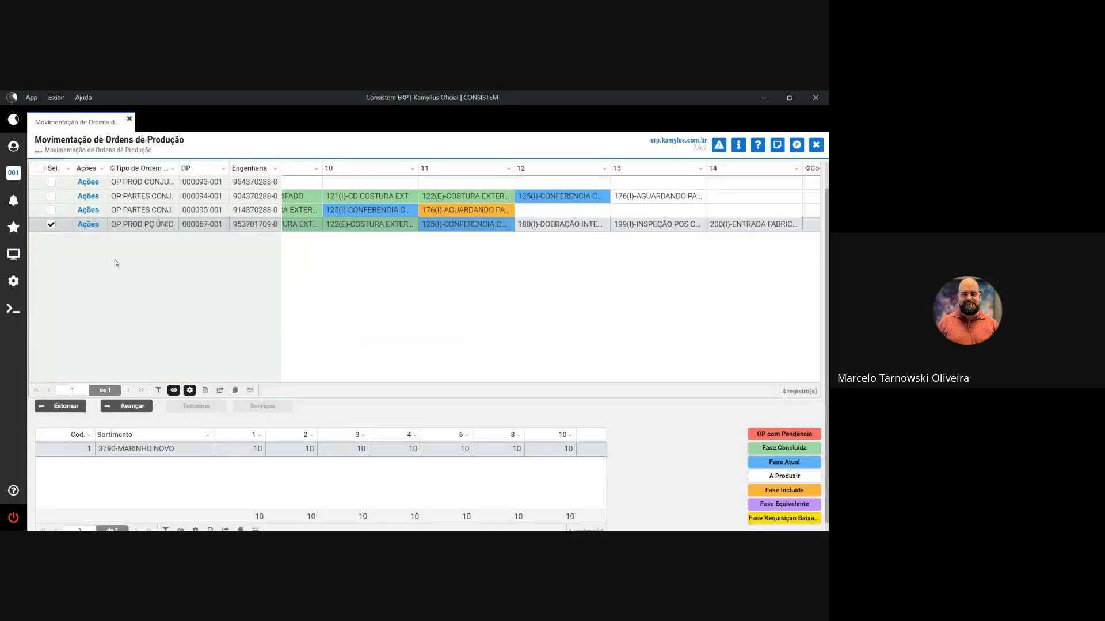
- Enter quality 1 for order quantity 100, reduce size 1 to 5, and approve the distribution
left_click(92, 226)
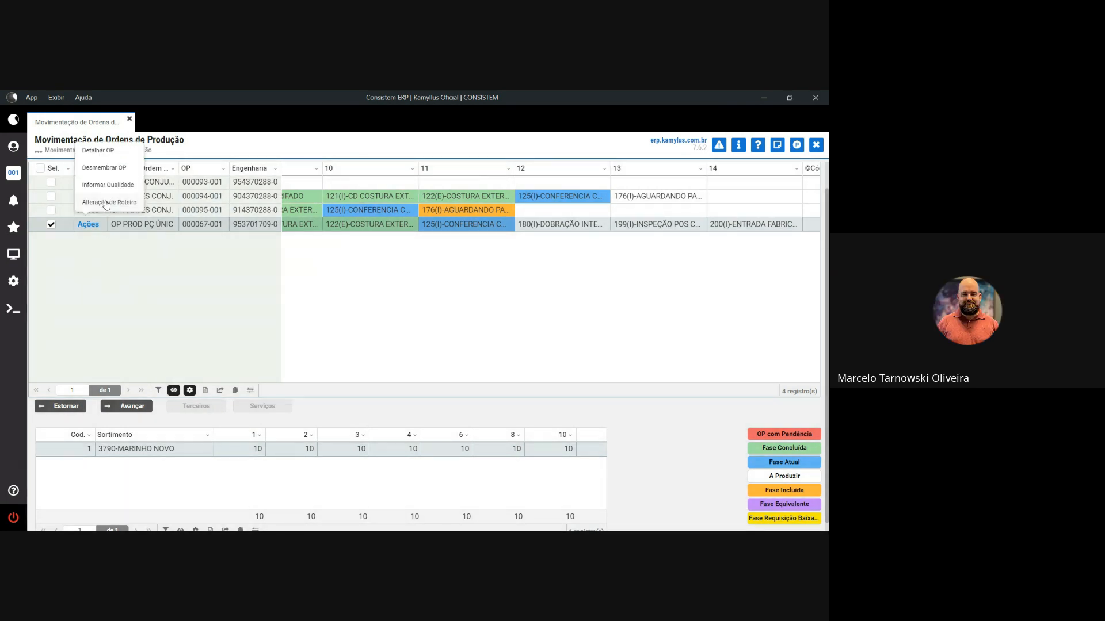
left_click(109, 185)
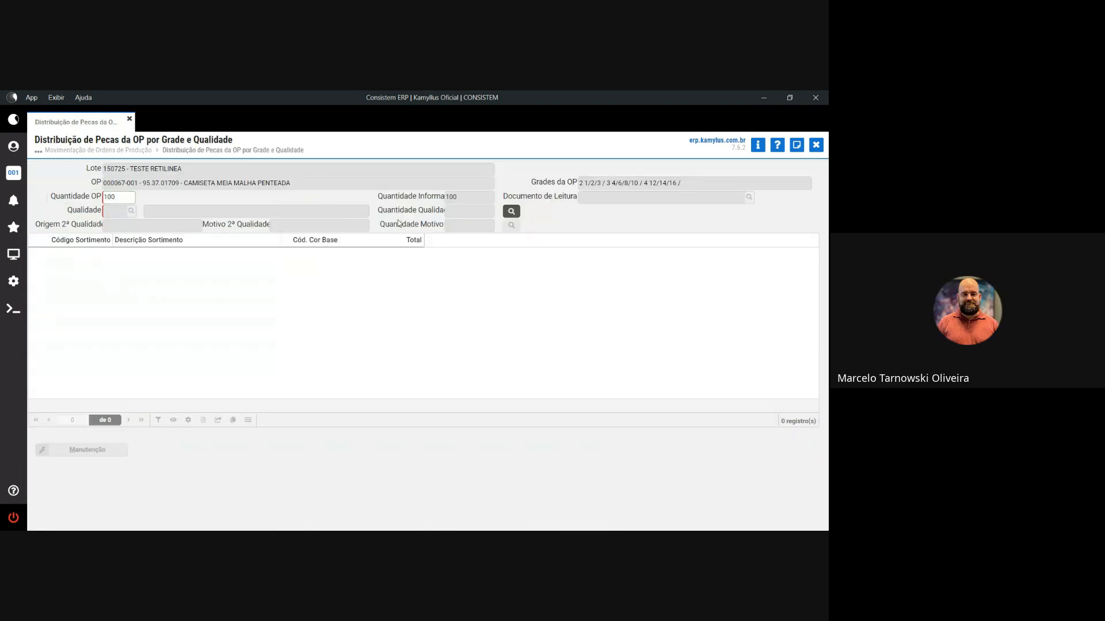
key("Return")
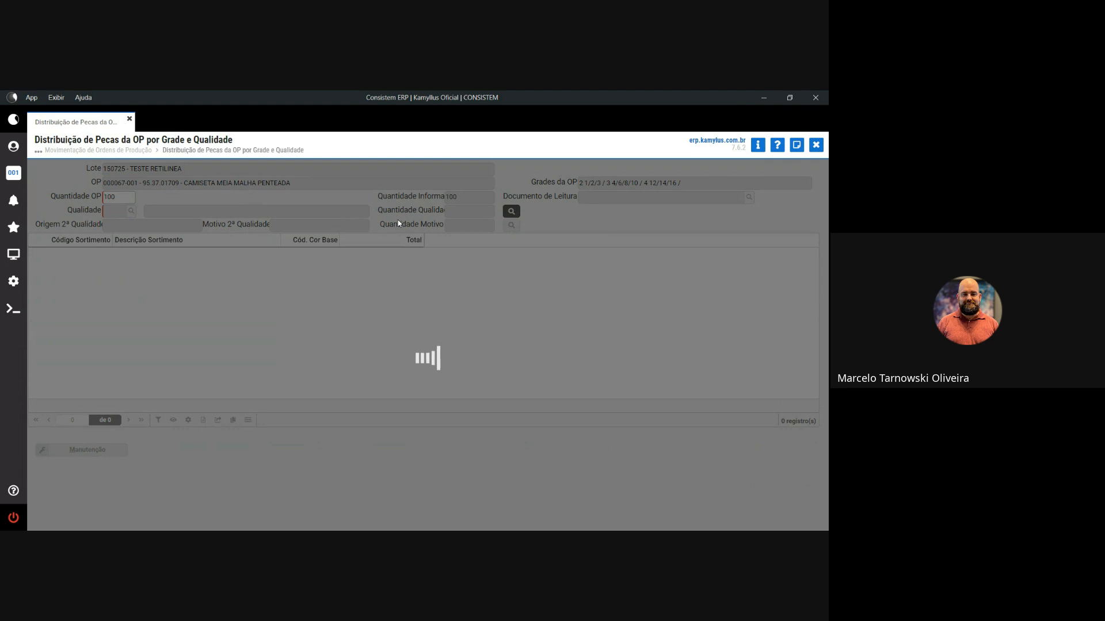
type("1")
key("Return")
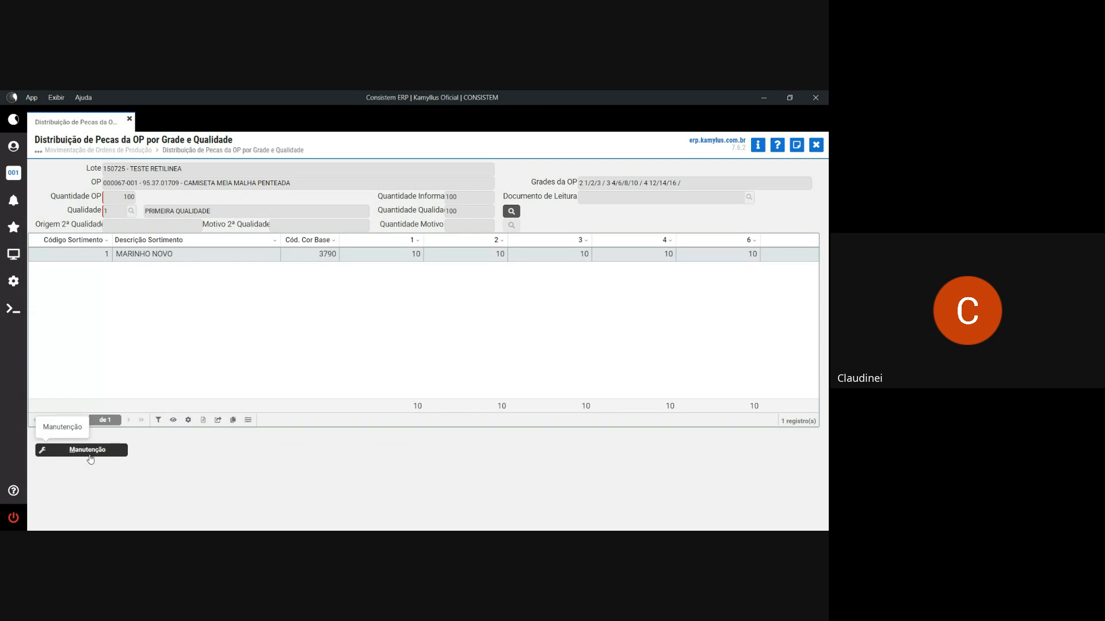
left_click(92, 453)
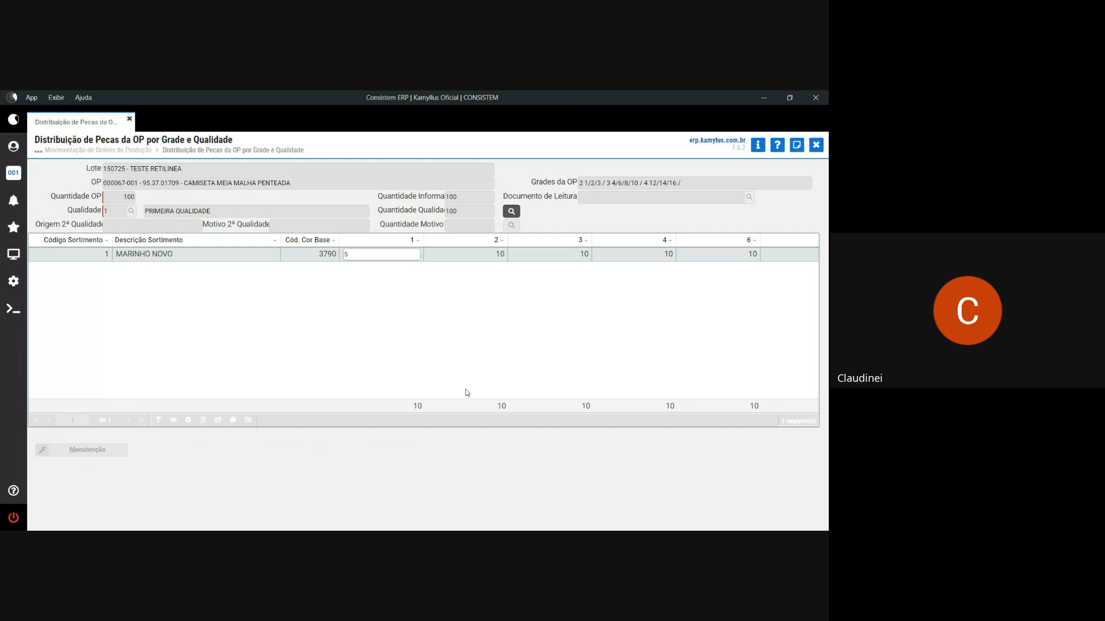
key("Return")
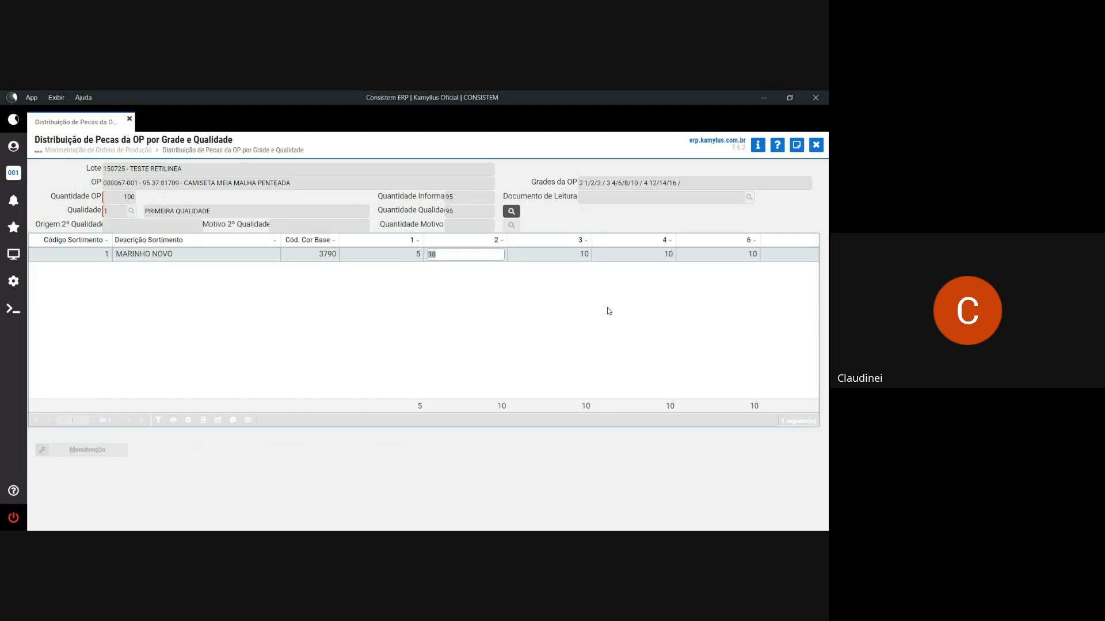
key("Return")
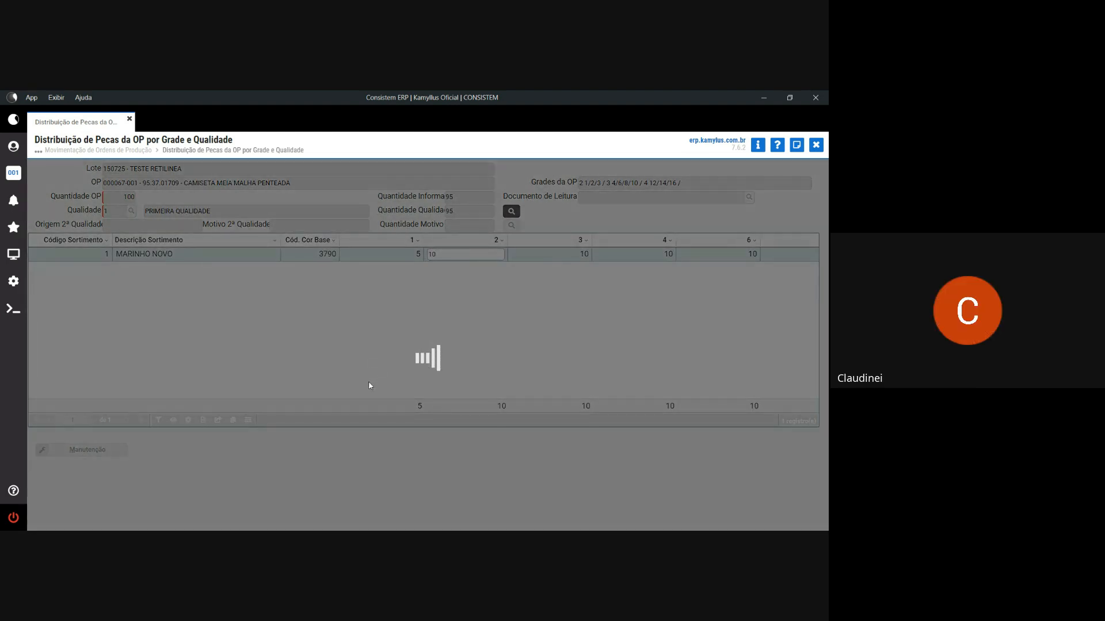
left_click(372, 372)
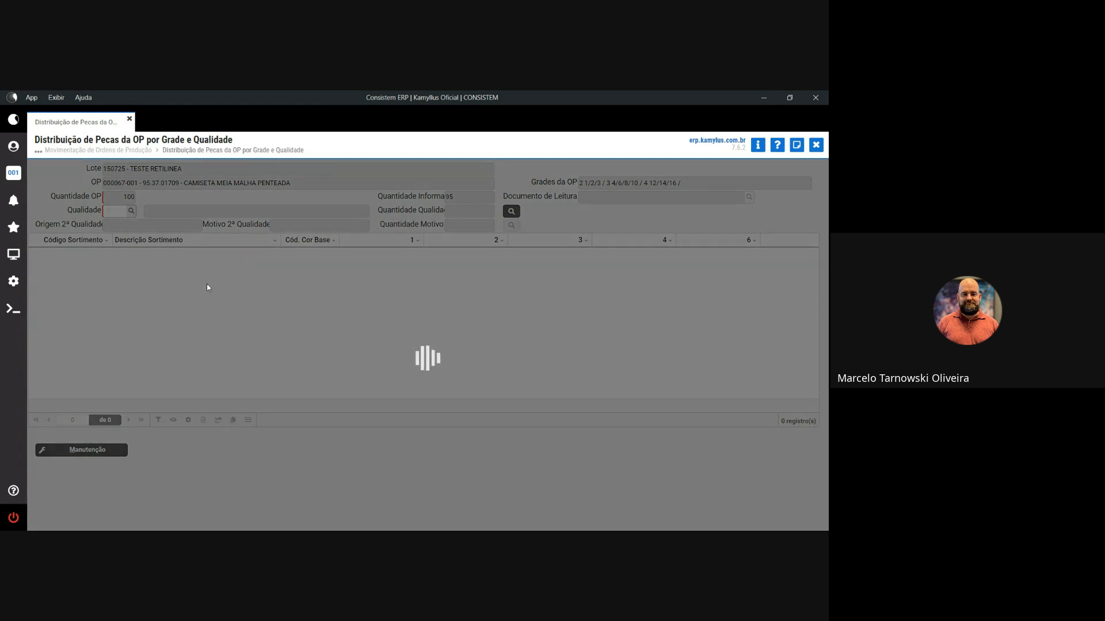
- Choose quality 10 PEÇAS INCOMPLETAS and page to the third page of second-quality reasons
double_click(246, 327)
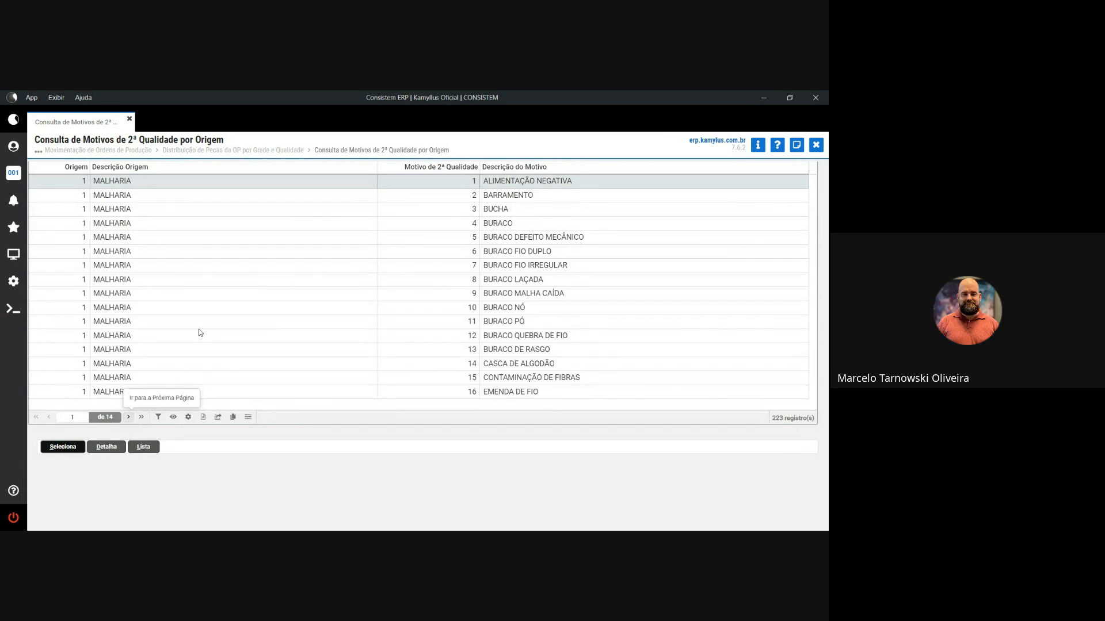
left_click_drag(373, 169, 220, 173)
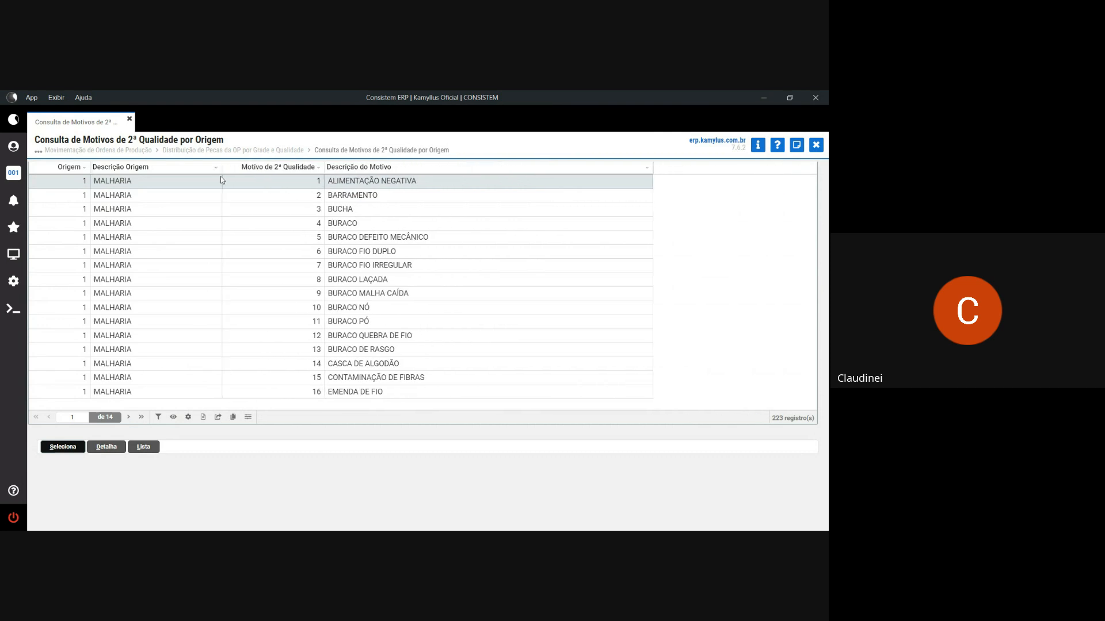
left_click_drag(323, 167, 304, 167)
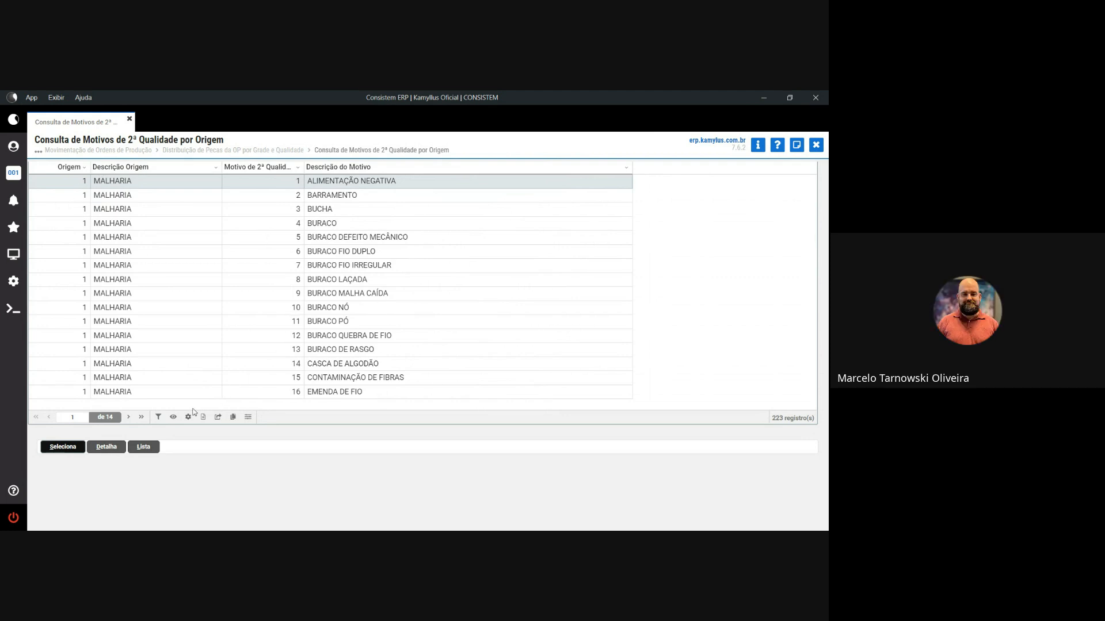
left_click(129, 417)
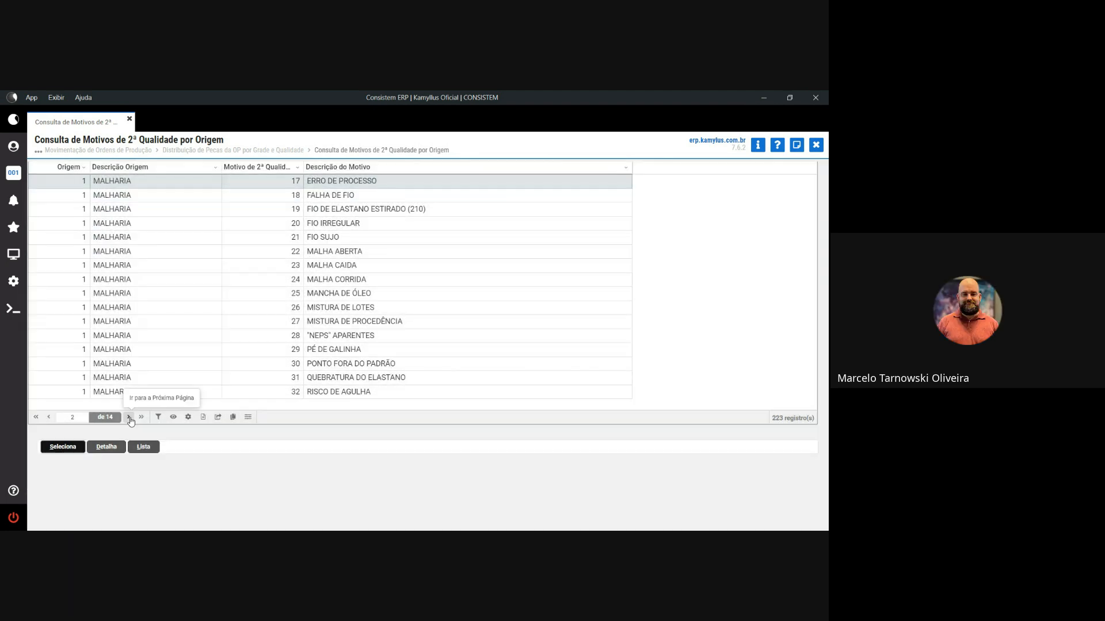
left_click(129, 418)
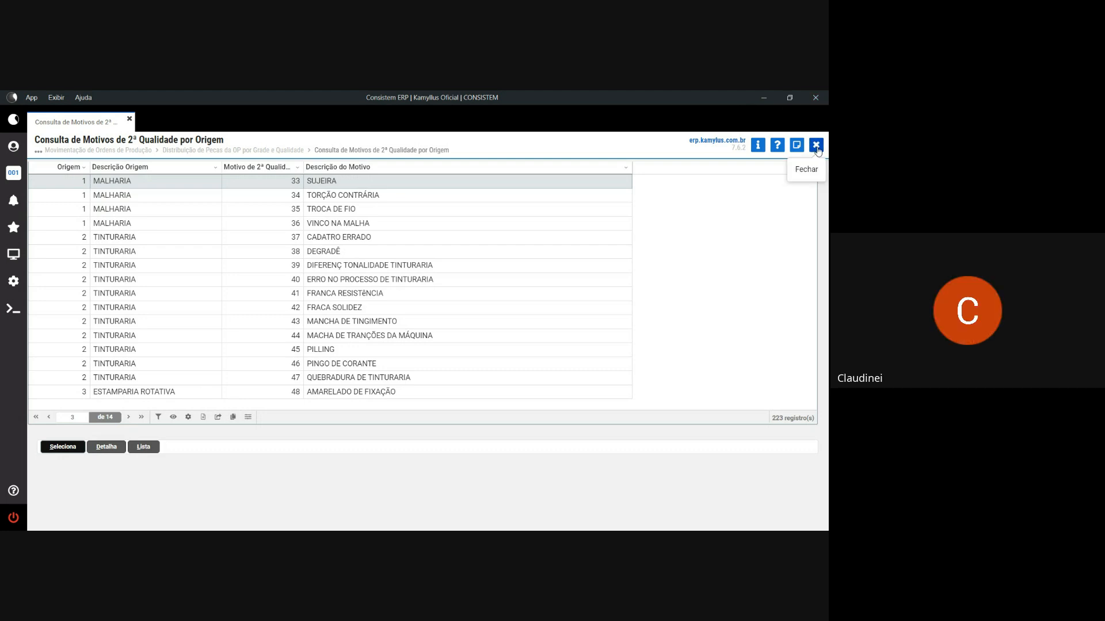
- Close the reasons list, dismiss the missing-reason warning, and reselect quality 10 PEÇAS INCOMPLETAS
left_click(816, 145)
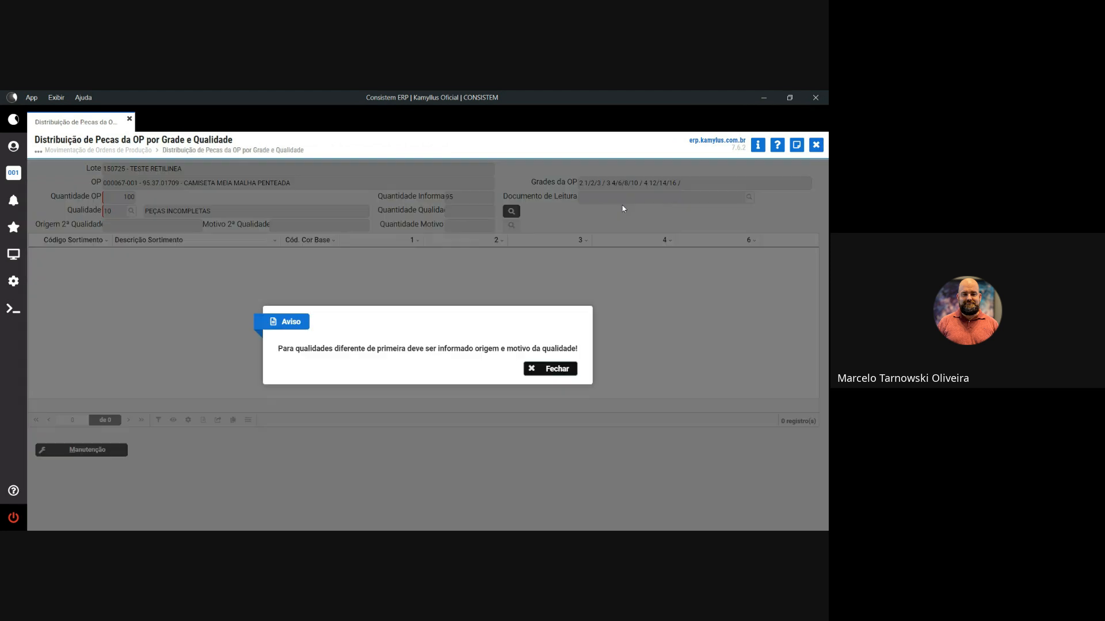
left_click(557, 371)
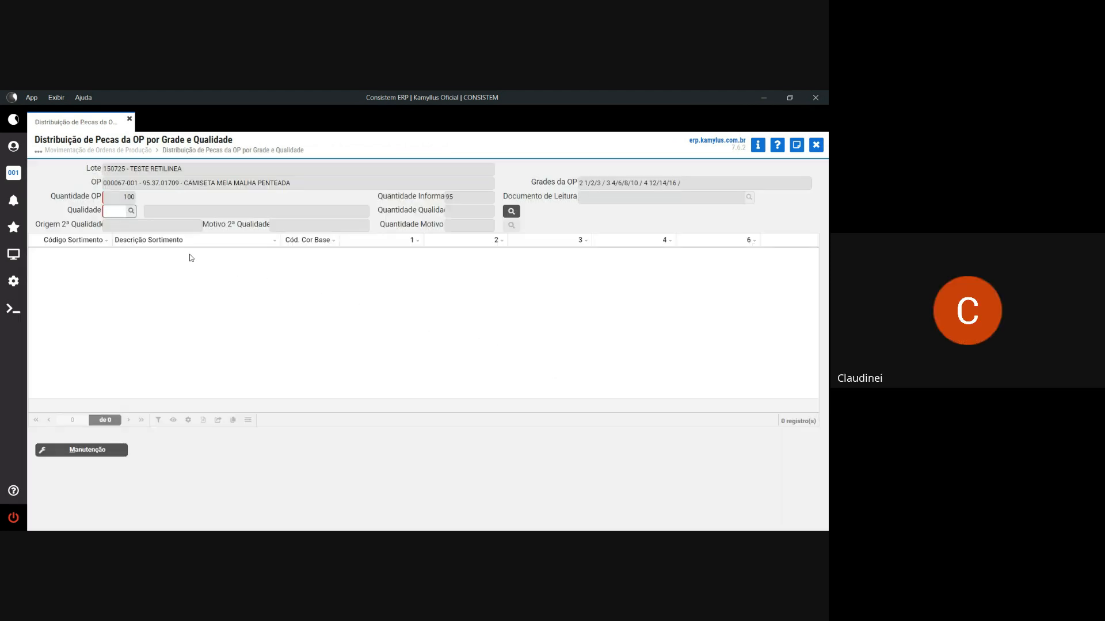
left_click(131, 211)
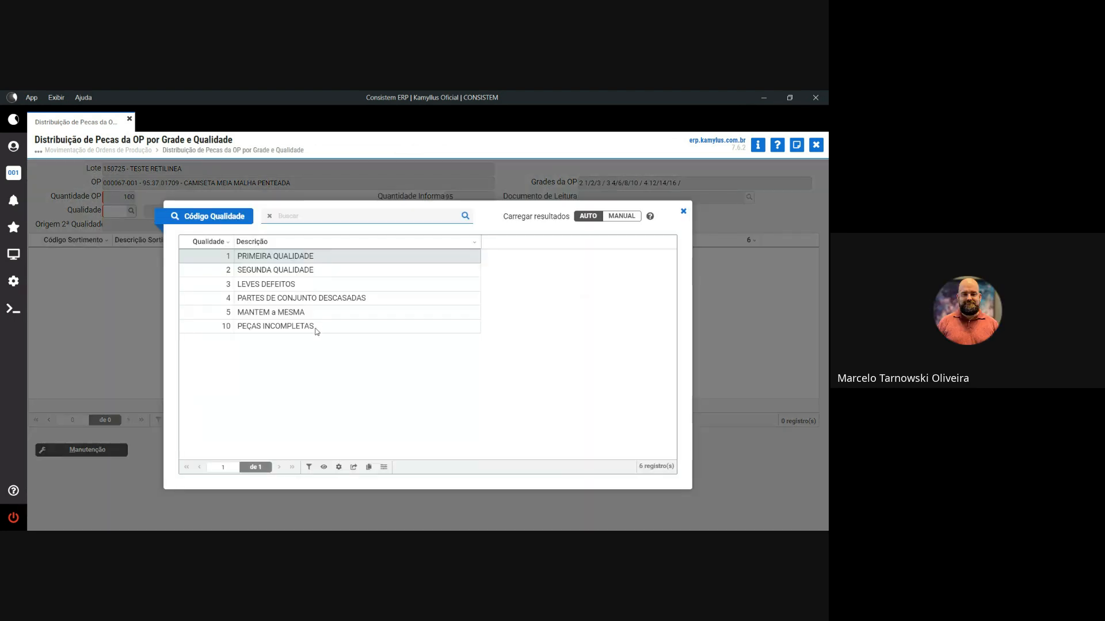
double_click(316, 331)
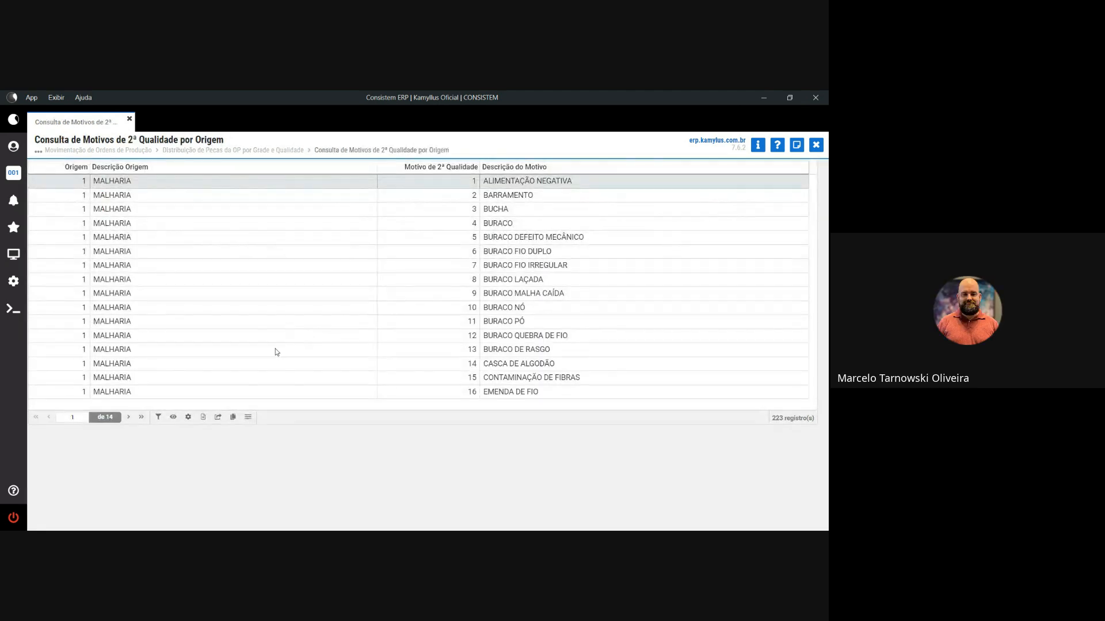
- Assign reason 4 BURACO to 1 size-1 piece and confirm the distribution
left_click(199, 222)
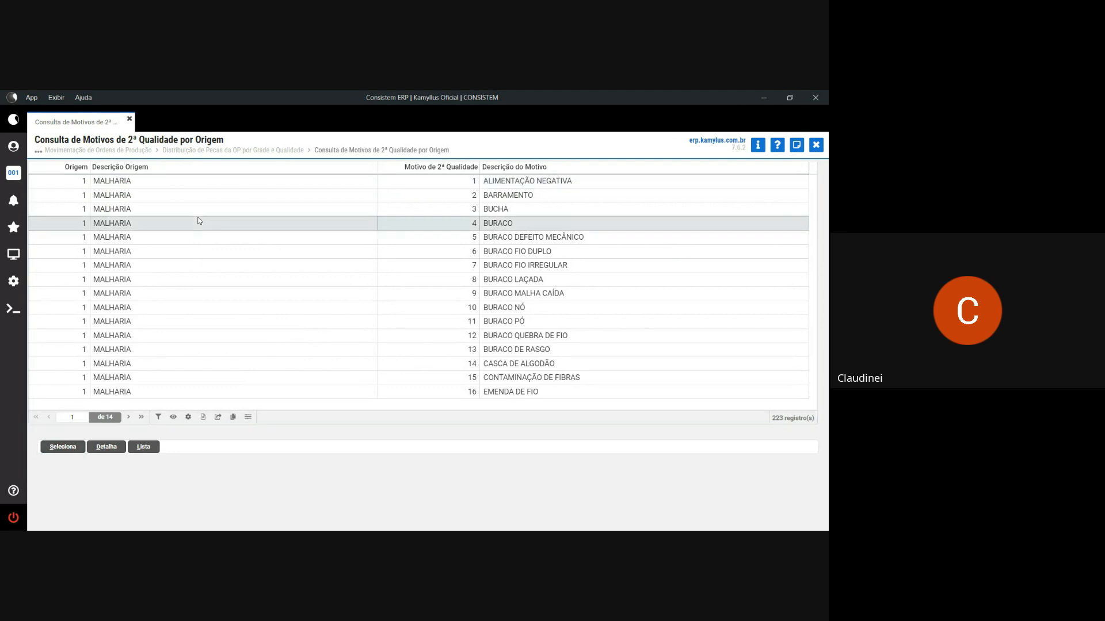
left_click(62, 447)
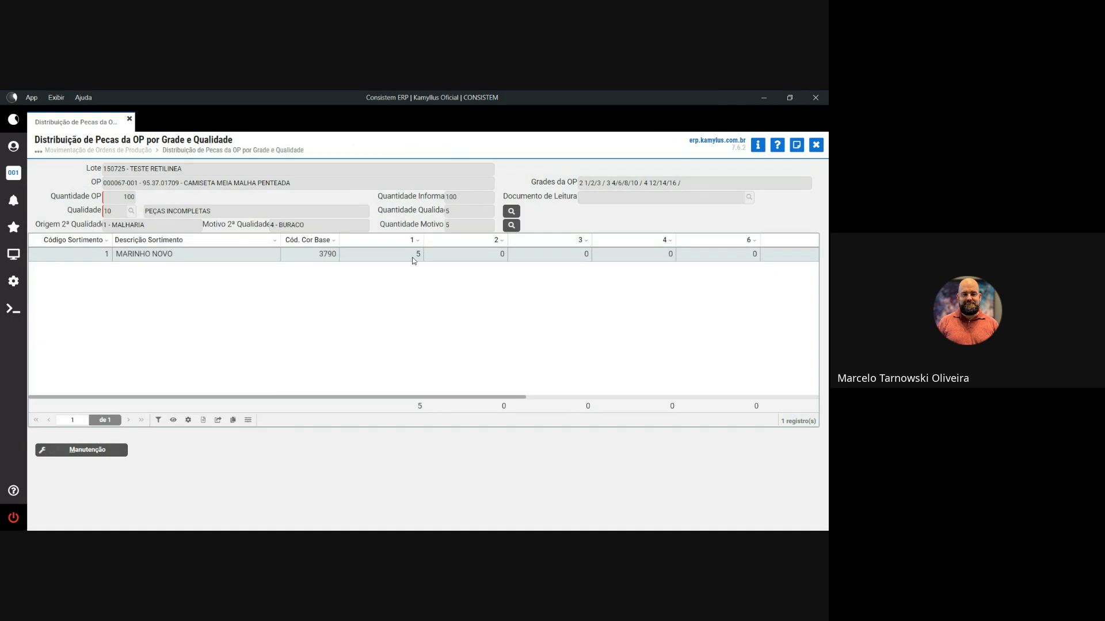
left_click(88, 450)
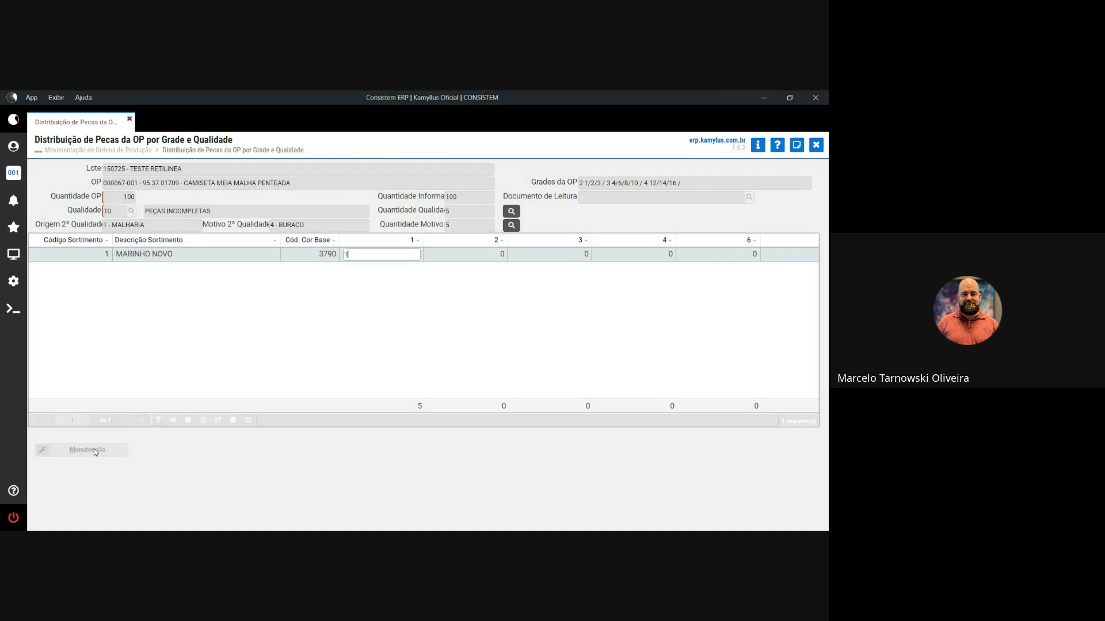
key("Return")
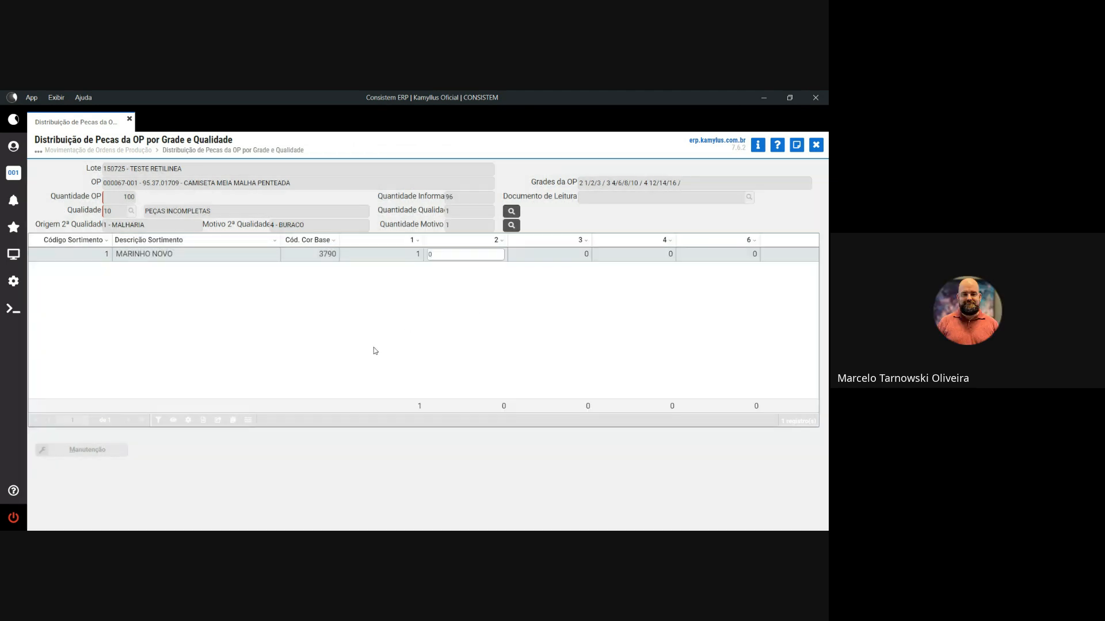
key("Return")
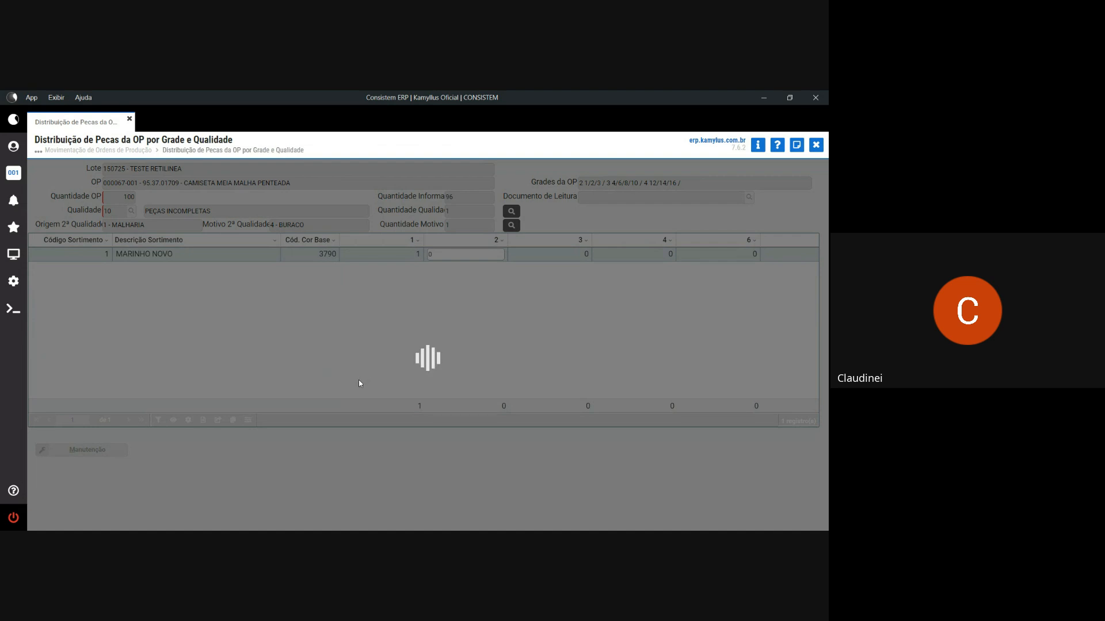
left_click(366, 370)
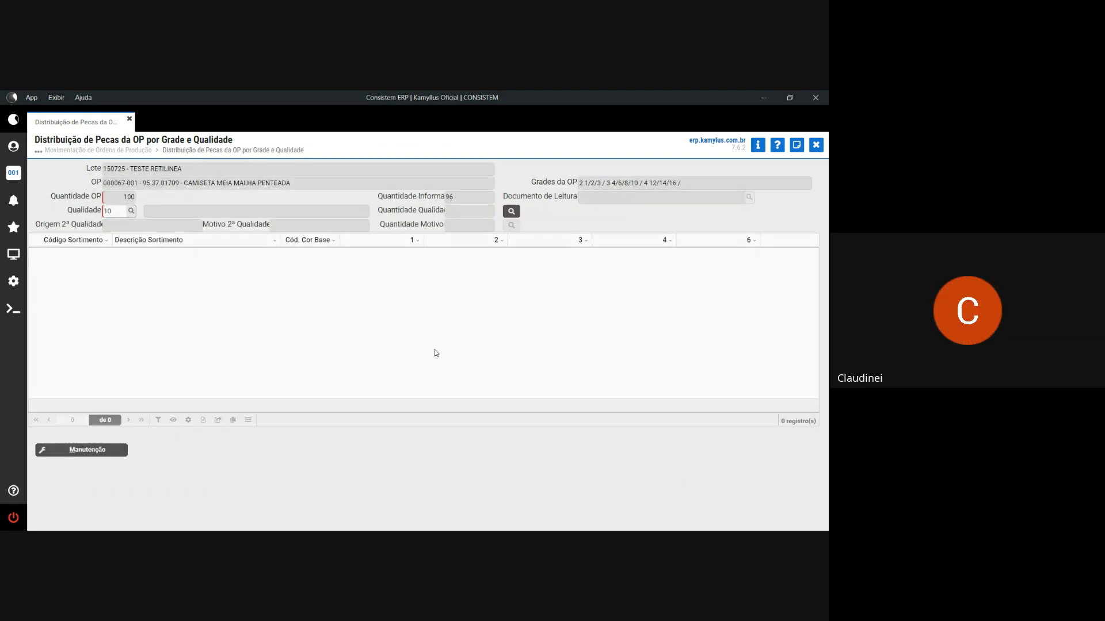
- Assign reason 13 BURACO DE RASGO to 2 size-1 pieces of quality 10 and confirm
key("Return")
key("Return")
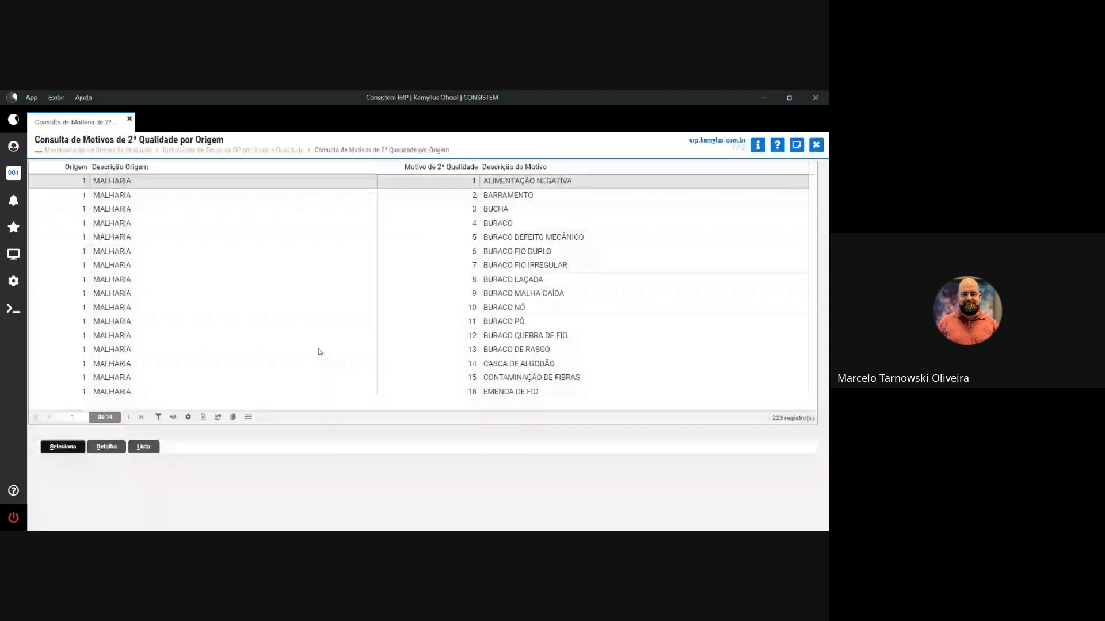
left_click(320, 350)
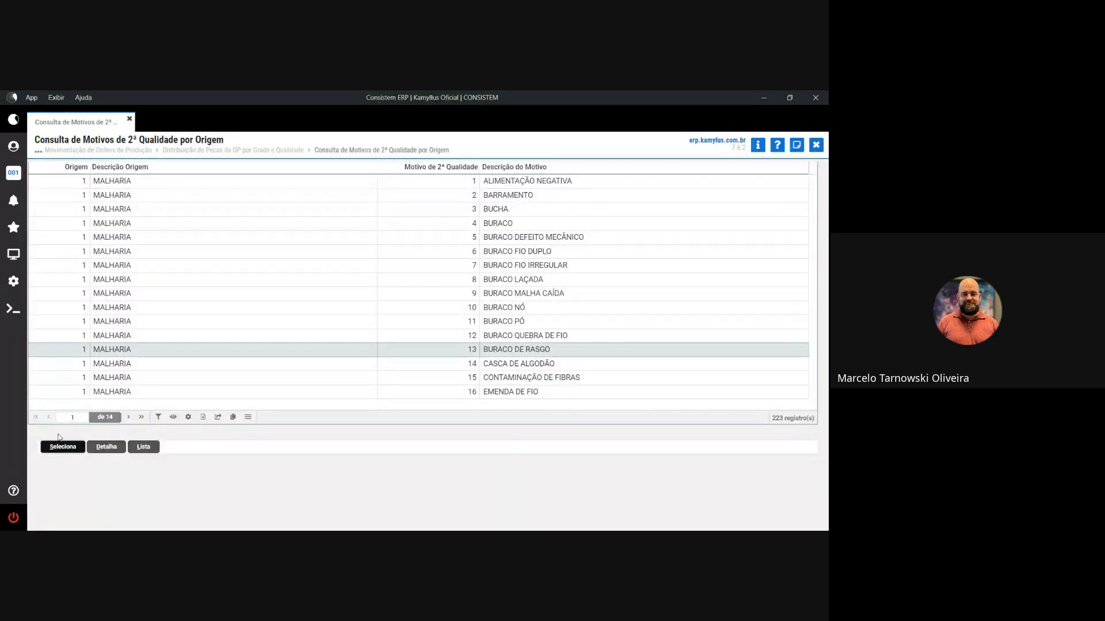
left_click(61, 446)
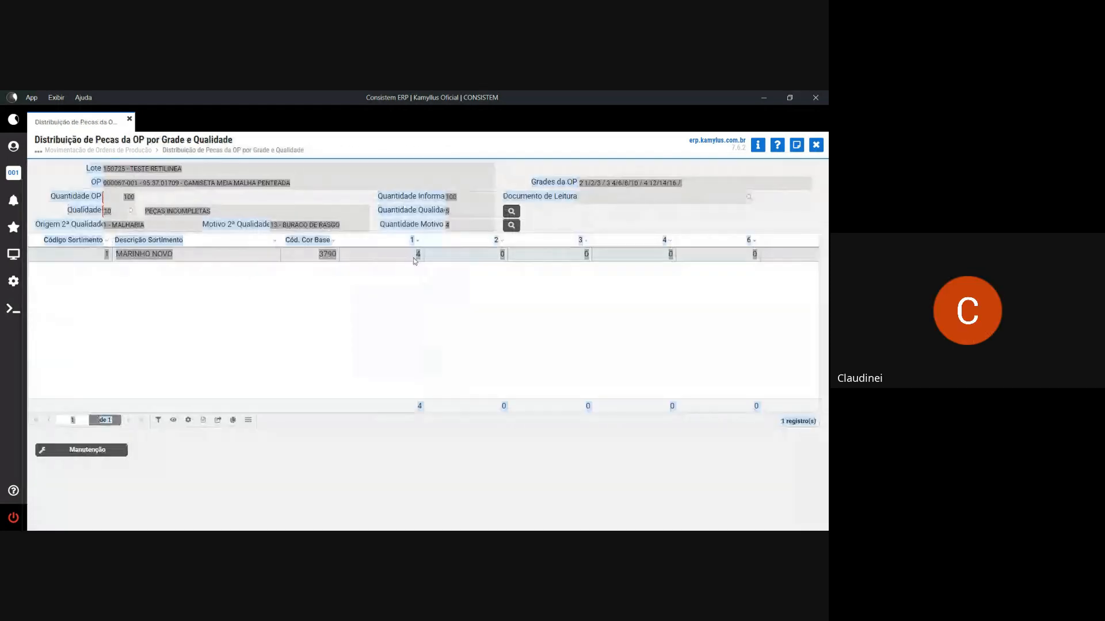
left_click(416, 255)
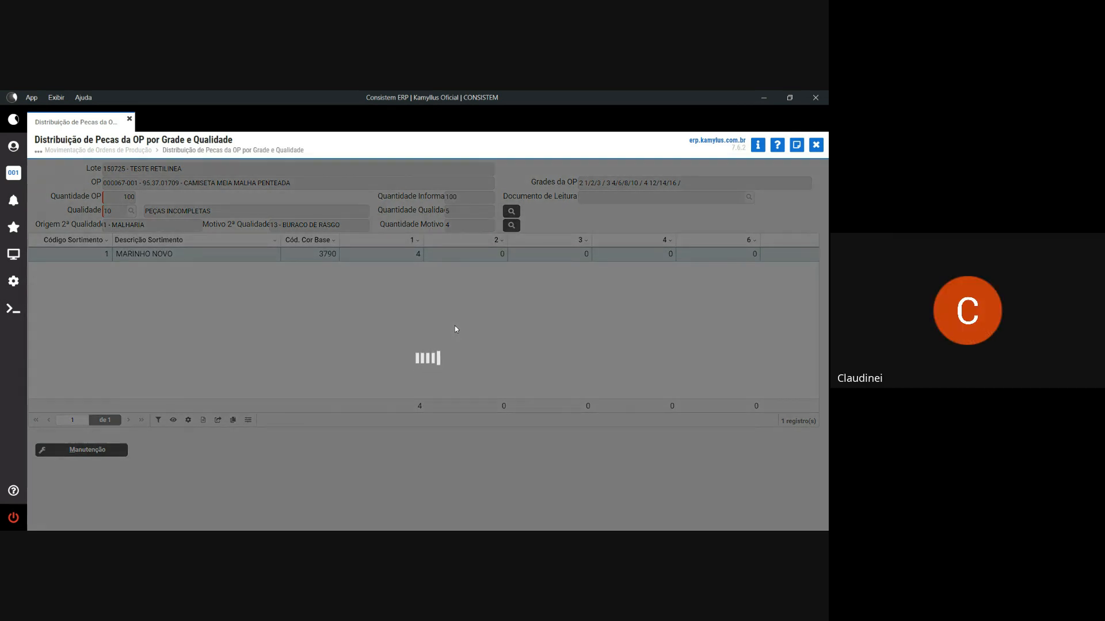
type("2")
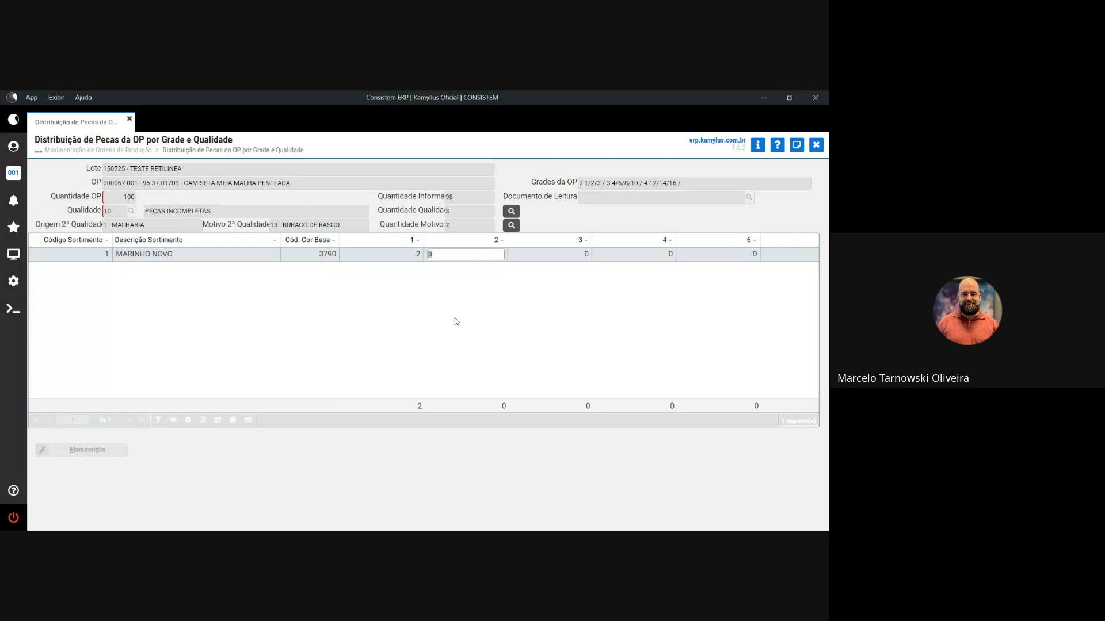
key("Escape")
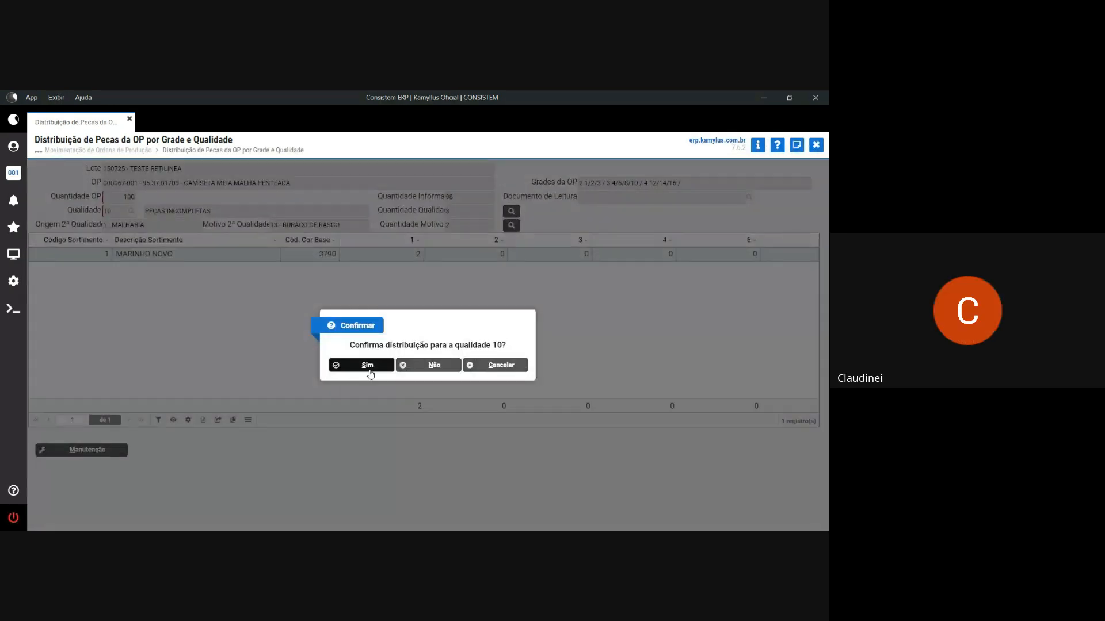
left_click(369, 371)
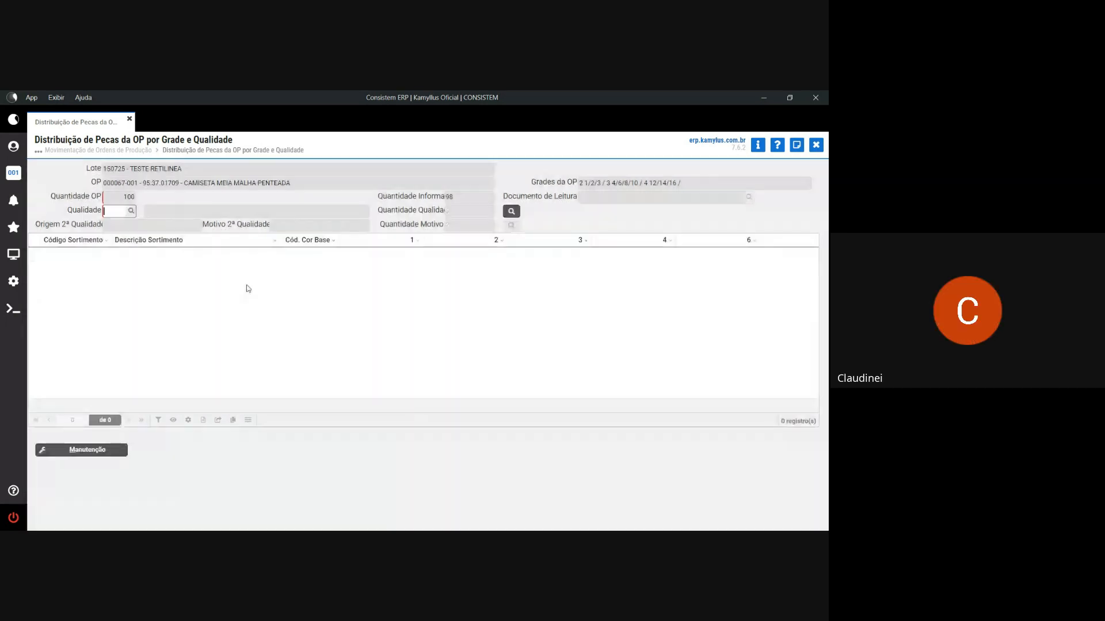
- Apply reason 16 EMENDA DE FIO to the quality 10 form for the remaining 2 size-1 pieces
left_click(131, 213)
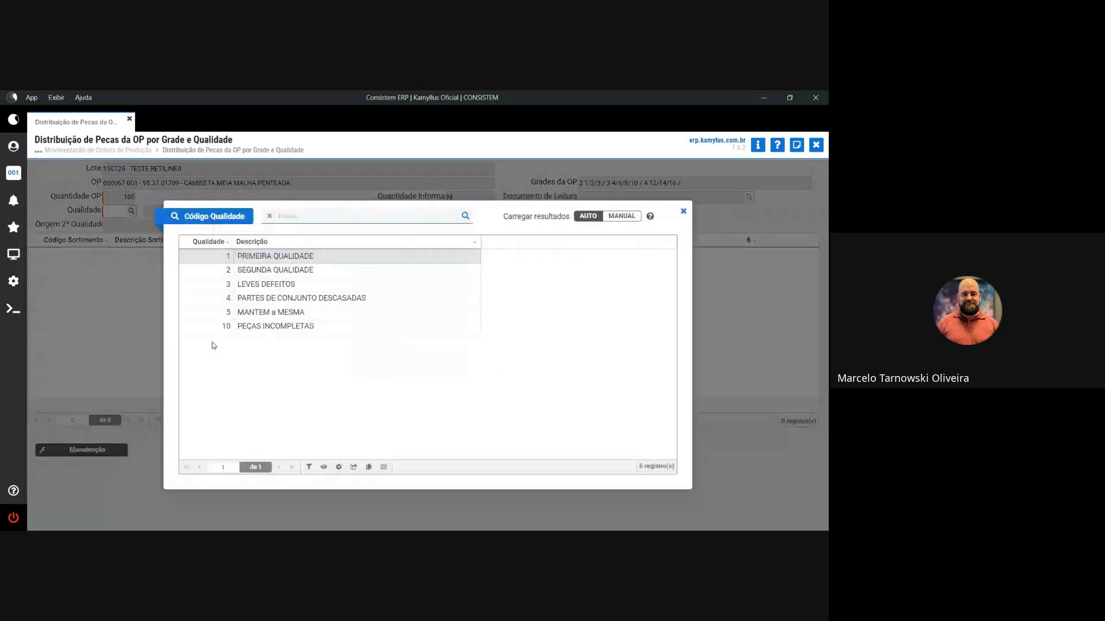
key("Escape")
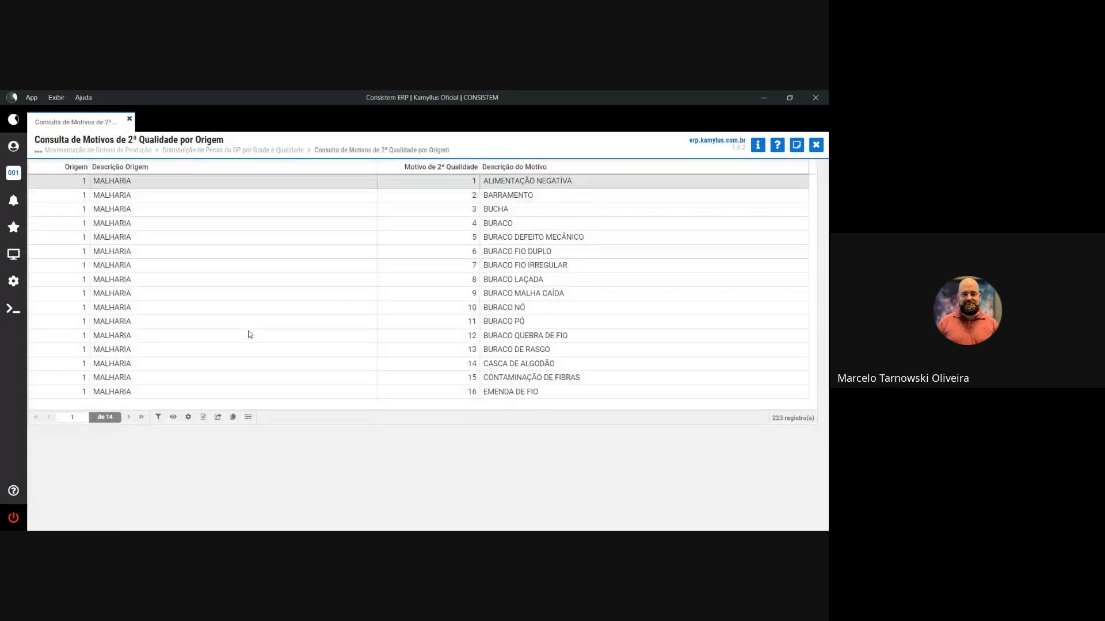
left_click(148, 392)
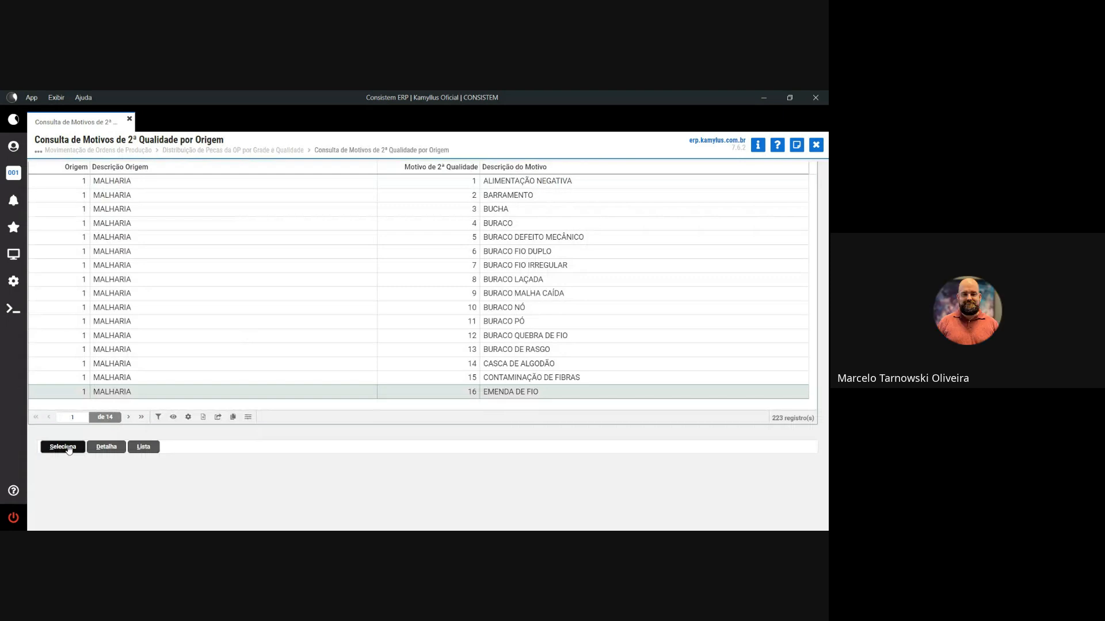
left_click(68, 450)
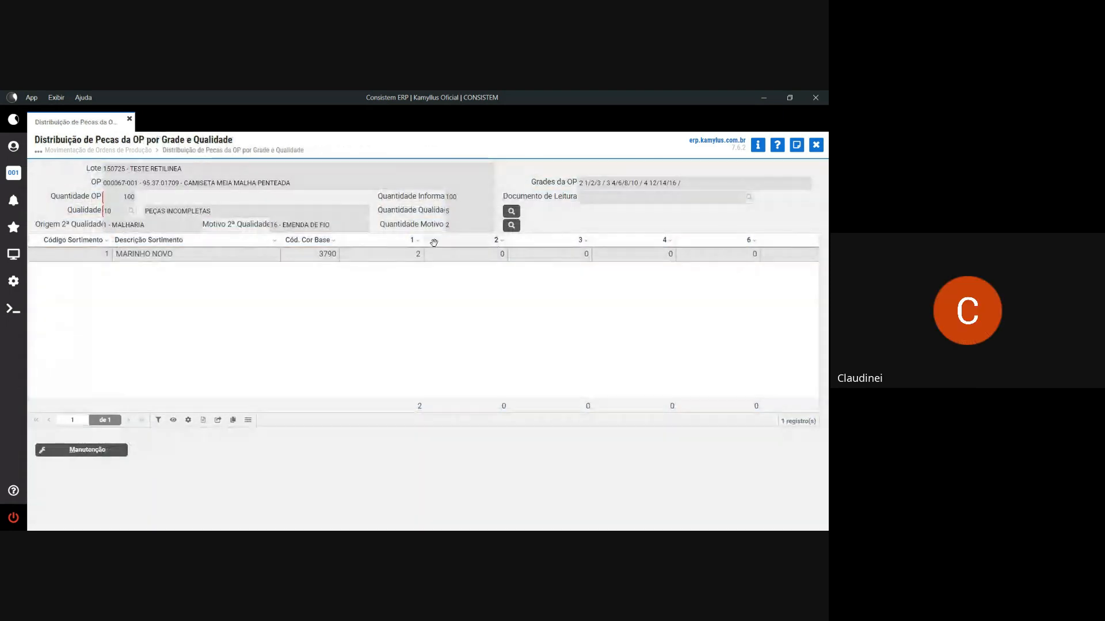
- Check Qualidades Informadas: 95 first quality plus 1, 2 and 2 incomplete pieces
left_click(511, 212)
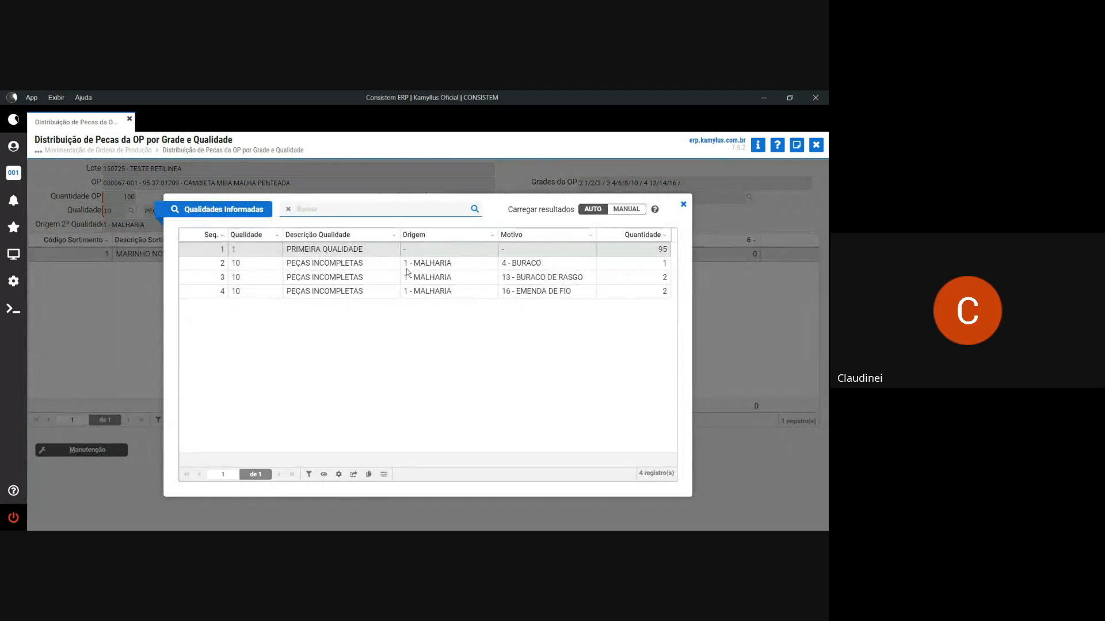
left_click_drag(460, 266, 408, 264)
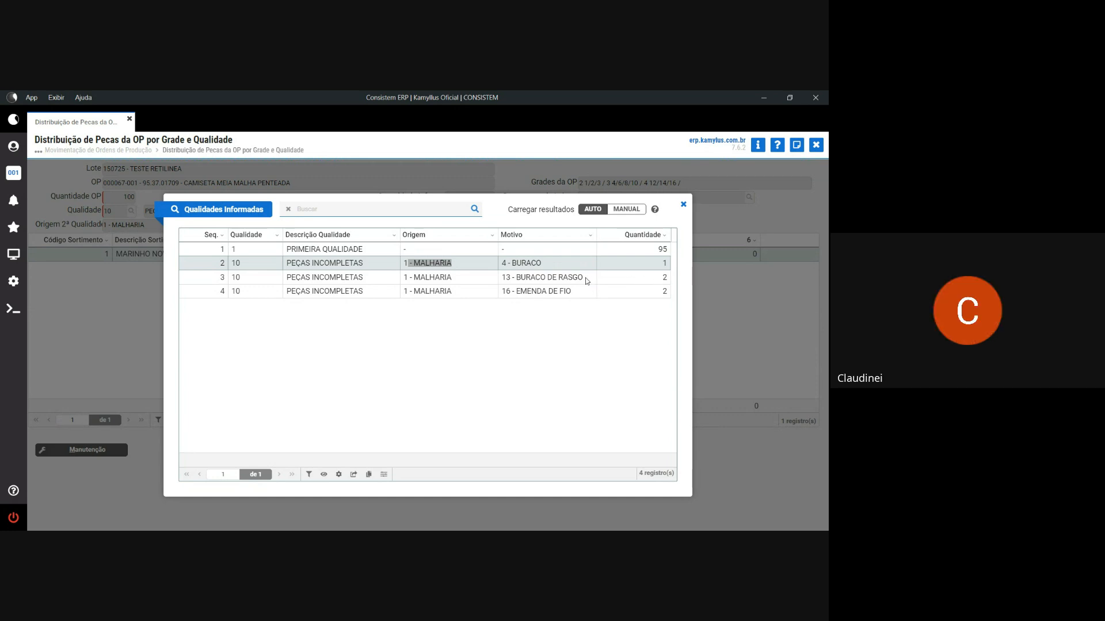
left_click_drag(583, 277, 518, 291)
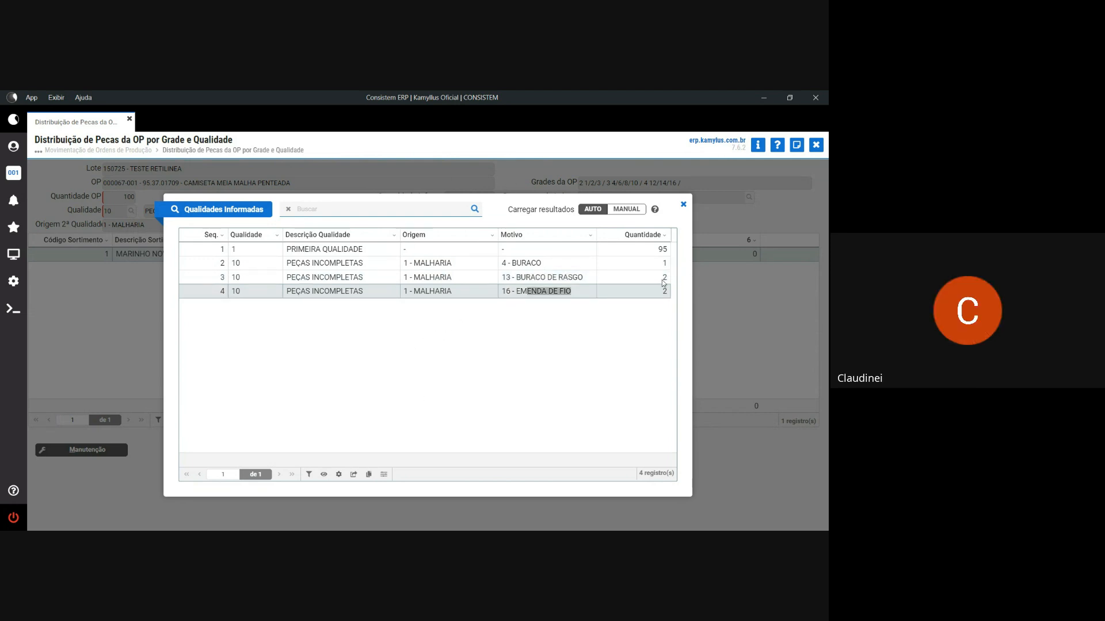
left_click(684, 206)
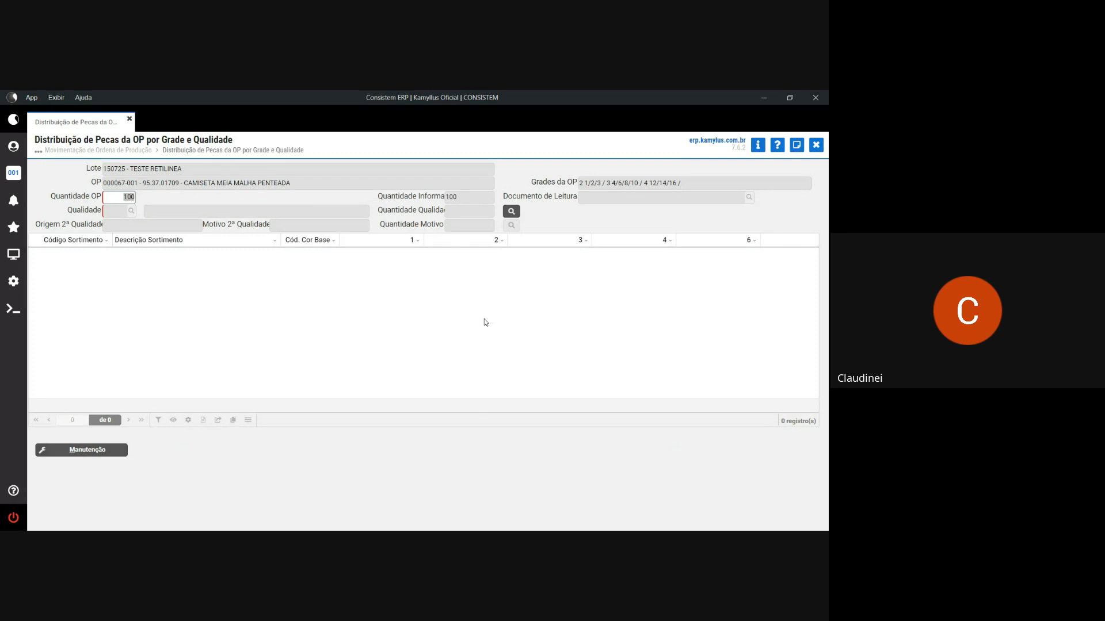
- Distribute the remaining 95 pieces as quality 1 and approve with Sim
key("Return")
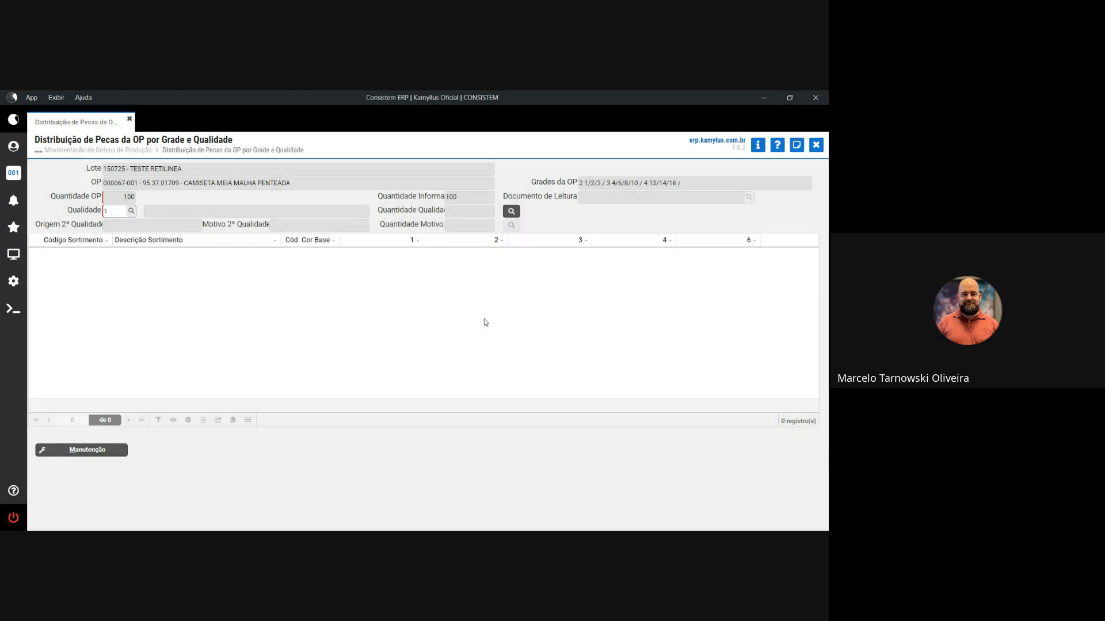
key("Return")
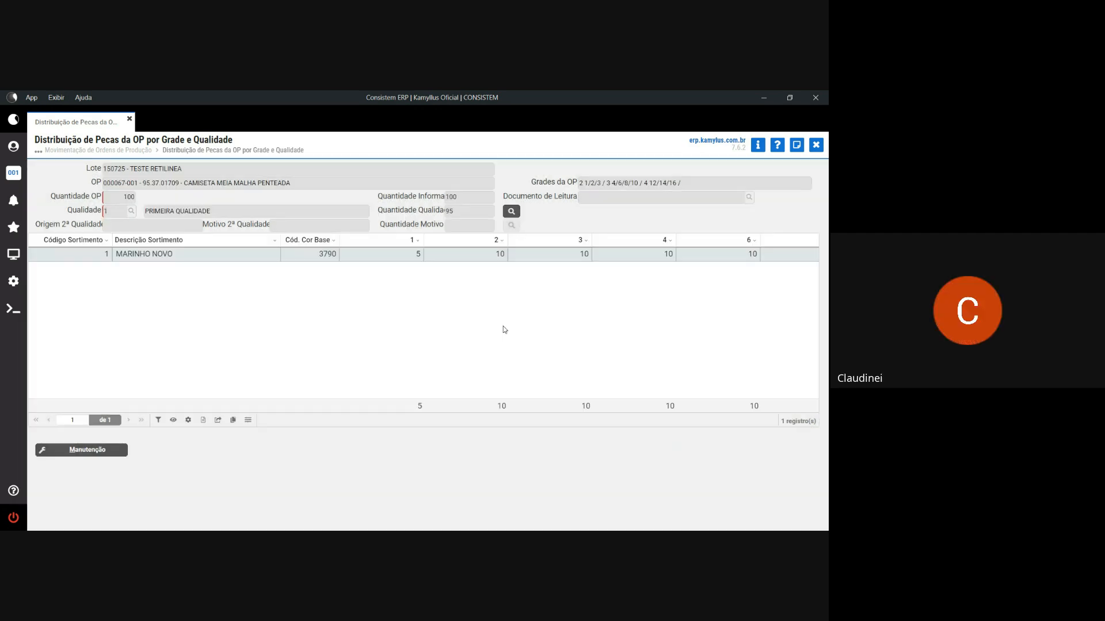
left_click(491, 329)
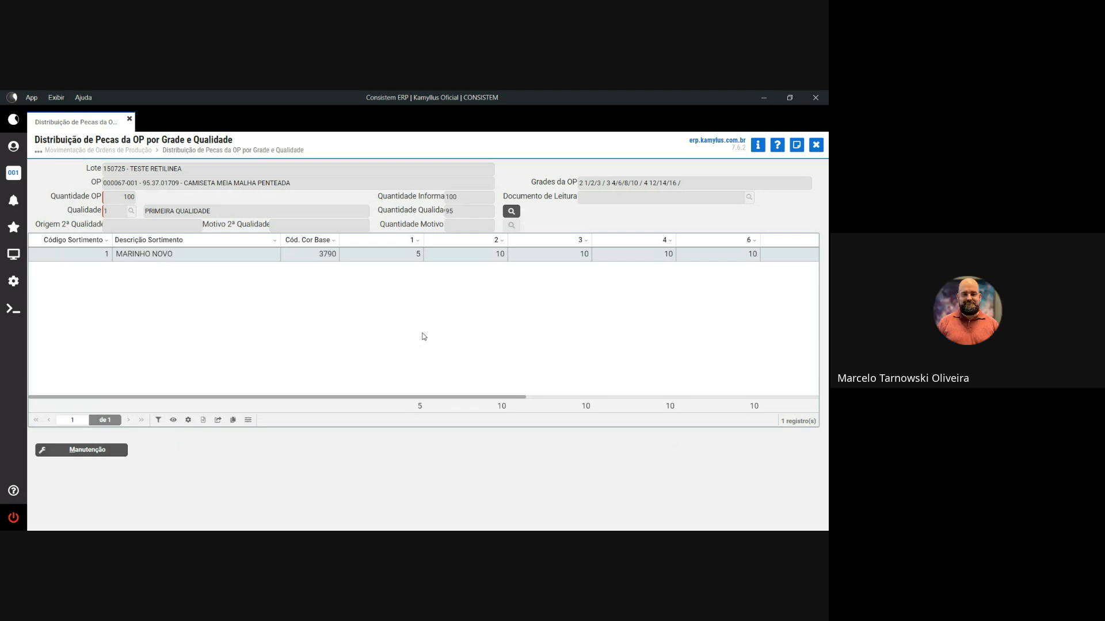
key("Escape")
left_click(373, 364)
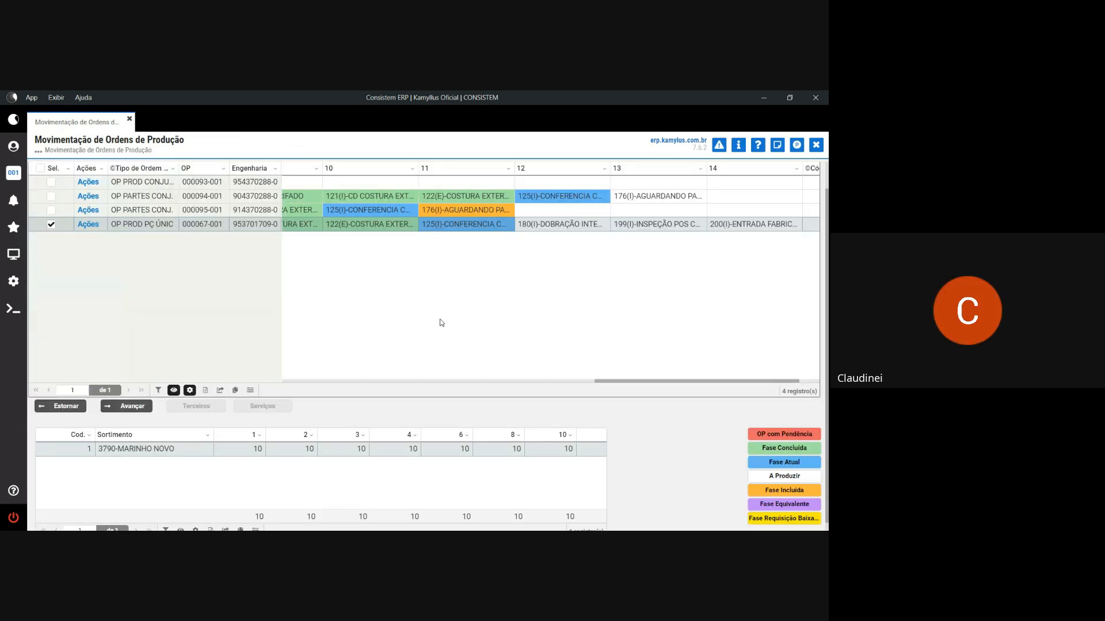
- Advance order 000067-001 to its next phase and open its Consulta Detalhada da OP
left_click(131, 405)
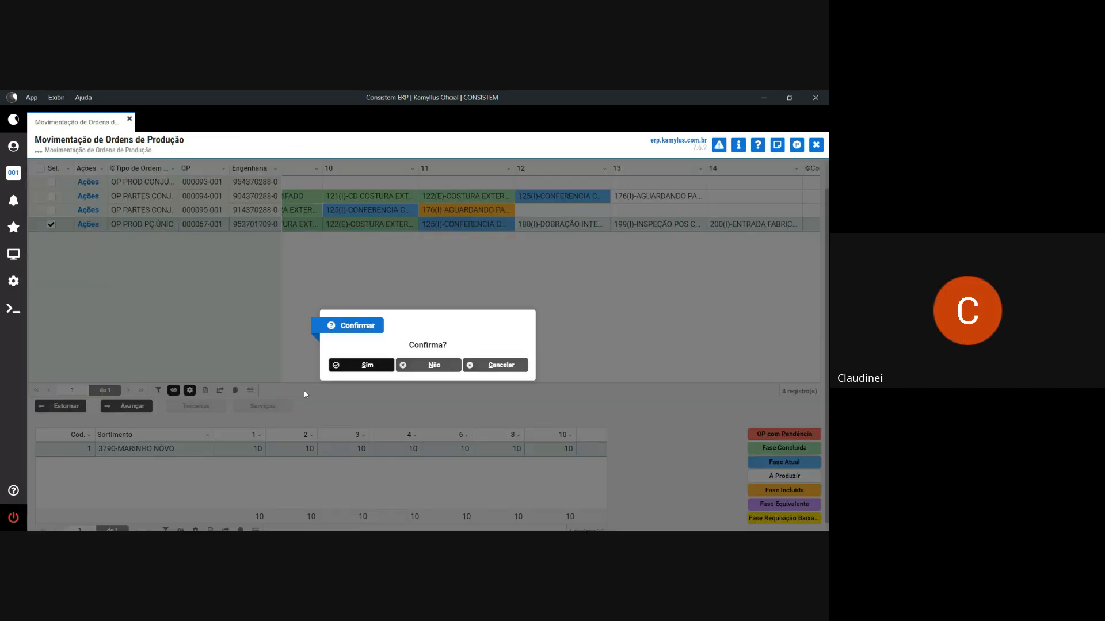
key("Return")
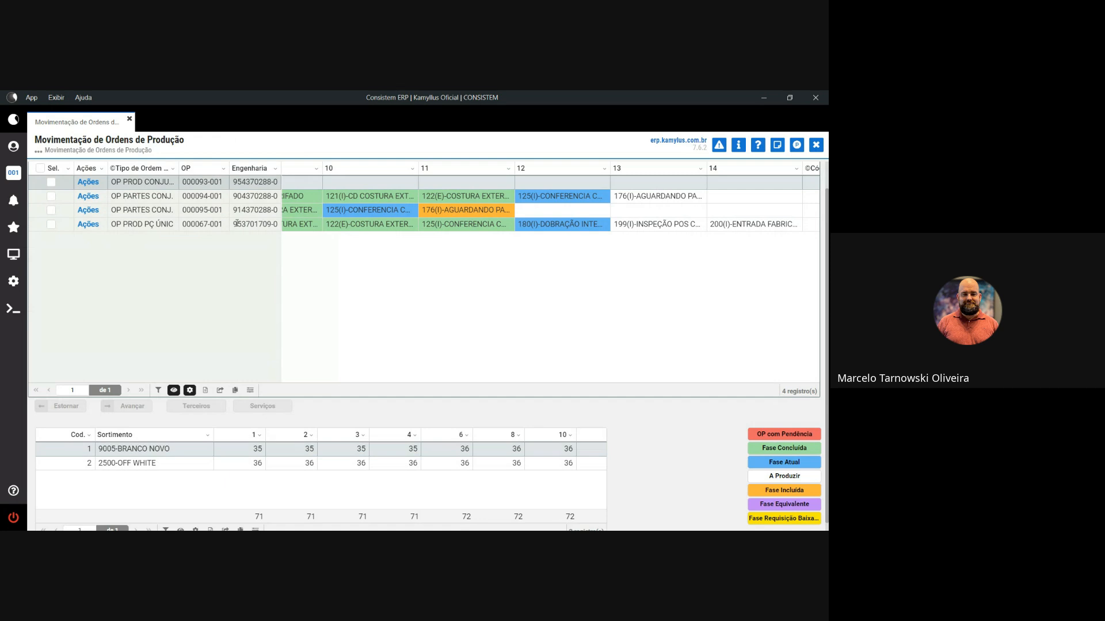
left_click(236, 223)
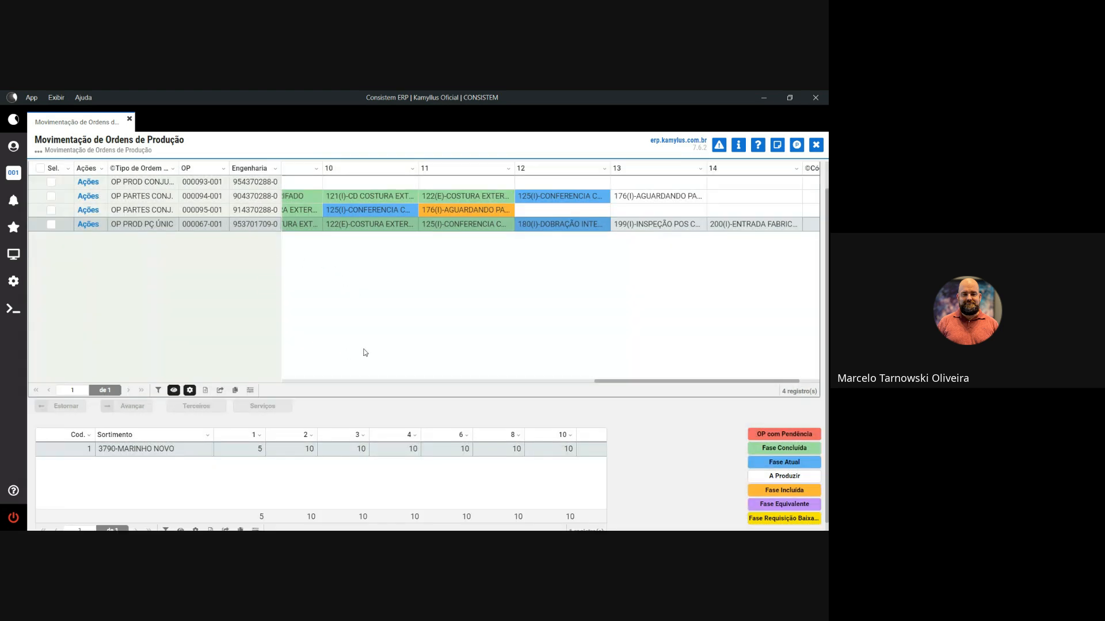
left_click_drag(640, 381, 564, 382)
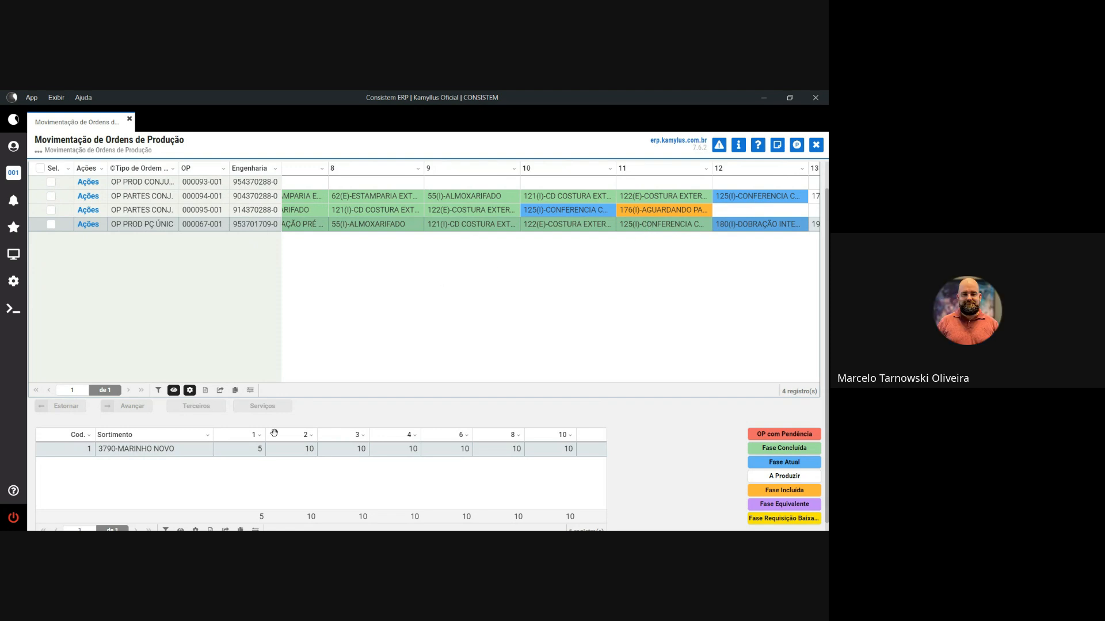
left_click(257, 447)
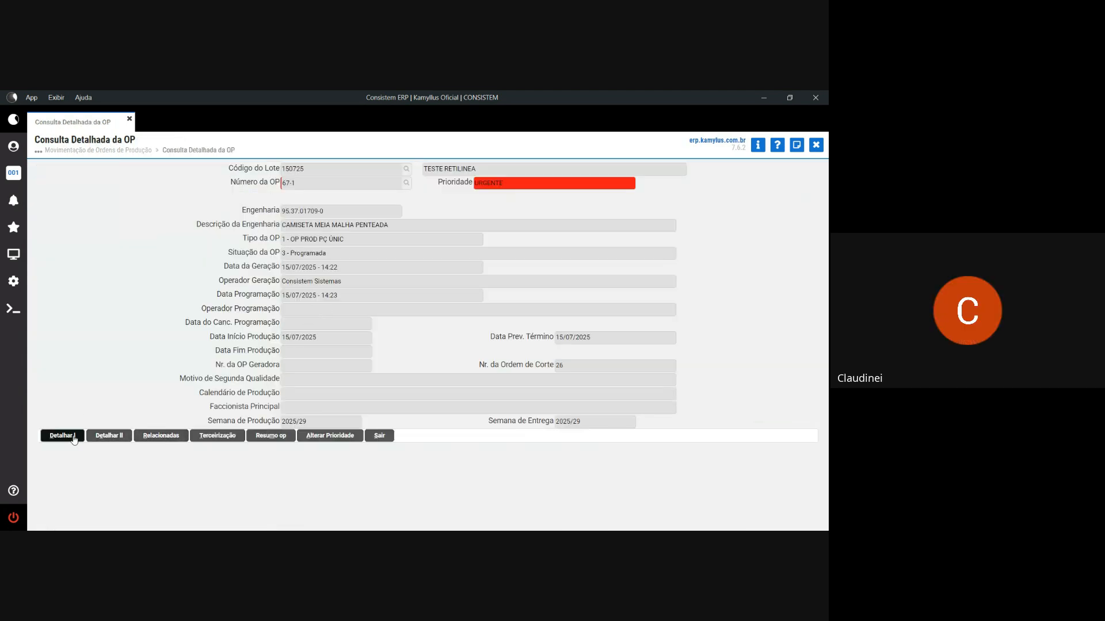
- View order 000067-001's quantities via Detalhar I, then its Dados Qualidade results
left_click(73, 440)
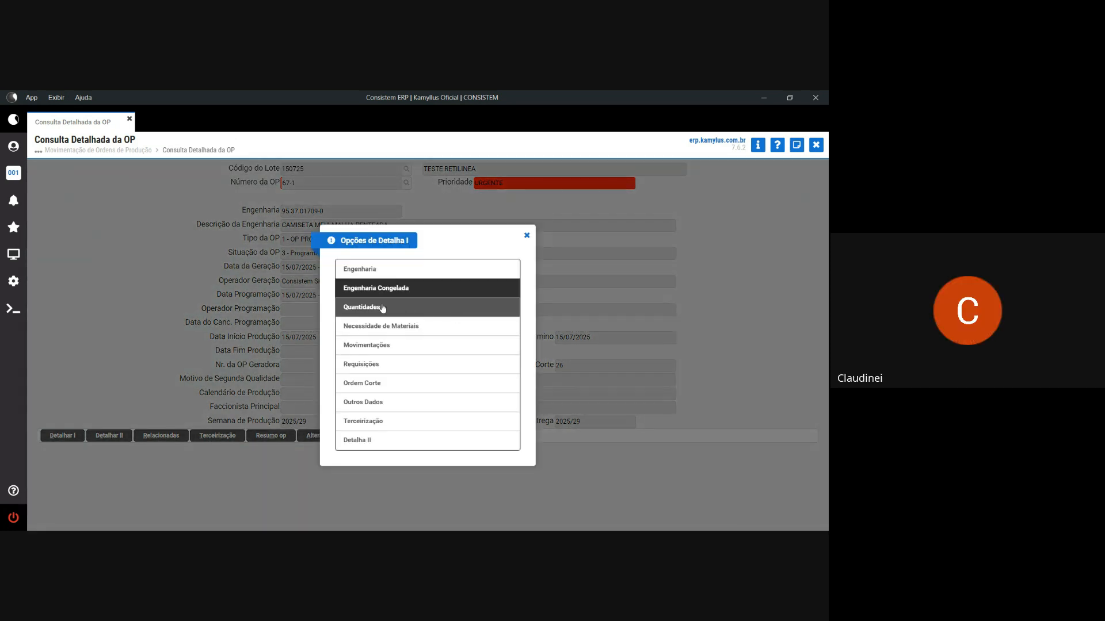
left_click(381, 308)
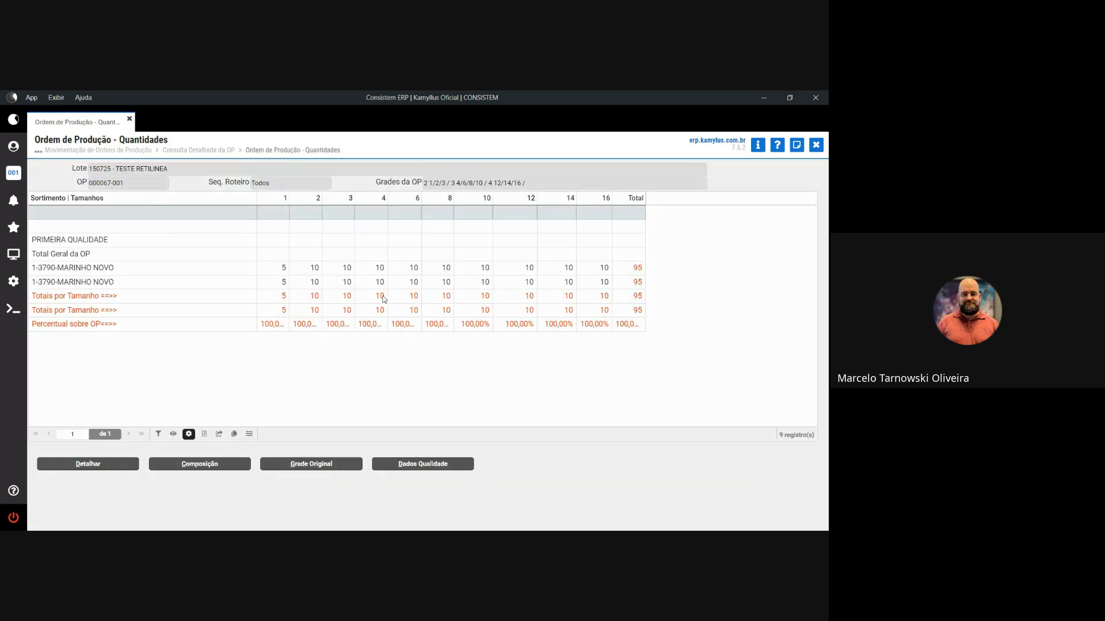
left_click(400, 465)
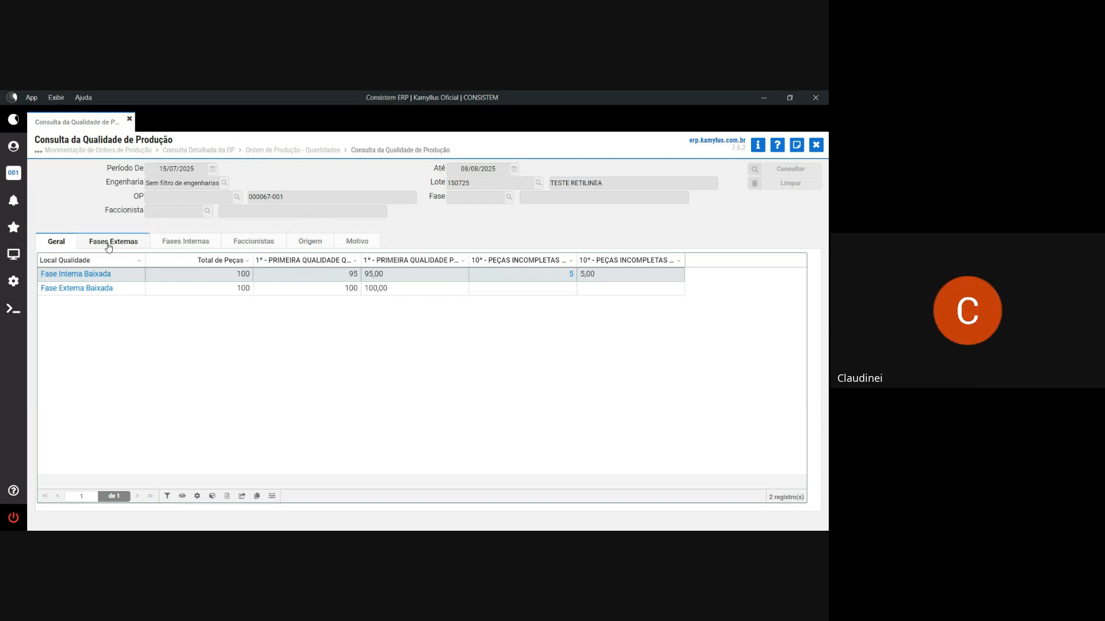
- Show the CONFERENCIA COSTURA internal phase and break its incomplete pieces down by product
left_click(185, 242)
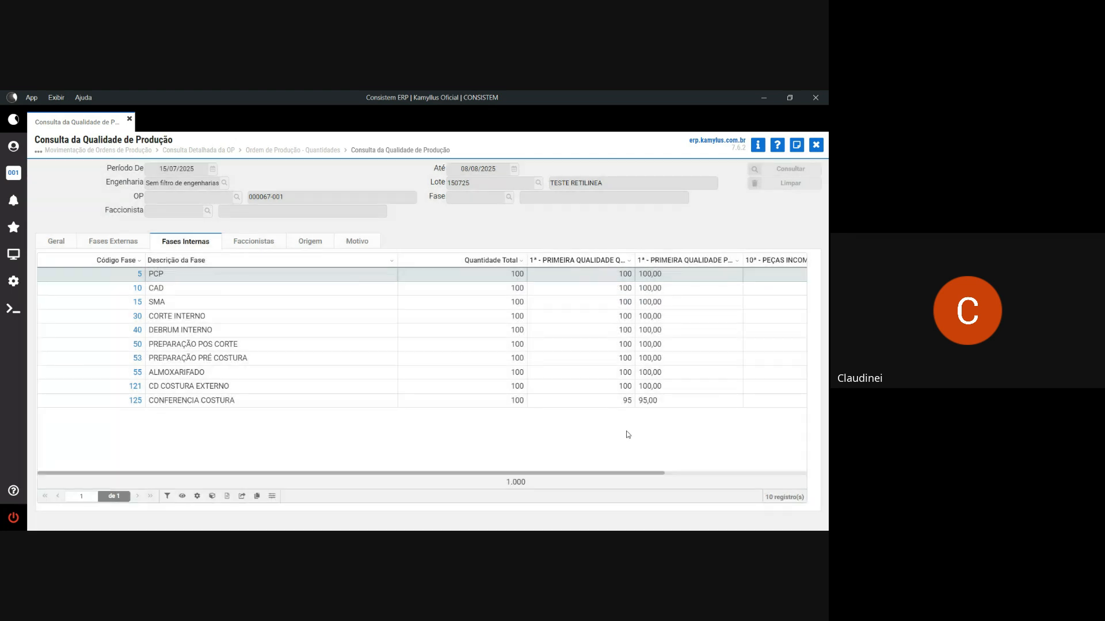
left_click(617, 403)
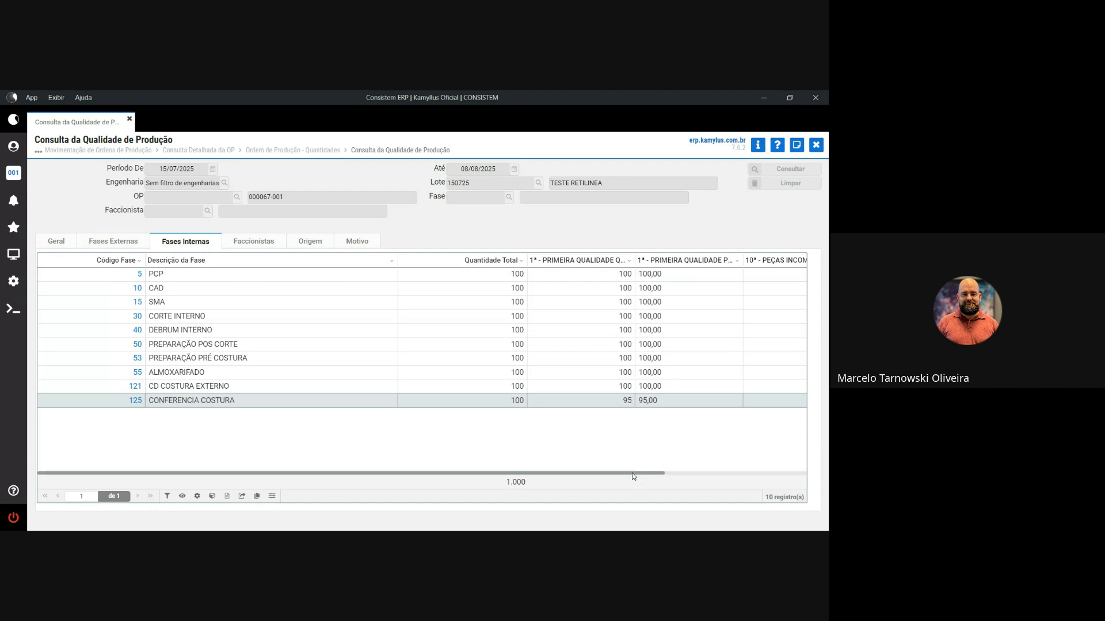
left_click_drag(633, 477, 784, 468)
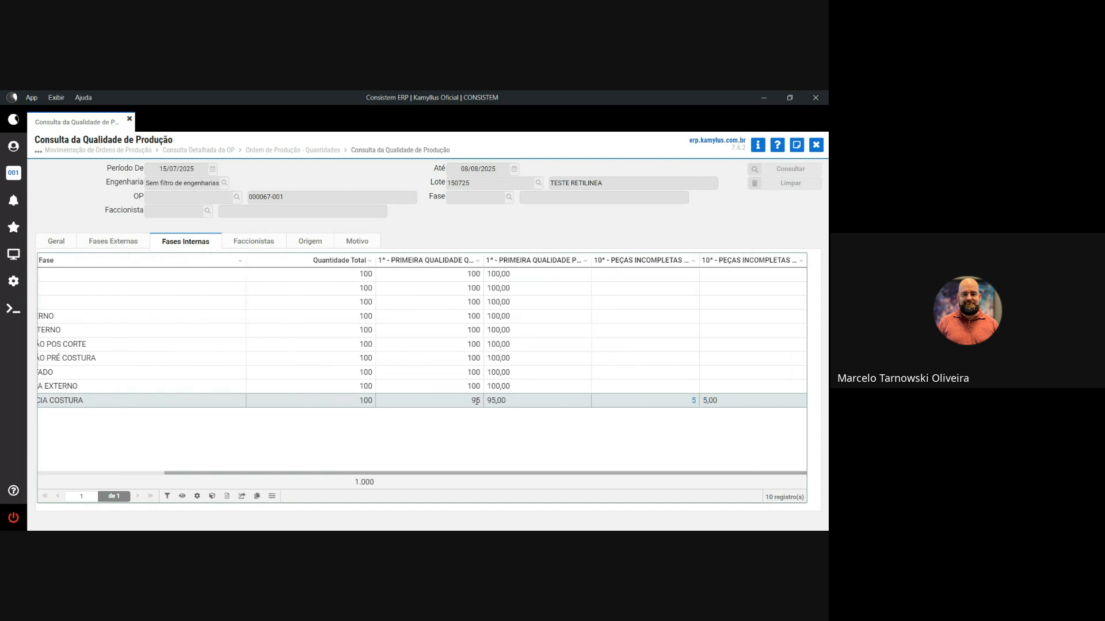
left_click(694, 401)
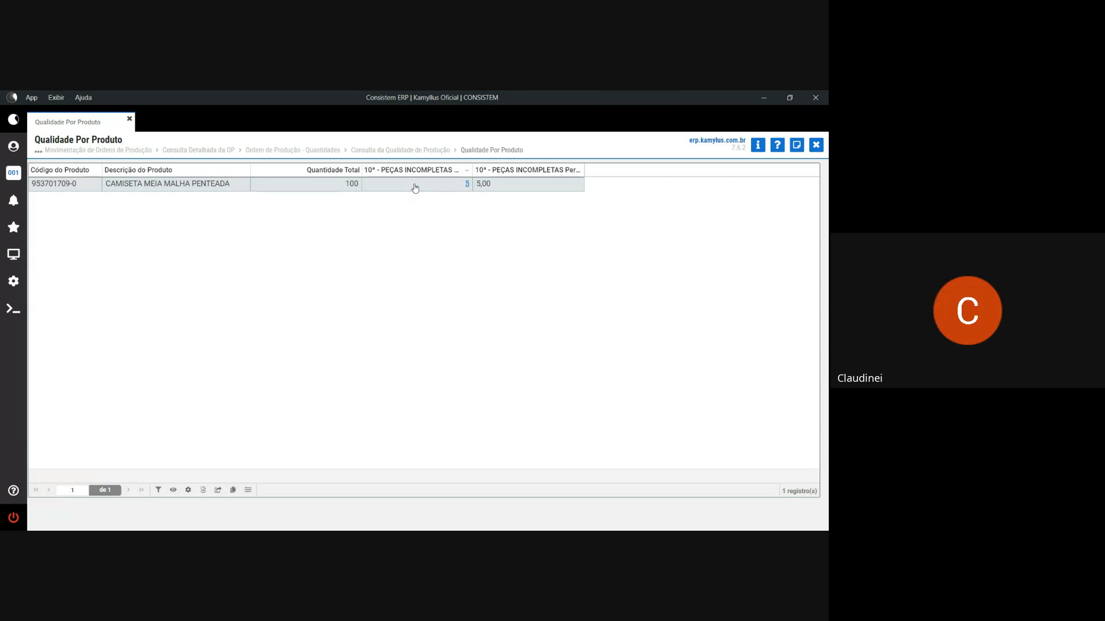
left_click(816, 147)
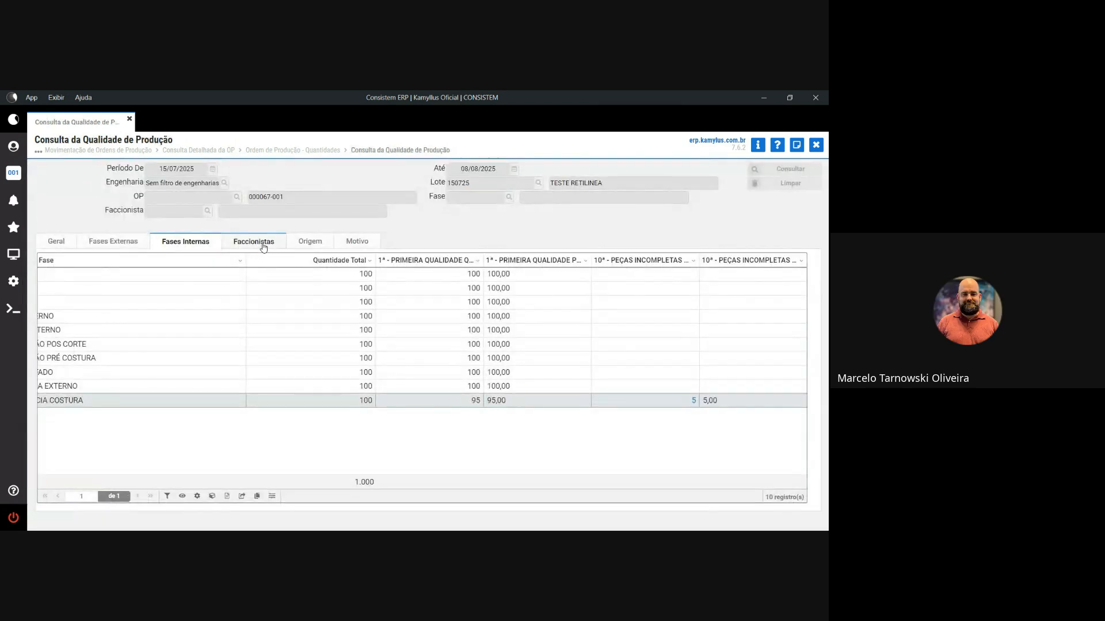
- Review the 5 incomplete pieces by origin and defect reason, then bring up the Programas search list
left_click(305, 244)
left_click(185, 275)
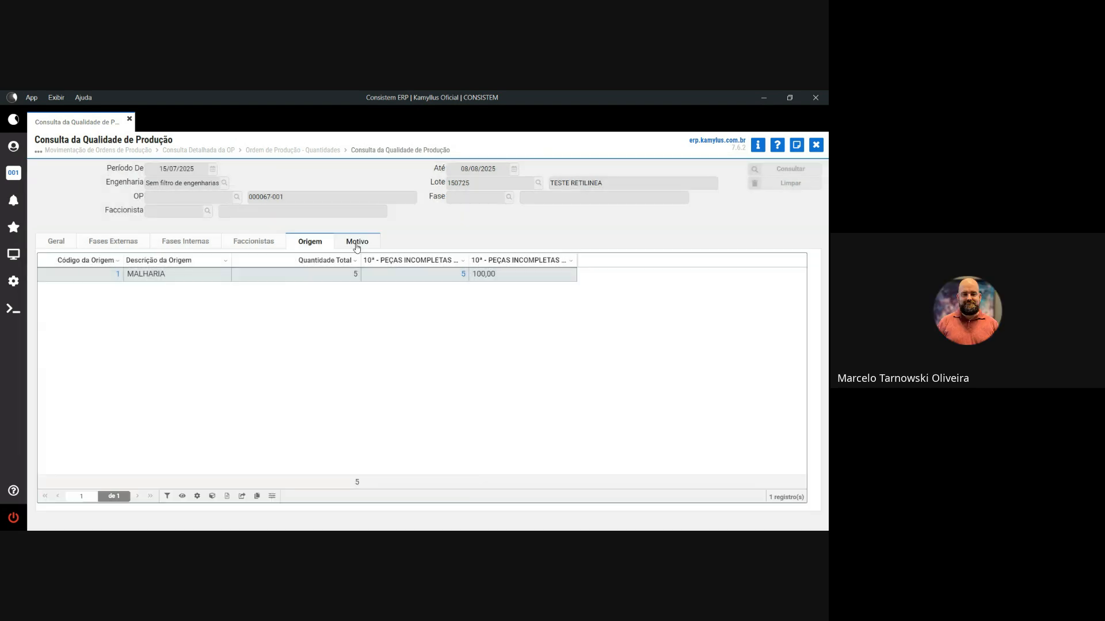
left_click(356, 242)
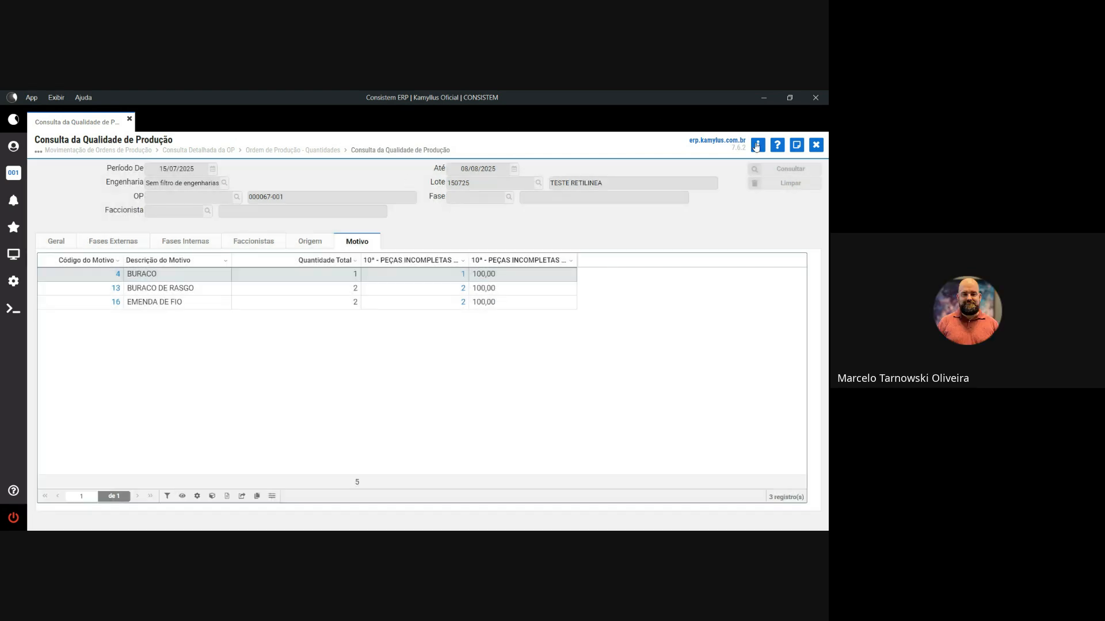
left_click(756, 146)
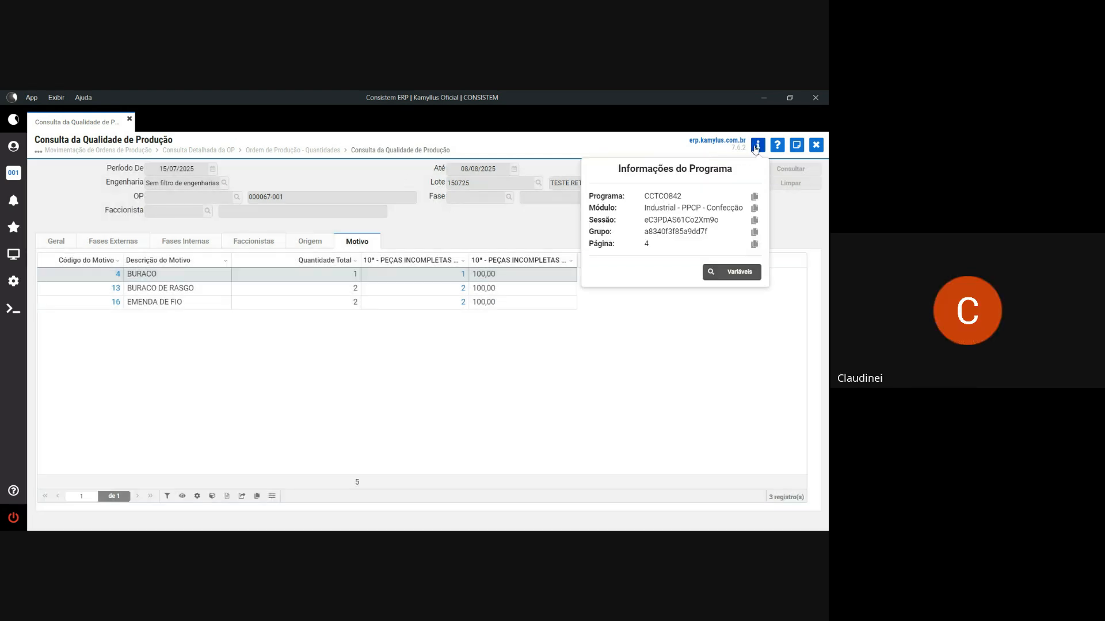
left_click(381, 364)
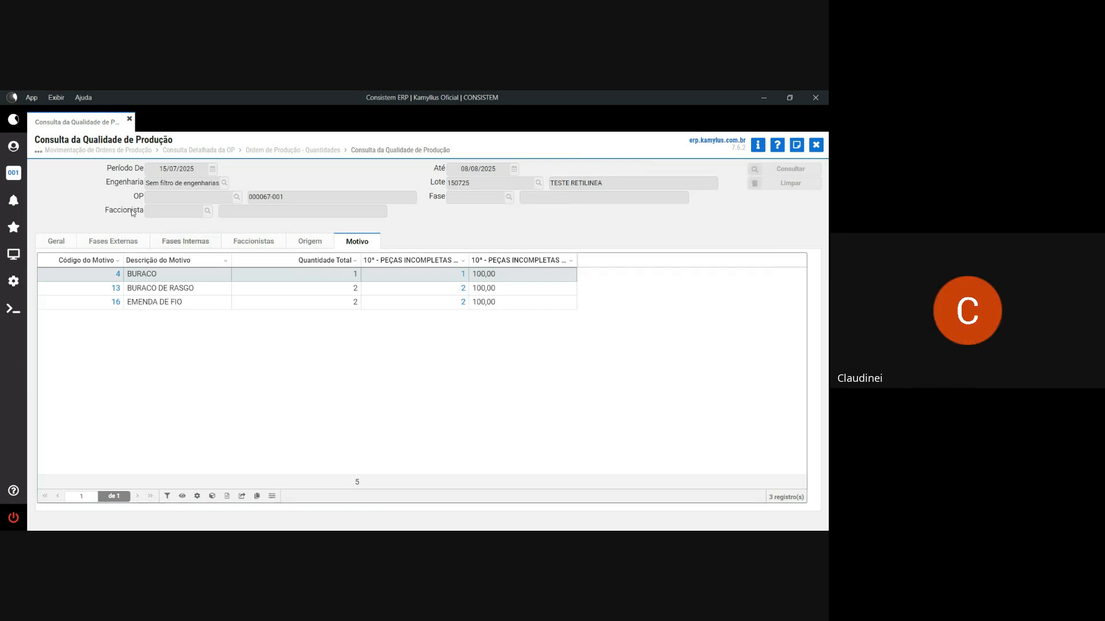
left_click_drag(288, 197, 249, 197)
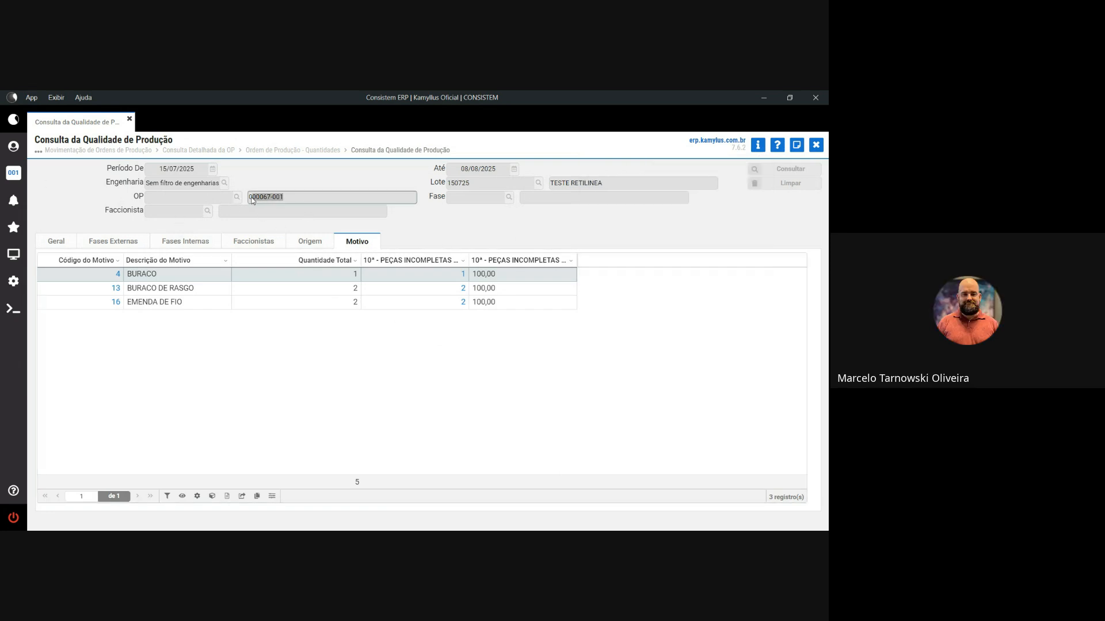
left_click(11, 255)
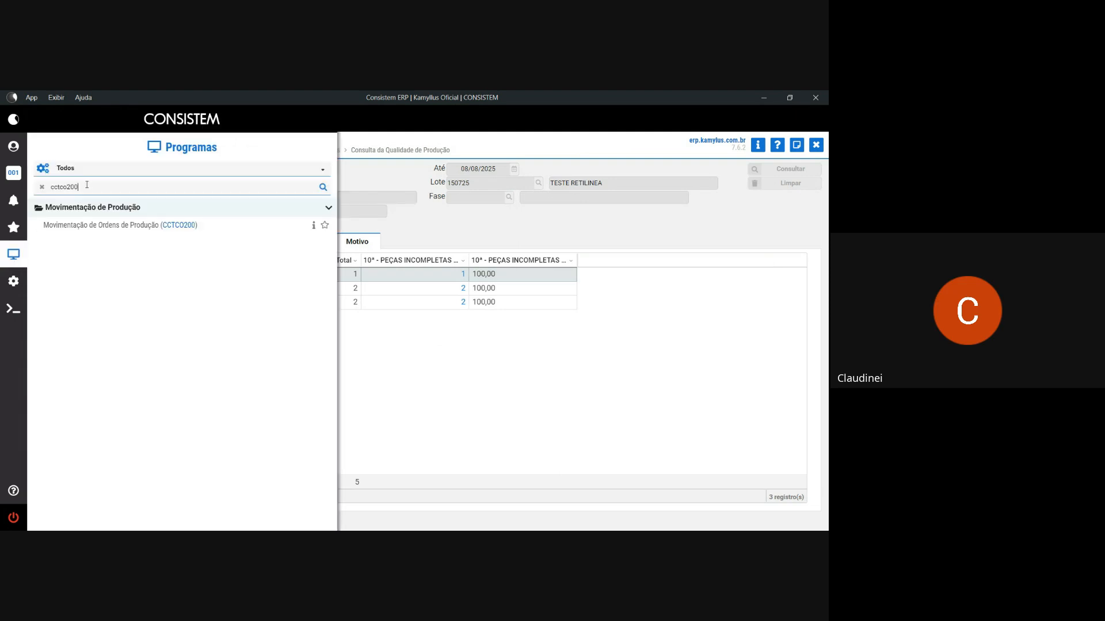
- Search the programs for cctco500 to open a new Consulta da Qualidade de Produção tab
left_click_drag(87, 185, 49, 185)
type("cc")
type("tco500")
key("Return")
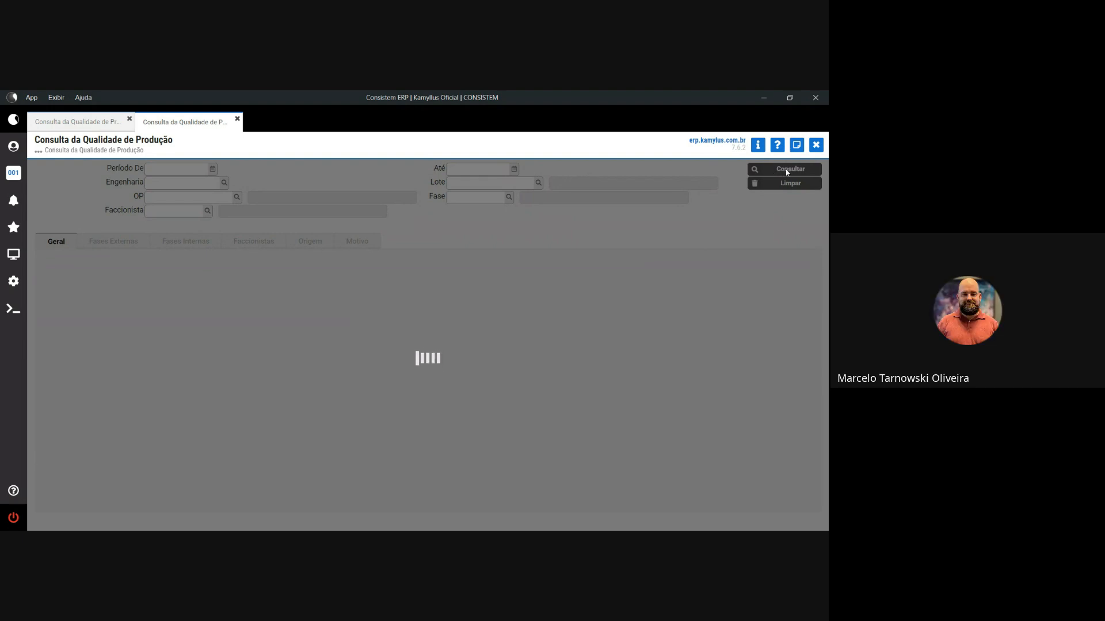
- Dismiss the timeout error and view unfiltered quality by external phase, internal phase and subcontractor
left_click(594, 391)
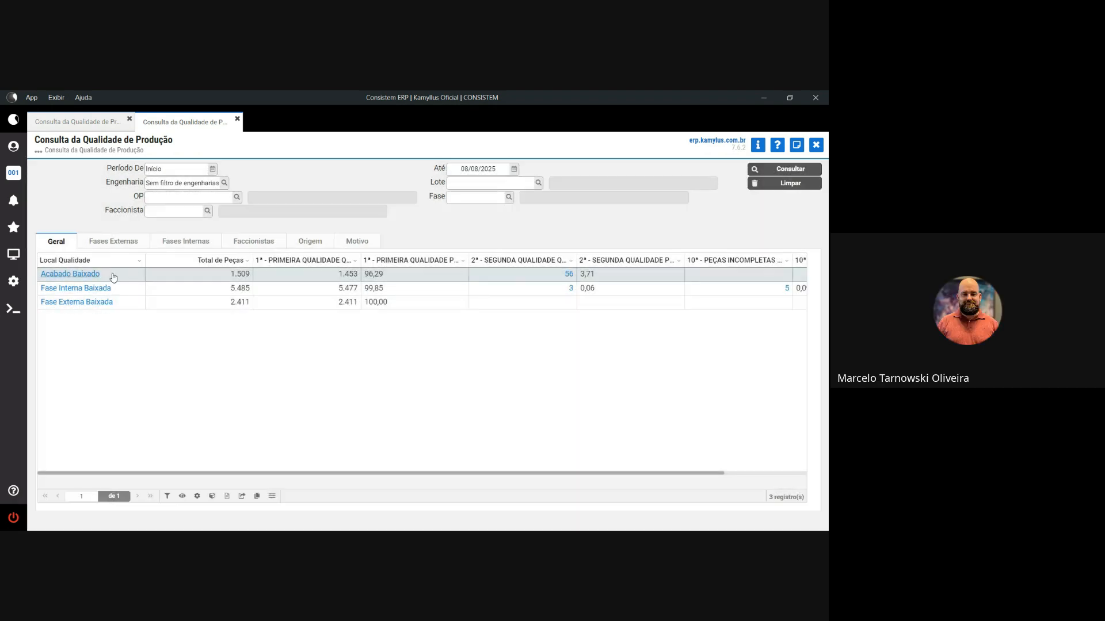
left_click(113, 246)
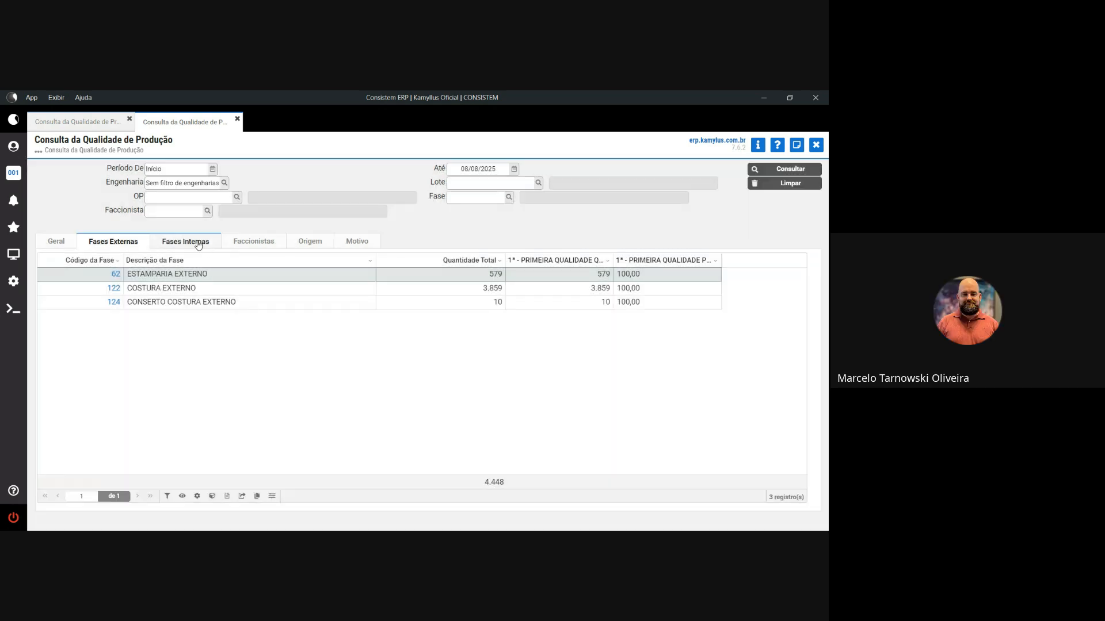
left_click(197, 245)
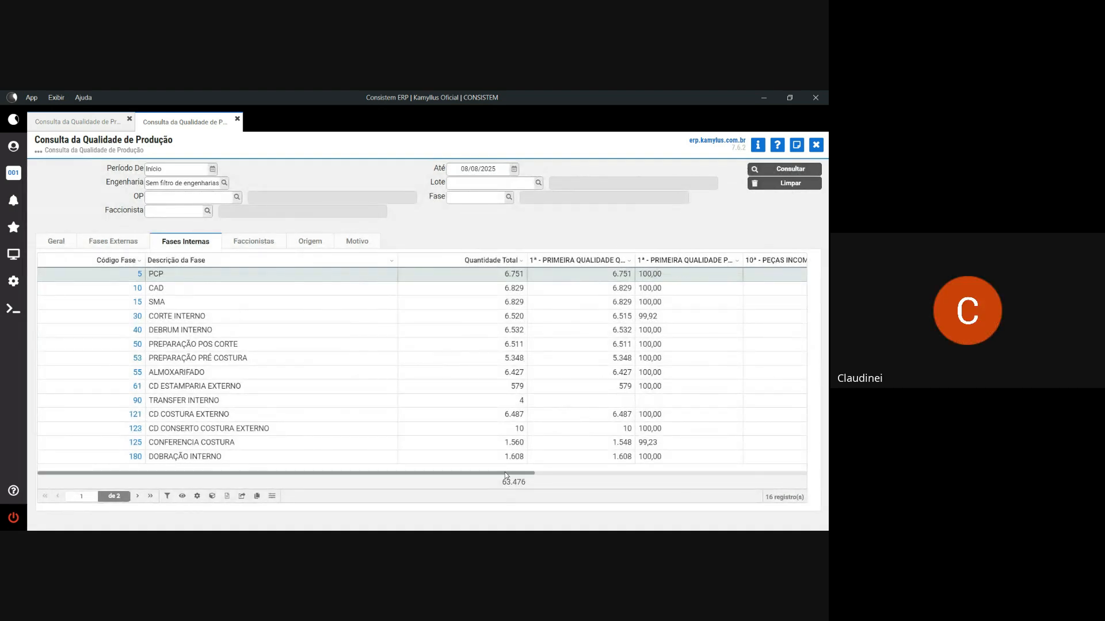
left_click_drag(504, 477, 472, 477)
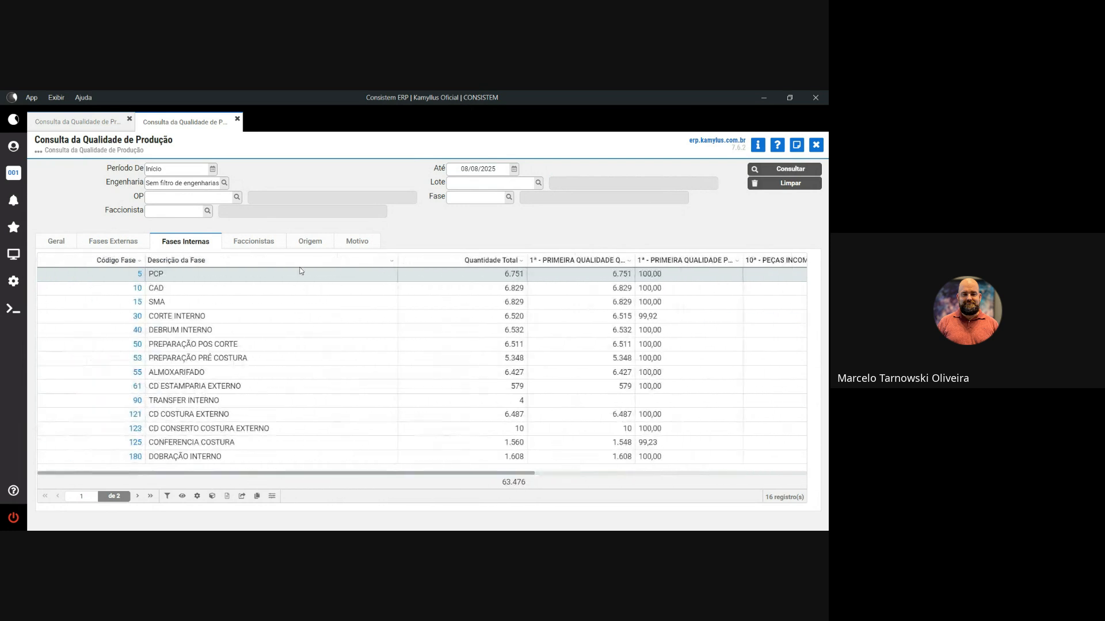
left_click(260, 243)
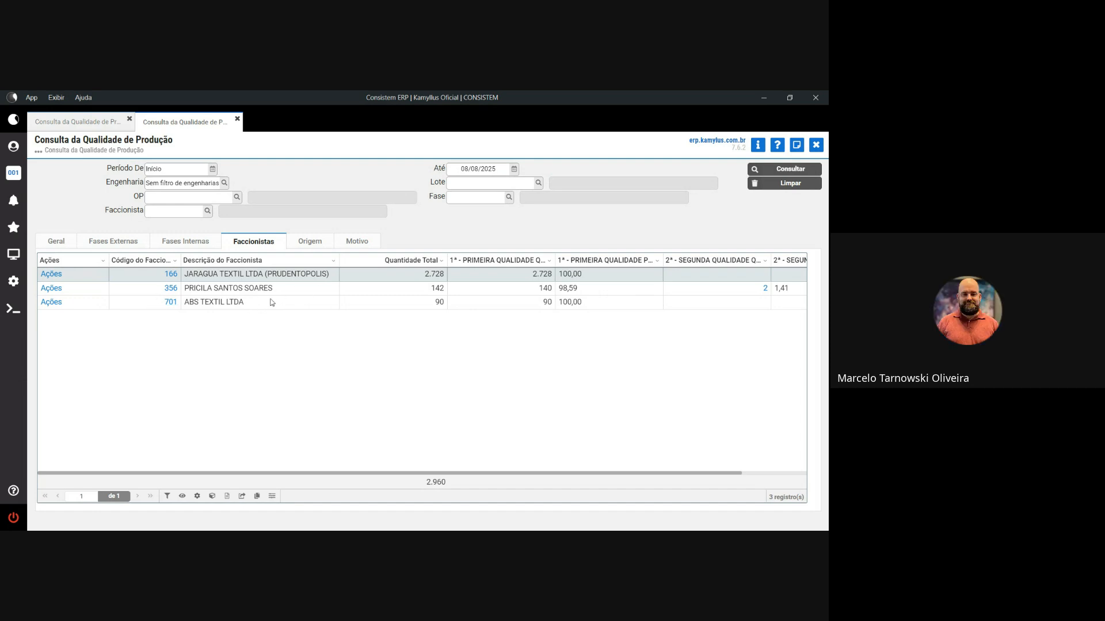
- Generate subcontractor 356's quality report PDF, review origin and defect reasons, and close the unfiltered query
left_click(49, 290)
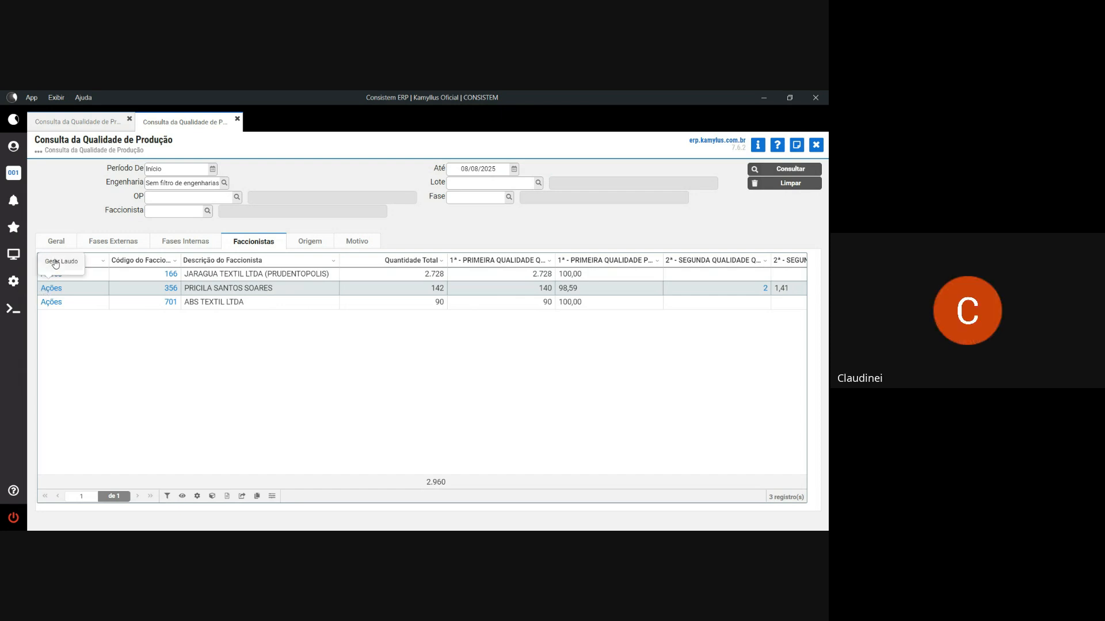
left_click(55, 262)
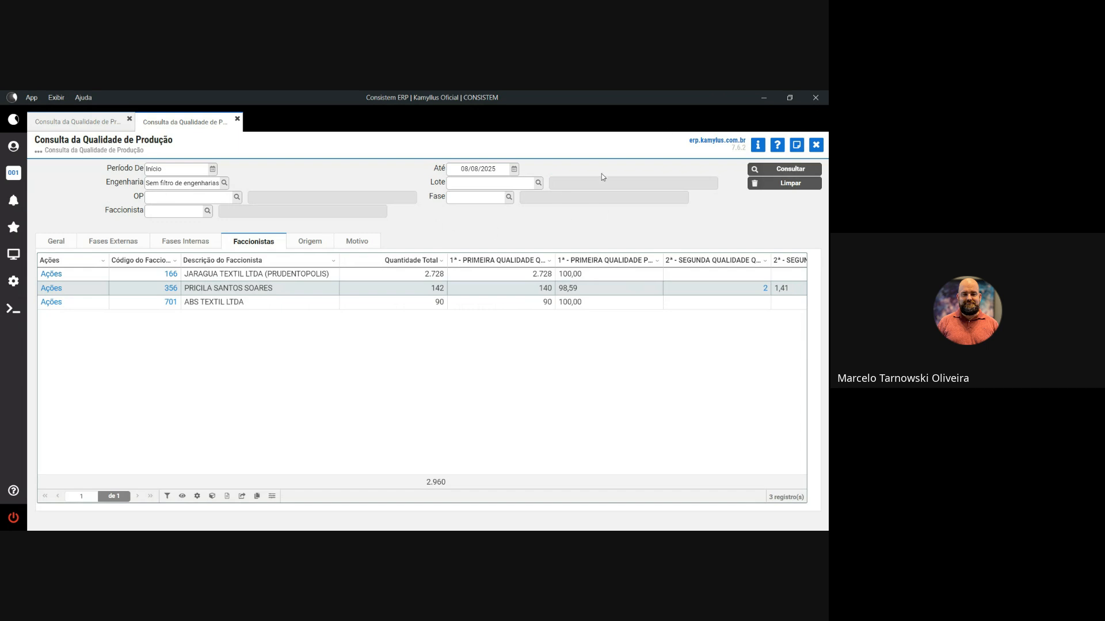
left_click(314, 244)
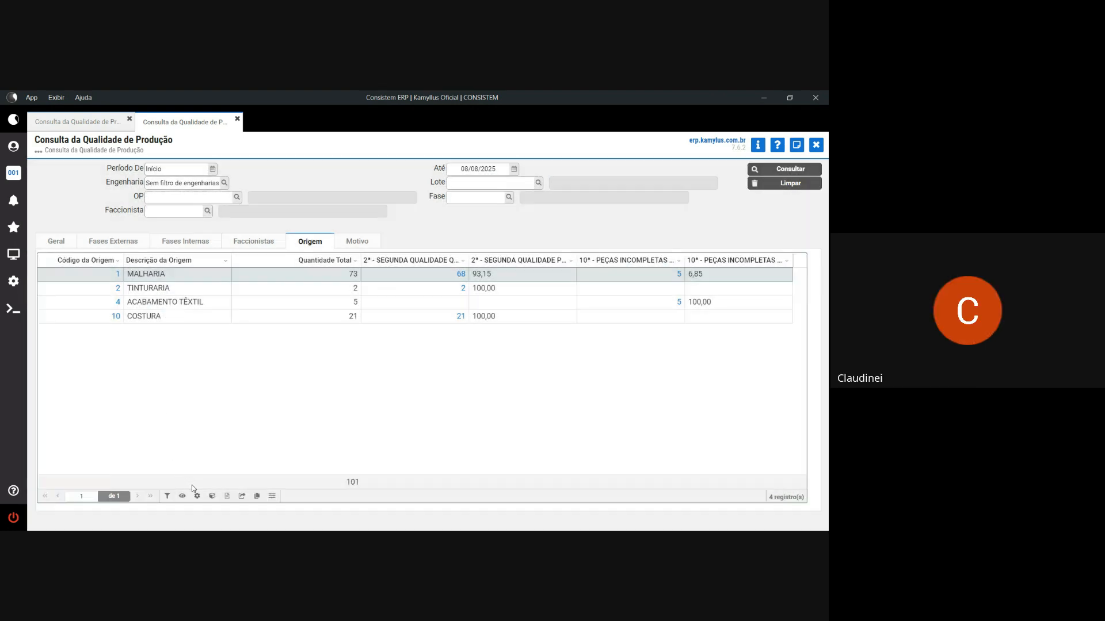
left_click(357, 241)
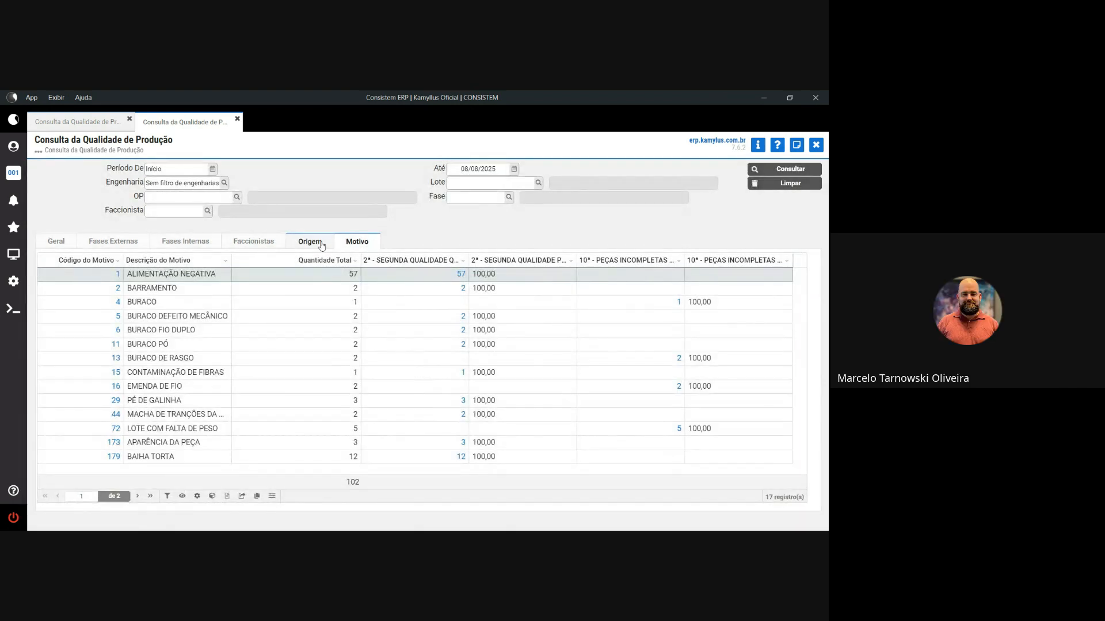
left_click(320, 244)
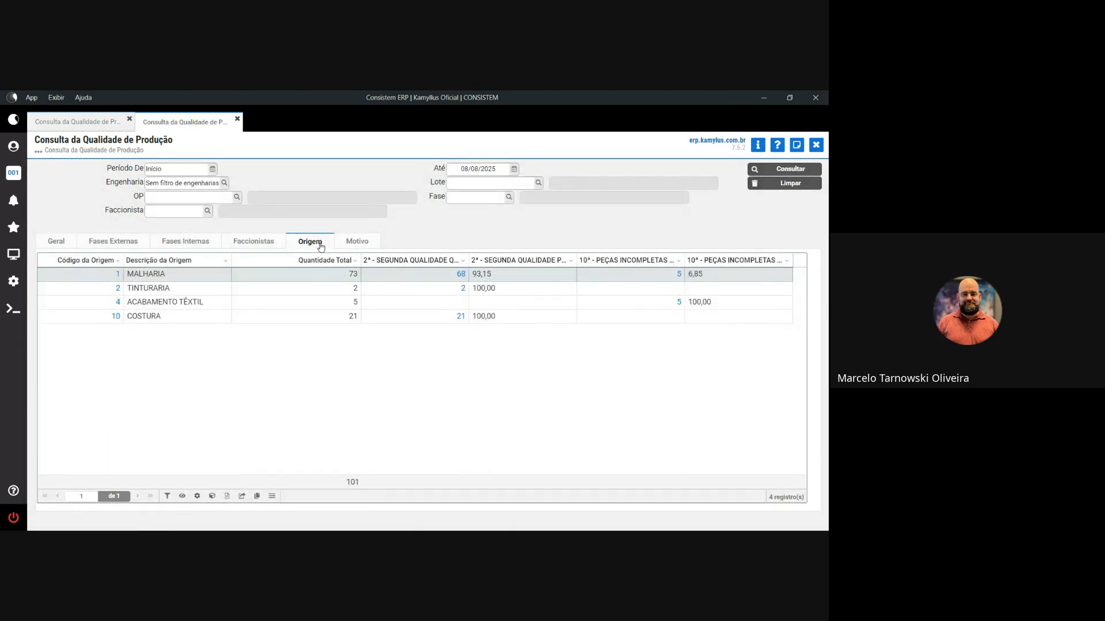
left_click(364, 244)
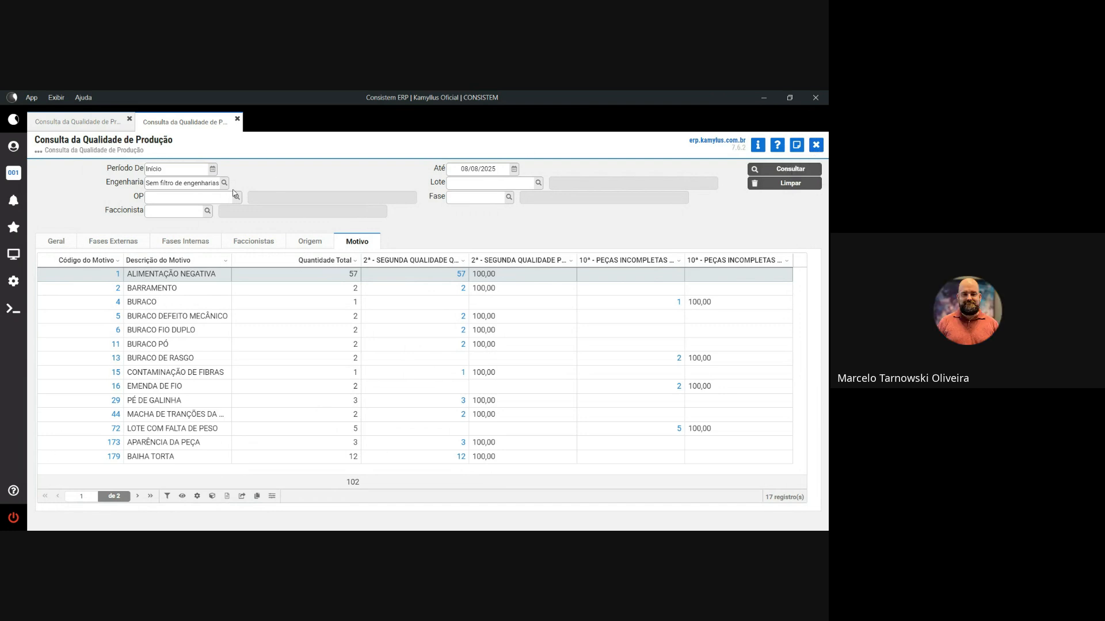
left_click(816, 145)
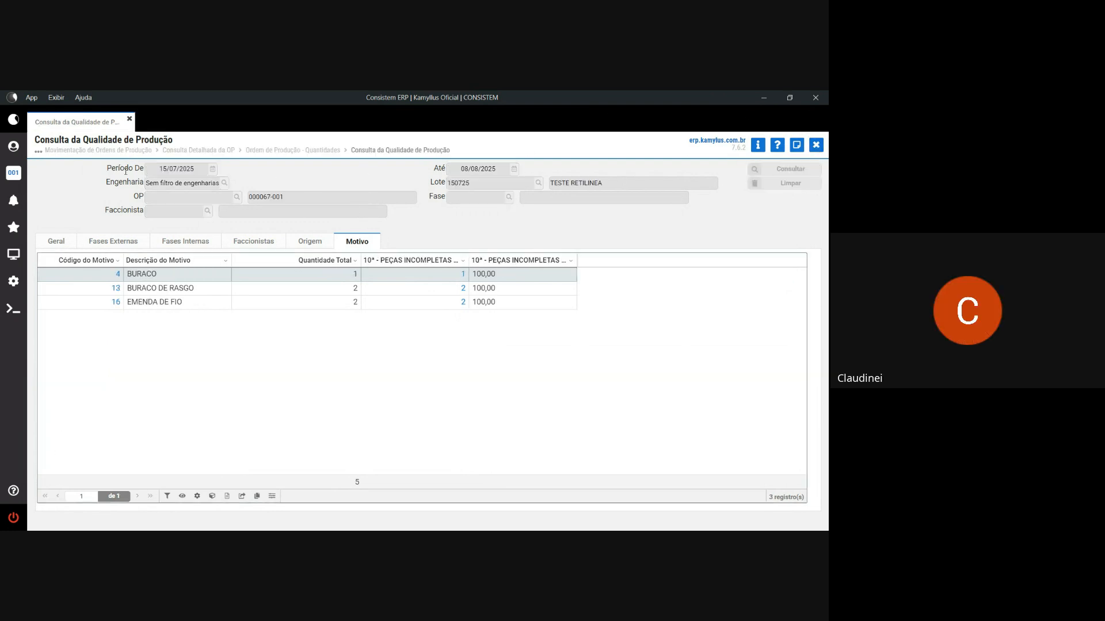
- Reopen the size quantities of order 000067-001 and rerun its quality data query
left_click(817, 146)
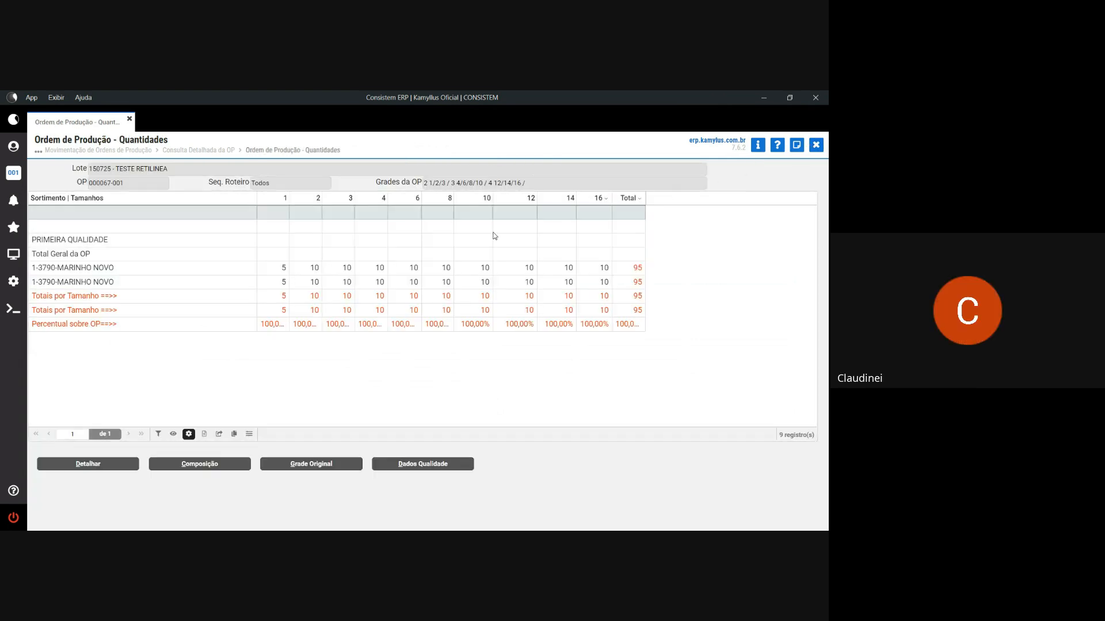
left_click(816, 145)
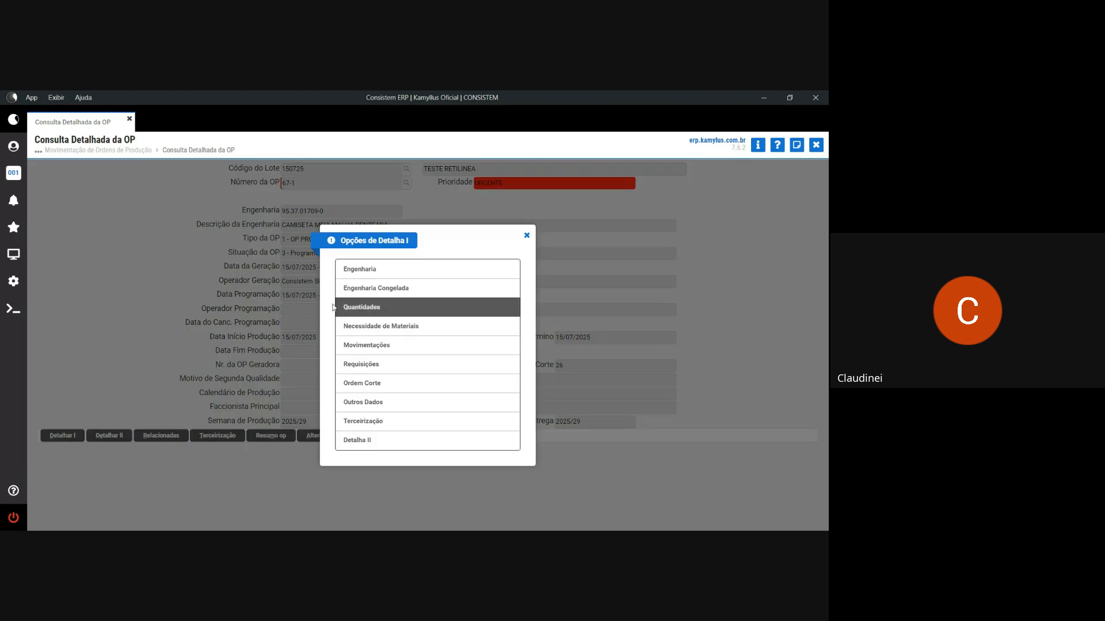
left_click(370, 306)
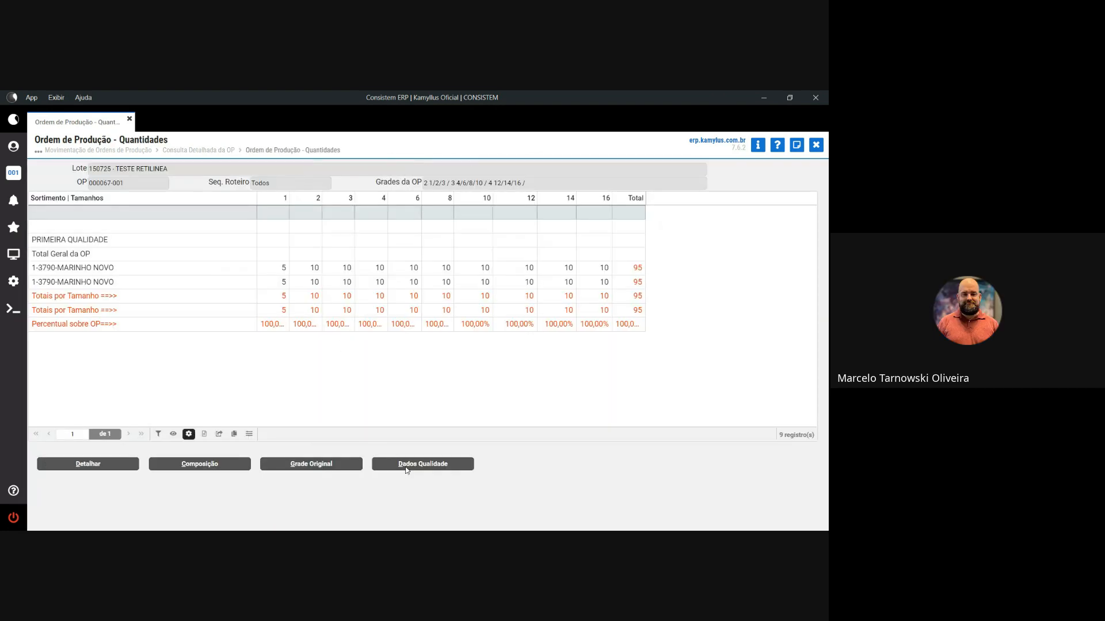
left_click(413, 465)
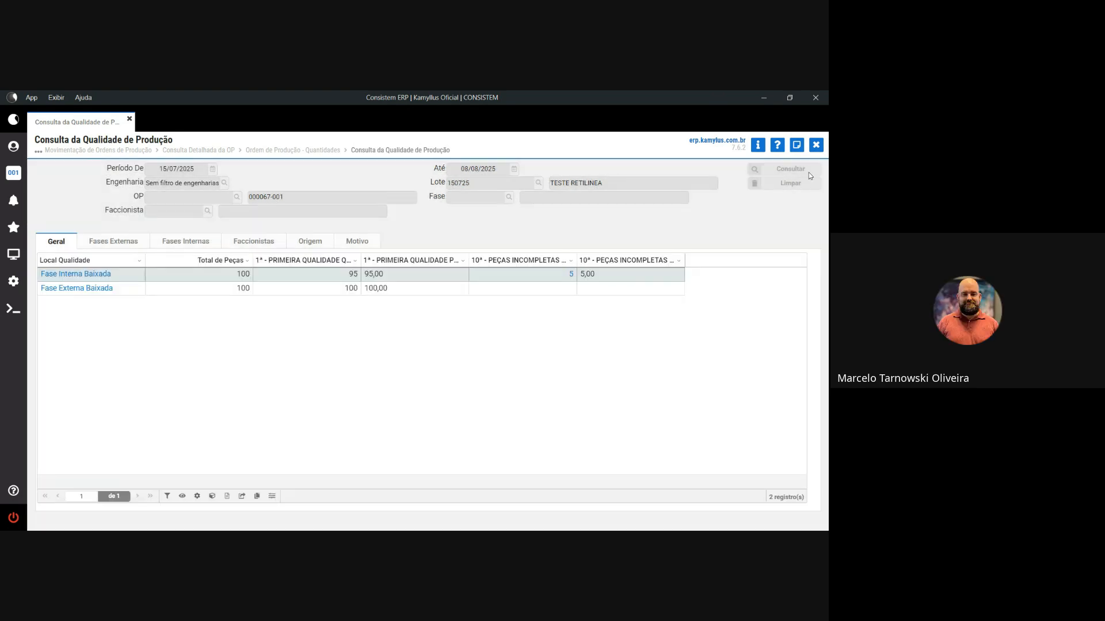
left_click(809, 172)
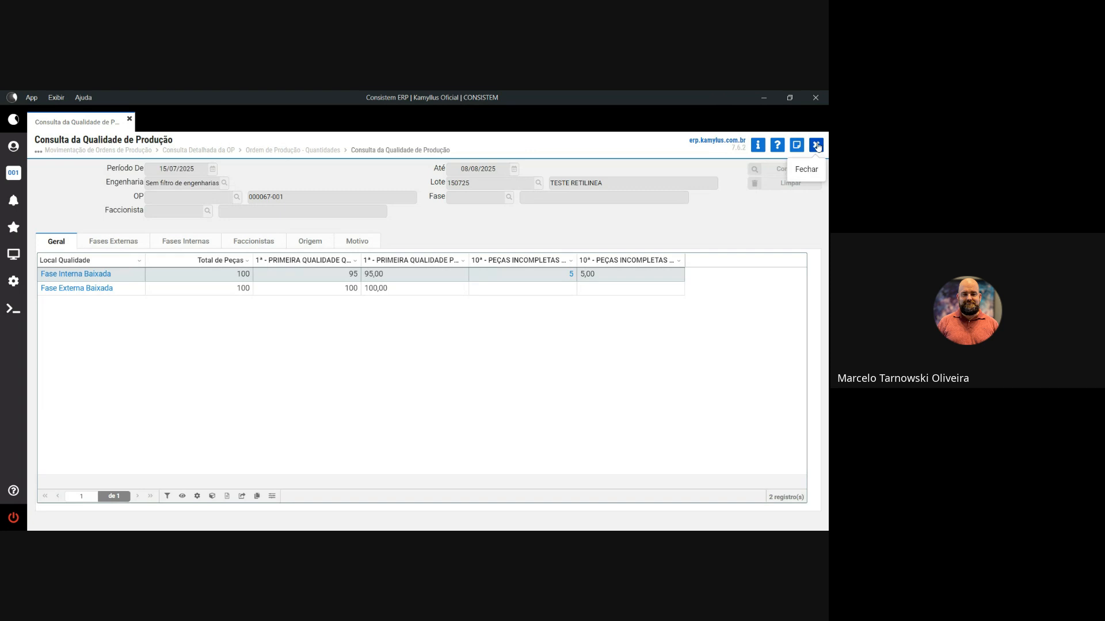
- Close the quality, size quantities and detailed order screens to return to the movement list
left_click(817, 146)
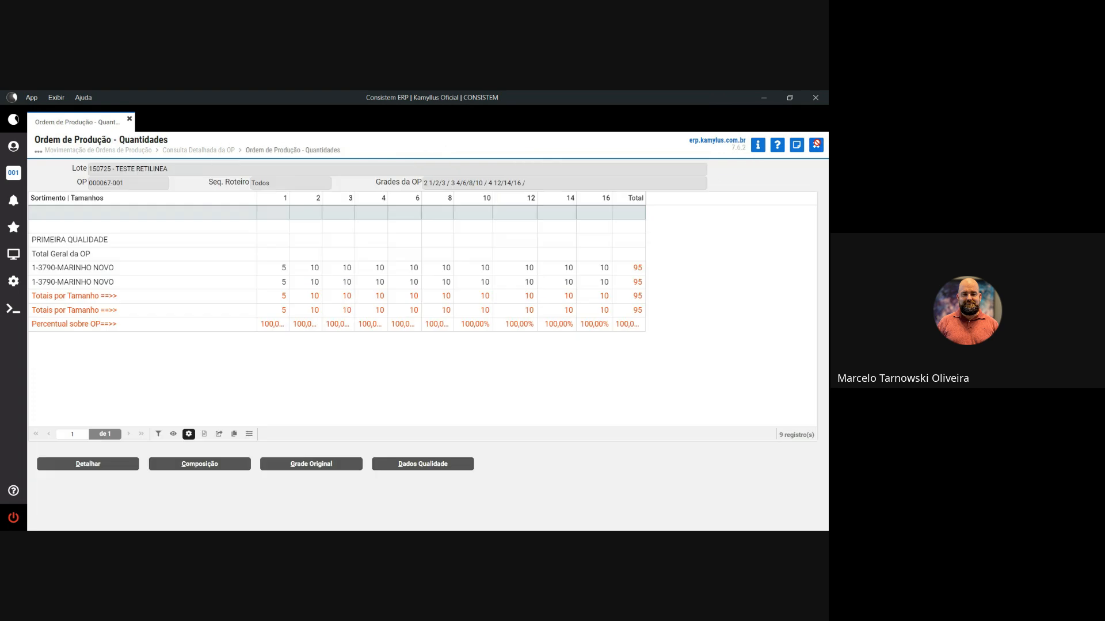
left_click(817, 145)
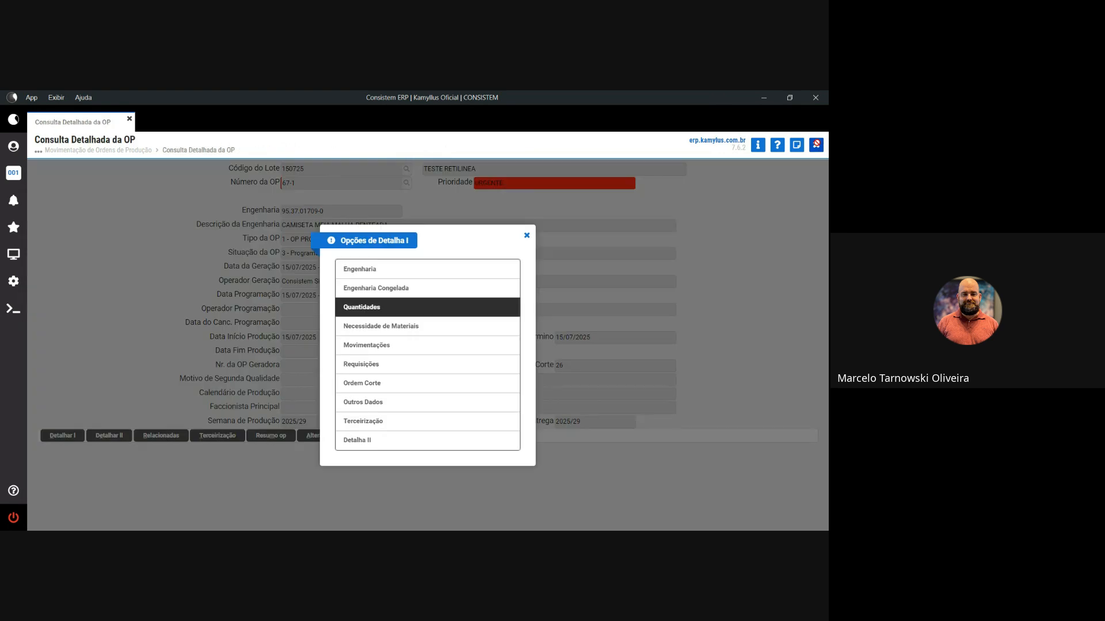
left_click(740, 190)
left_click(821, 150)
left_click(821, 151)
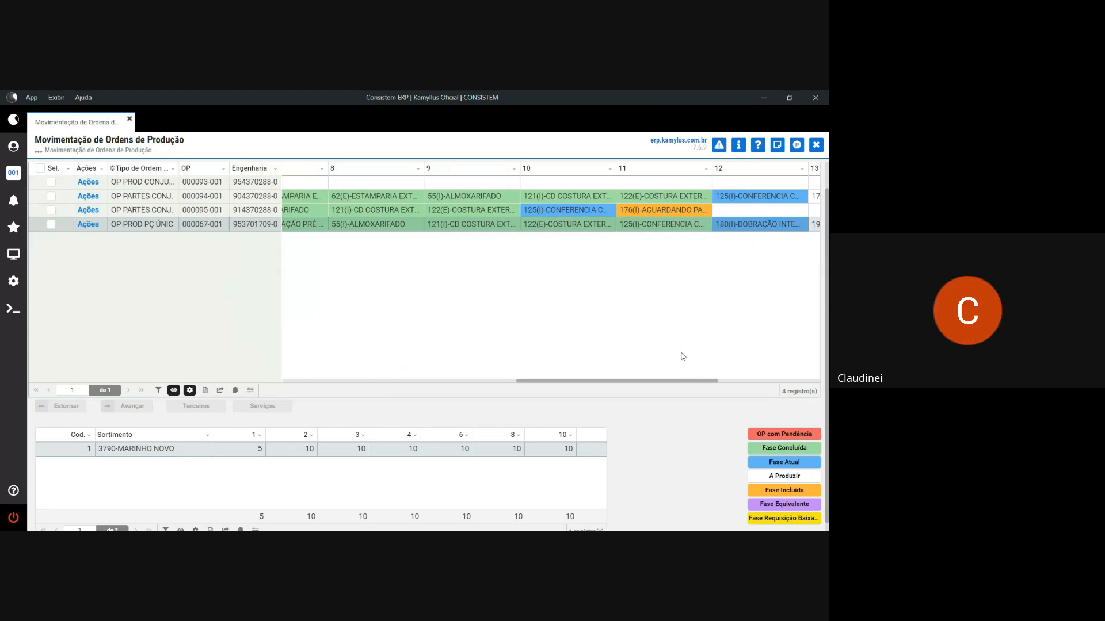
- Set IMPRESSORA VIRTUAL TAG as the print device in the user profile
left_click_drag(679, 381, 718, 380)
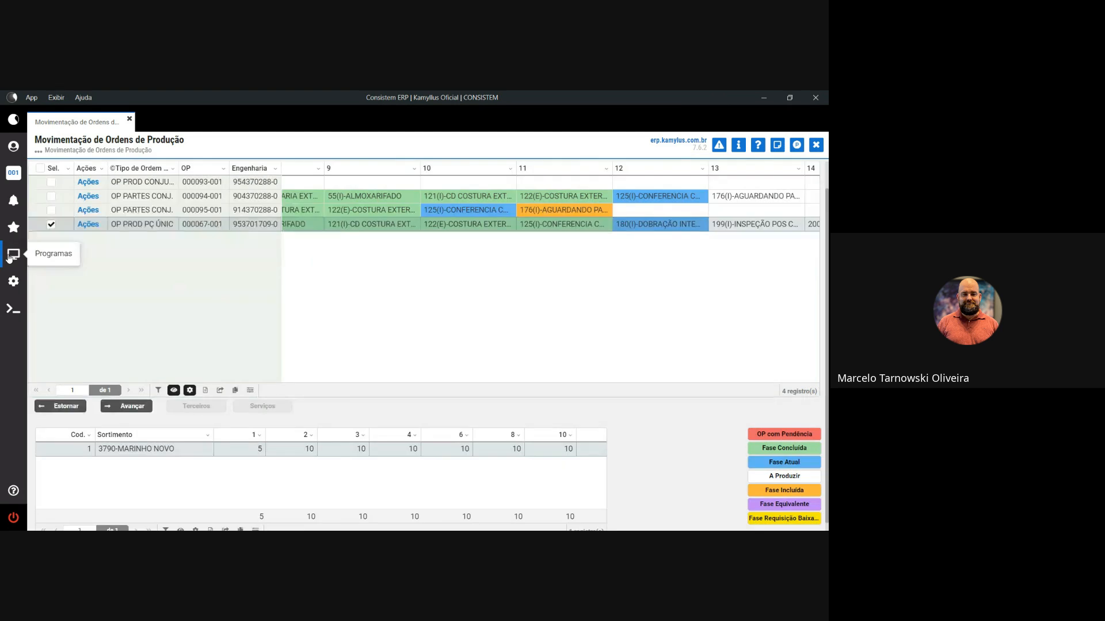
left_click(11, 255)
left_click(14, 147)
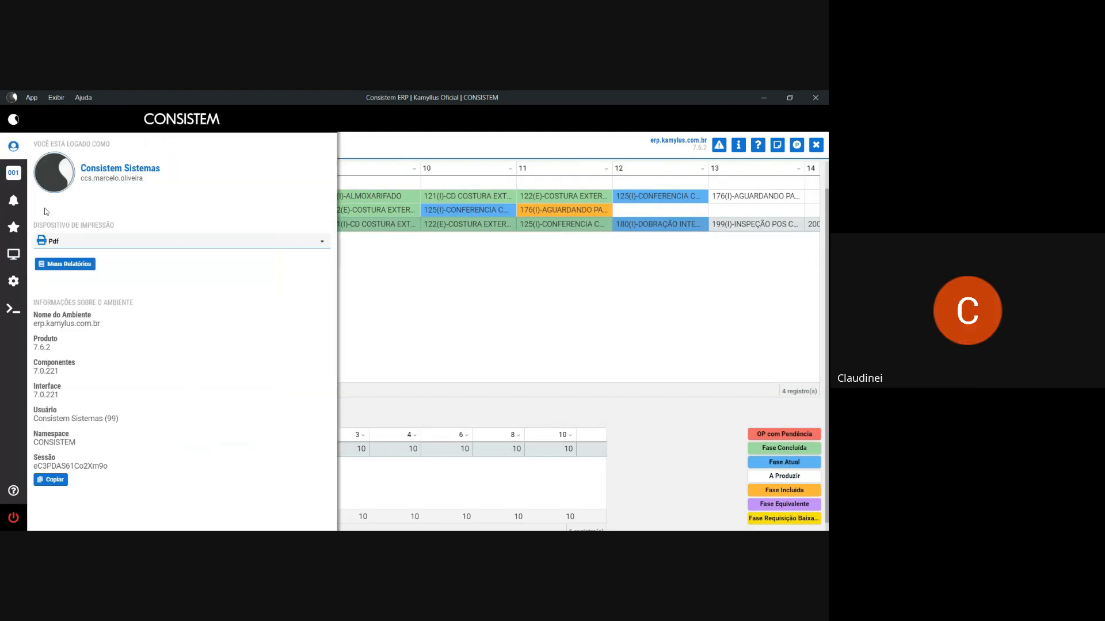
left_click(72, 242)
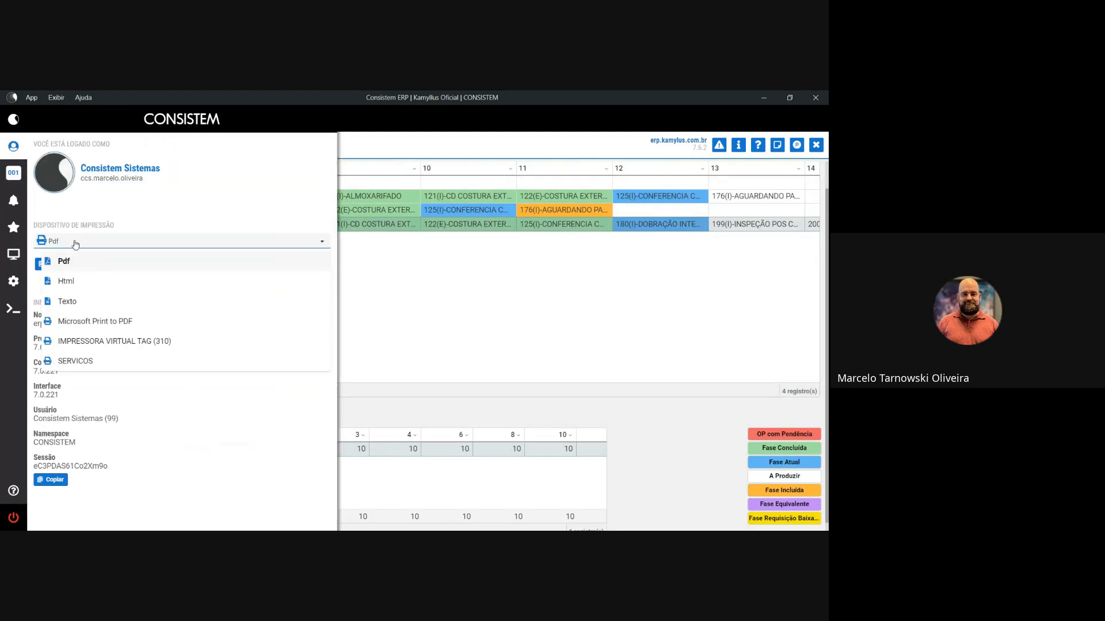
left_click(177, 345)
left_click(493, 285)
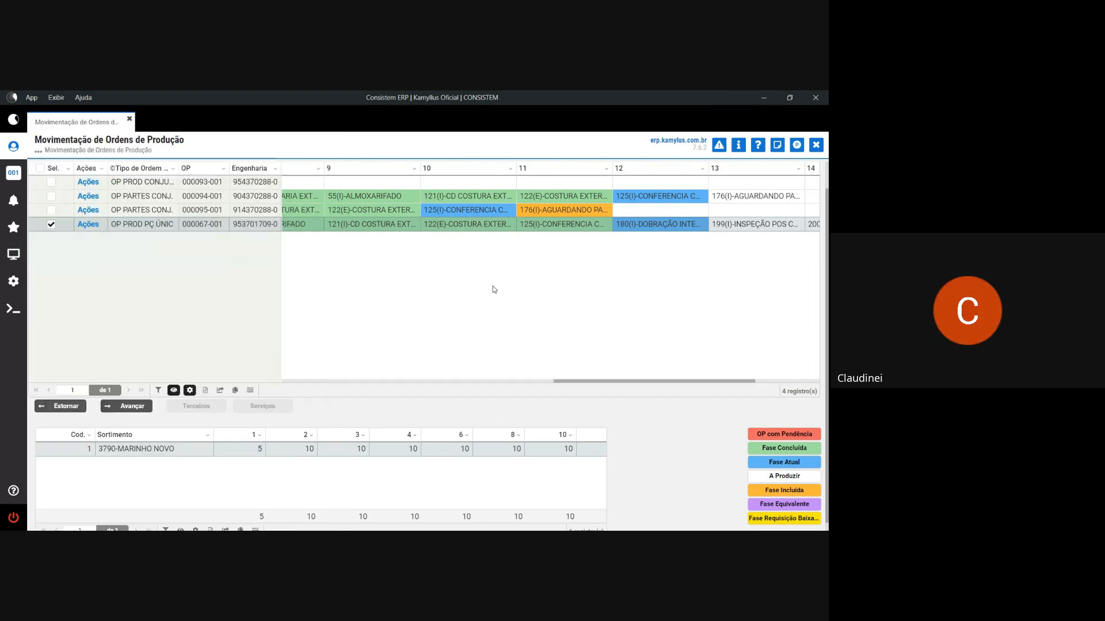
- Search the programs for cctcr430 to open Geração/Impressão de Tags por OP/Engenharia/Pedido
left_click(13, 255)
left_click_drag(83, 187, 50, 188)
type("cc")
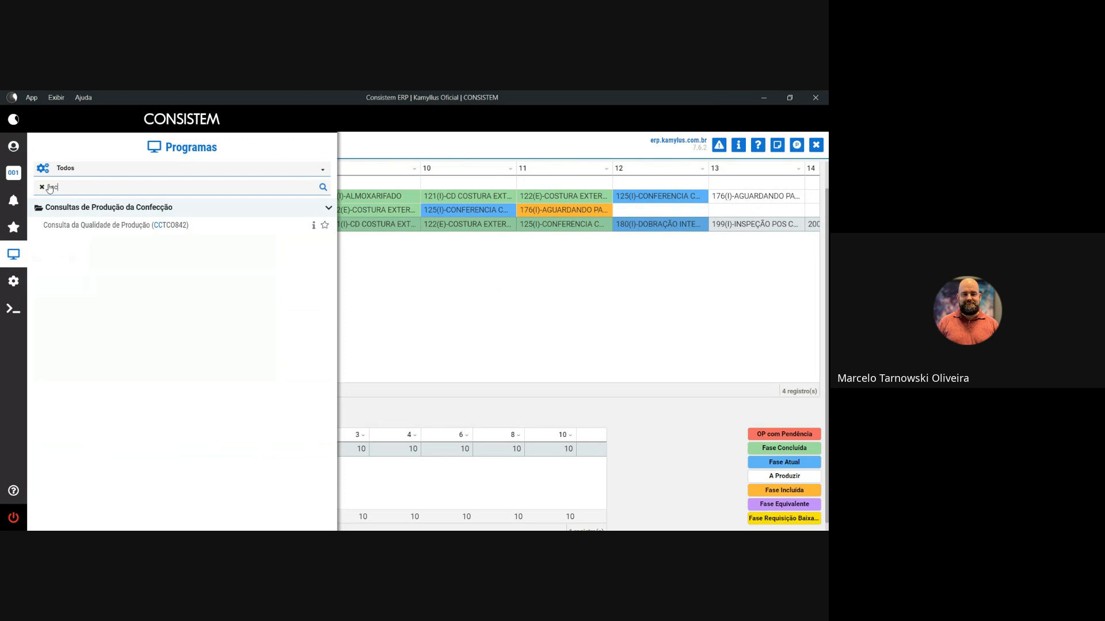
type("tcr430")
key("Return")
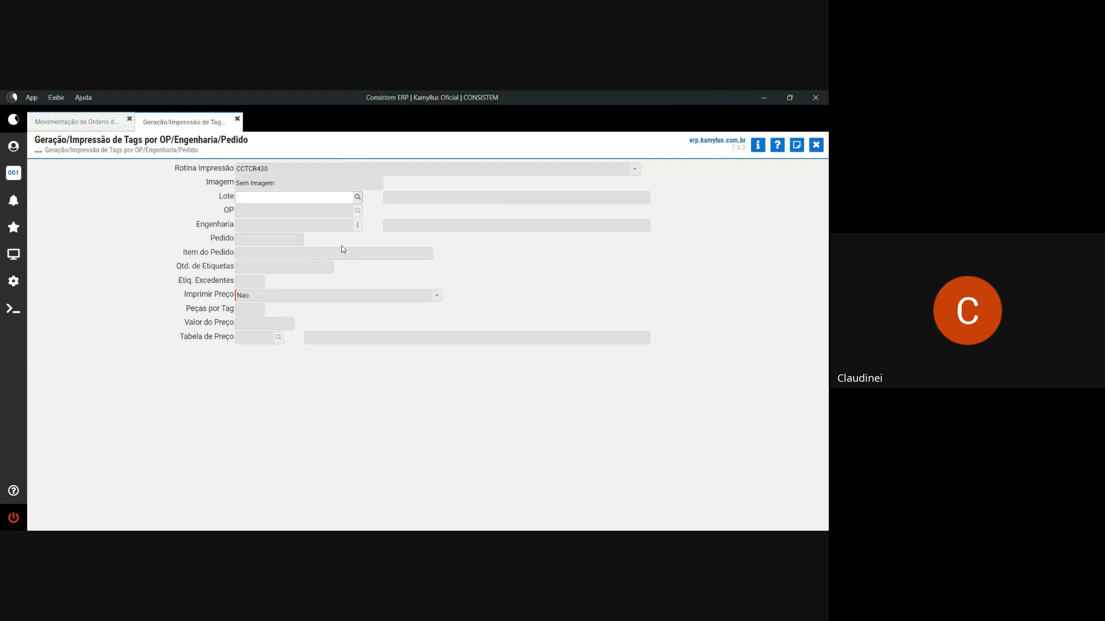
- Load OP 67 into tag generation, answering Não to discounting already printed tags
left_click(101, 121)
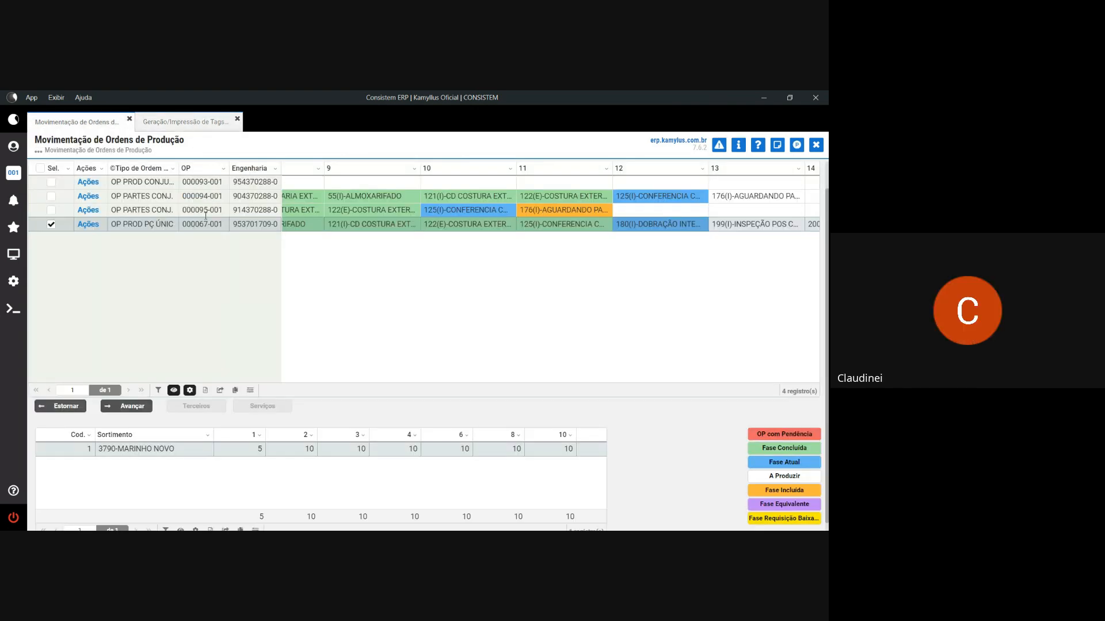
left_click(183, 122)
type("6")
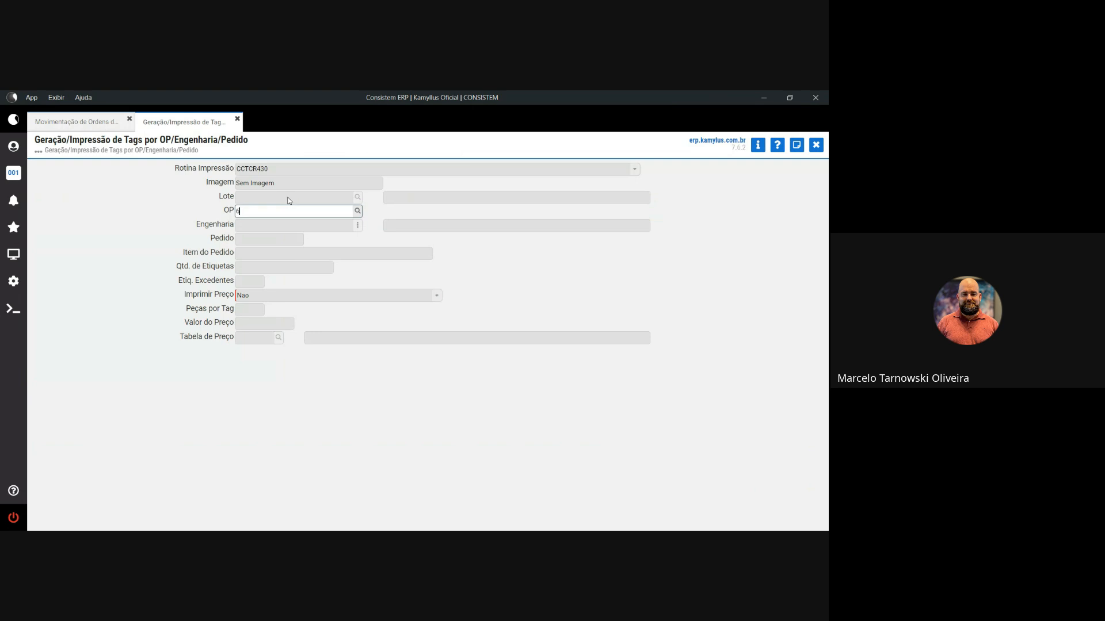
type("7")
key("Tab")
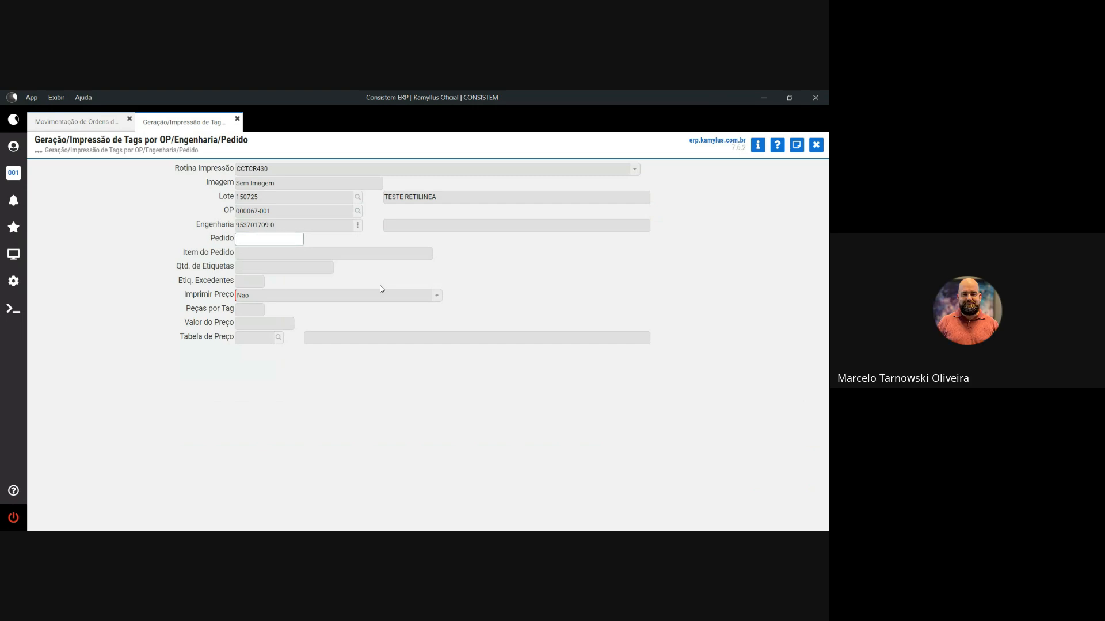
key("Return")
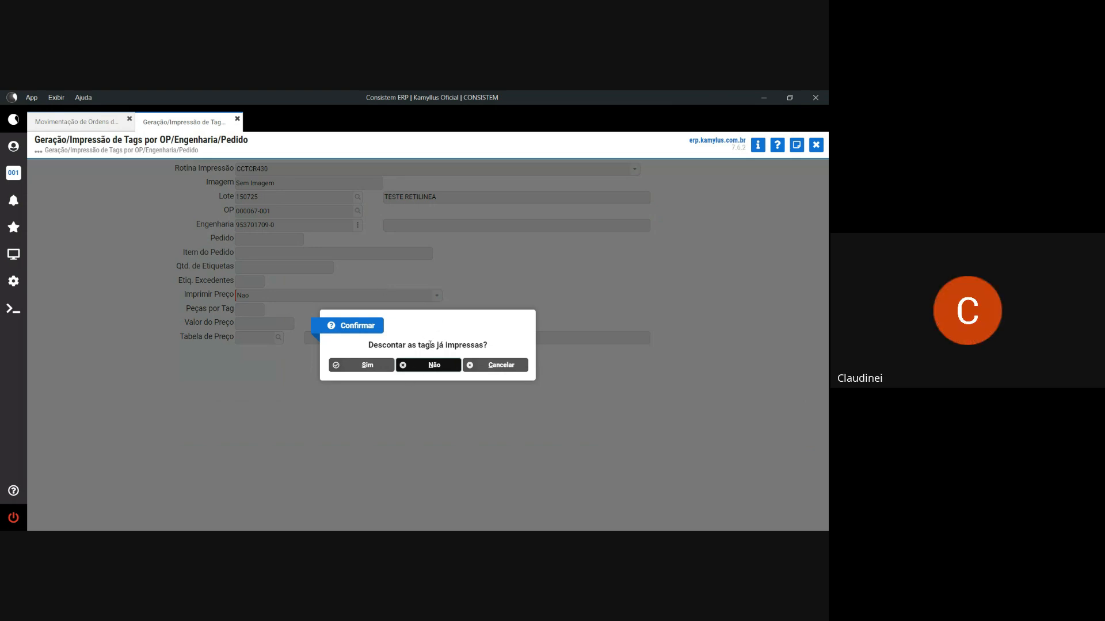
left_click(423, 366)
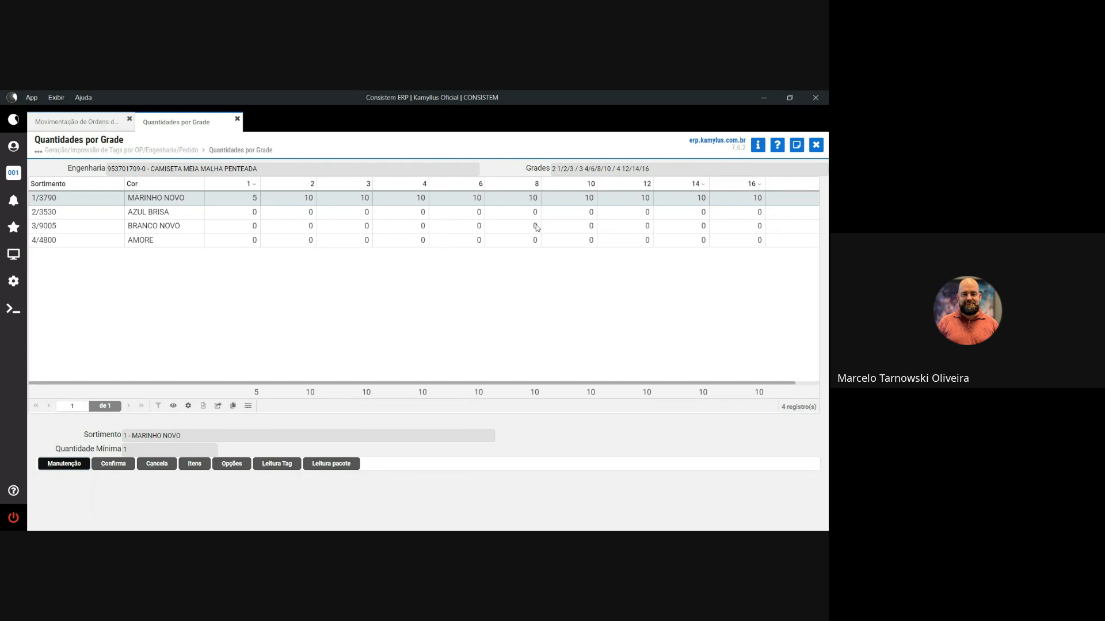
- Confirm the per-size quantities so the tag form shows 95 tags
left_click(120, 465)
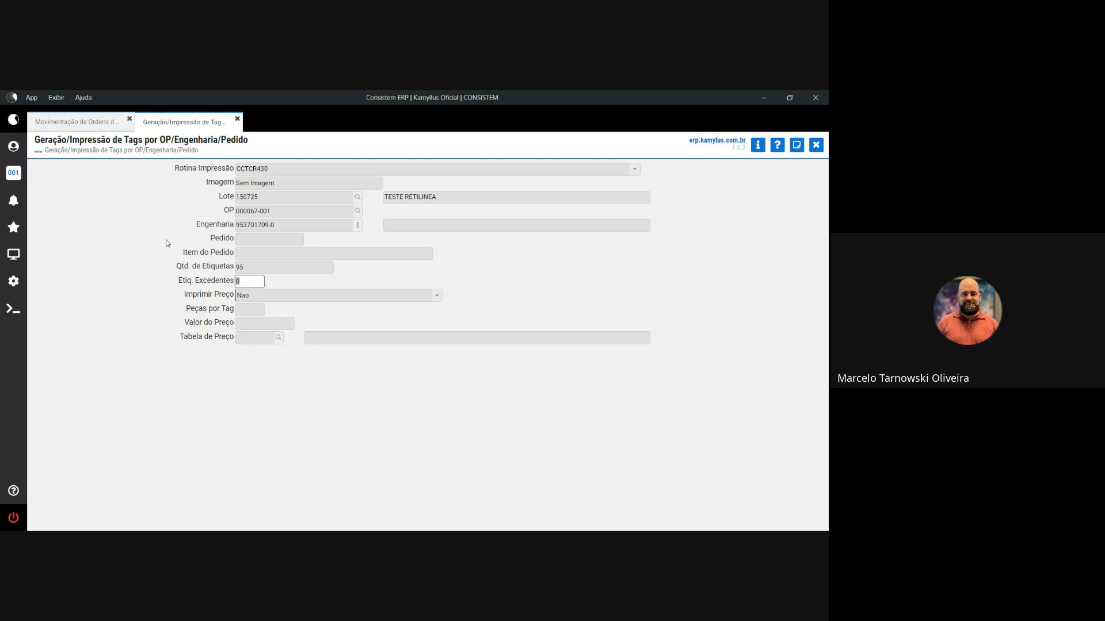
- Generate the 95 tags with 0 excess tags, confirming with Sim
key("Return")
key("Return")
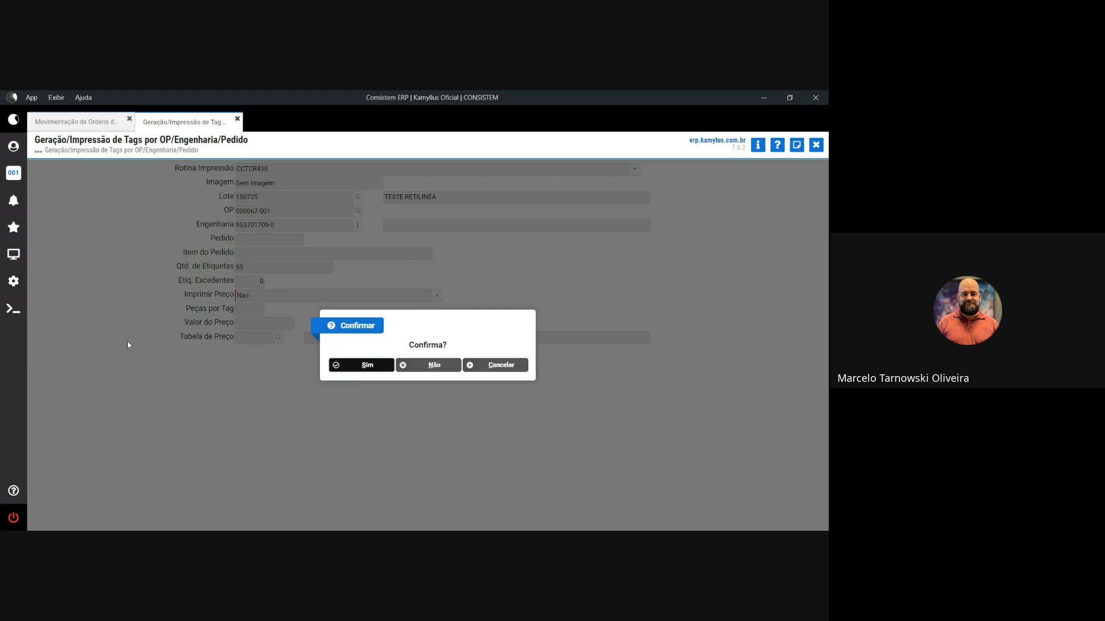
left_click(366, 366)
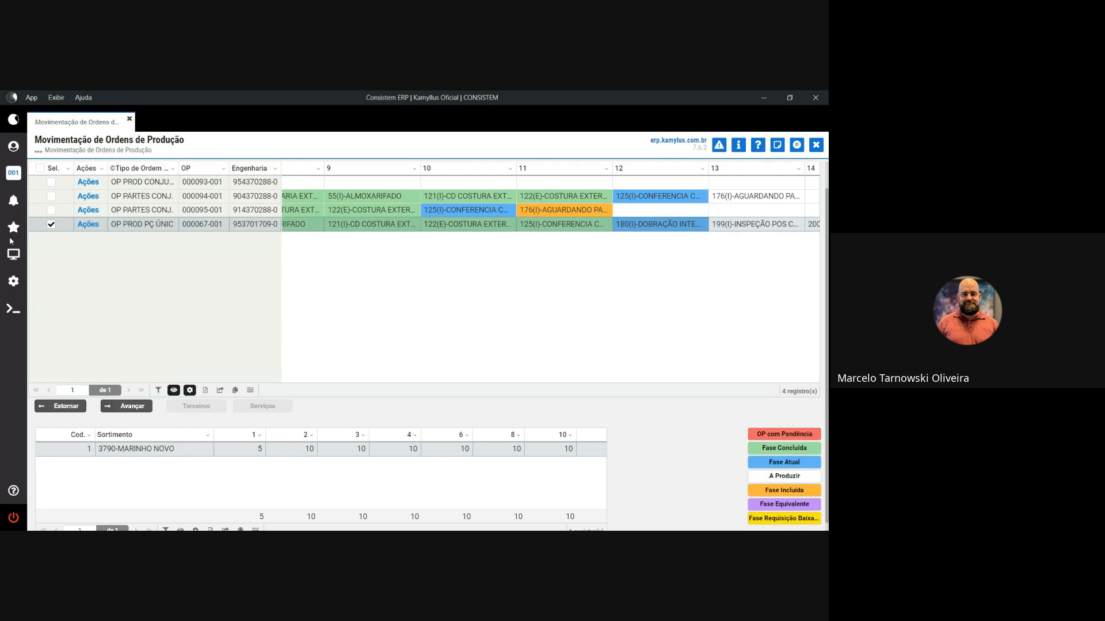
- Advance OP 000067-001 to phase 199 INSPEÇÃO POS C and select its row
left_click(125, 407)
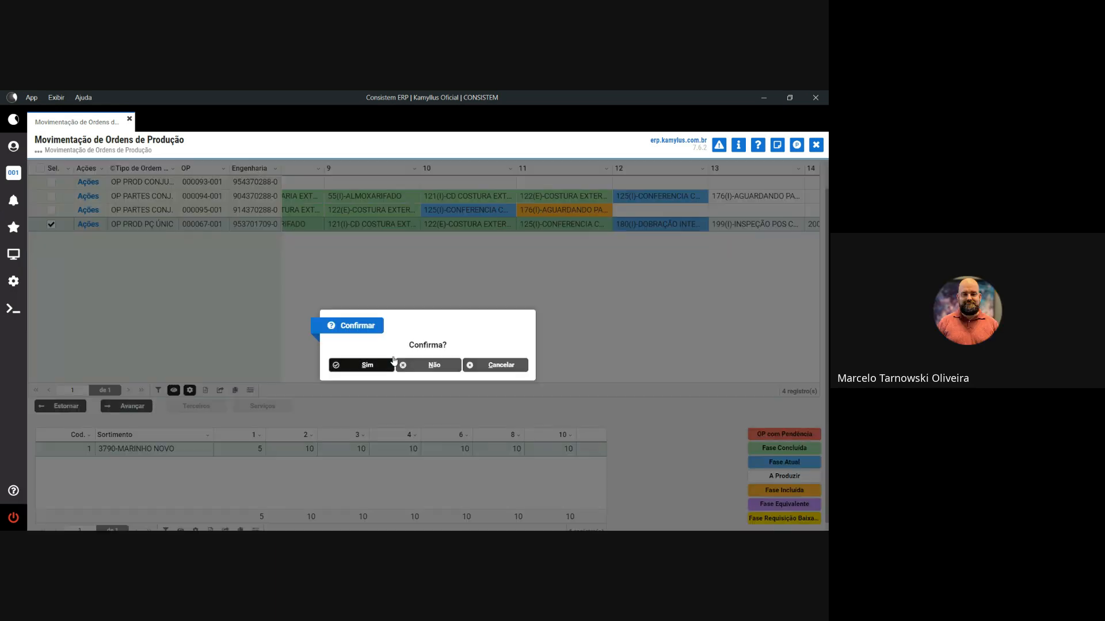
left_click(438, 366)
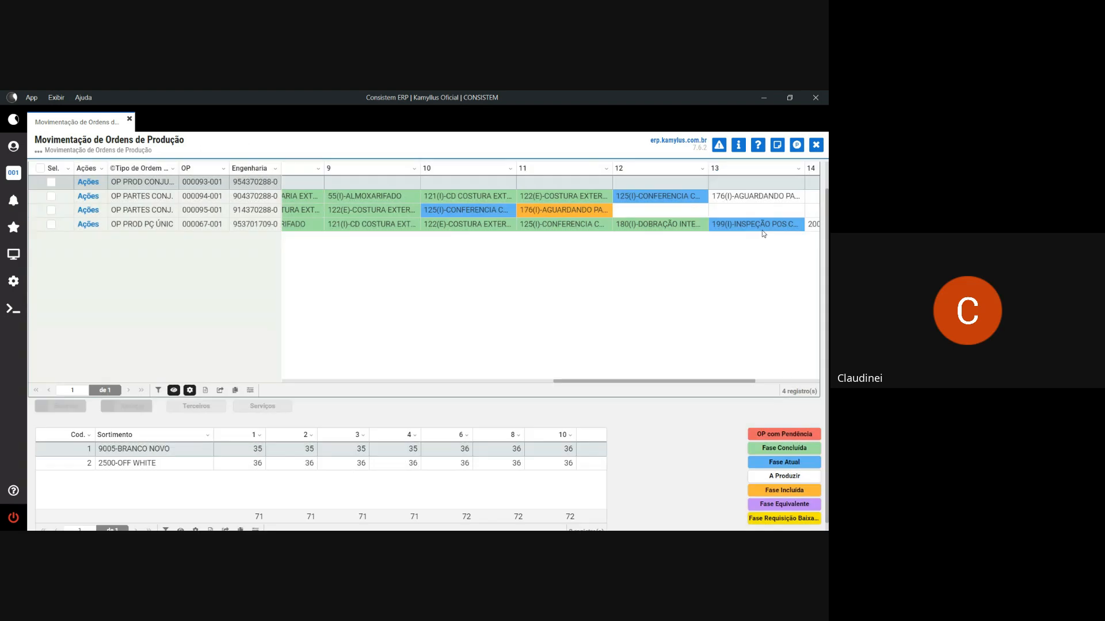
left_click_drag(734, 381, 794, 378)
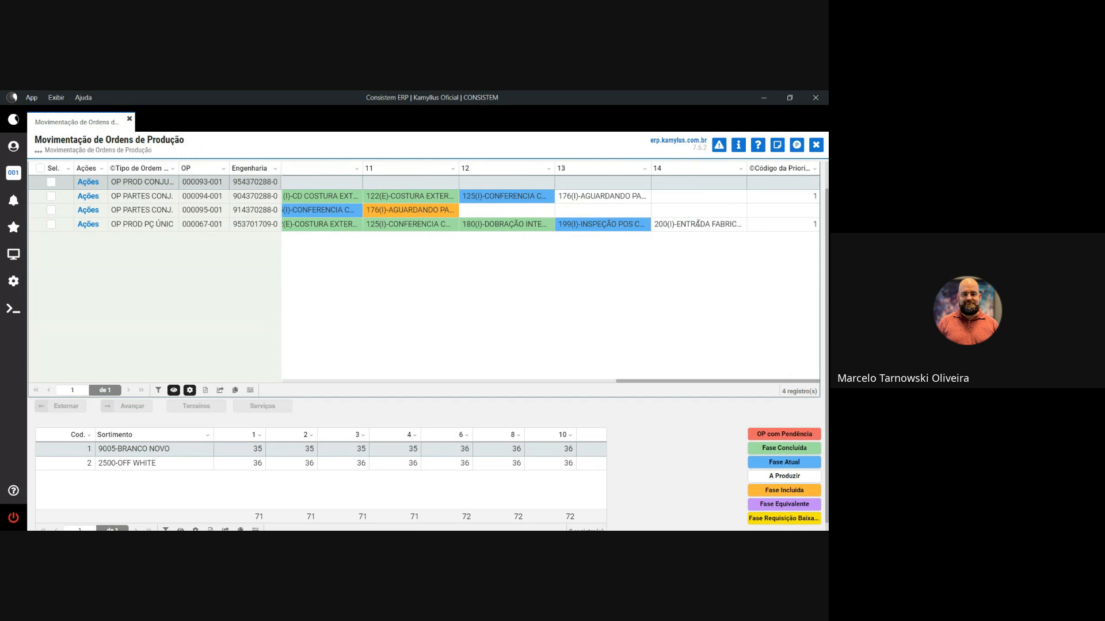
left_click(48, 228)
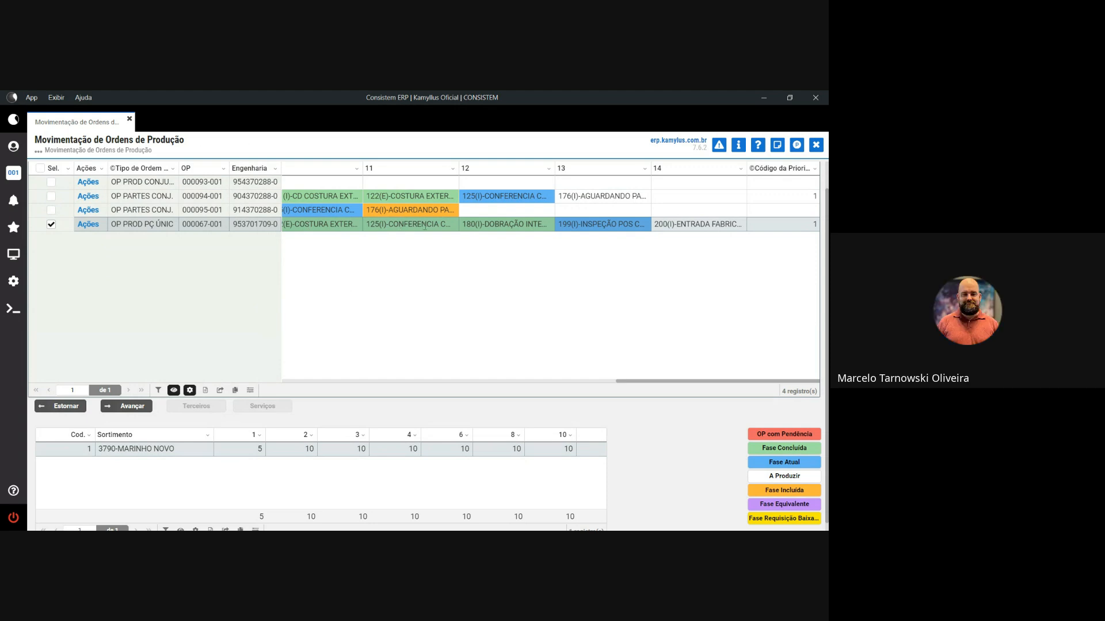
- Advance OP 000067-001 past 199 INSPEÇÃO POS C to phase 200 ENTRADA FABRIC, then reselect it
left_click_drag(446, 226, 378, 224)
key("Escape")
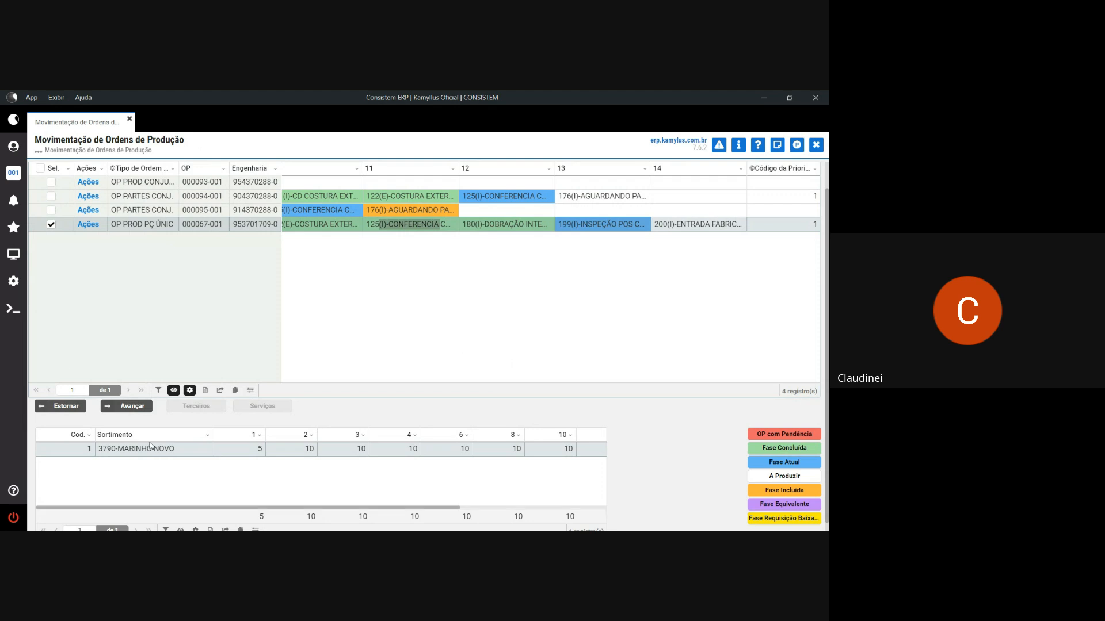
left_click(132, 406)
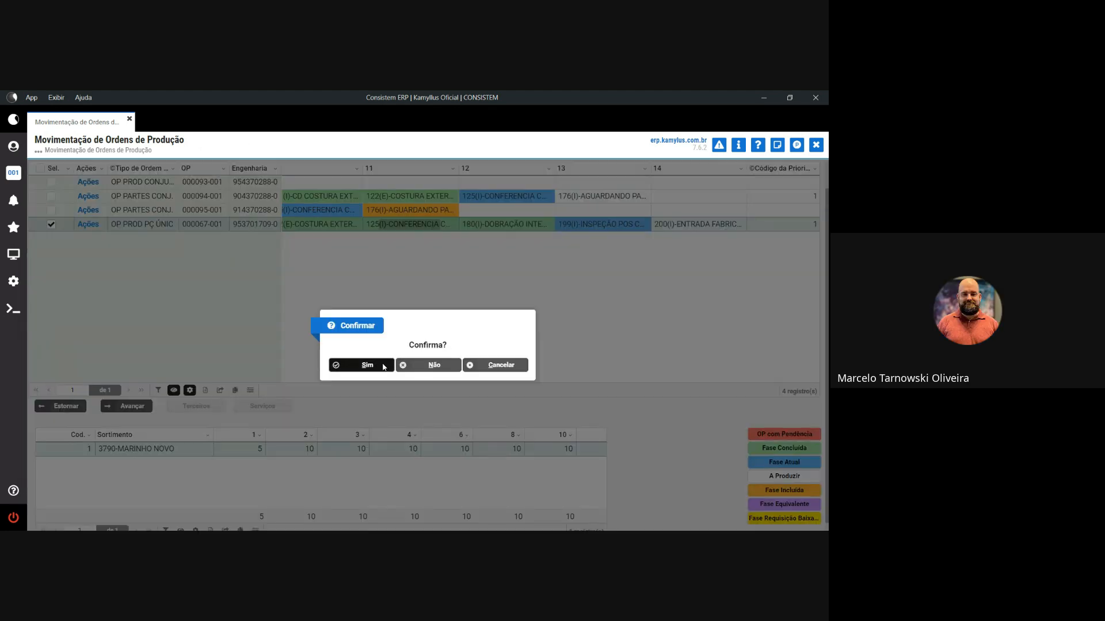
left_click(359, 366)
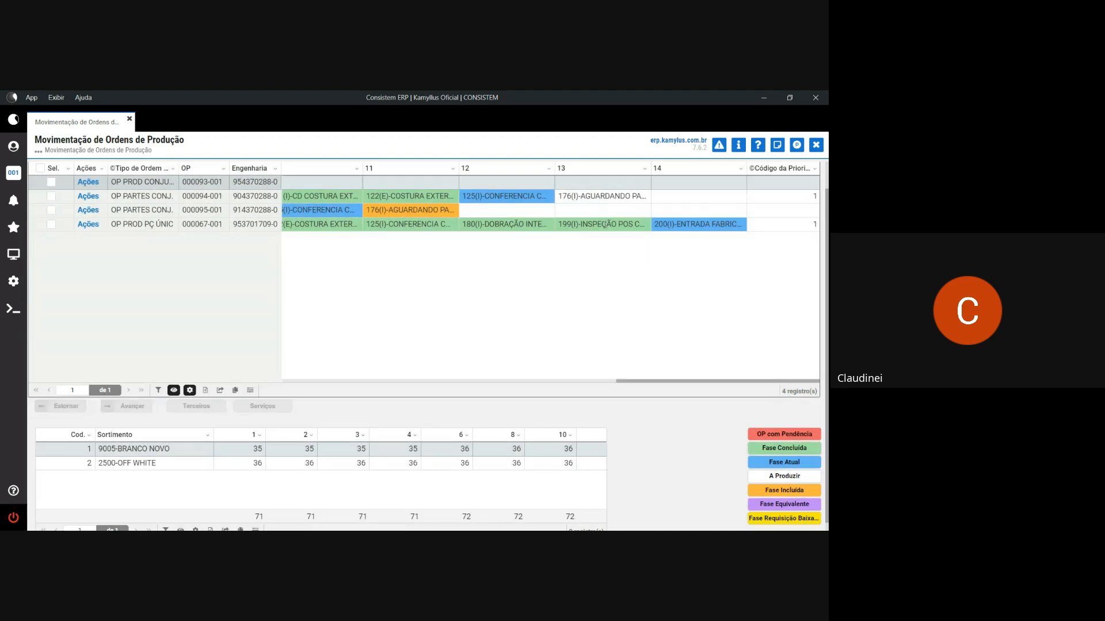
left_click(606, 227)
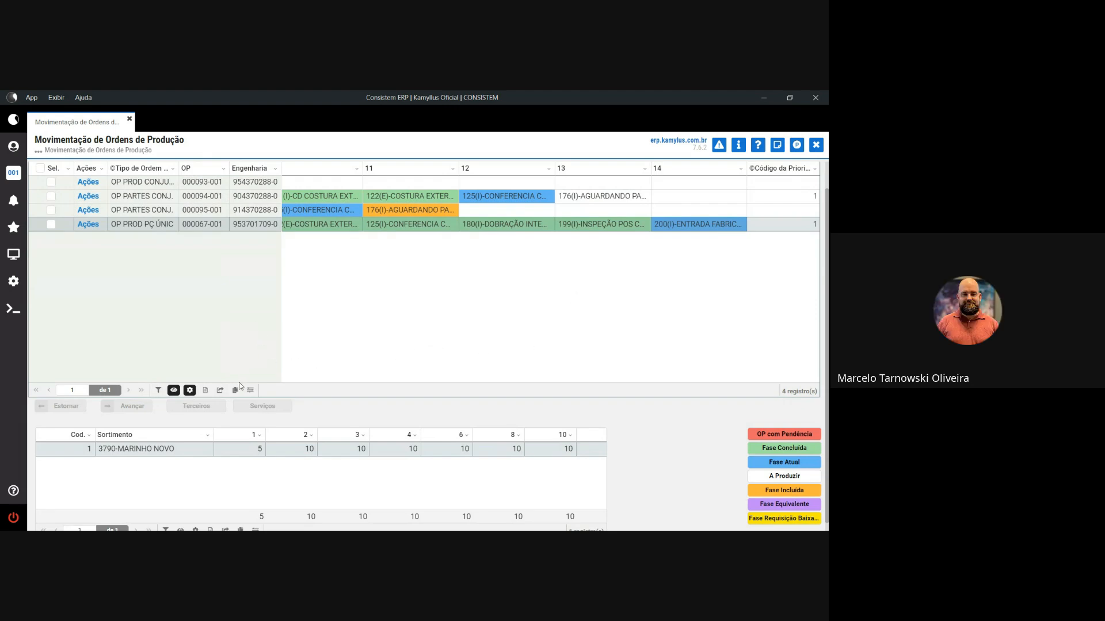
- Hide the Código da Prioridade da OP column from the grid's column visibility list
left_click(173, 390)
left_click(121, 367)
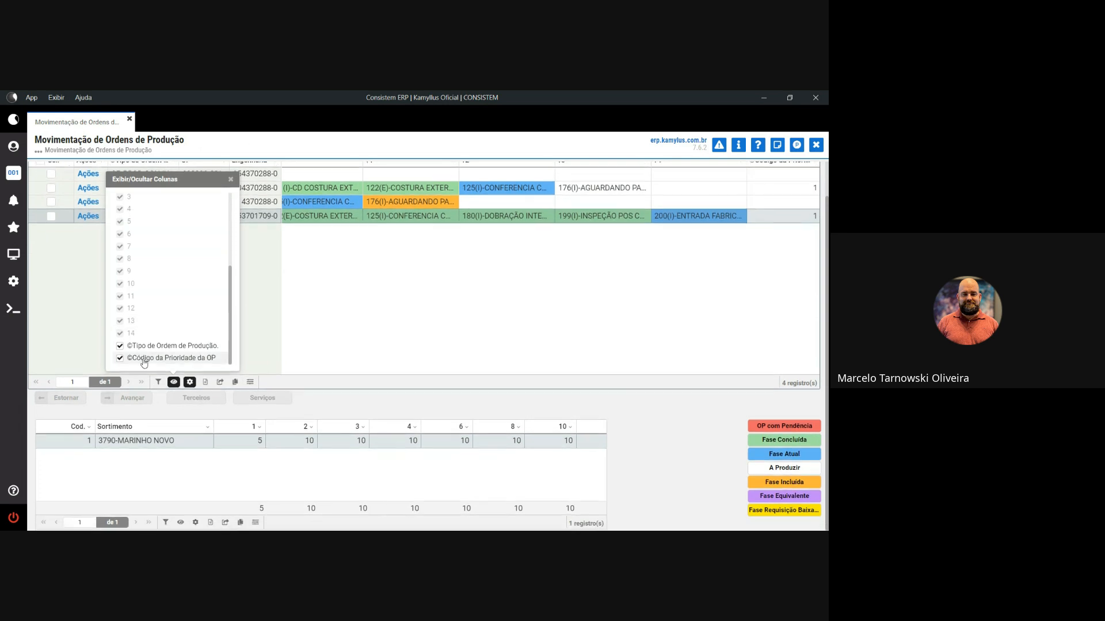
left_click(363, 310)
- Uncheck codPrioridadeOP under Colunas Adicionais in Personalização da Consulta and save the customization
left_click(250, 383)
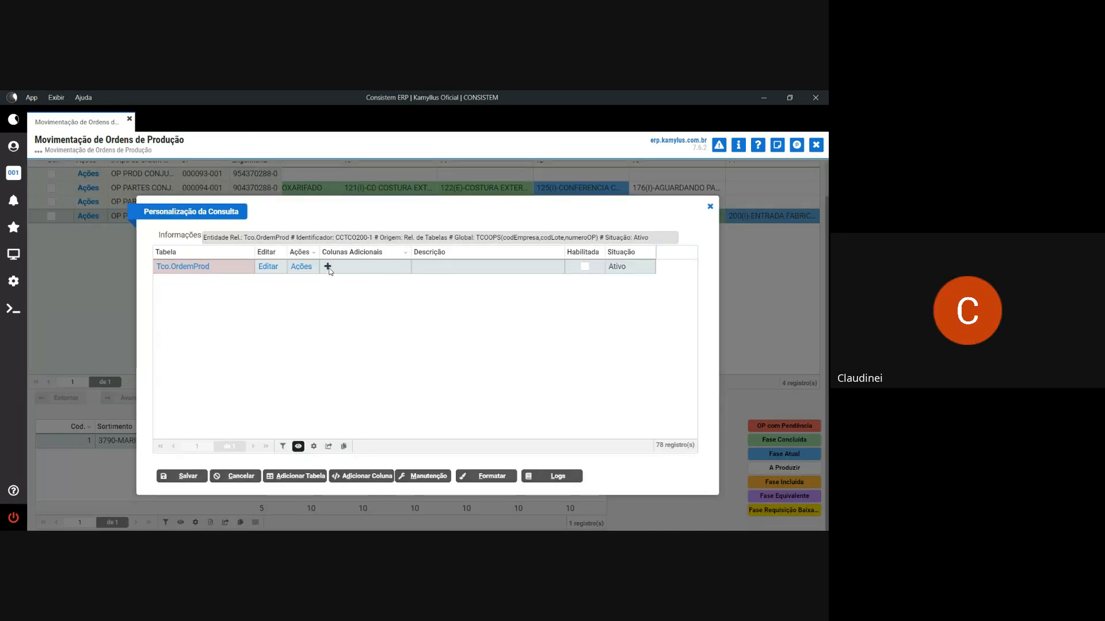
left_click(329, 270)
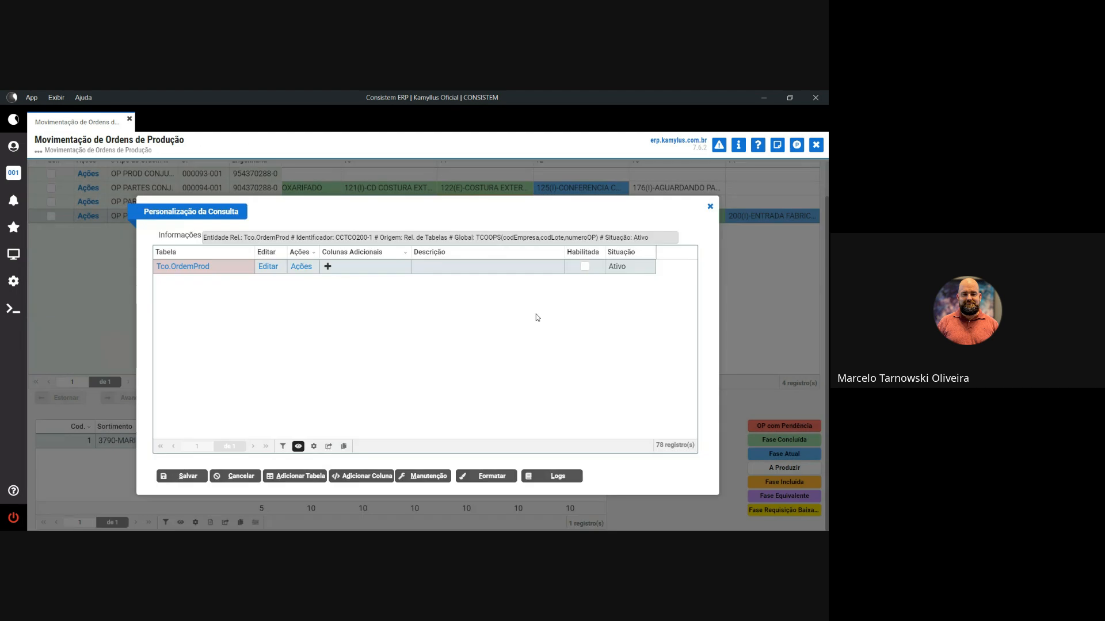
left_click(327, 266)
scroll(558, 354, "down", 6)
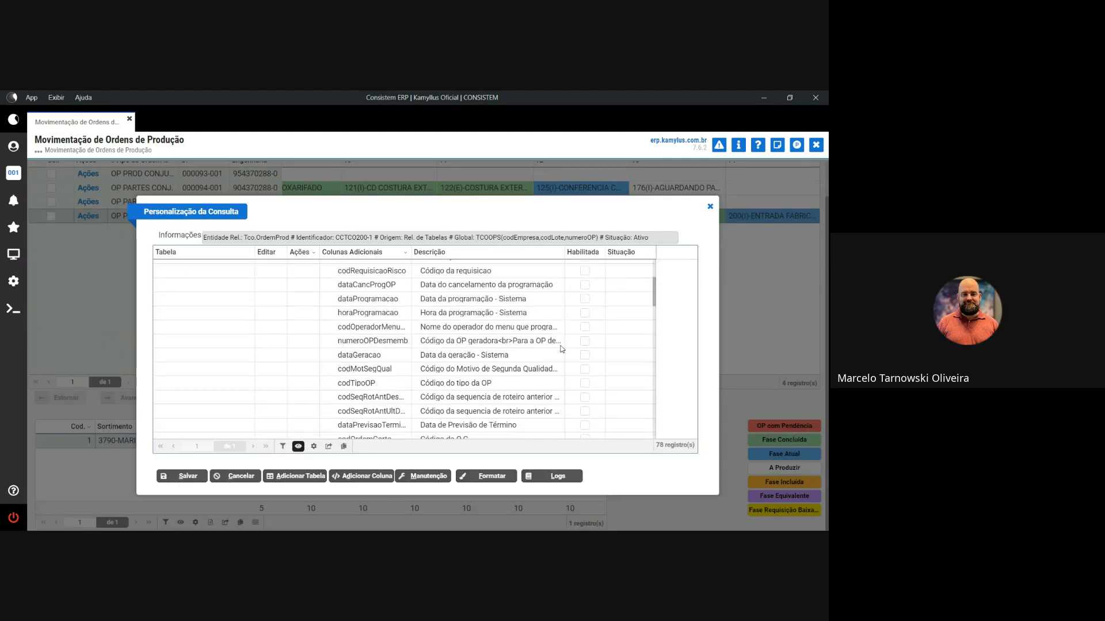
scroll(558, 355, "down", 3)
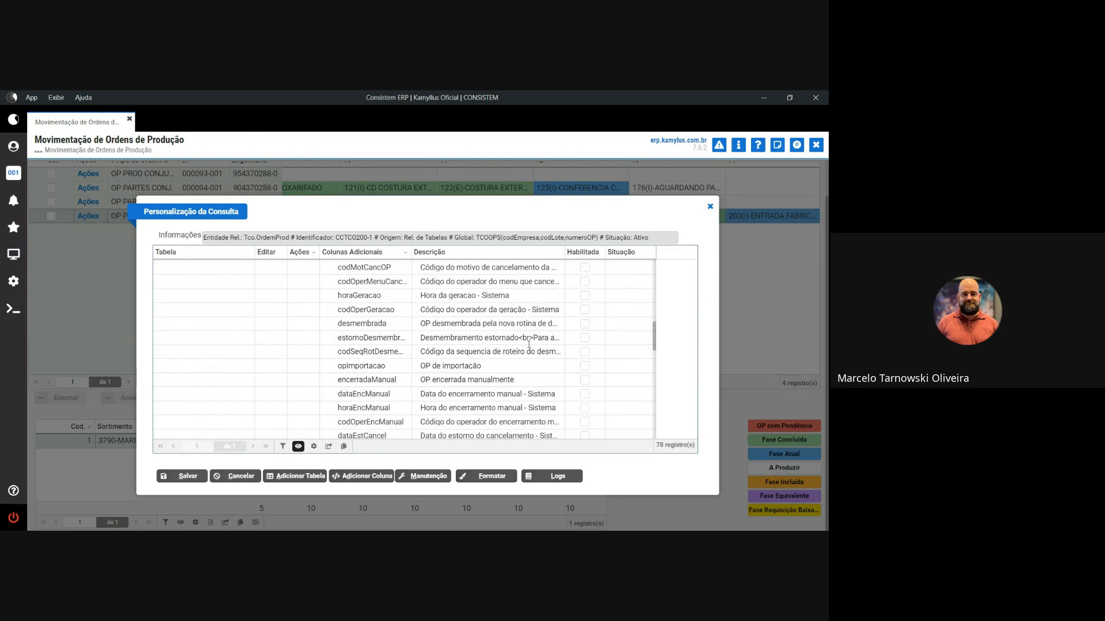
scroll(525, 357, "down", 3)
scroll(525, 356, "down", 6)
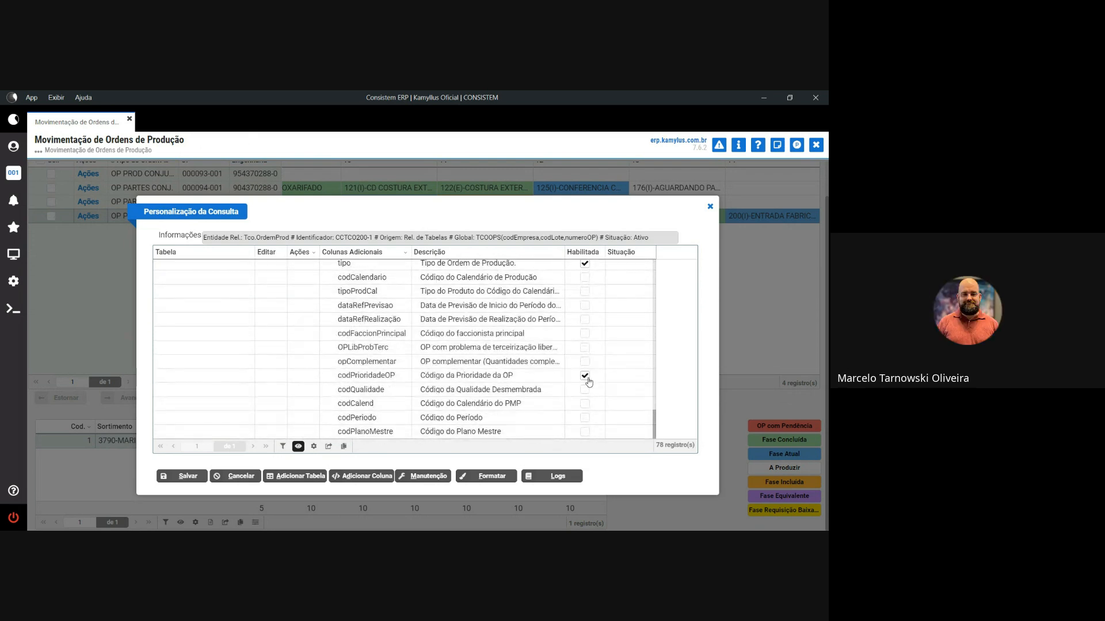
left_click(585, 377)
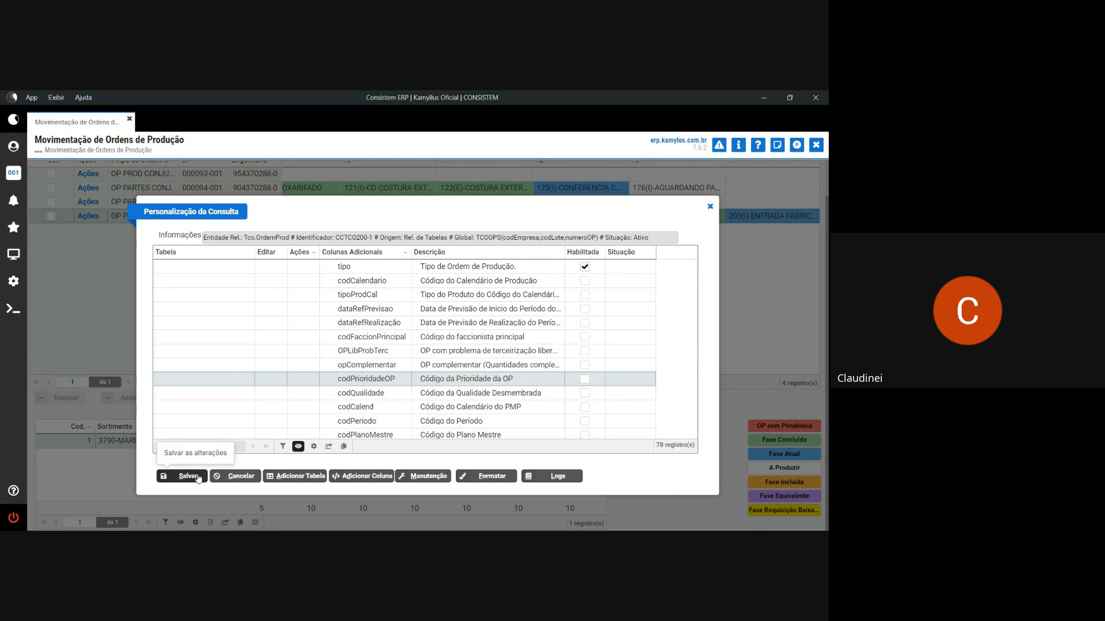
left_click(197, 478)
left_click(575, 382)
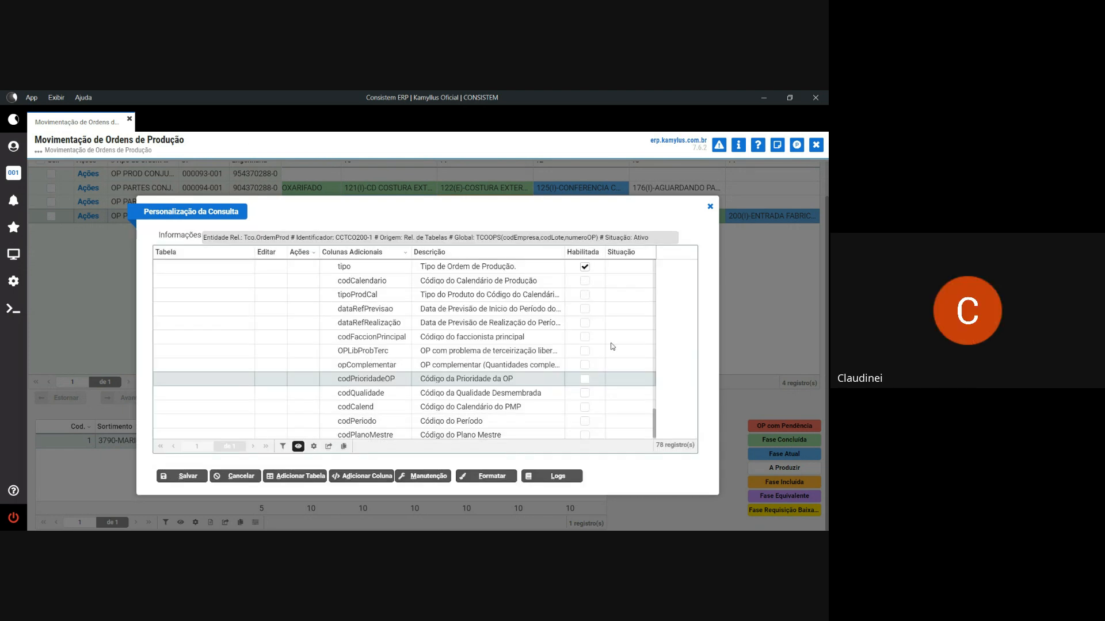
left_click(709, 208)
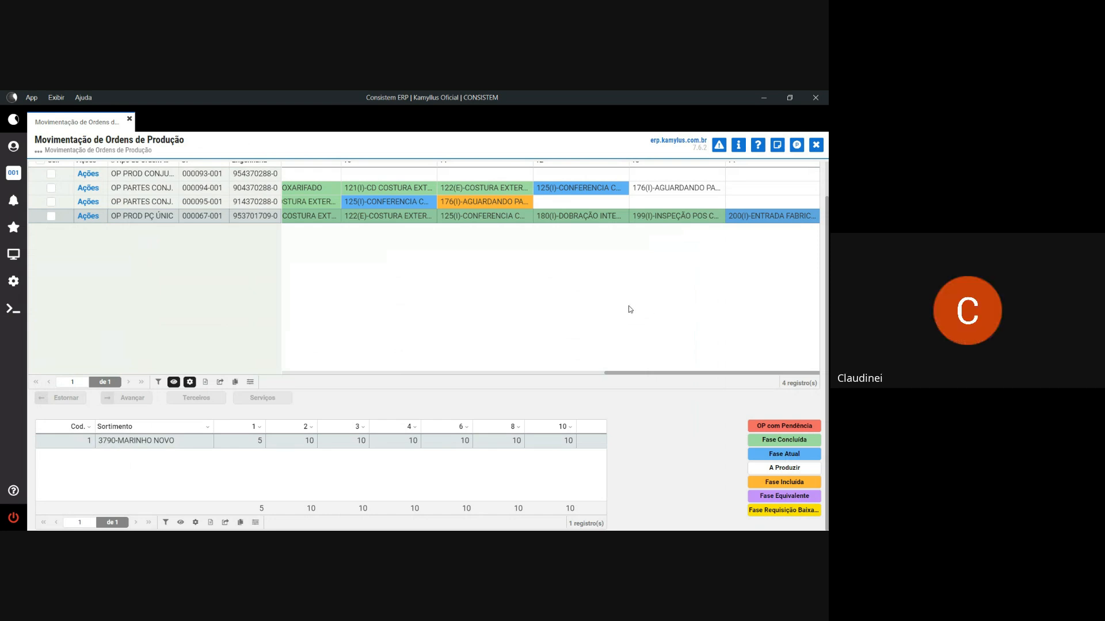
scroll(630, 310, "up", 1)
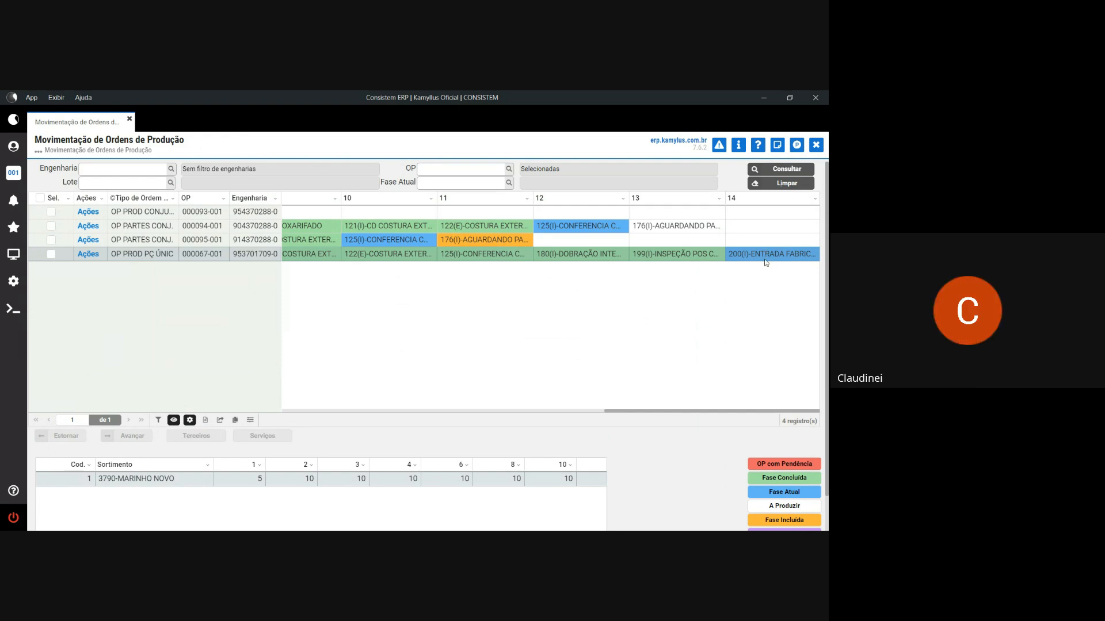
- Check OP 000067-001 and advance it to bring up the Expedição entry control prompt
left_click(52, 257)
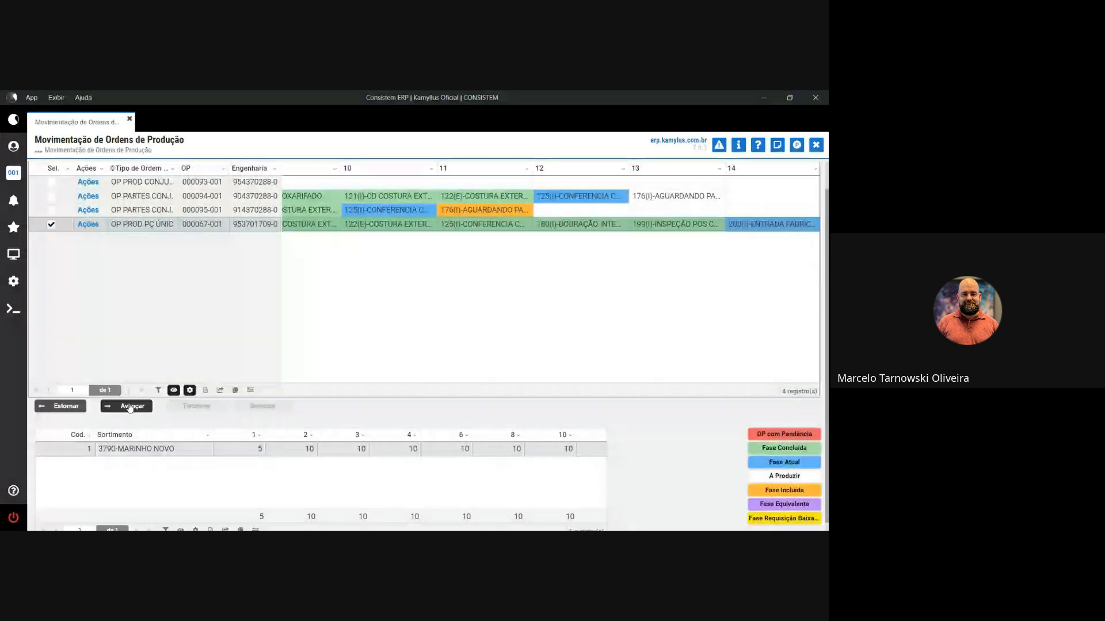
left_click(130, 406)
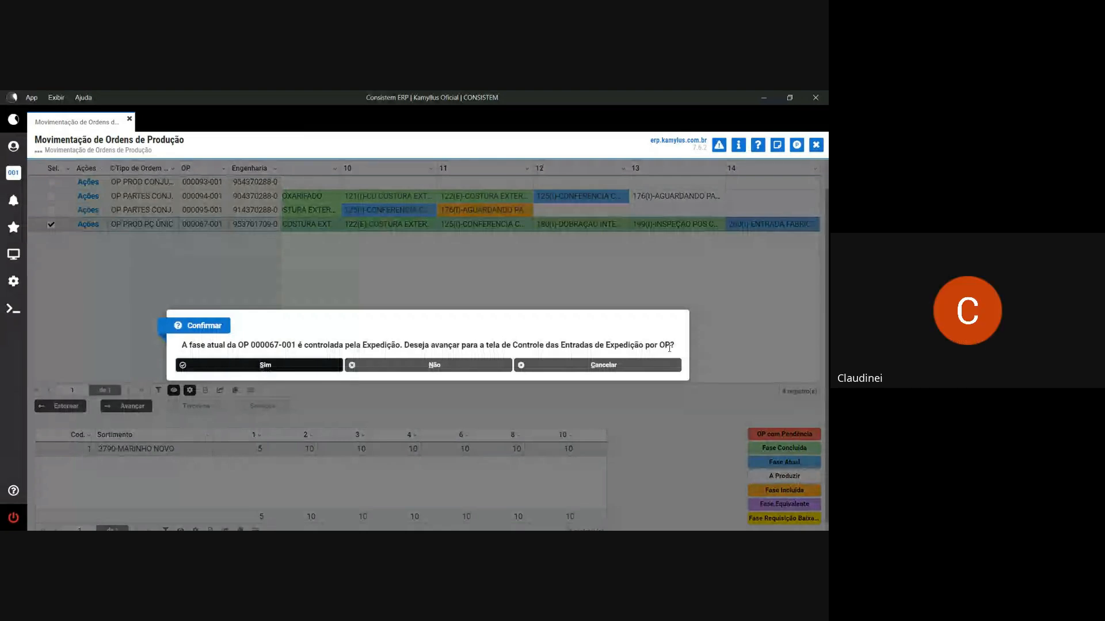
- Accept moving on to Controle das Entradas de Expedição por OP
left_click(316, 367)
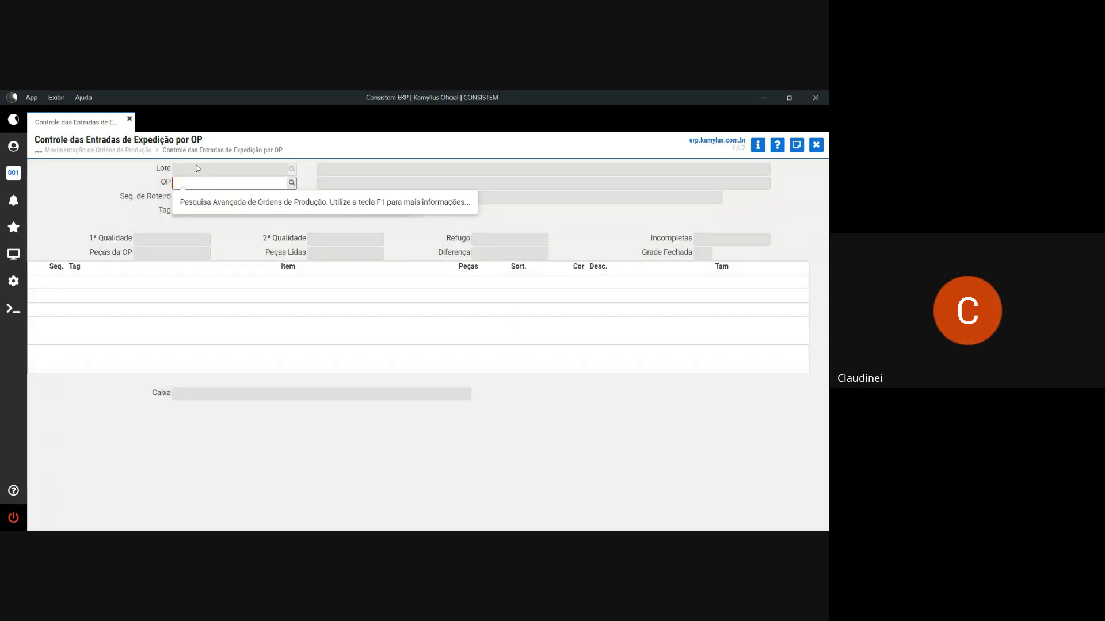
left_click(107, 151)
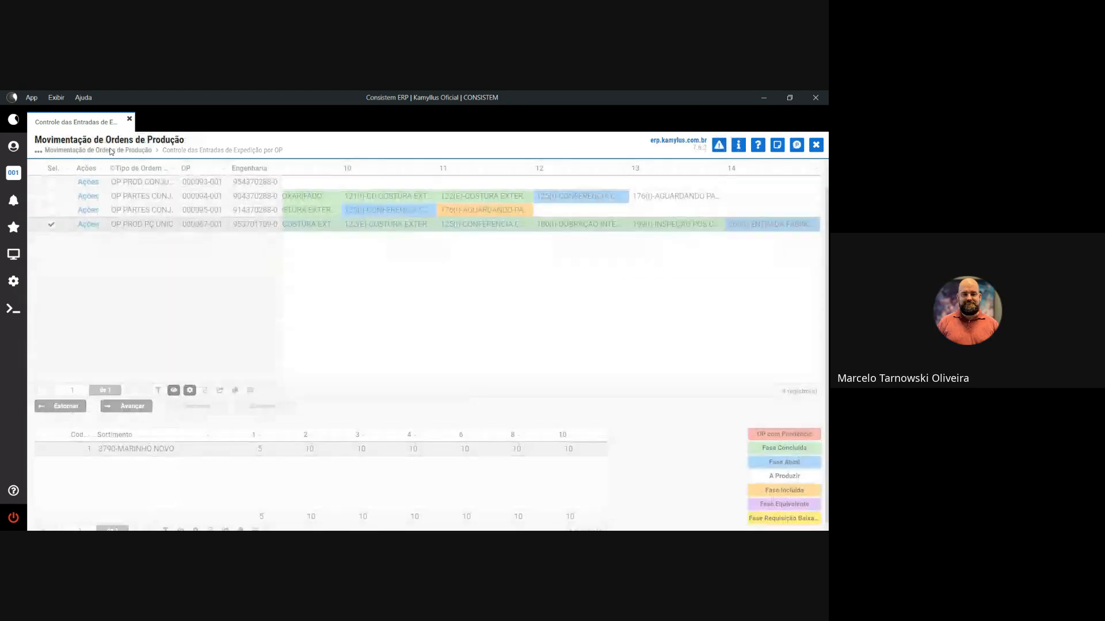
left_click(189, 152)
left_click(130, 150)
left_click(208, 151)
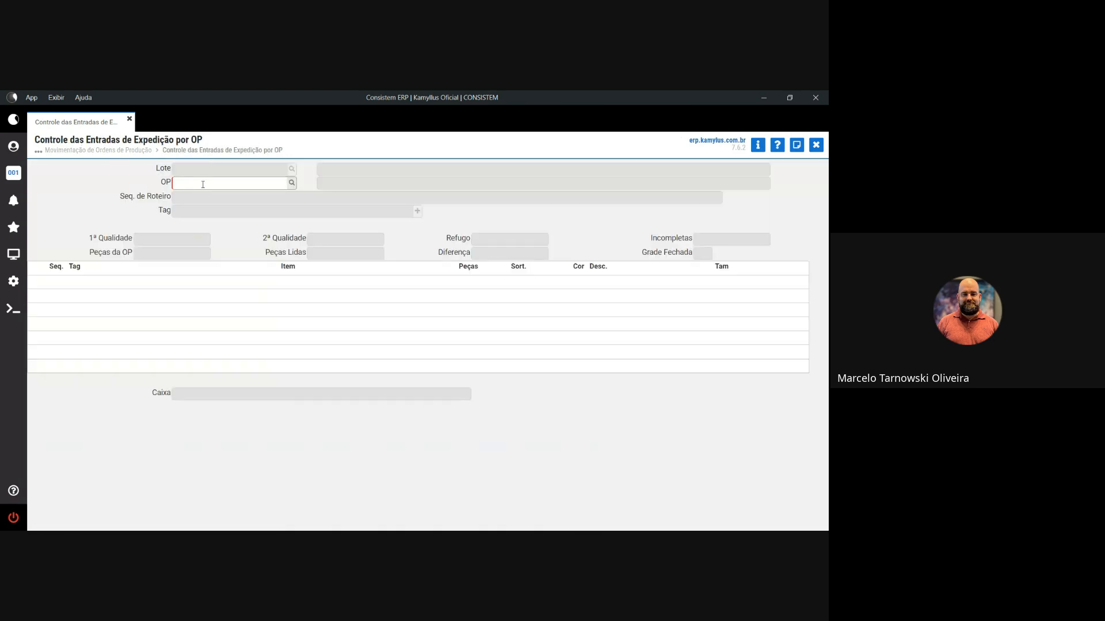
- Load OP 67 and start its expedition entry with first quality
type("67")
key("Return")
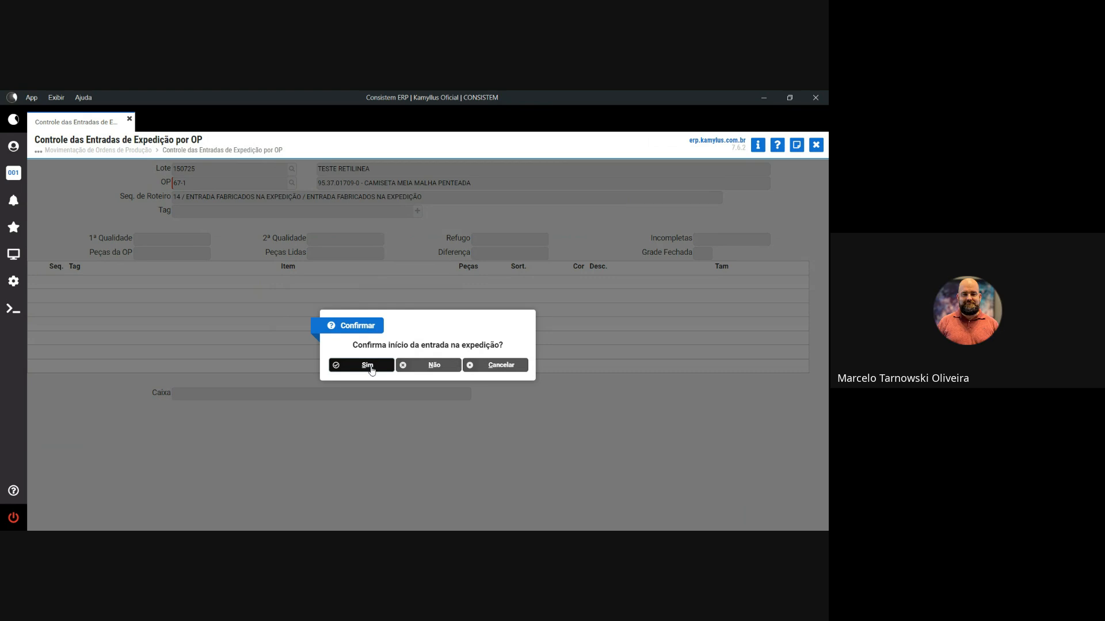
left_click(368, 366)
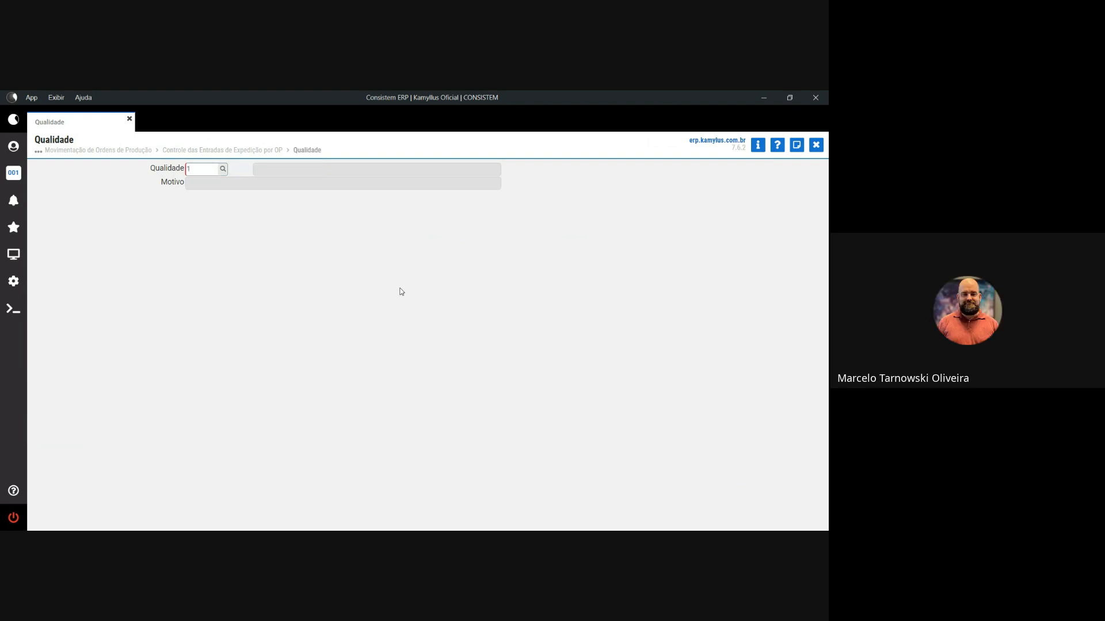
key("Return")
- Confirm the quality, list OP 67-1's unread tags and export them to Excel
left_click(385, 366)
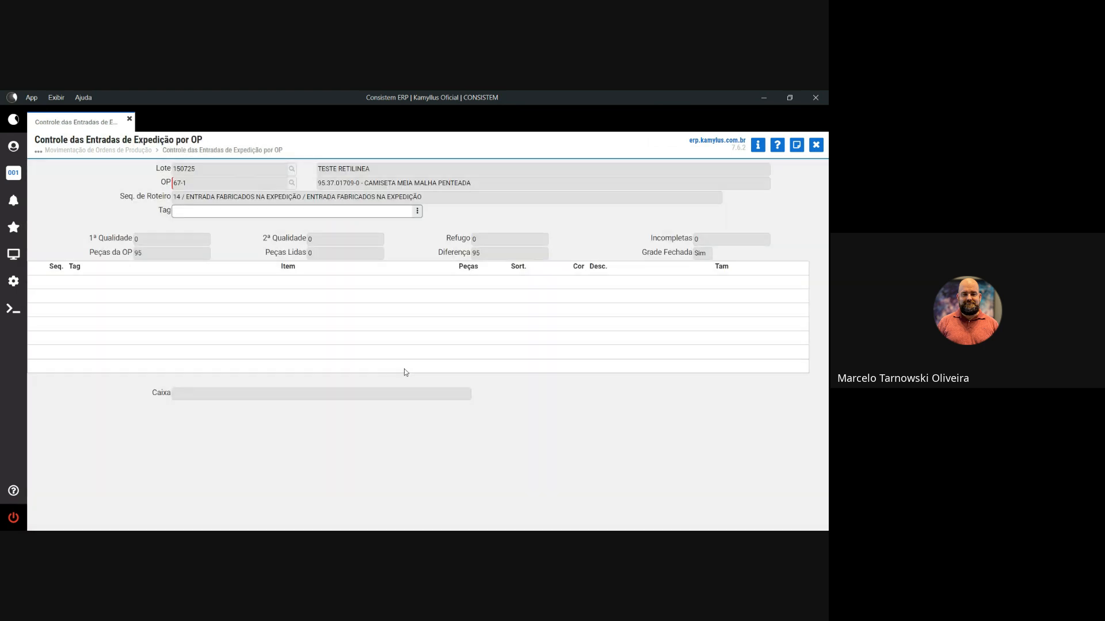
left_click(419, 211)
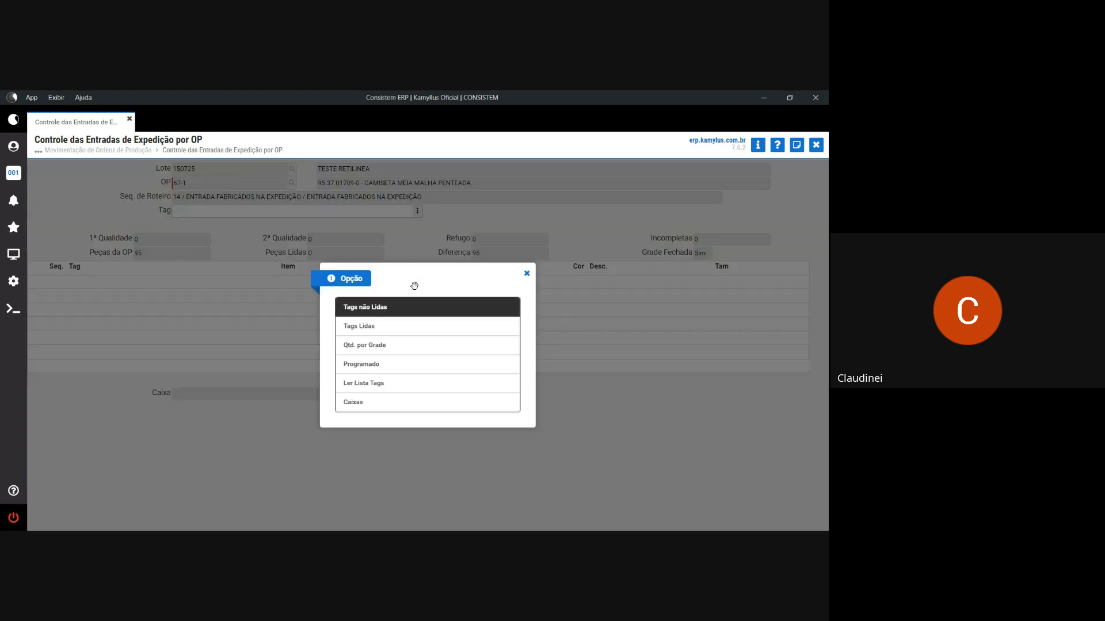
left_click(393, 309)
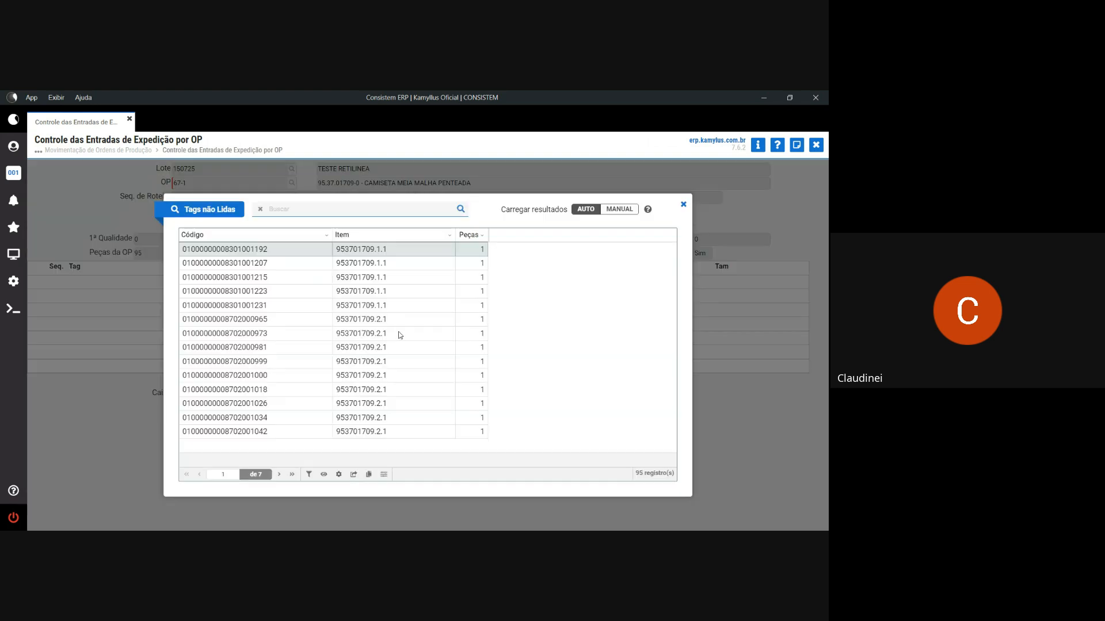
left_click(355, 477)
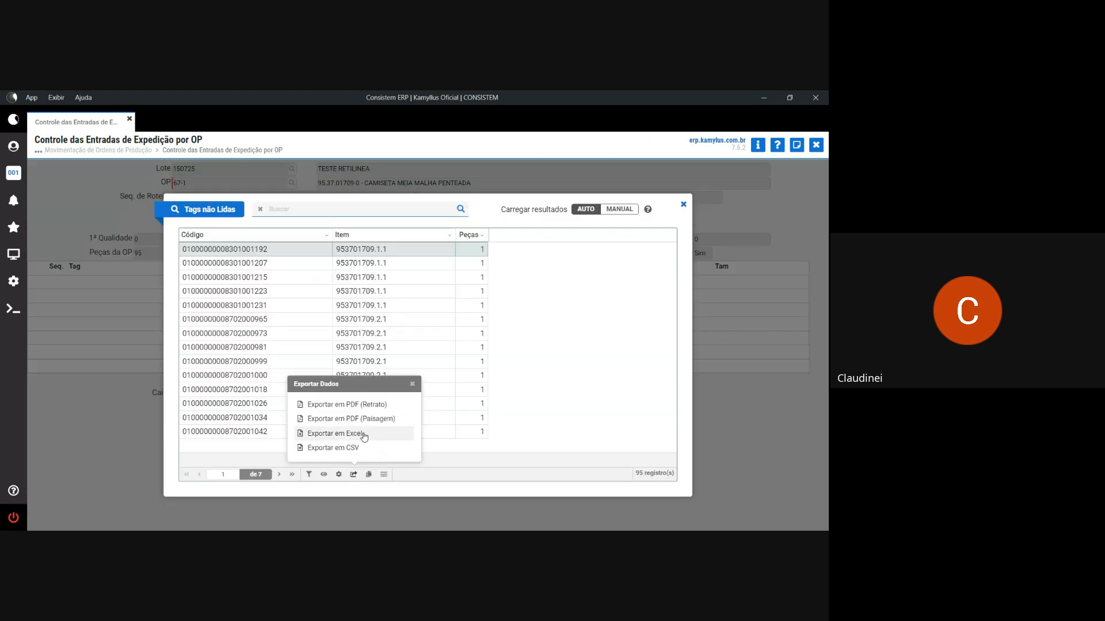
left_click(364, 433)
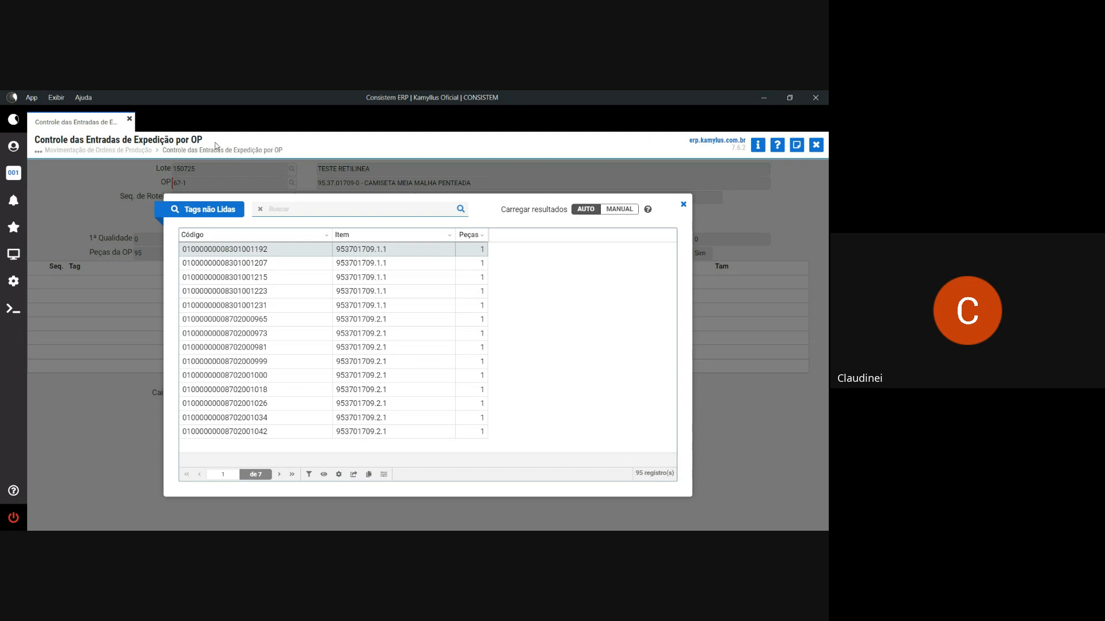
left_click(684, 205)
left_click(218, 214)
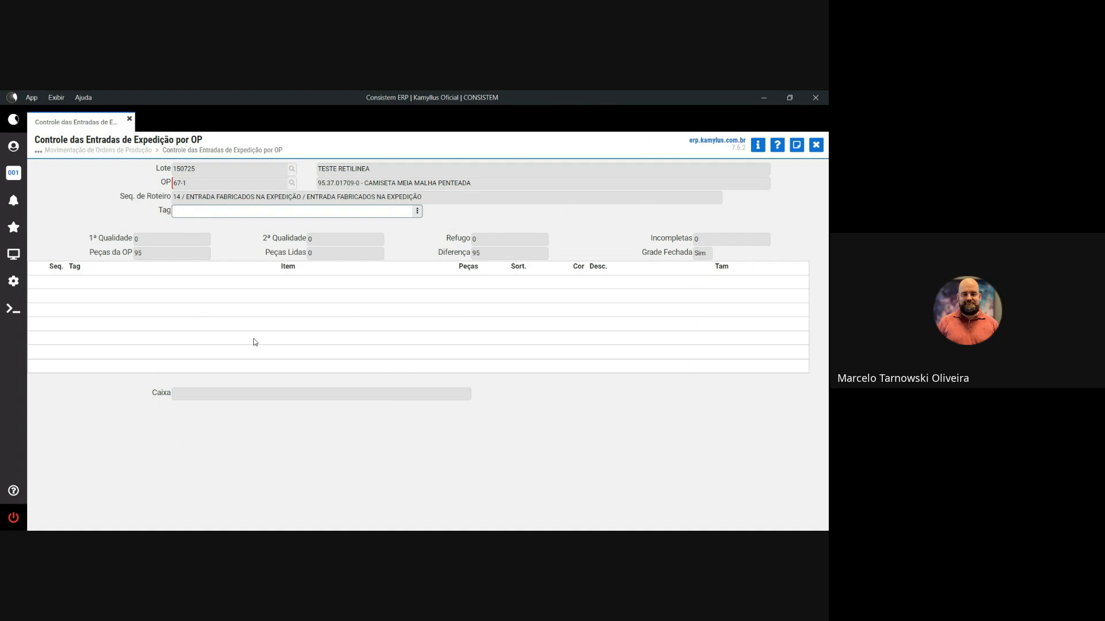
- Open Consulta Detalhada da OP via 'det op', load OP 67, and show Detalhar I options
left_click(14, 254)
double_click(71, 189)
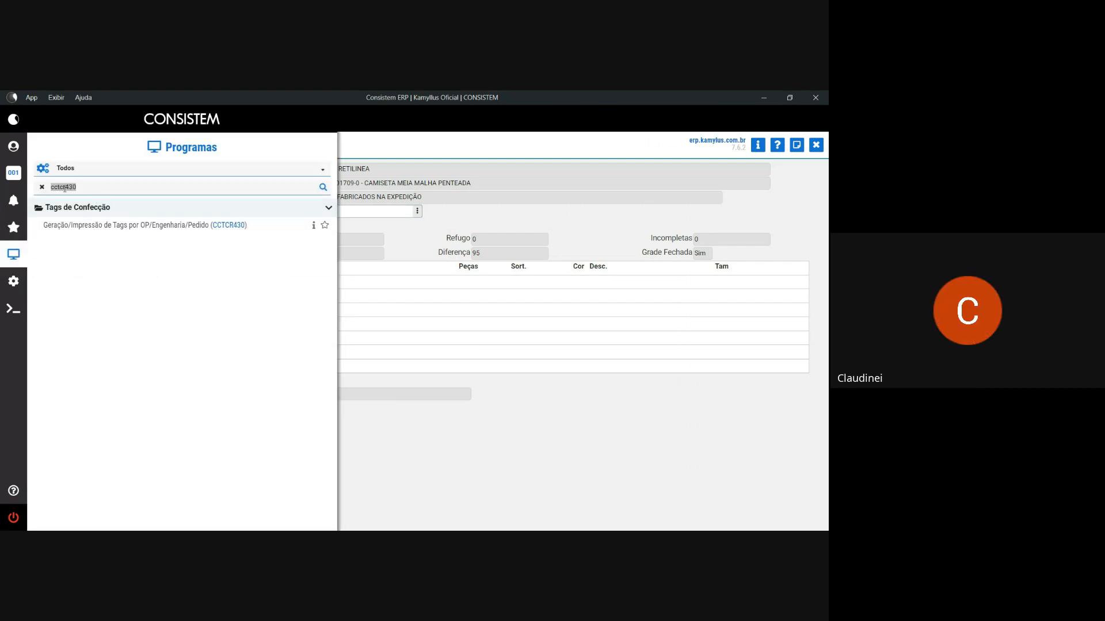
type("det op")
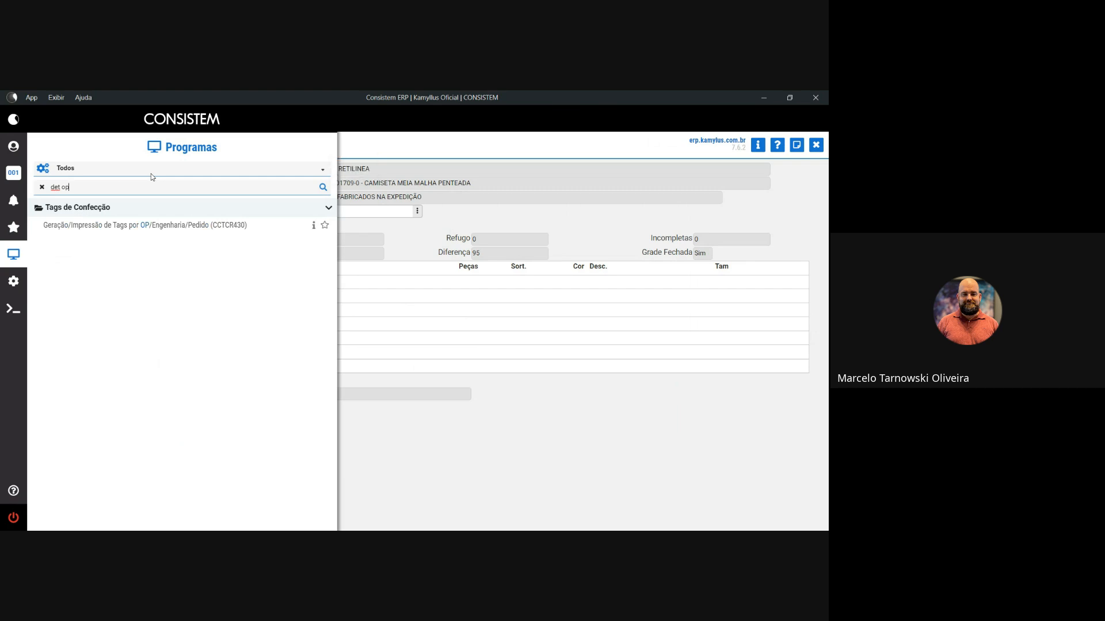
key("Return")
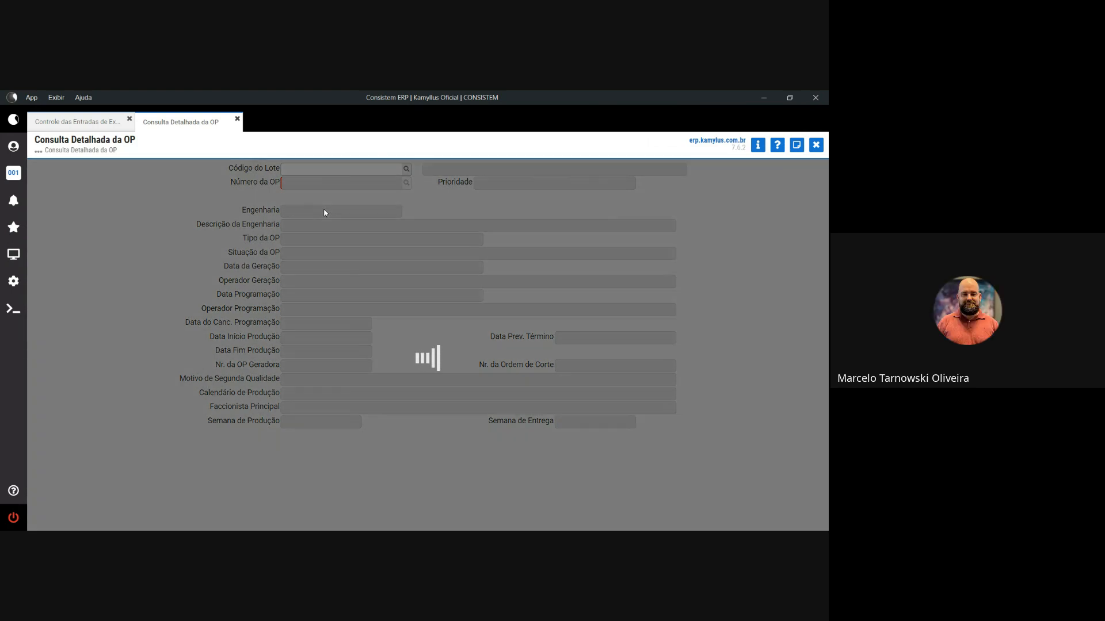
type("67")
key("Return")
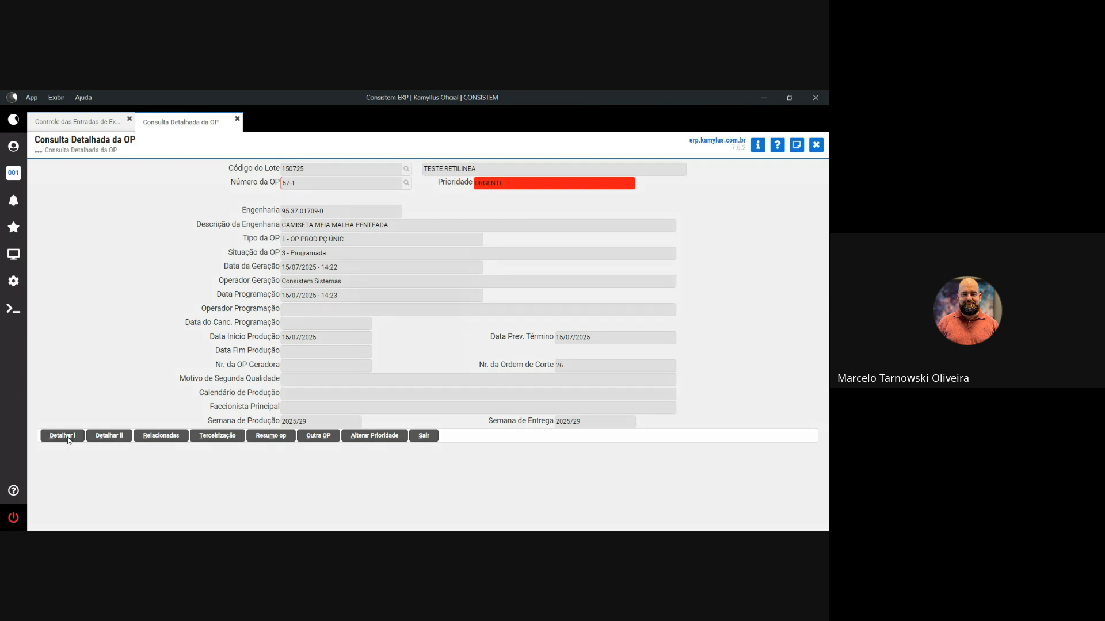
left_click(62, 435)
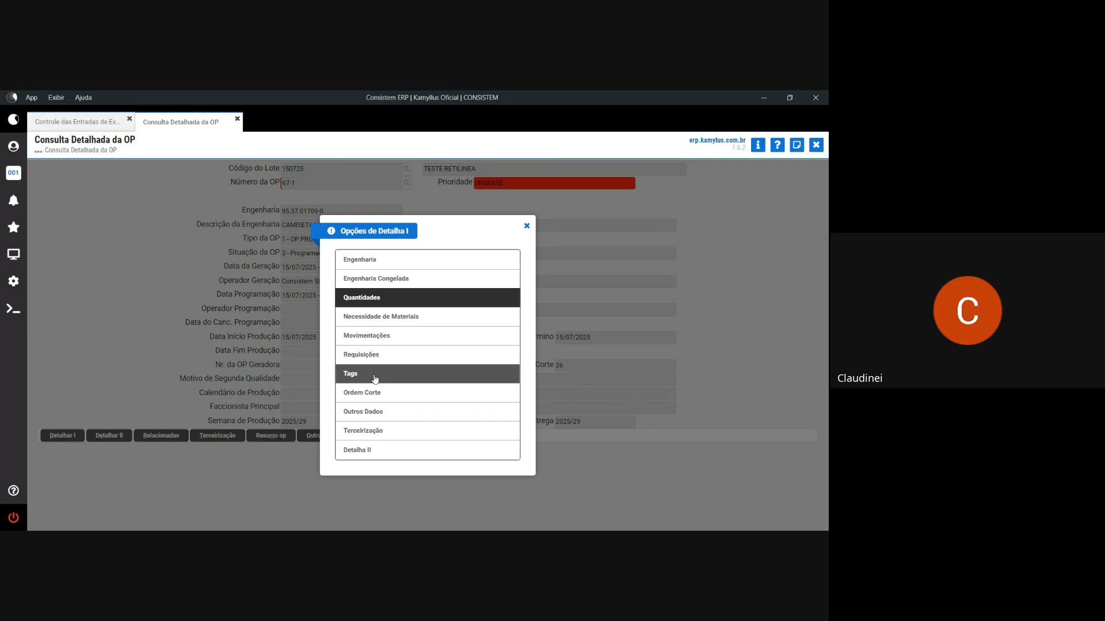
- Review OP 67-1's tags to confirm all show Gerada, then close the detailed query
left_click(375, 379)
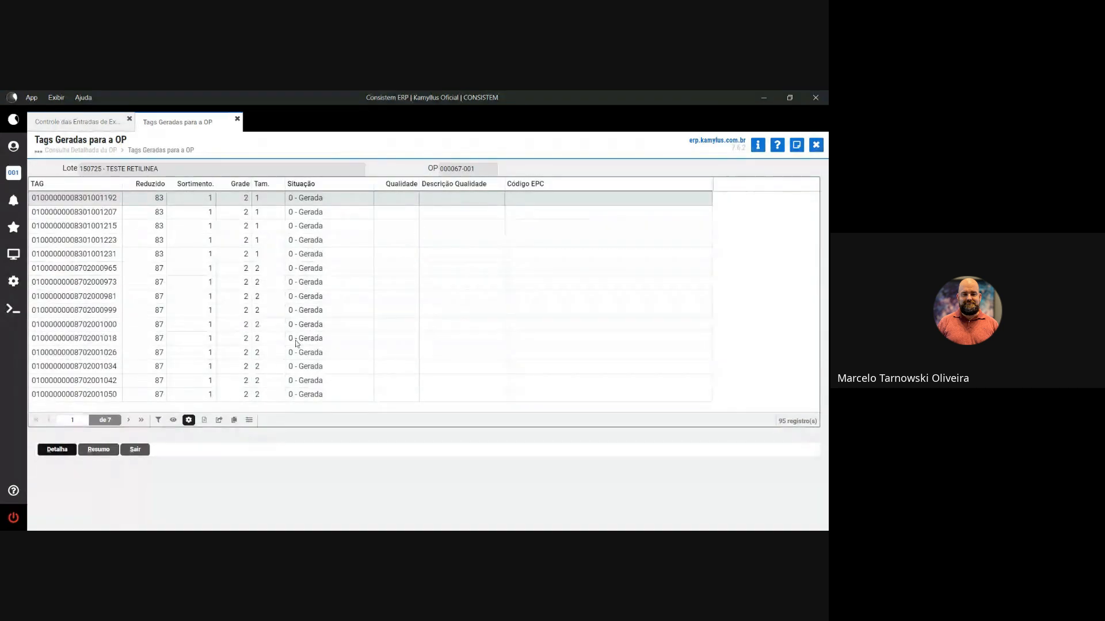
left_click_drag(325, 199, 295, 269)
key("Escape")
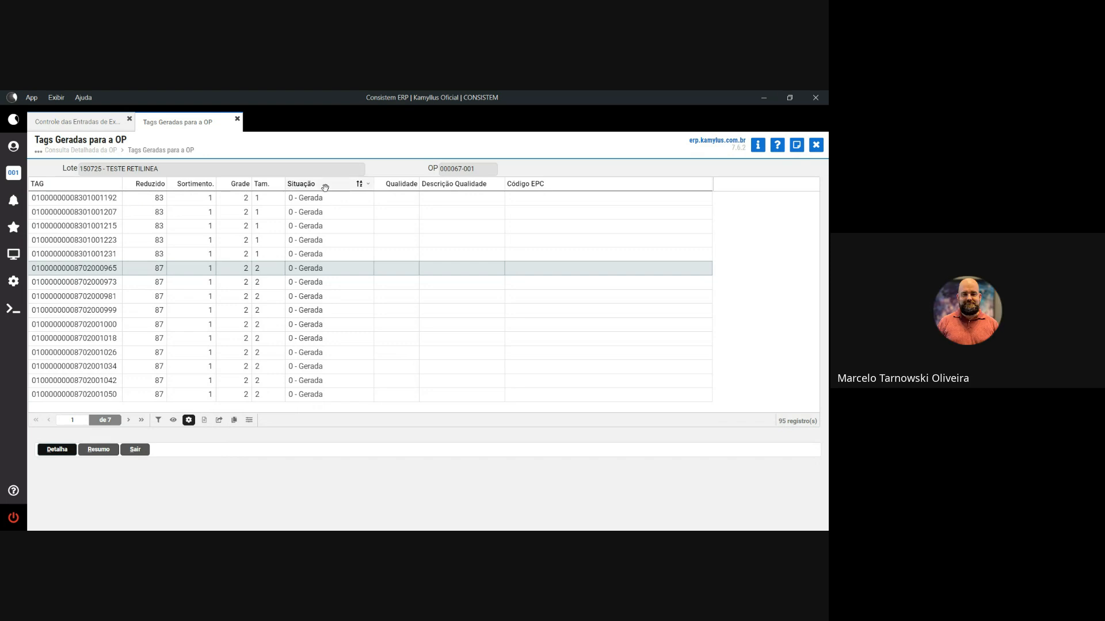
left_click_drag(329, 196, 291, 202)
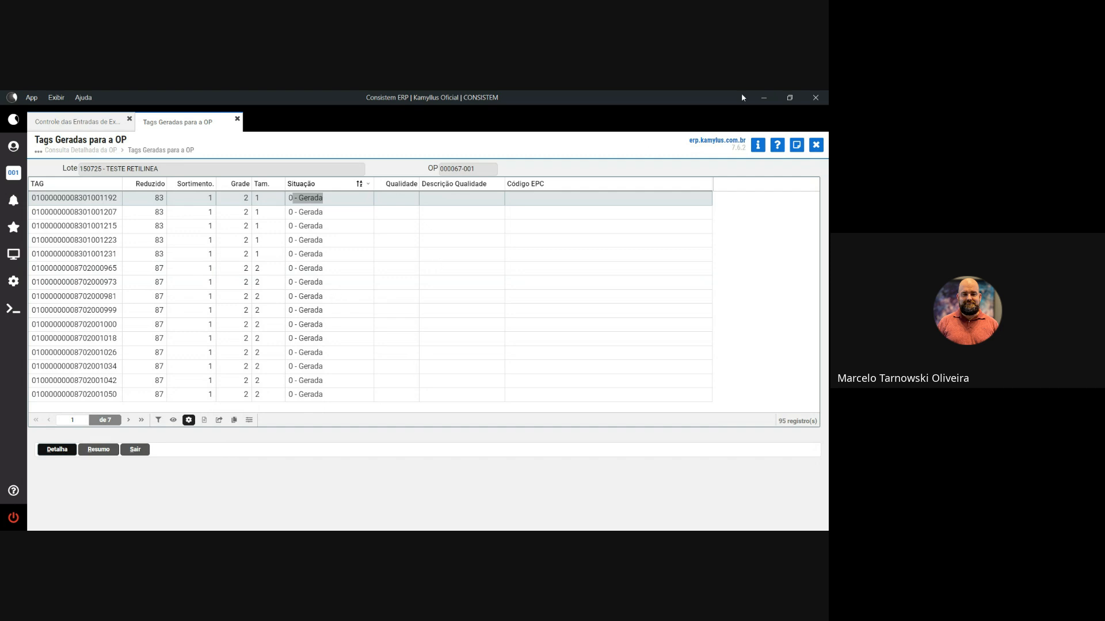
left_click(797, 145)
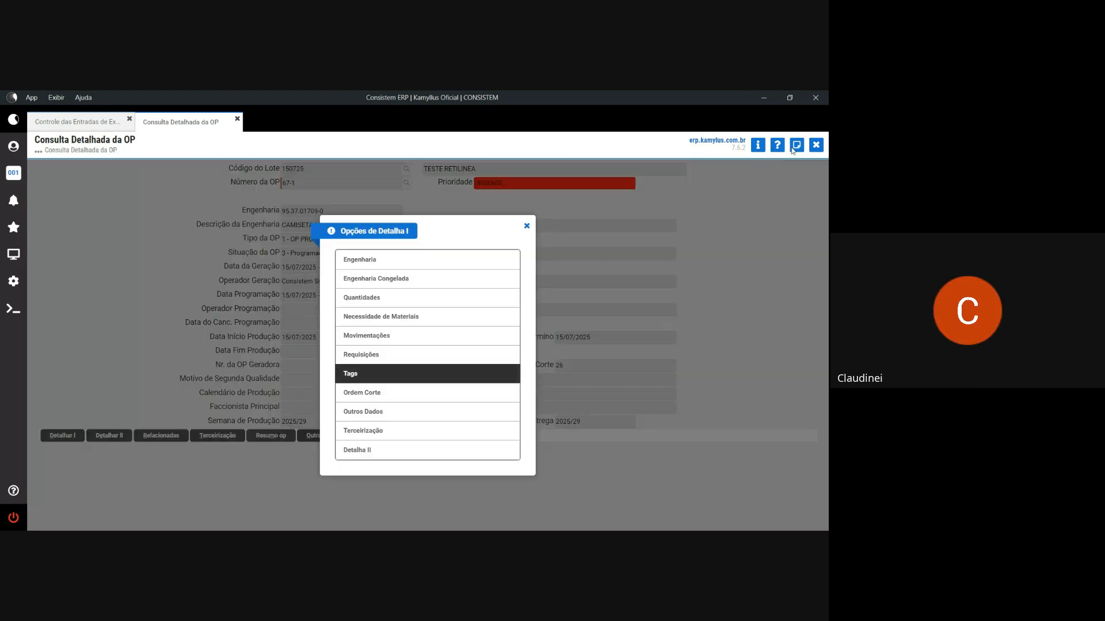
left_click(527, 226)
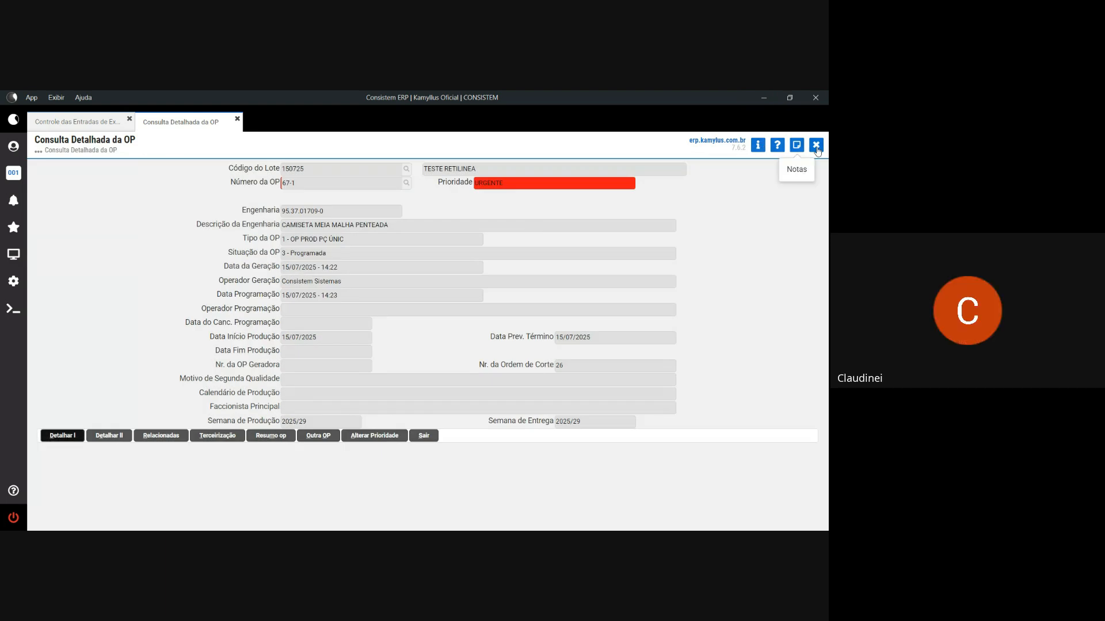
key("Escape")
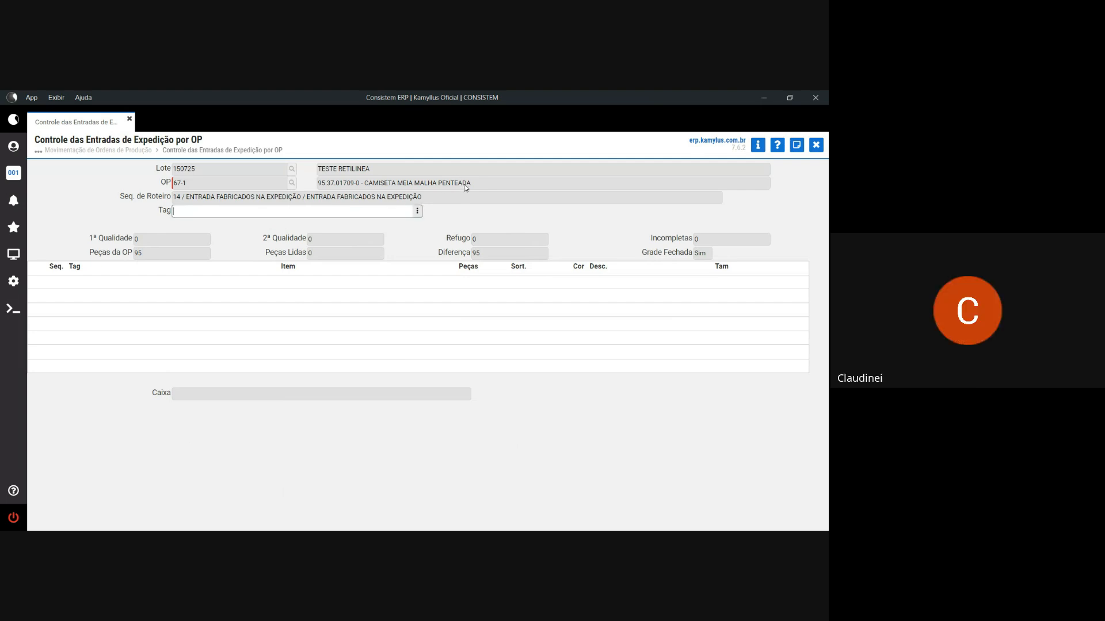
- Paste the tag code list into Consultar > Ler Lista Tags, reading 92 of 95 pieces
left_click(417, 212)
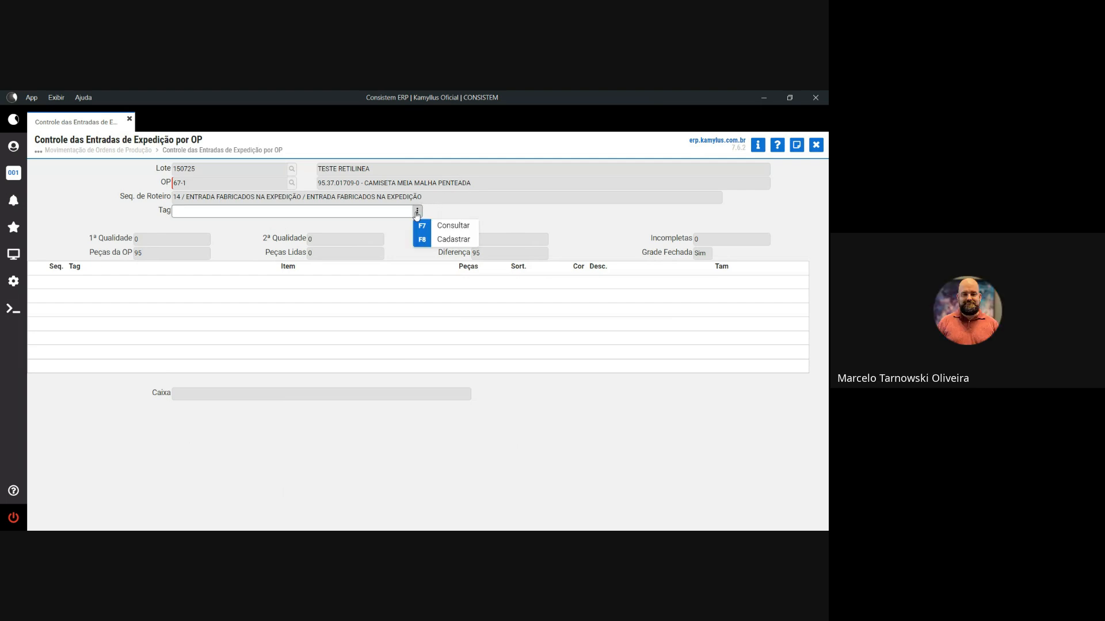
left_click(444, 226)
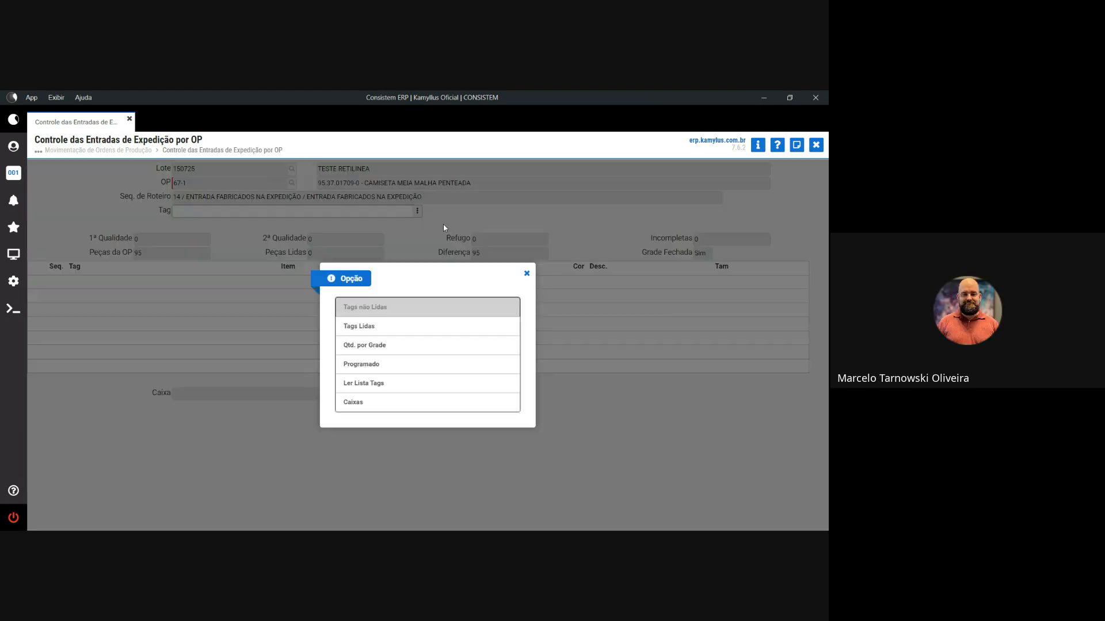
left_click(393, 385)
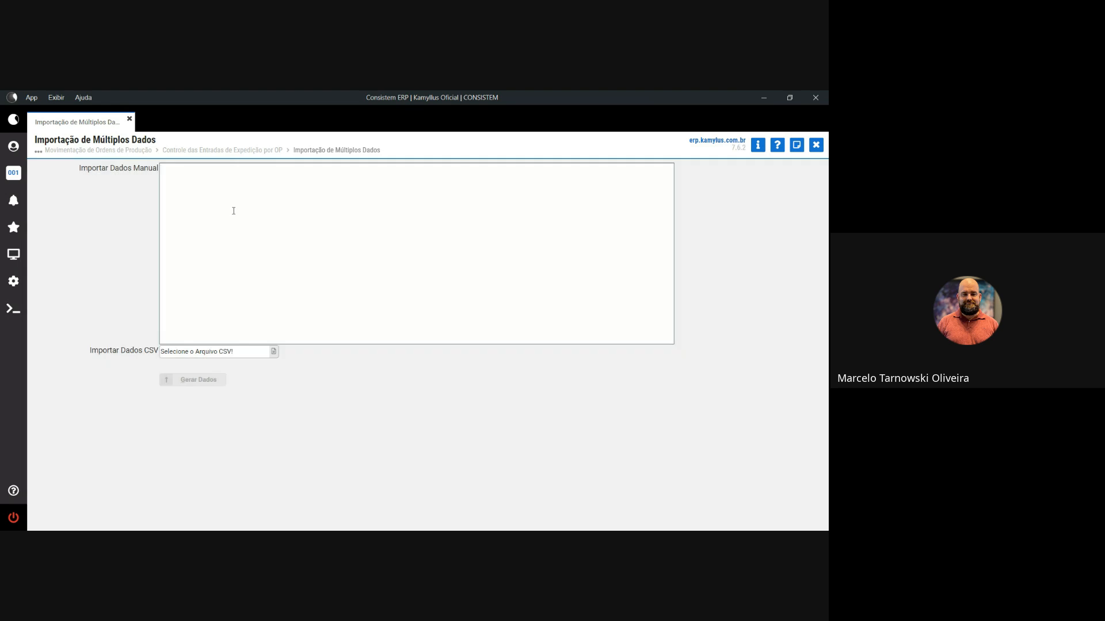
key("ctrl+v")
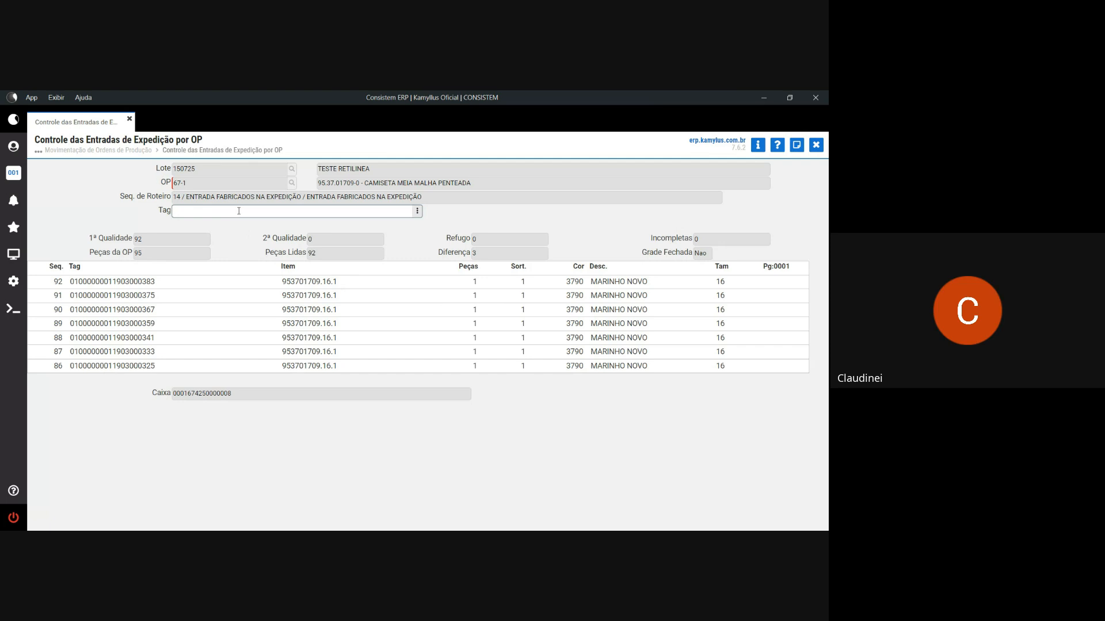
- Finish the entry with Encerrar and agree to split off the 3-piece difference
key("Return")
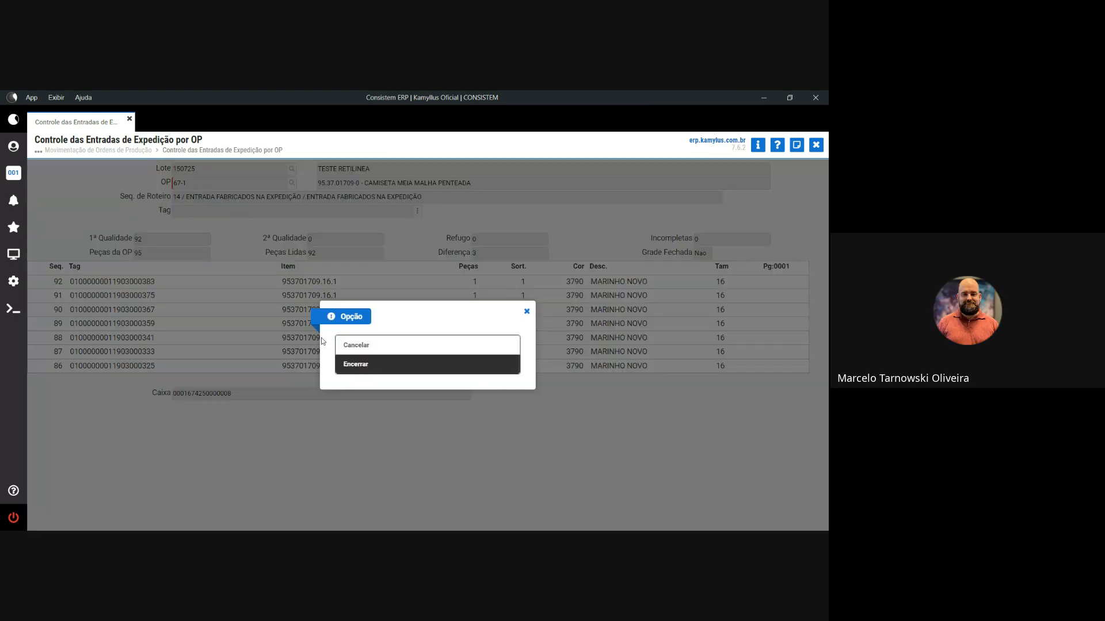
left_click(352, 365)
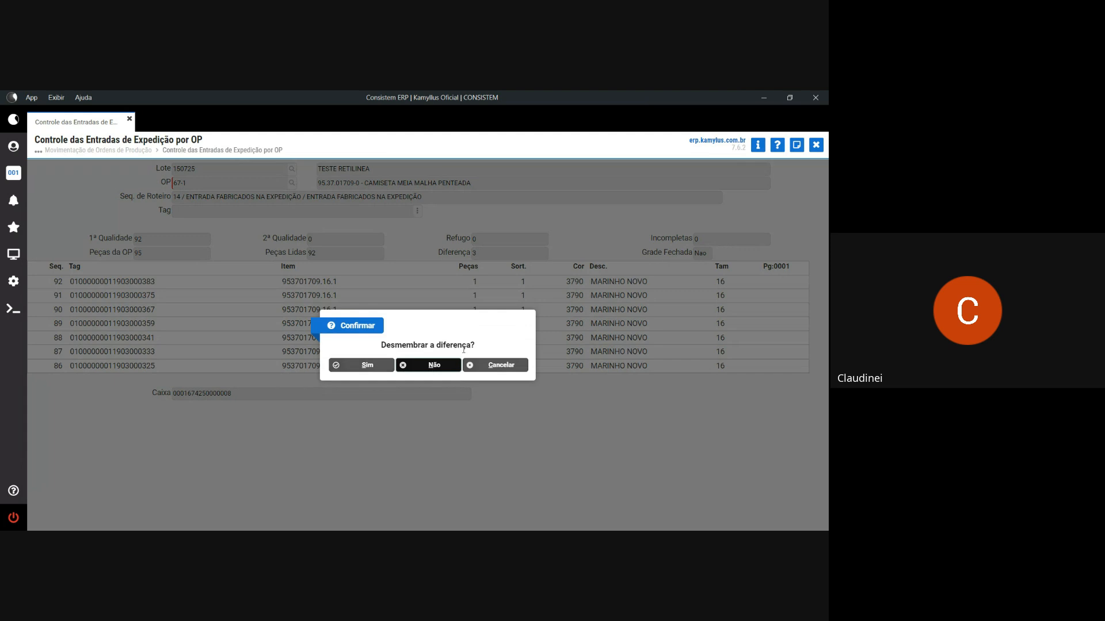
left_click(385, 367)
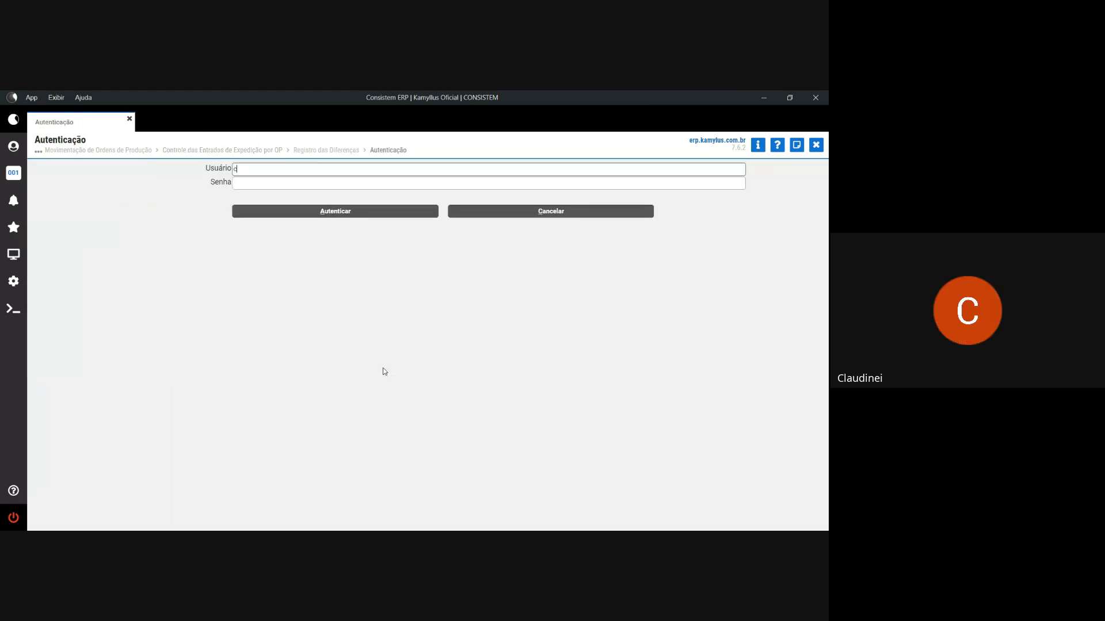
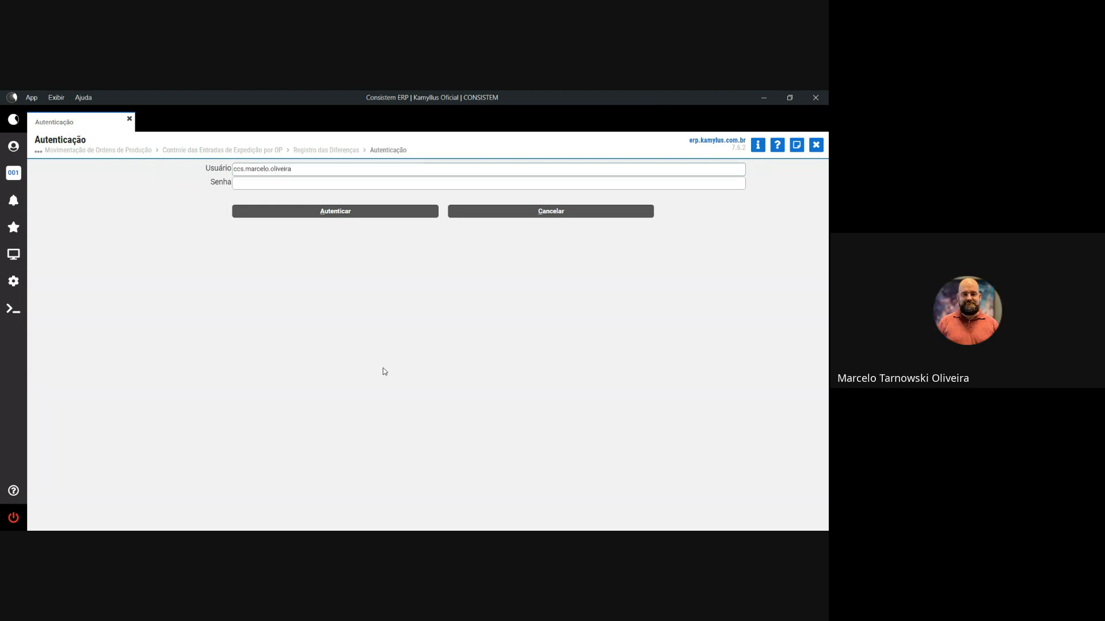
- Authenticate the authorizing user and enter justification 'Leitura das peças de primeira qualidade'
key("Tab")
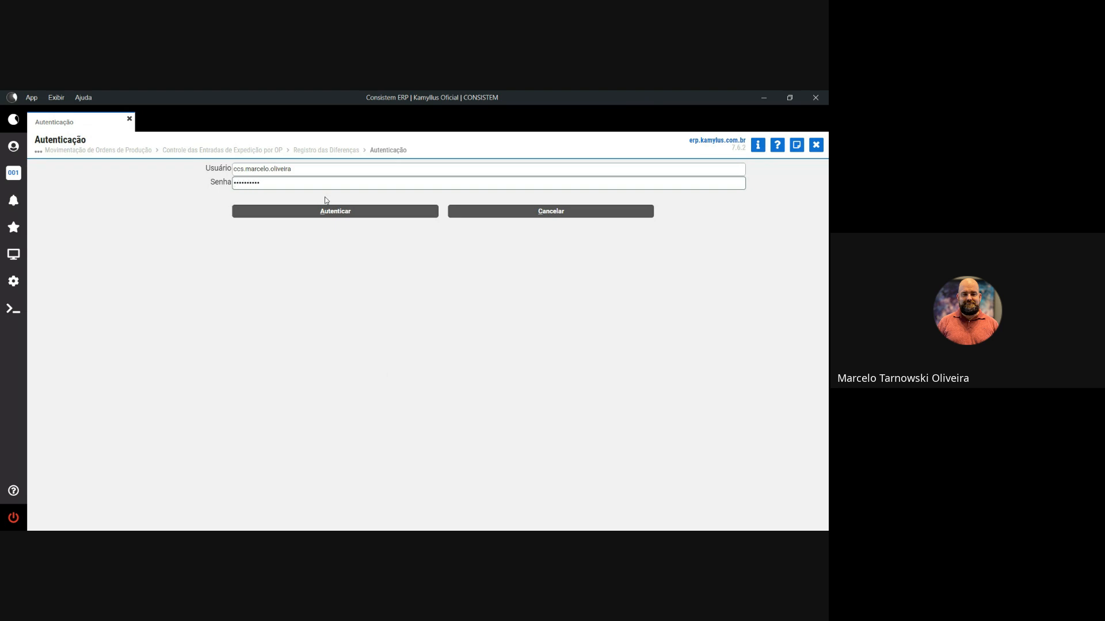
left_click(324, 210)
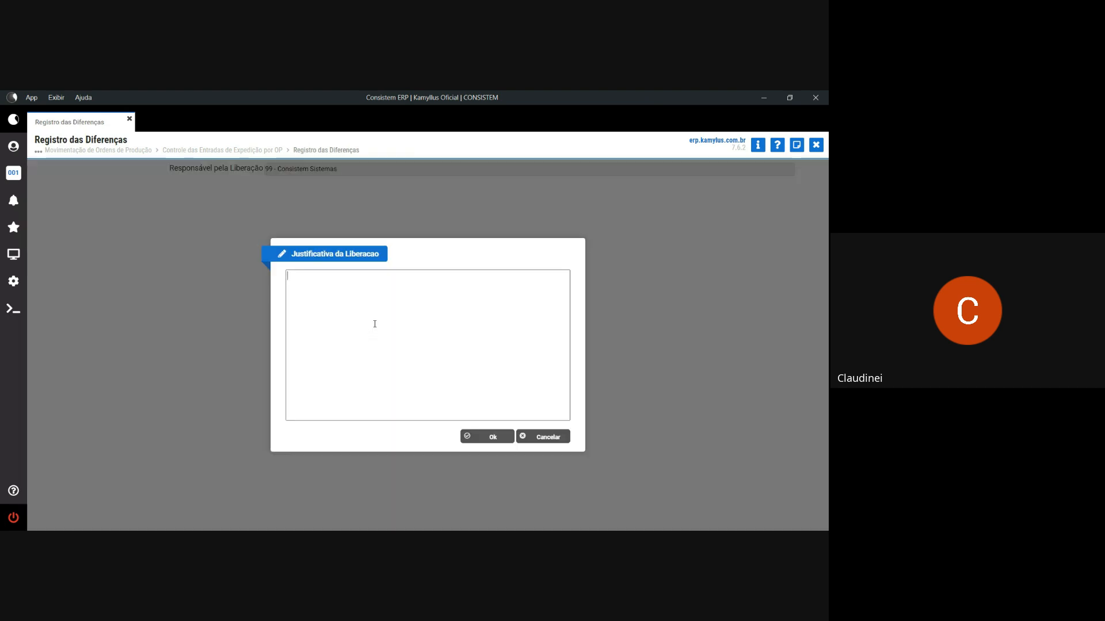
type("Leitura d")
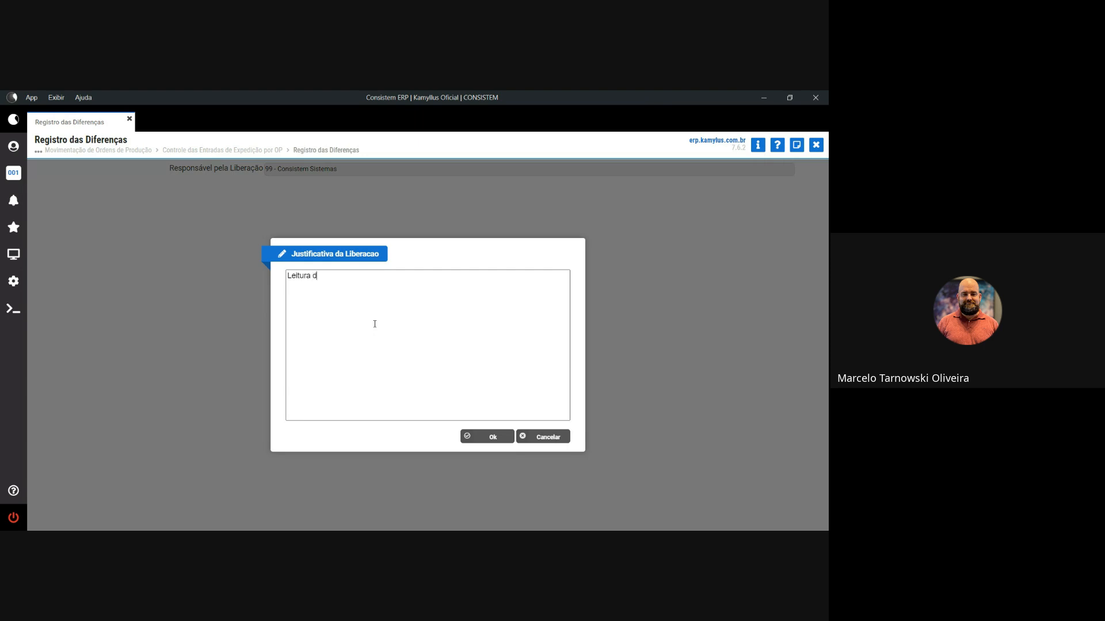
type("as peças de prime")
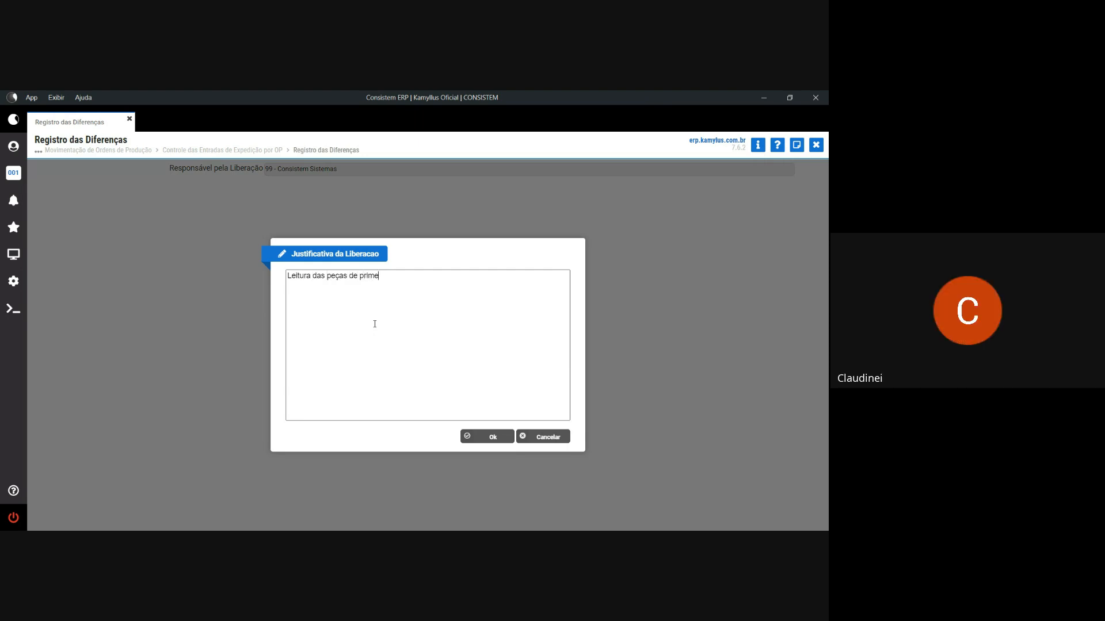
type("ira qualidade")
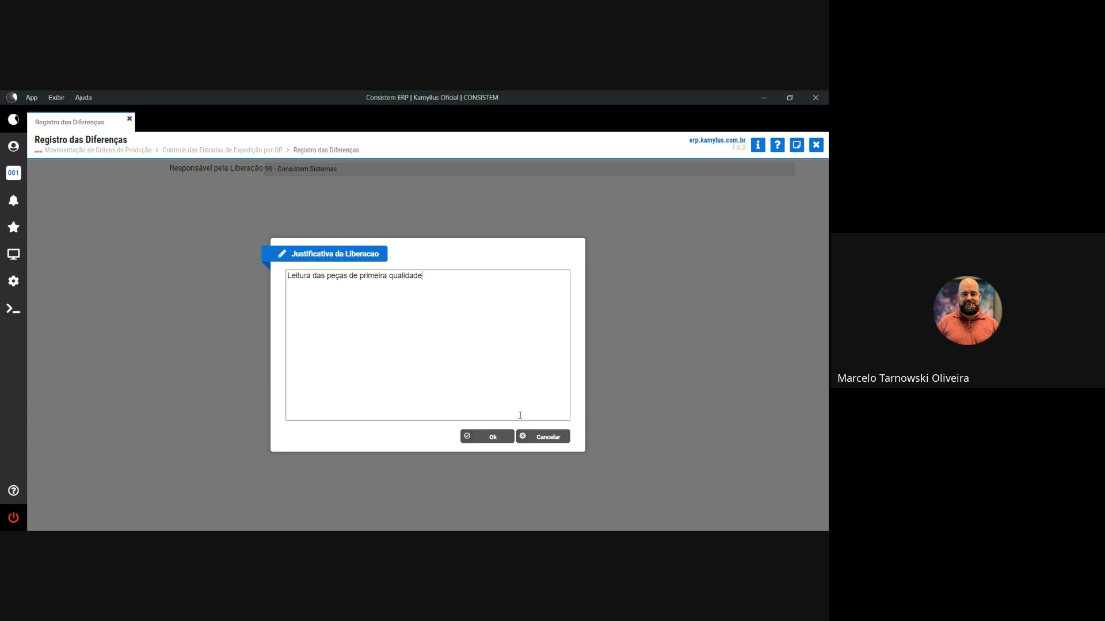
- Submit the release justification for the 3-piece difference and confirm to continue to authentication
left_click(541, 437)
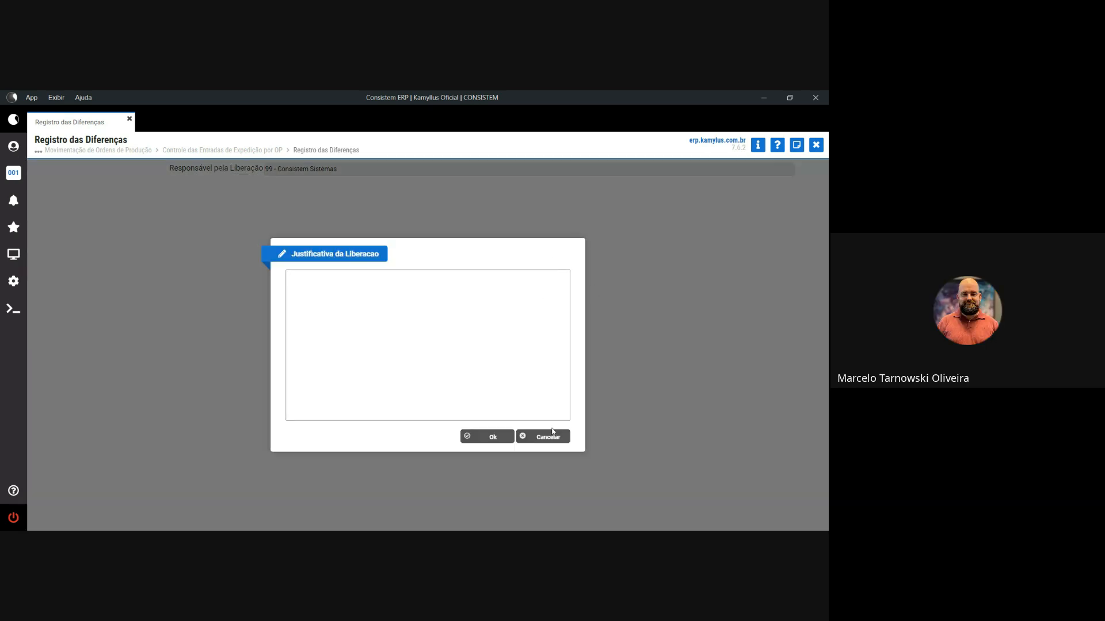
left_click(549, 435)
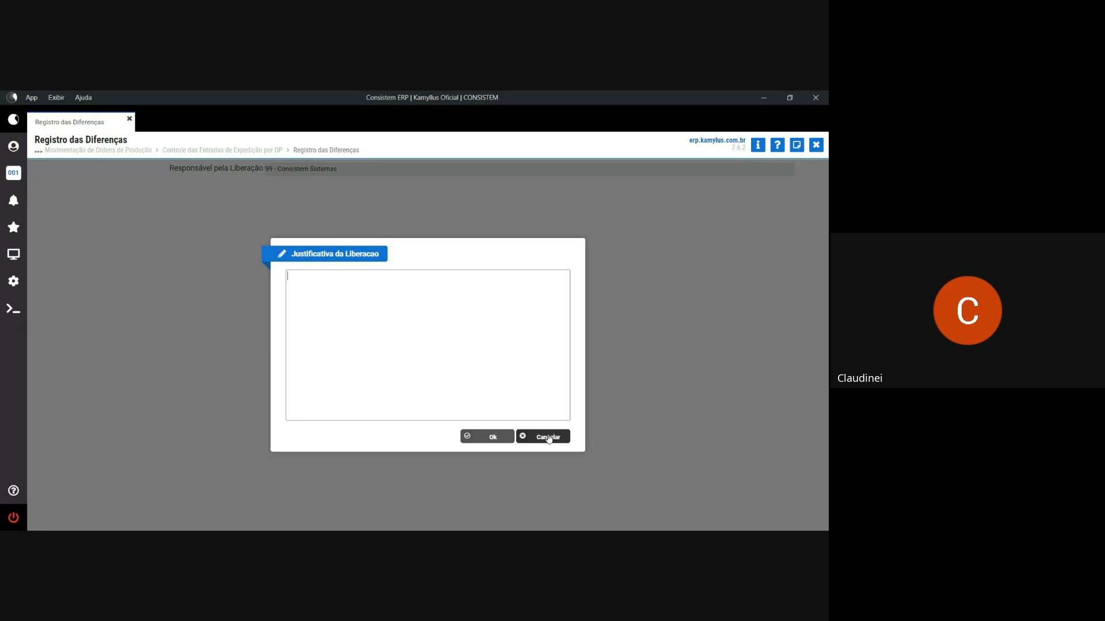
left_click(549, 435)
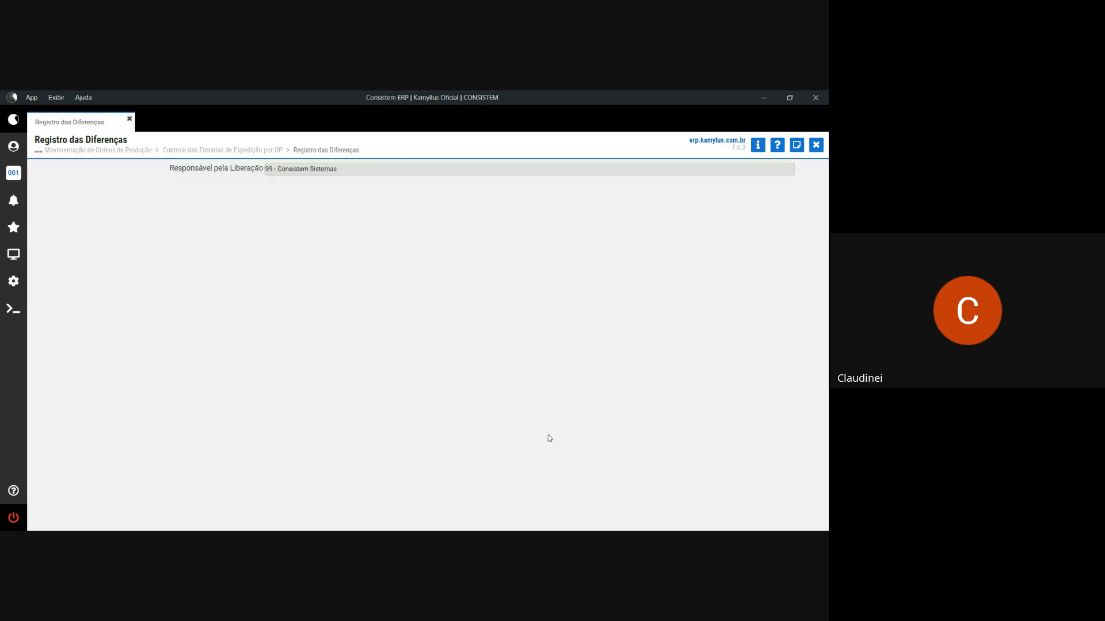
left_click(544, 437)
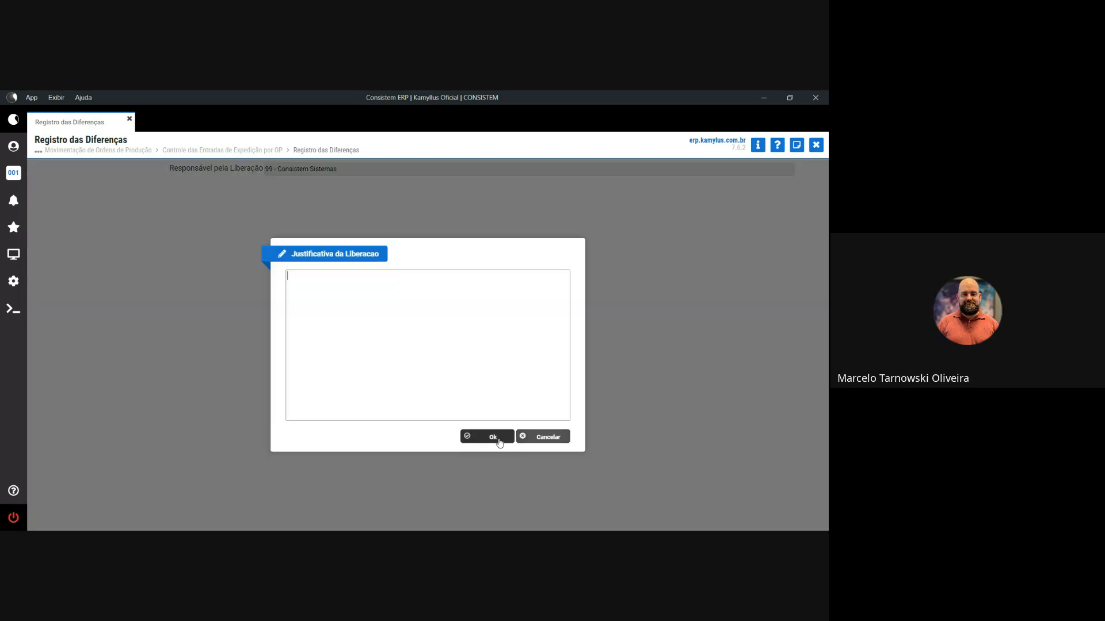
left_click(499, 442)
left_click(491, 436)
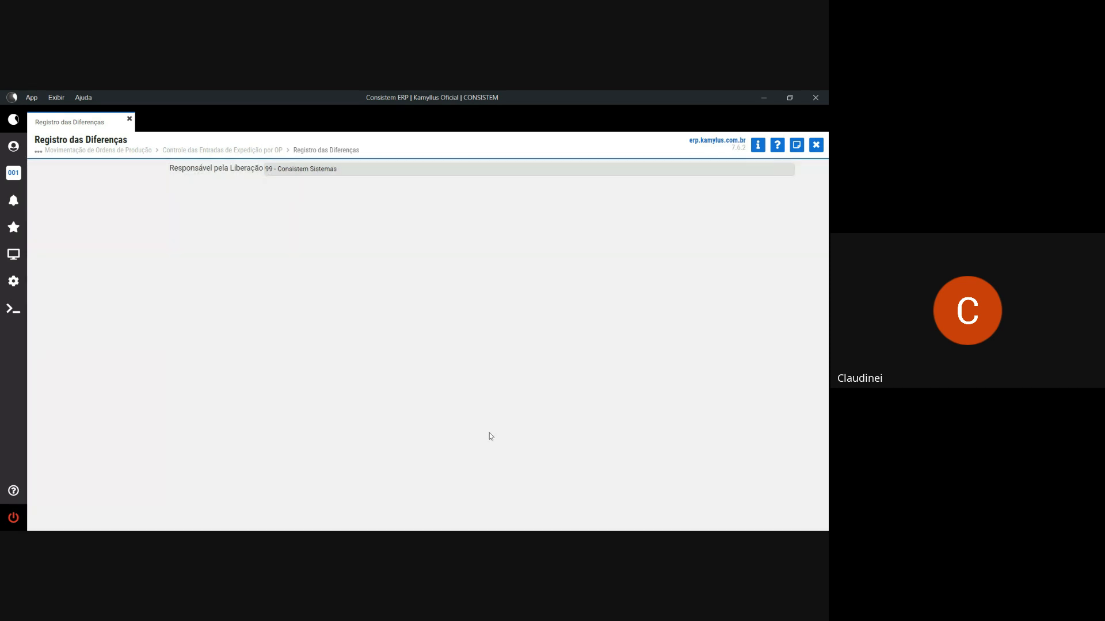
left_click(450, 367)
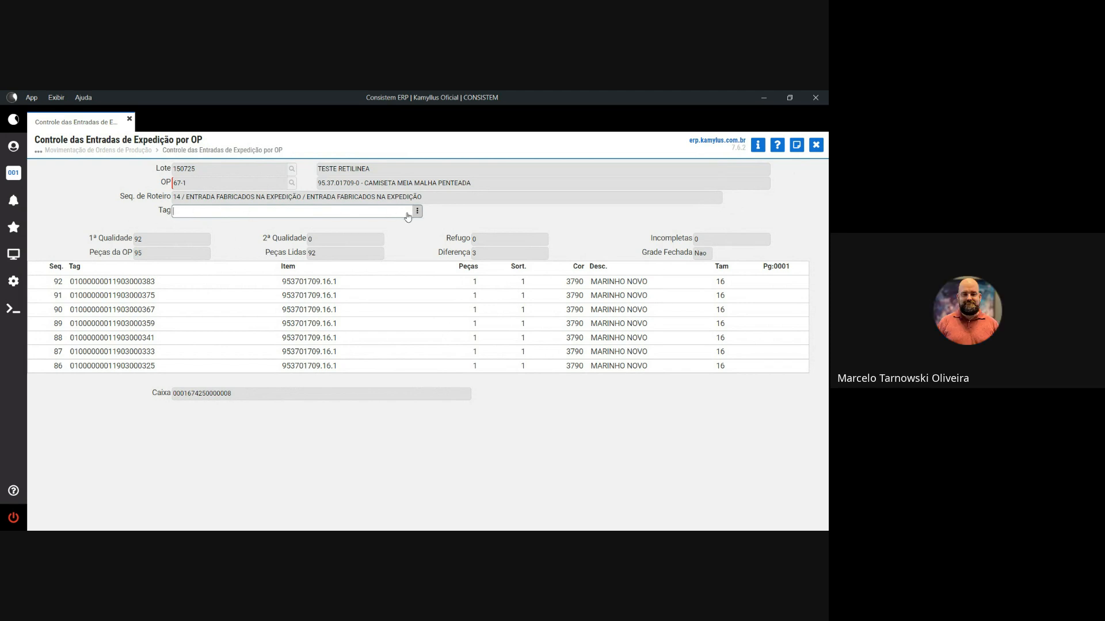
left_click_drag(232, 395, 172, 395)
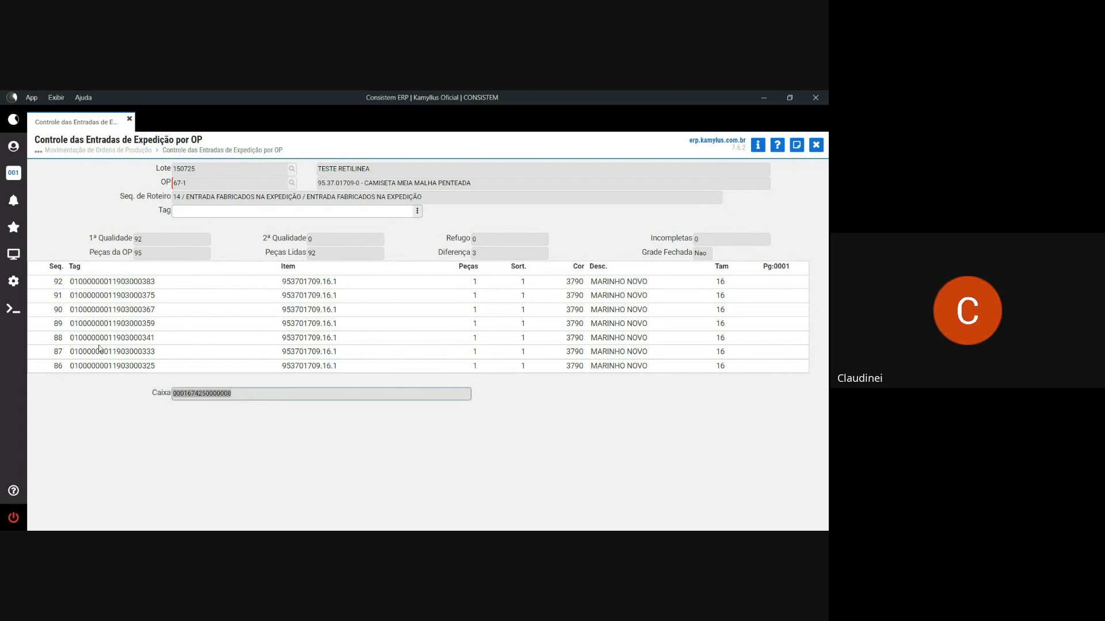
left_click(231, 400)
left_click_drag(230, 400, 171, 398)
left_click(419, 215)
left_click(455, 226)
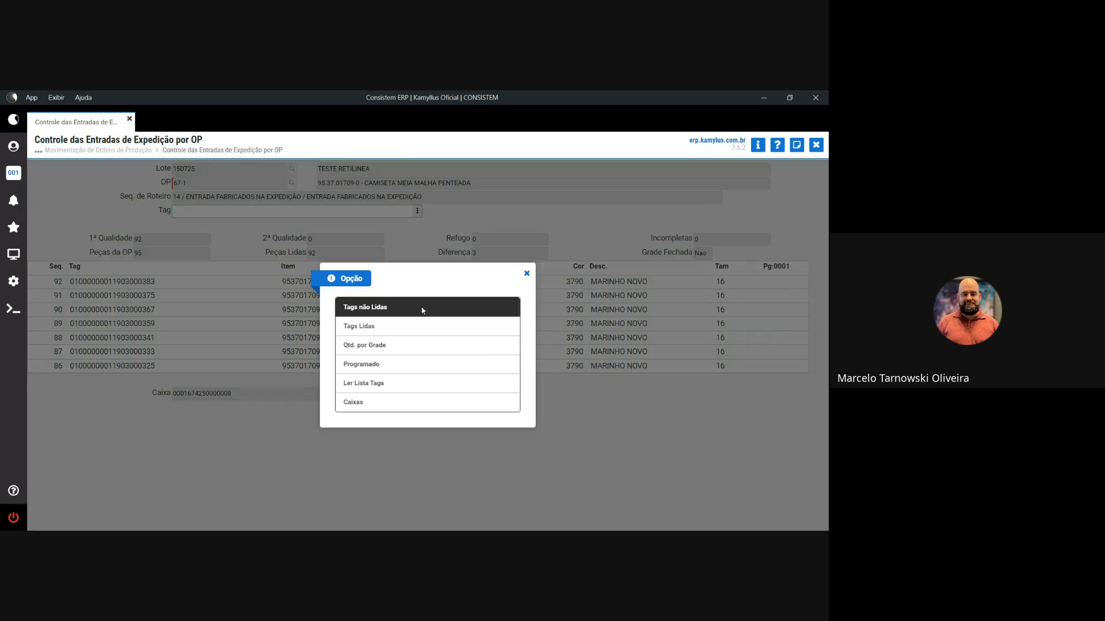
left_click(363, 401)
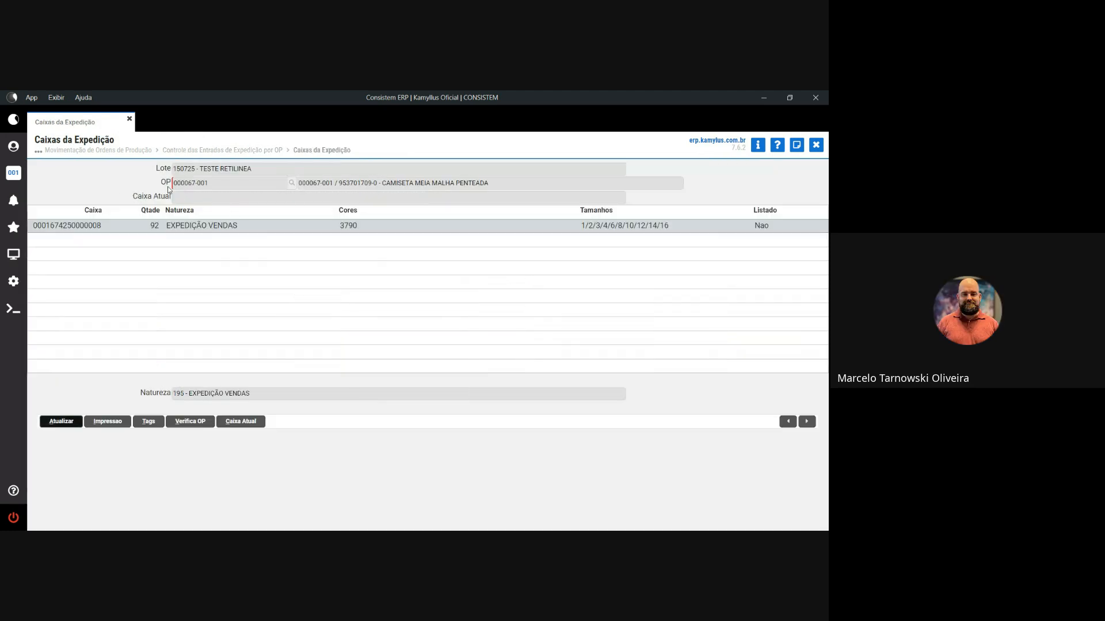
left_click(107, 226)
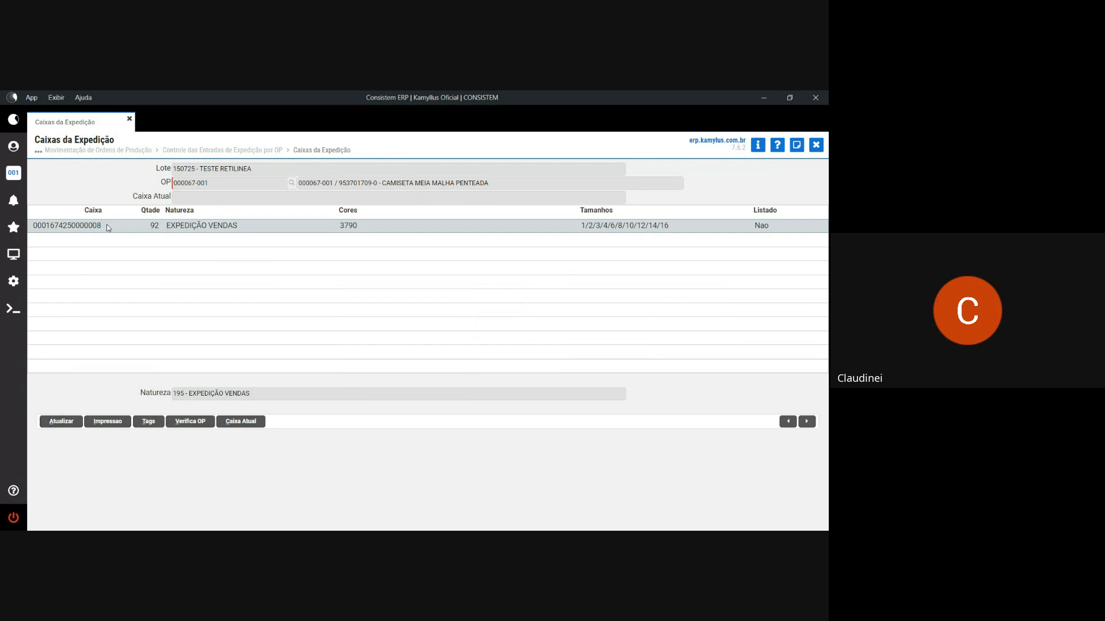
left_click(108, 422)
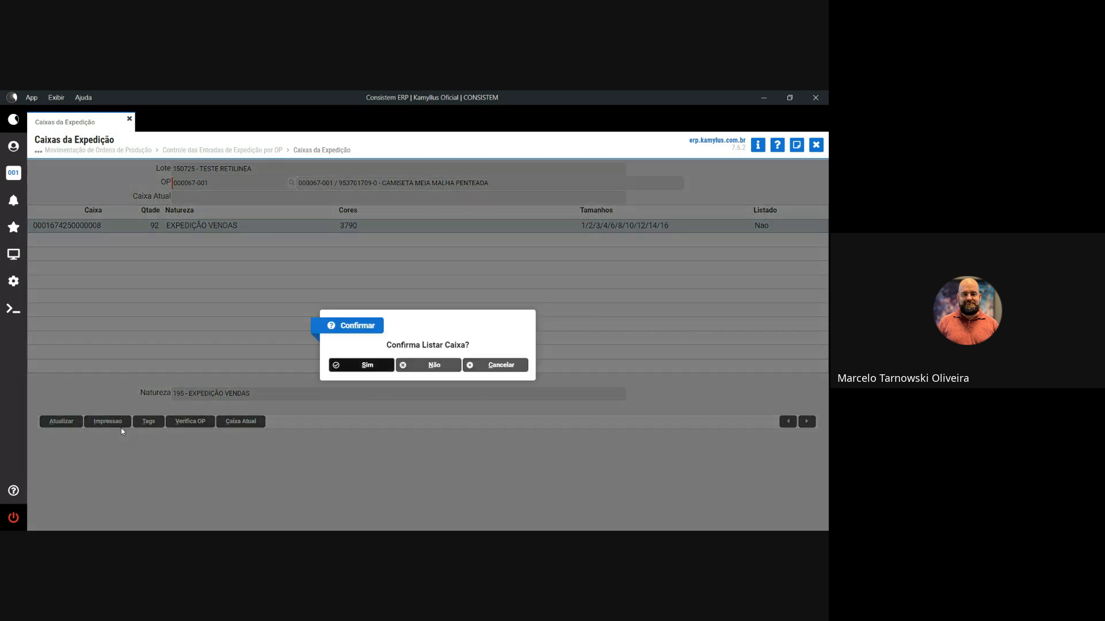
left_click(367, 365)
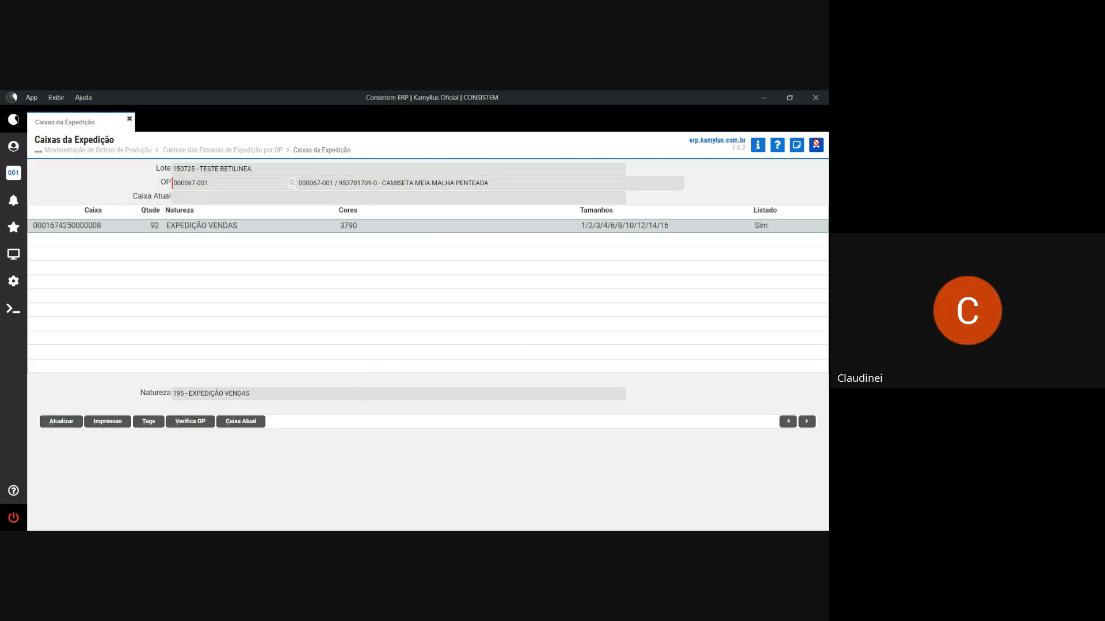
left_click(816, 144)
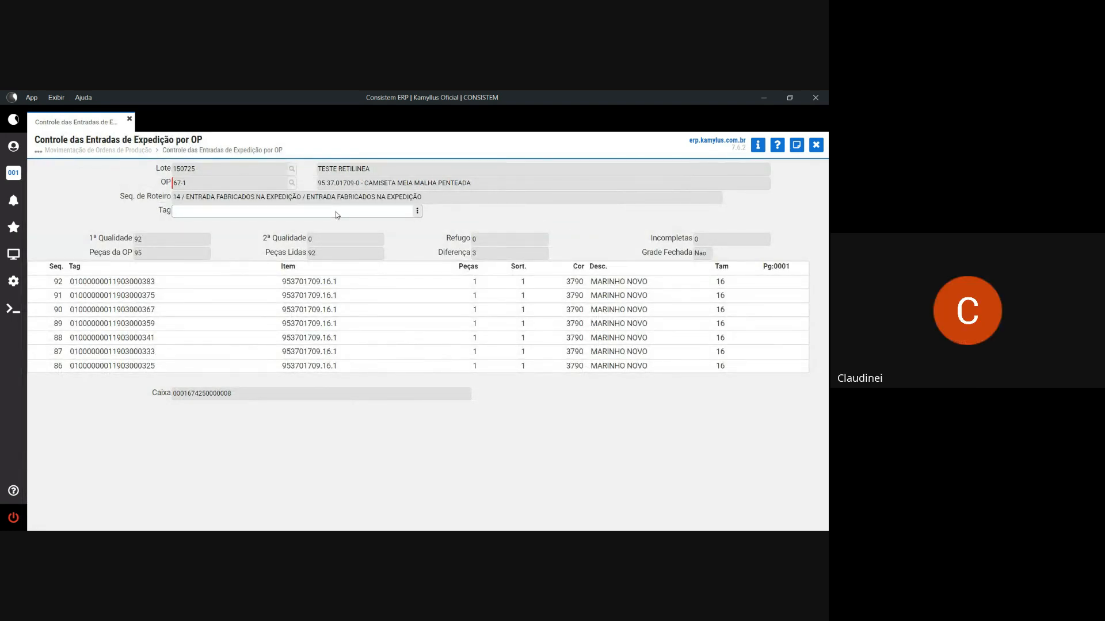
- Dismiss the finish-or-cancel options without finishing the reading, then select the box number value
key("Return")
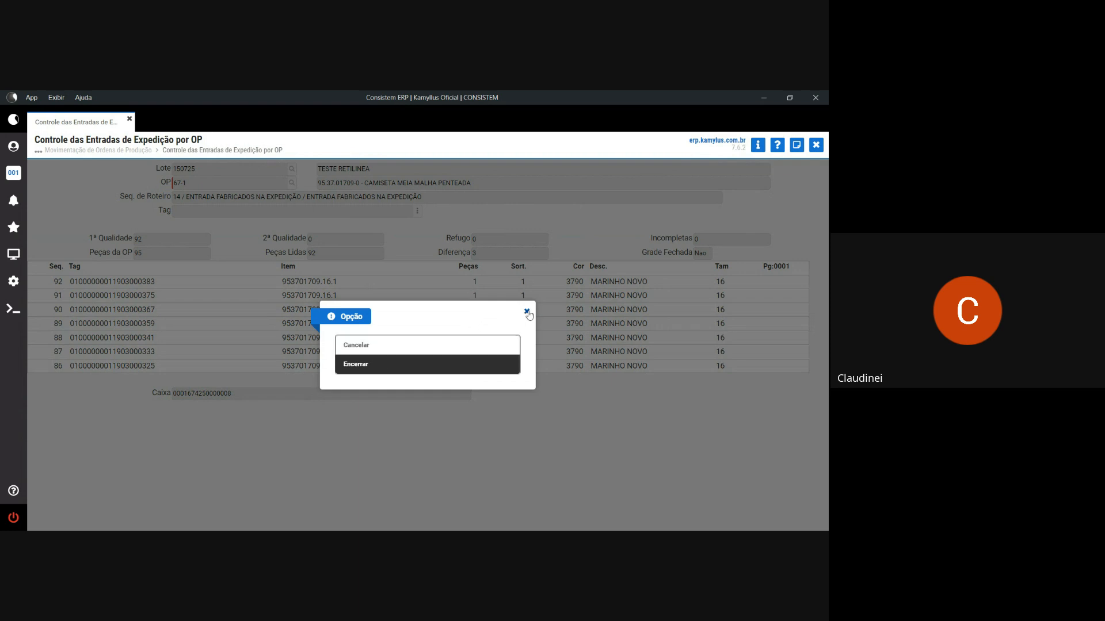
left_click(527, 313)
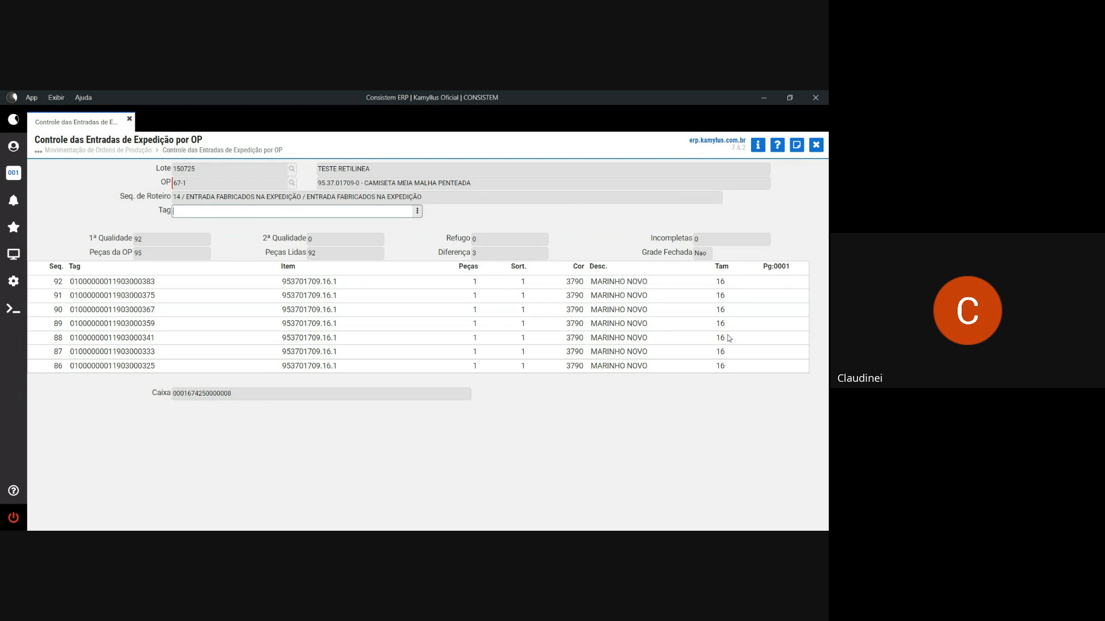
double_click(721, 352)
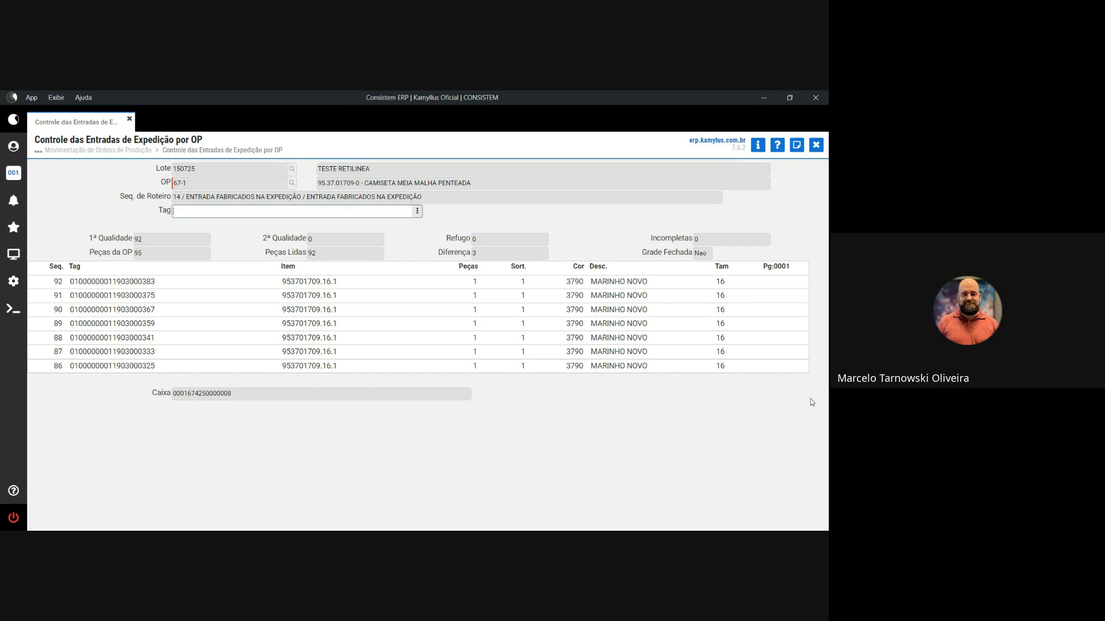
left_click(234, 393)
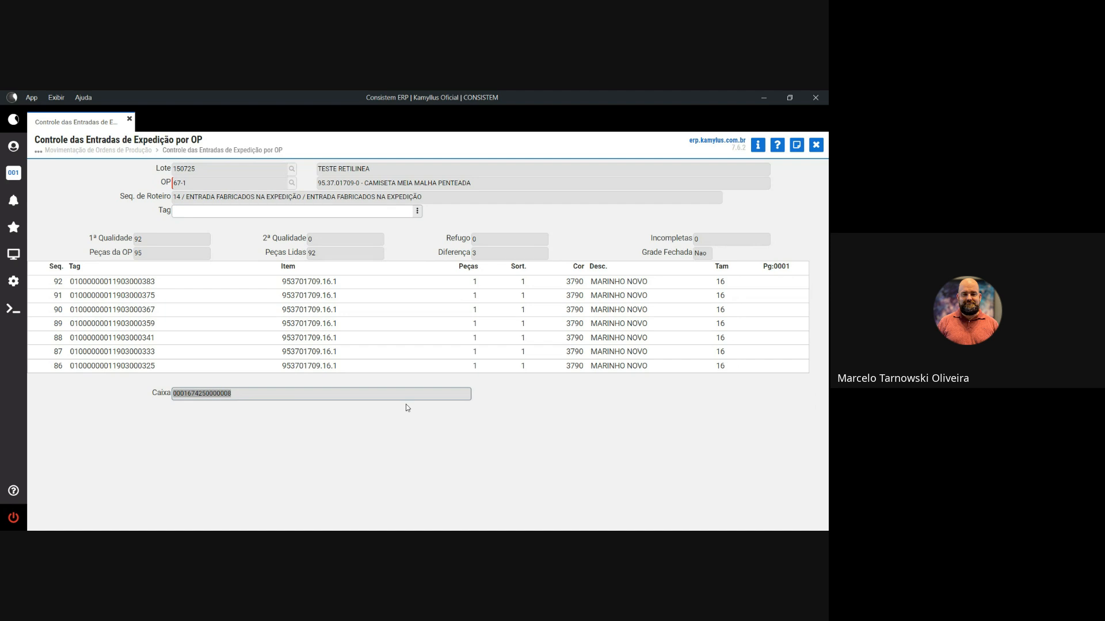
- Open the label location movement program cestp080 with warehouse SALA DE MALHAS
left_click(13, 253)
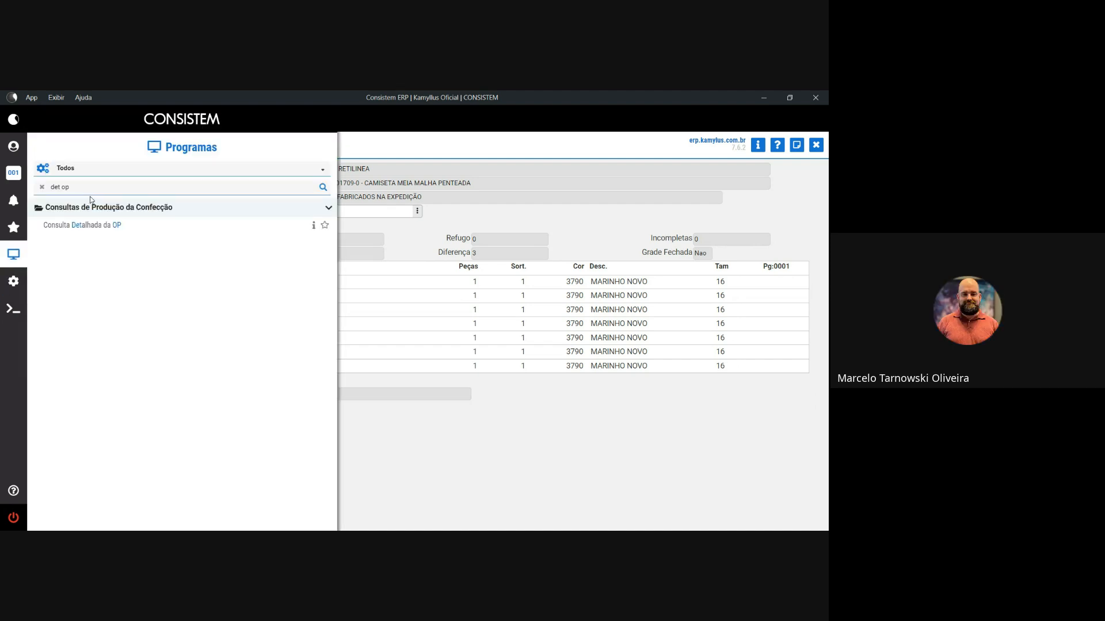
type("cestp080")
key("Return")
left_click(282, 168)
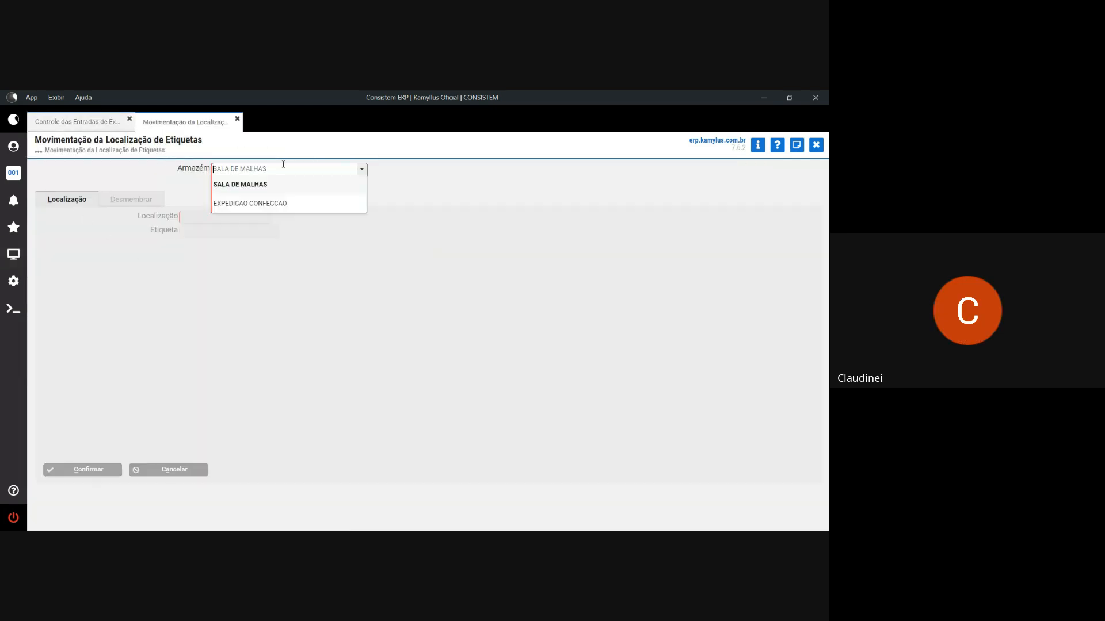
left_click(275, 187)
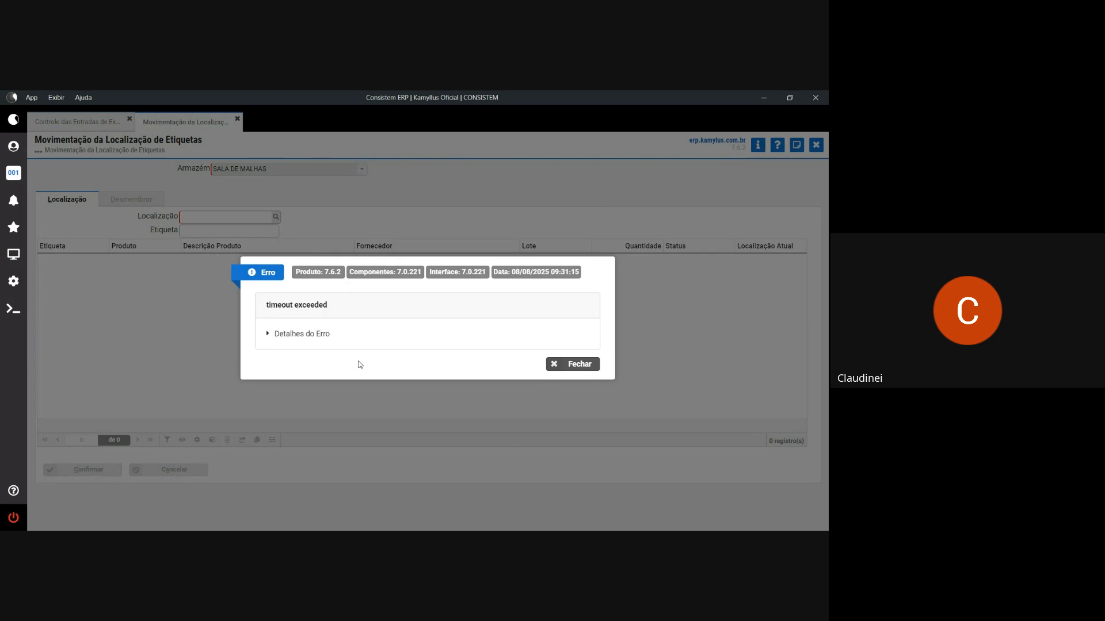
- Dismiss the timeout error and return to the OP's expedition entries control
left_click(556, 365)
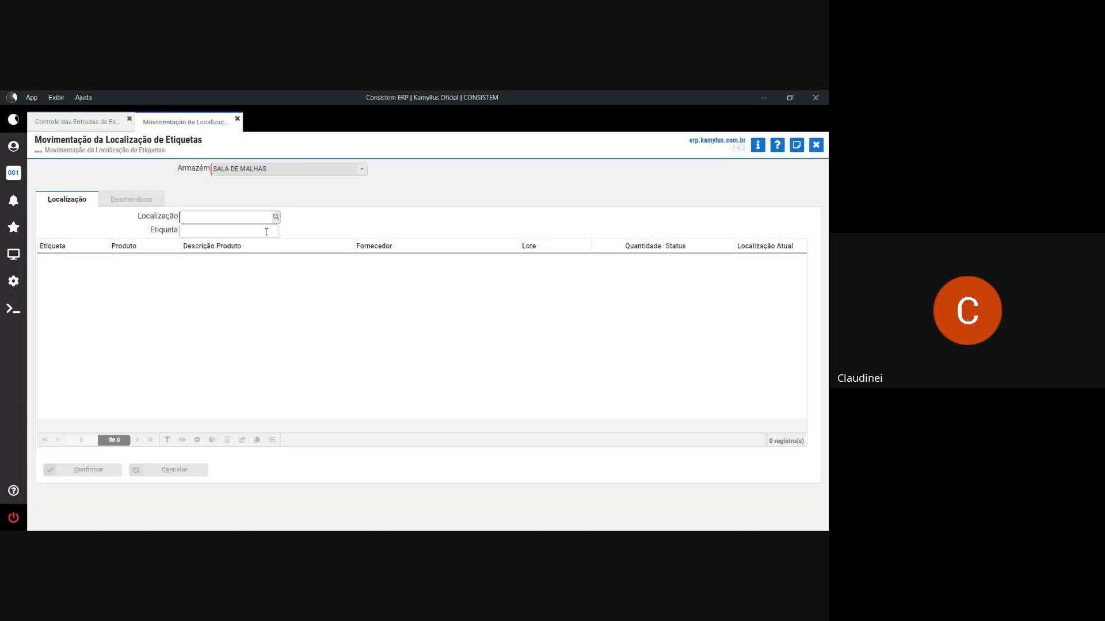
left_click(207, 219)
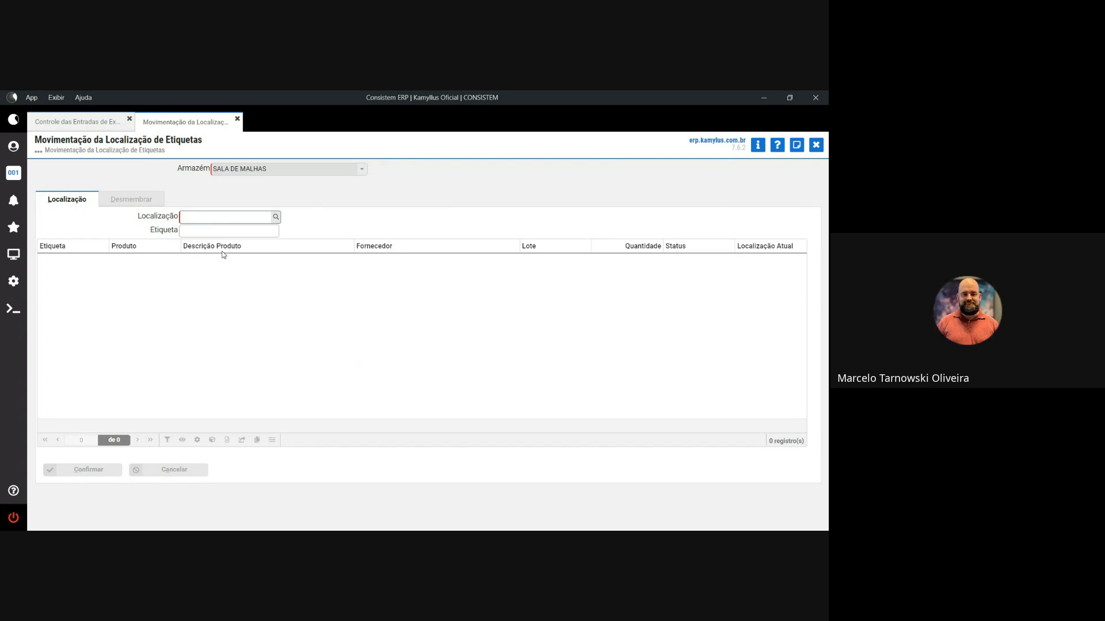
left_click(88, 120)
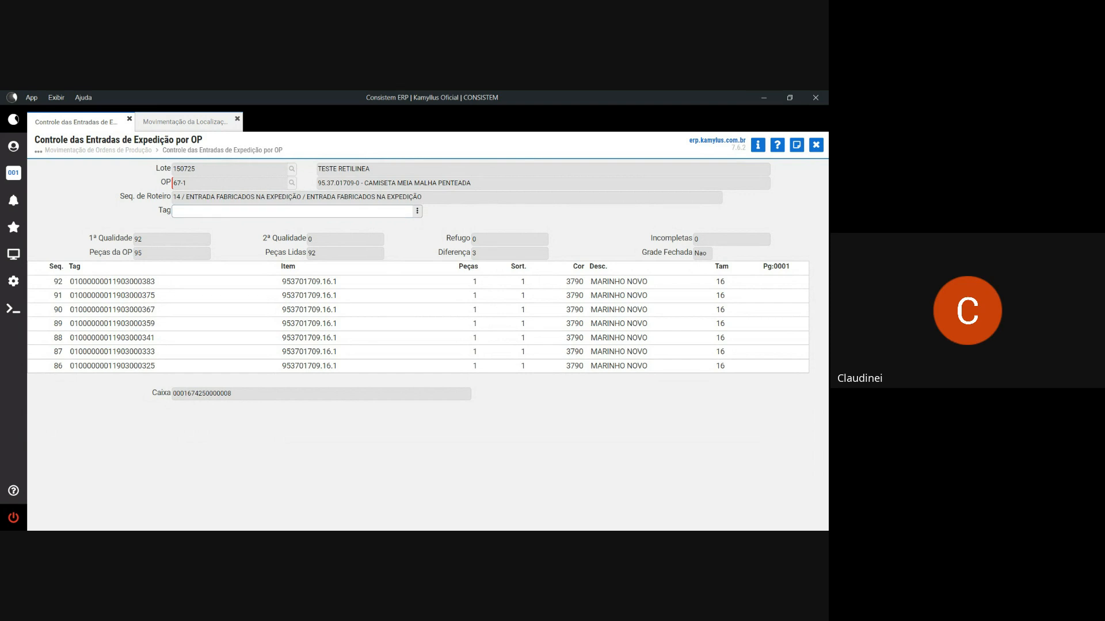
- Finish the tag reading, accept registering the 3-piece difference, and authenticate the authorizing user
key("Return")
key("Return")
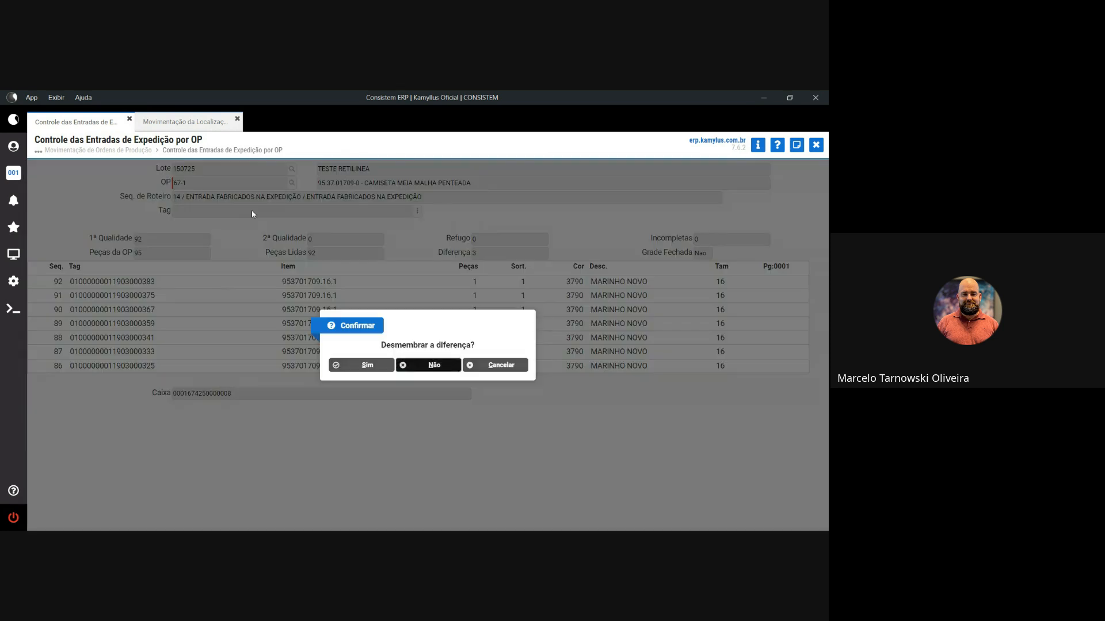
left_click(377, 367)
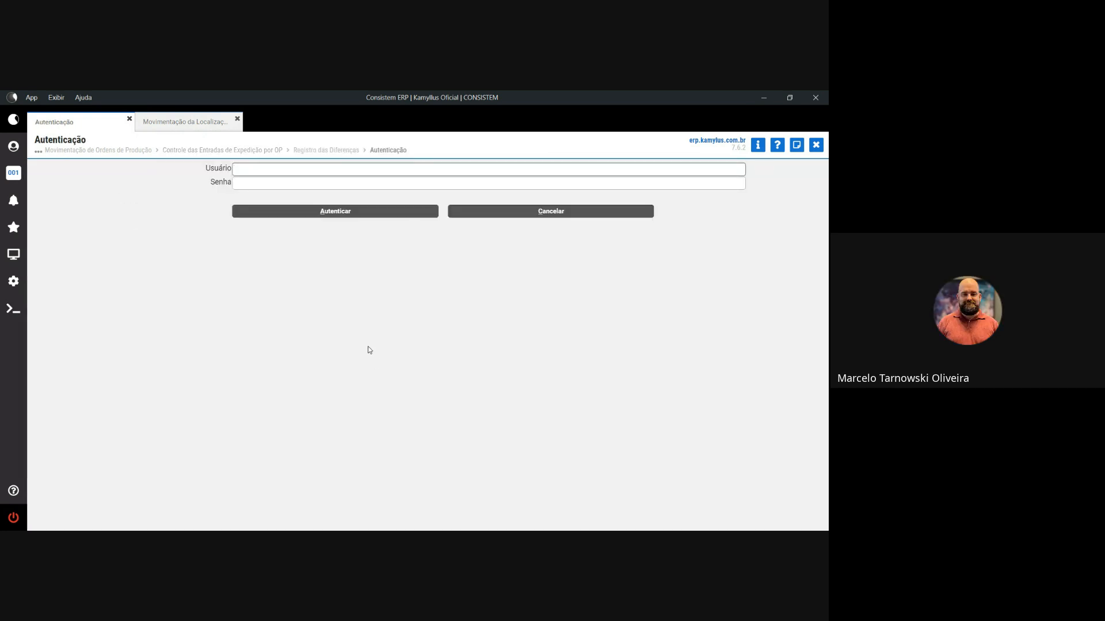
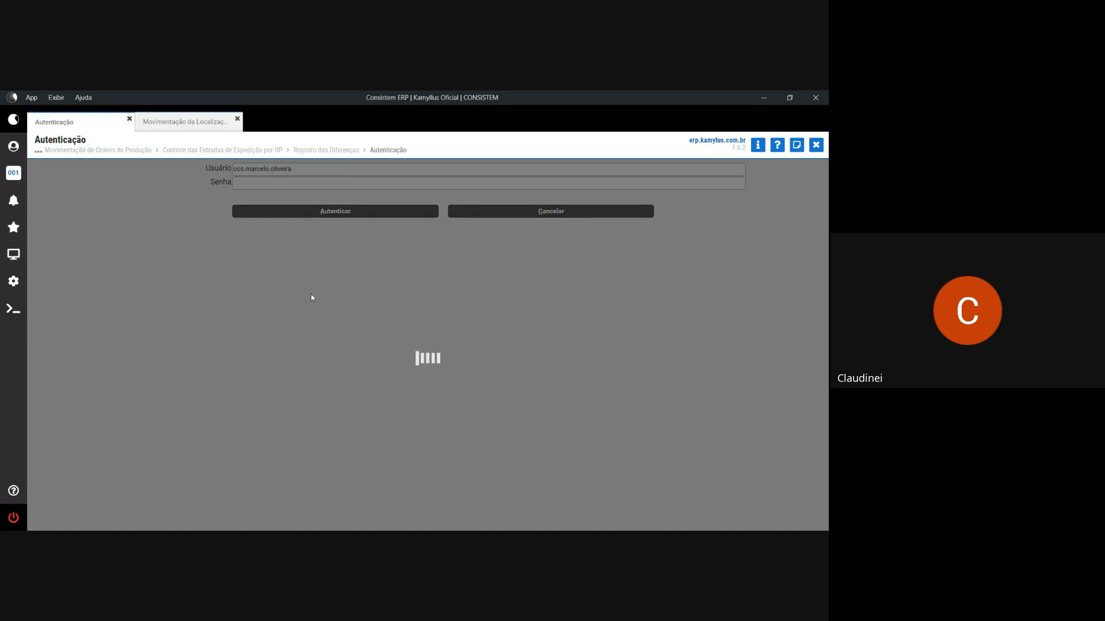
left_click(245, 184)
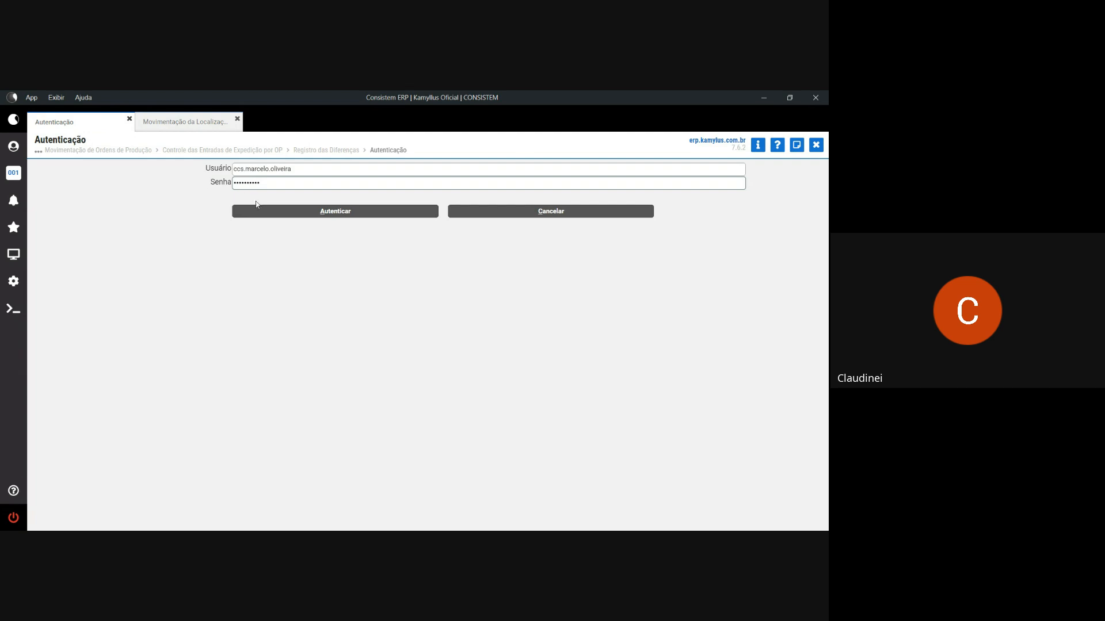
left_click(260, 211)
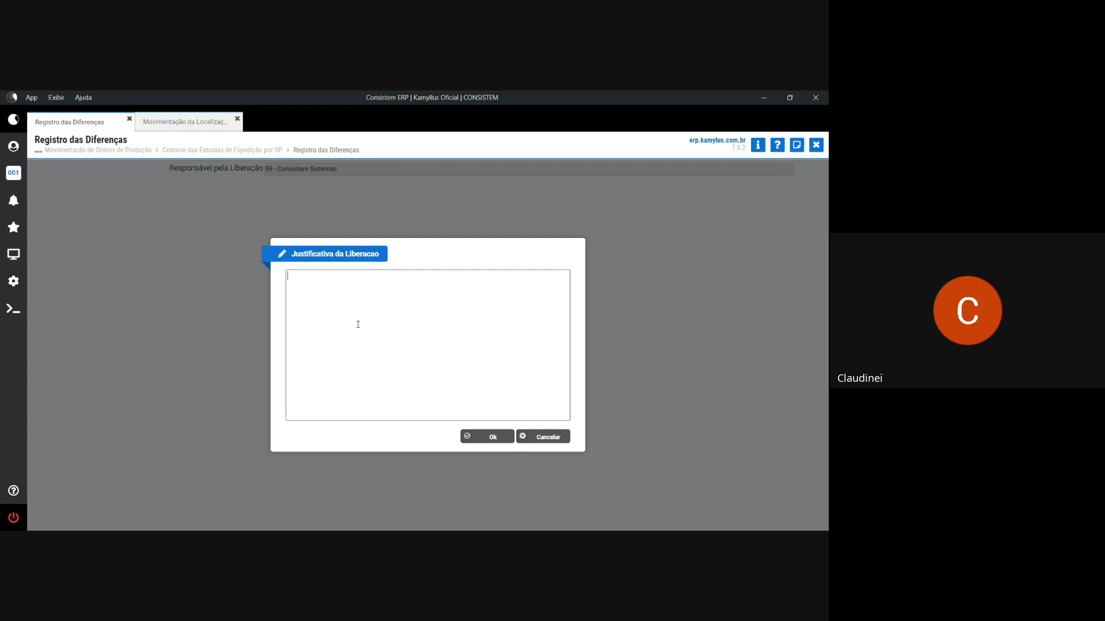
- Enter release justification 'Peças de primeira' and confirm the difference registration
type("Peças de primeira")
left_click(493, 437)
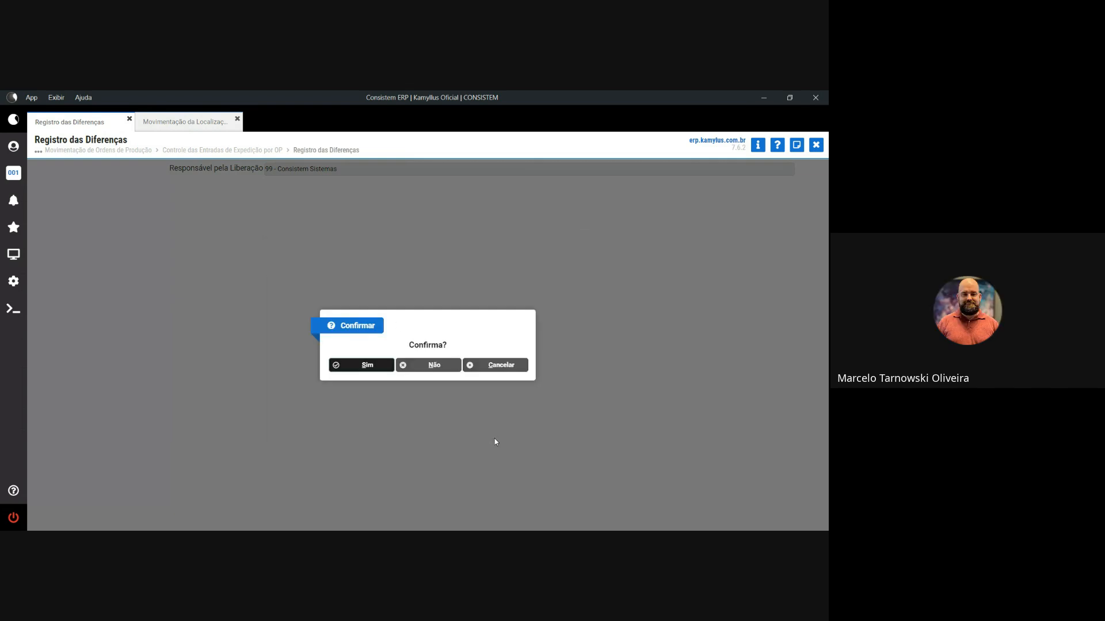
left_click(386, 366)
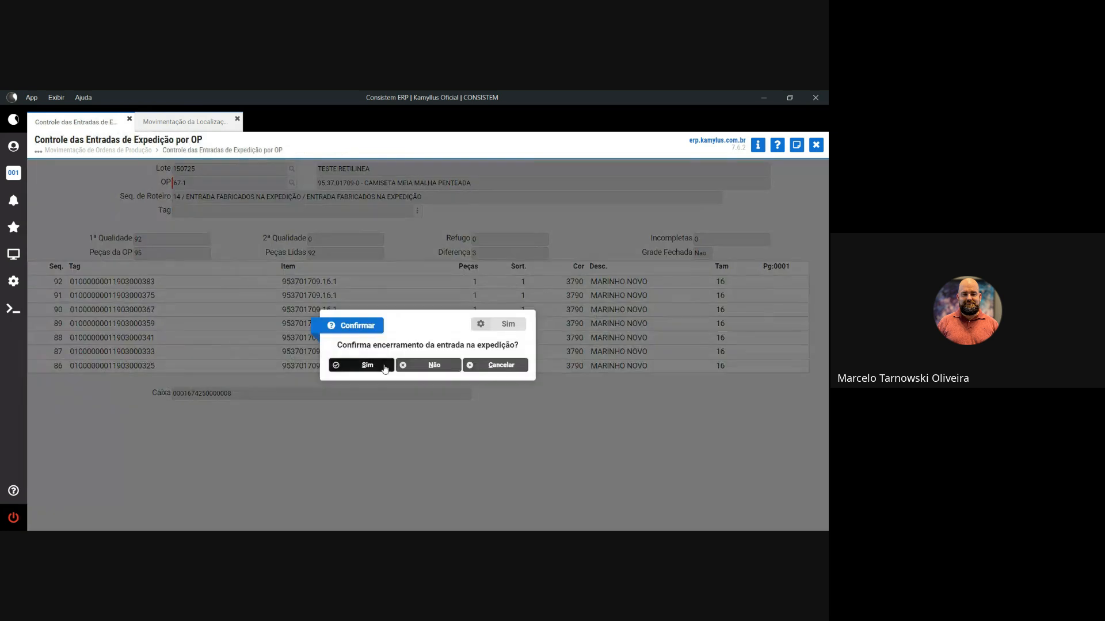
- Close the OP 67-1 entry, note generated OP 000067-002, and decline printing
left_click(374, 367)
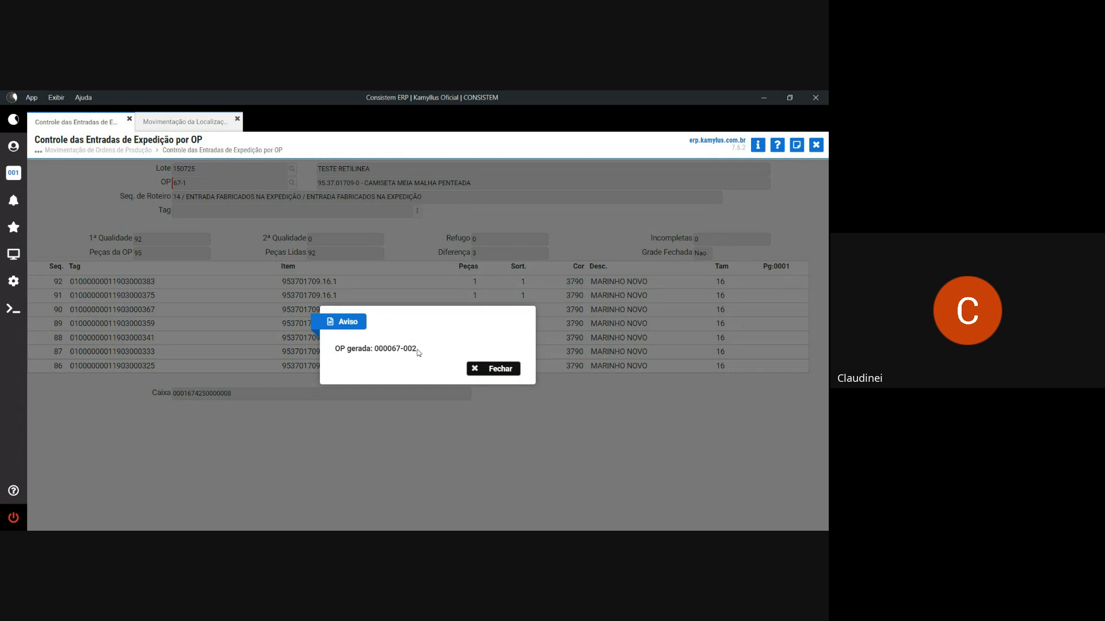
left_click_drag(418, 350, 391, 349)
left_click(492, 374)
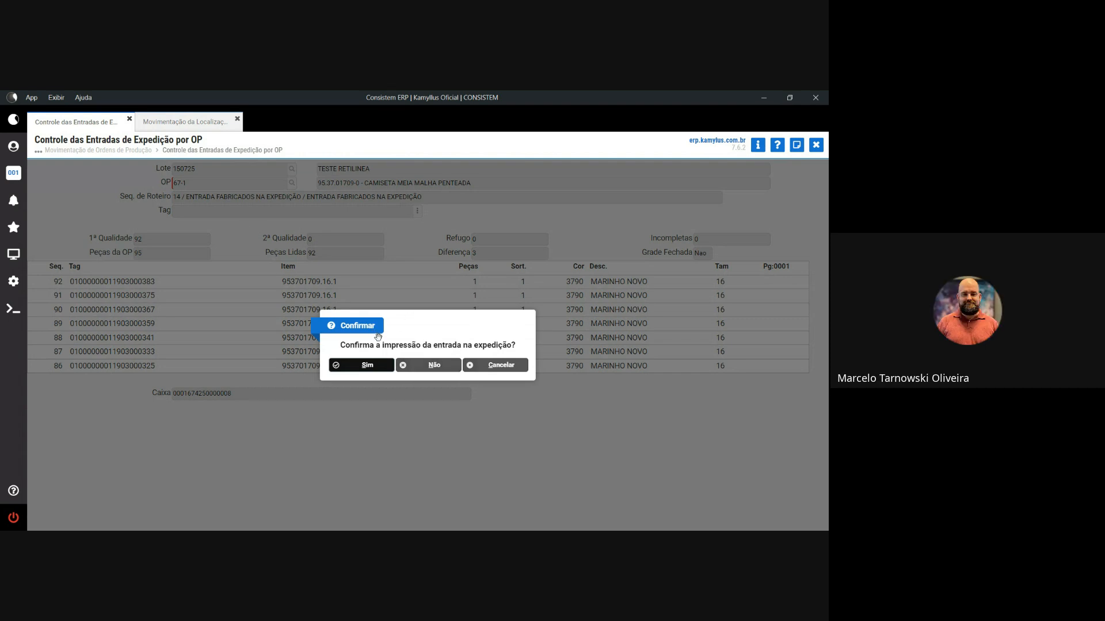
left_click(421, 367)
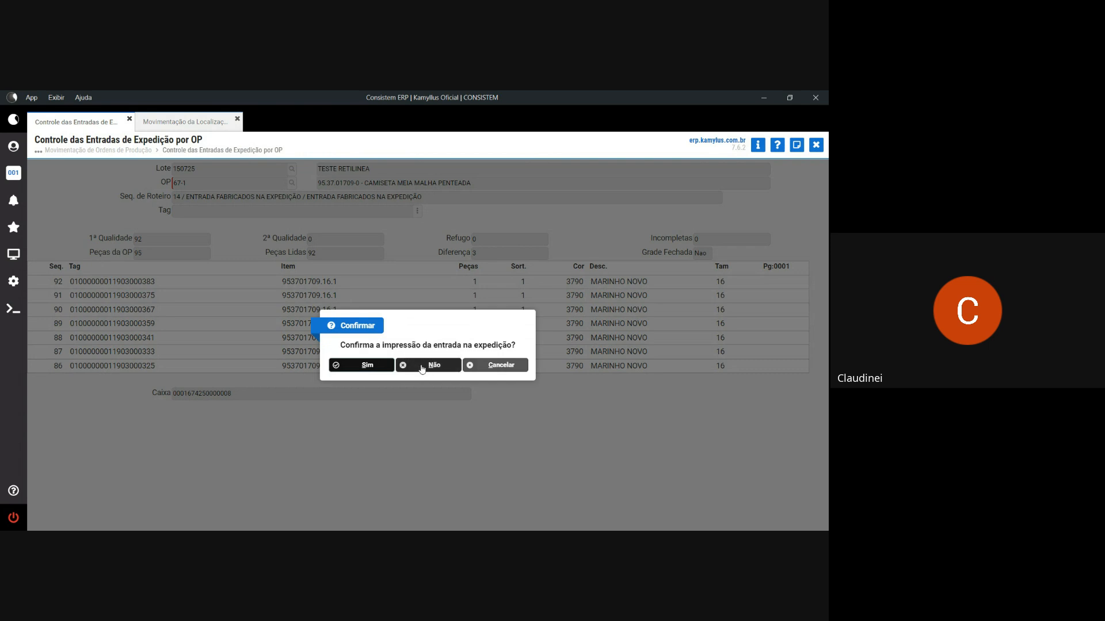
- Load OP 67-2 as quality 2 with reason BURACO DEFEITO MECÂNICO
type("67")
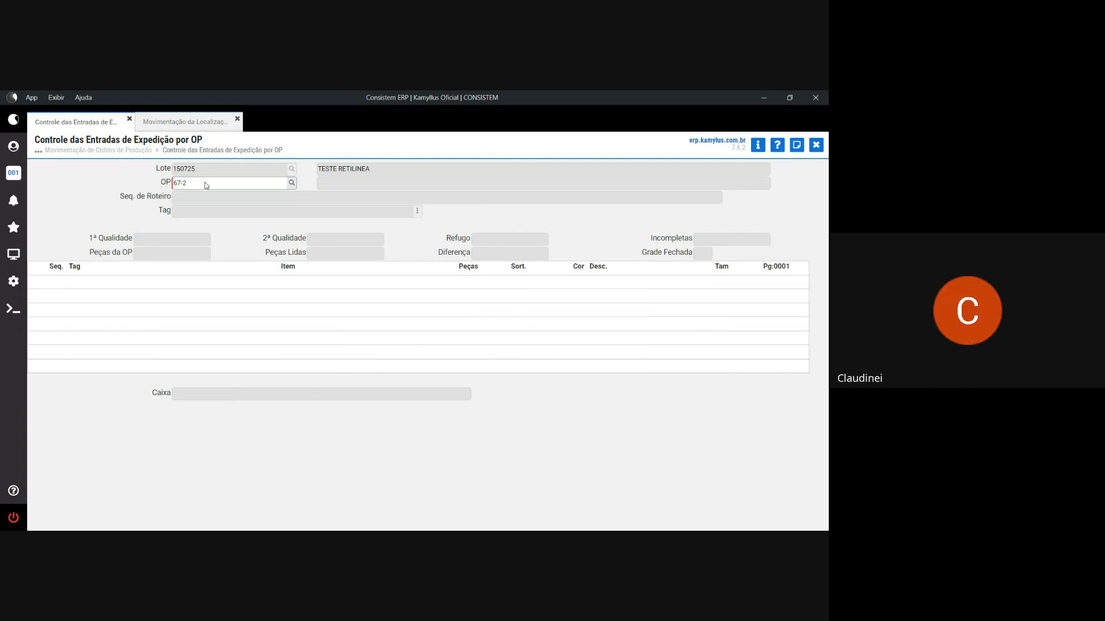
key("Return")
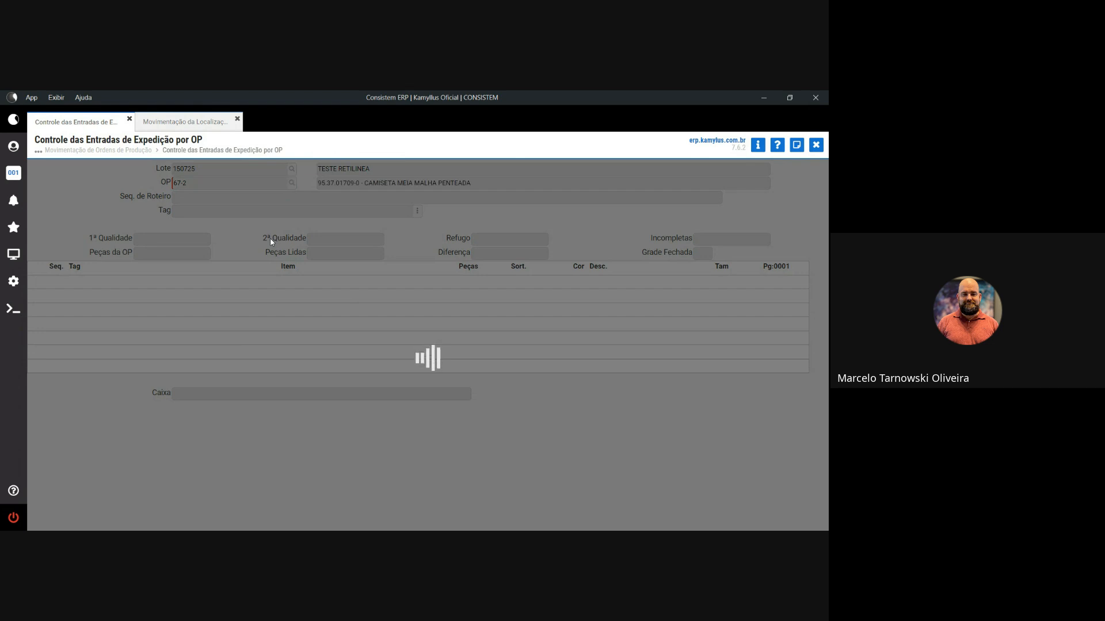
left_click(375, 369)
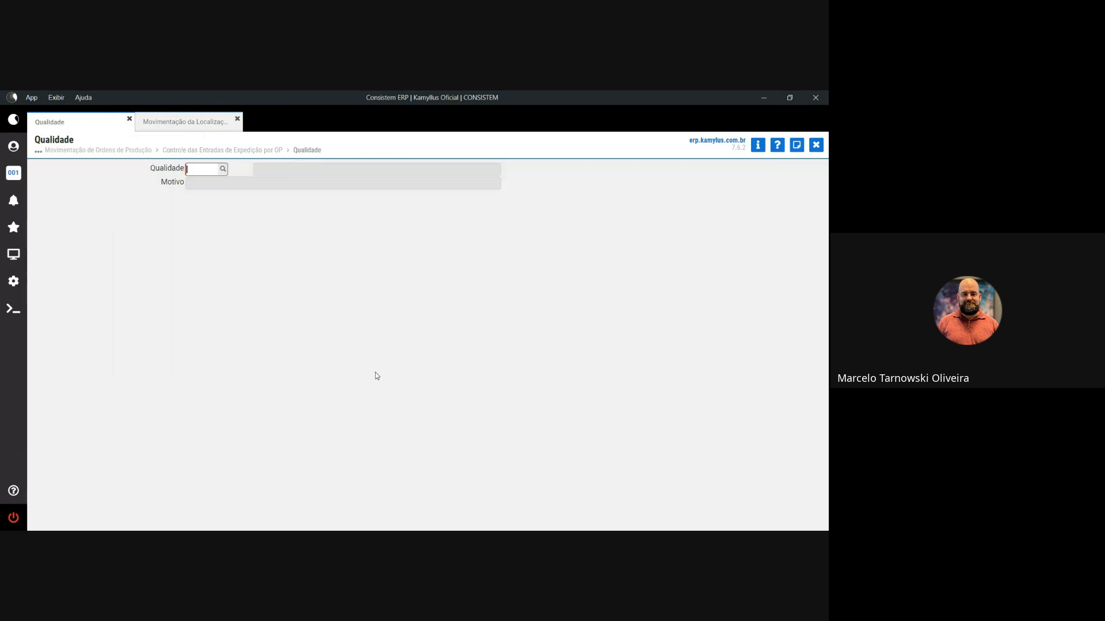
type("2")
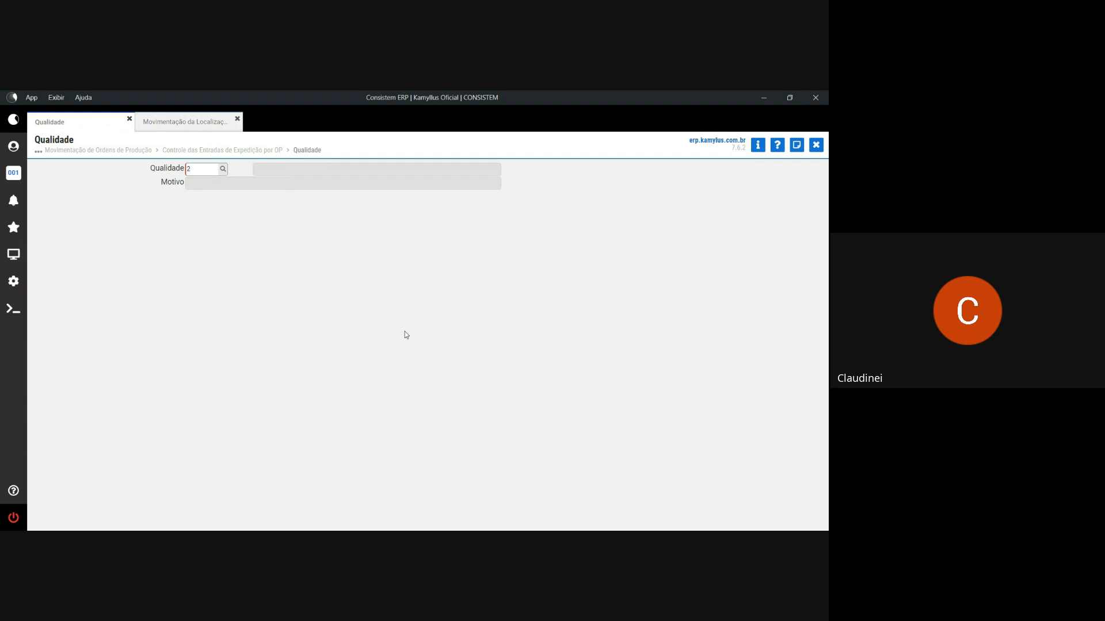
key("Return")
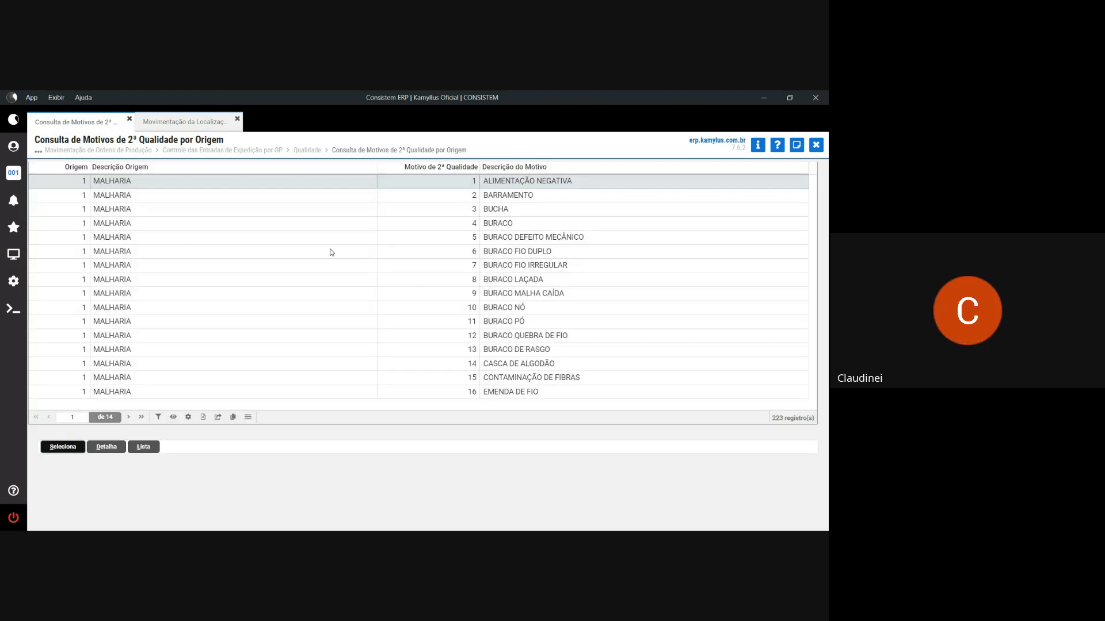
left_click(327, 239)
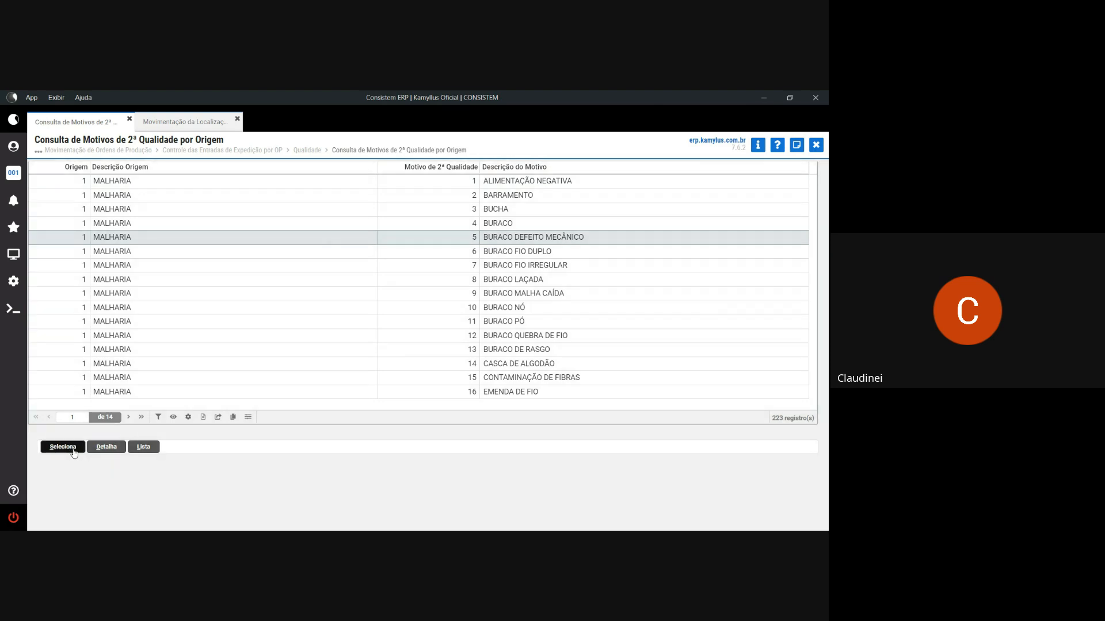
left_click(83, 447)
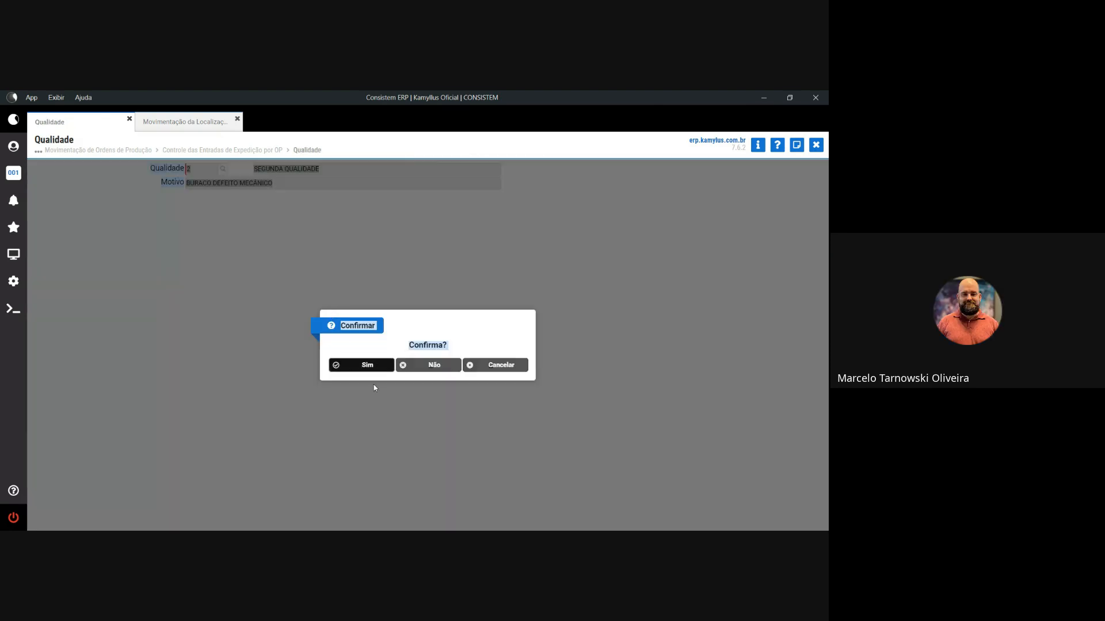
left_click(377, 367)
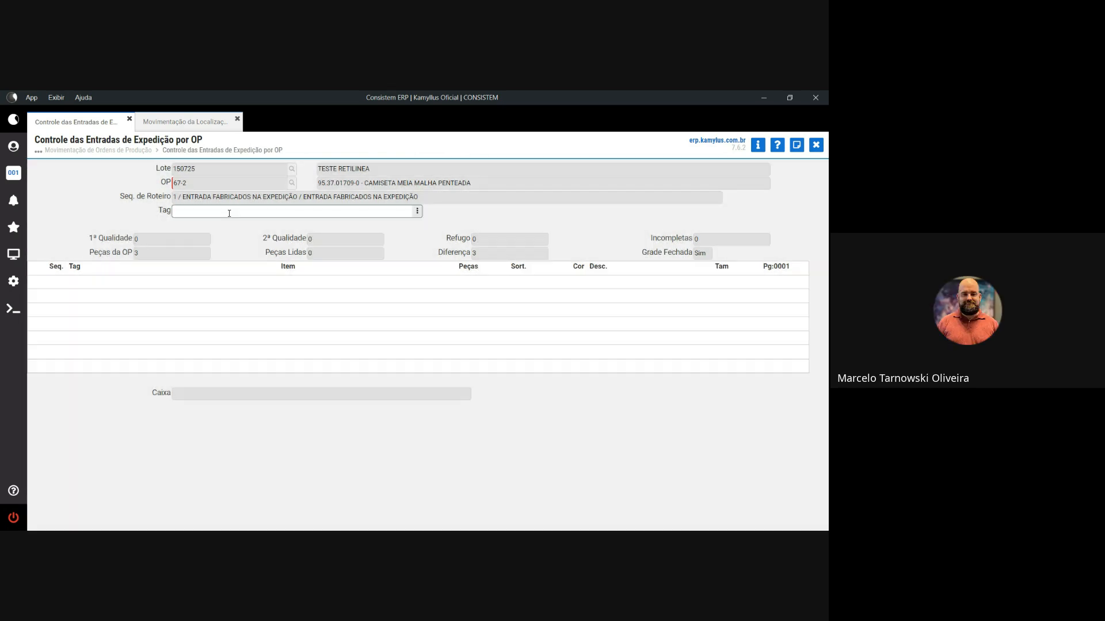
key("Return")
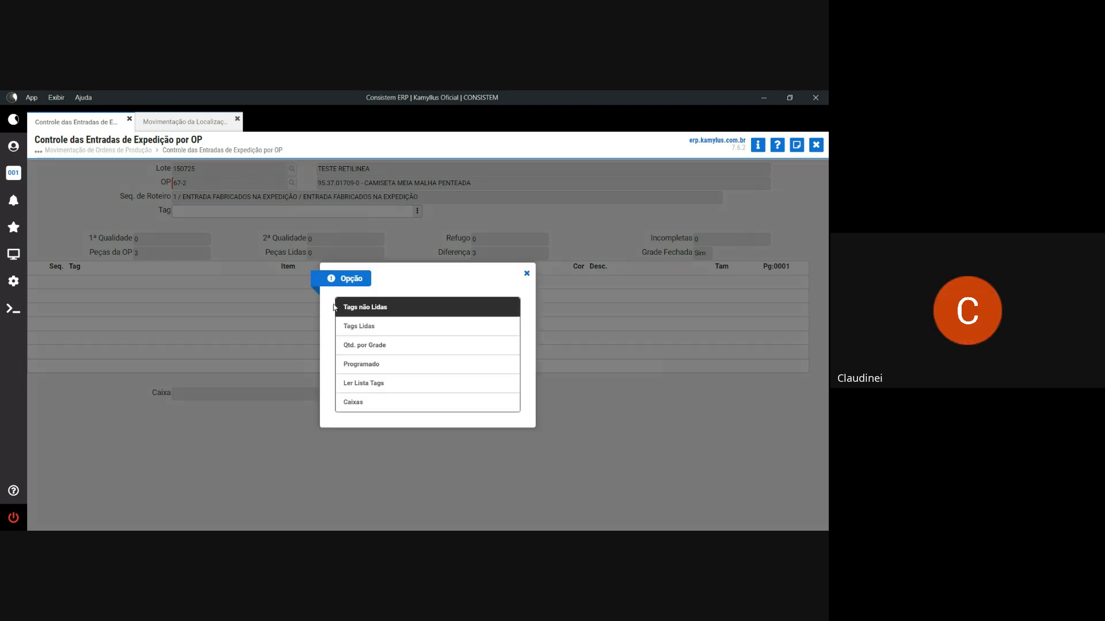
left_click(353, 308)
left_click(483, 371)
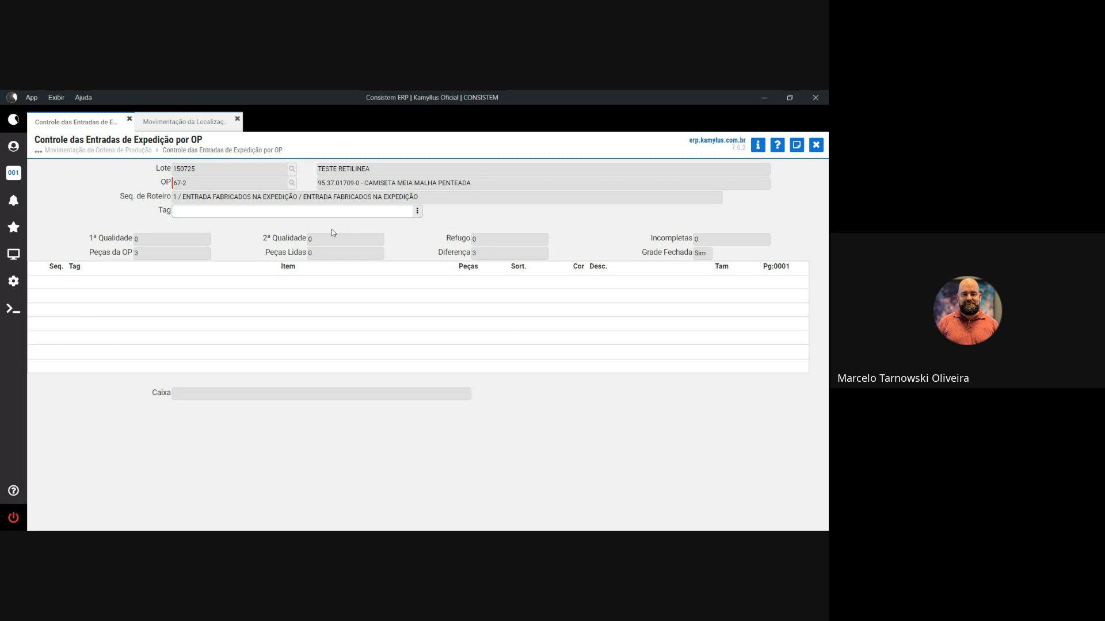
type("010000000008301001192")
key("Return")
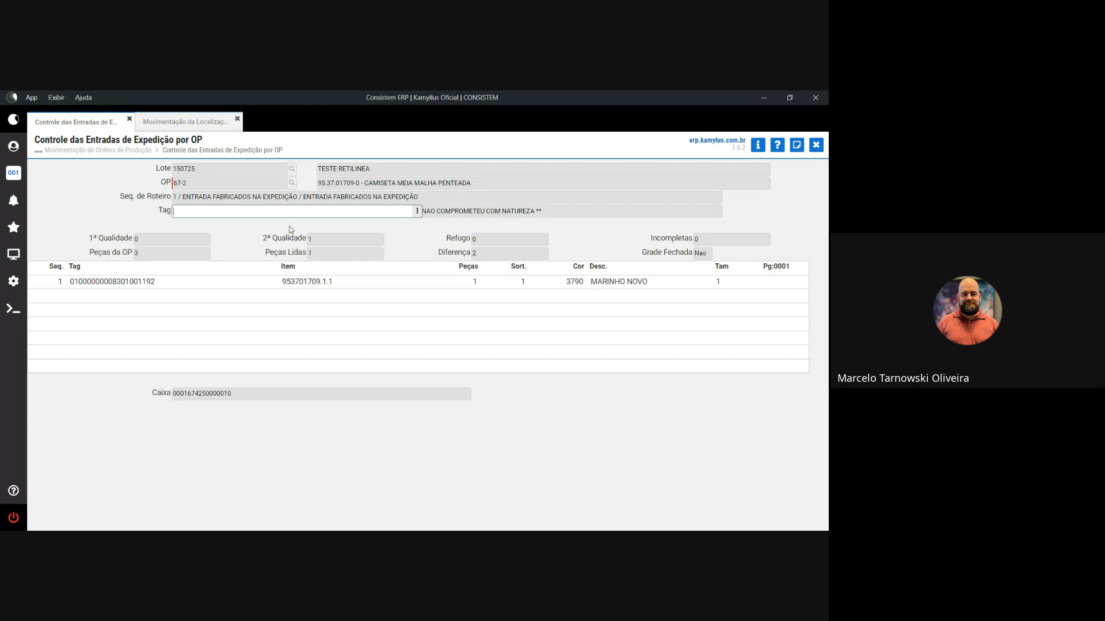
key("Escape")
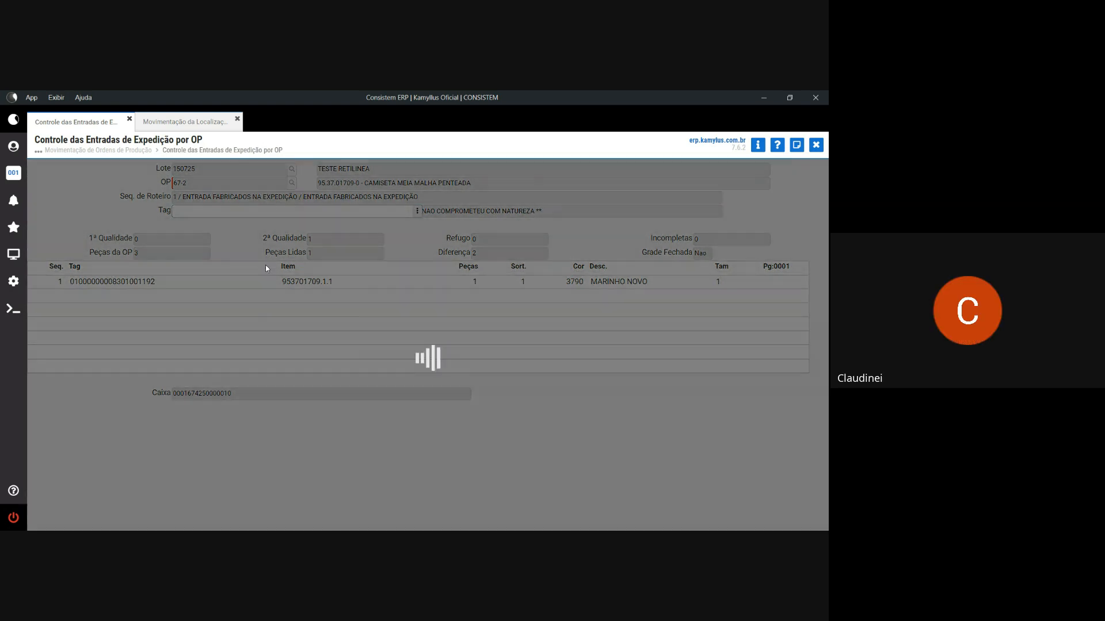
- Reload OP 67-2 as quality 2 with reason CONTAMINAÇÃO DE FIBRAS
type("6")
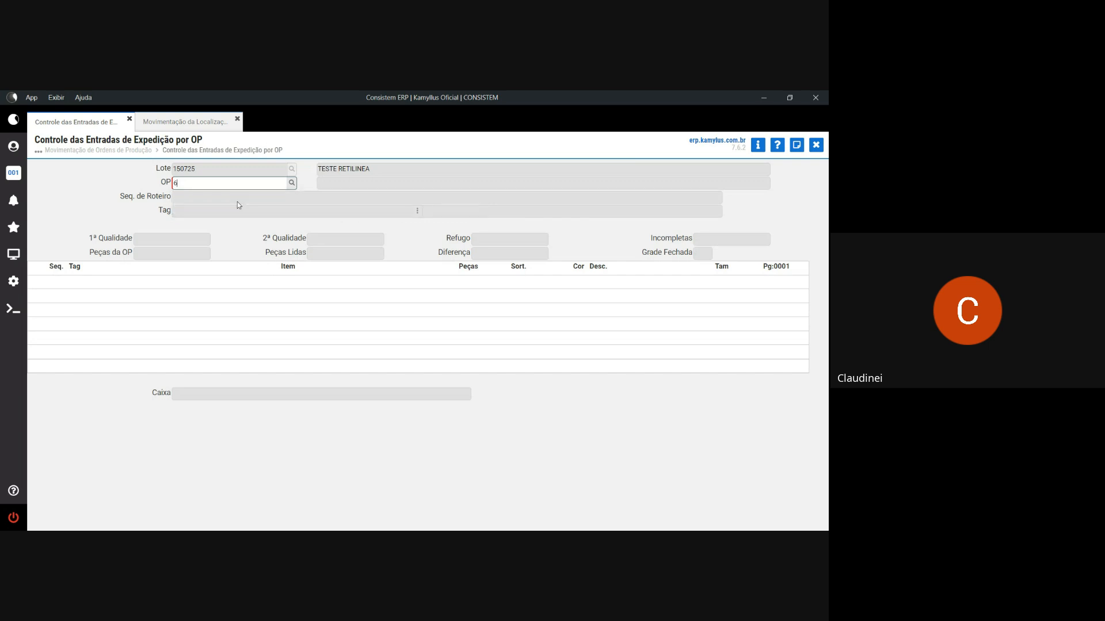
type("7-2")
key("Return")
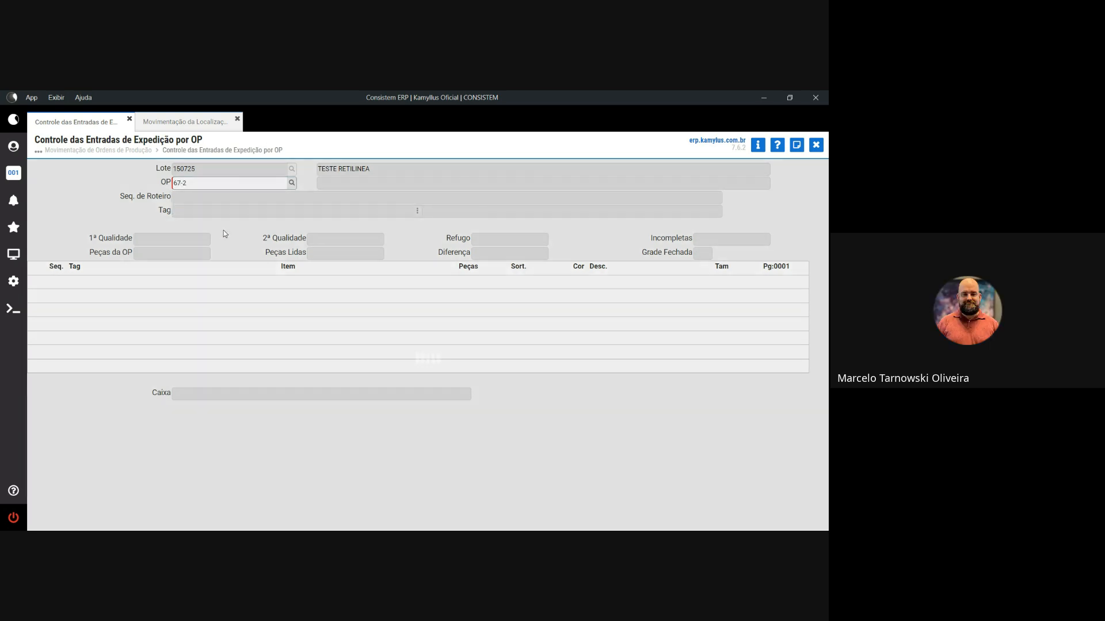
type("2")
key("Return")
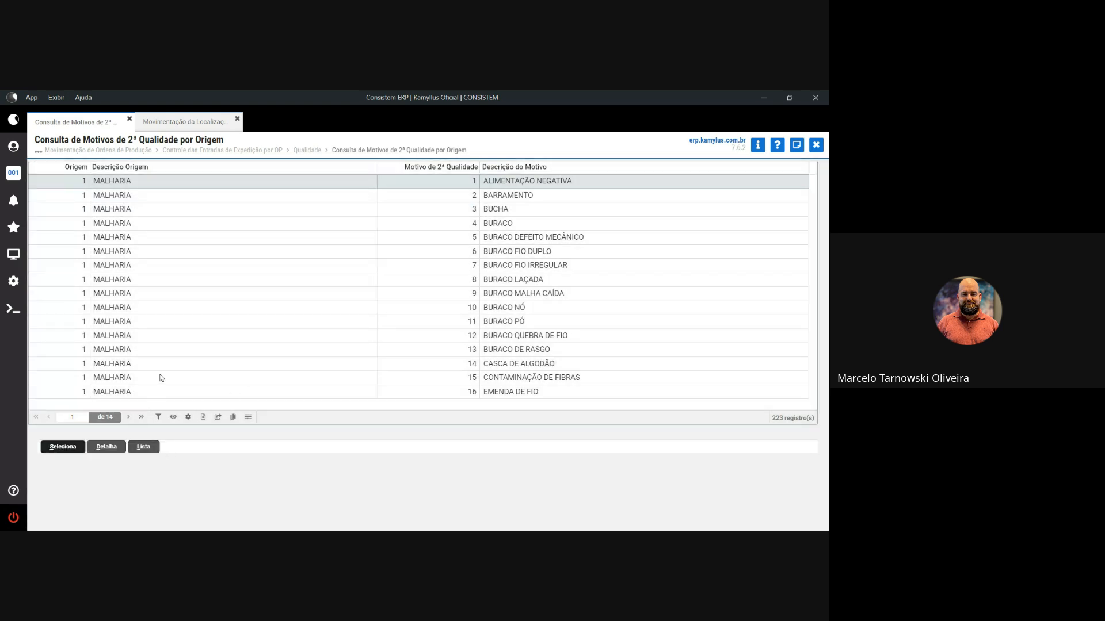
left_click(162, 378)
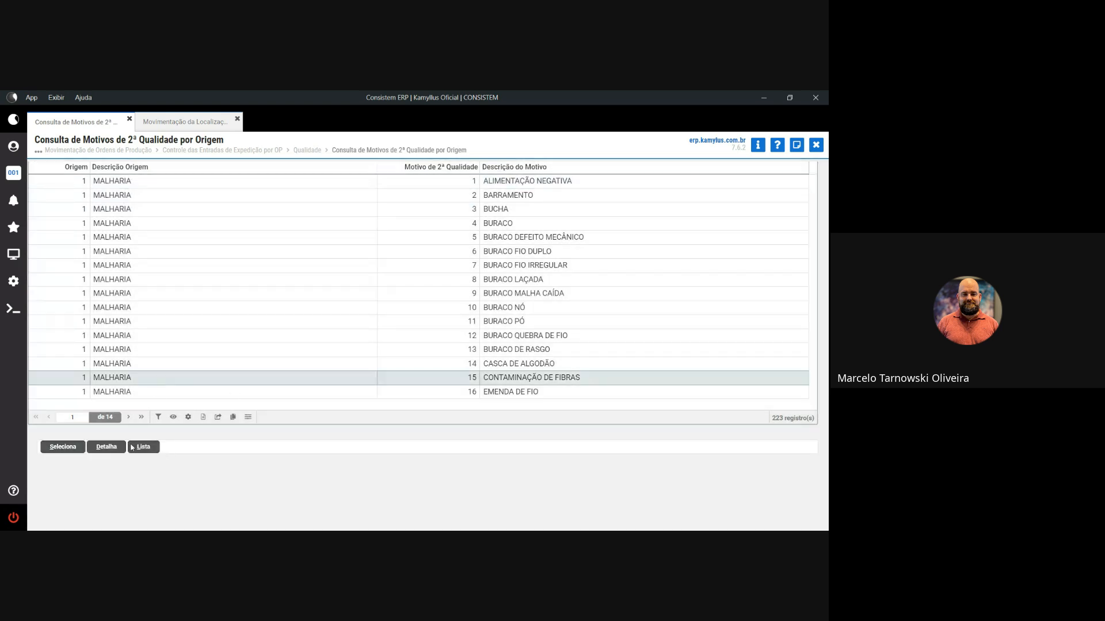
left_click(73, 450)
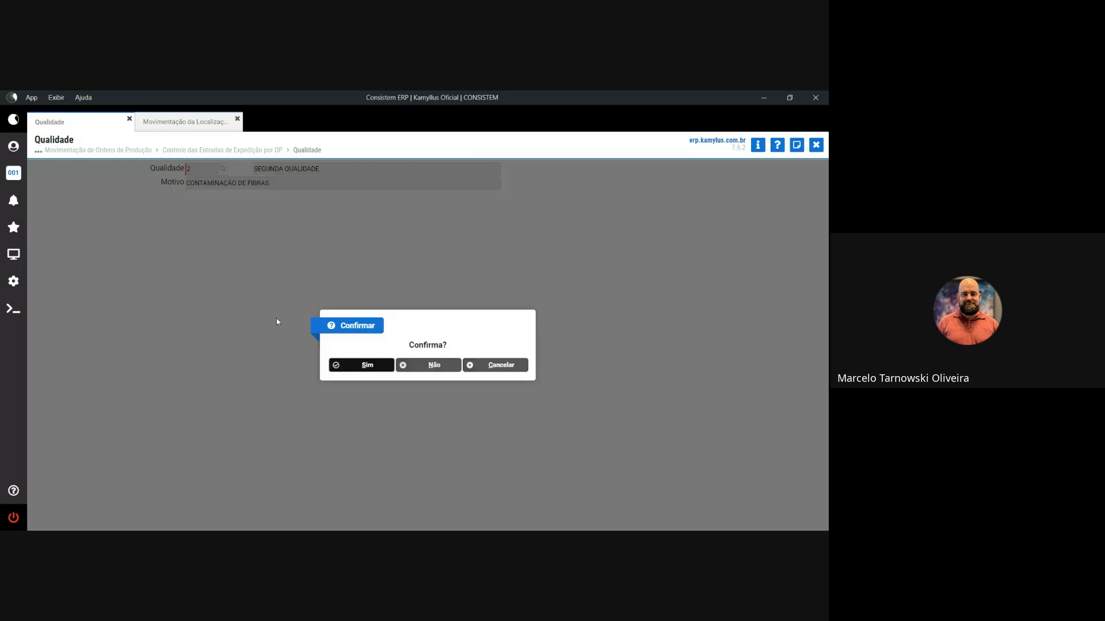
left_click(366, 369)
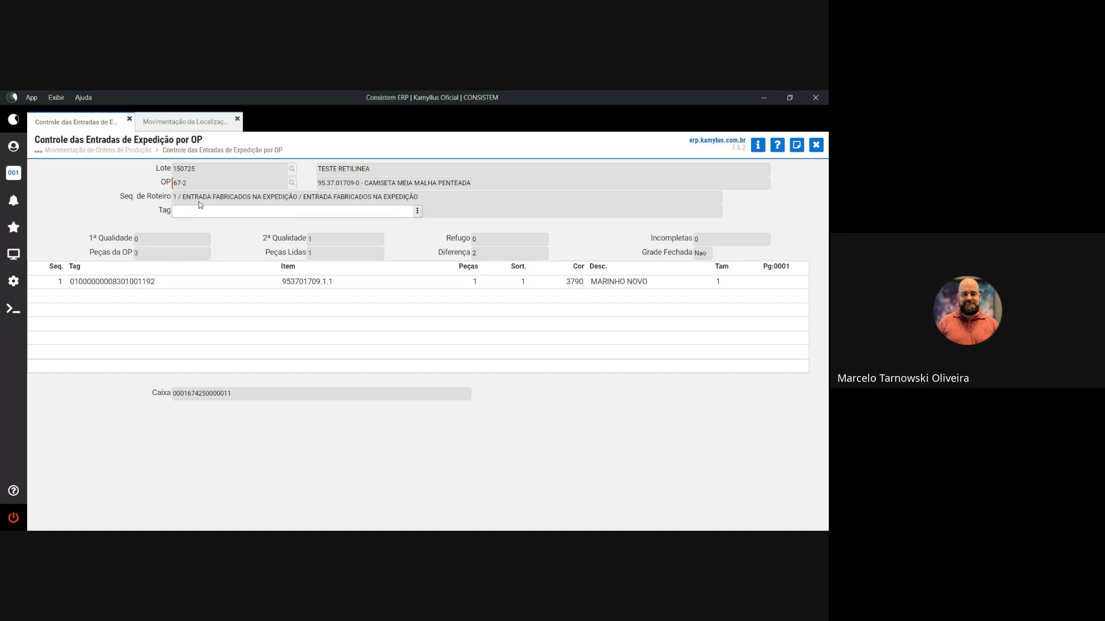
type("010000000008301001207")
key("Return")
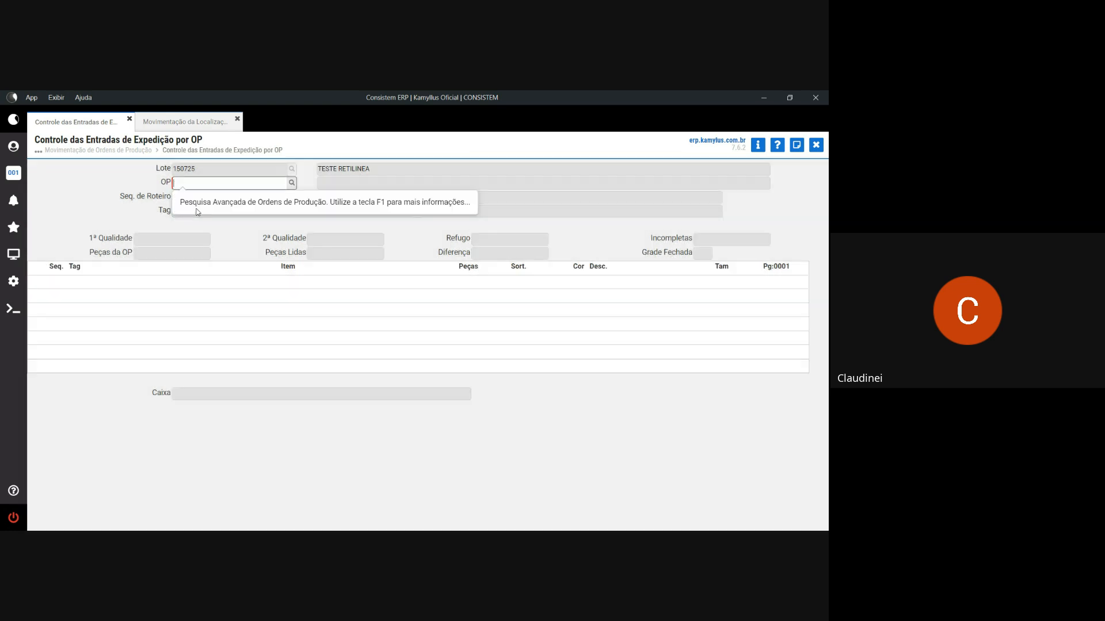
type("67-2")
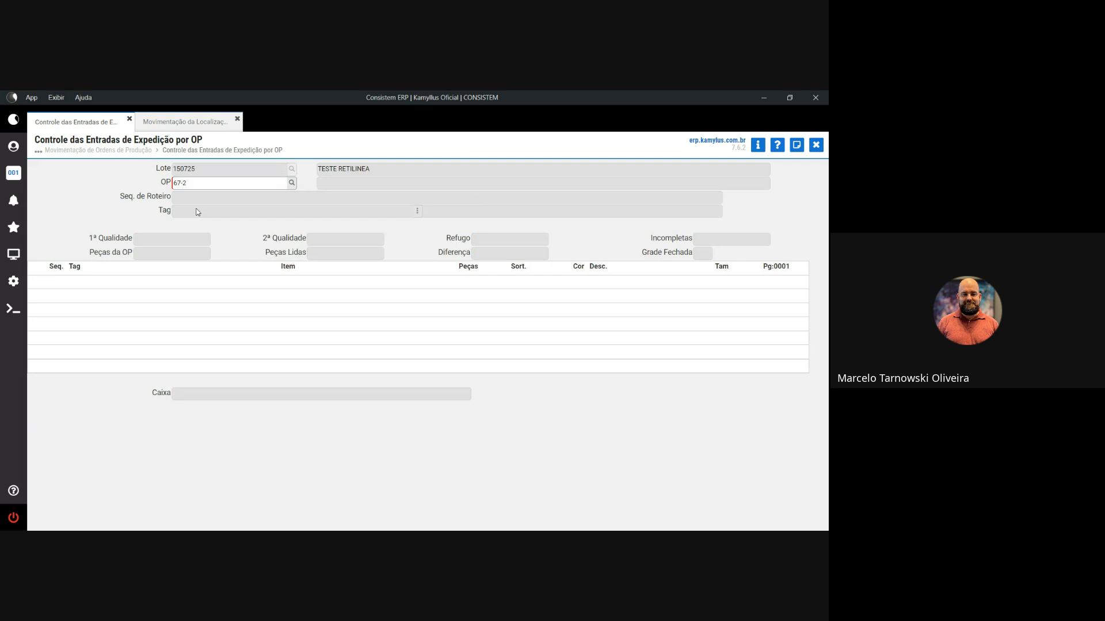
key("Return")
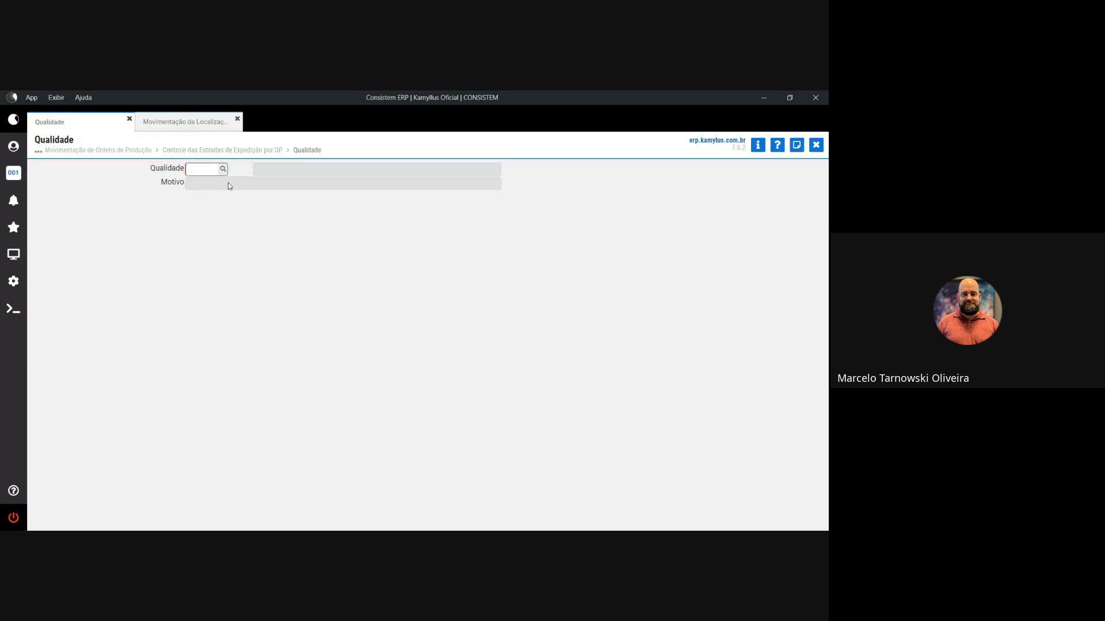
type("2")
key("Return")
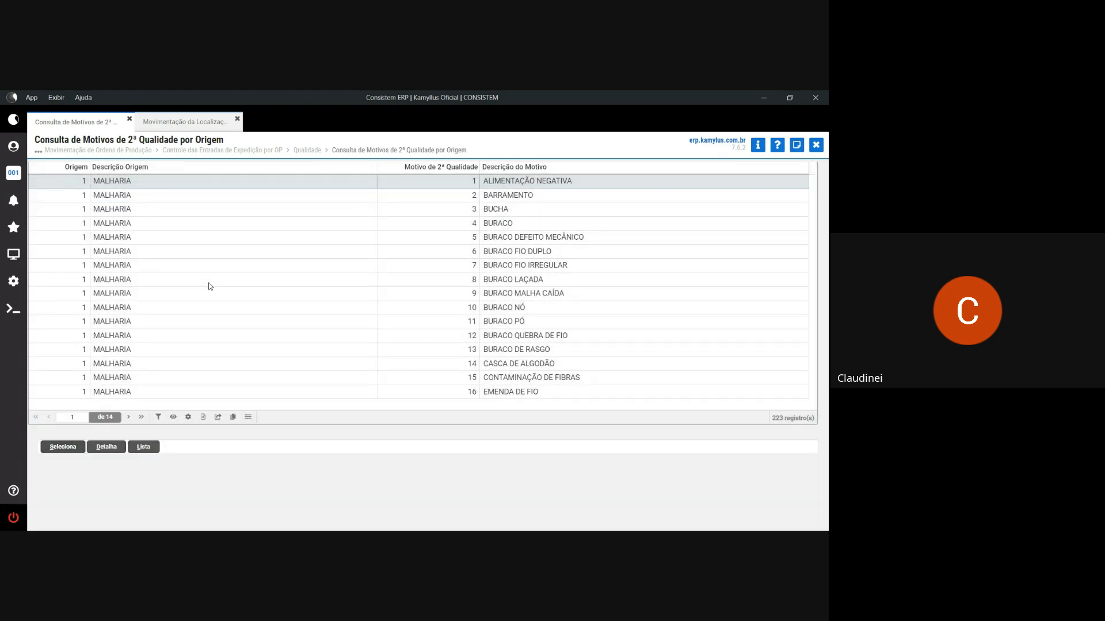
left_click(210, 286)
left_click(63, 447)
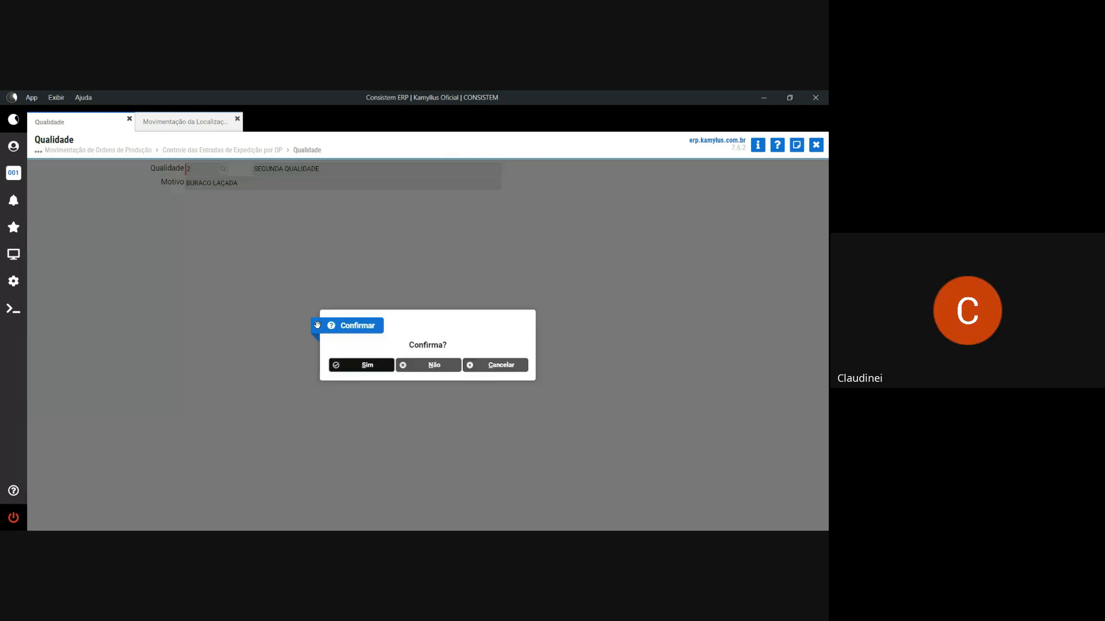
left_click(373, 365)
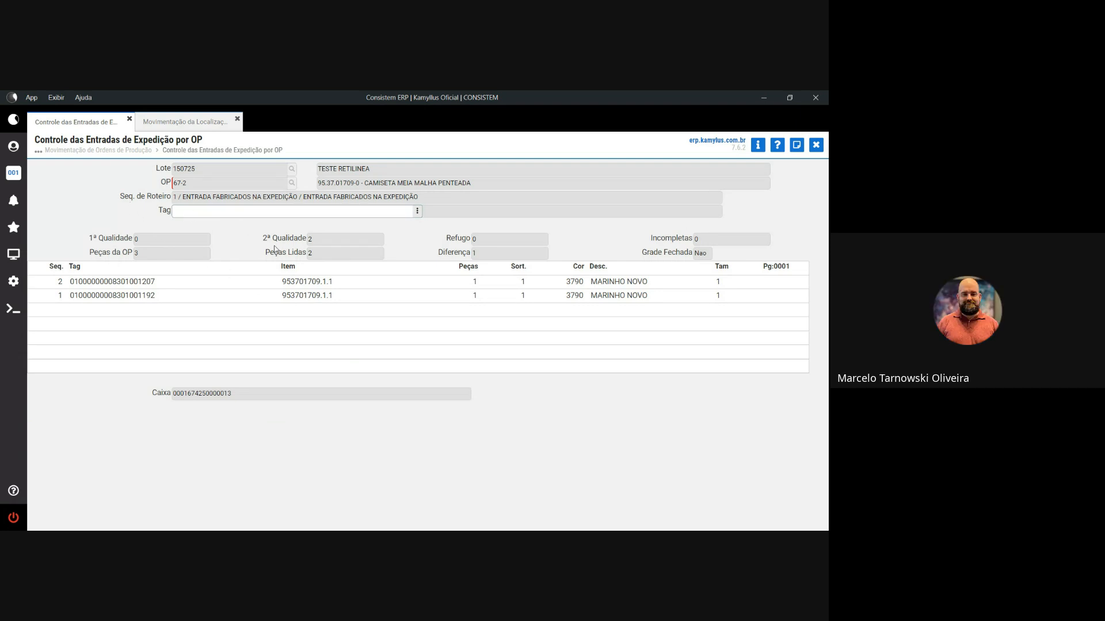
type("01000000008301001215")
key("Return")
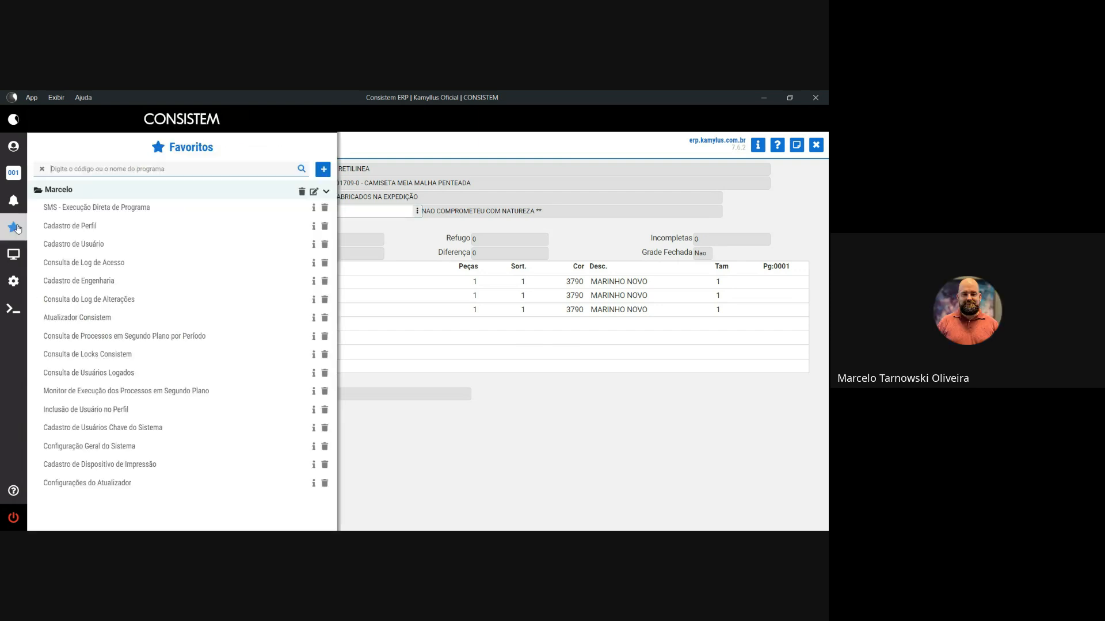
key("Return")
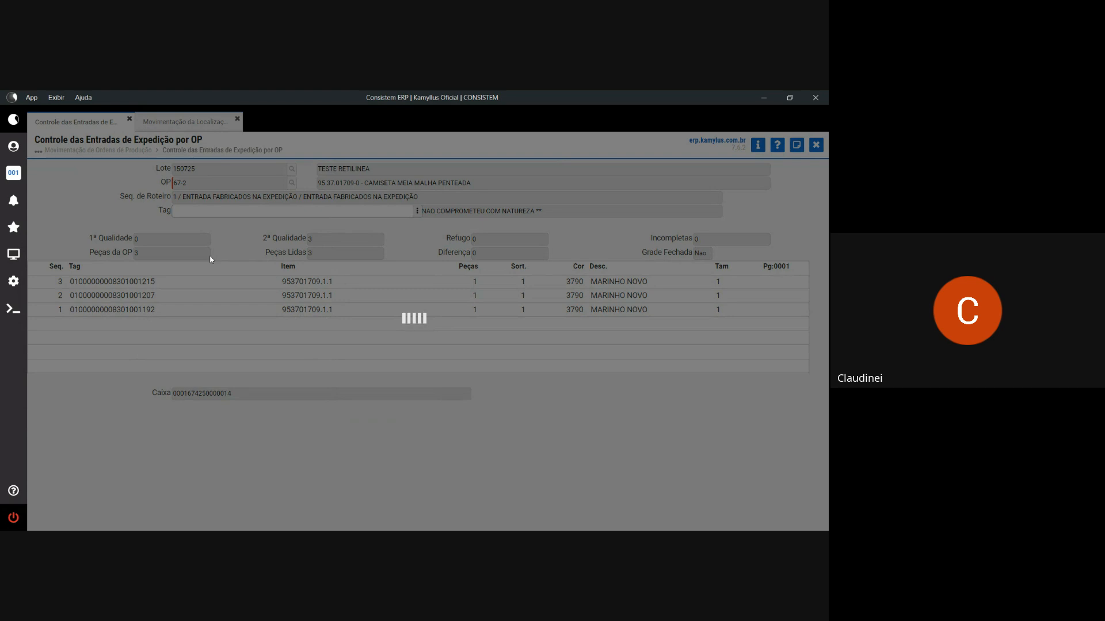
- Run routine ccesa720 and bring item code 953701709.1.1 from the Controle tab into the query
type("cce")
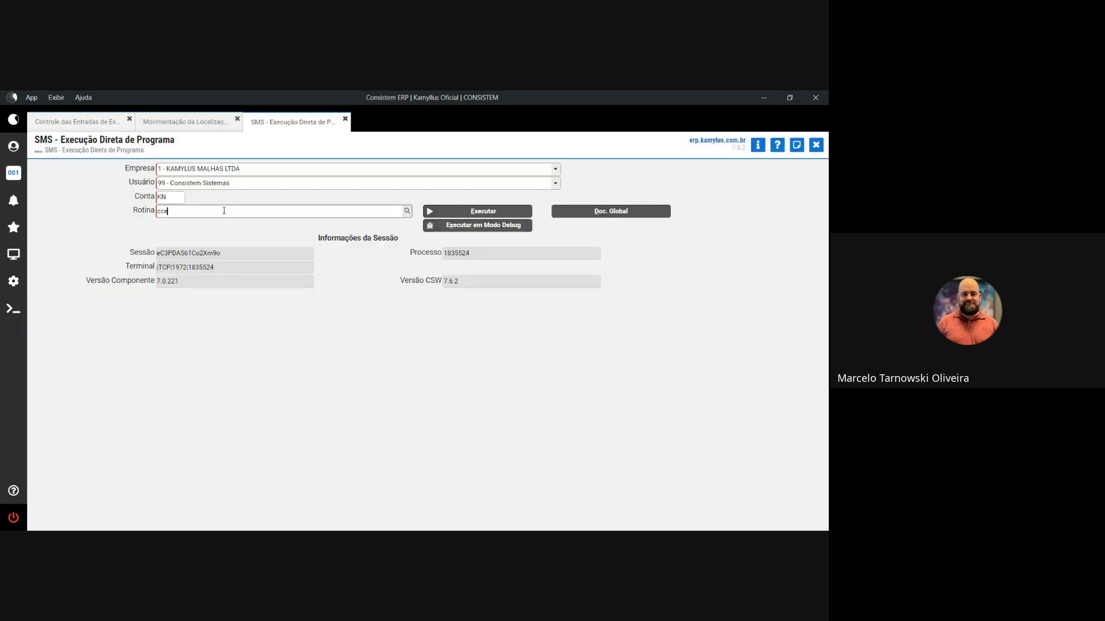
type("sa720")
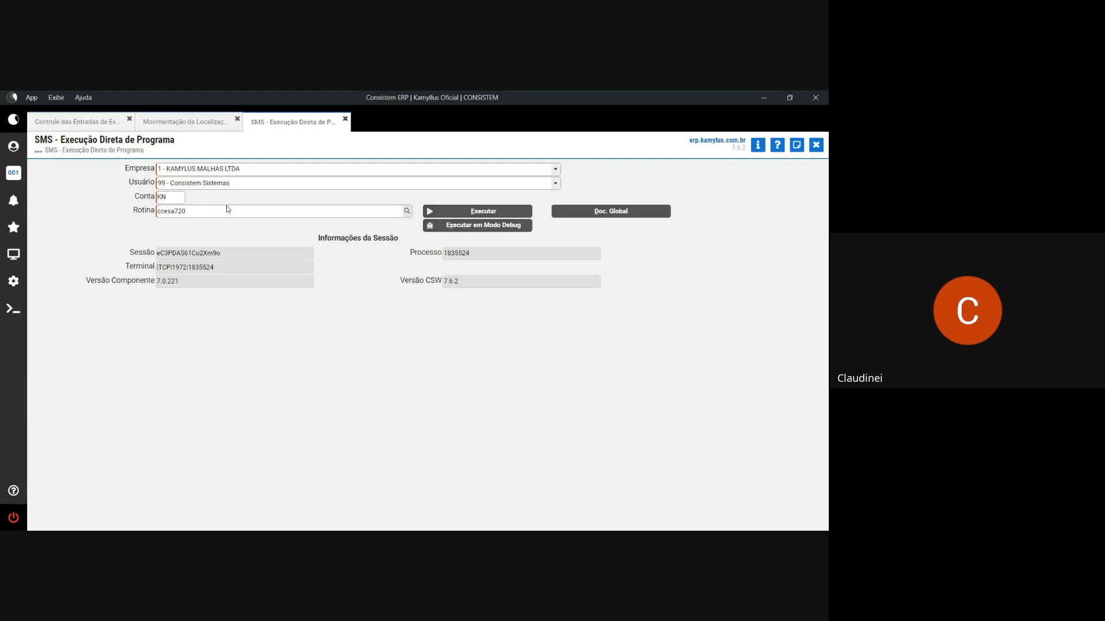
key("Return")
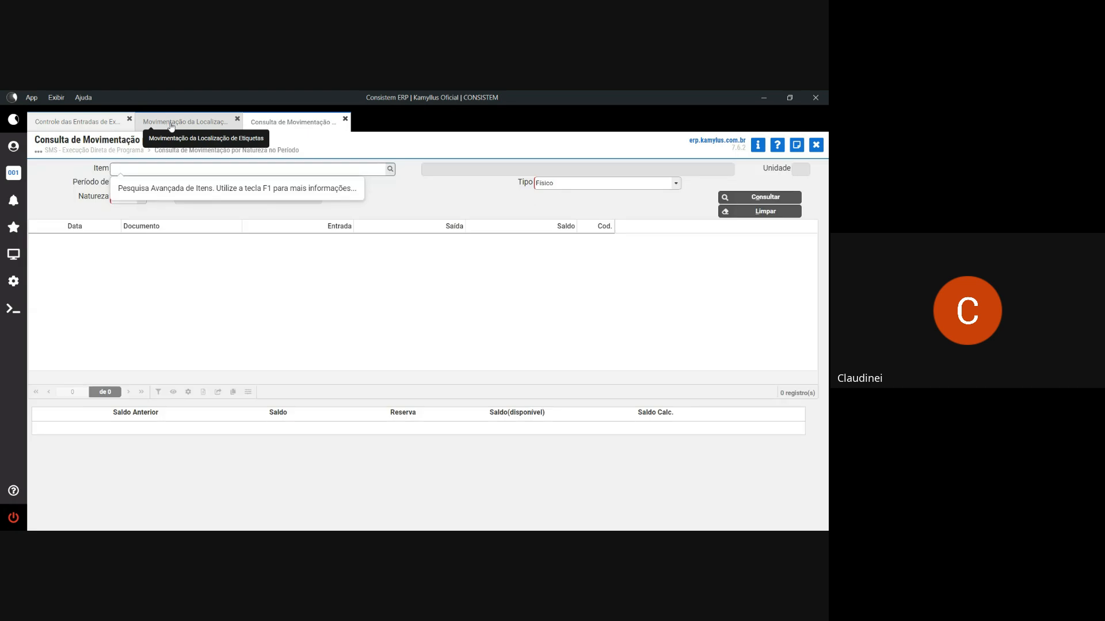
left_click(171, 127)
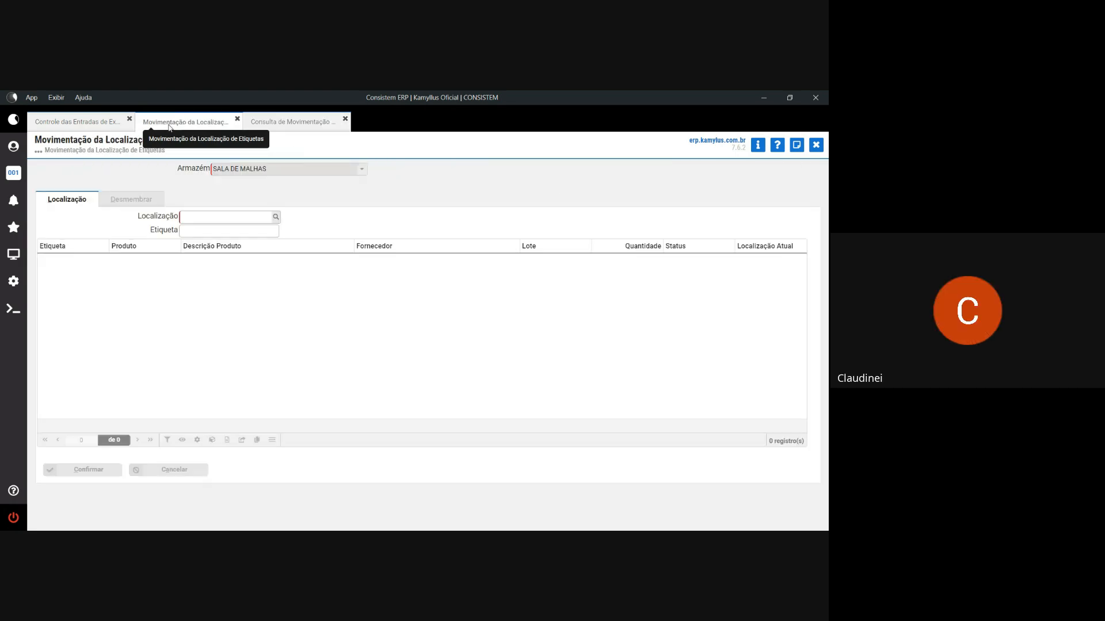
left_click(75, 122)
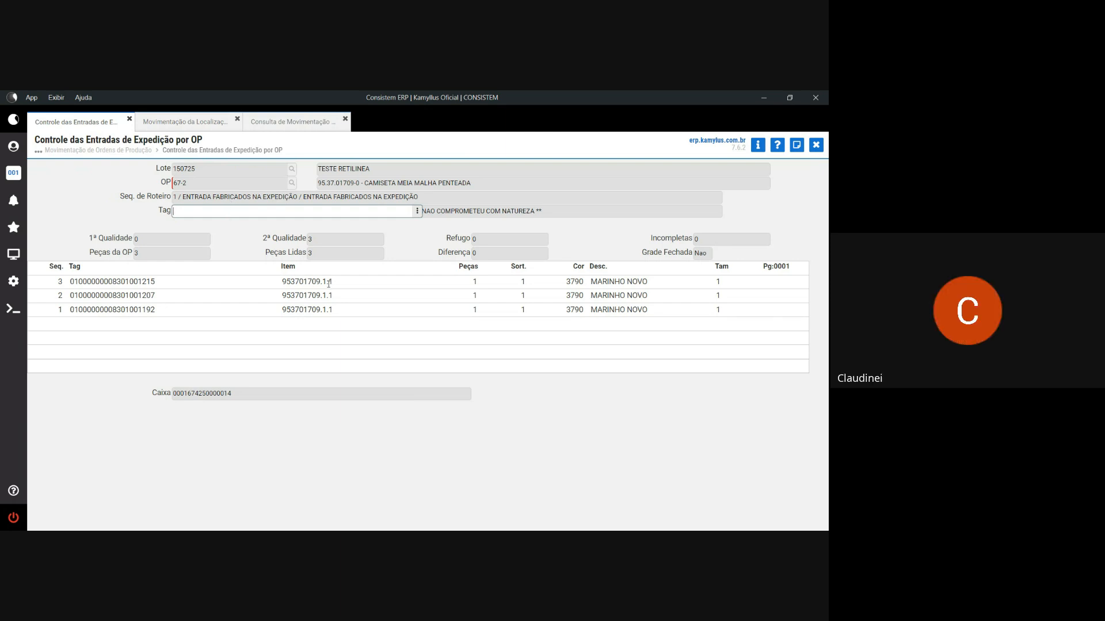
double_click(284, 280)
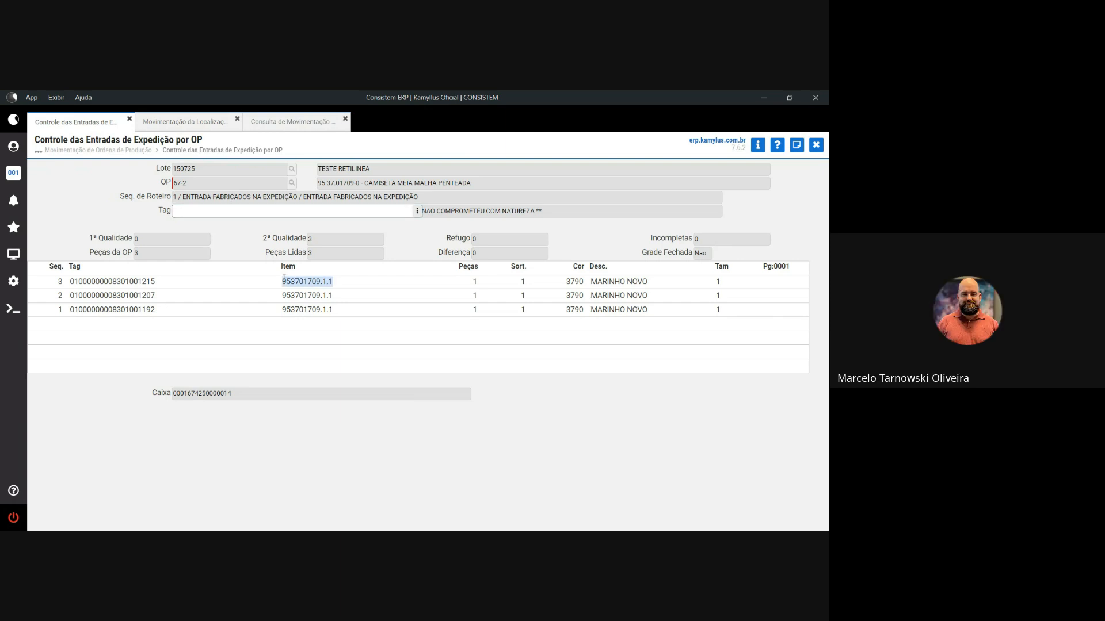
left_click(288, 122)
- Query item 83 for 08/08/2025 under nature 192 PEÇAS SEGUNDA QUAL, then return to Controle
type("83")
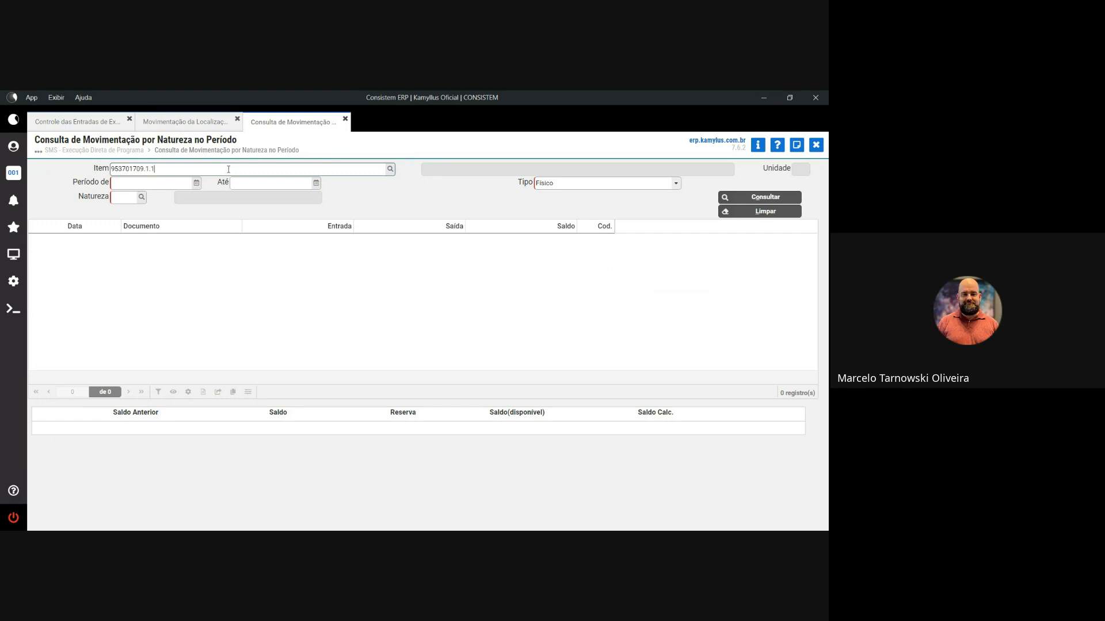
key("Tab")
key("BackSpace")
key("Tab")
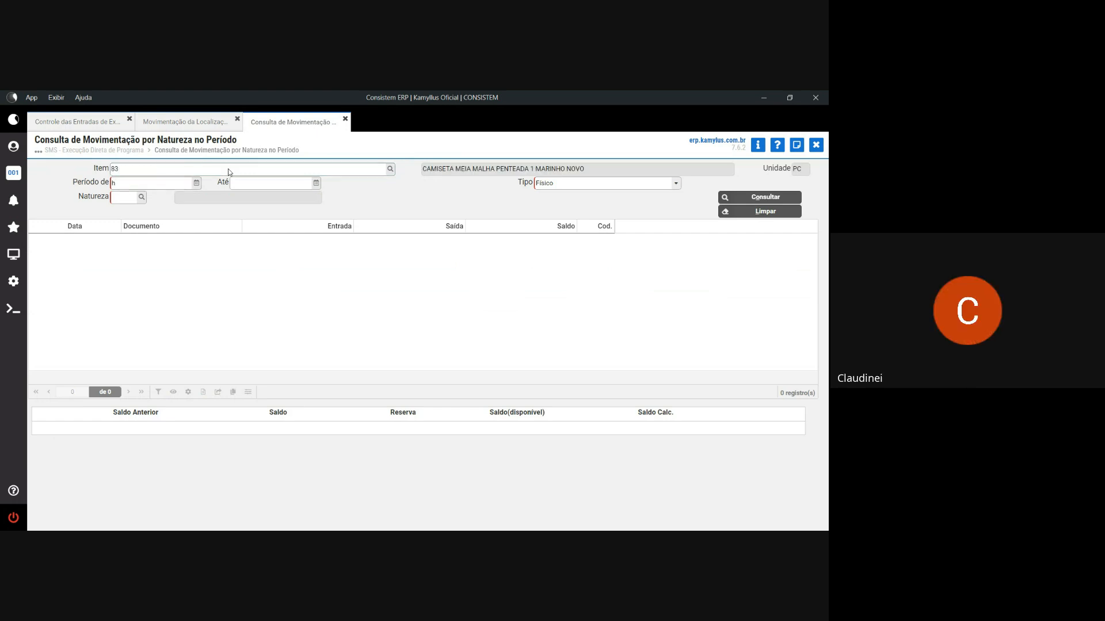
key("Tab")
left_click(141, 198)
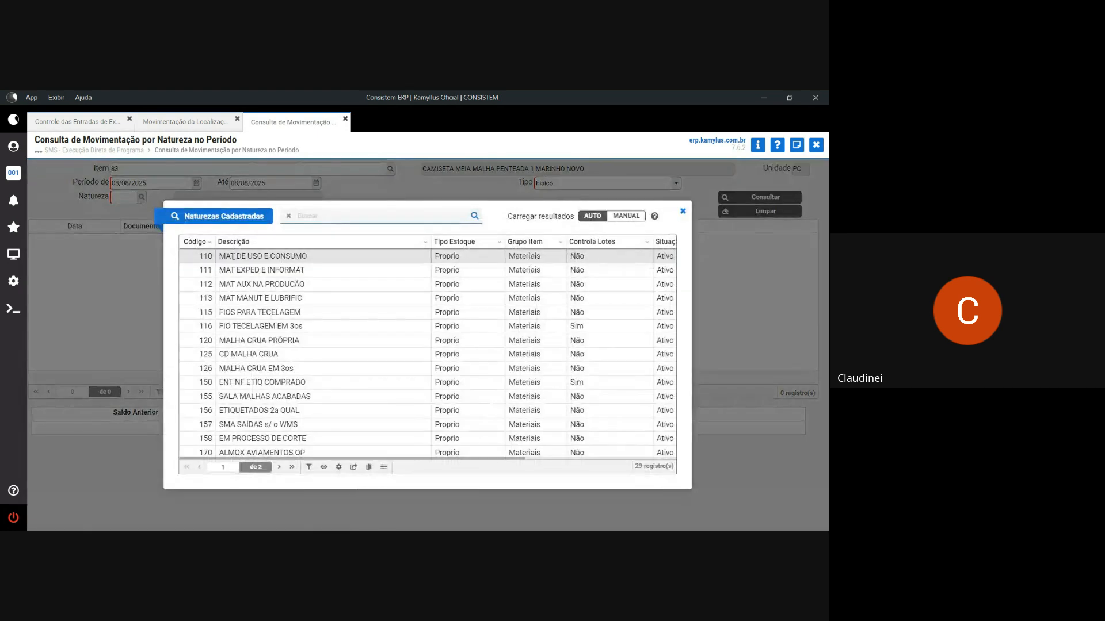
left_click(292, 467)
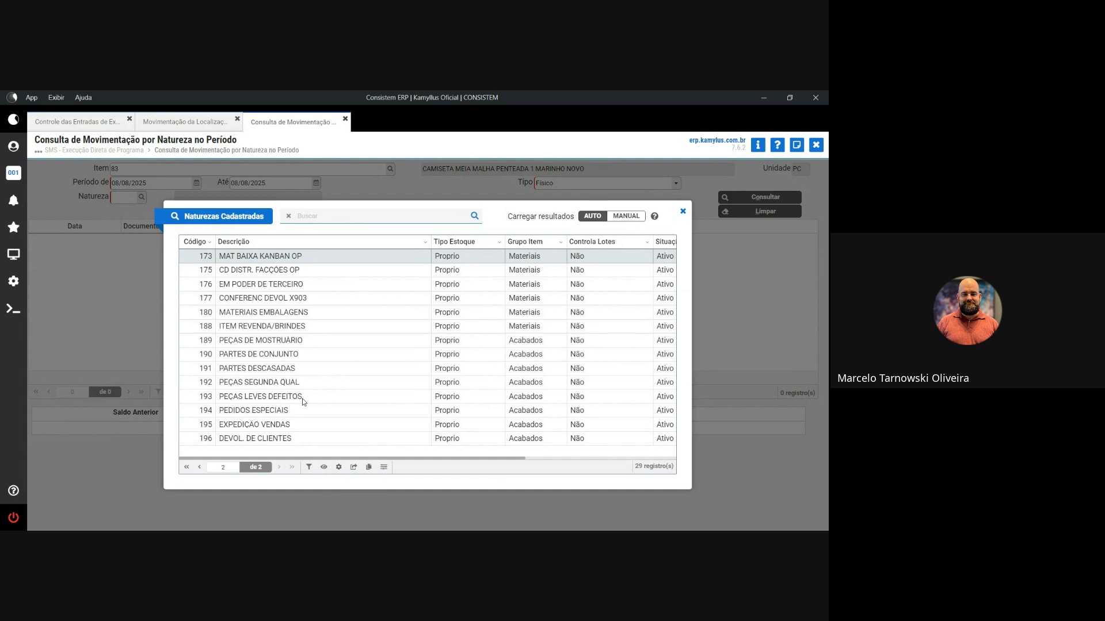
left_click(281, 383)
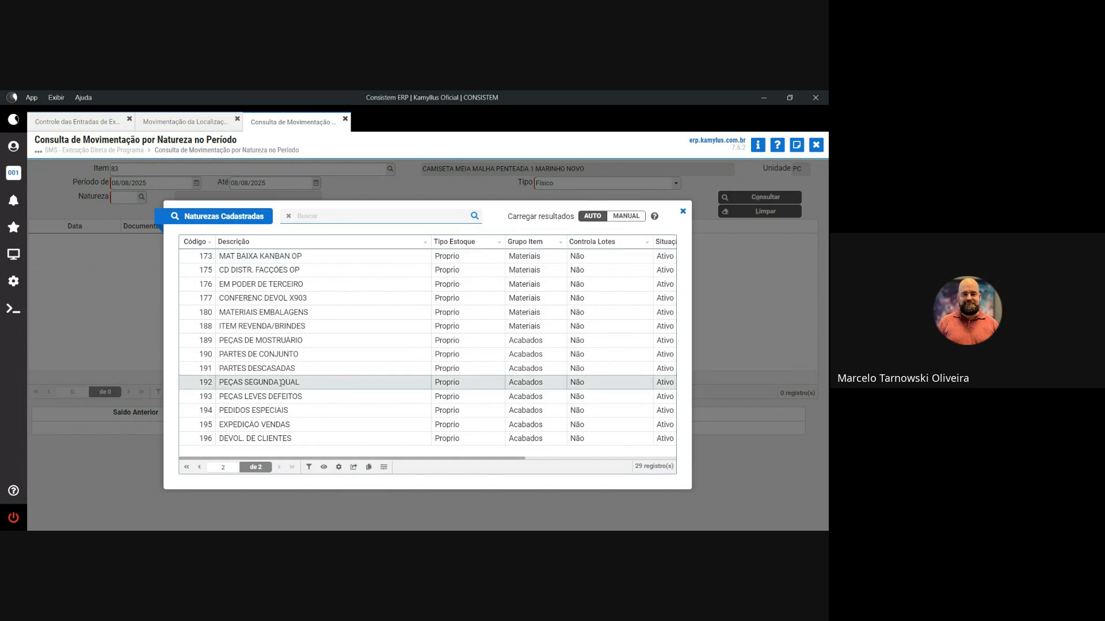
double_click(281, 382)
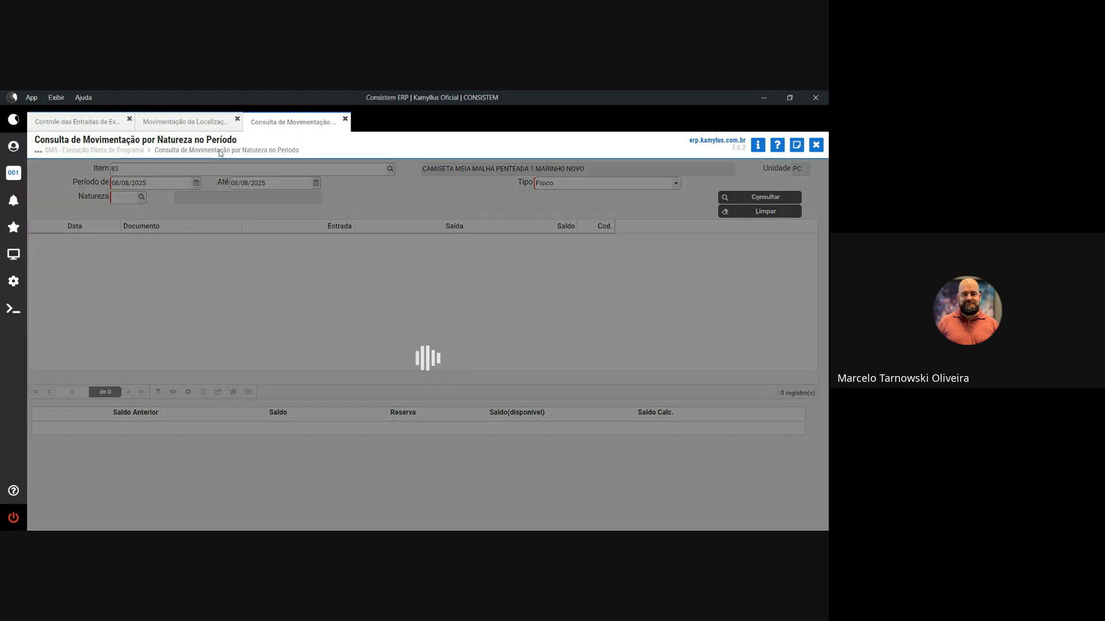
left_click(70, 122)
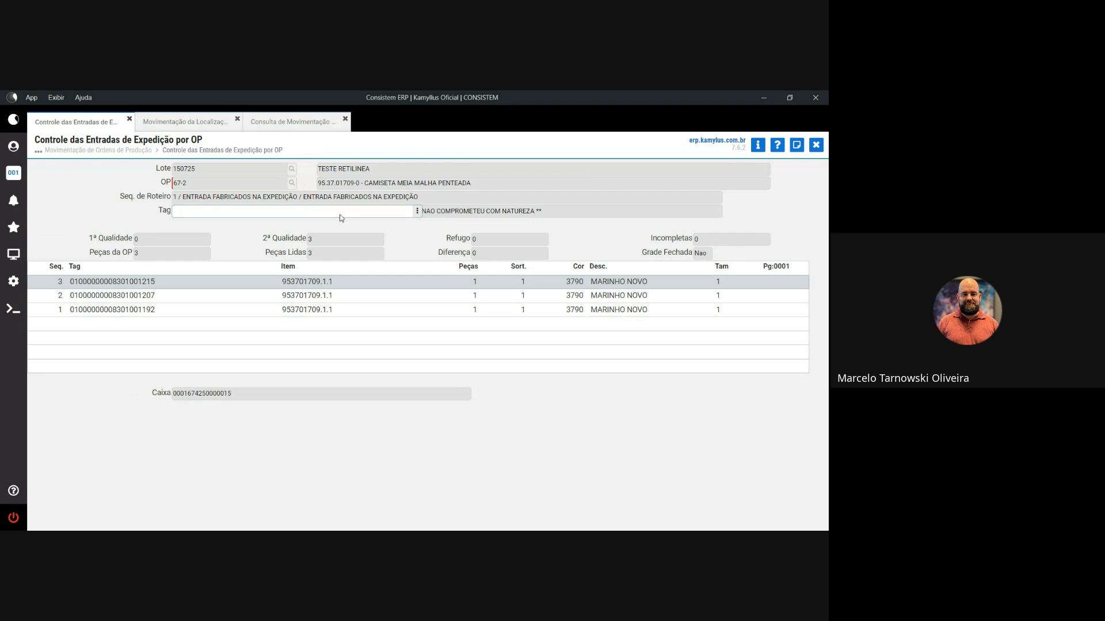
- Close OP 67-2's entry control with printing, dismiss the printer warning, and reload OP 67-2
key("Escape")
key("Return")
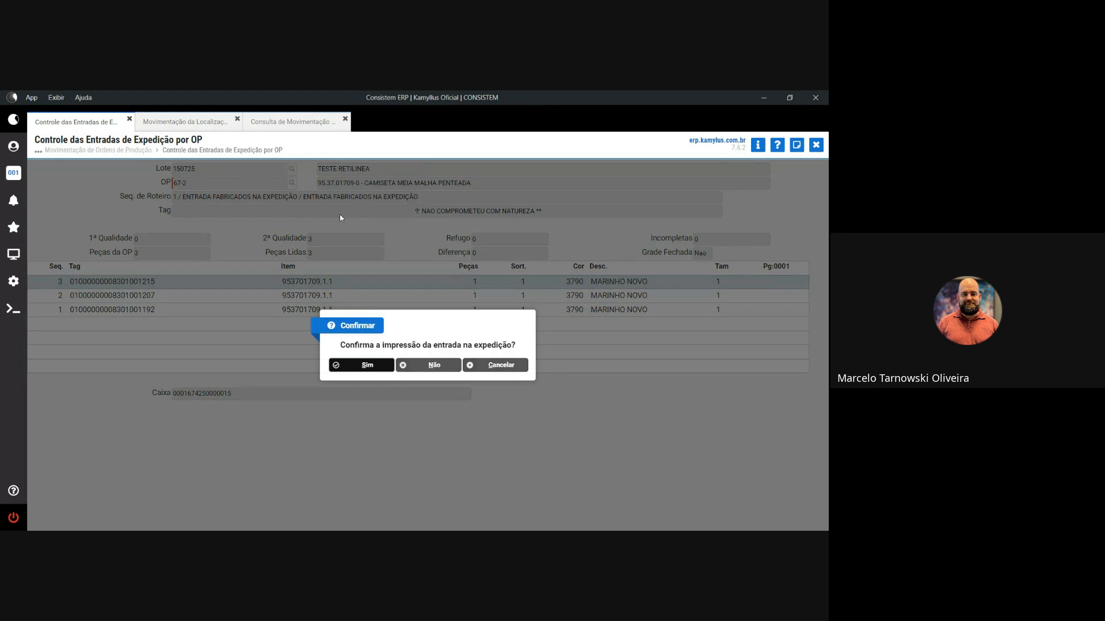
key("Return")
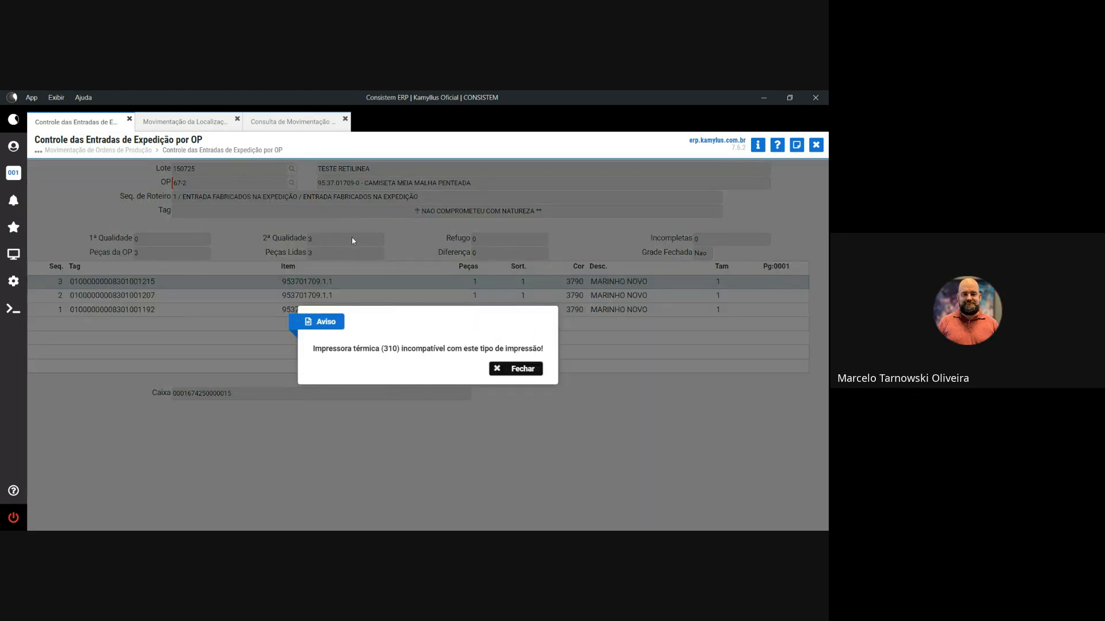
left_click(509, 374)
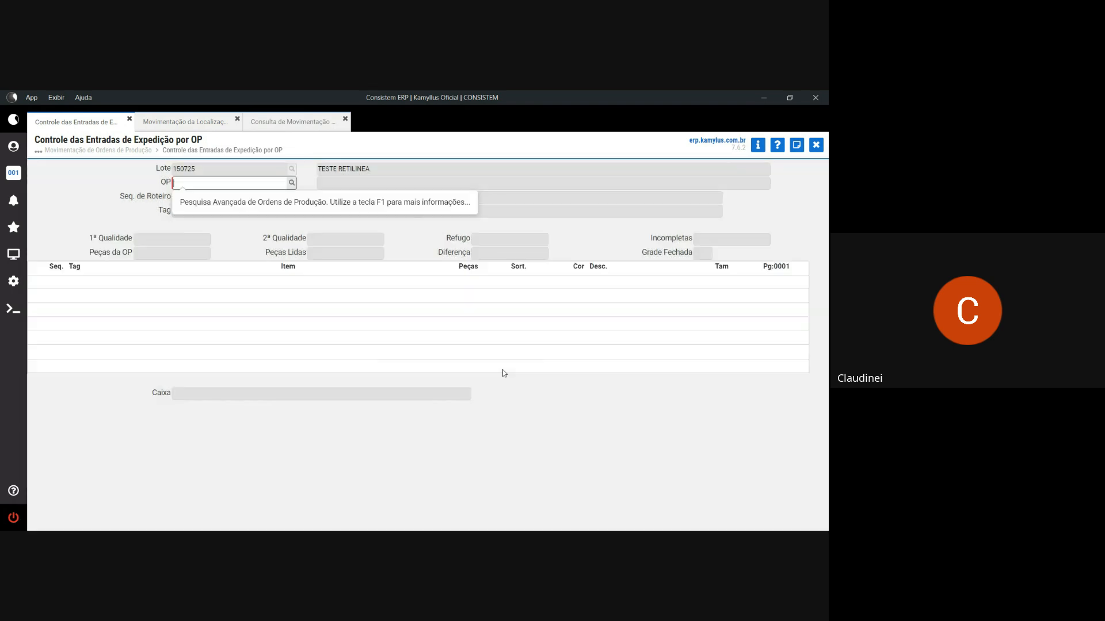
type("67")
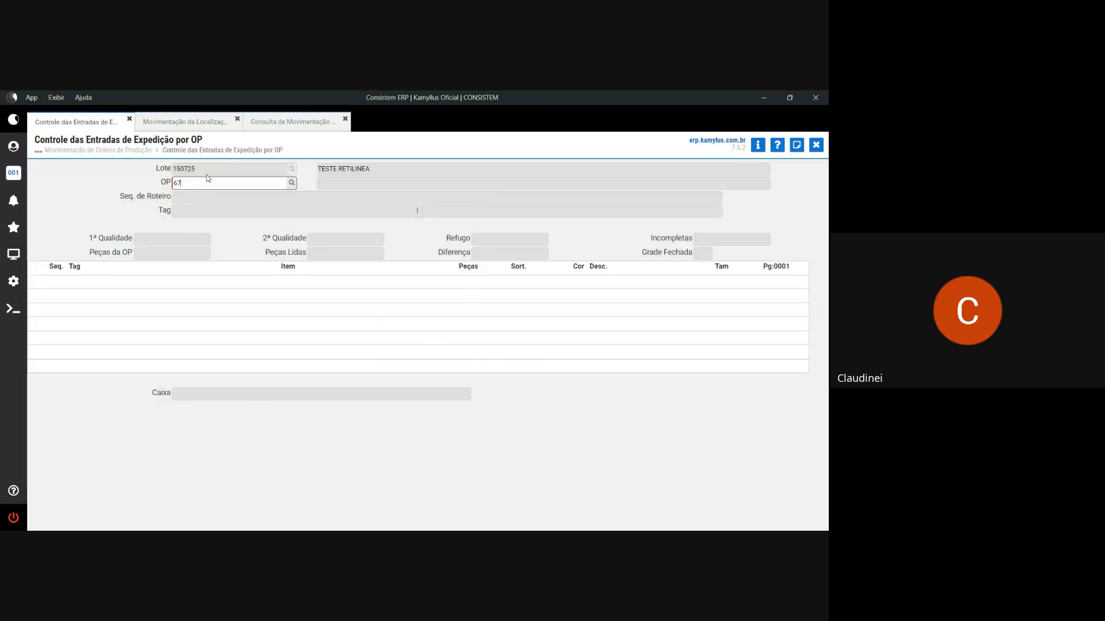
type("-2")
key("Return")
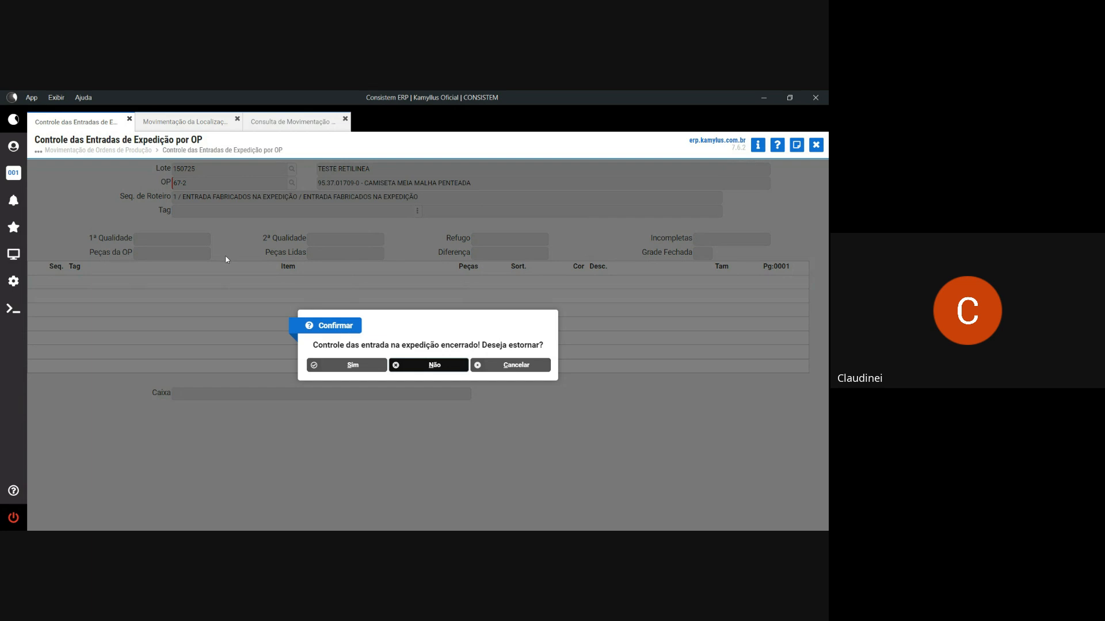
- Agree to reverse the closed control and authorise it with the user's login and password
left_click(374, 366)
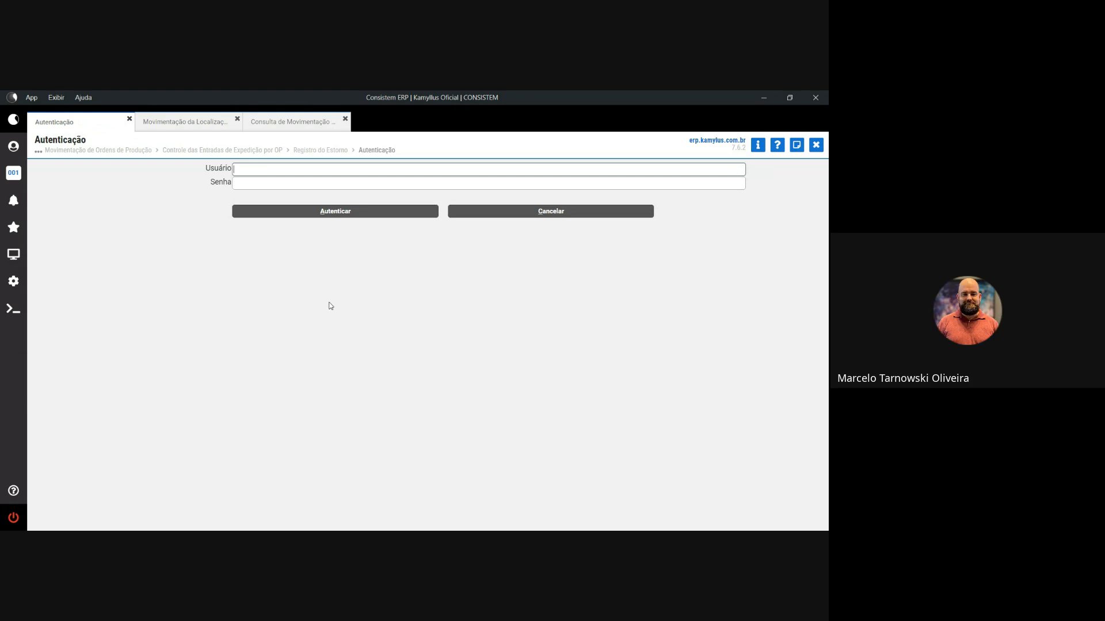
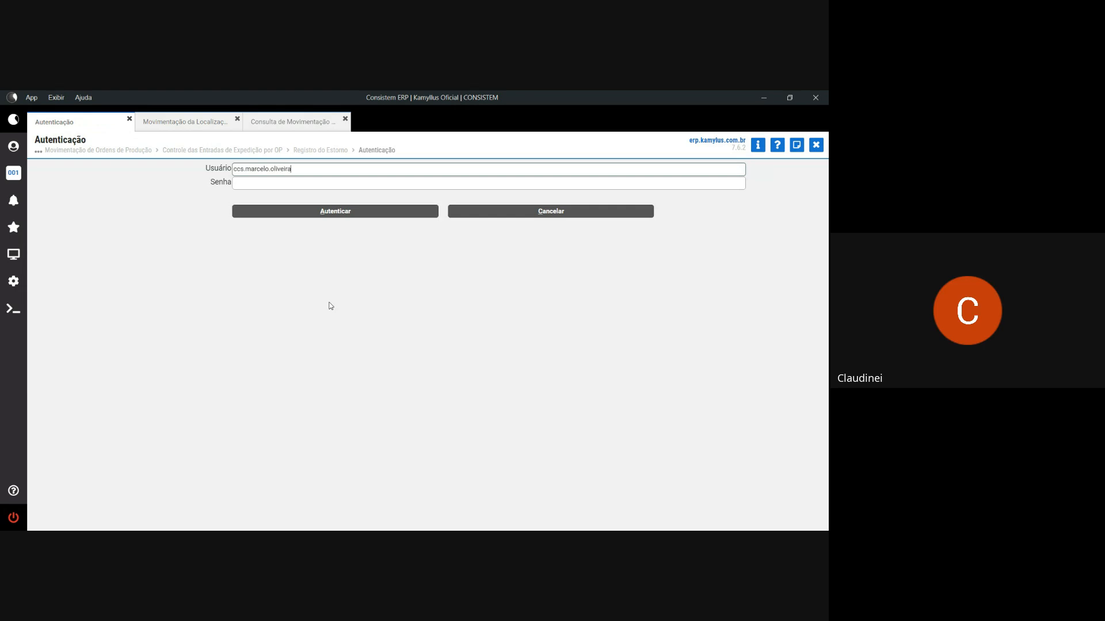
key("Tab")
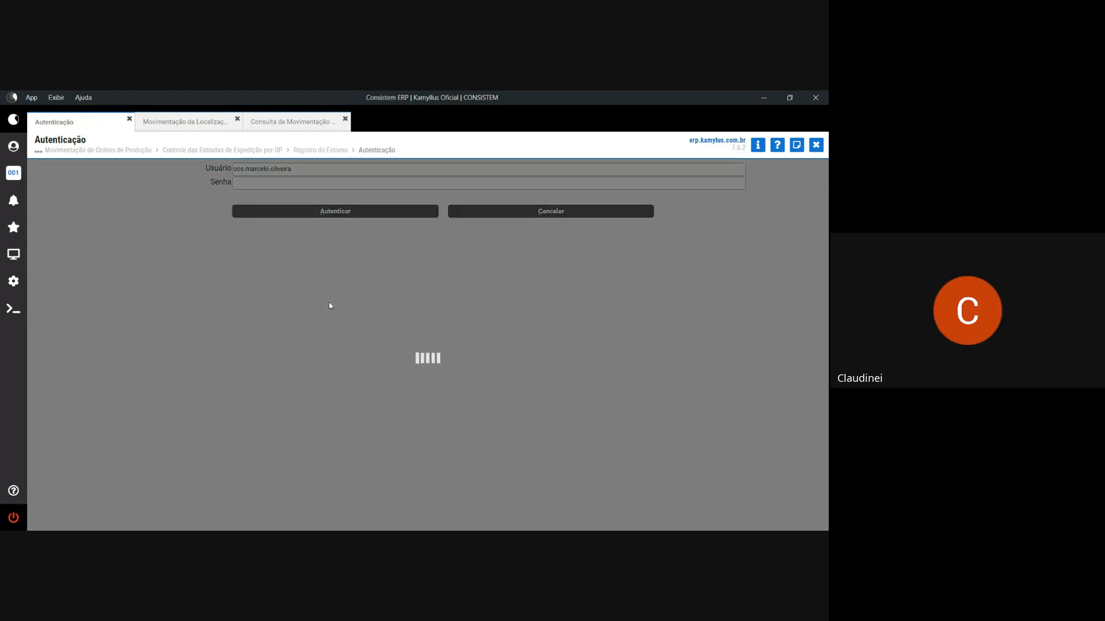
type("•")
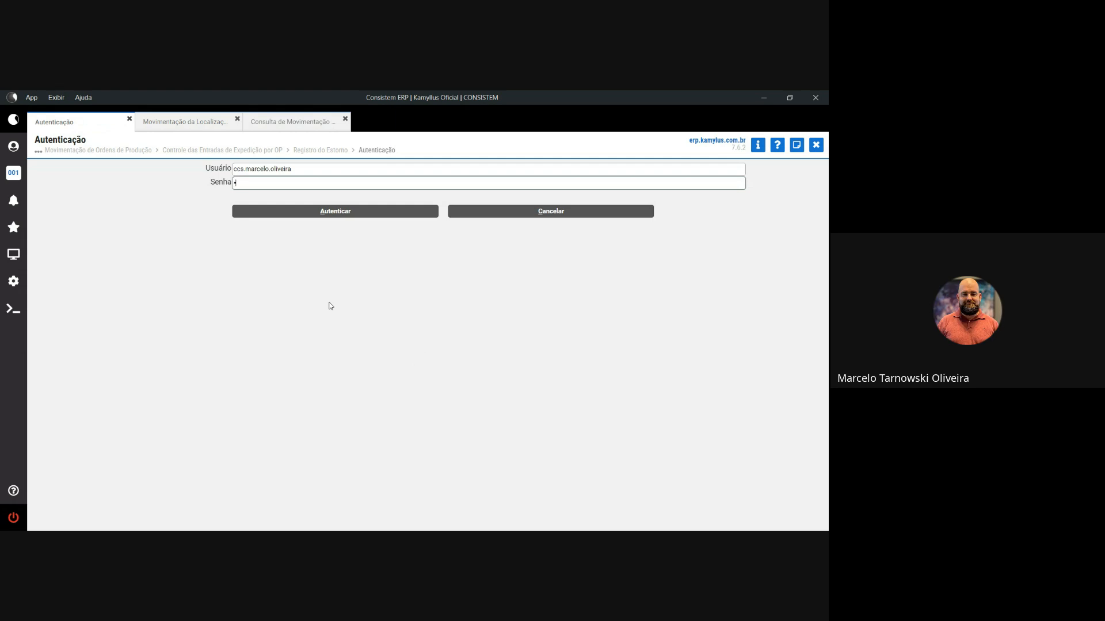
type("•••••••••")
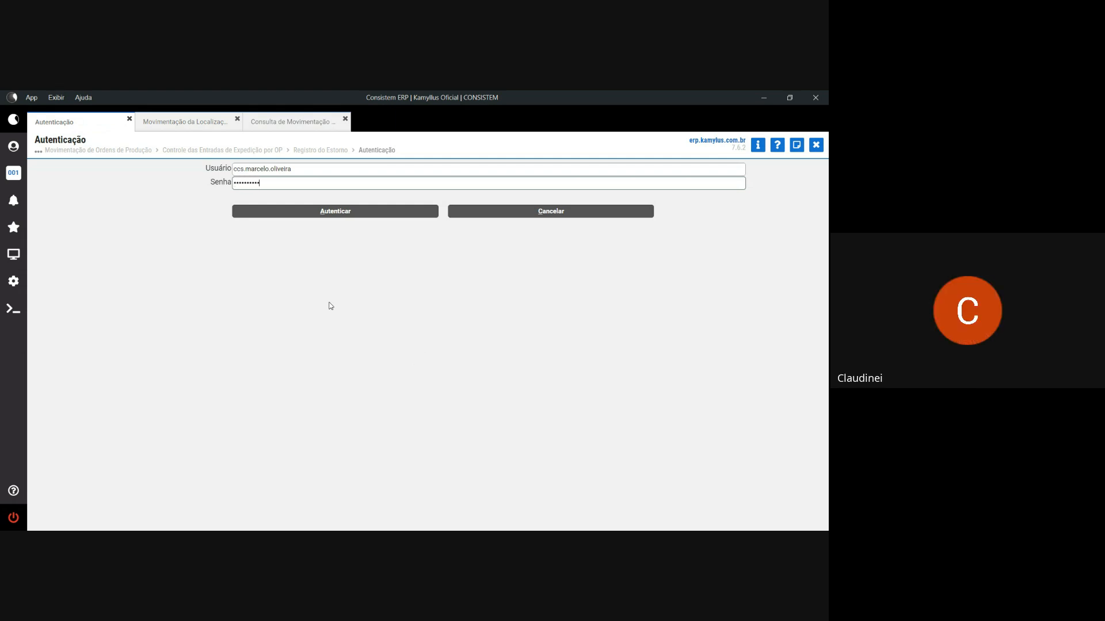
key("Tab")
left_click(327, 212)
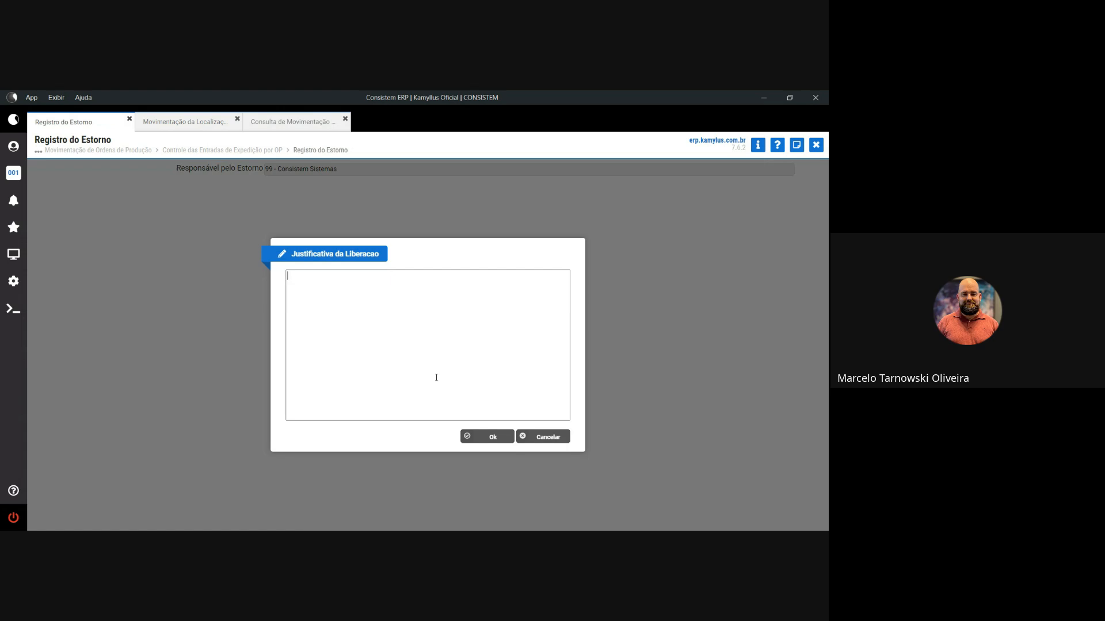
- Give the reversal the justification 'teste' and confirm registering it
type("teste")
left_click(506, 439)
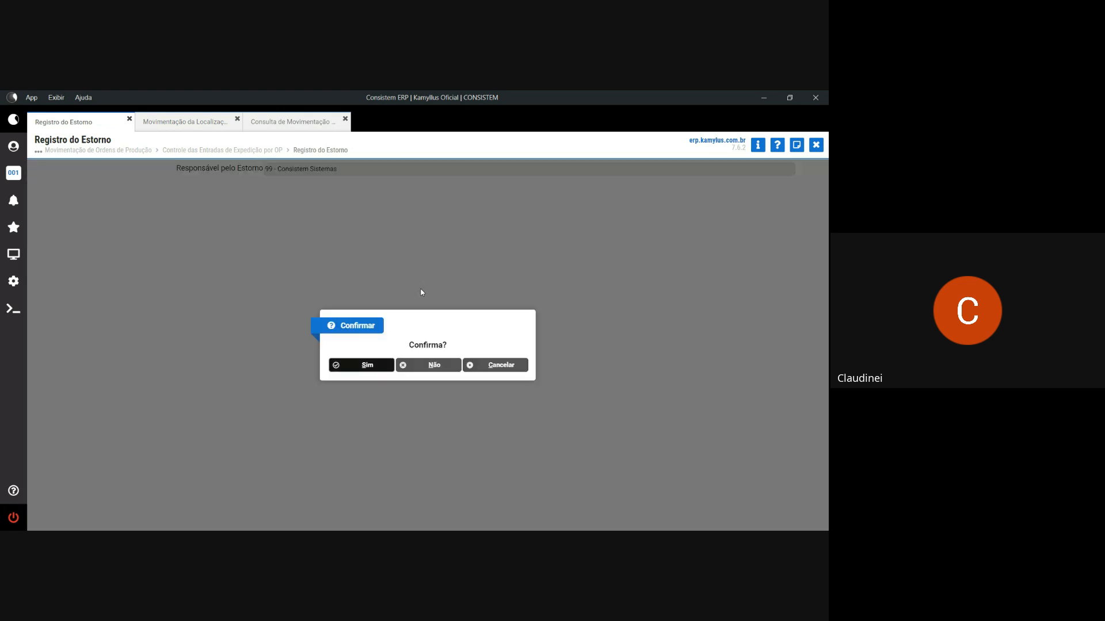
left_click(367, 367)
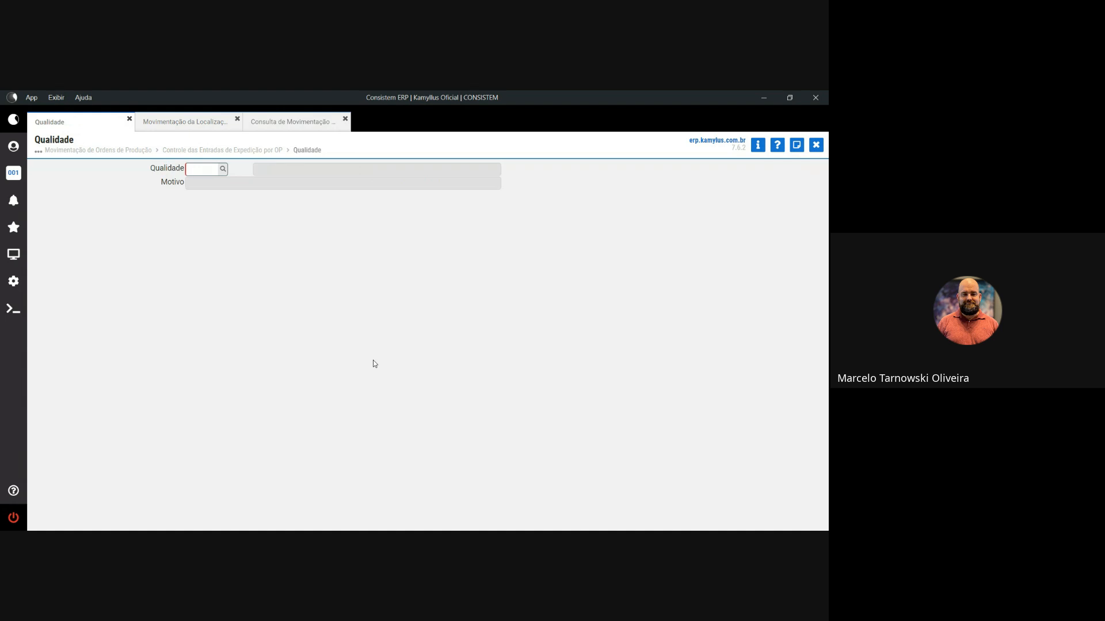
- Set the piece to quality 2 with reason ALIMENTAÇÃO NEGATIVA and confirm
type("2")
key("Tab")
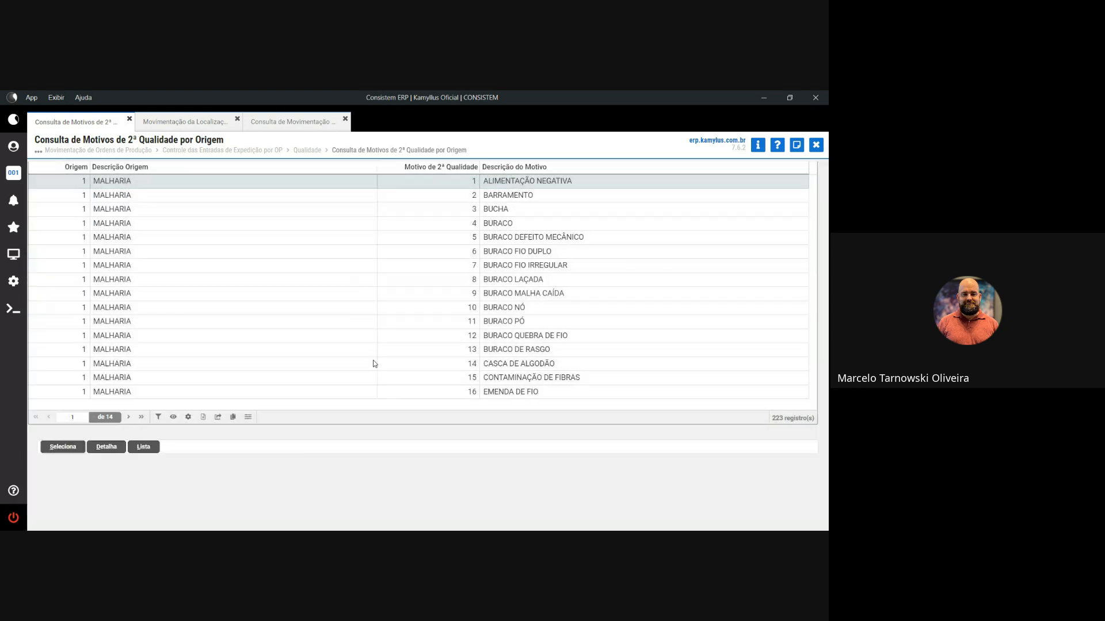
key("Return")
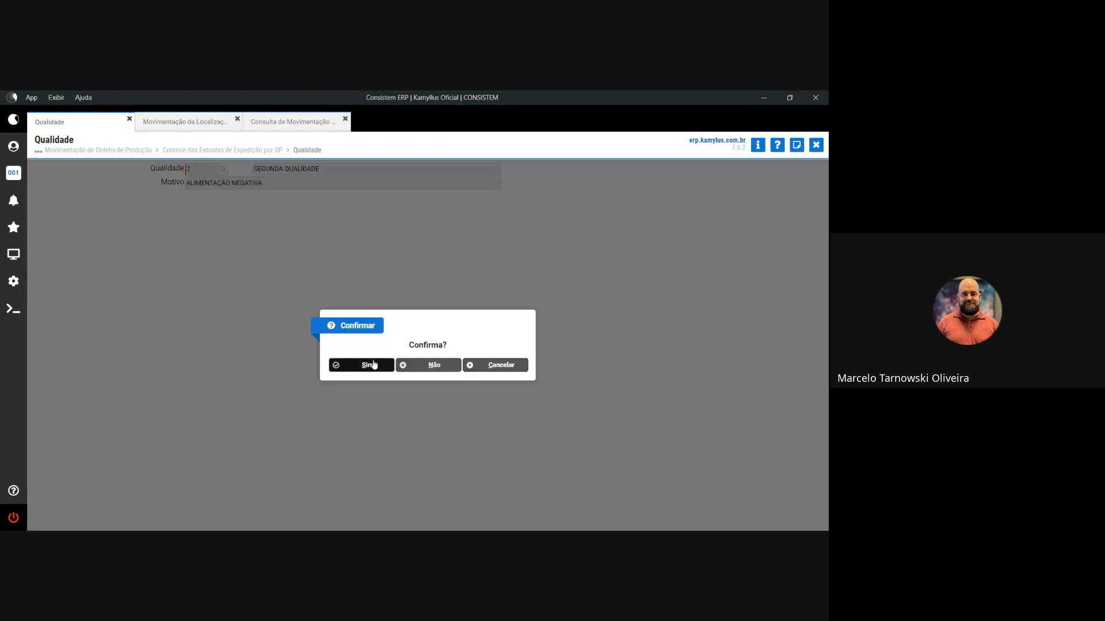
key("Return")
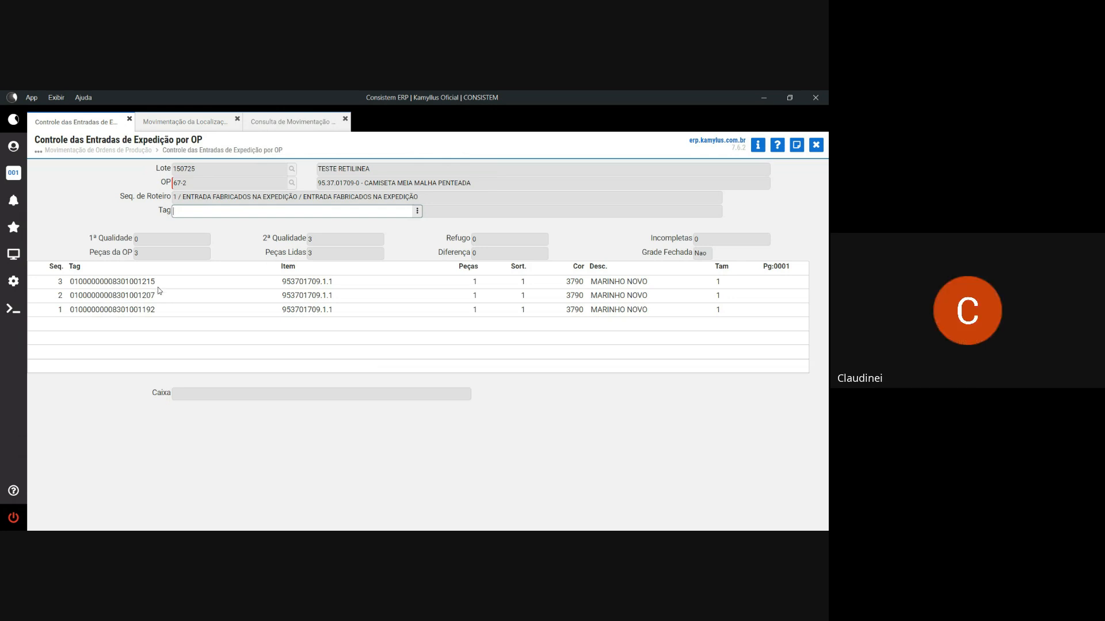
- Open the Cancelar/Encerrar options for OP 67-2's 3-of-3 second-quality reading
key("Return")
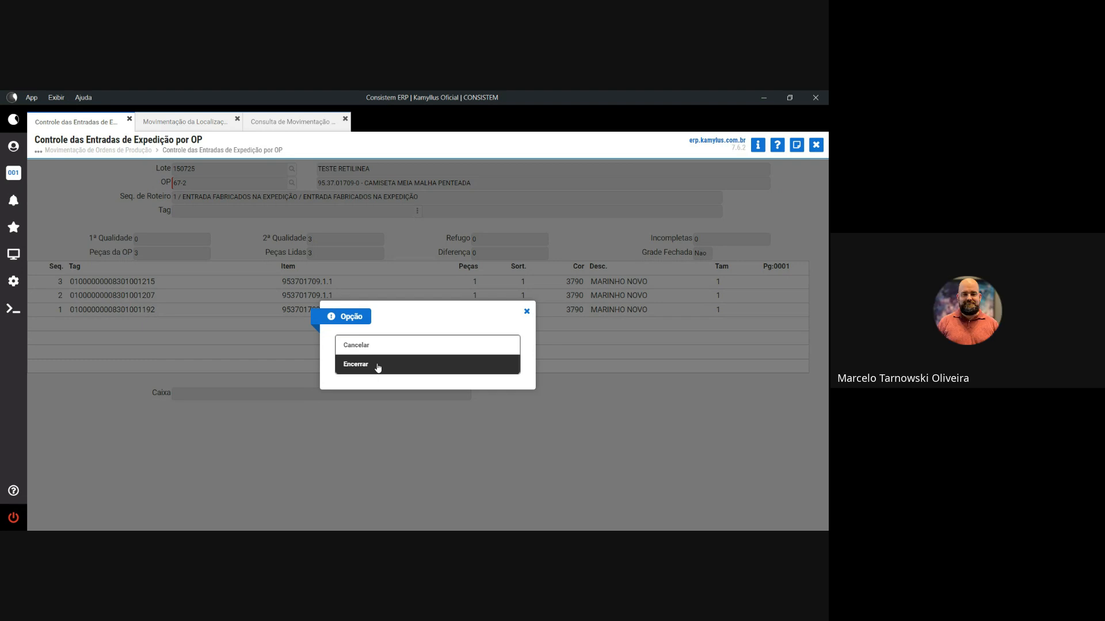
left_click(527, 313)
left_click_drag(156, 311, 71, 311)
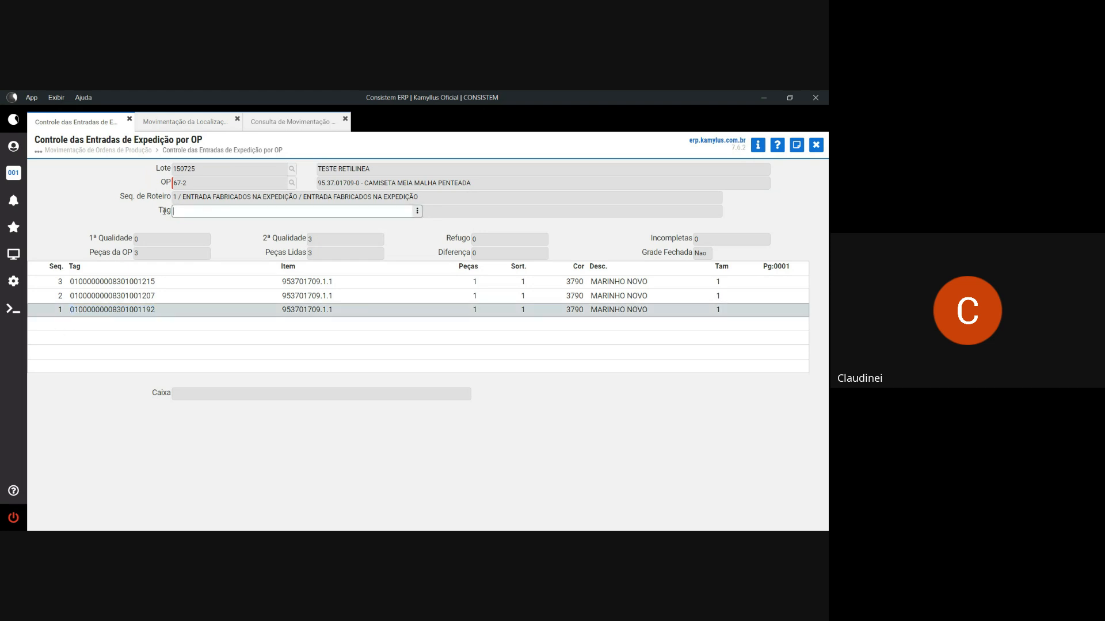
key("ctrl+v")
key("Return")
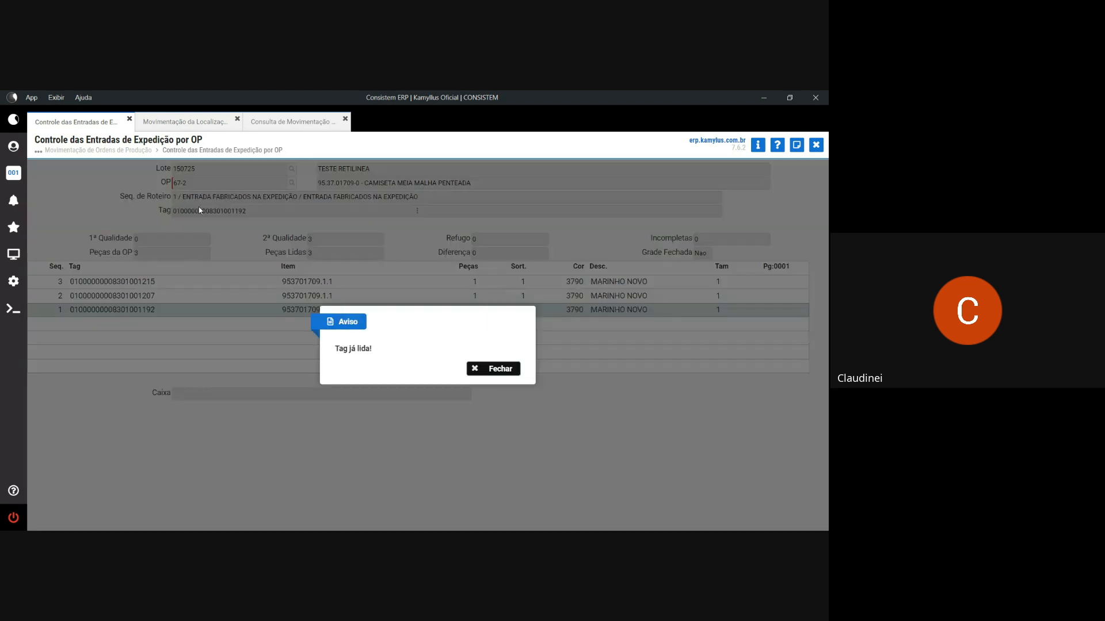
left_click(506, 369)
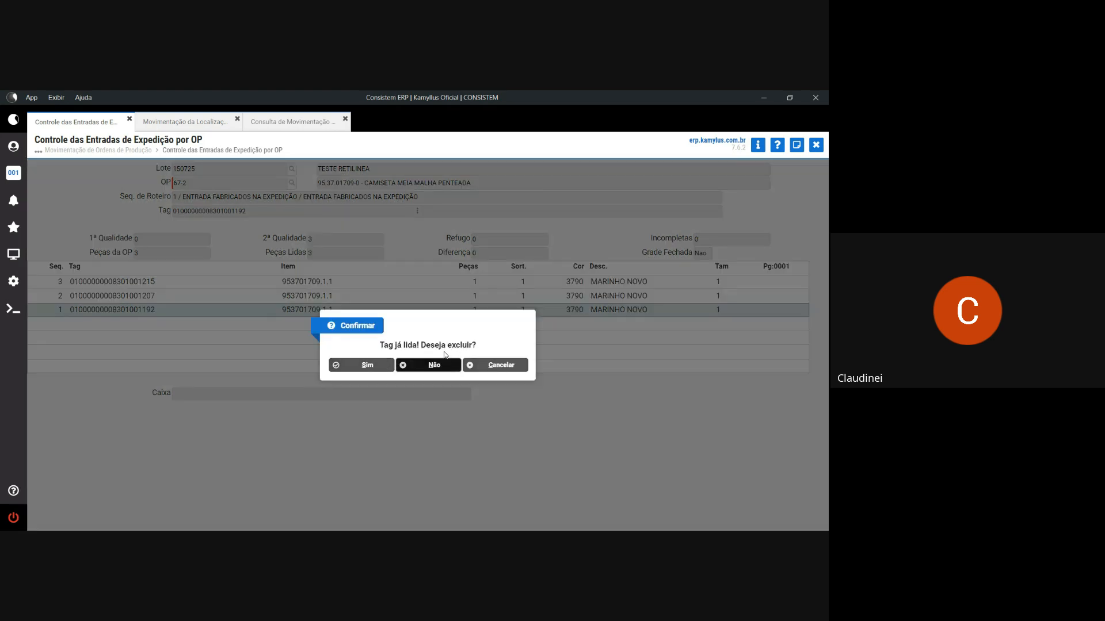
left_click(363, 365)
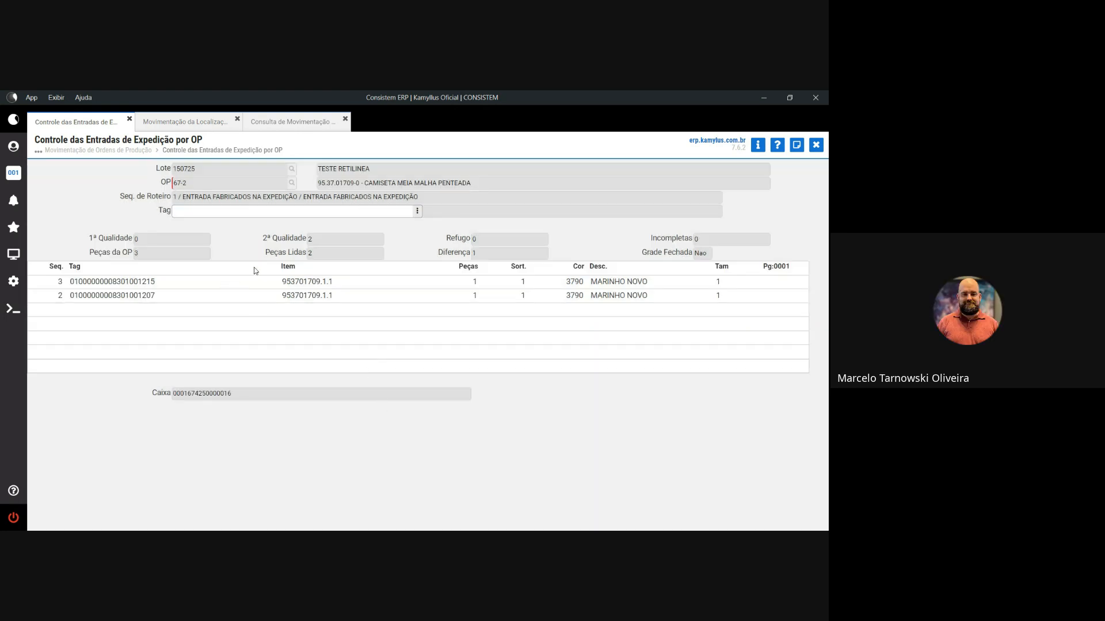
key("Return")
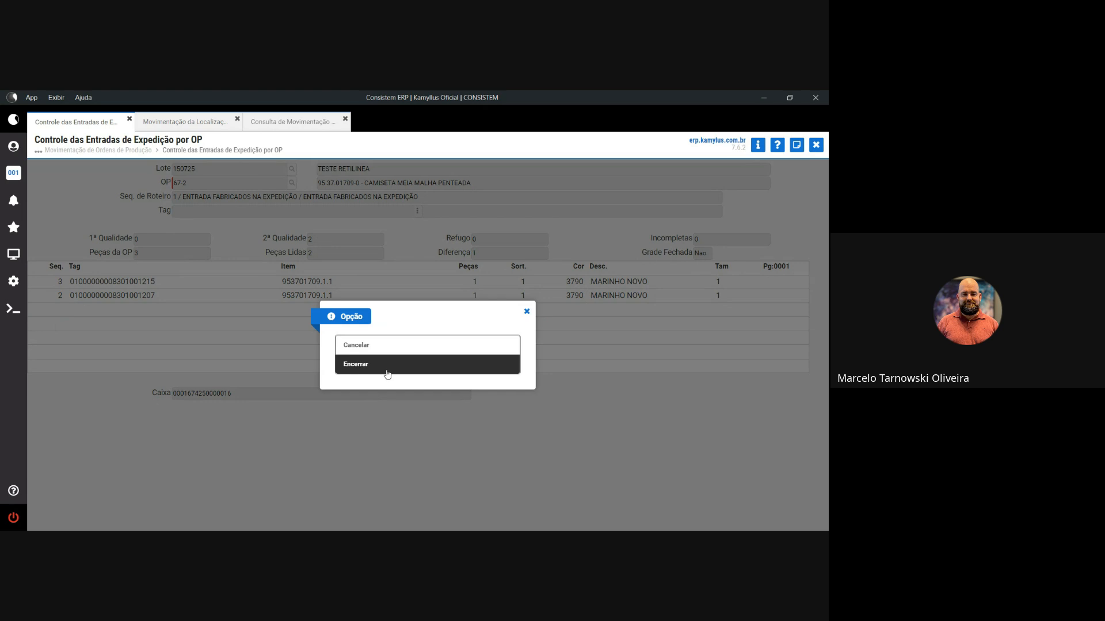
left_click(527, 311)
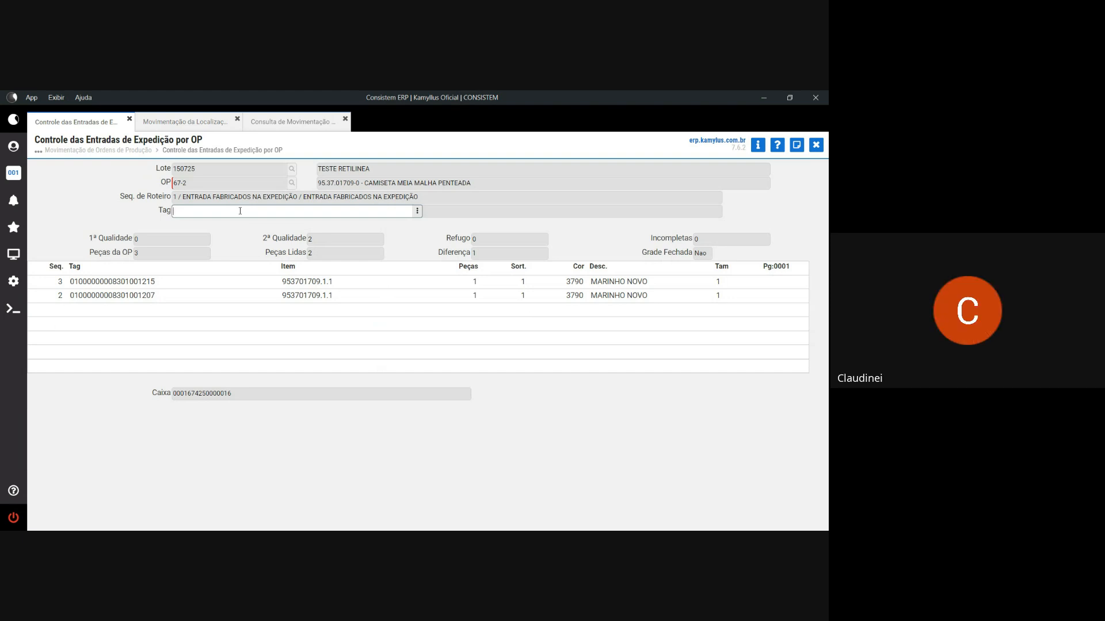
- Reload OP 67-2 and set the quality to 1, confirming the choice
key("shift+Tab")
type("67-2")
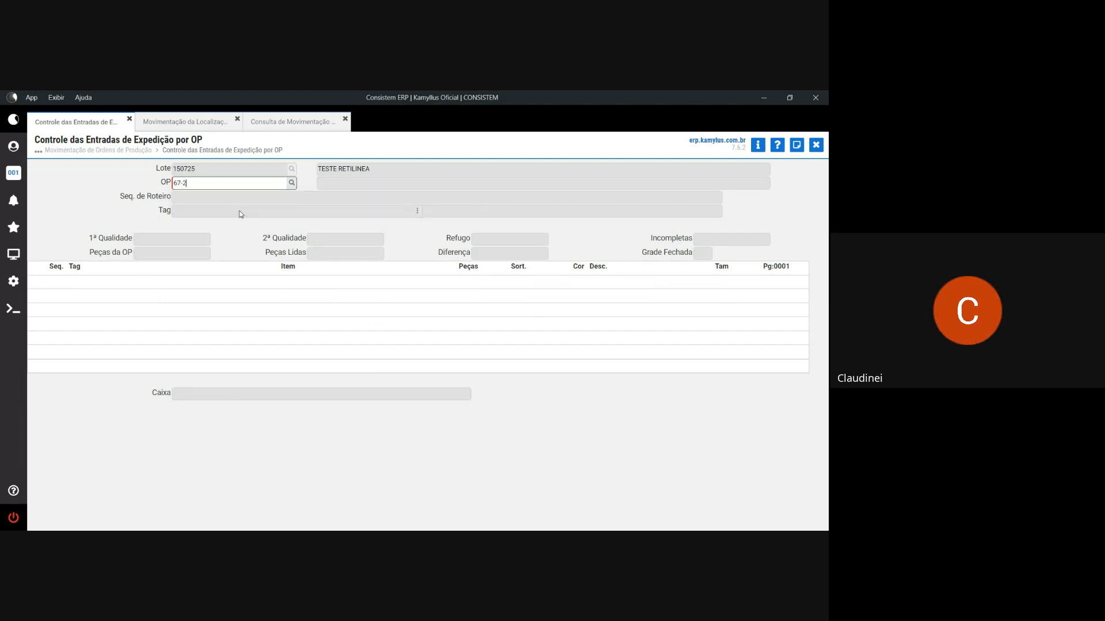
key("Return")
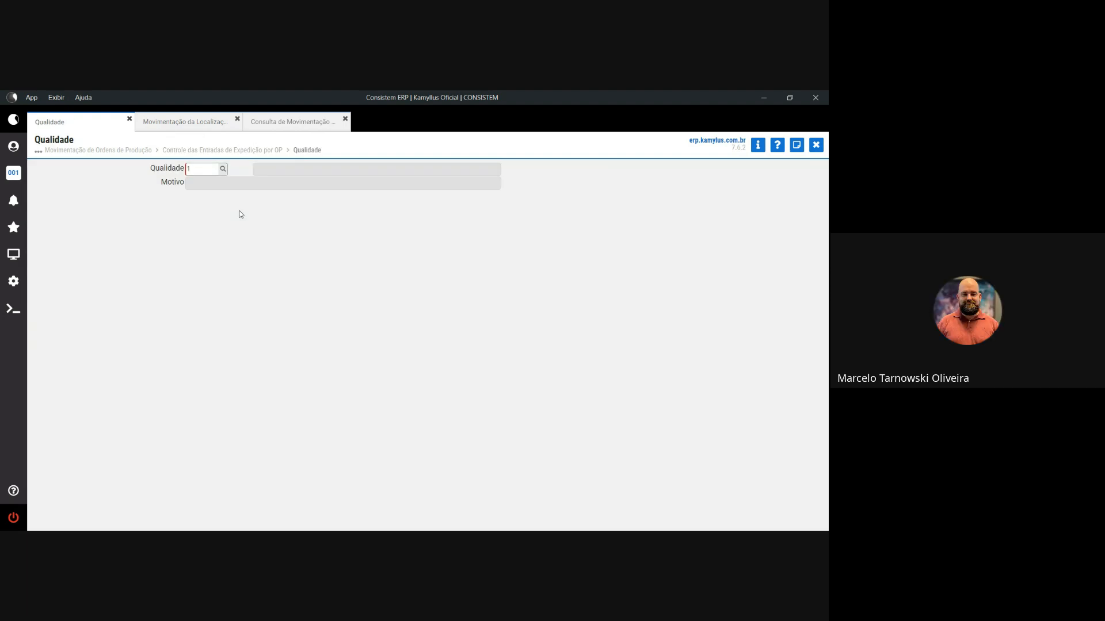
type("1")
key("Return")
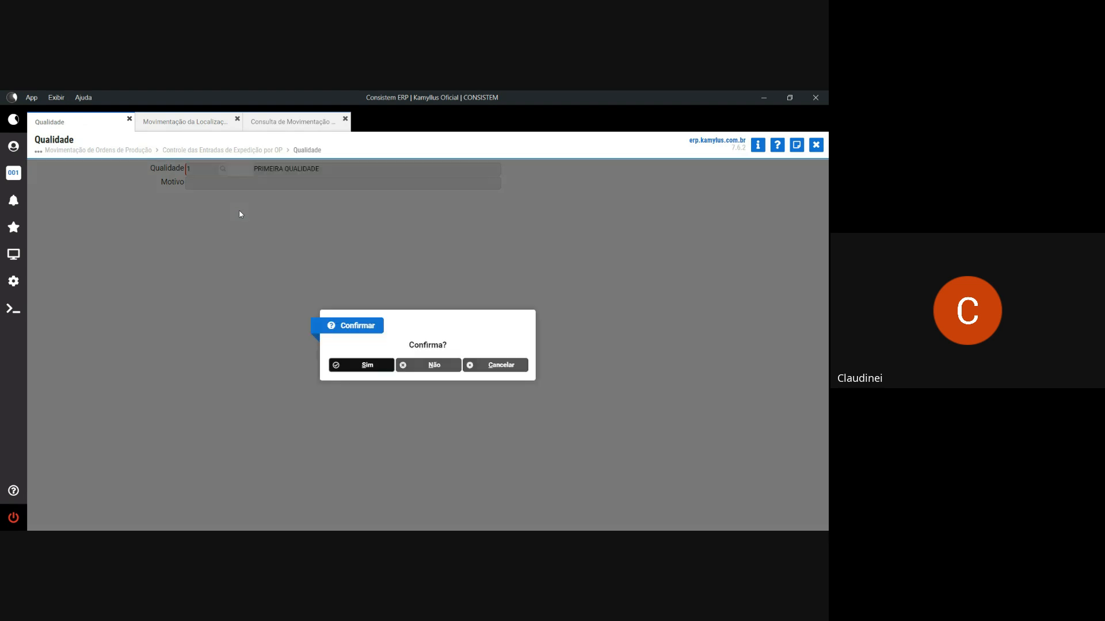
key("Return")
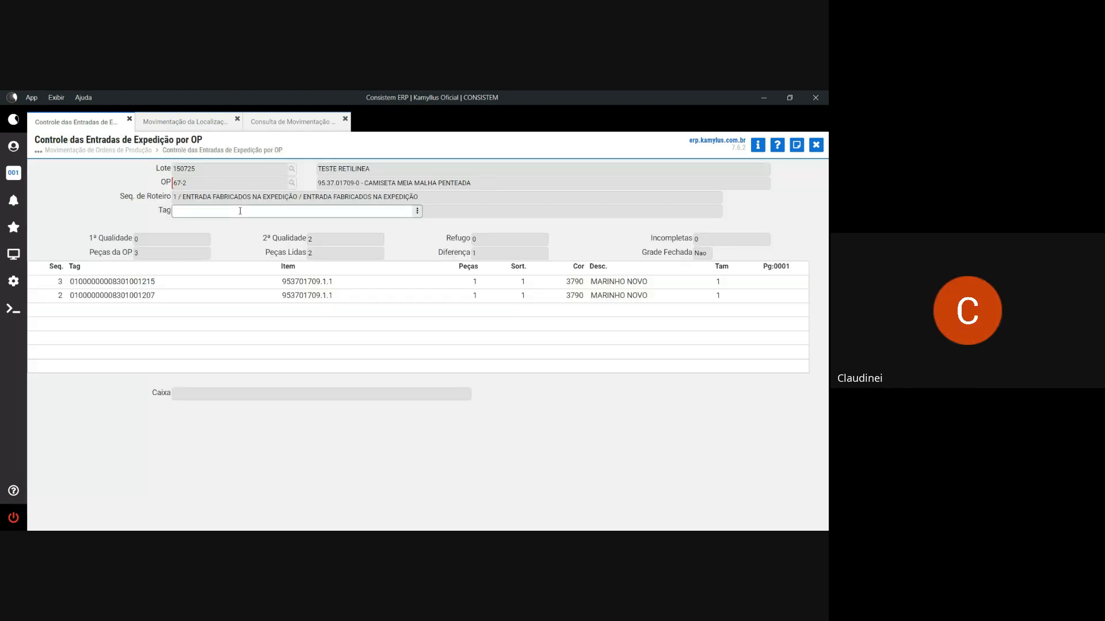
type("01000000008301001182")
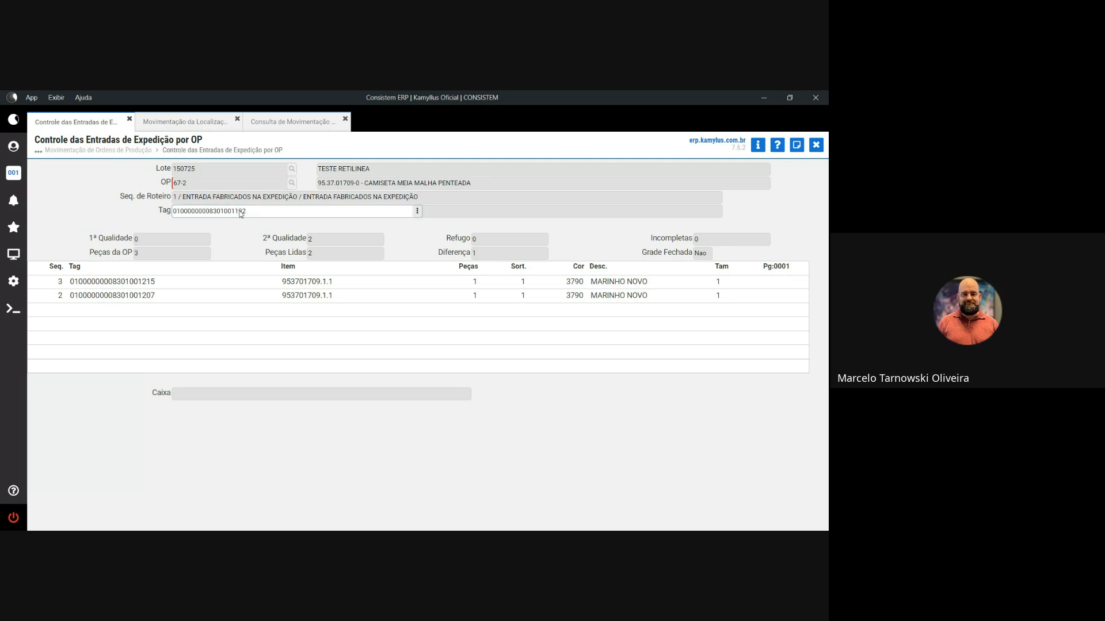
key("Return")
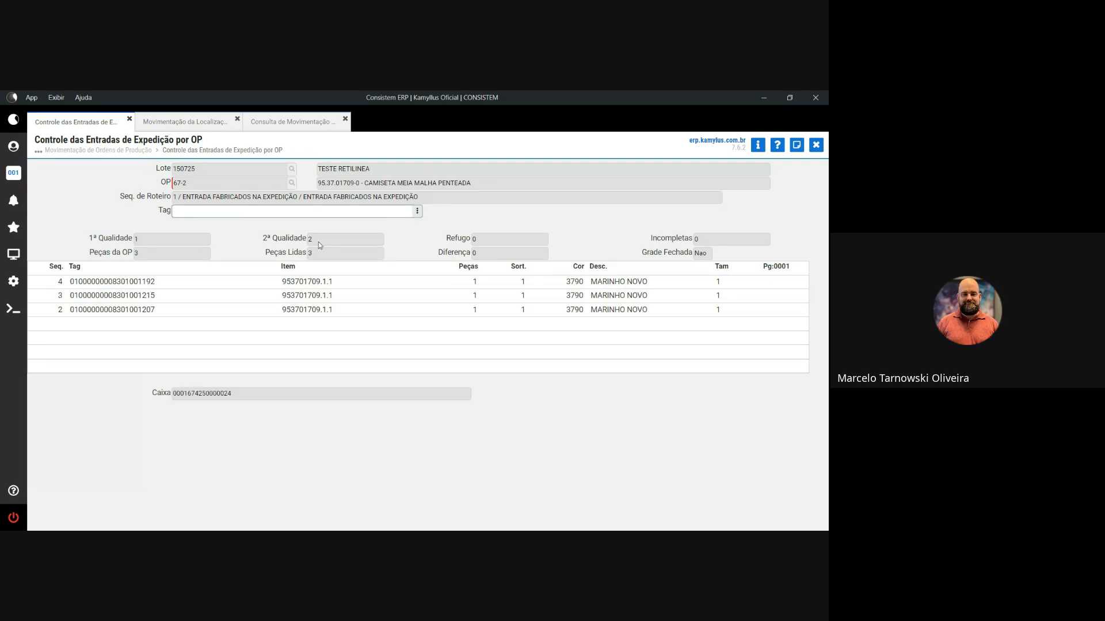
left_click(319, 240)
left_click(137, 241)
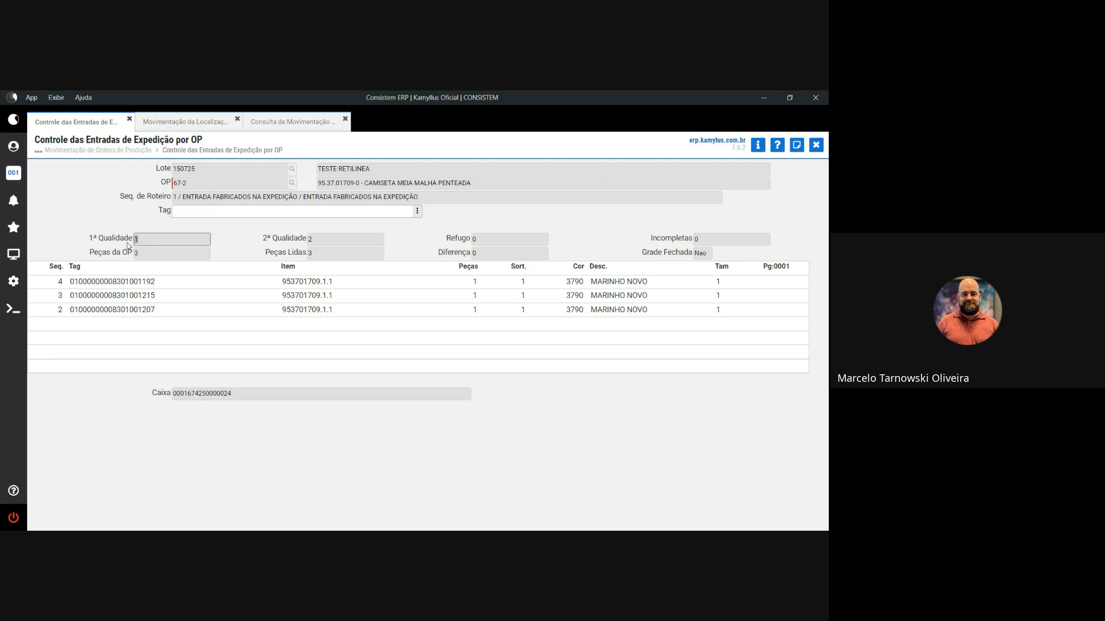
left_click(197, 211)
key("Return")
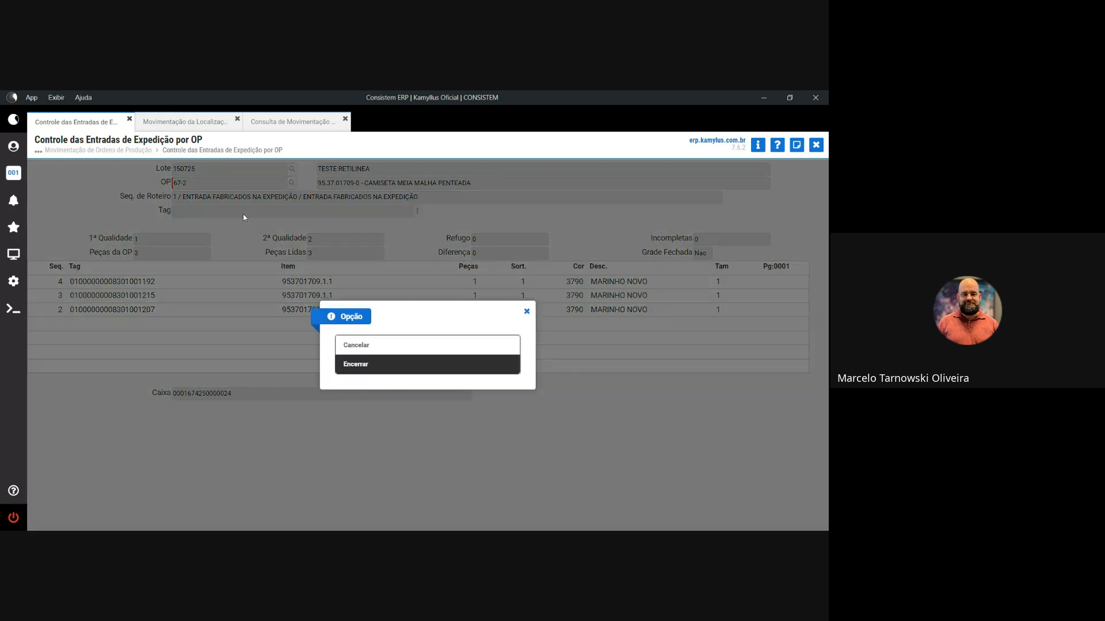
key("Return")
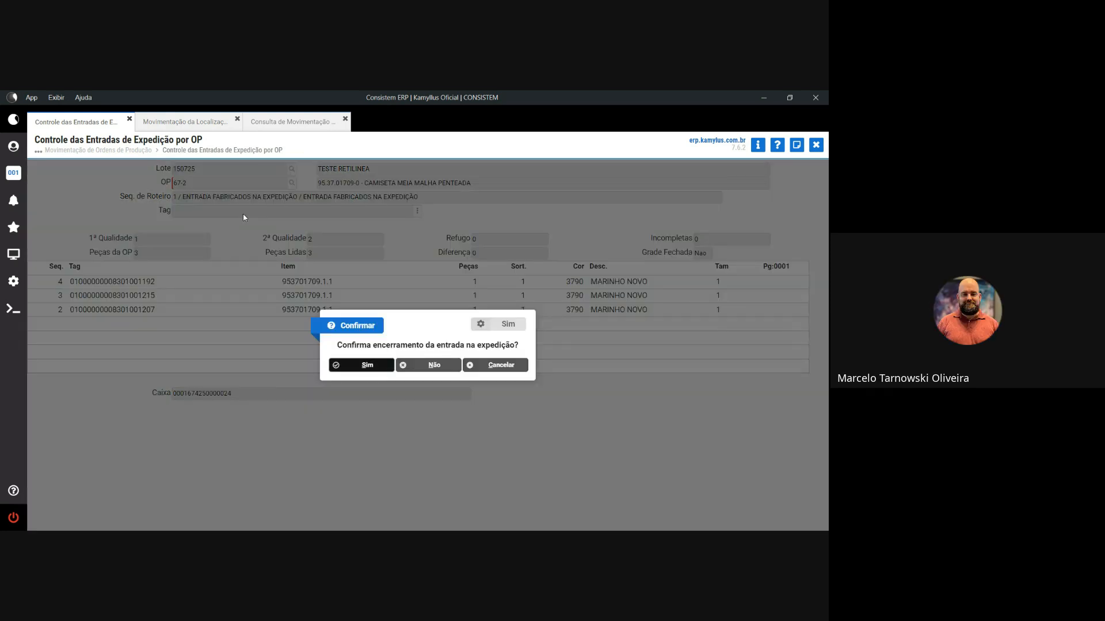
key("Return")
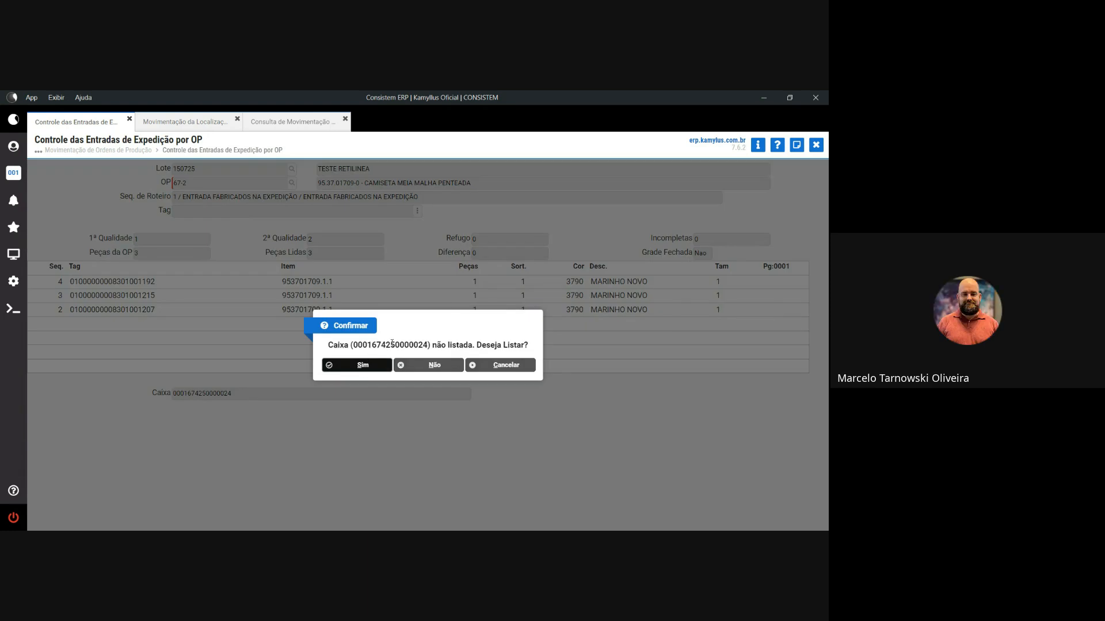
left_click(353, 367)
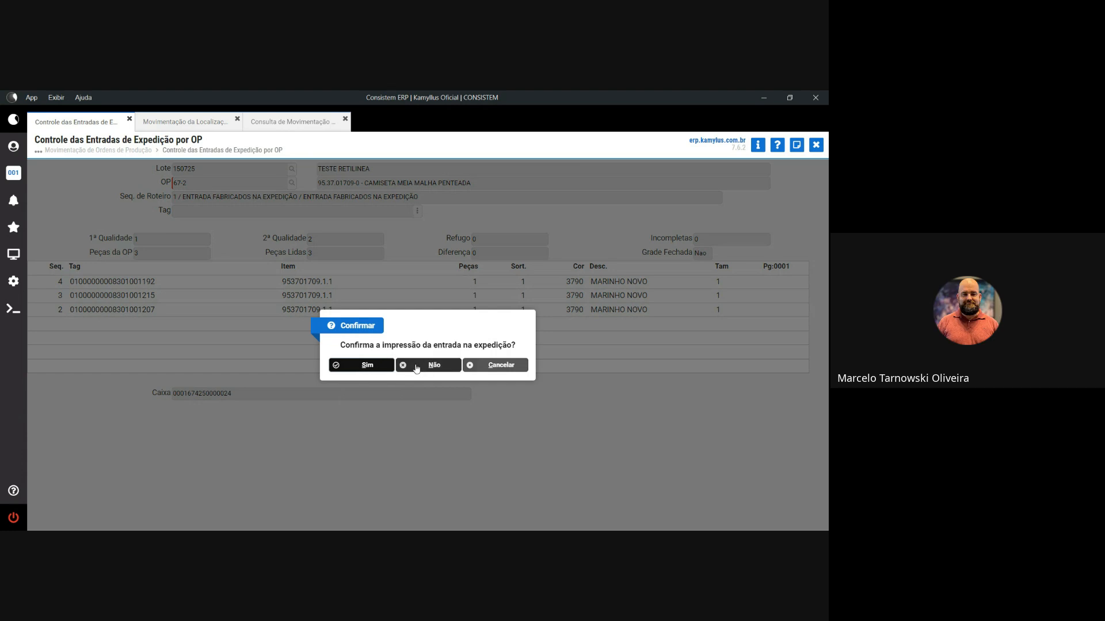
- Set Pdf as the profile's print device, confirm printing, and dismiss both printer warnings
left_click(14, 146)
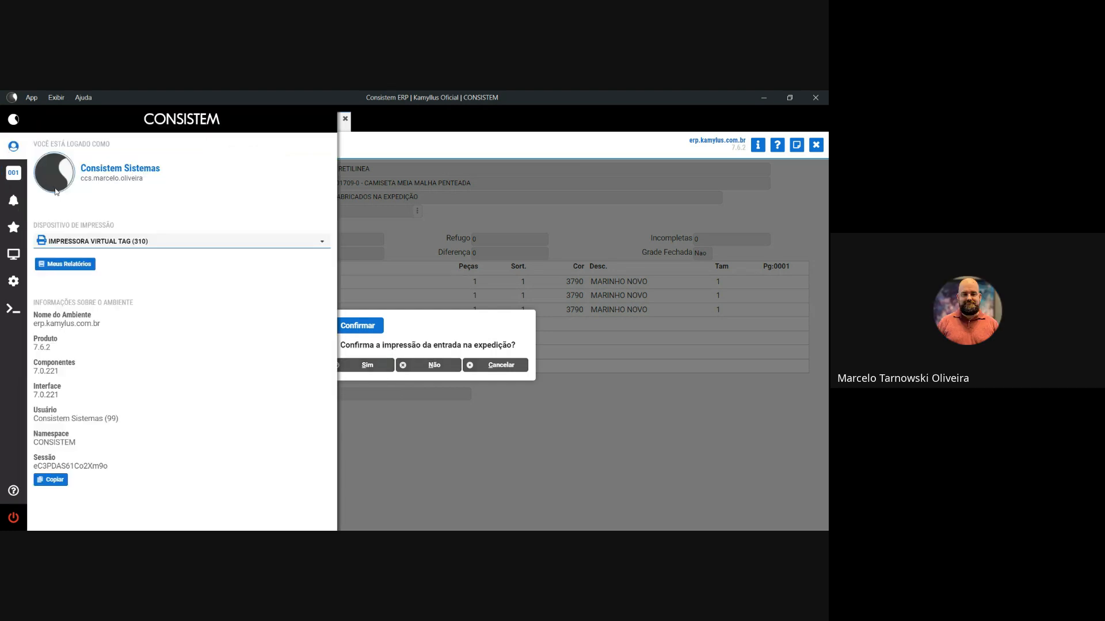
left_click(80, 241)
left_click(75, 262)
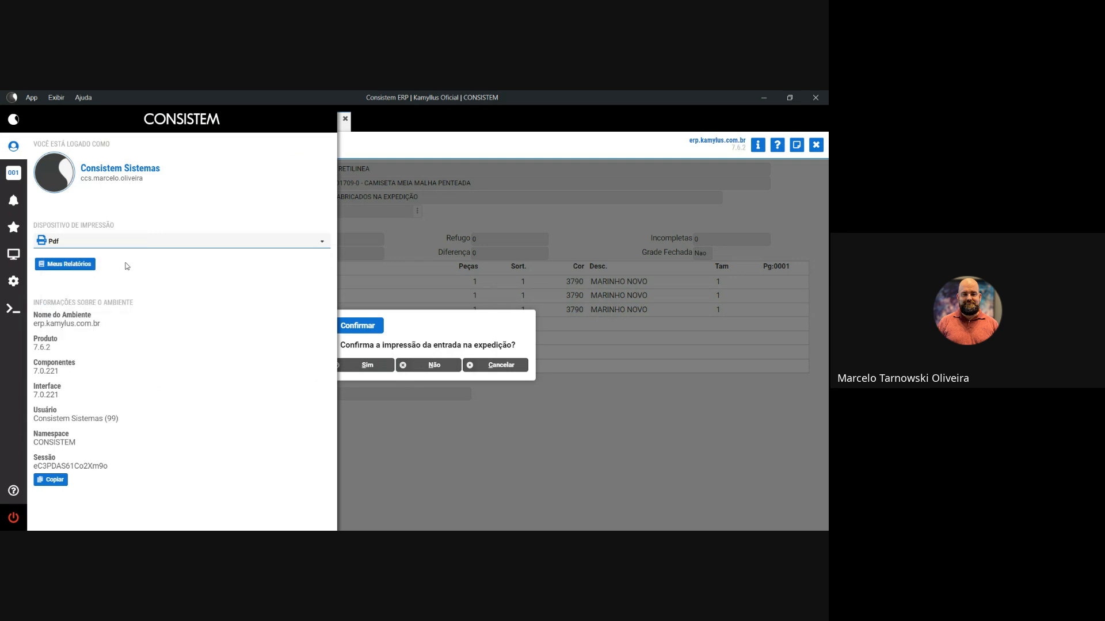
left_click(13, 146)
left_click(381, 369)
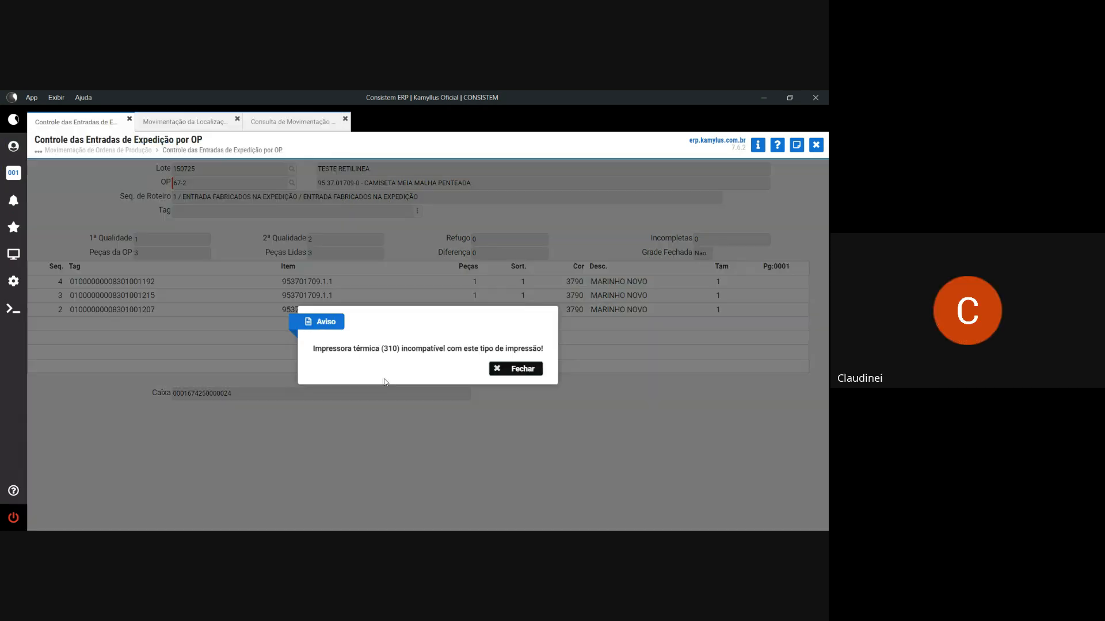
left_click(501, 368)
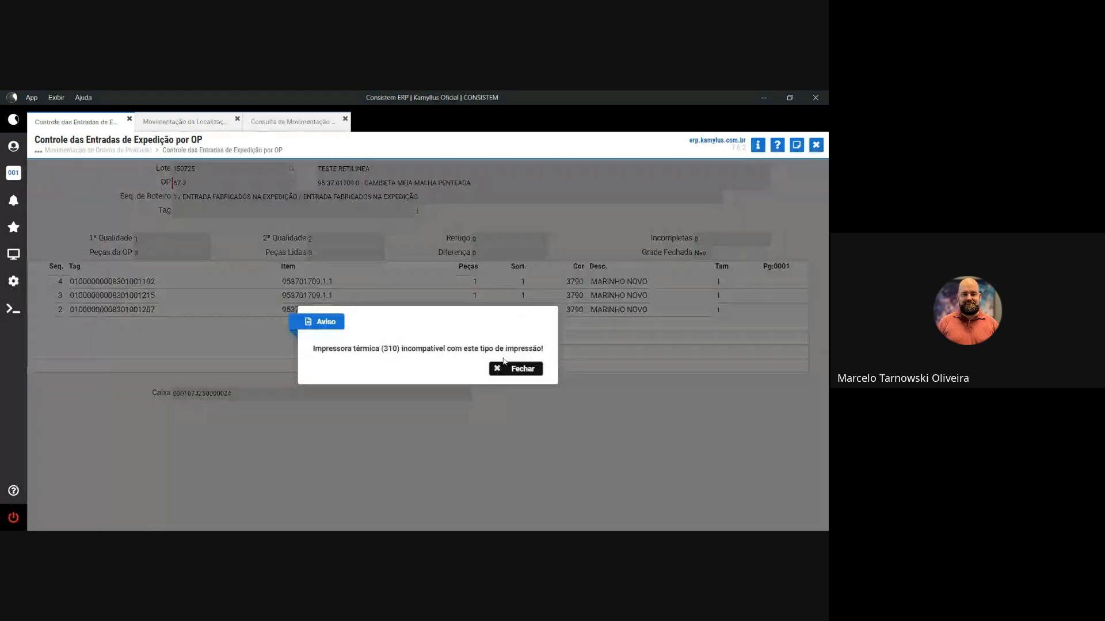
left_click(505, 368)
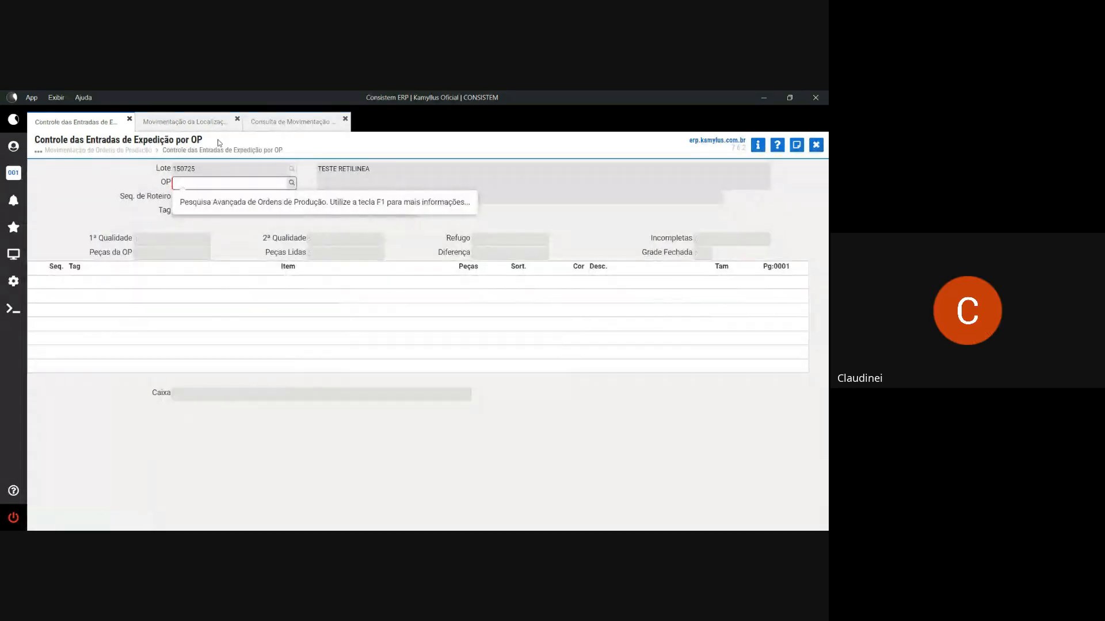
- Run the natureza 192 movement query for item 83 and open the OP entry's tags
left_click(291, 122)
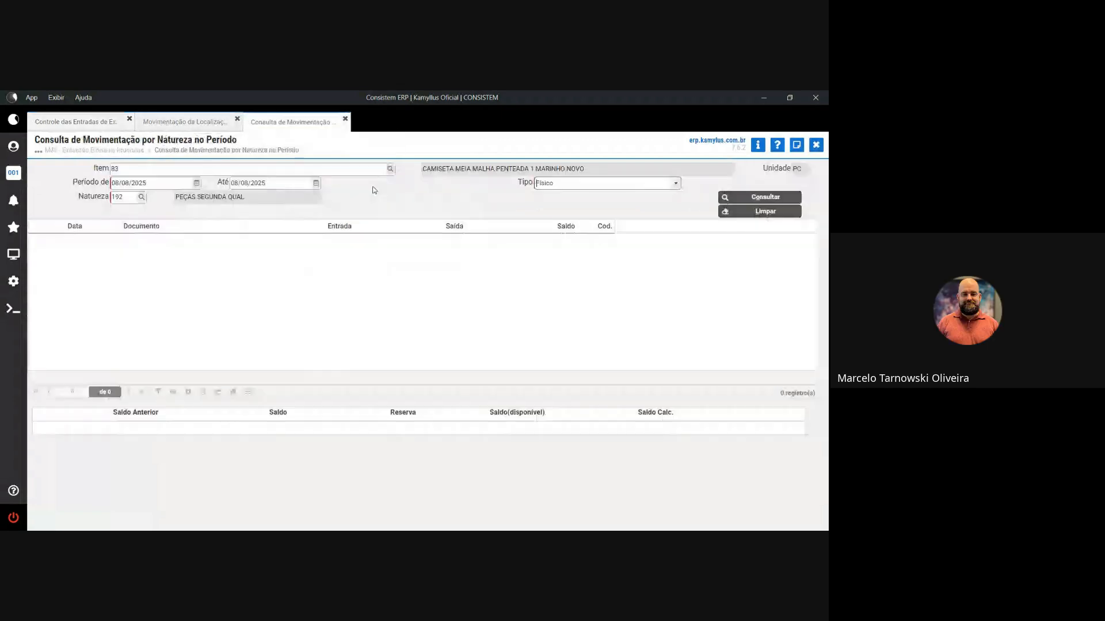
left_click(732, 199)
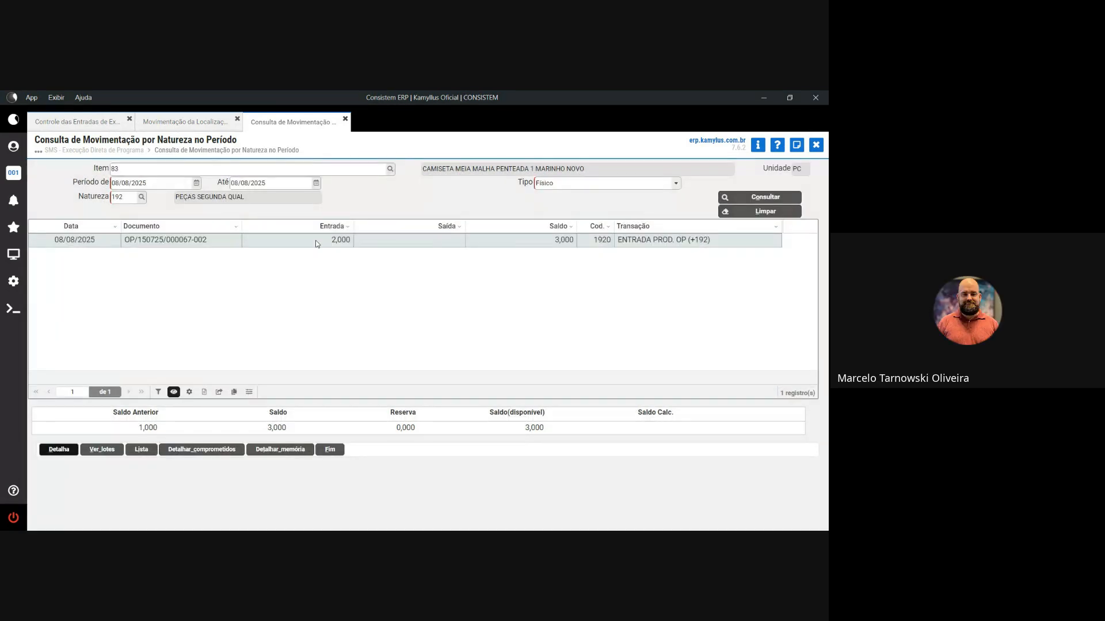
double_click(237, 240)
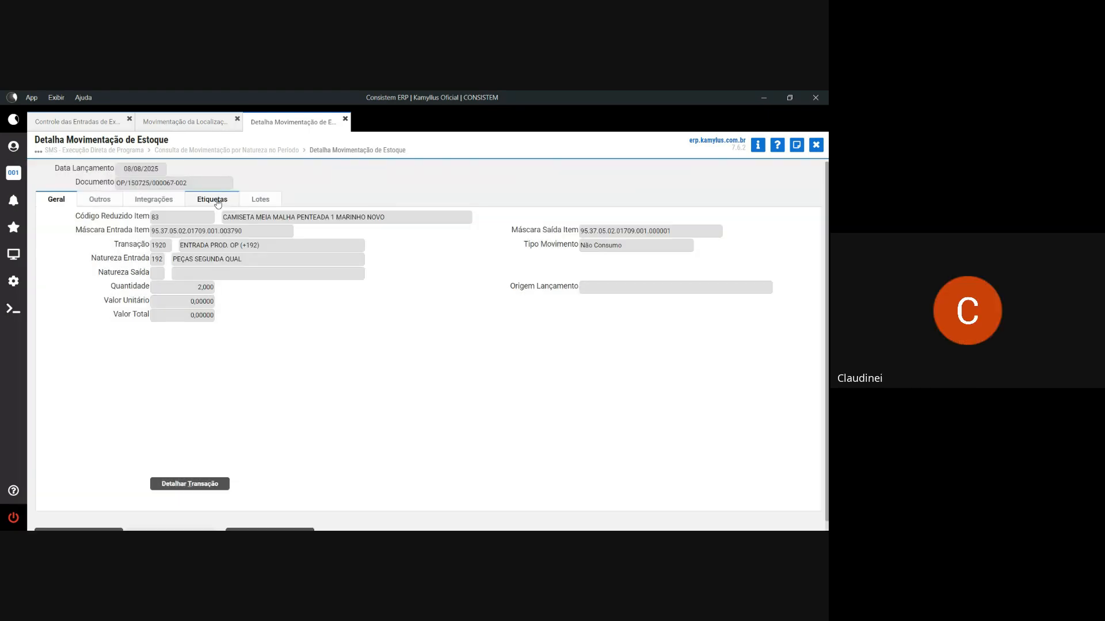
left_click(218, 202)
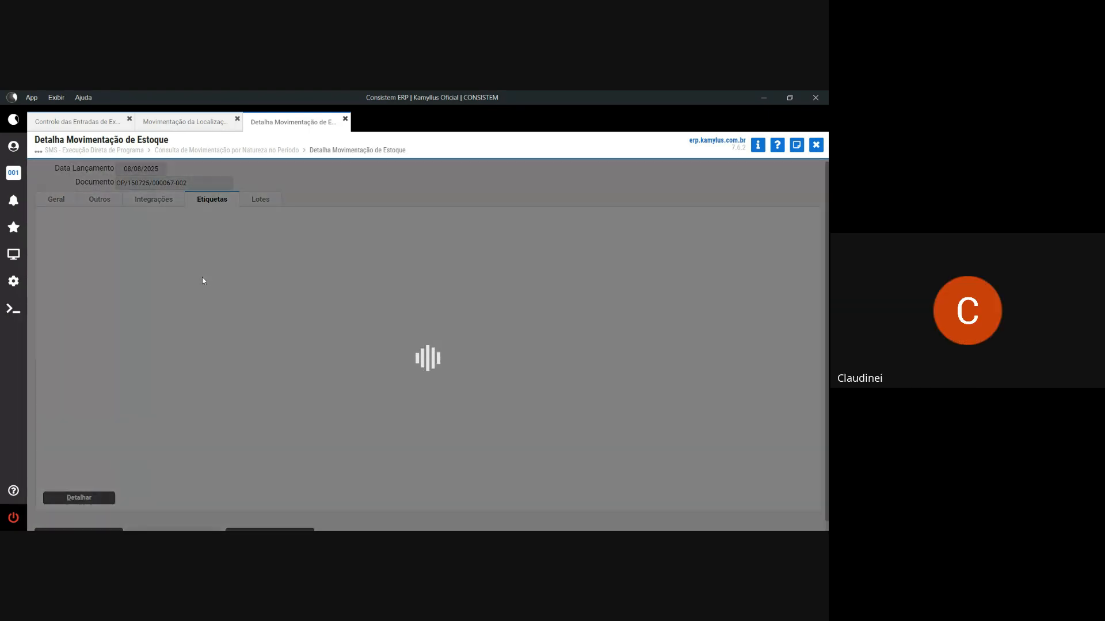
- Check both tags' quality codes, close the details, and bring up the natureza list
left_click(79, 498)
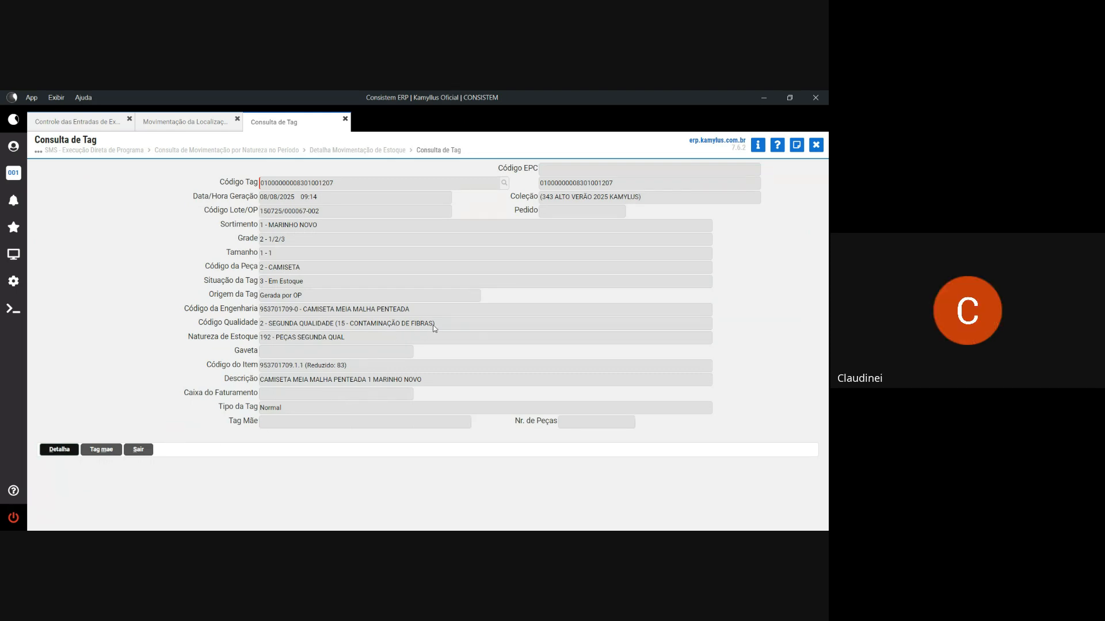
left_click_drag(434, 328, 265, 328)
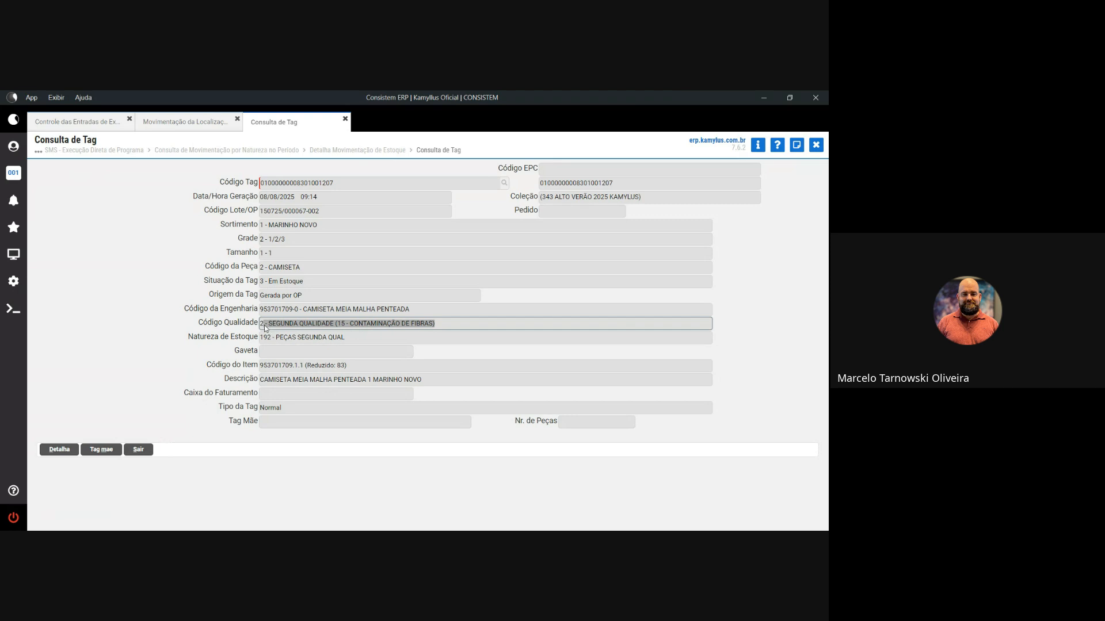
left_click(817, 146)
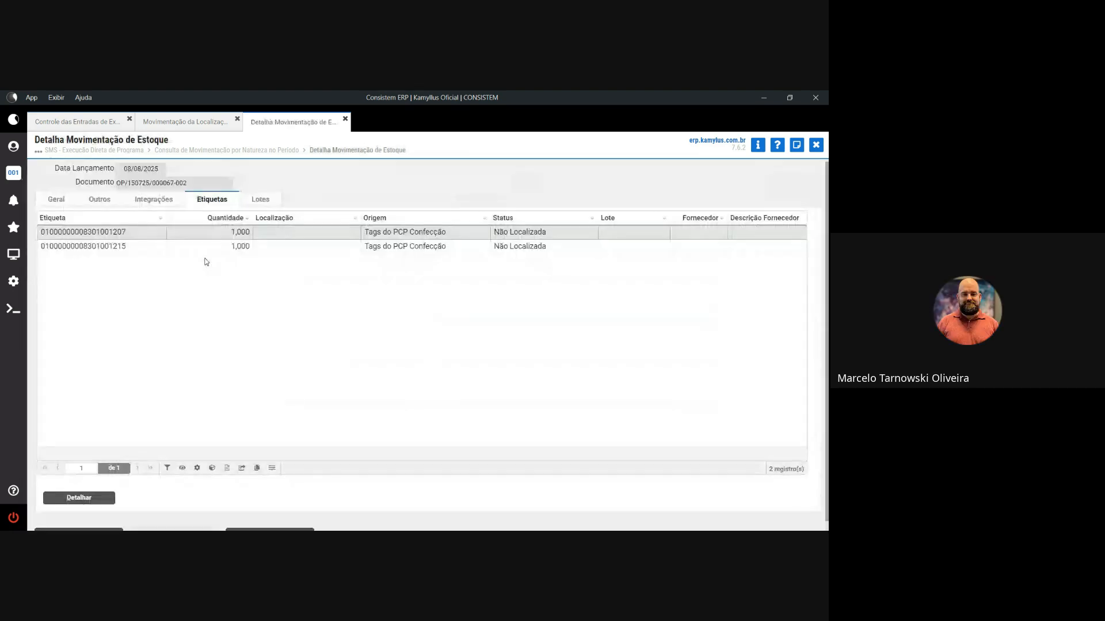
left_click(177, 245)
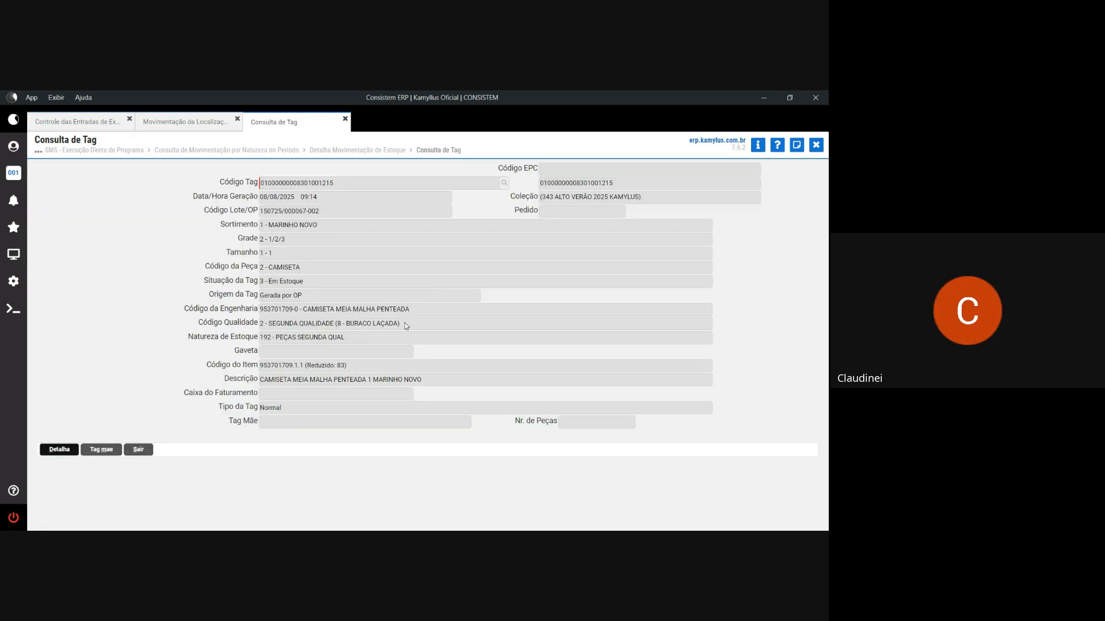
left_click_drag(405, 323, 260, 323)
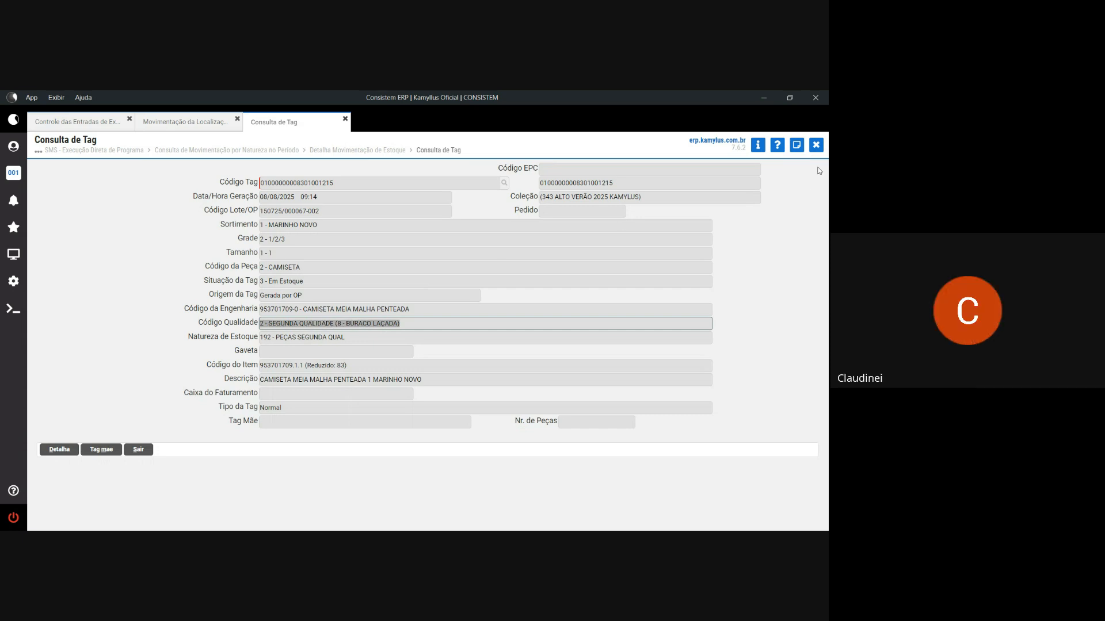
left_click(816, 146)
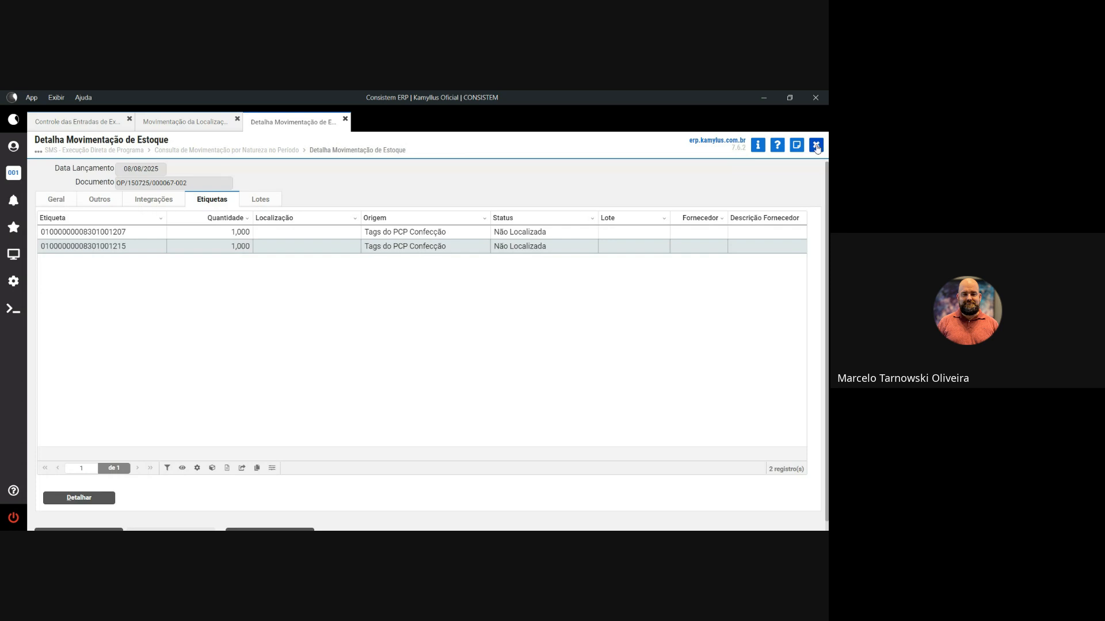
left_click(816, 146)
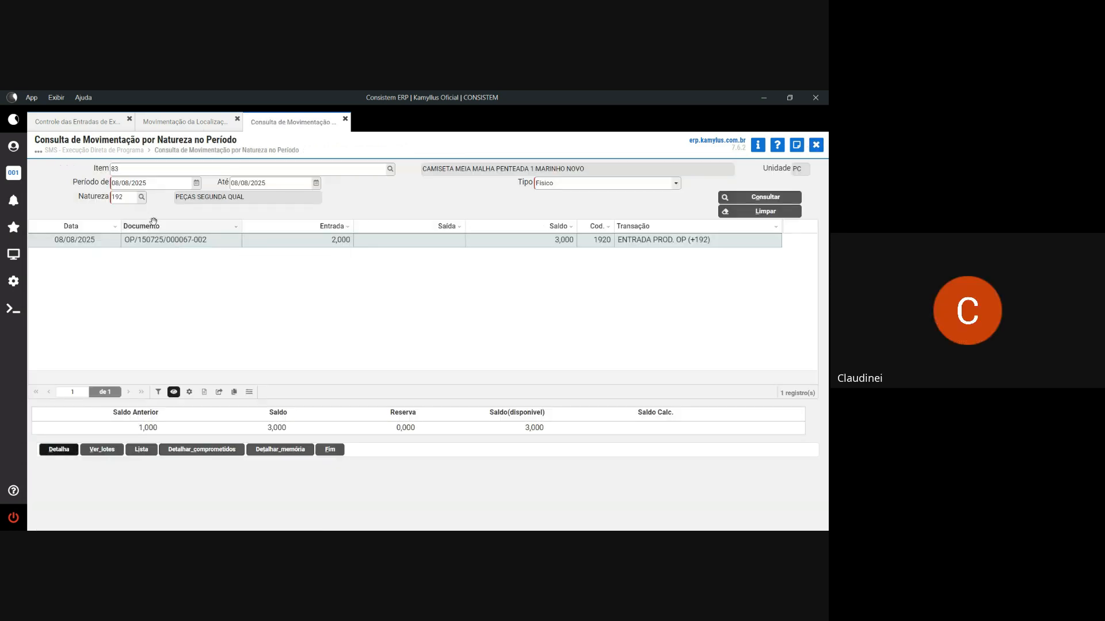
left_click(141, 196)
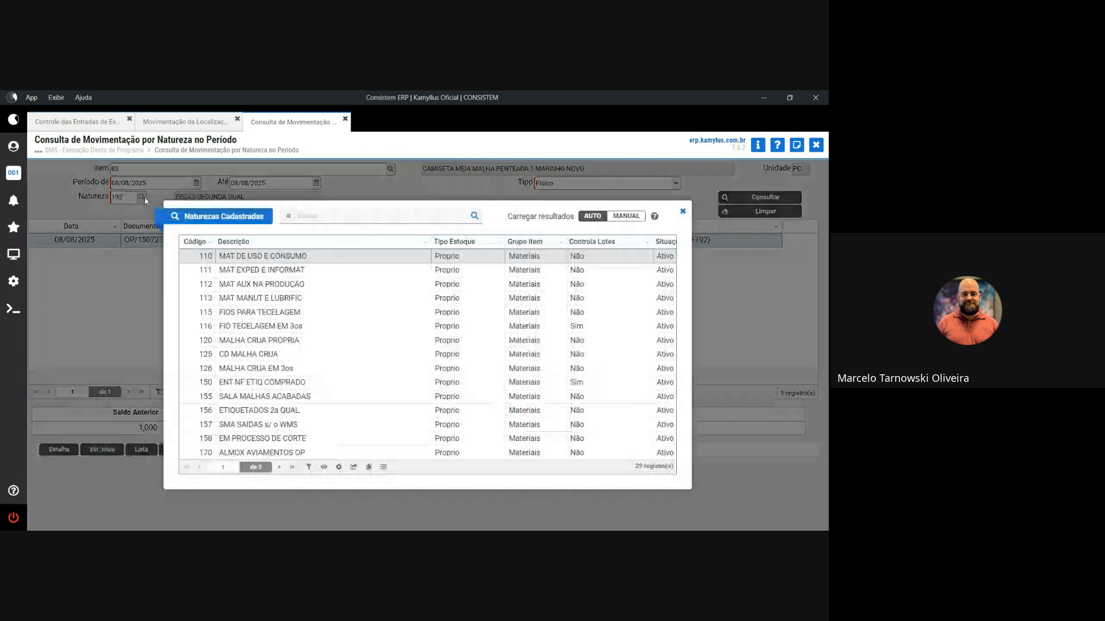
- Choose natureza 195 EXPEDIÇÃO VENDAS from page 2 and rerun the query for item 83
left_click(292, 468)
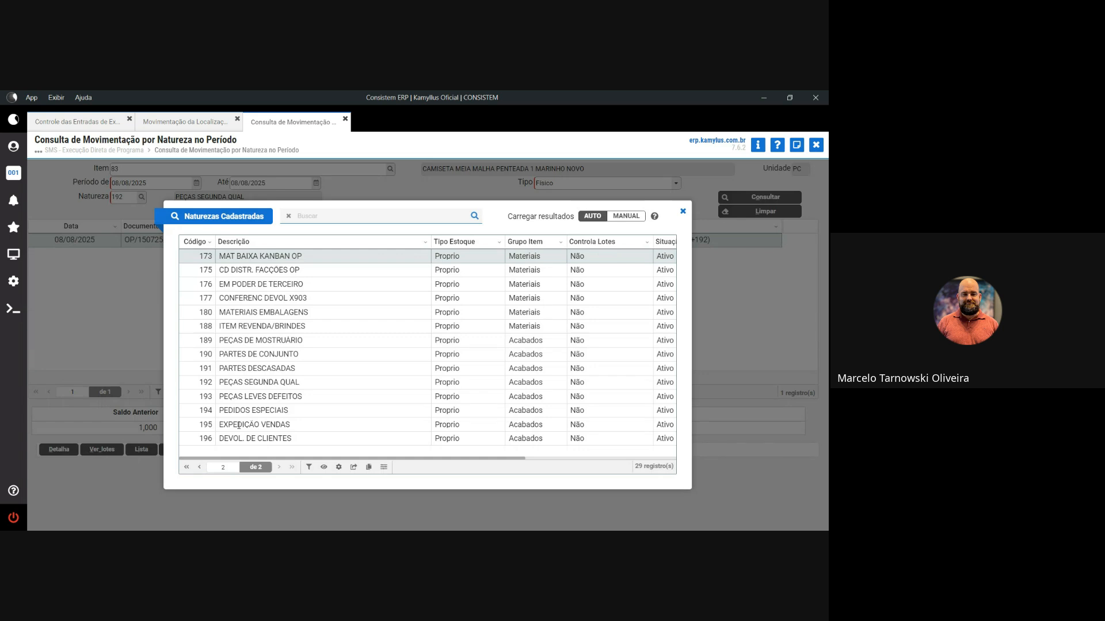
double_click(239, 426)
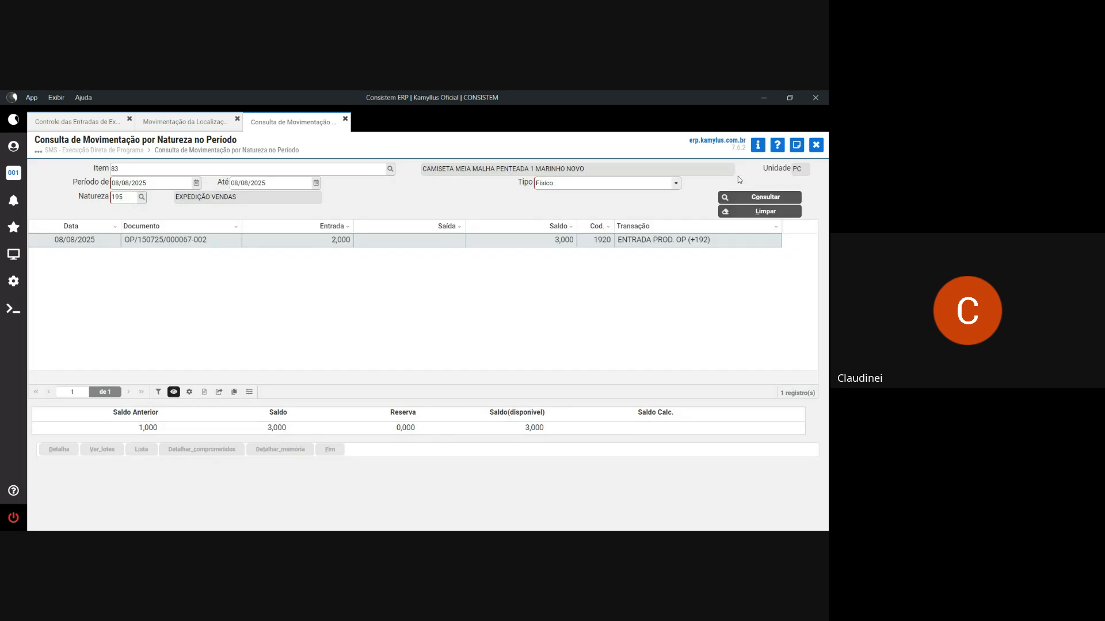
left_click(784, 200)
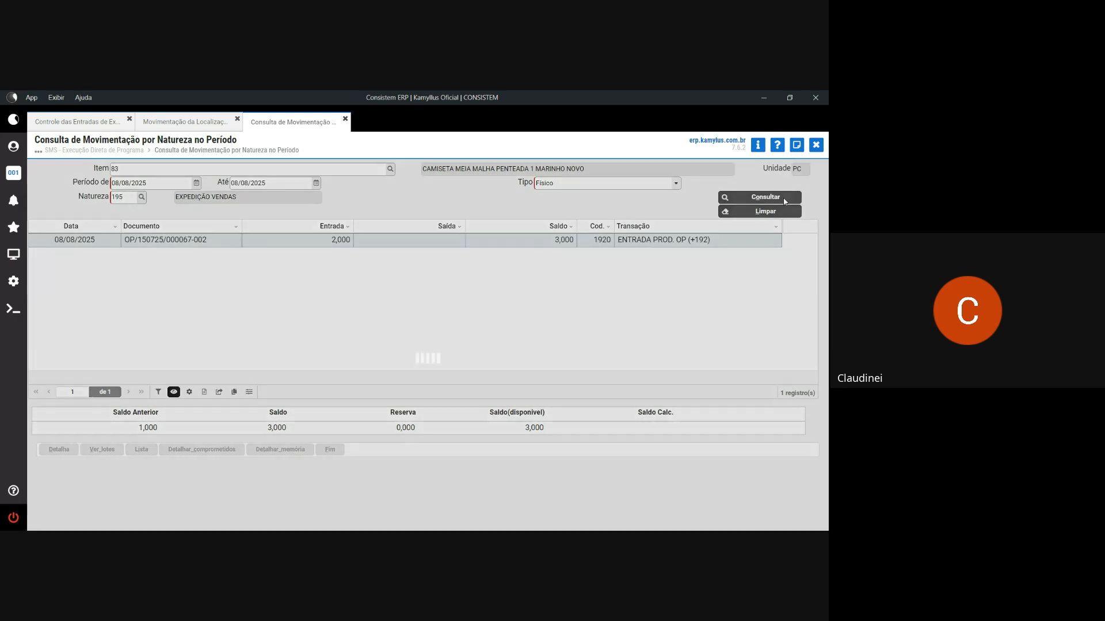
- Review the OP -002 entry's details and compare the 2,000 and 1,000 entry quantities
left_click(275, 240)
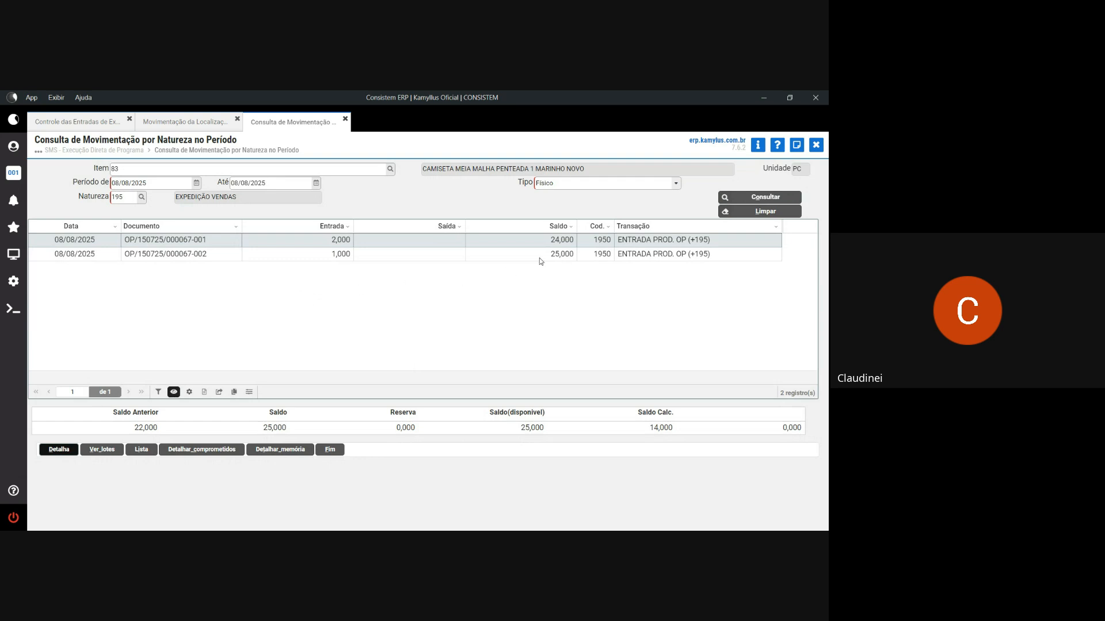
left_click(232, 256)
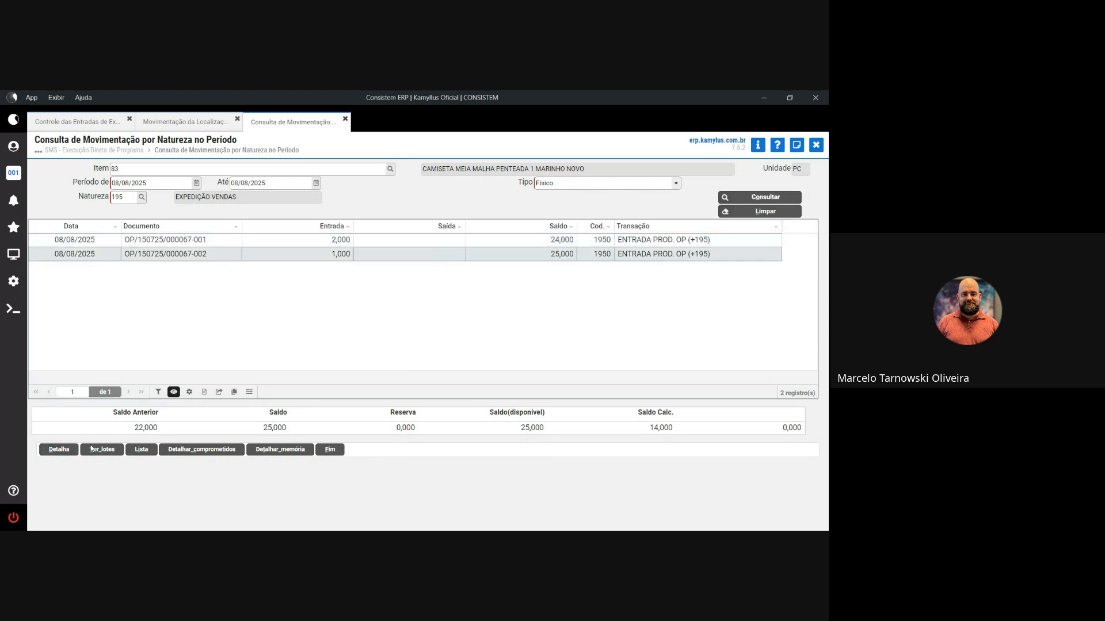
left_click(61, 451)
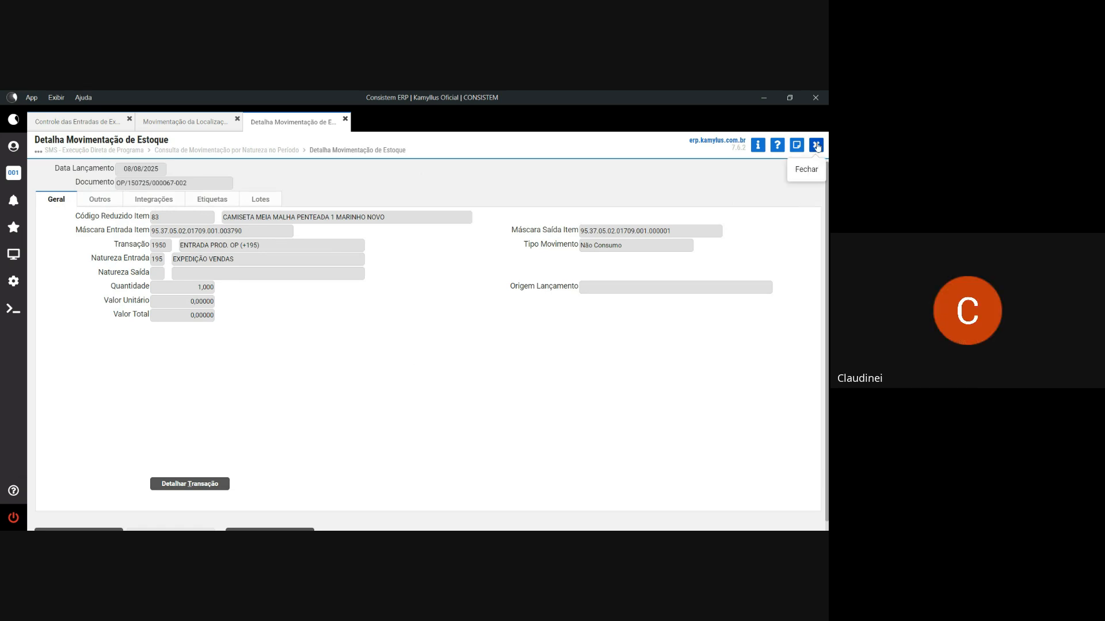
left_click(816, 144)
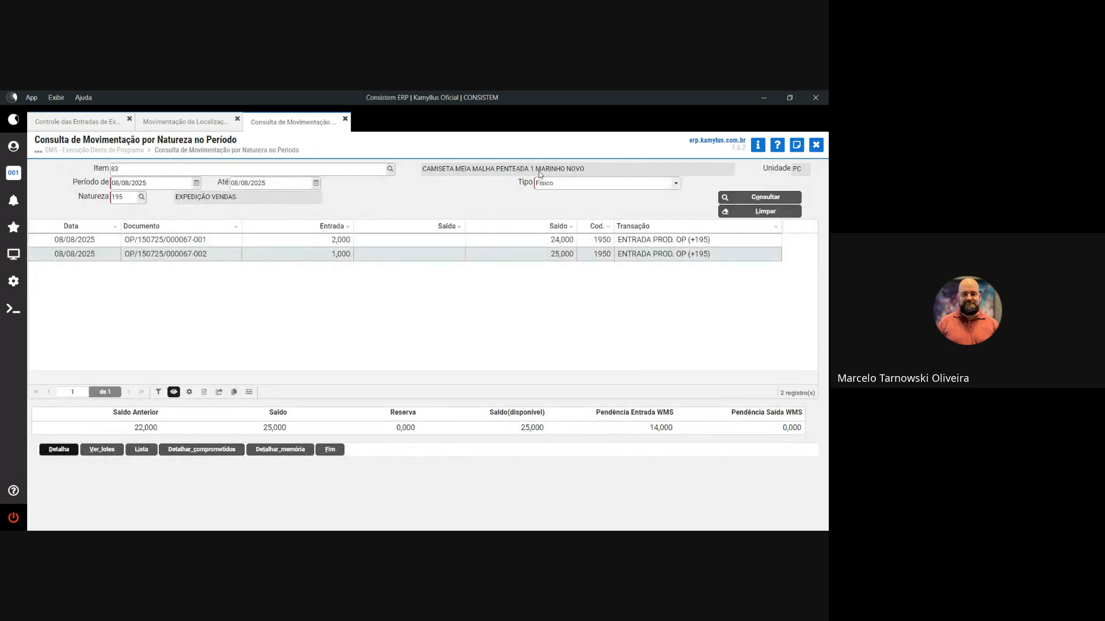
left_click_drag(530, 171, 582, 174)
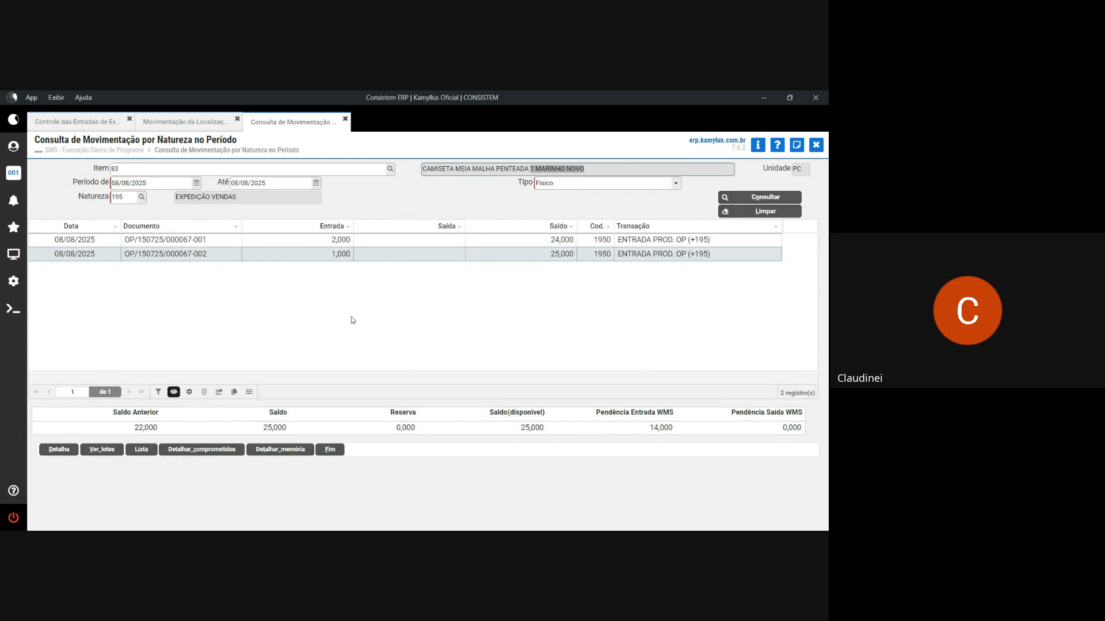
left_click_drag(332, 242, 351, 256)
left_click(331, 255)
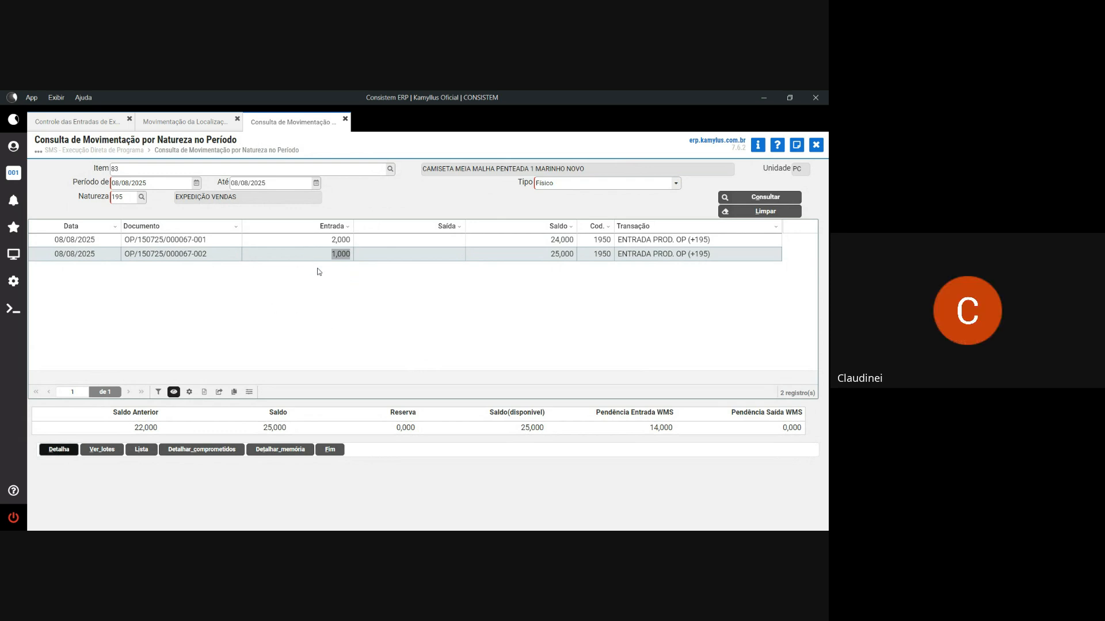
- Switch the item to code 953701709, size 16 MARINHO NOVO, and rerun the query
left_click(351, 171)
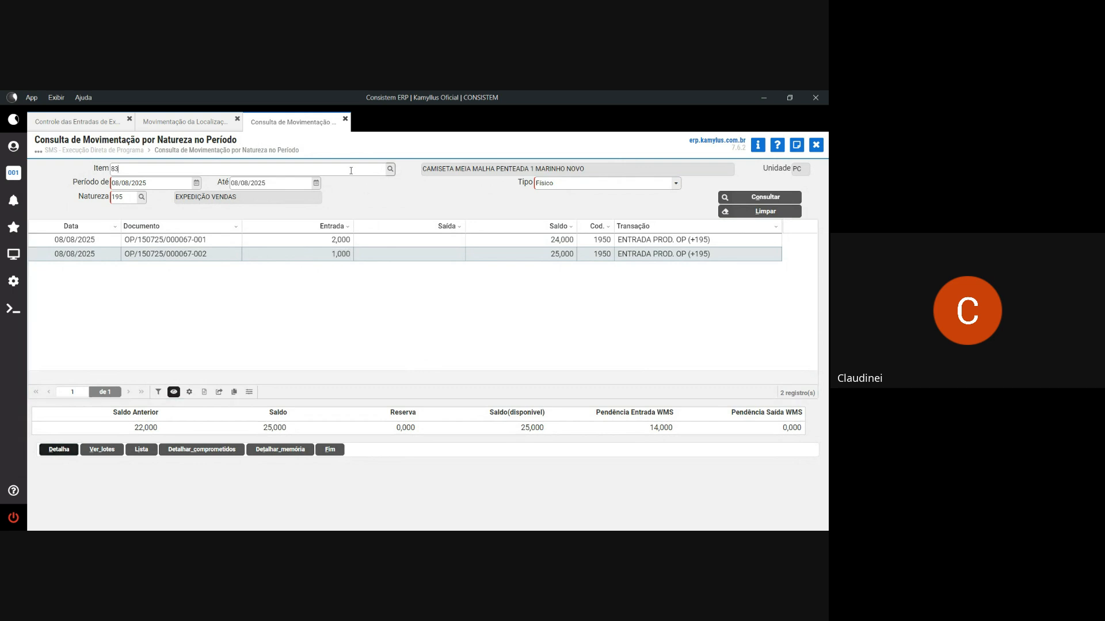
left_click(222, 169)
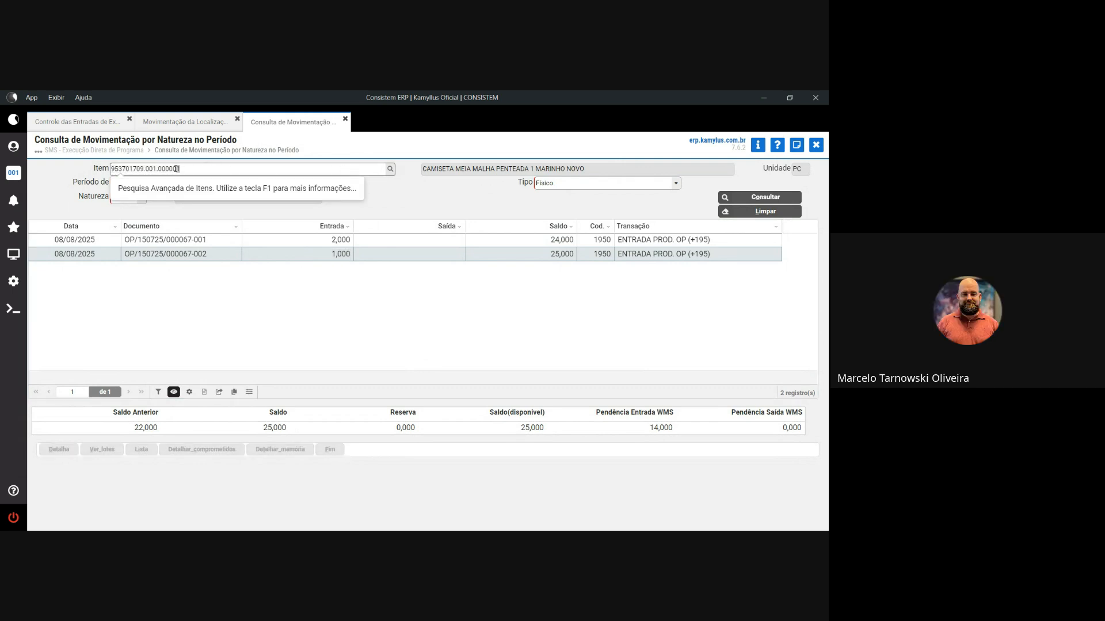
left_click_drag(176, 168, 145, 169)
key("BackSpace")
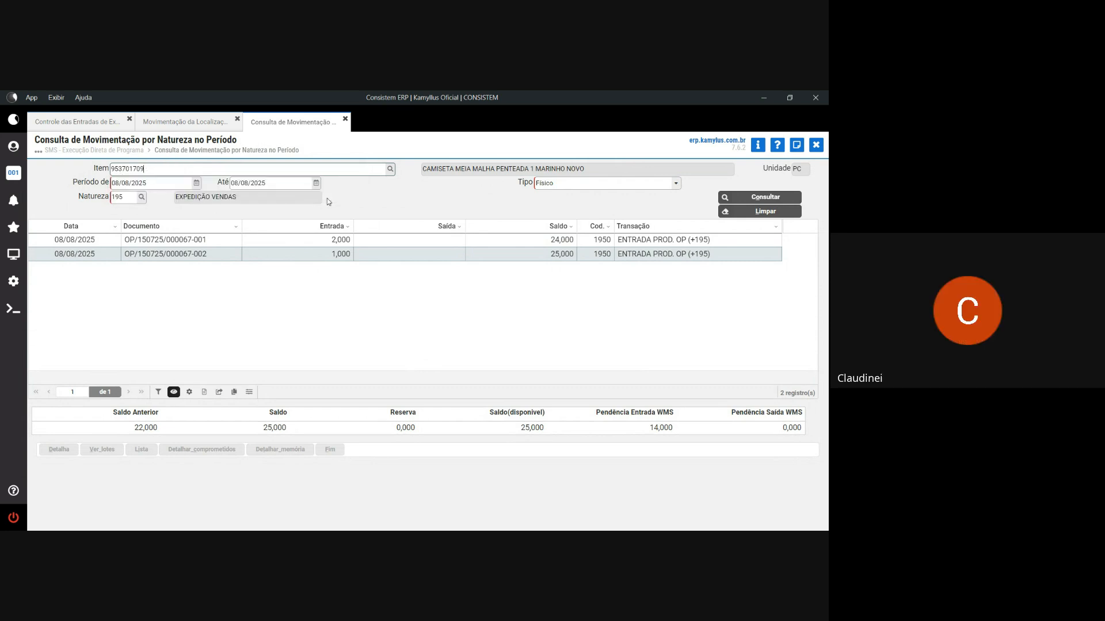
key("Return")
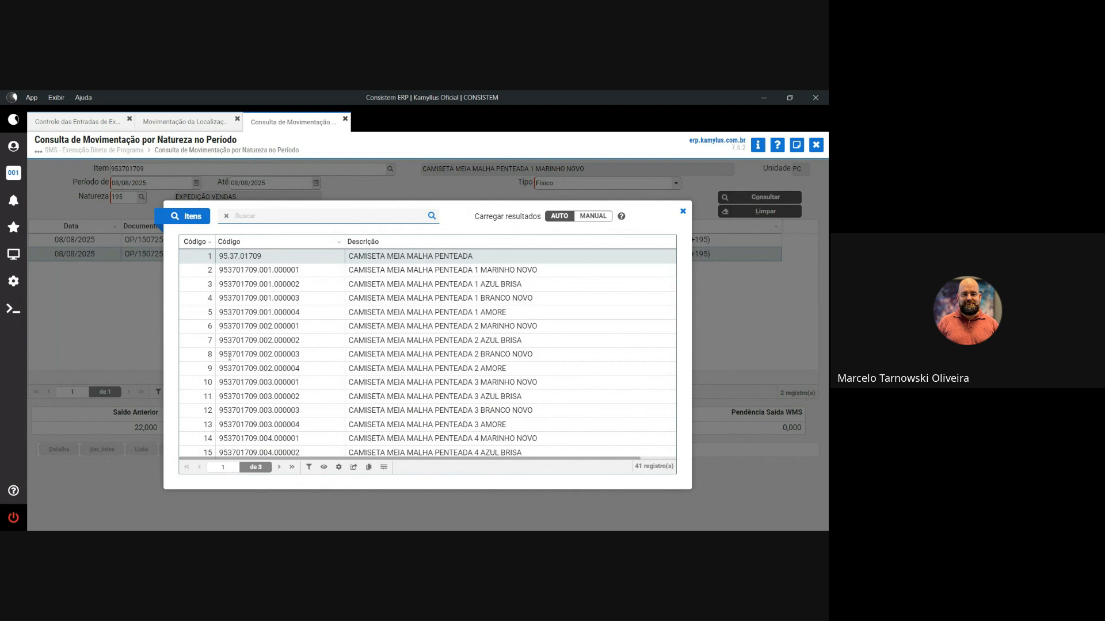
left_click(280, 467)
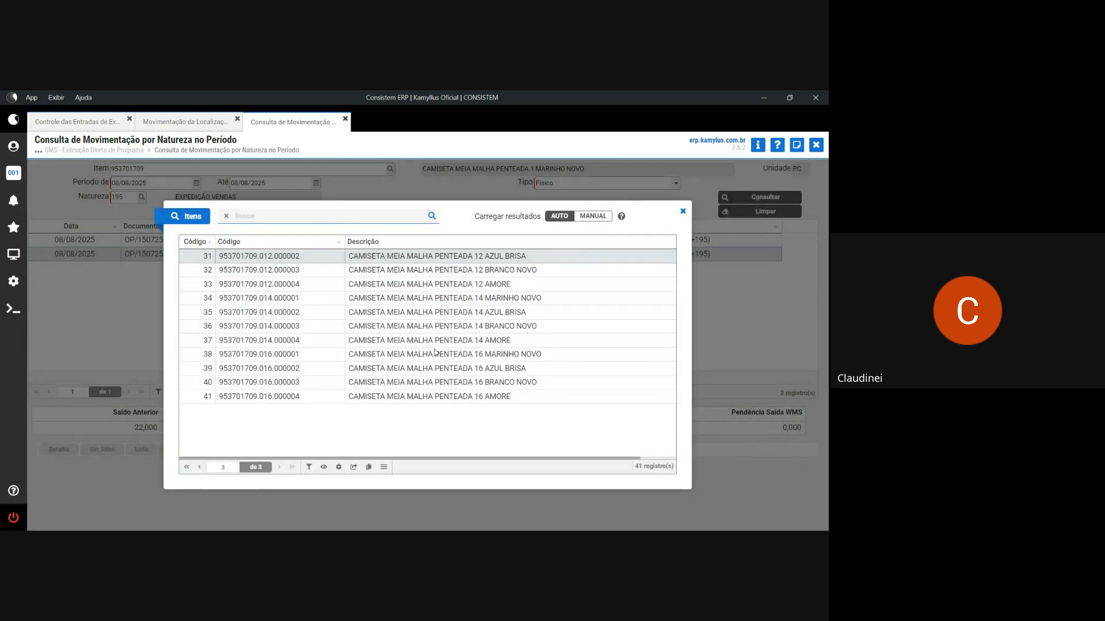
left_click(436, 352)
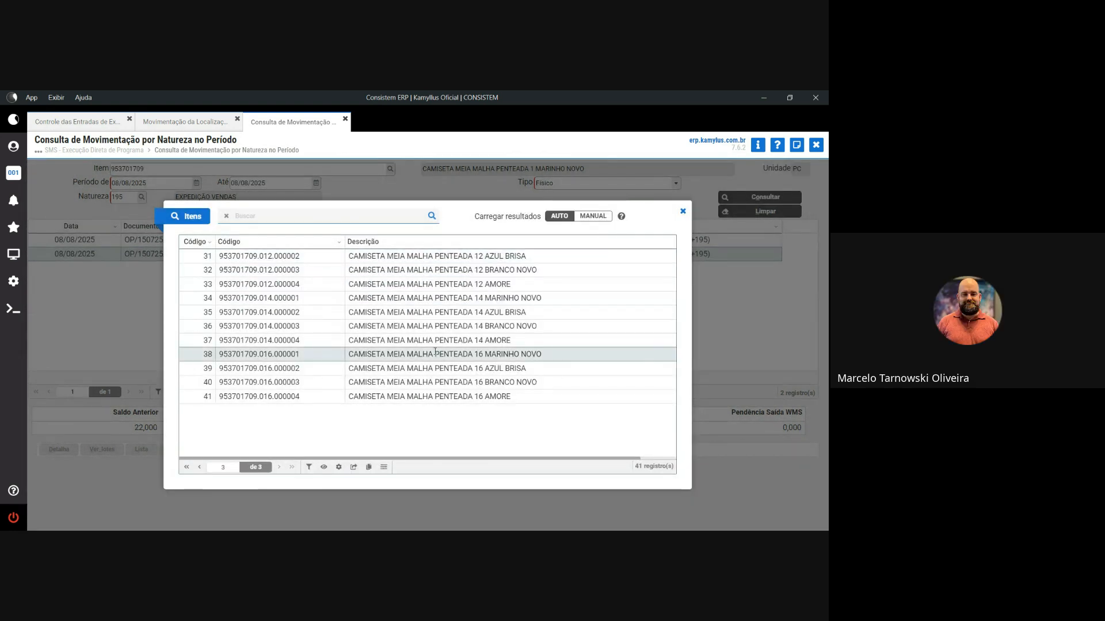
double_click(436, 352)
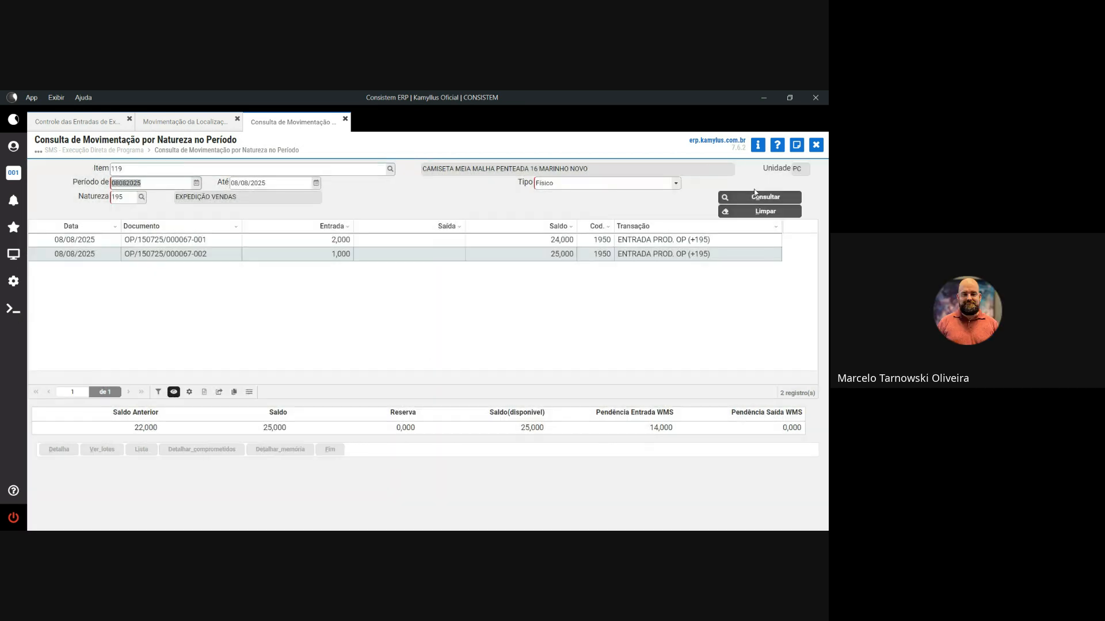
left_click(751, 198)
- Review the Não Localizada tags on the OP entry movement, then close its details
left_click(424, 303)
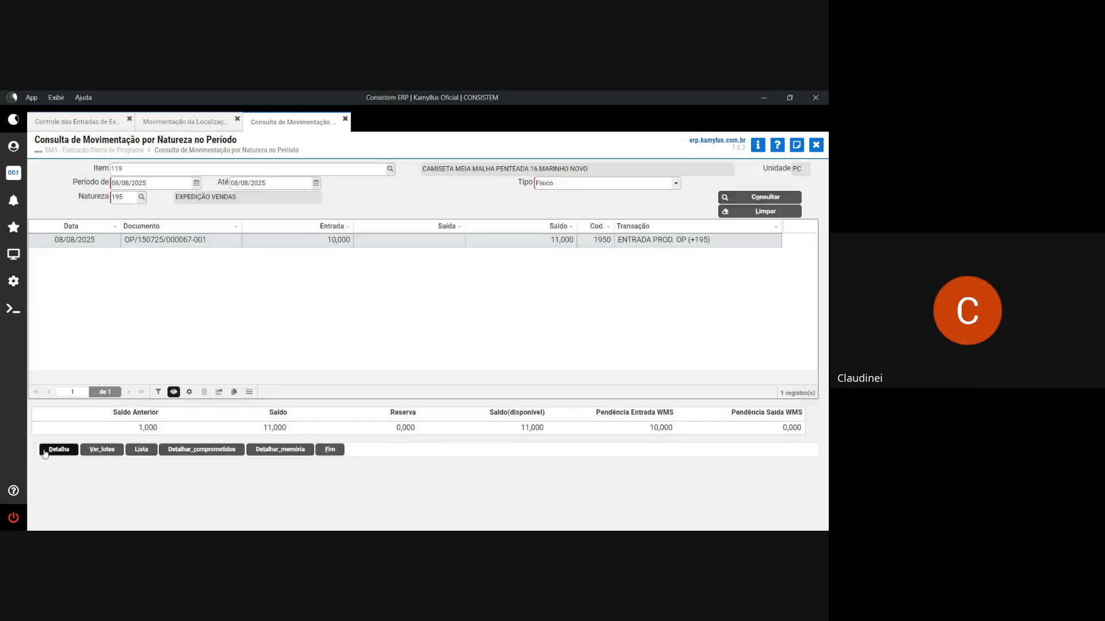
left_click(57, 452)
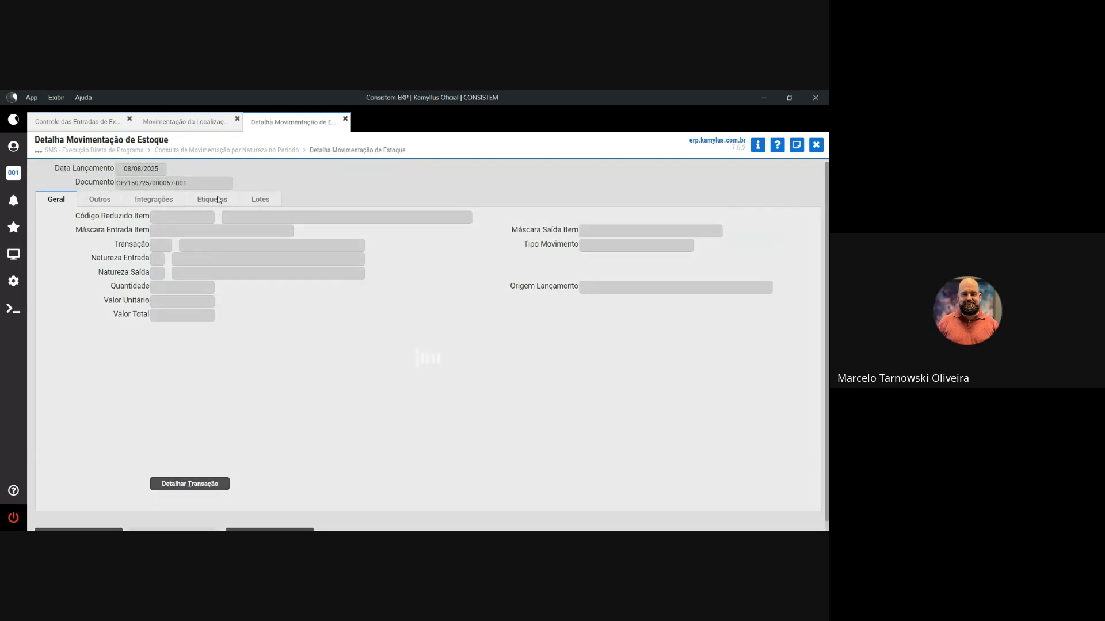
left_click(216, 199)
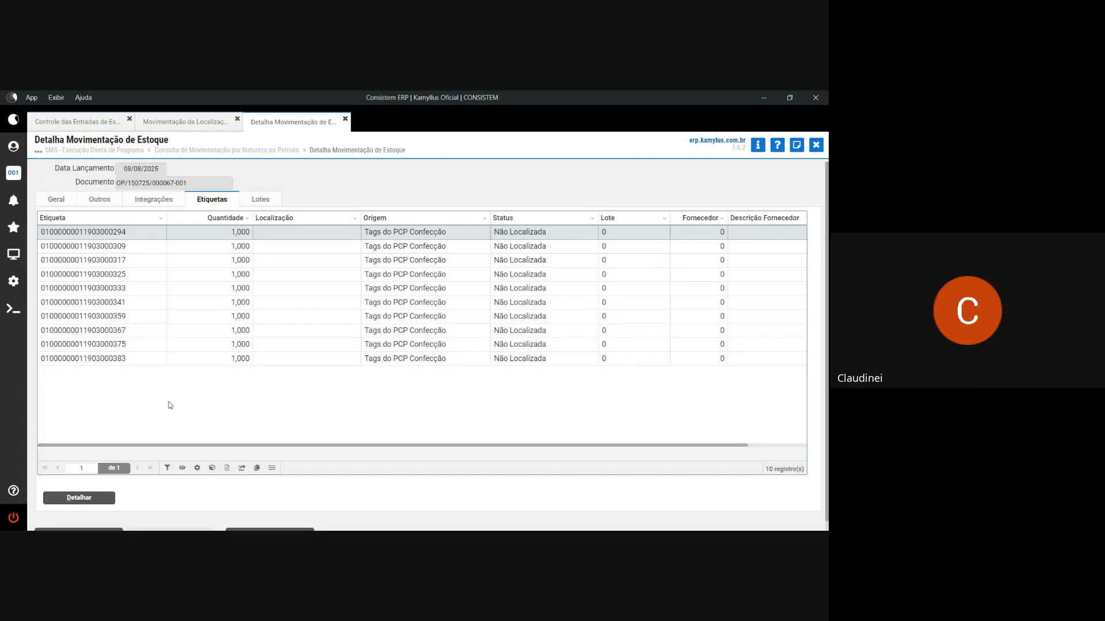
left_click(816, 147)
- Close the movement query, program execution, tag location and shipping control screens
left_click(817, 147)
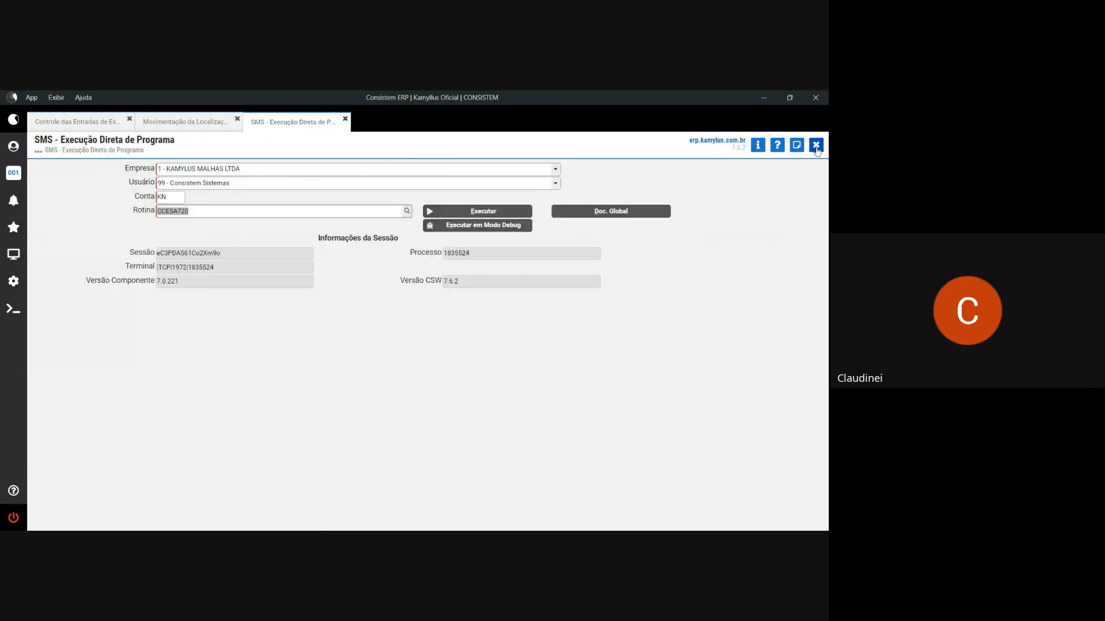
left_click(816, 147)
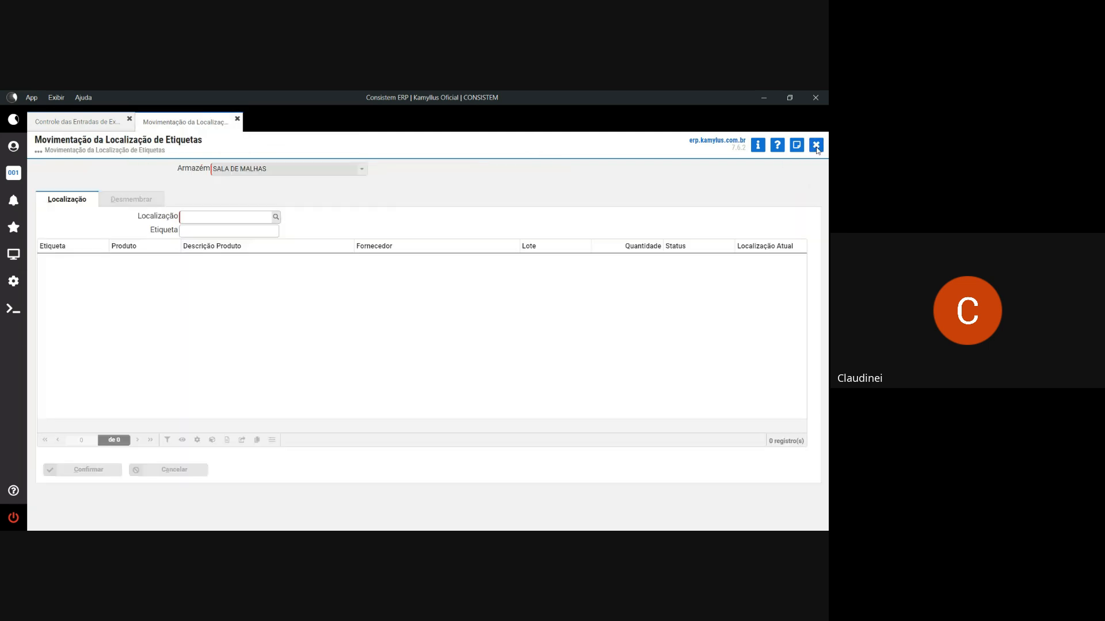
left_click(816, 145)
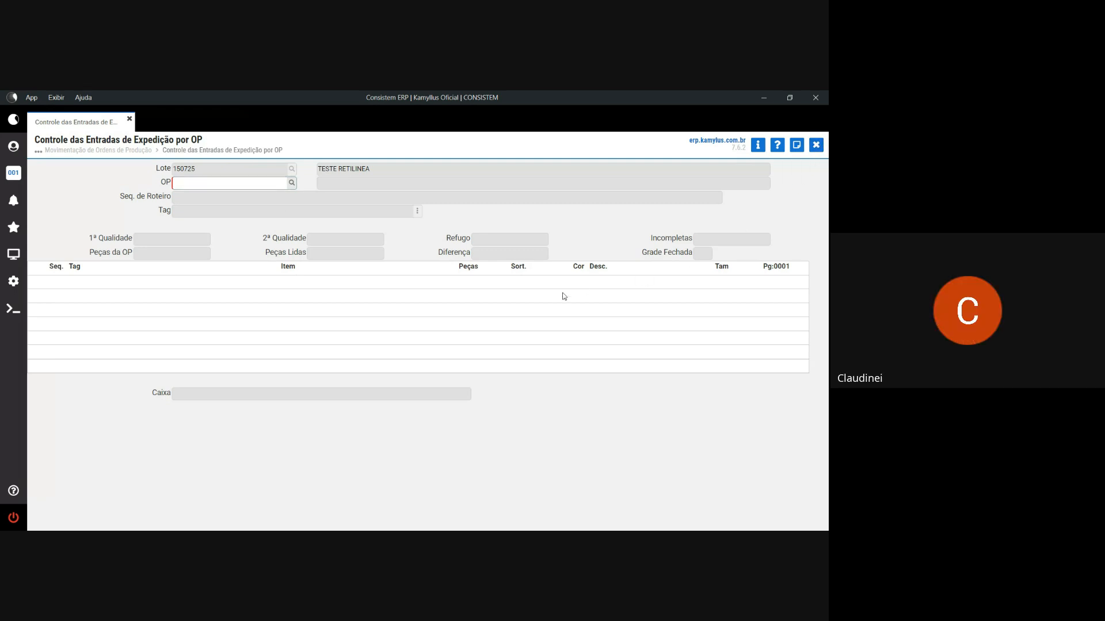
key("Escape")
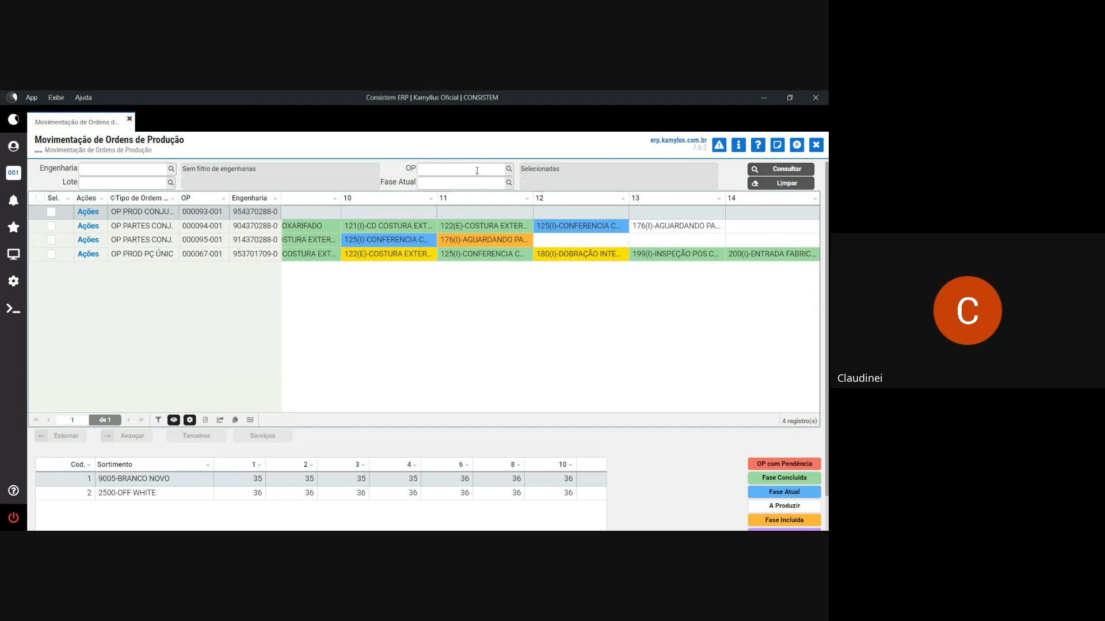
- Filter the production orders grid by OP 67-2 and review the listed OPs' grades
left_click(477, 170)
type("67-")
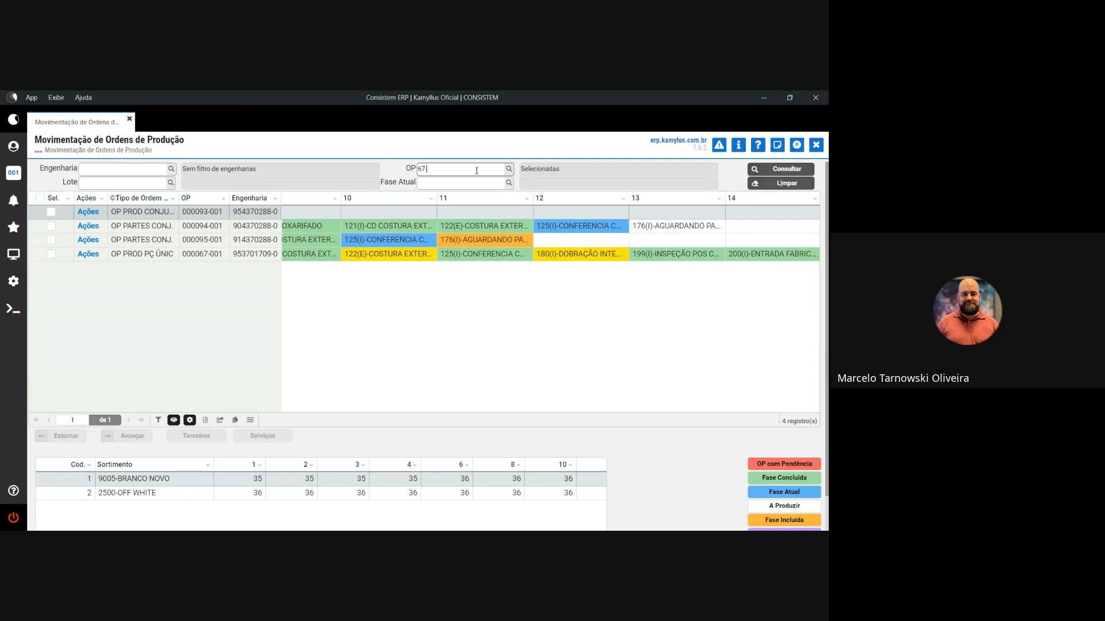
type("2")
key("Return")
key("Return")
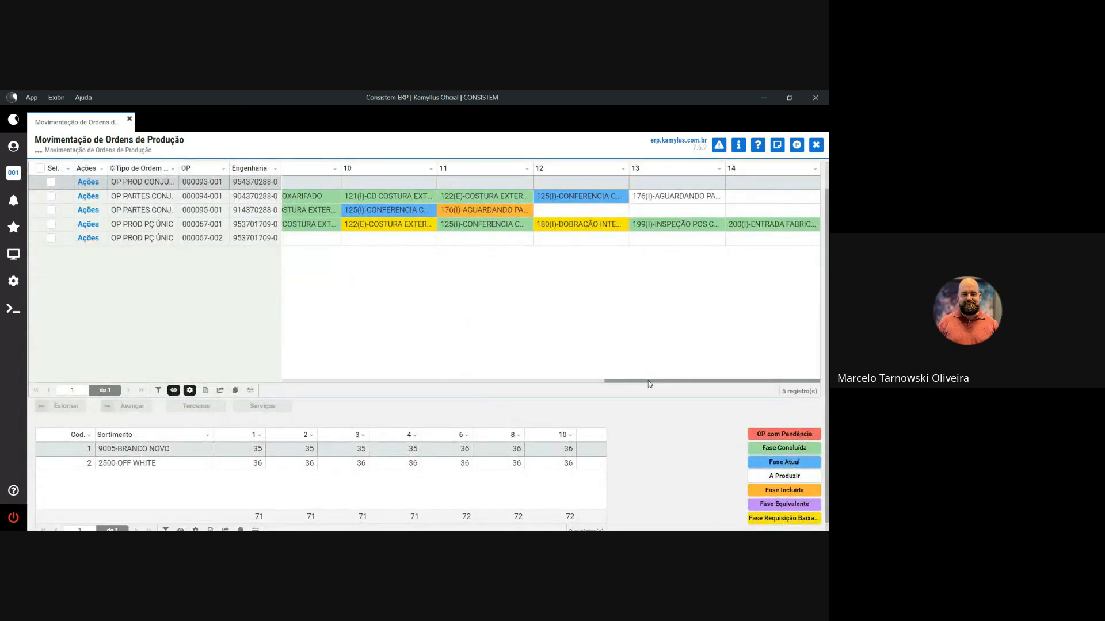
left_click_drag(650, 384, 694, 370)
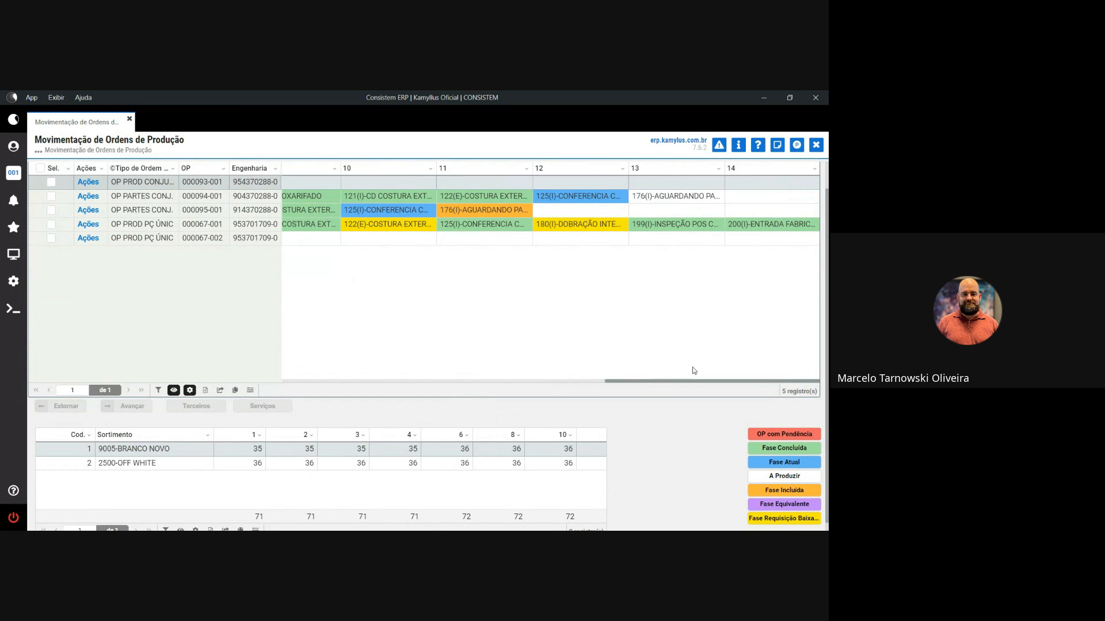
left_click(576, 228)
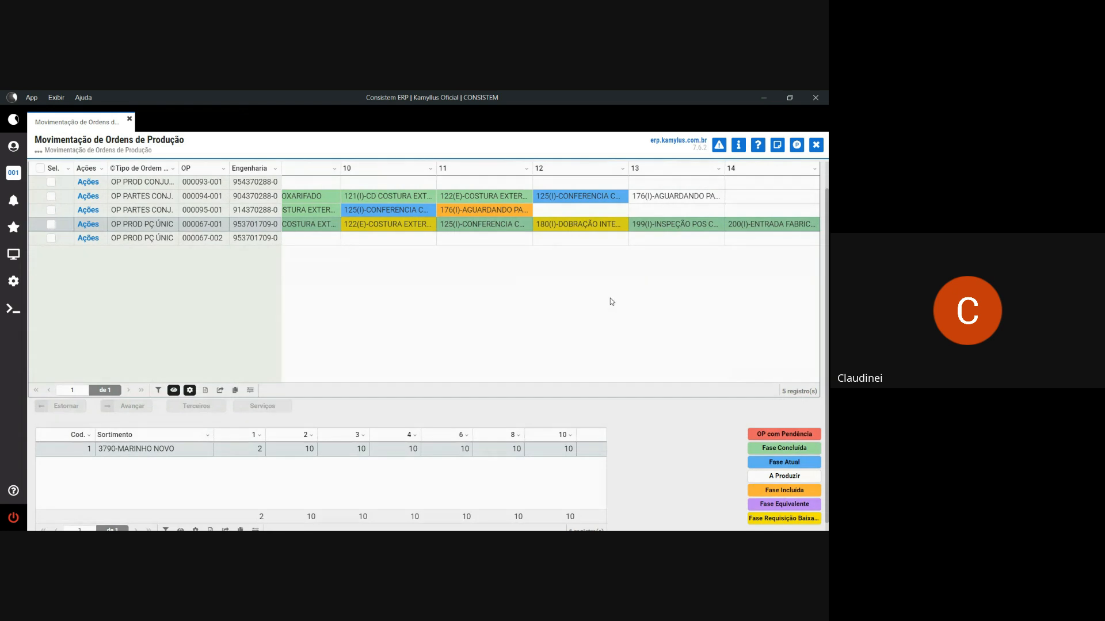
left_click(322, 238)
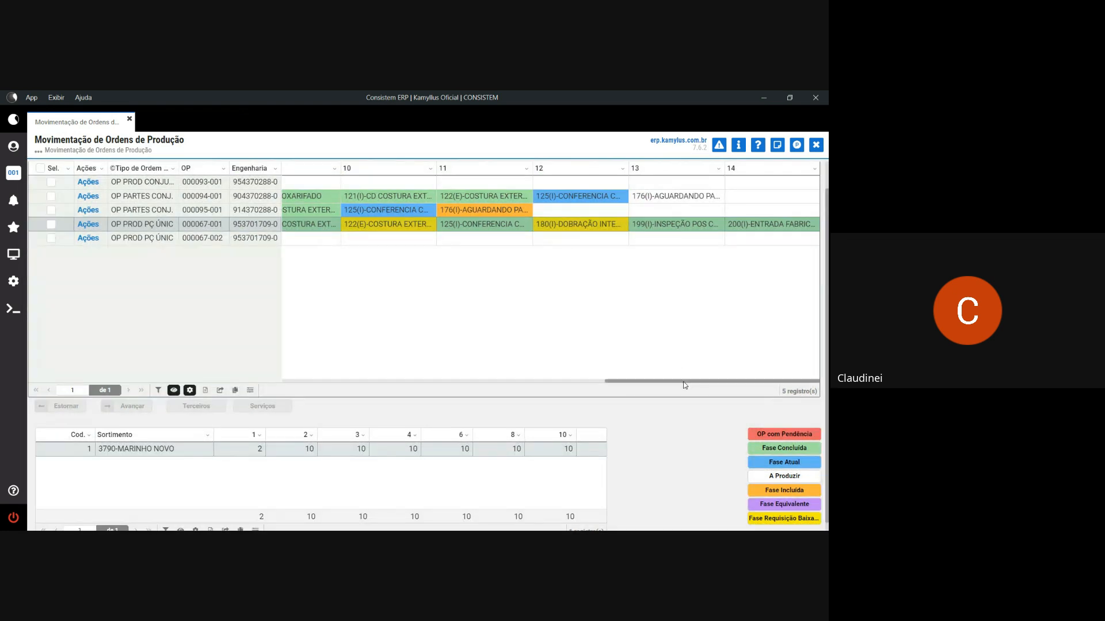
mouse_move(685, 381)
left_mouse_down()
mouse_move(324, 383)
mouse_move(699, 374)
left_mouse_up()
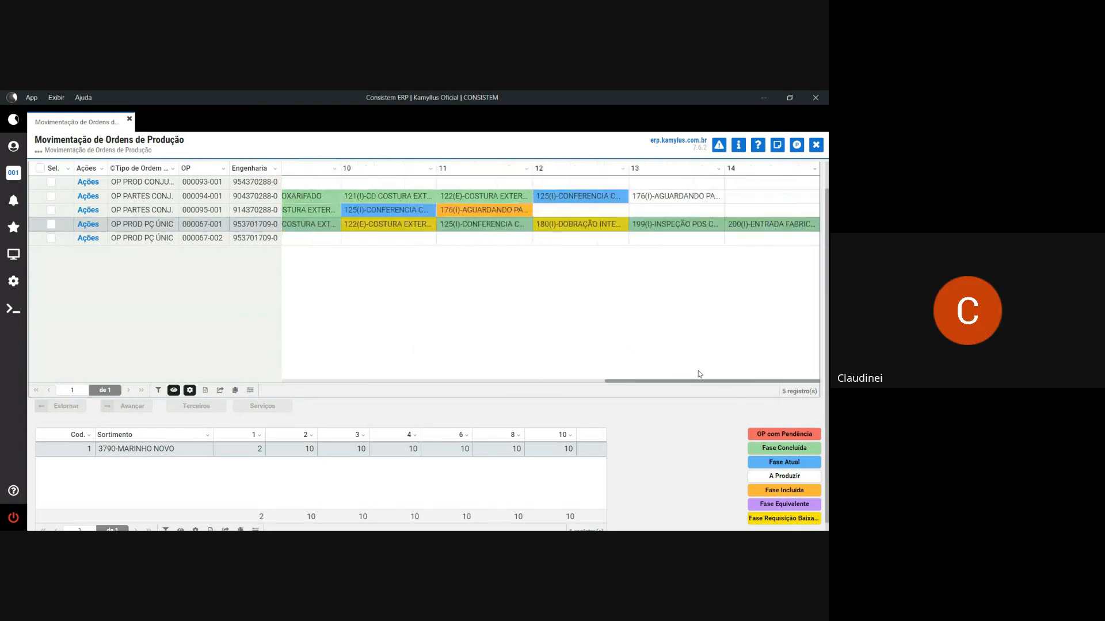
left_click(385, 209)
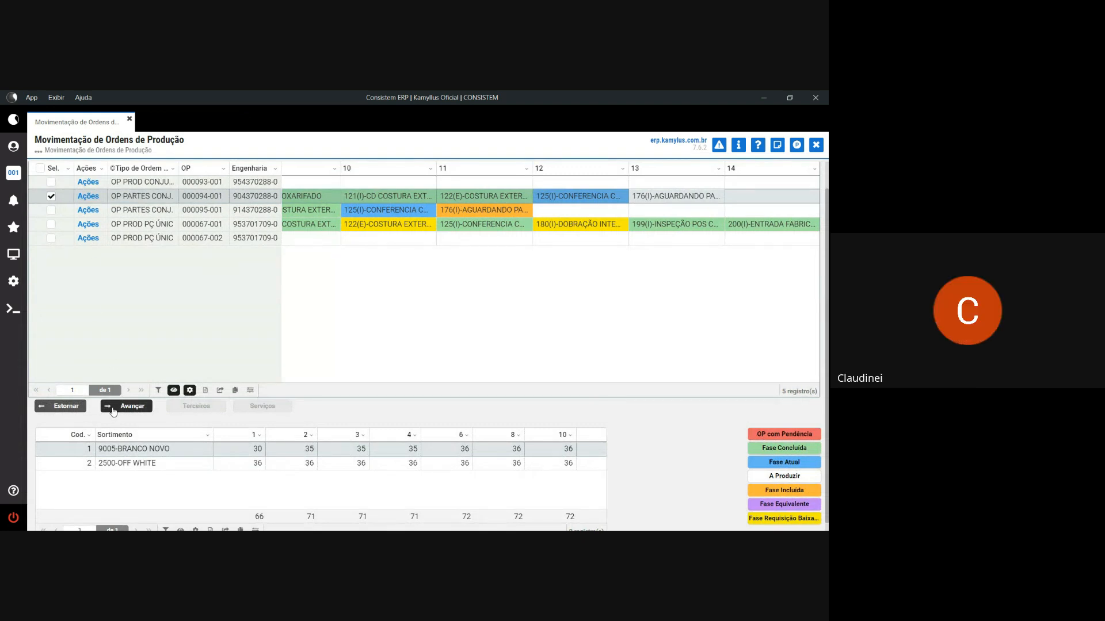
- Advance OPs 000094-001 and 000095-001 one at a time, confirming each
left_click(115, 408)
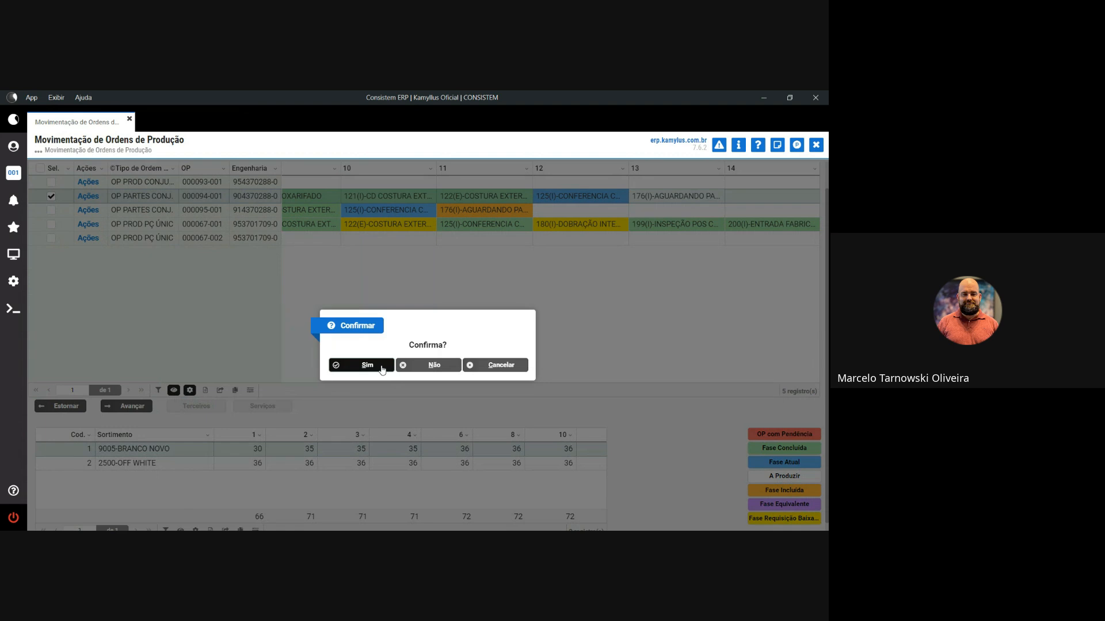
left_click(382, 368)
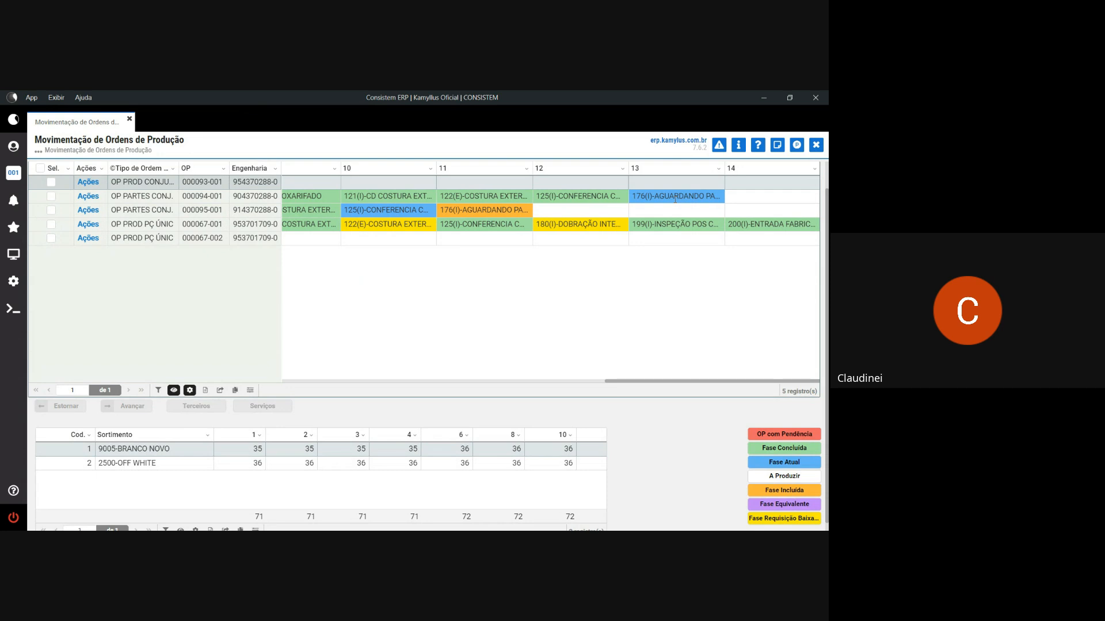
left_click_drag(635, 196, 714, 196)
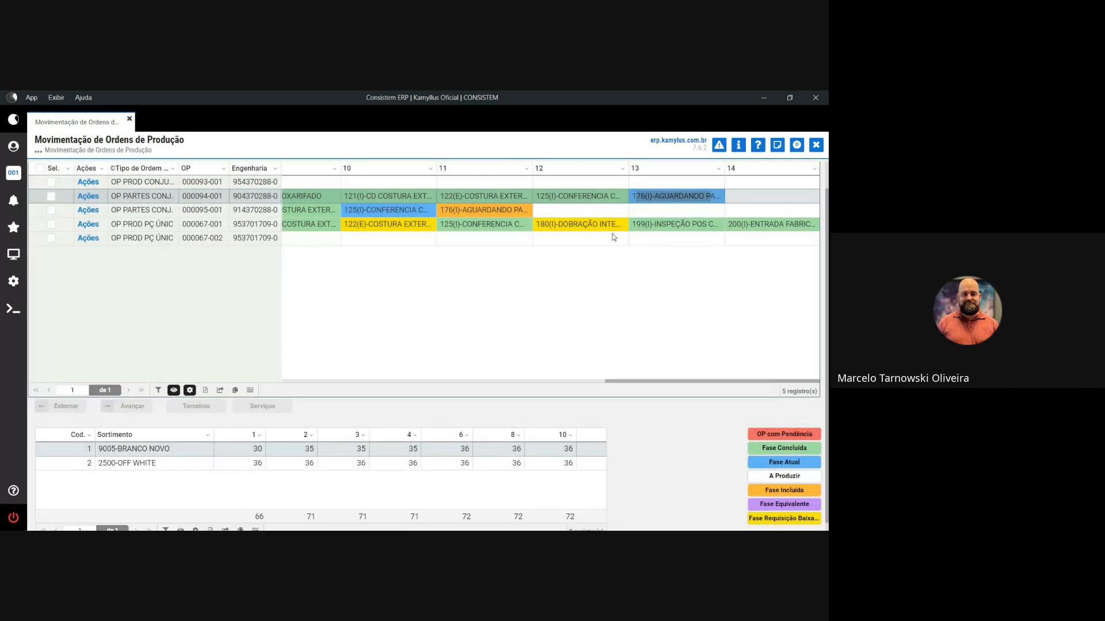
left_click(53, 215)
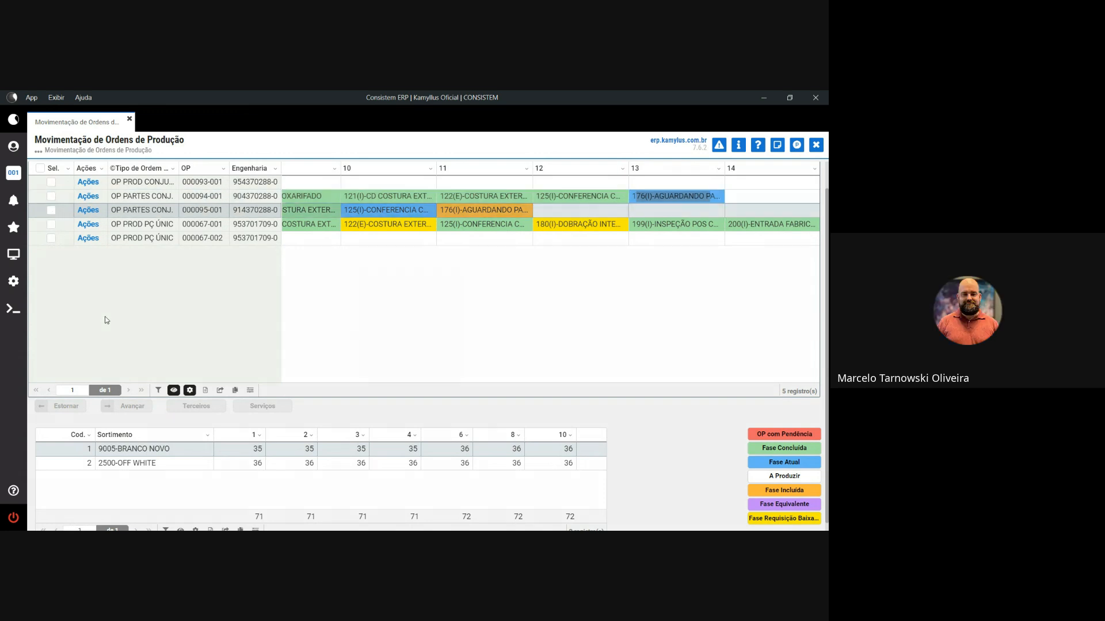
left_click(133, 406)
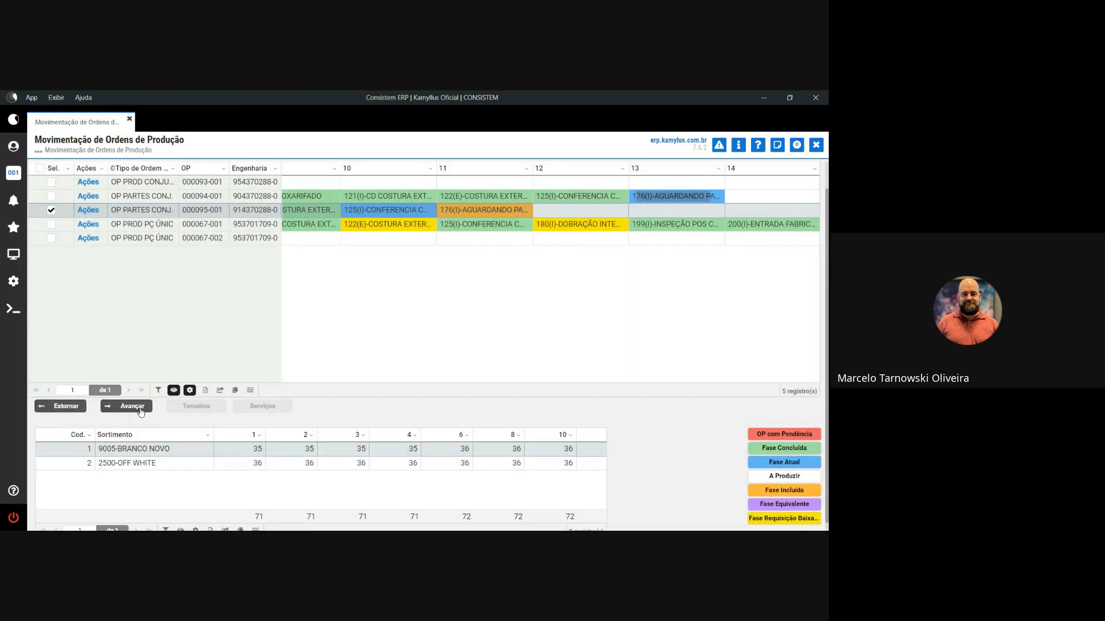
left_click(139, 406)
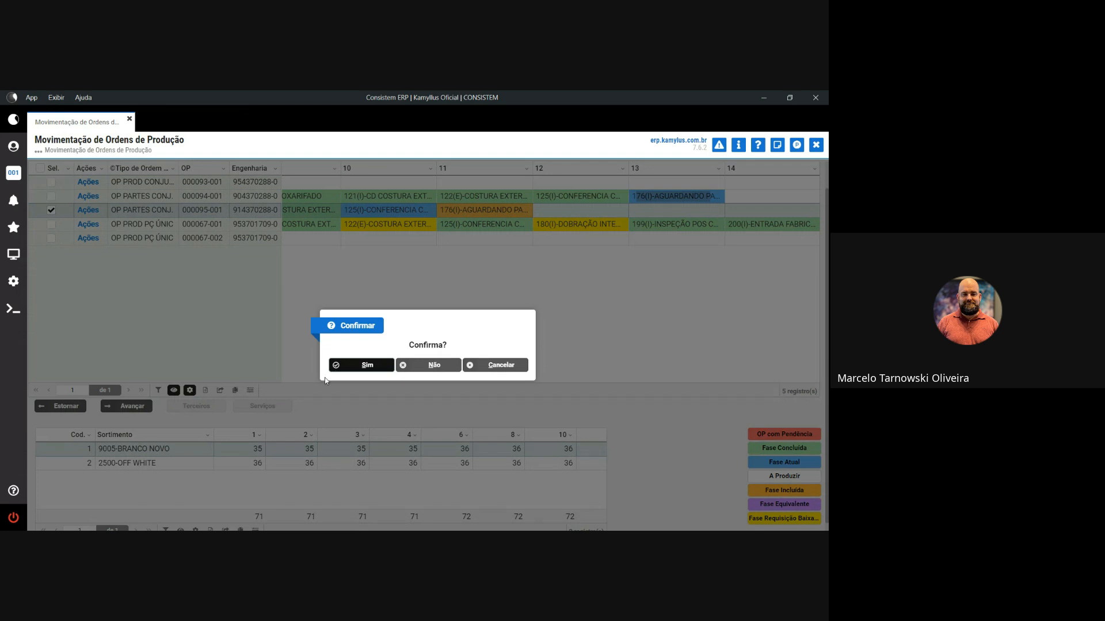
left_click(340, 367)
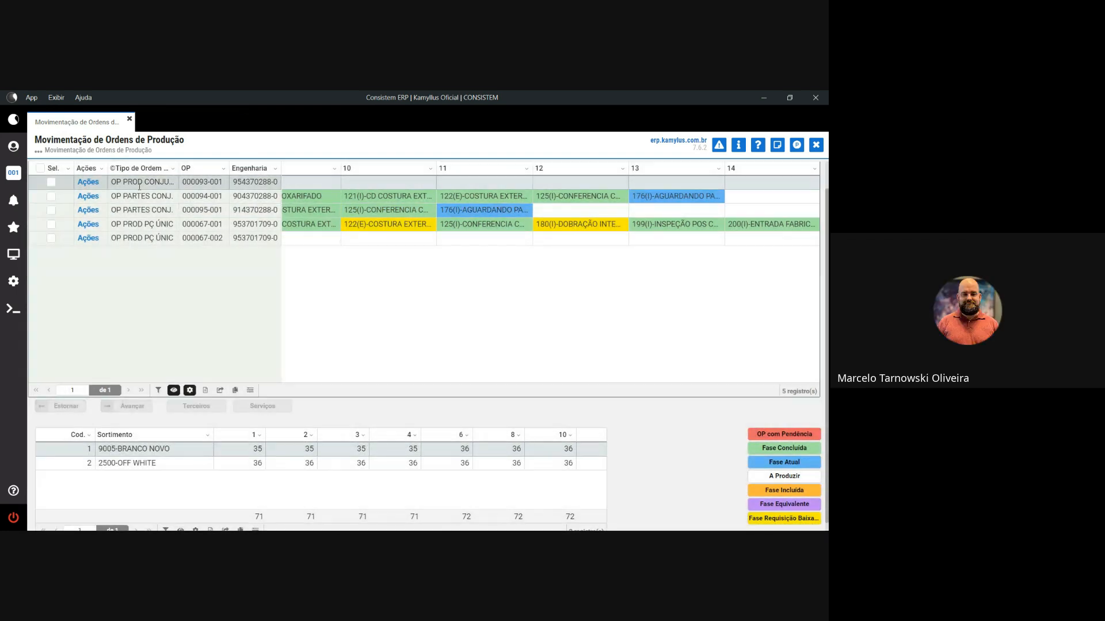
- Mark both OPs 000094-001 and 000095-001 and advance them together
left_click(50, 197)
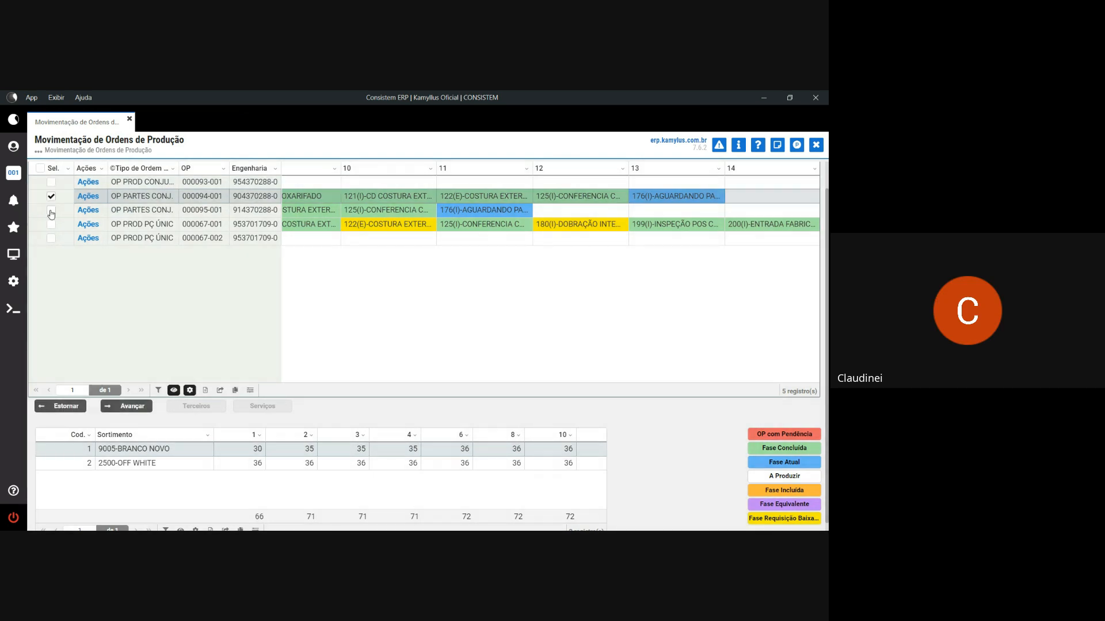
left_click(50, 213)
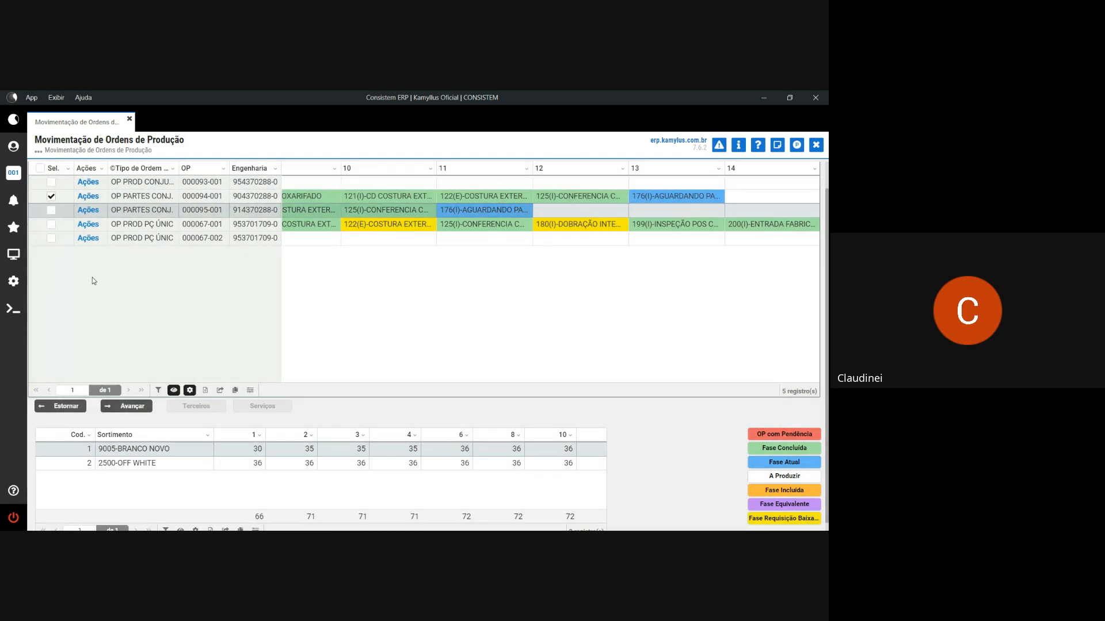
left_click(132, 407)
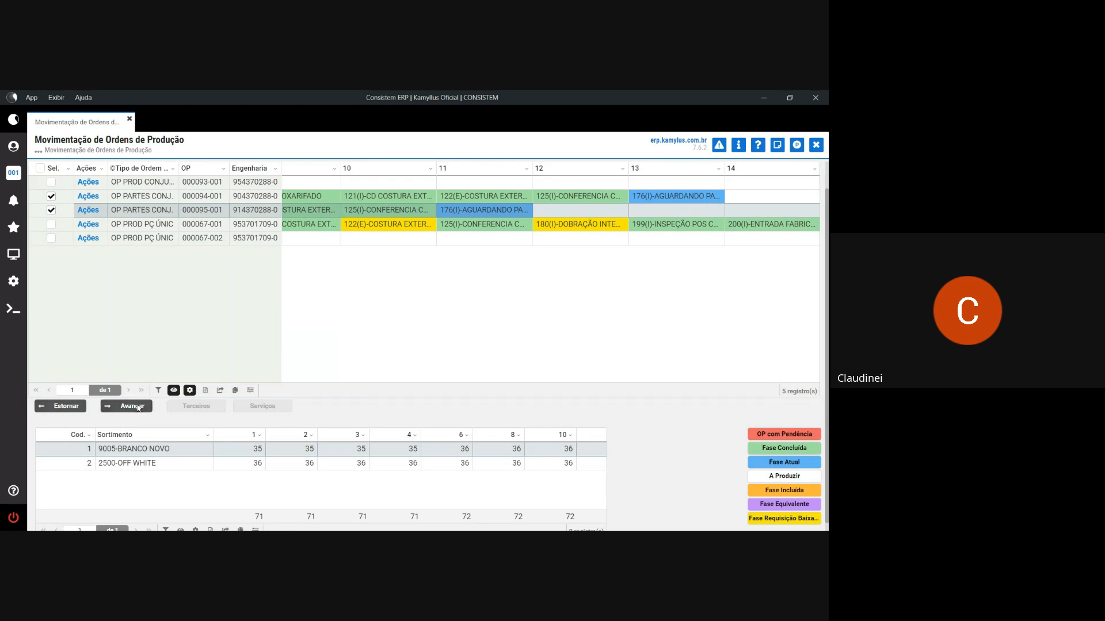
left_click(137, 408)
left_click(381, 366)
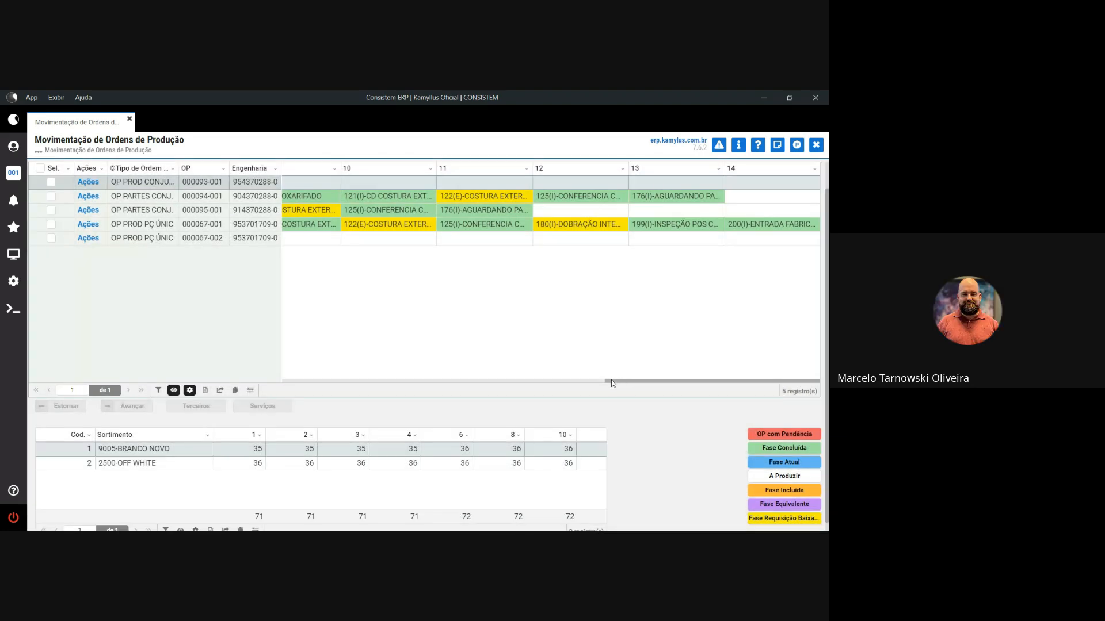
- Launch routine ccesa720 from the direct program execution favourite
left_click_drag(609, 381, 288, 381)
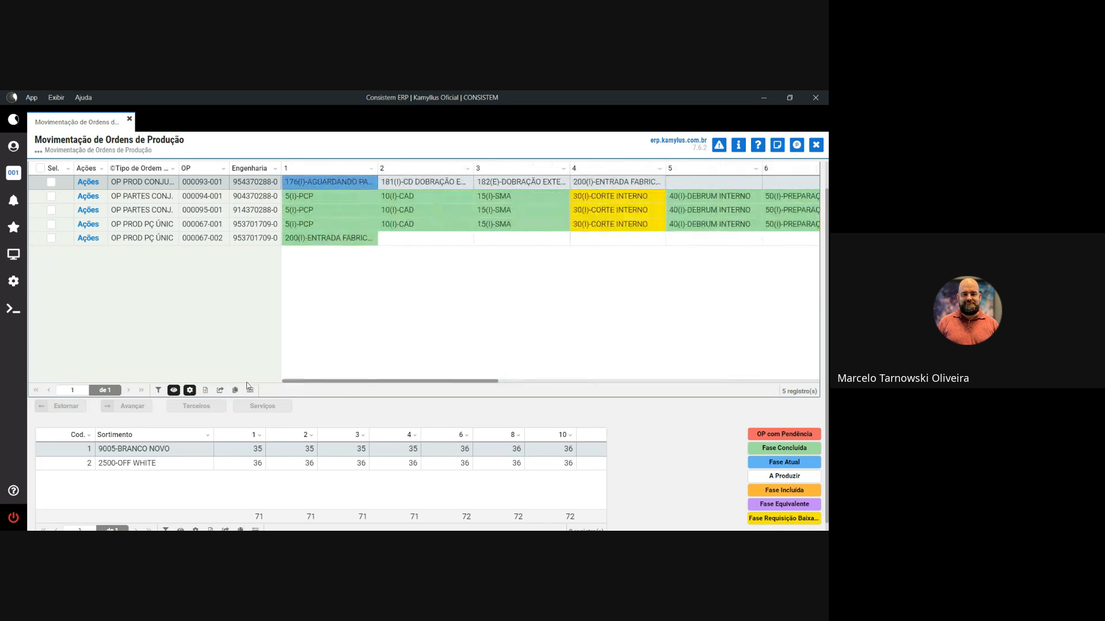
left_click(122, 183)
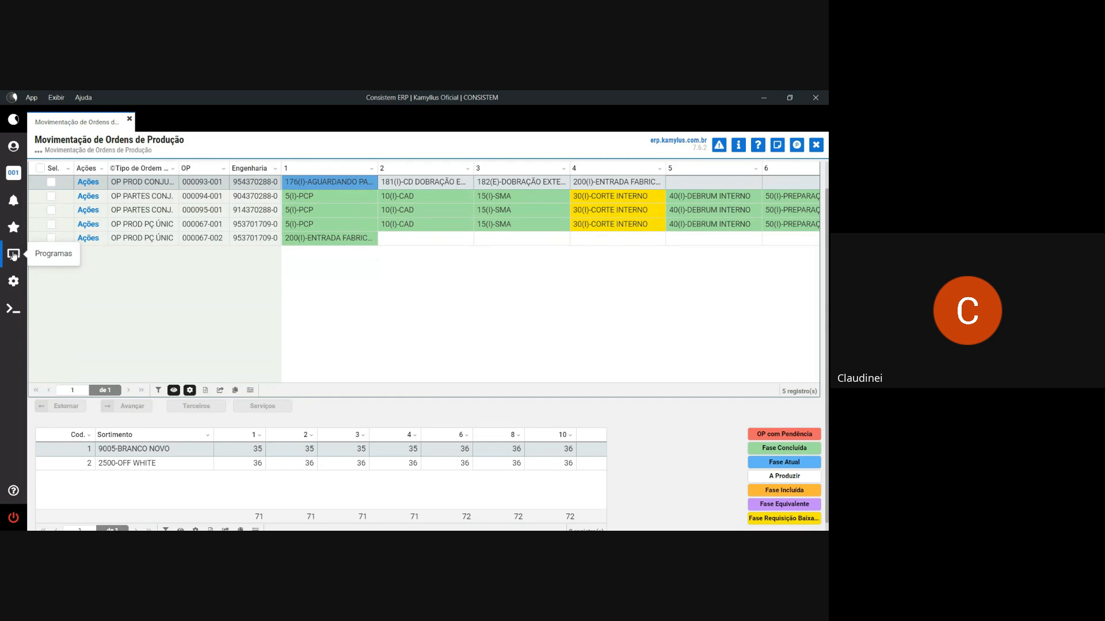
left_click(14, 230)
left_click(71, 209)
type("cc")
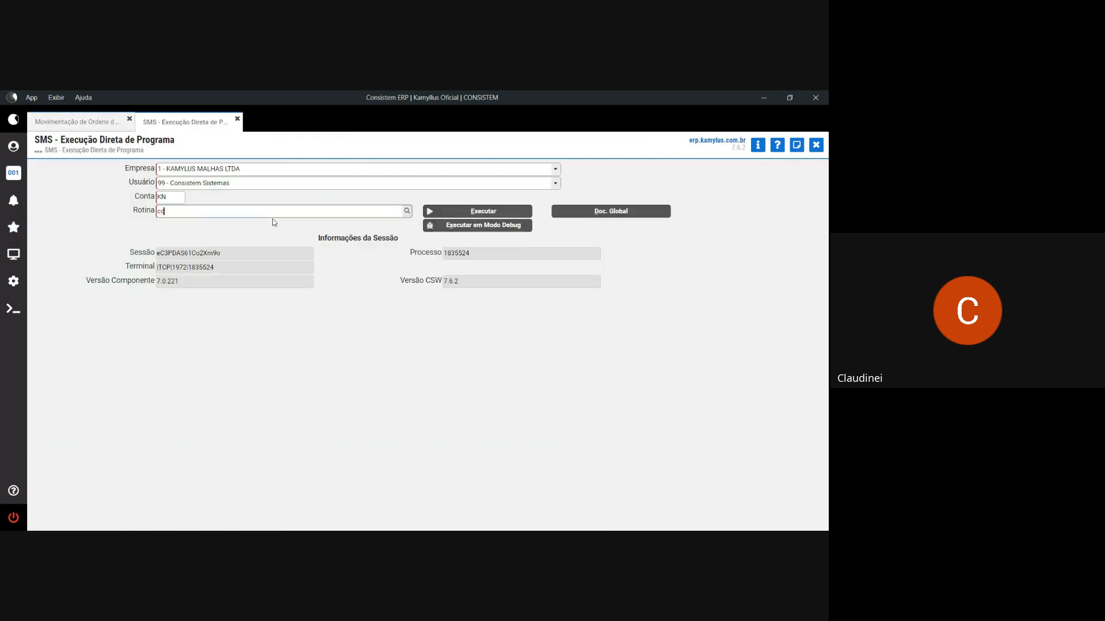
type("esa720")
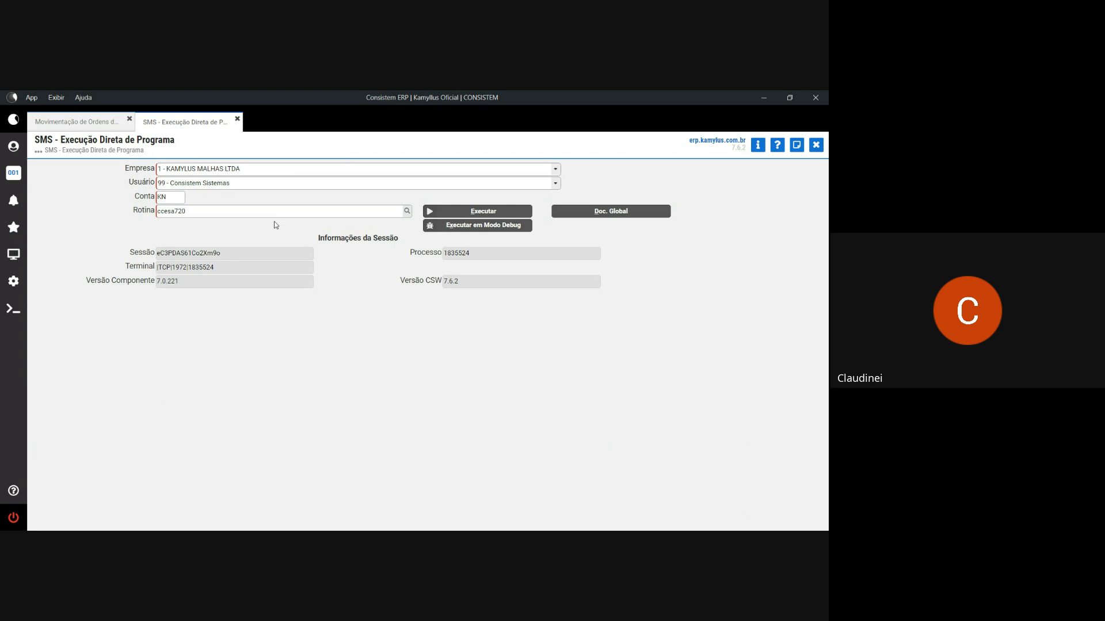
key("Return")
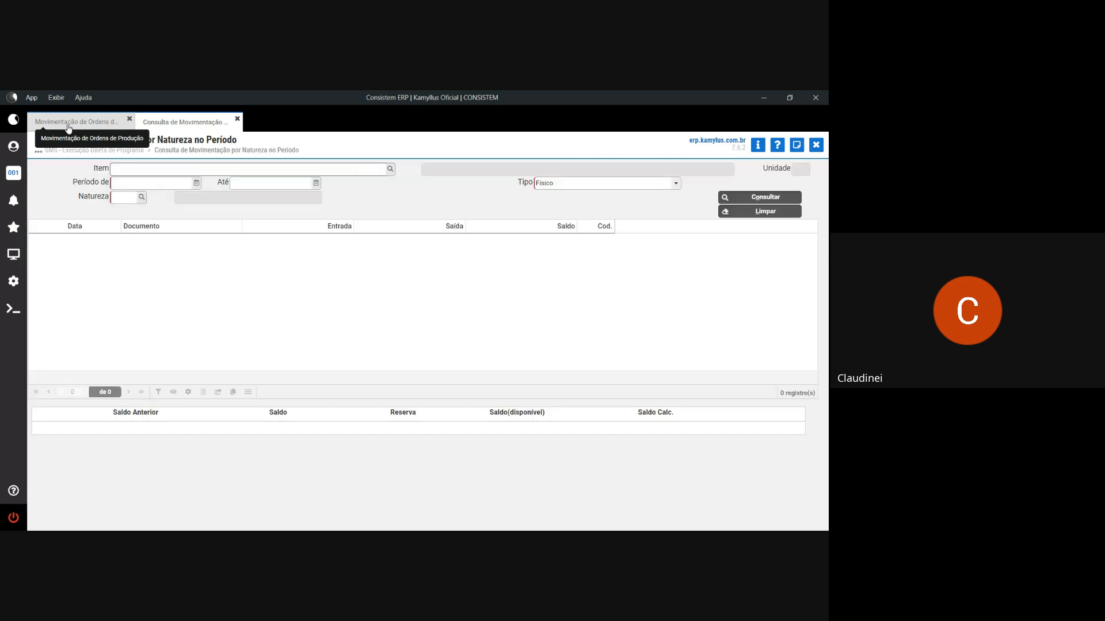
- Copy OP 000094-001's engineering code 904370288 into the stock query's Item field
left_click(68, 123)
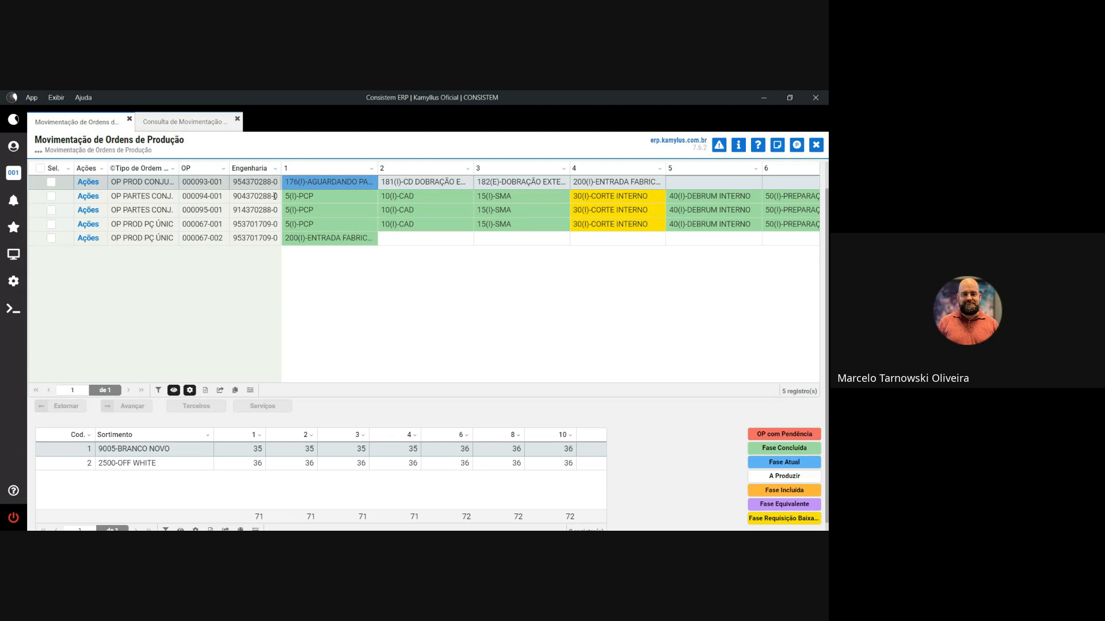
left_click_drag(272, 196, 240, 196)
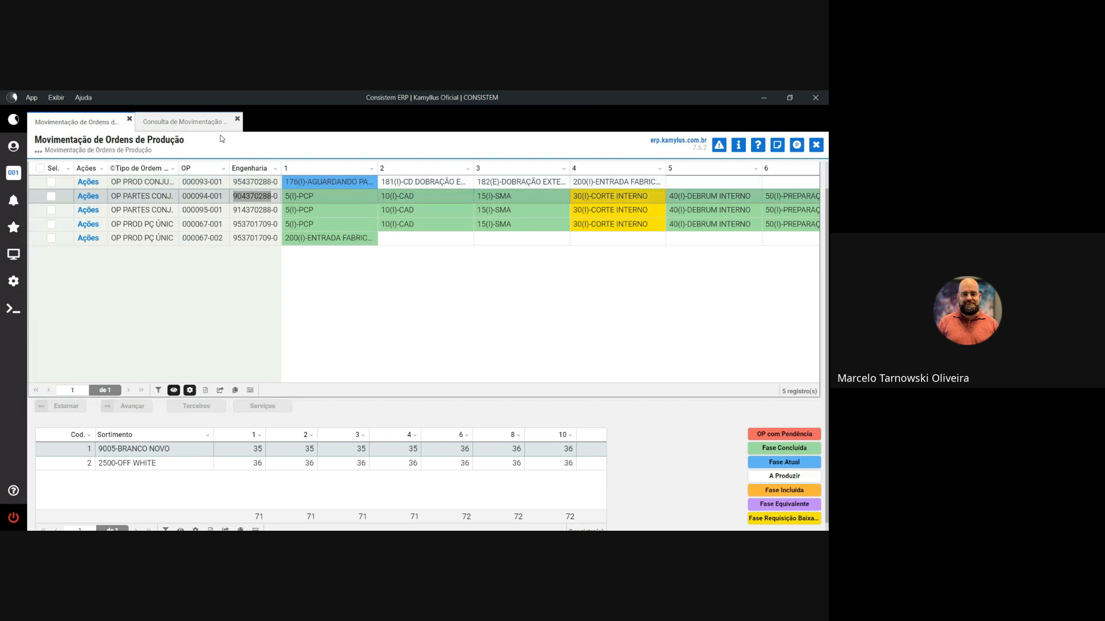
left_click(190, 122)
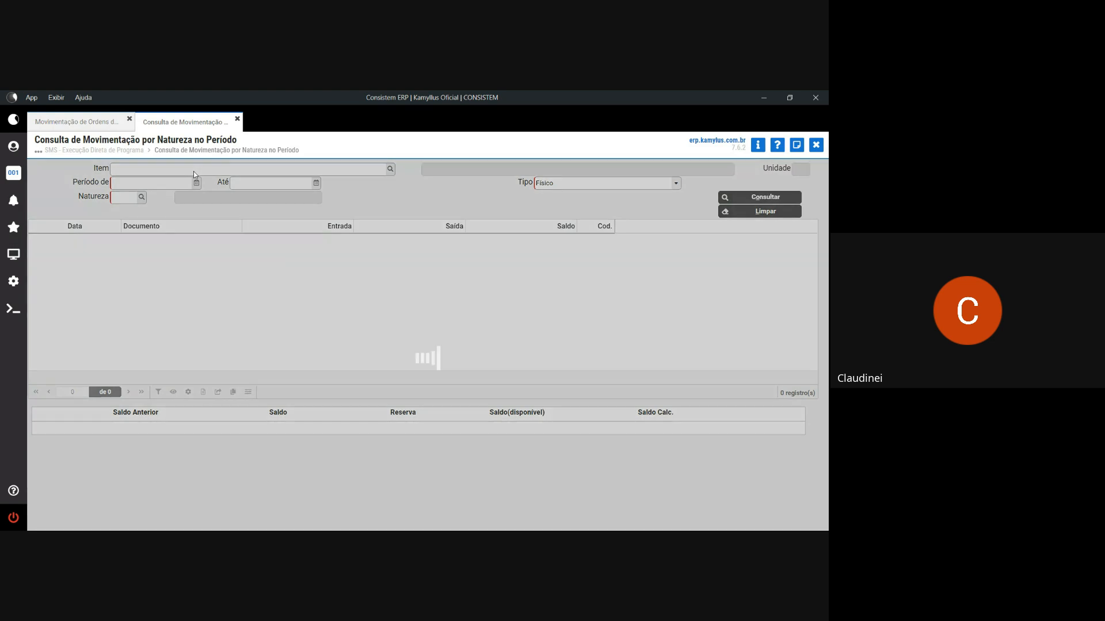
left_click(194, 171)
type("904370288")
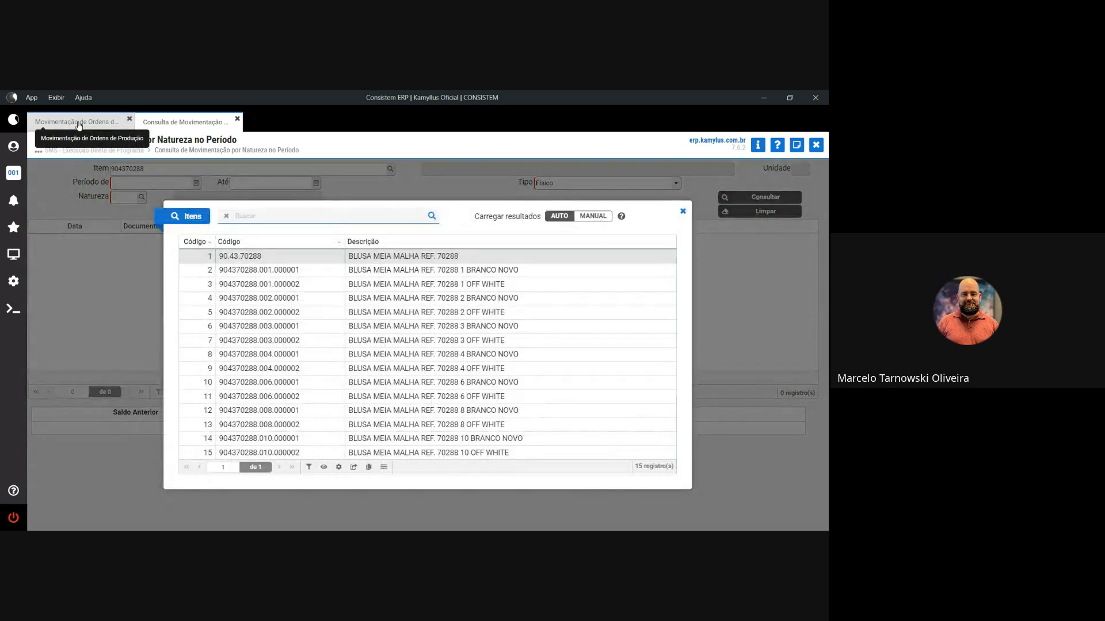
left_click(75, 122)
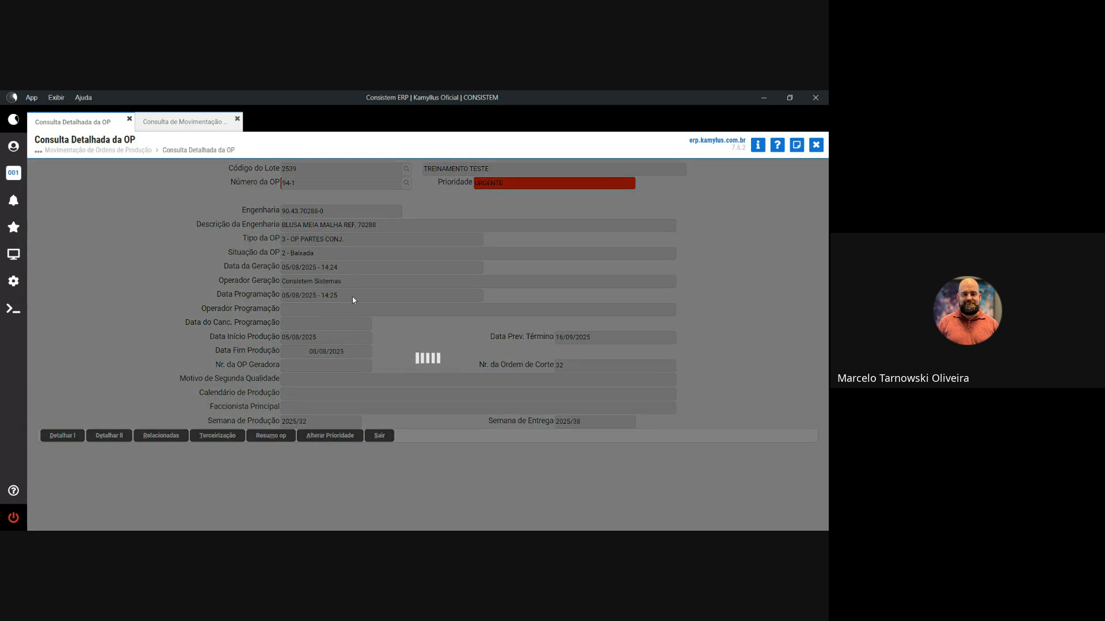
- Query item 2239 (size 1 BRANCO NOVO) under nature 190 for 08/08/2025, finding OP 000094-001's 30-unit entry
left_click(355, 306)
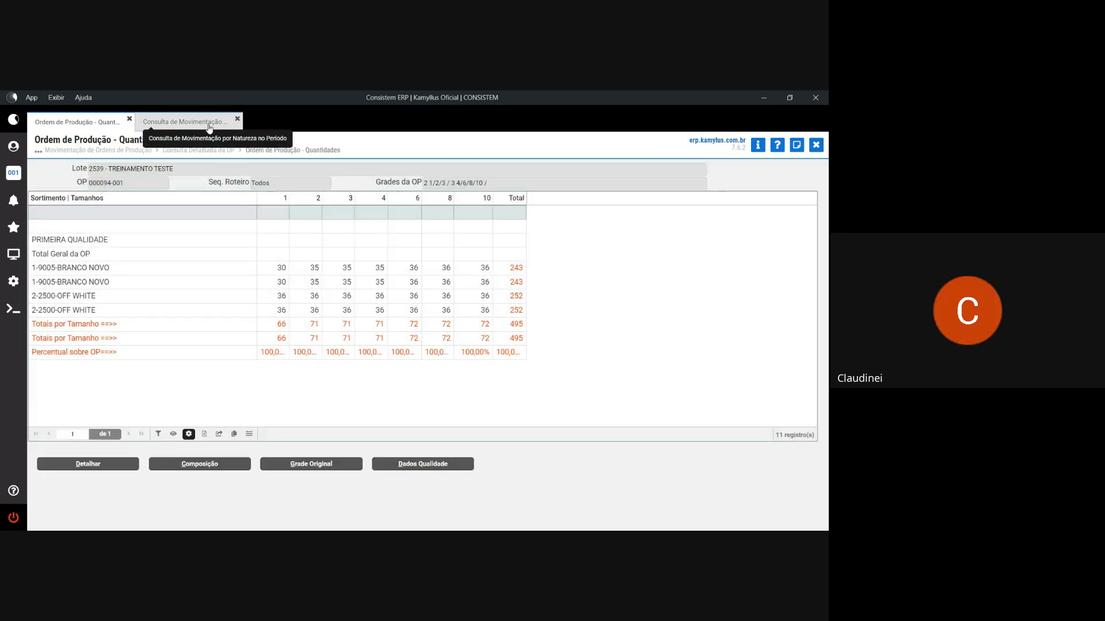
left_click(210, 129)
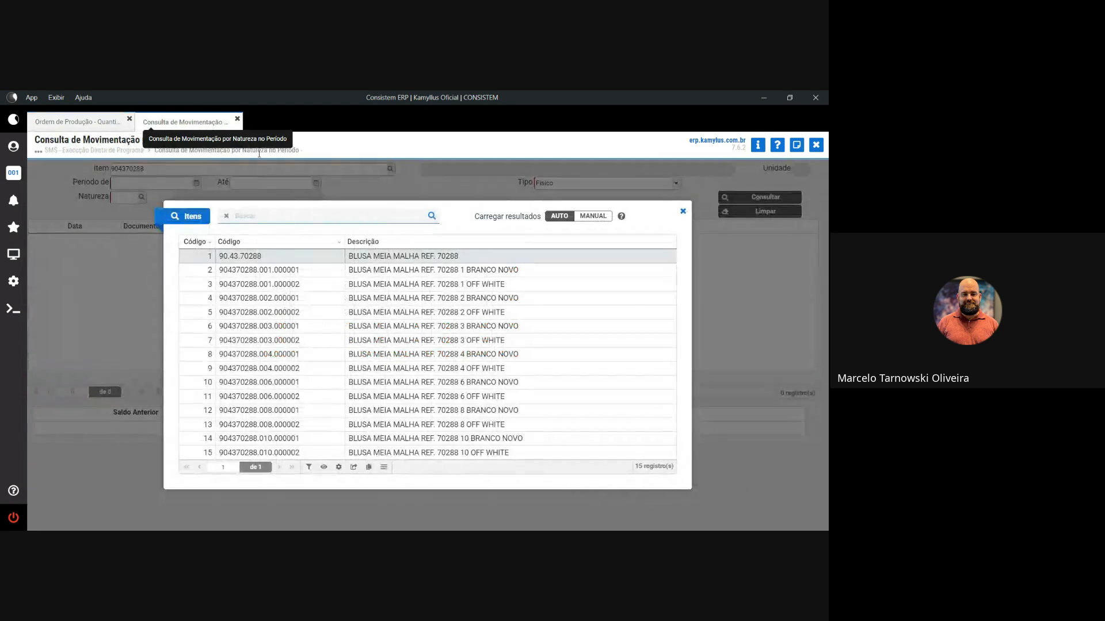
left_click(341, 272)
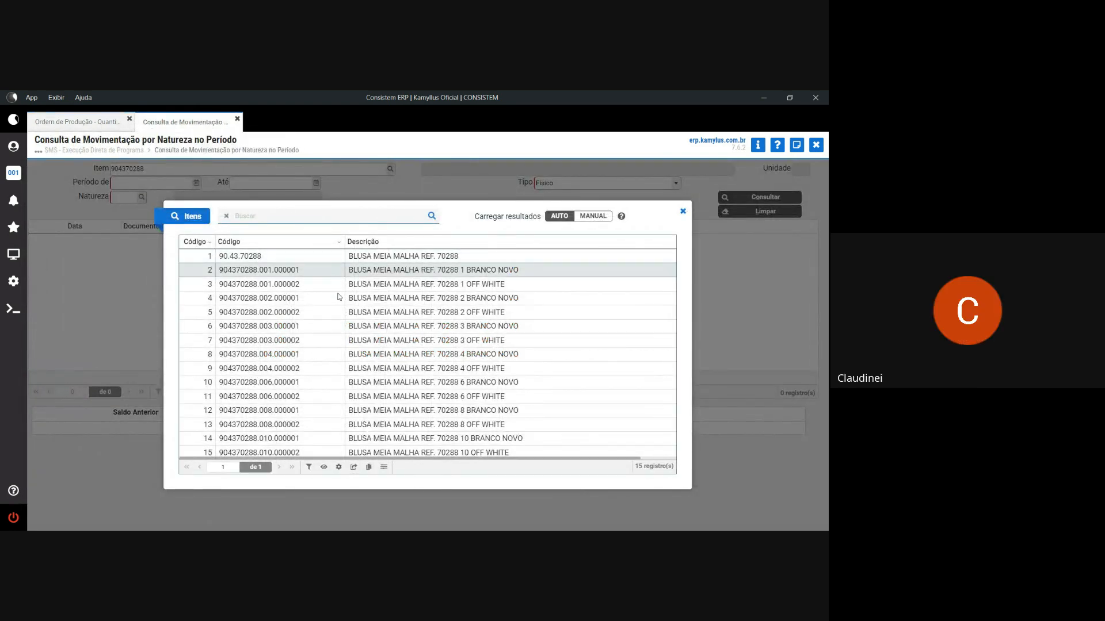
double_click(334, 271)
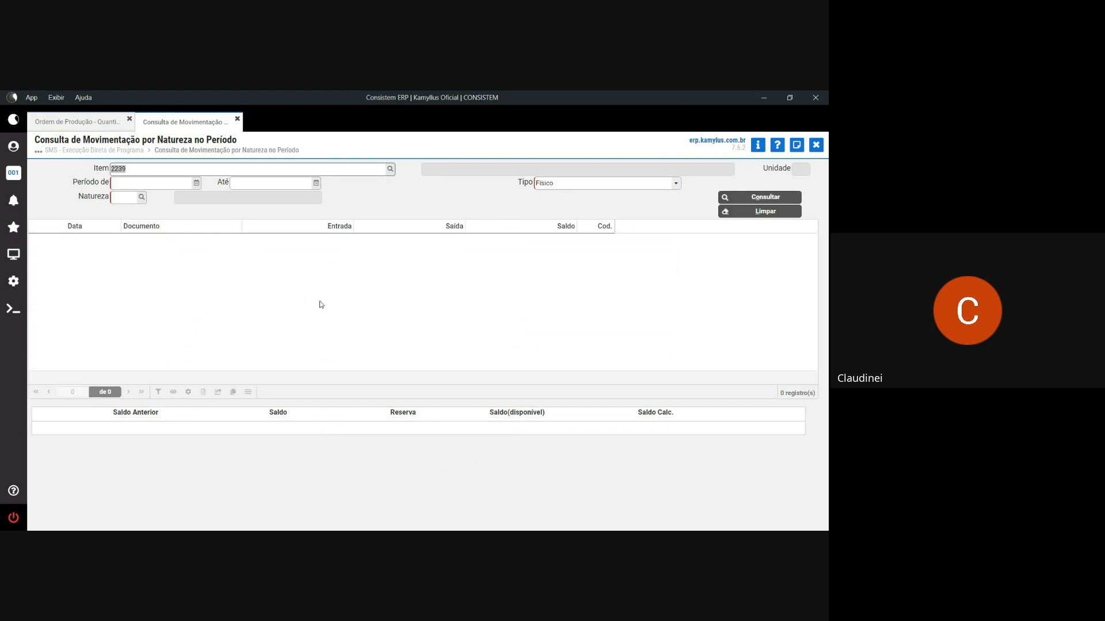
key("Tab")
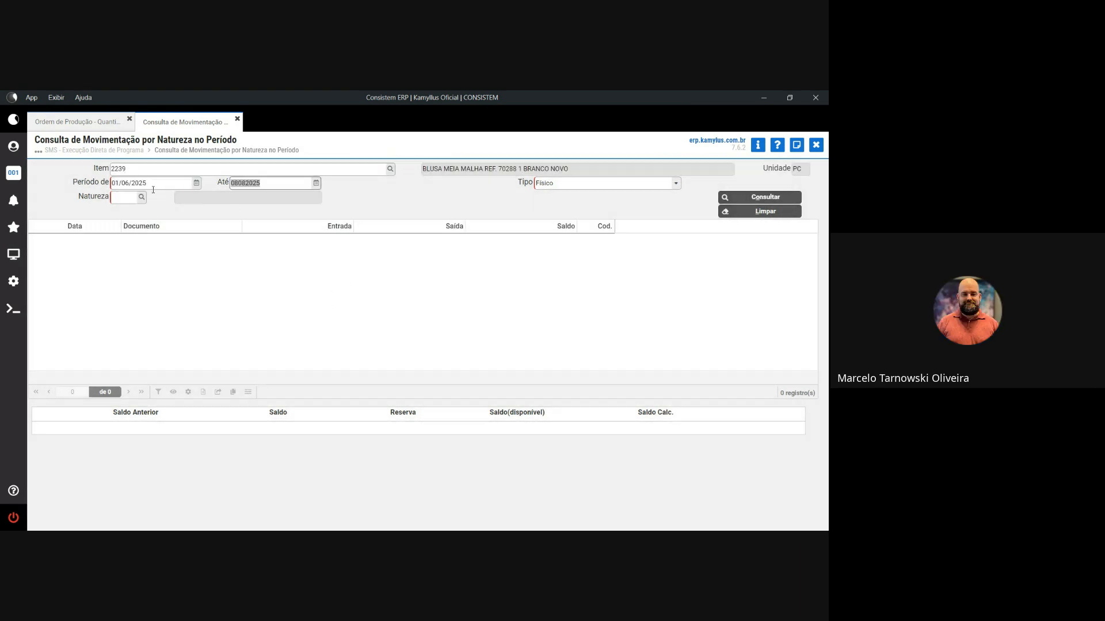
left_click(144, 182)
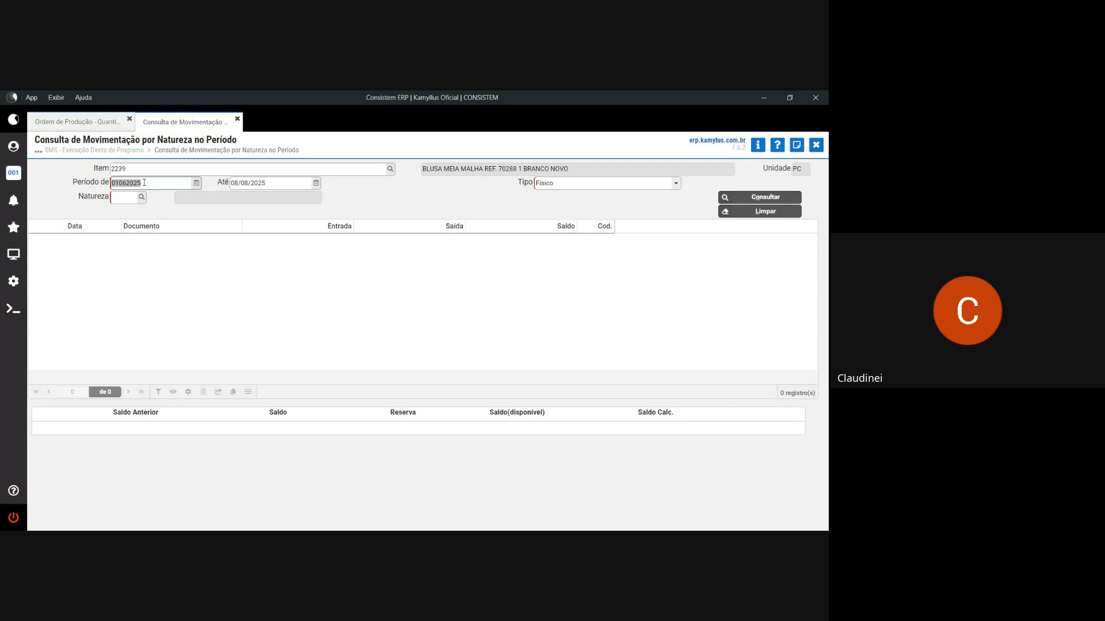
type("h")
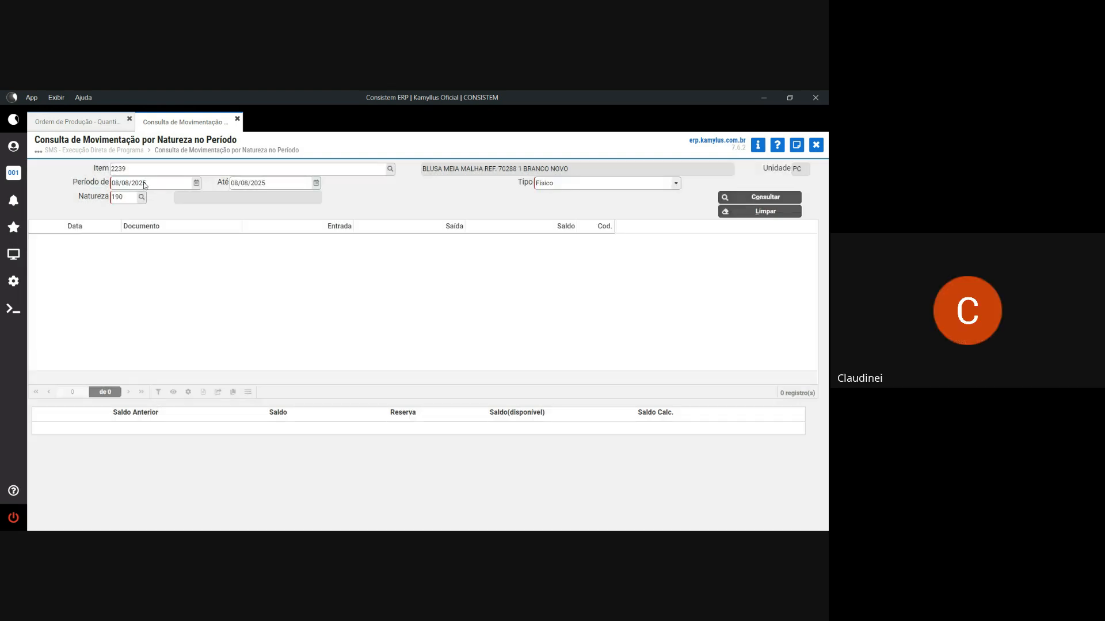
key("Return")
key("Return")
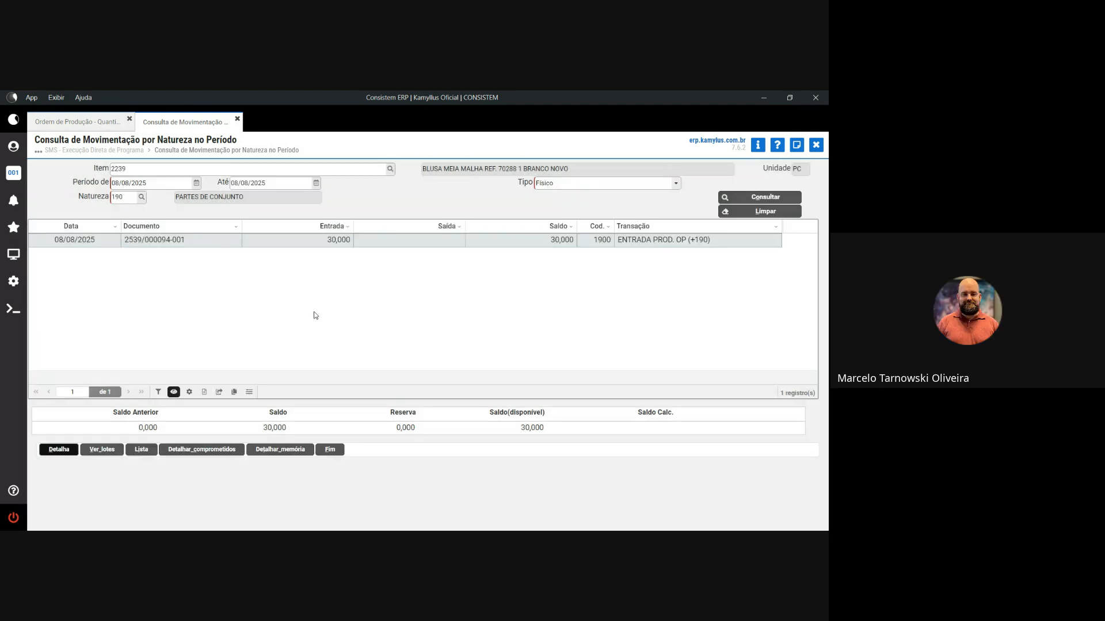
left_click(78, 122)
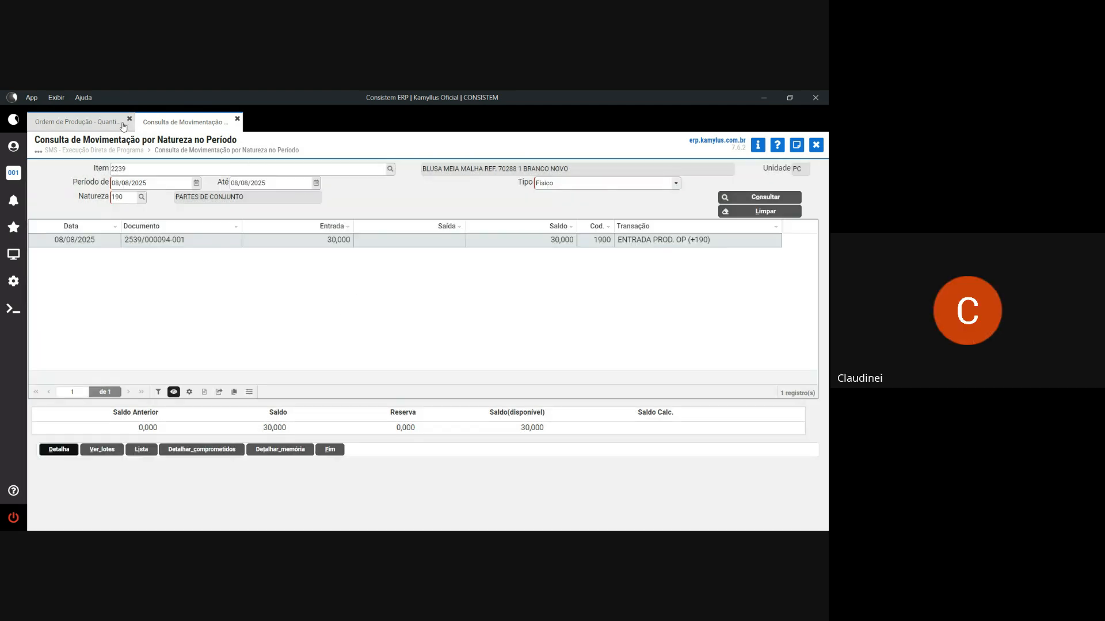
- Close the OP quantities and detail views to return to the production orders grid
left_click(816, 144)
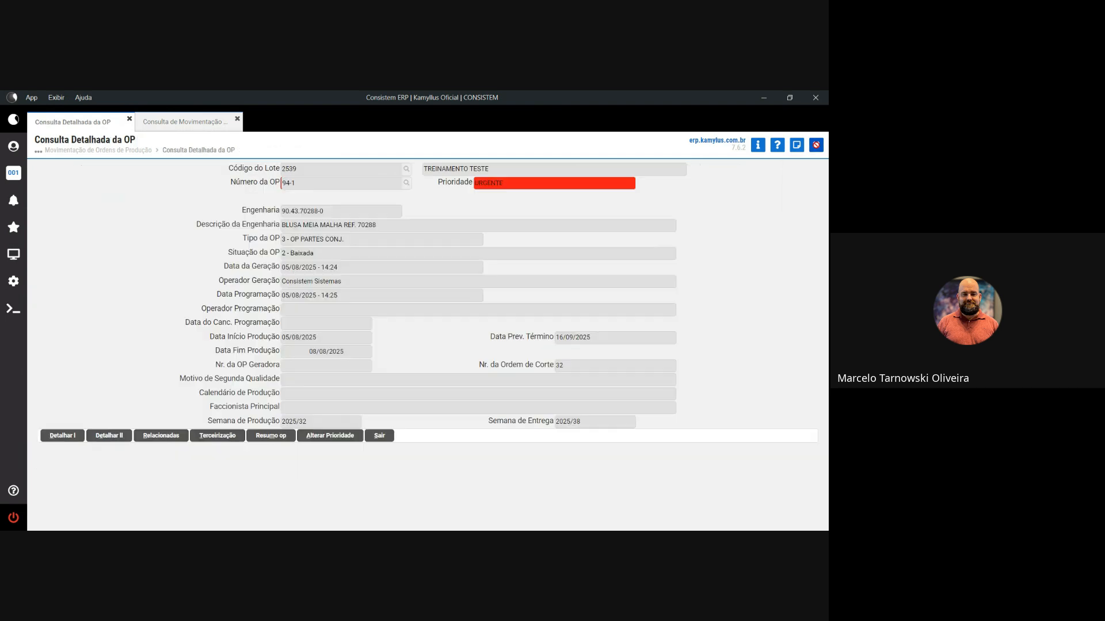
left_click(526, 236)
left_click(815, 145)
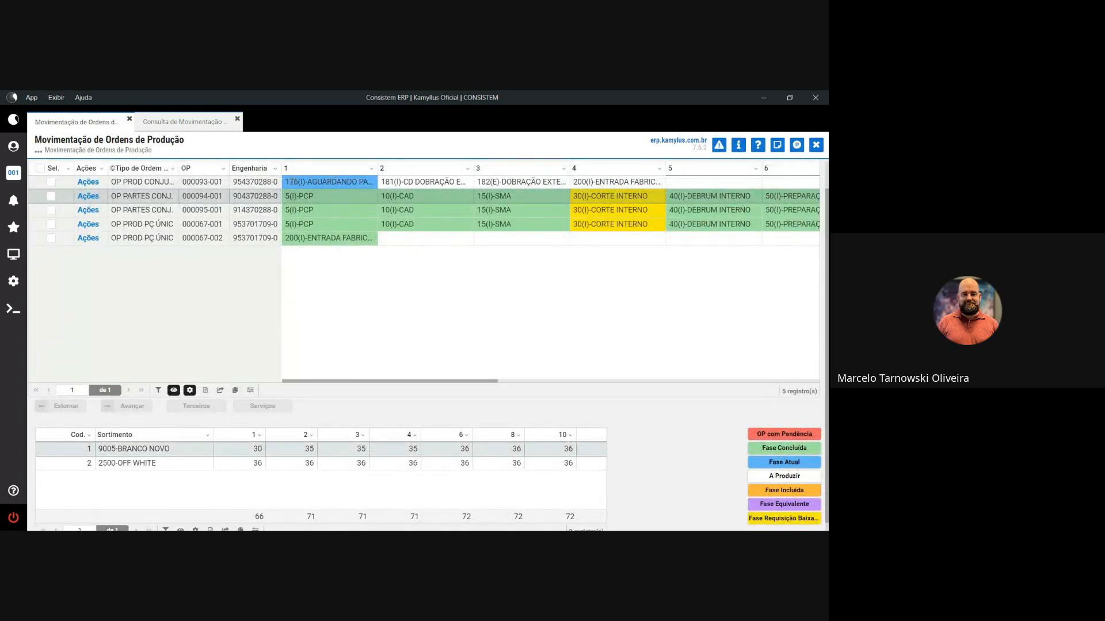
- Mark OP 000093-001 and confirm advancing it, which raises a stock error
left_click_drag(289, 182, 359, 181)
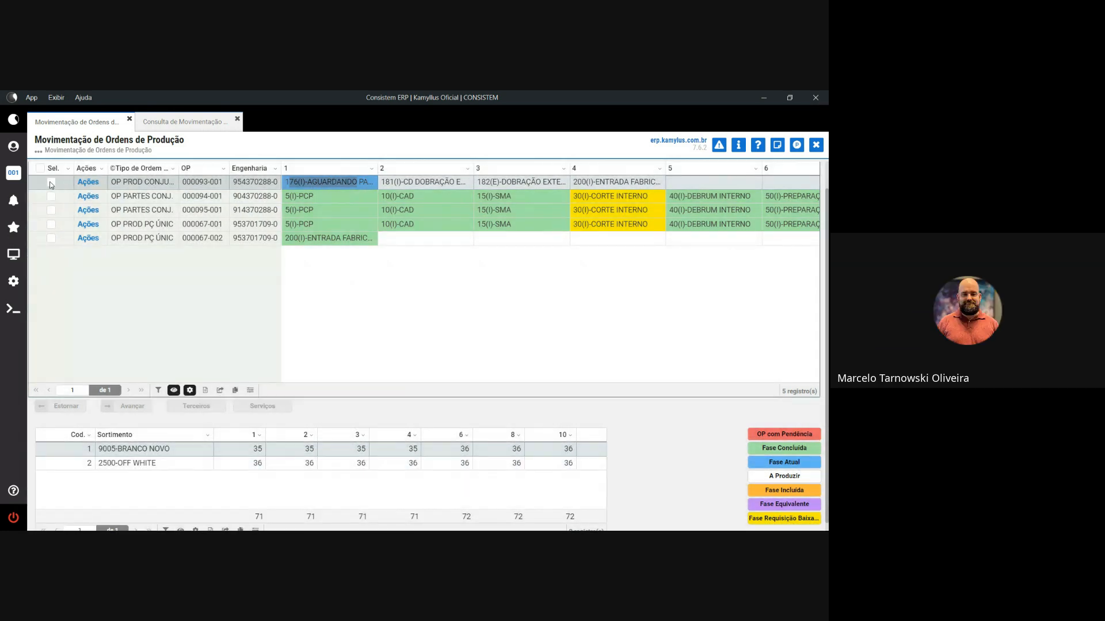
left_click(51, 182)
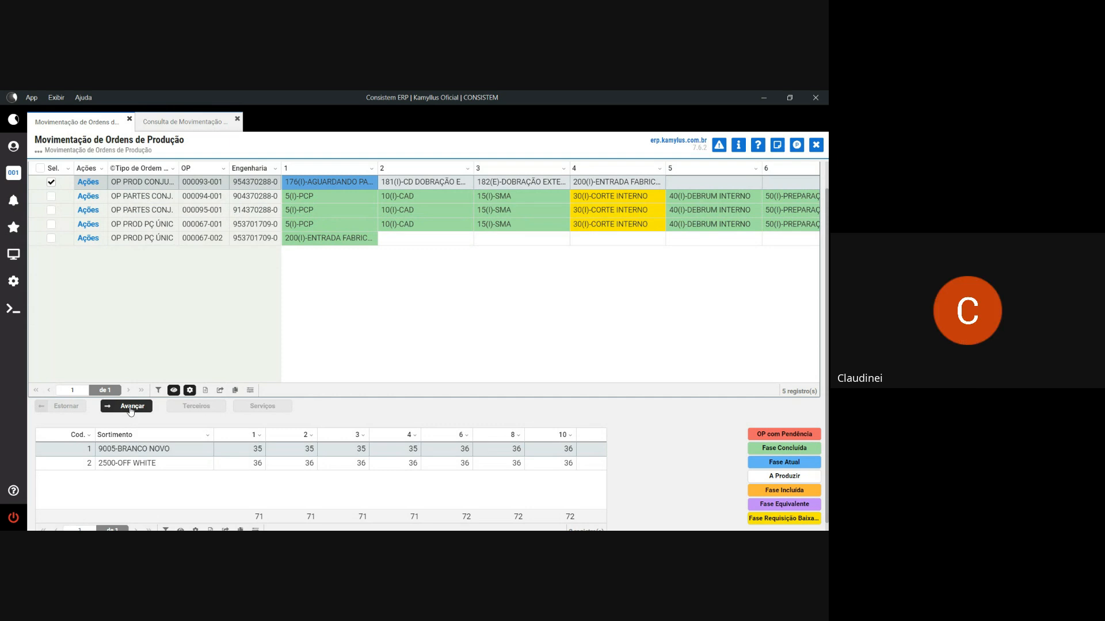
left_click(132, 409)
left_click(353, 366)
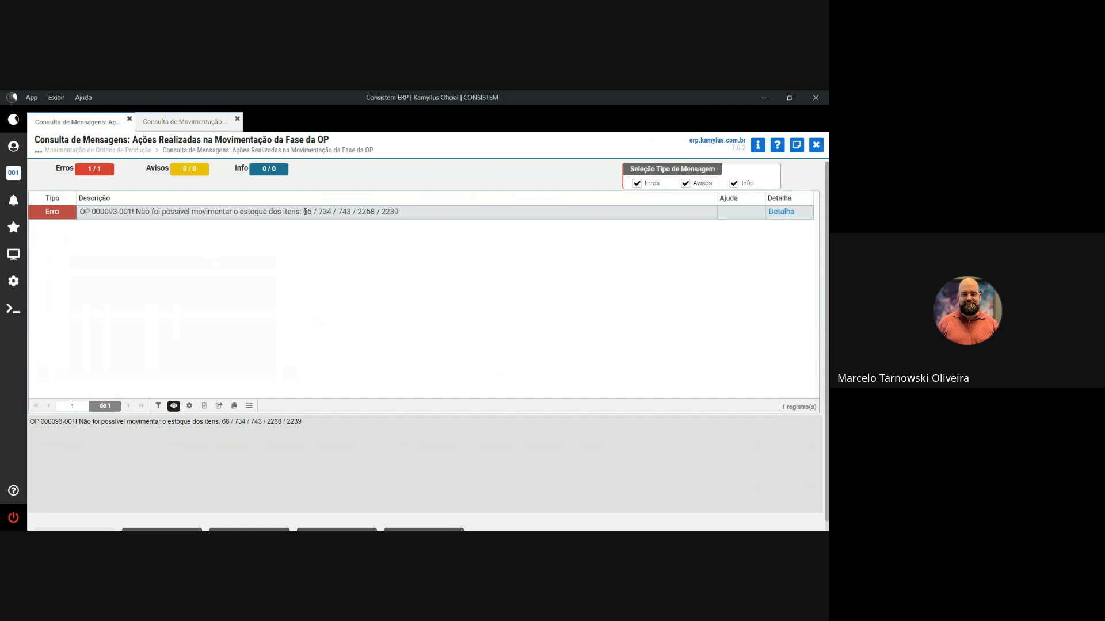
- Note failing items 66, 734, 743, 2268 and 2239, then launch routine ccesa020
left_click_drag(305, 212, 400, 212)
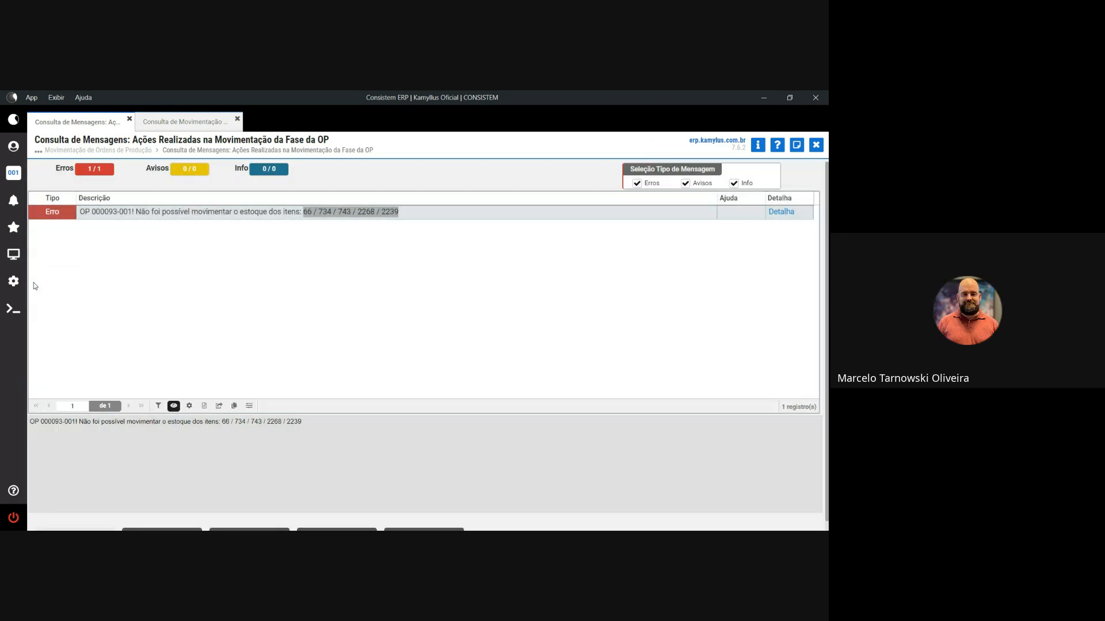
left_click(14, 228)
left_click(73, 208)
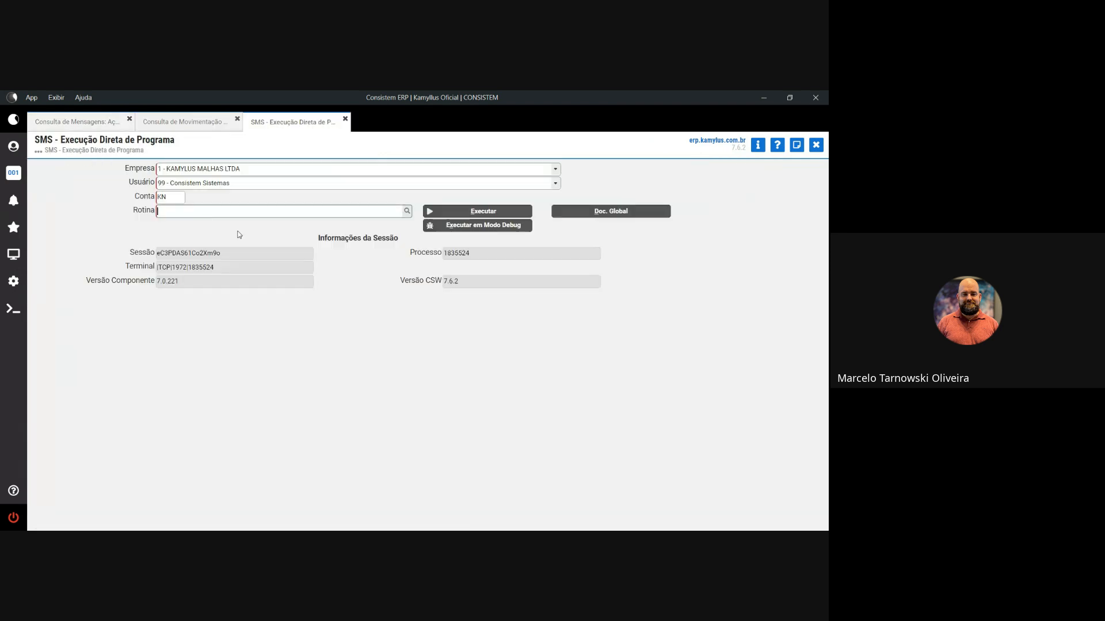
type("ccesa020")
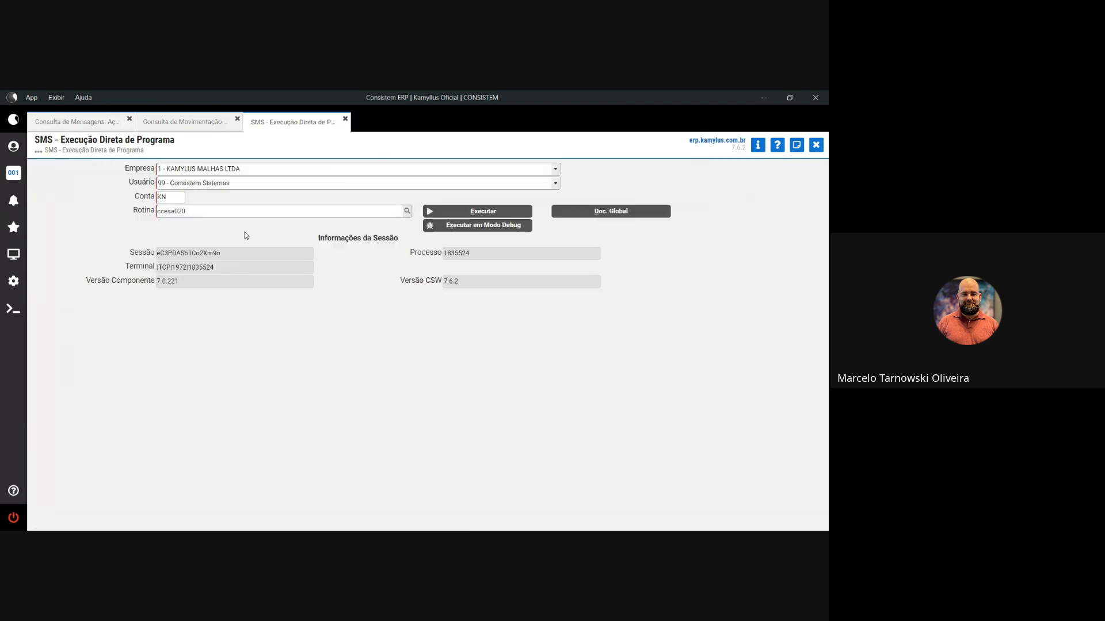
key("Return")
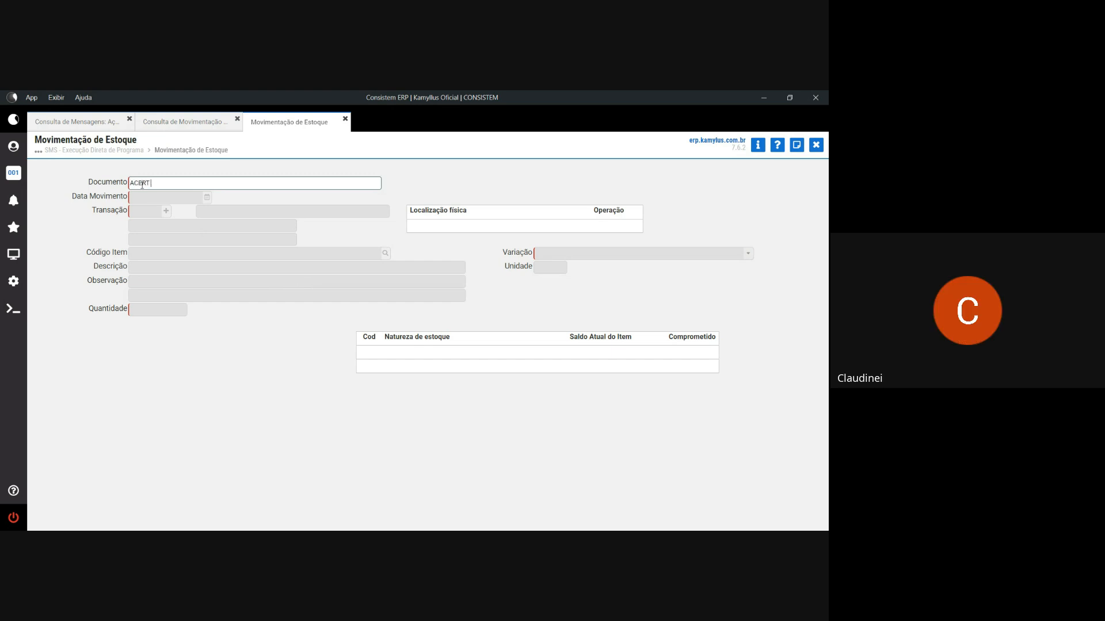
- Enter document ACERT INVENT dated 08/08/25 and open the transaction lookup
key("Tab")
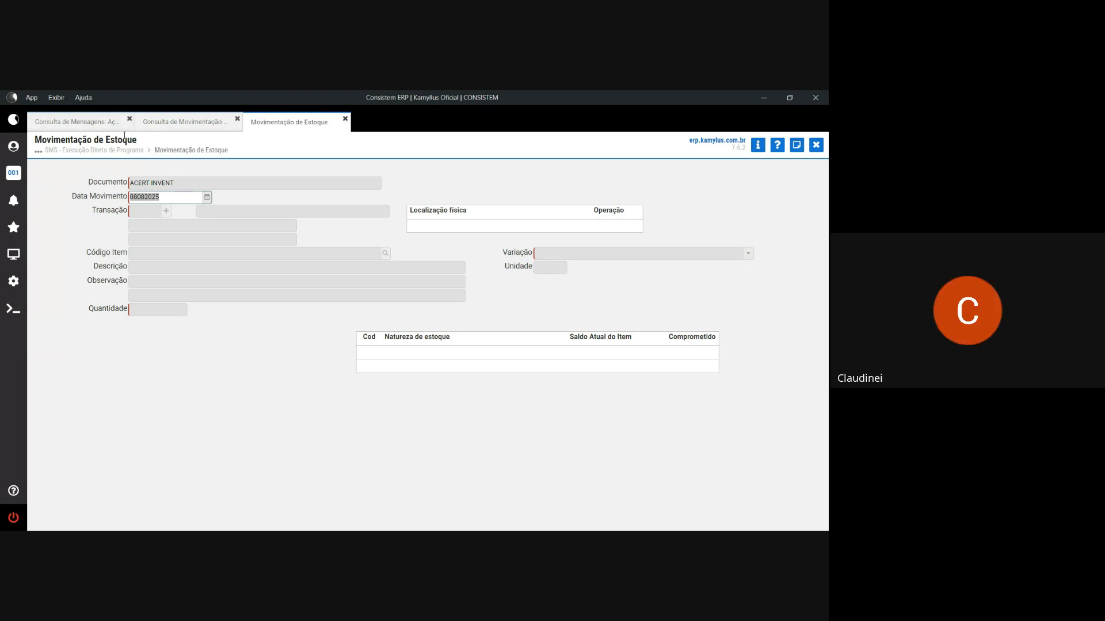
key("Tab")
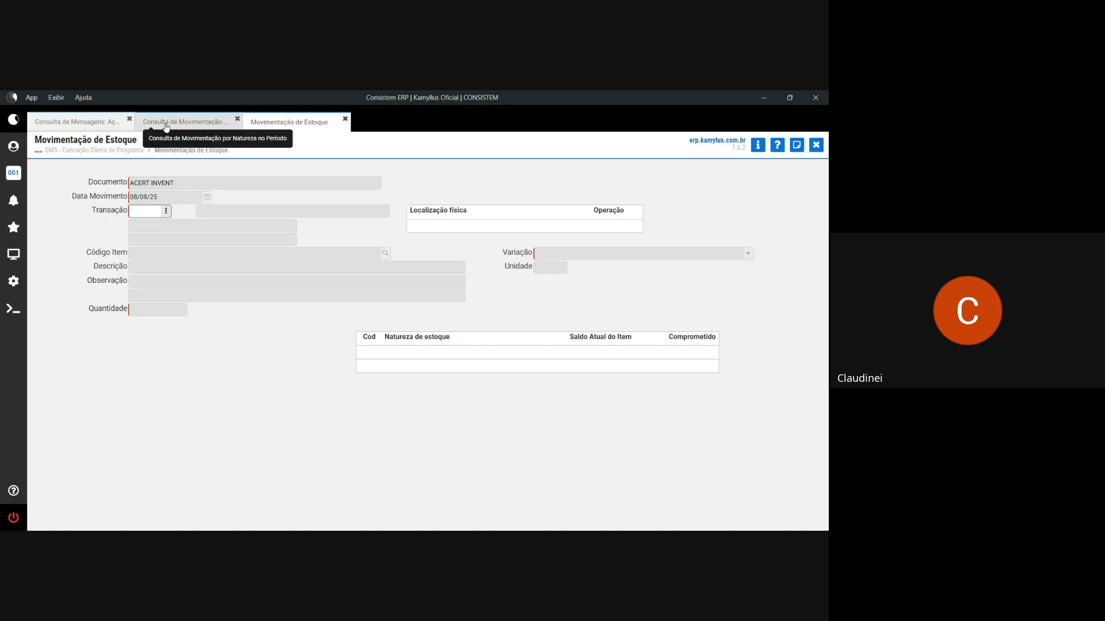
left_click(98, 123)
left_click(309, 128)
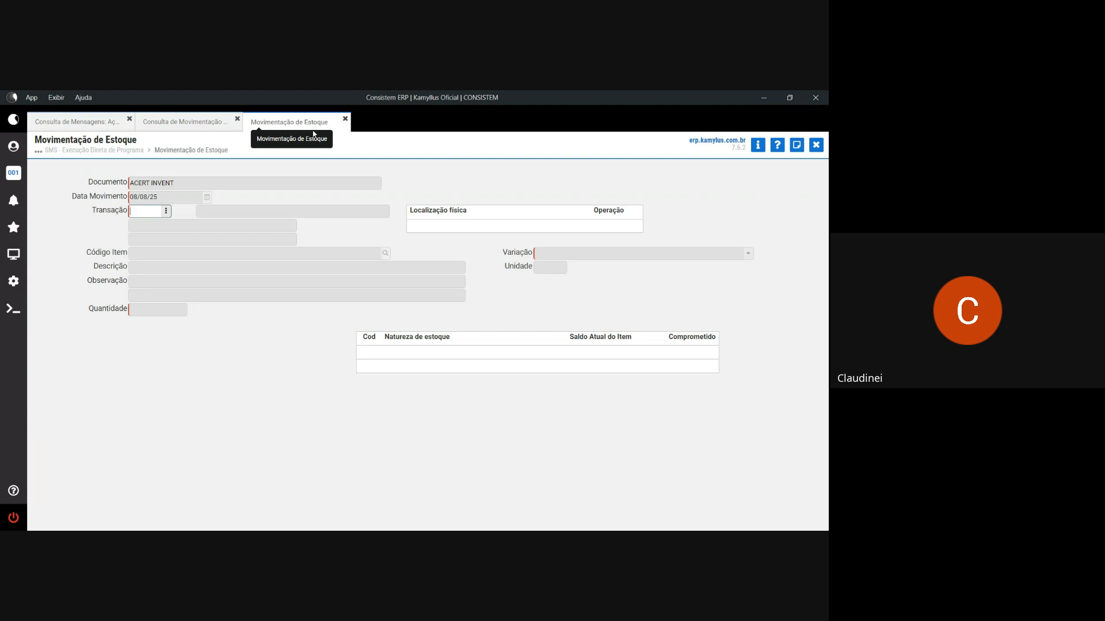
left_click(166, 211)
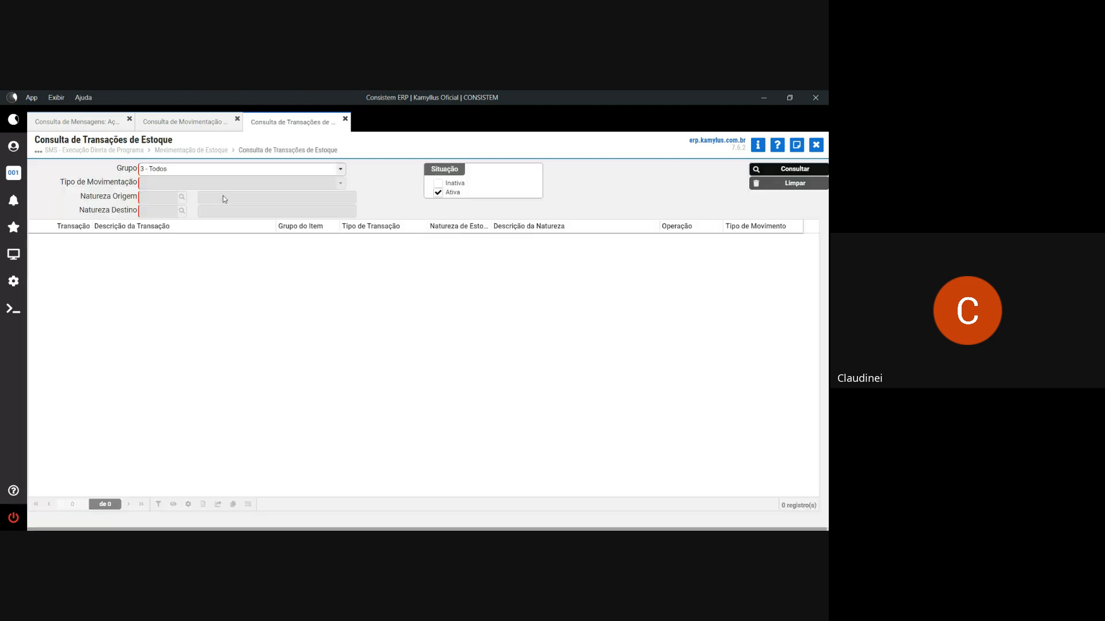
- Filter transactions to Grupo Materiais, Entrada, nature 173 and select transaction 1732
left_click(210, 174)
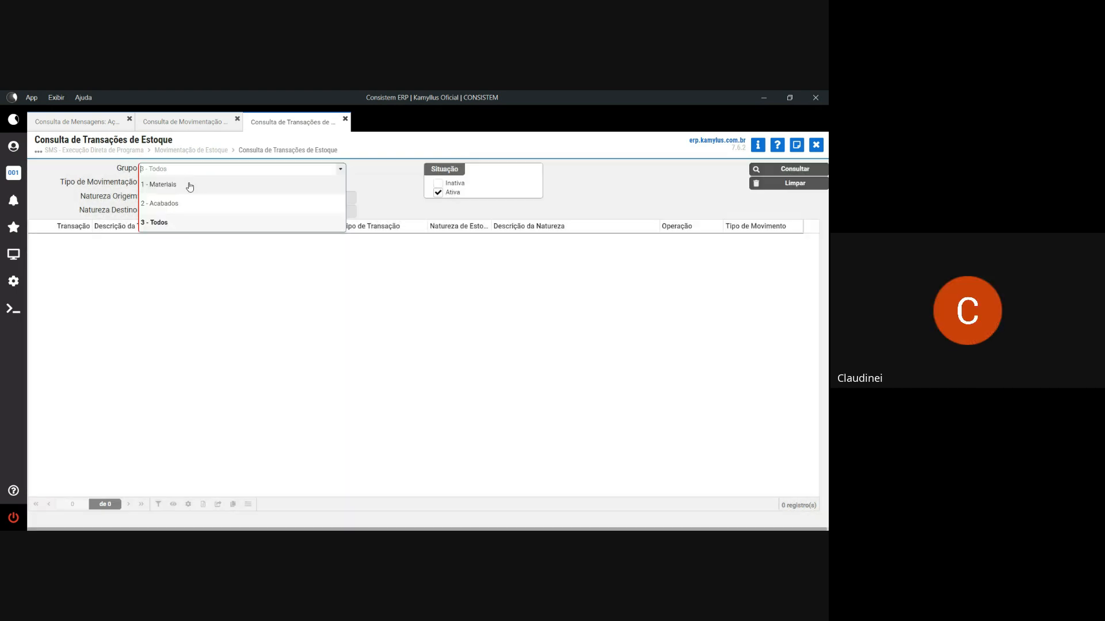
left_click(190, 185)
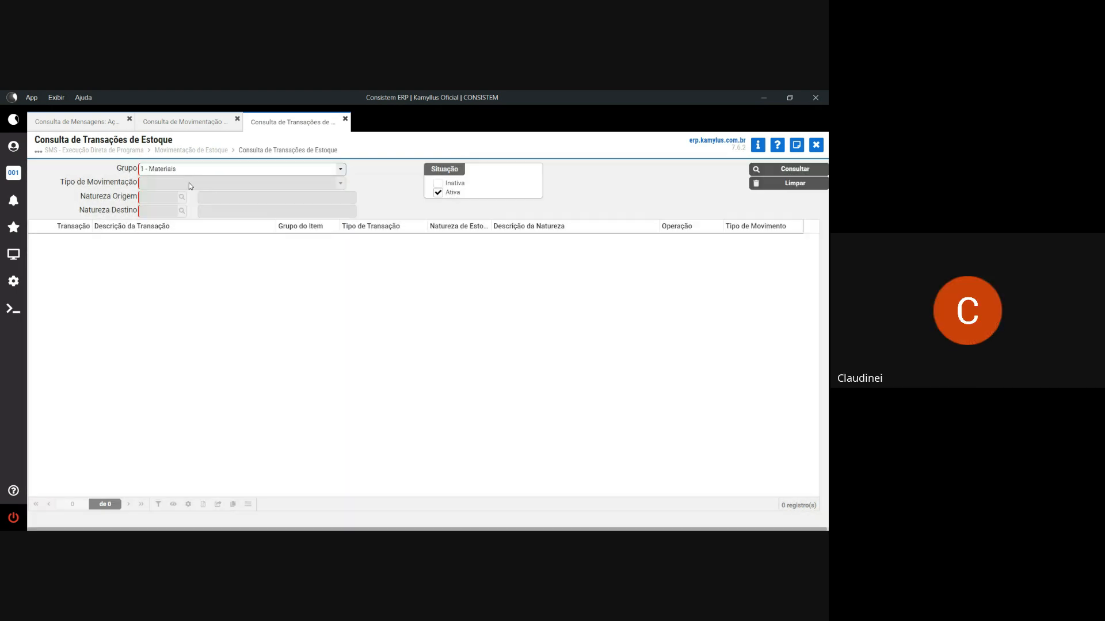
left_click(177, 183)
left_click(175, 196)
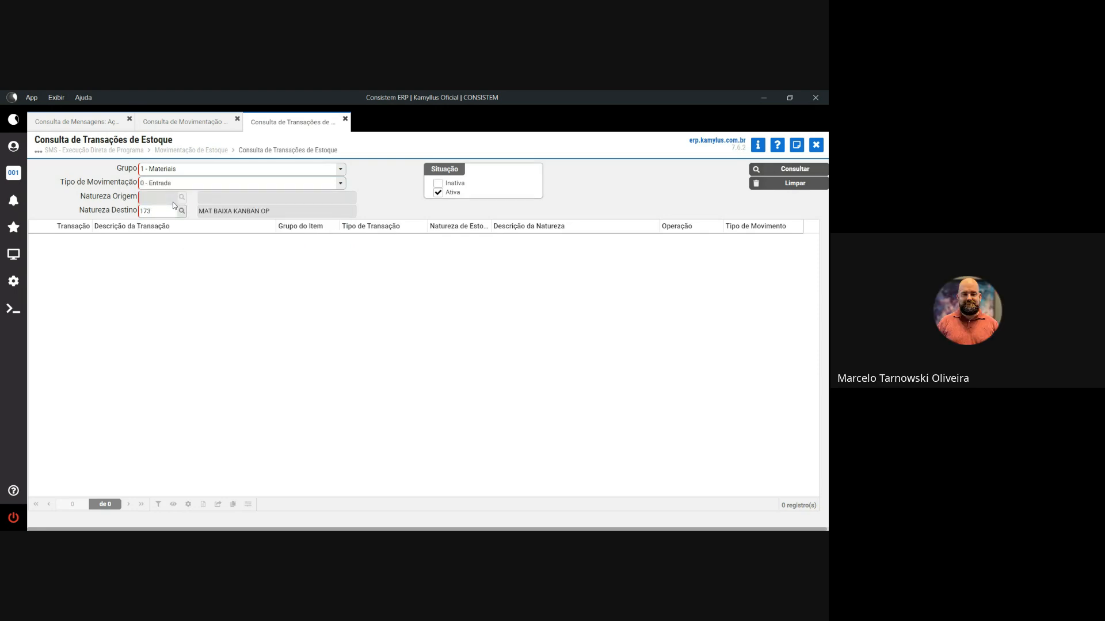
key("Return")
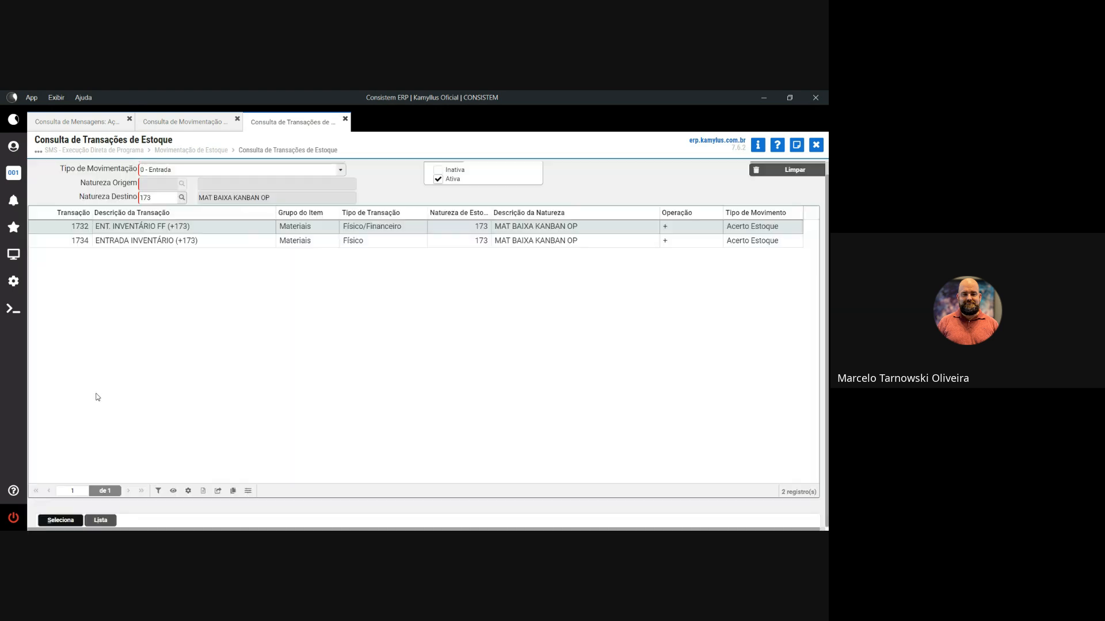
left_click(71, 520)
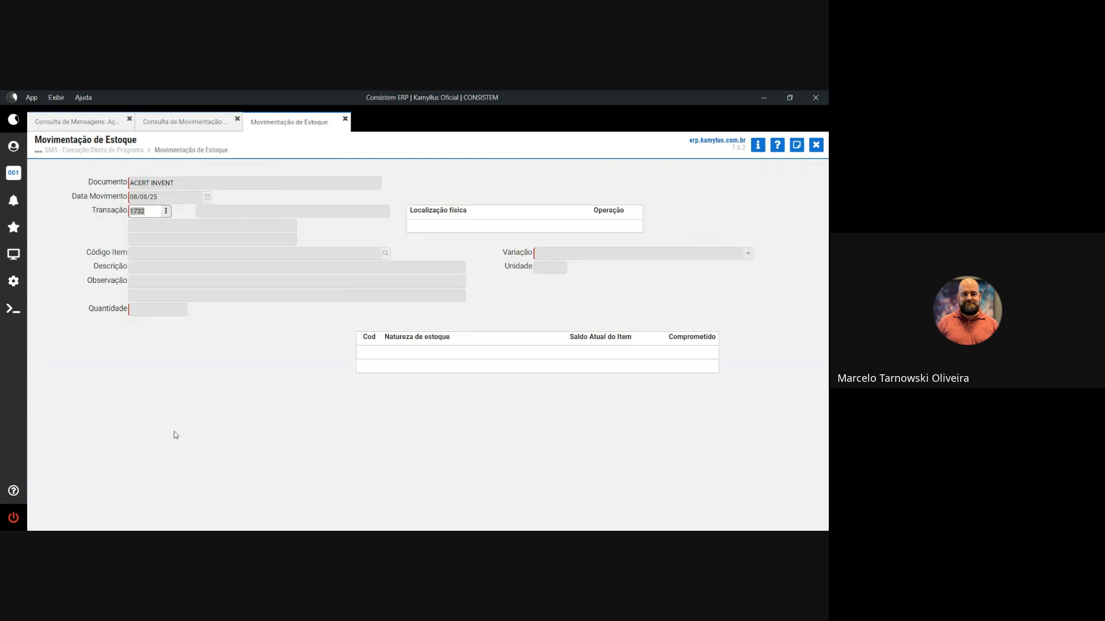
- Enter item 66 with quantity 1.000
left_click(173, 121)
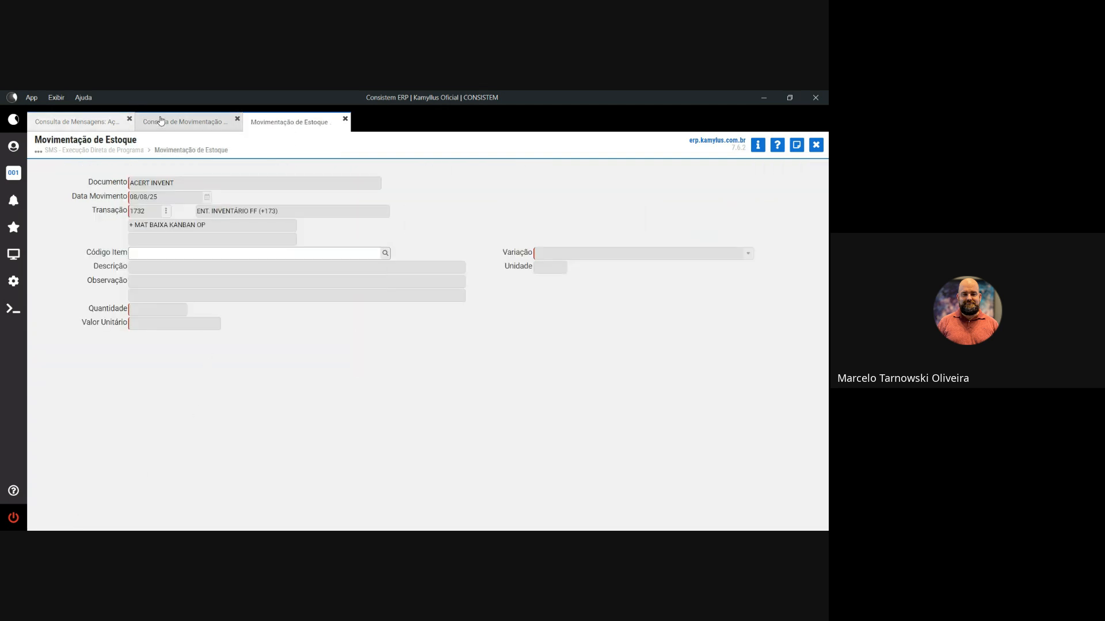
left_click(100, 123)
left_click(283, 124)
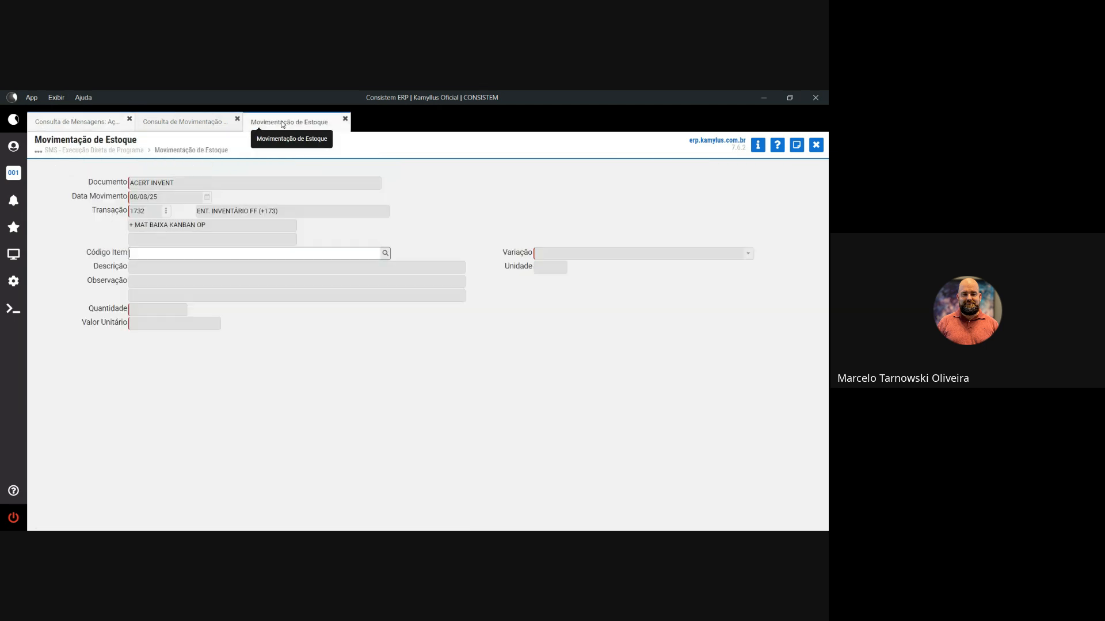
key("Return")
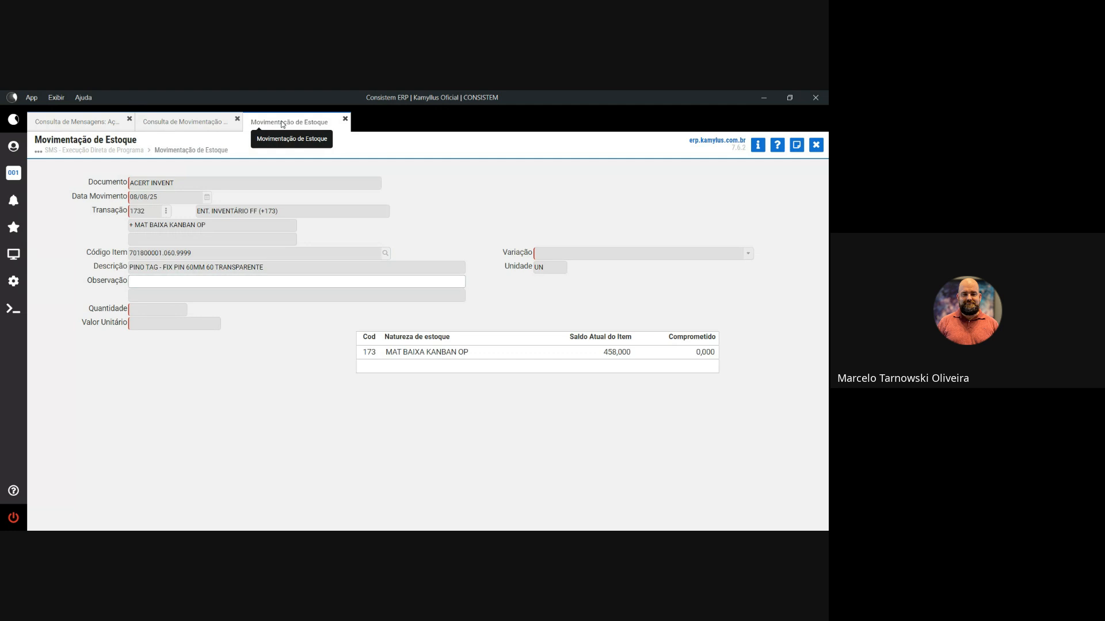
type("1.00")
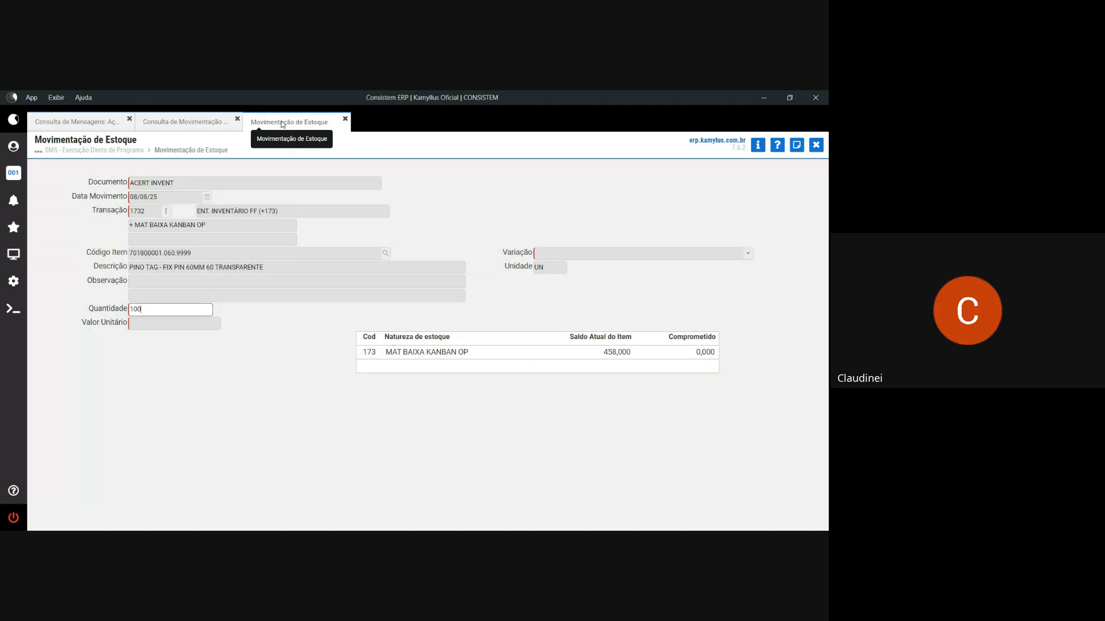
type("0")
key("Return")
key("Return")
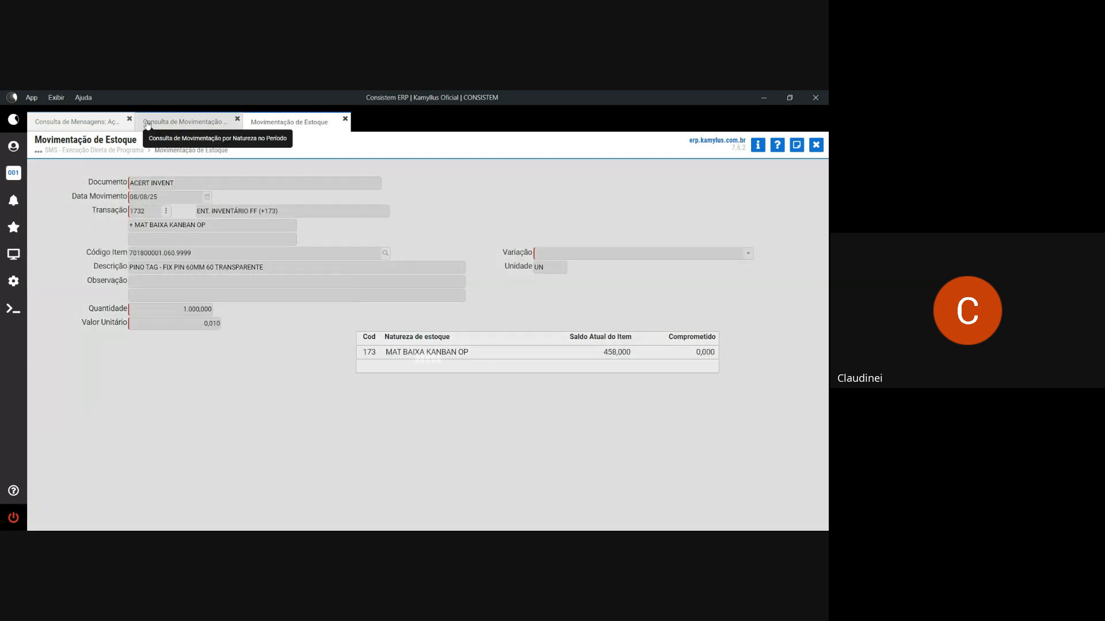
- Enter item 734 with quantity 1.000 at unit value 0,100
left_click(80, 122)
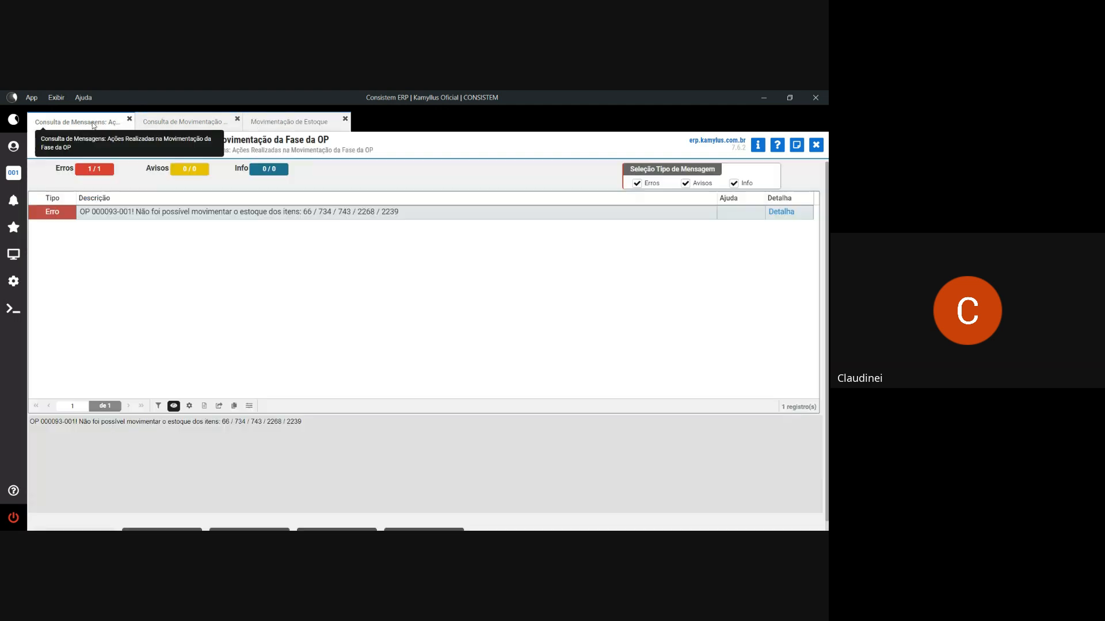
left_click(291, 126)
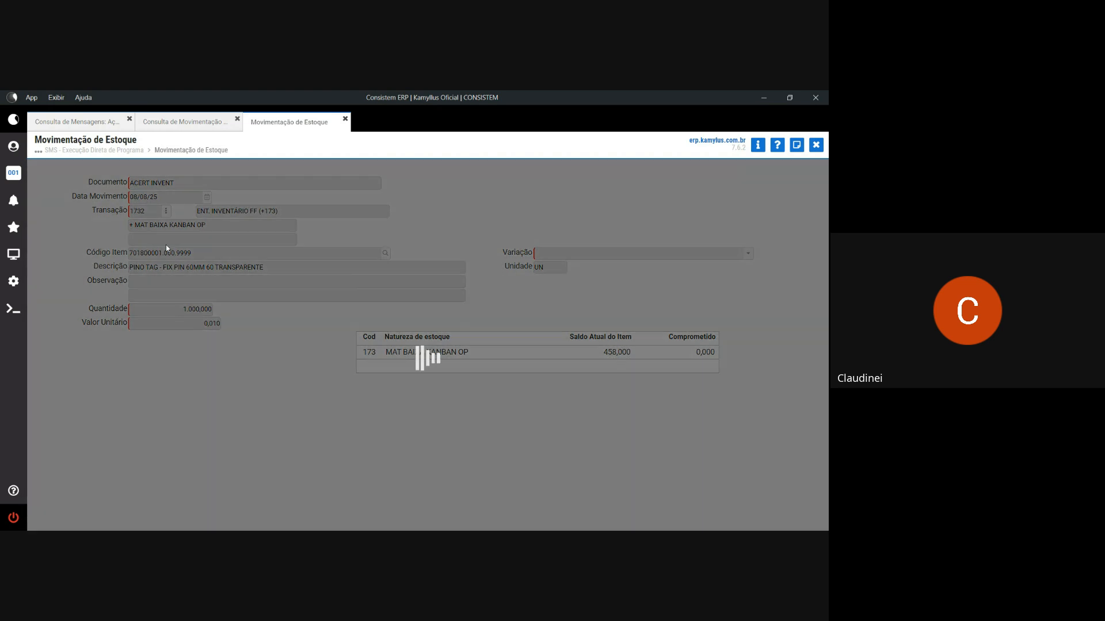
type("734")
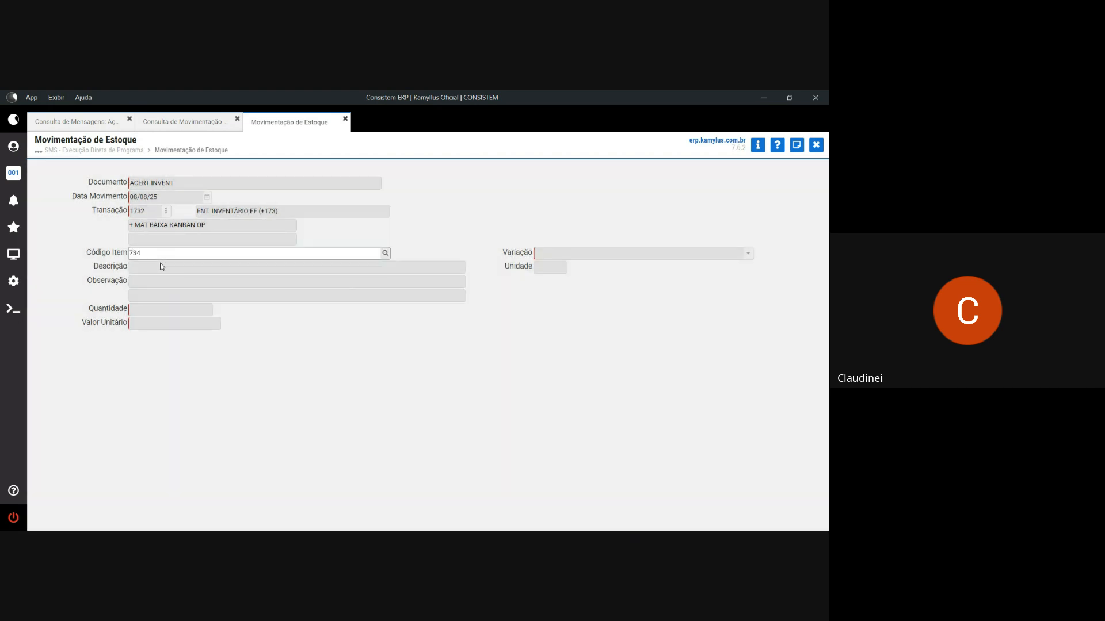
key("Return")
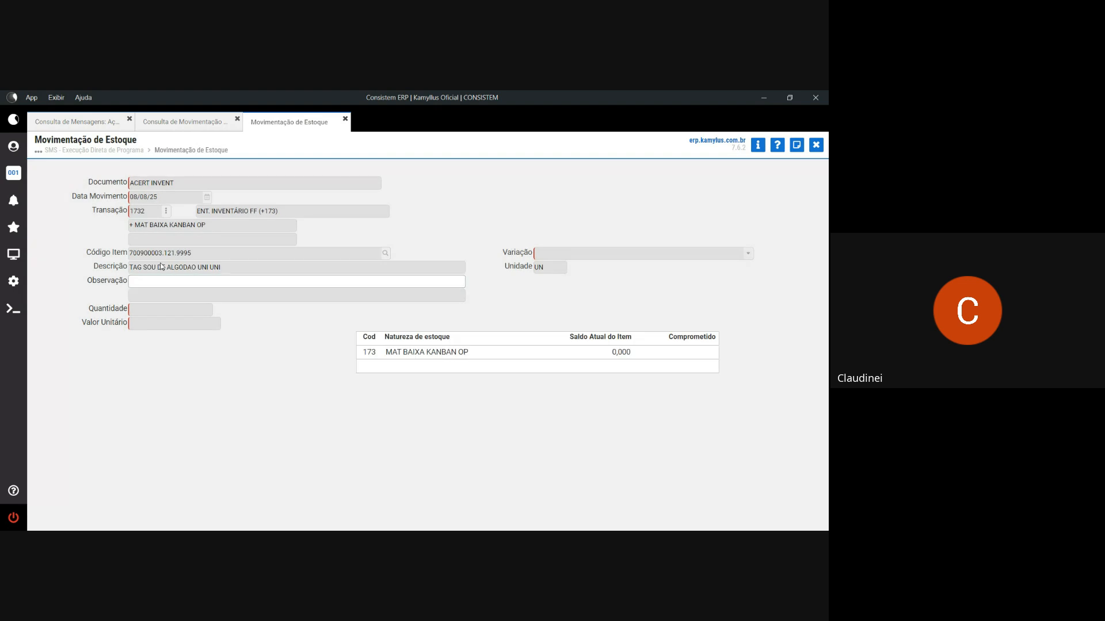
key("Return")
type("1")
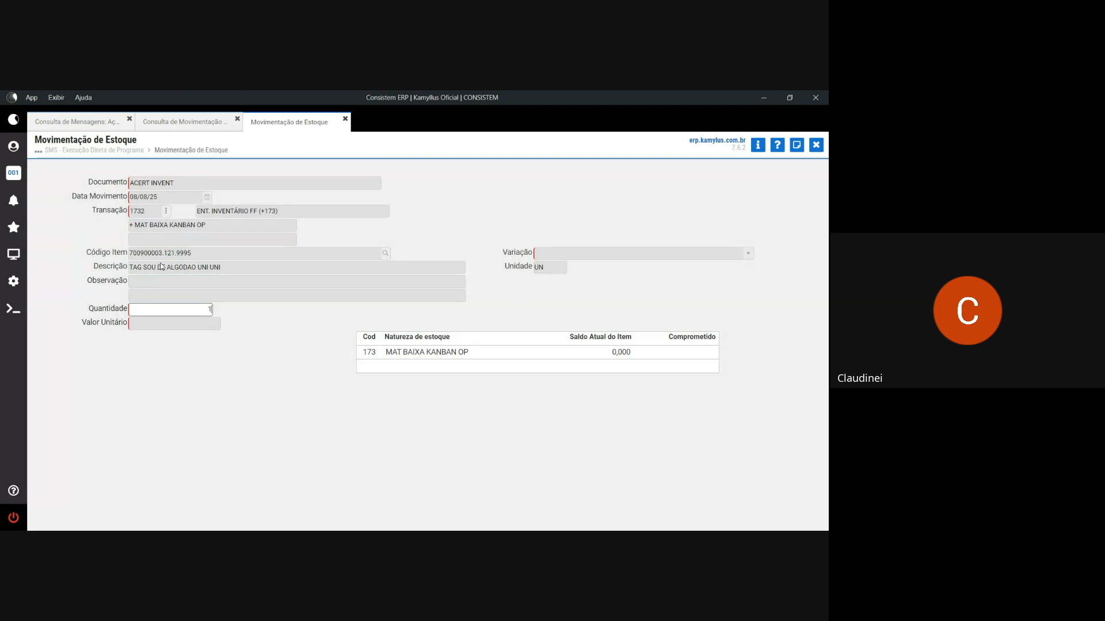
type(".000")
key("Return")
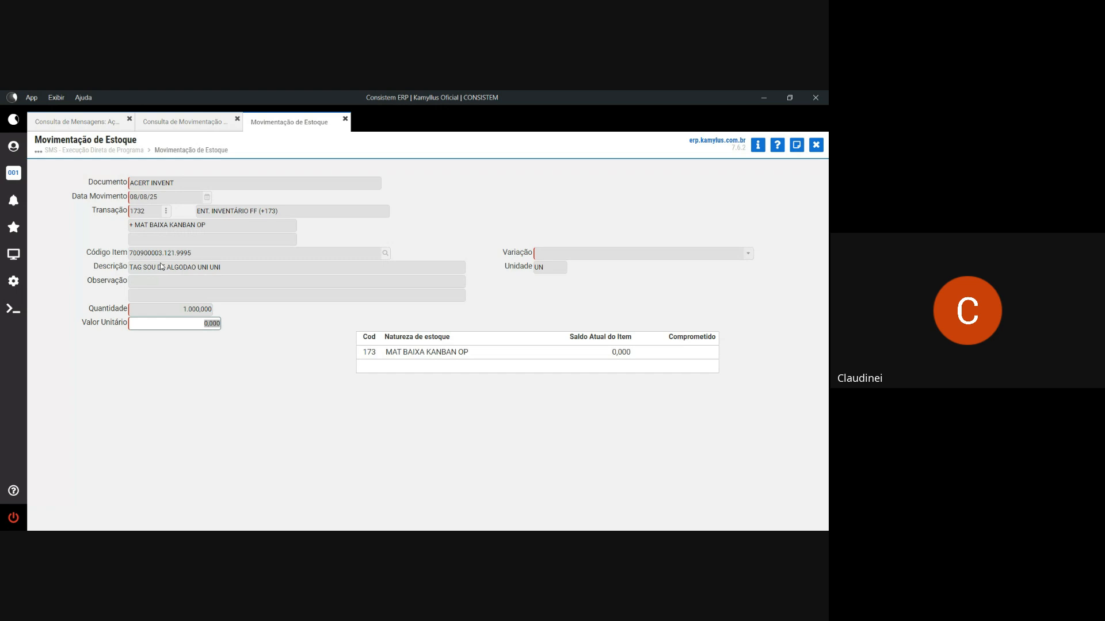
type("0,1")
key("Return")
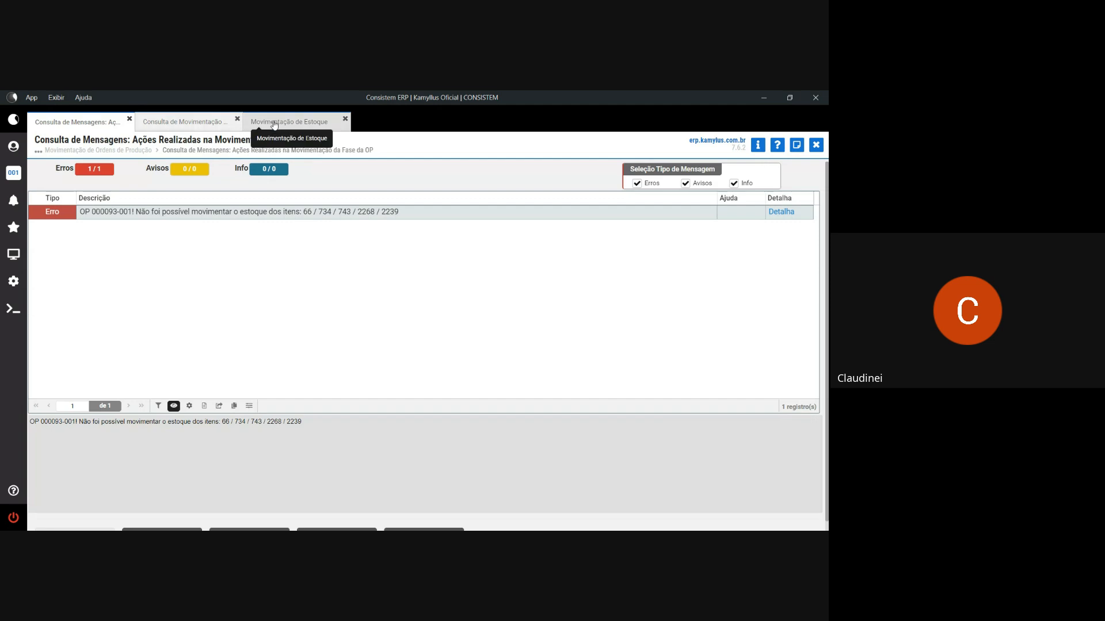
- Enter item 743 with quantity 1.000 at unit value 0,010 and save the entry
left_click(274, 122)
left_click(165, 254)
type("7")
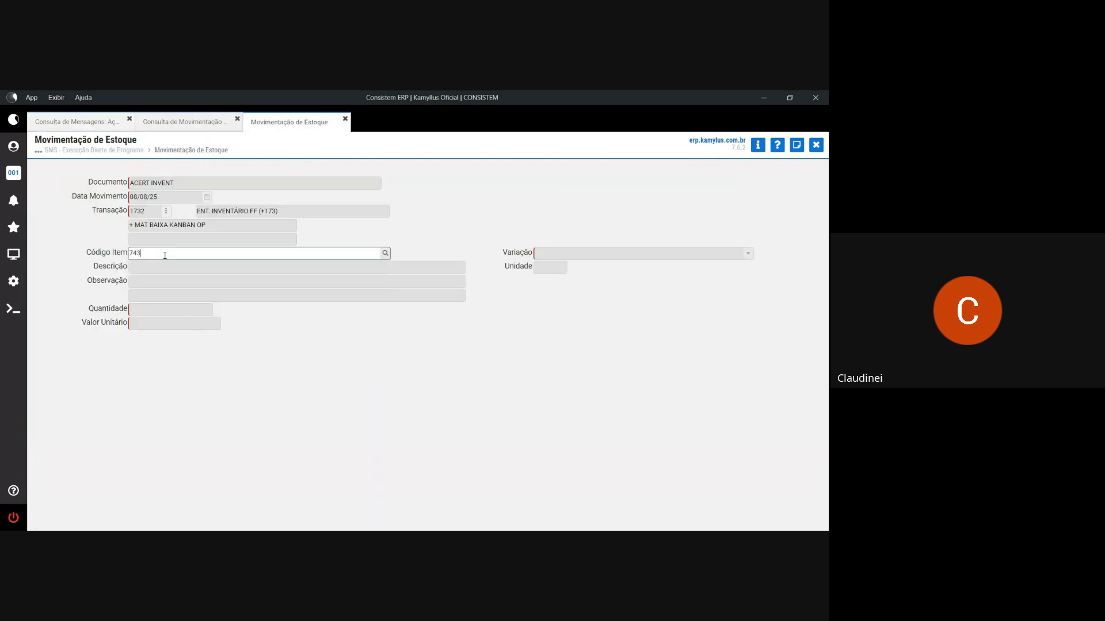
type("43")
key("Return")
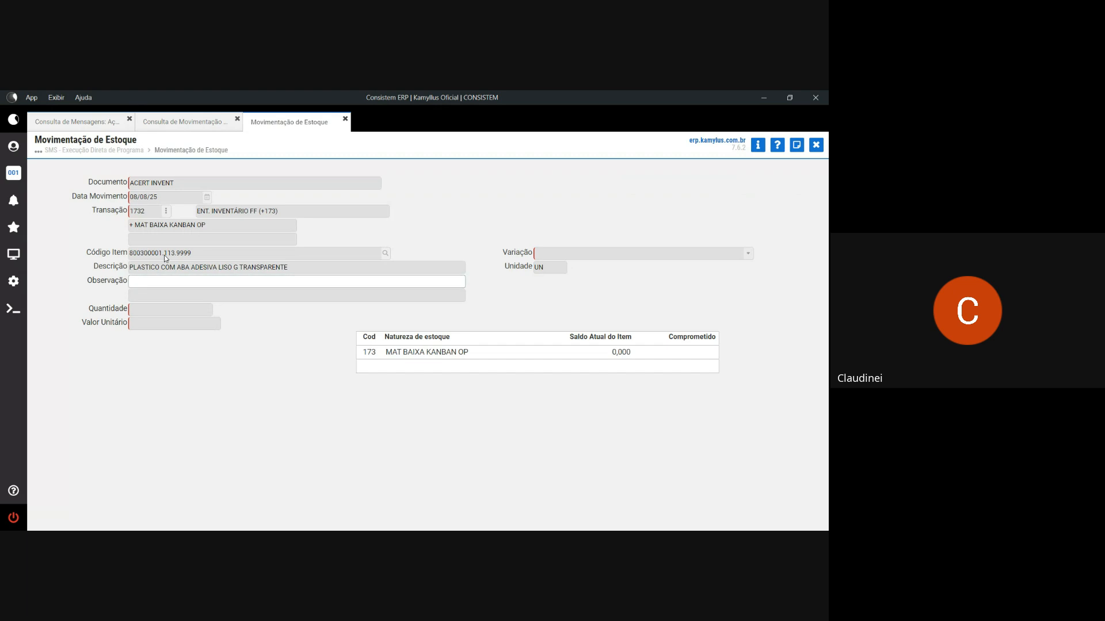
key("Return")
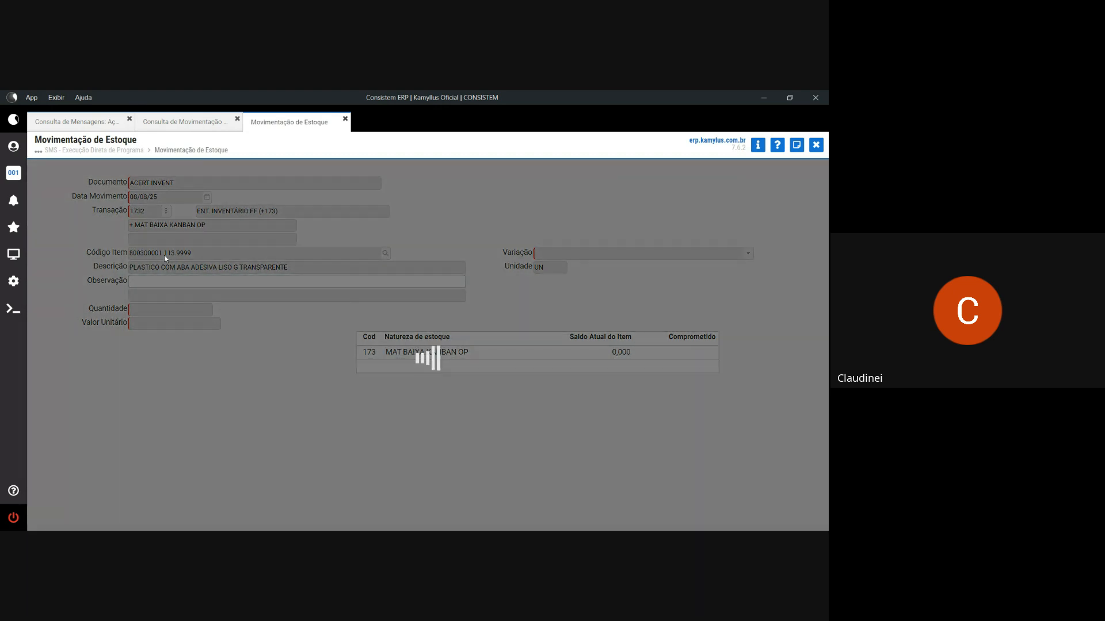
type("1.000")
key("Return")
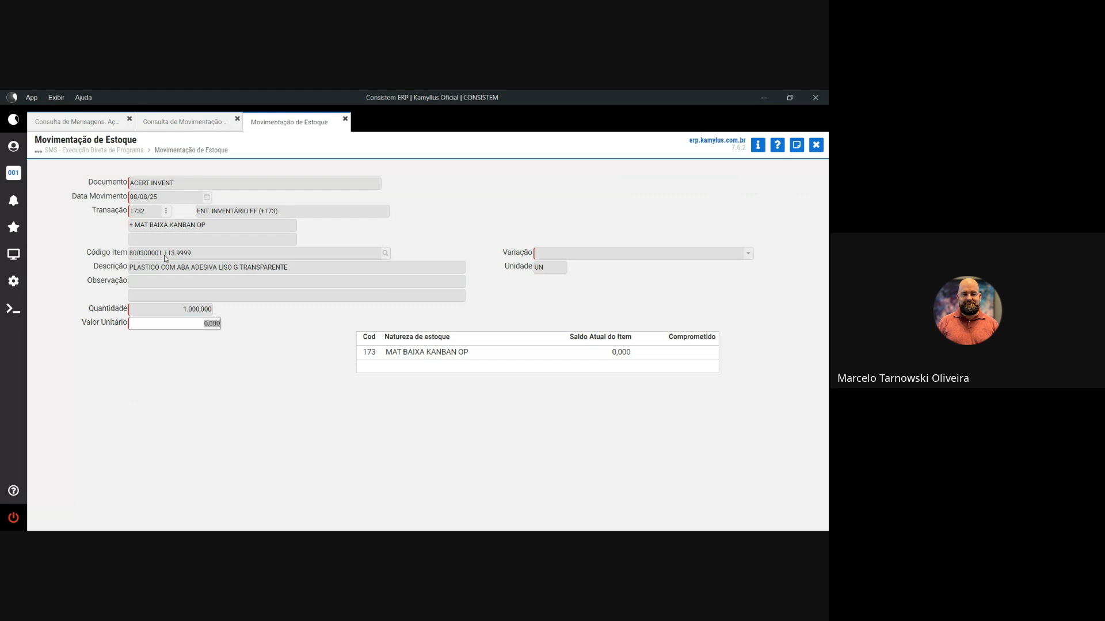
type(",01")
key("Return")
key("Return")
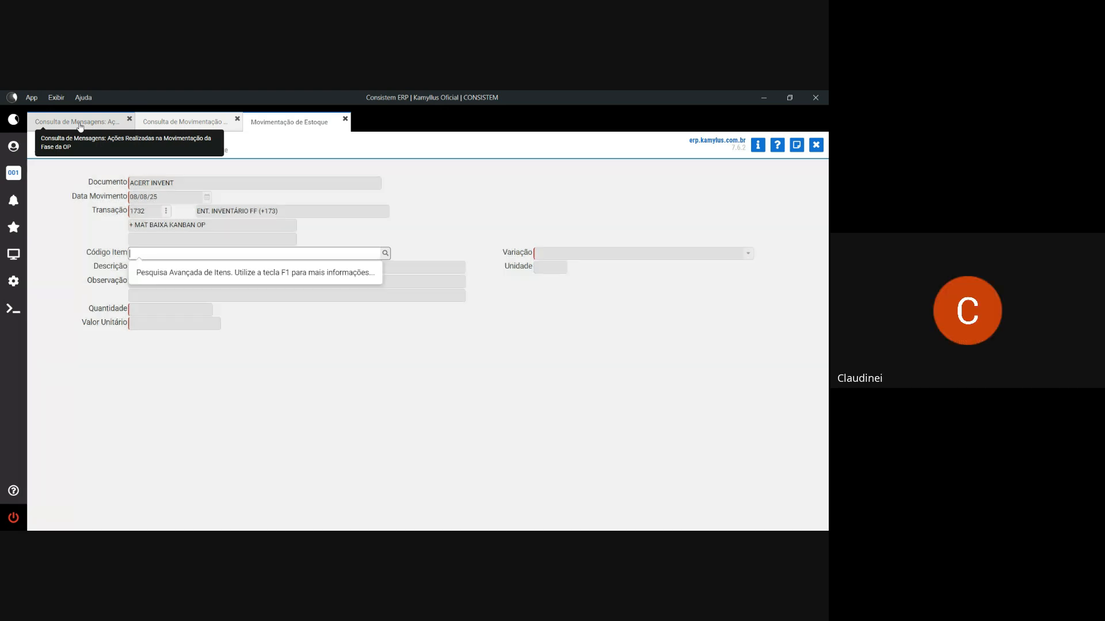
left_click(79, 125)
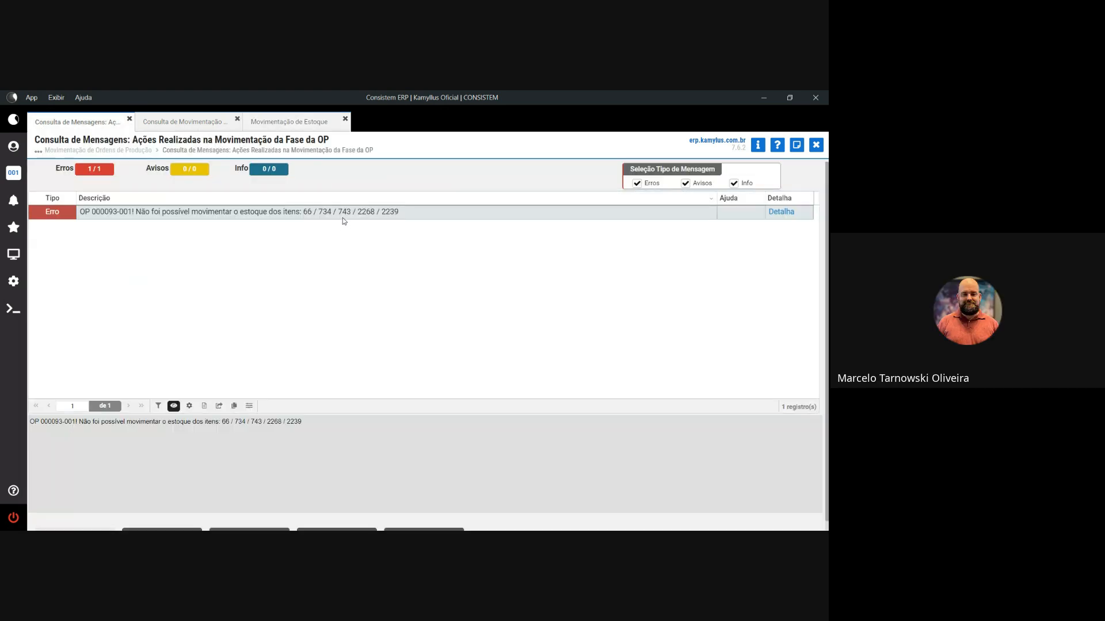
left_click(289, 122)
- Post item 2268 with quantity 1.000 at unit value 0,010
type("2")
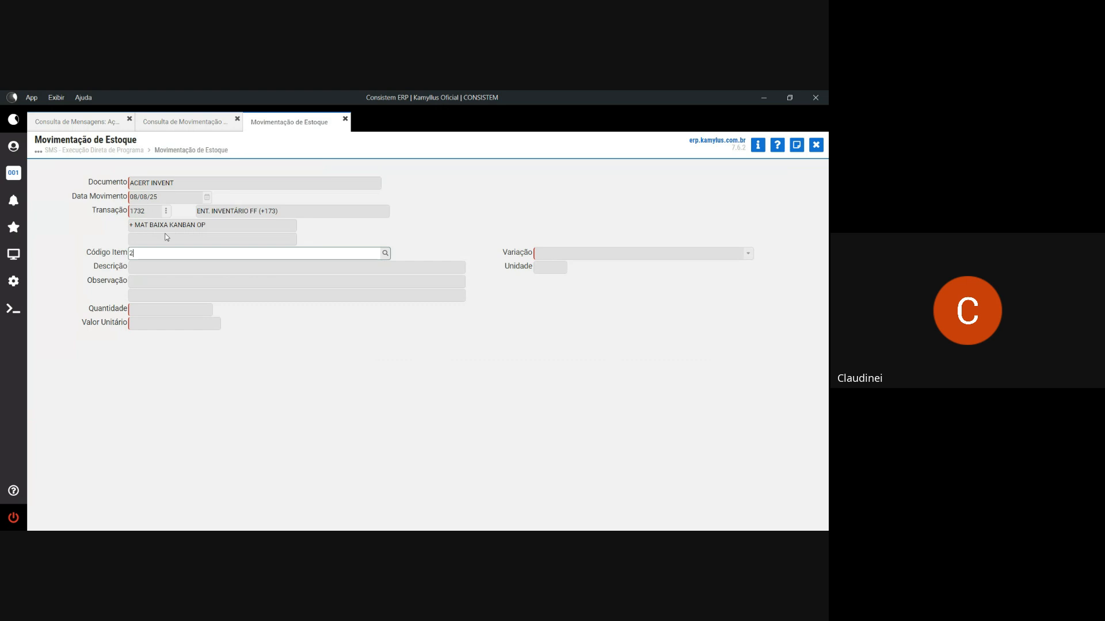
type("268")
key("Tab")
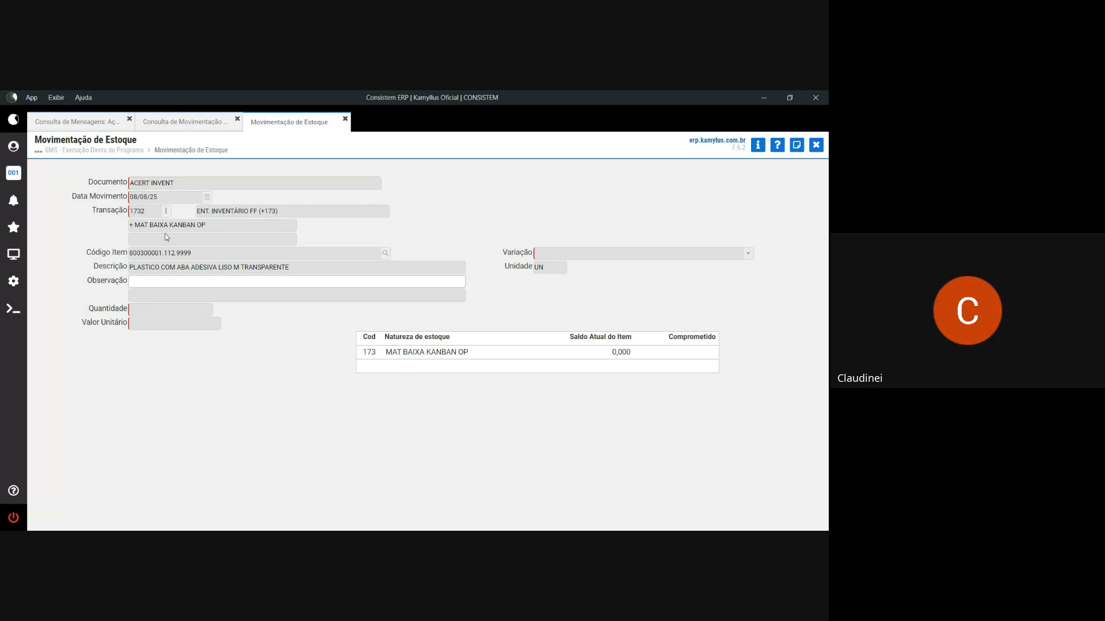
key("Return")
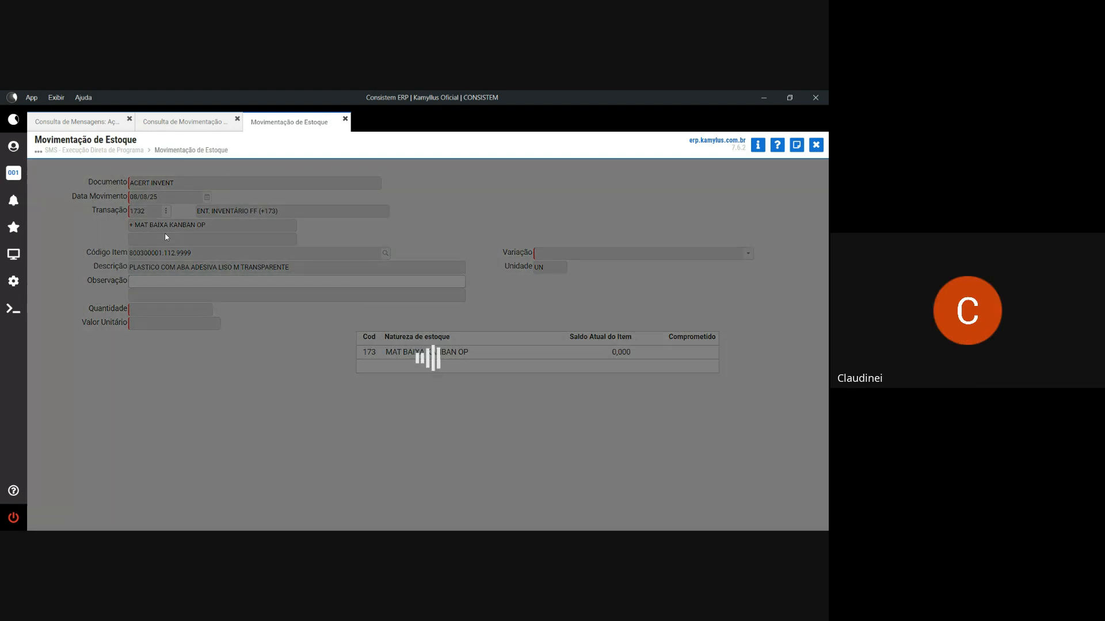
type("1.000")
key("Return")
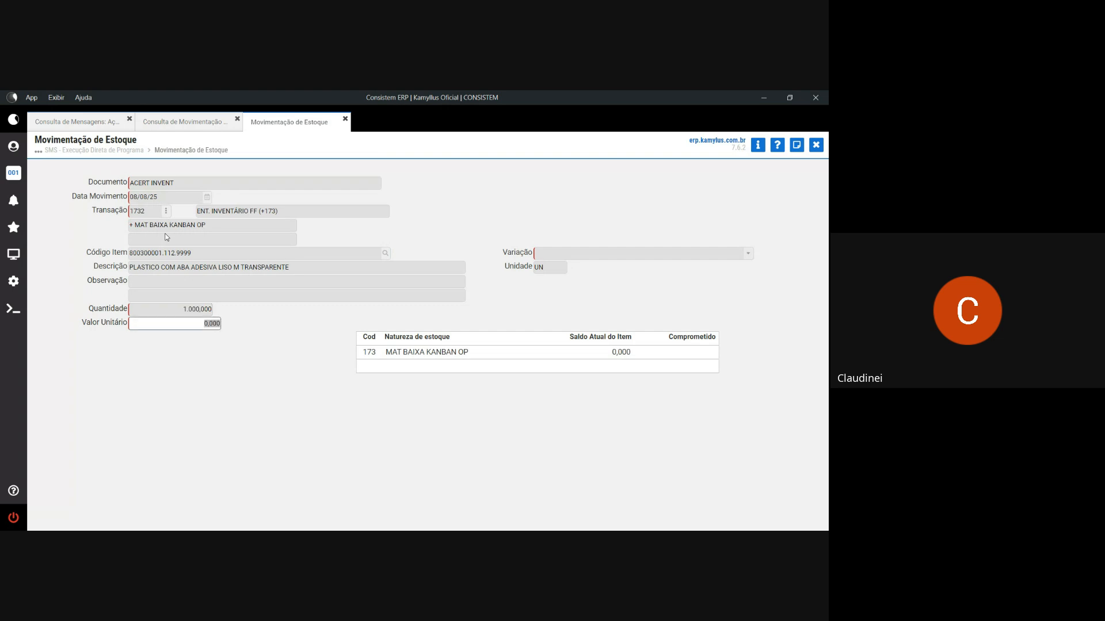
type(",01")
key("Return")
key("Return")
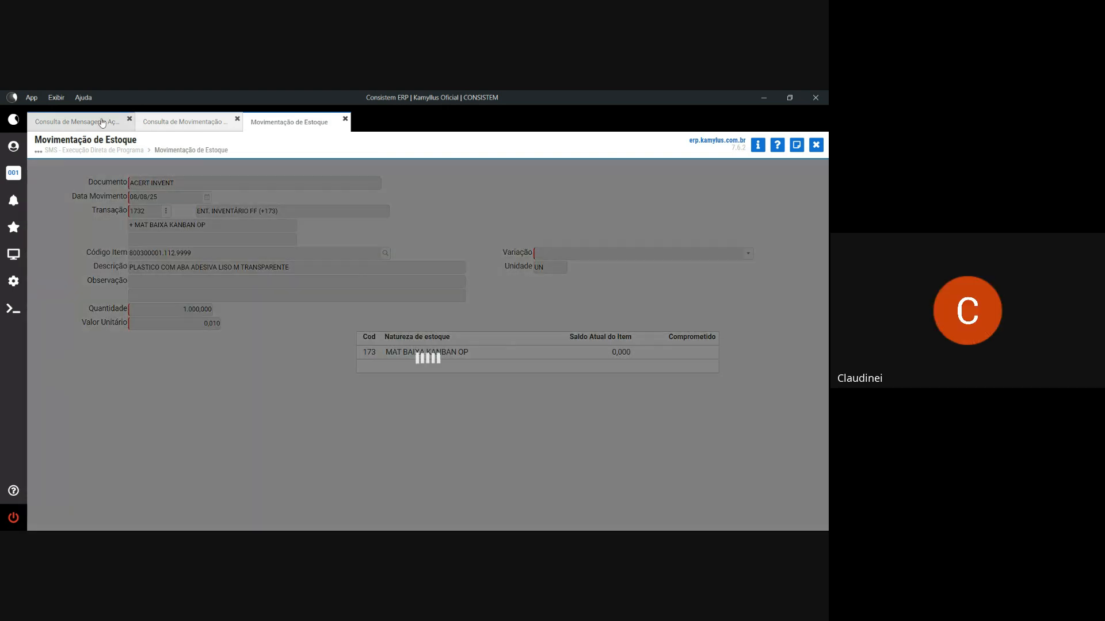
left_click(102, 123)
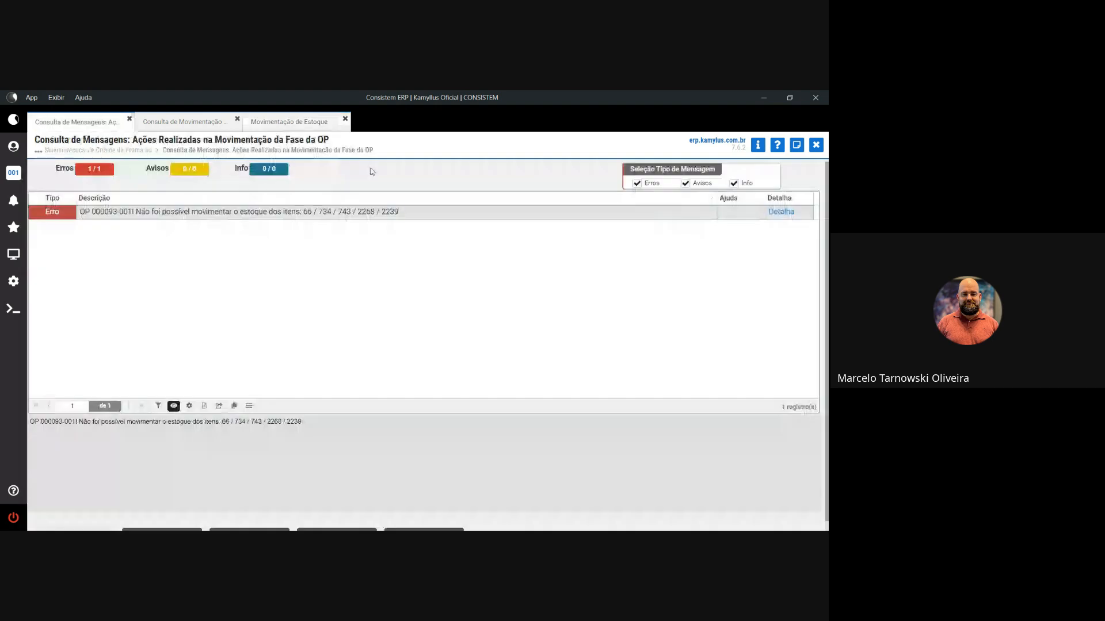
left_click(287, 122)
- Post item 2239 with quantity 1.000 at 0,010 and close the ACERT INVENT document
type("2239")
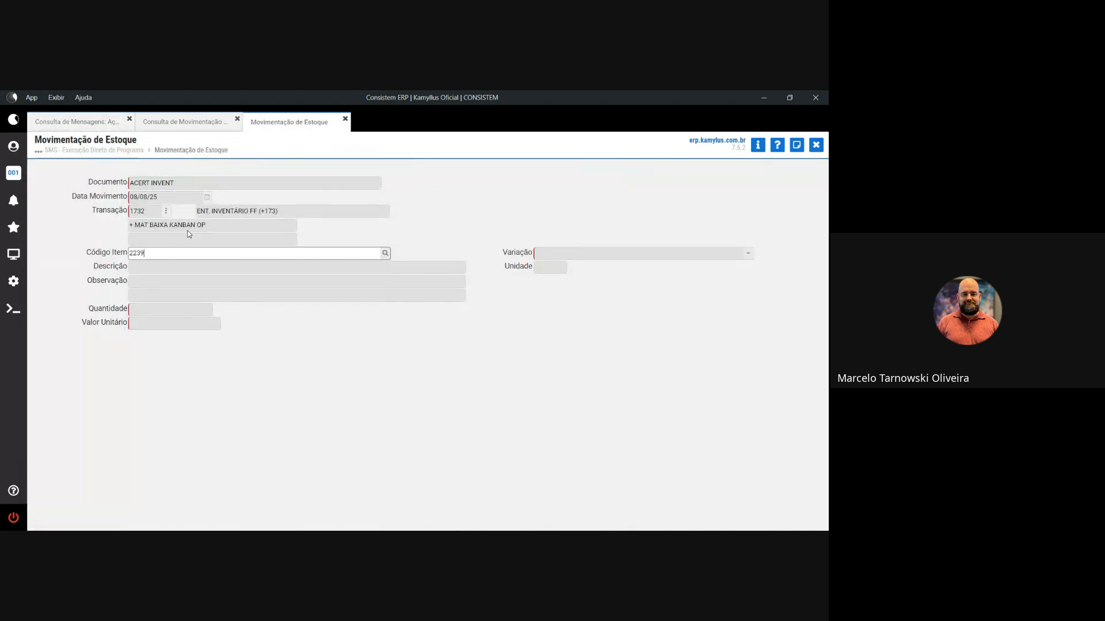
key("Return")
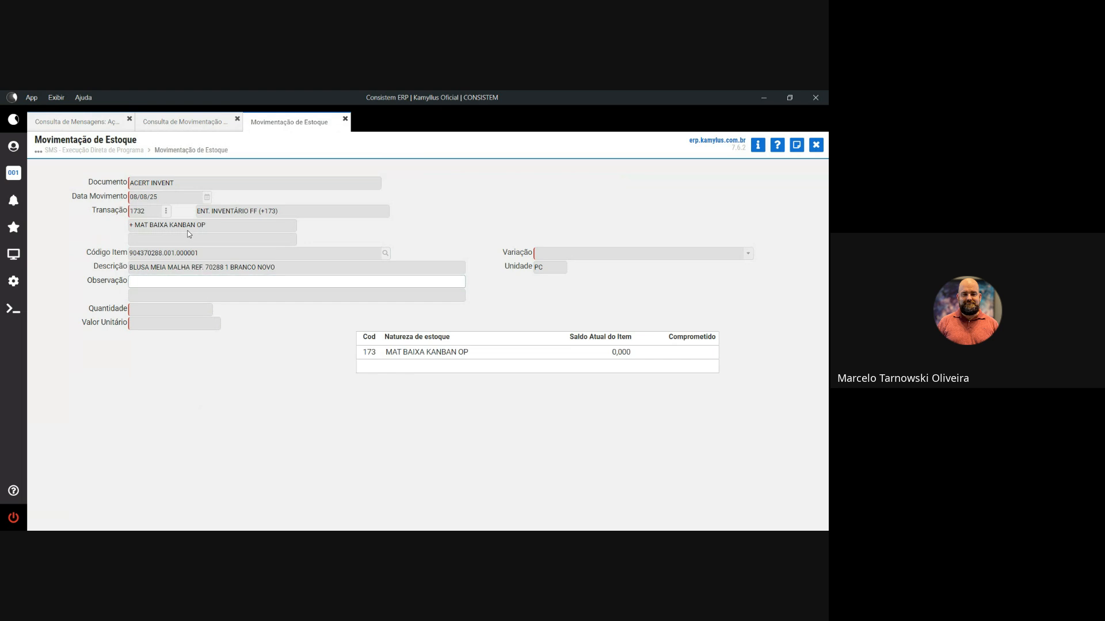
key("Return")
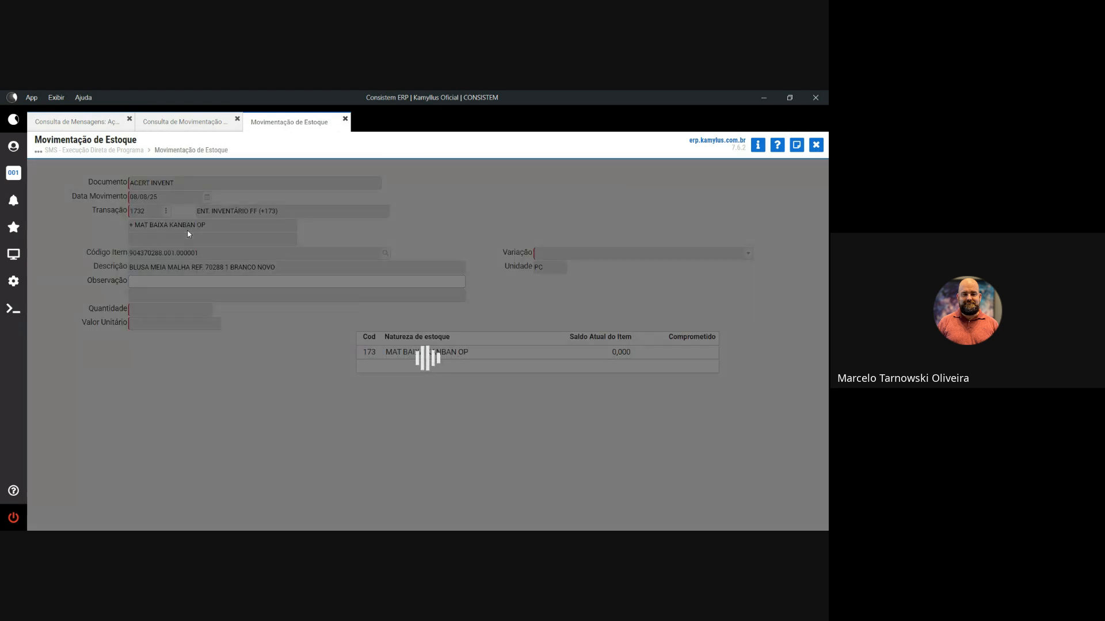
type("1")
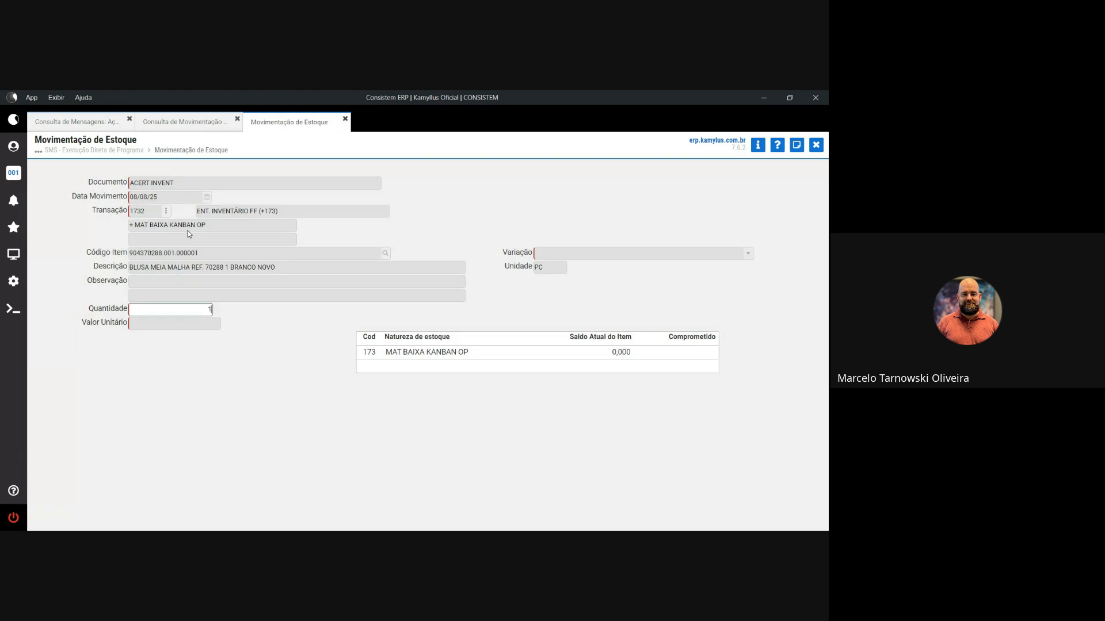
type(".000")
key("Return")
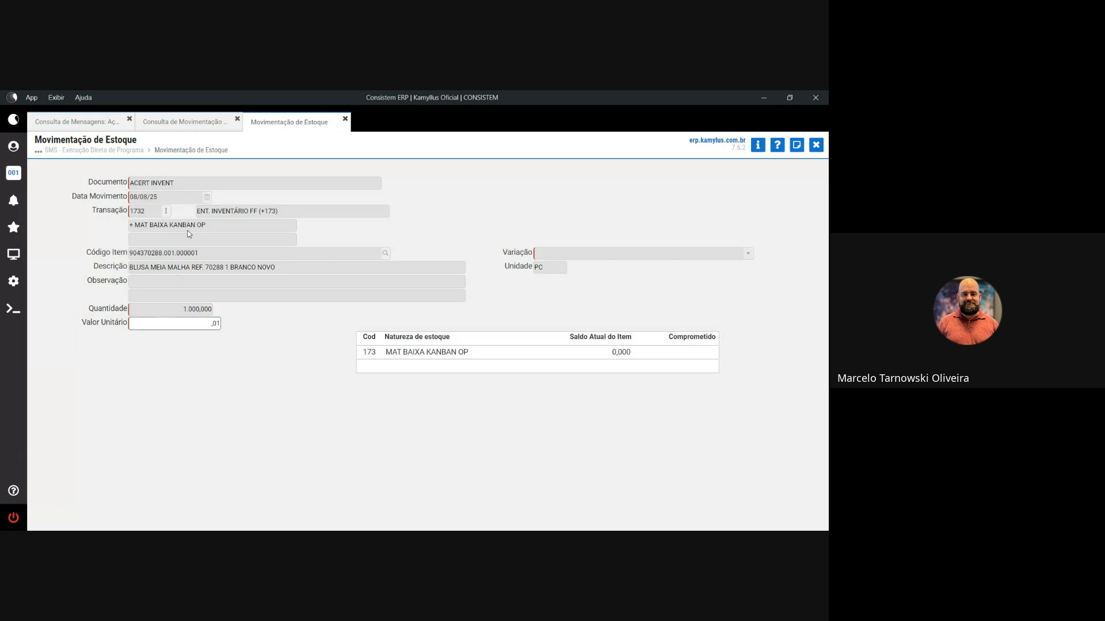
key("Return")
key("Return")
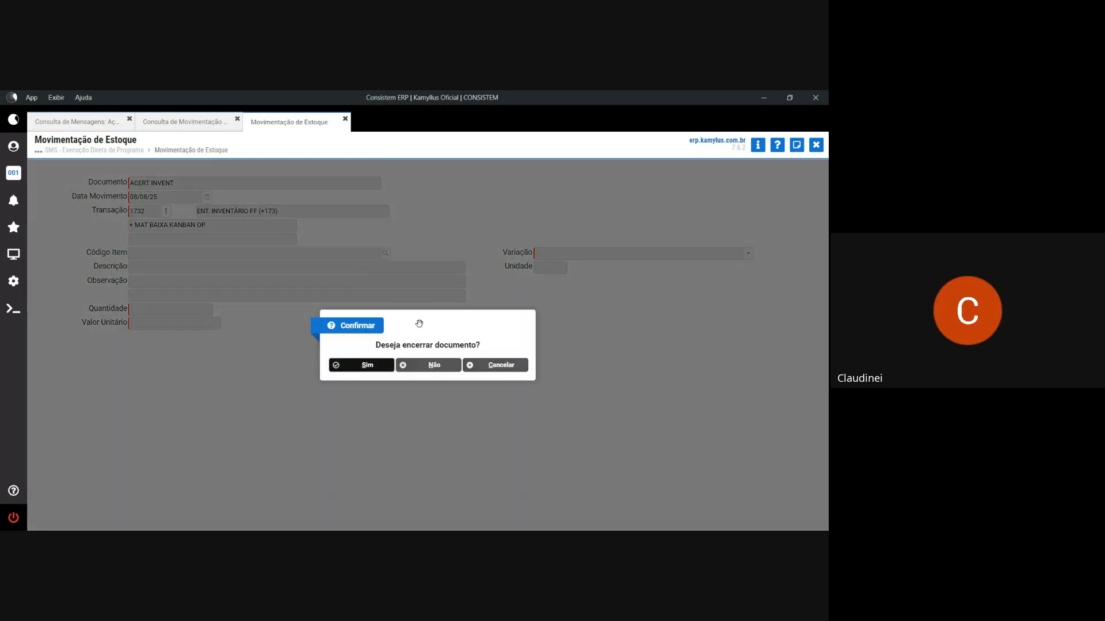
key("Return")
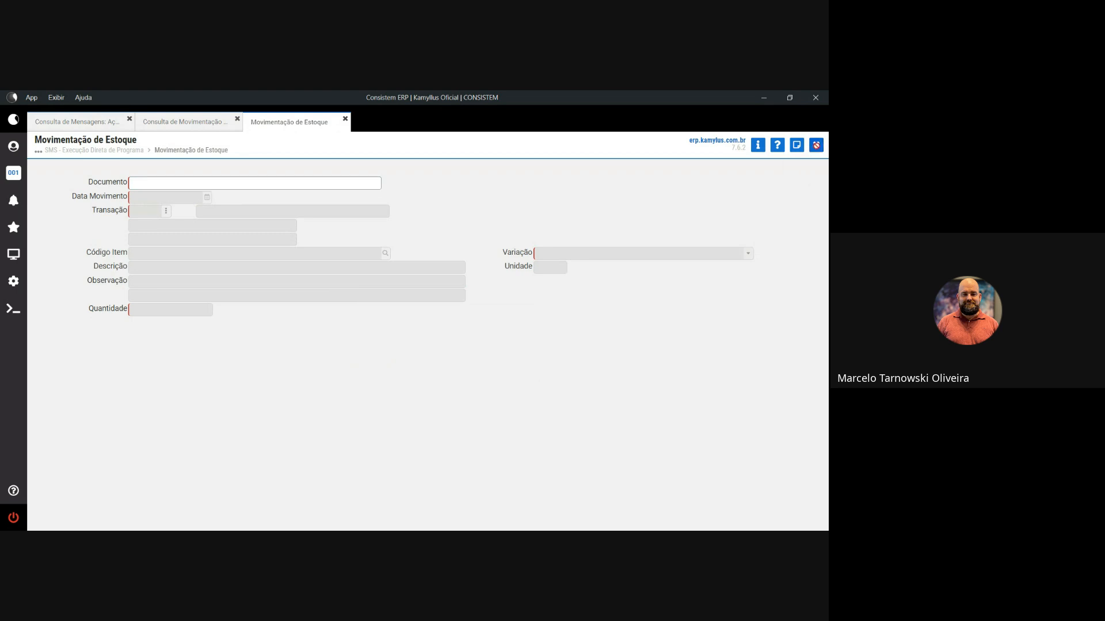
- Close the stock movement and program execution screens, returning to production orders
left_click(816, 145)
left_click(818, 144)
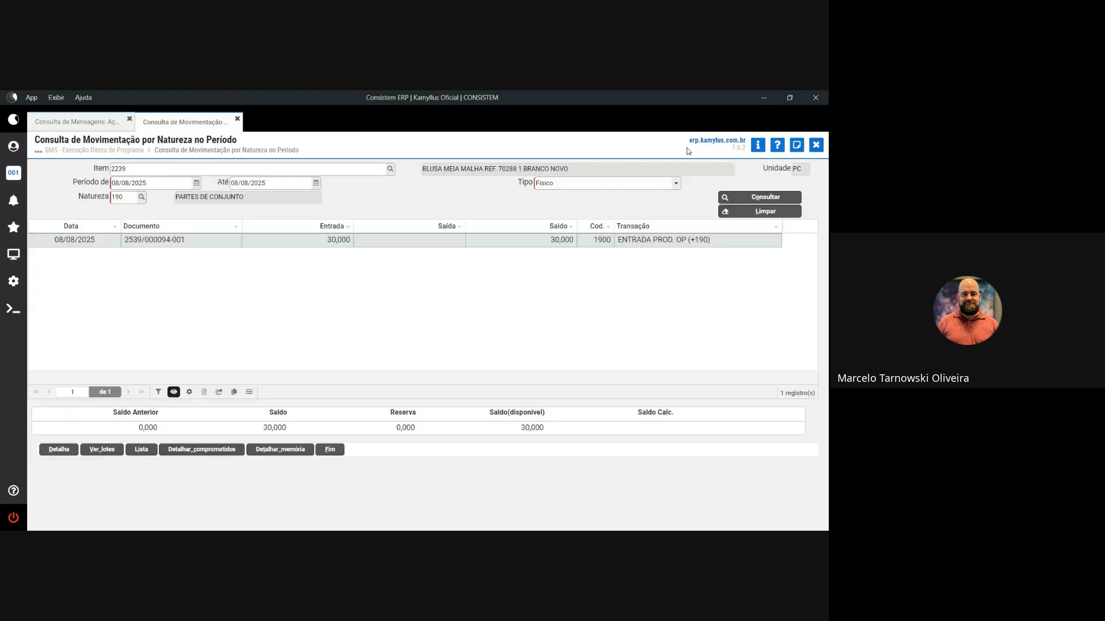
left_click(75, 122)
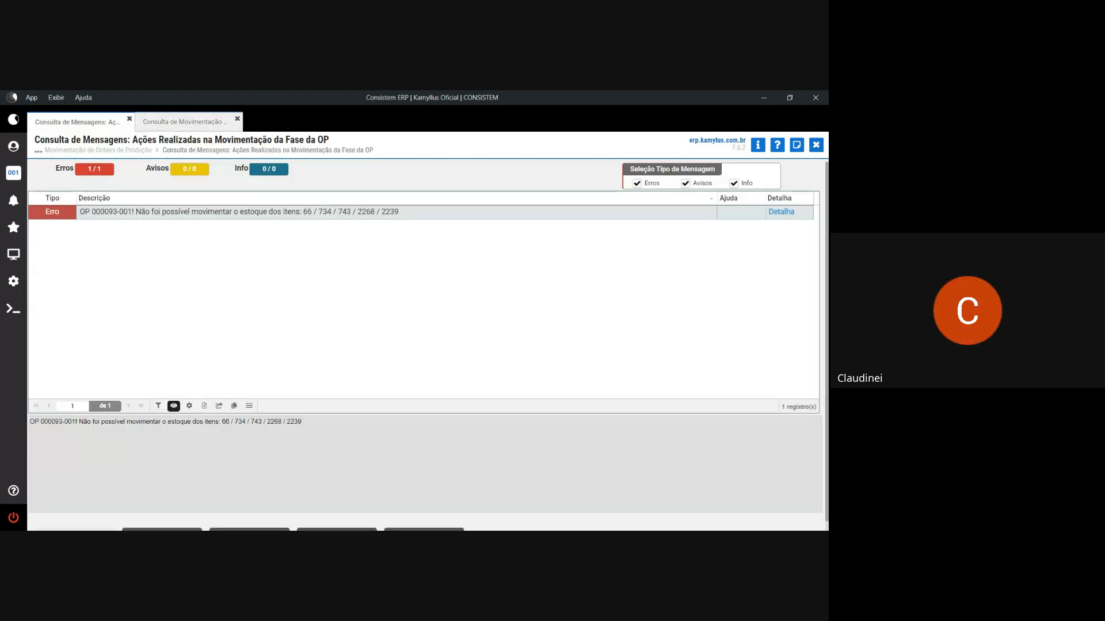
left_click(816, 145)
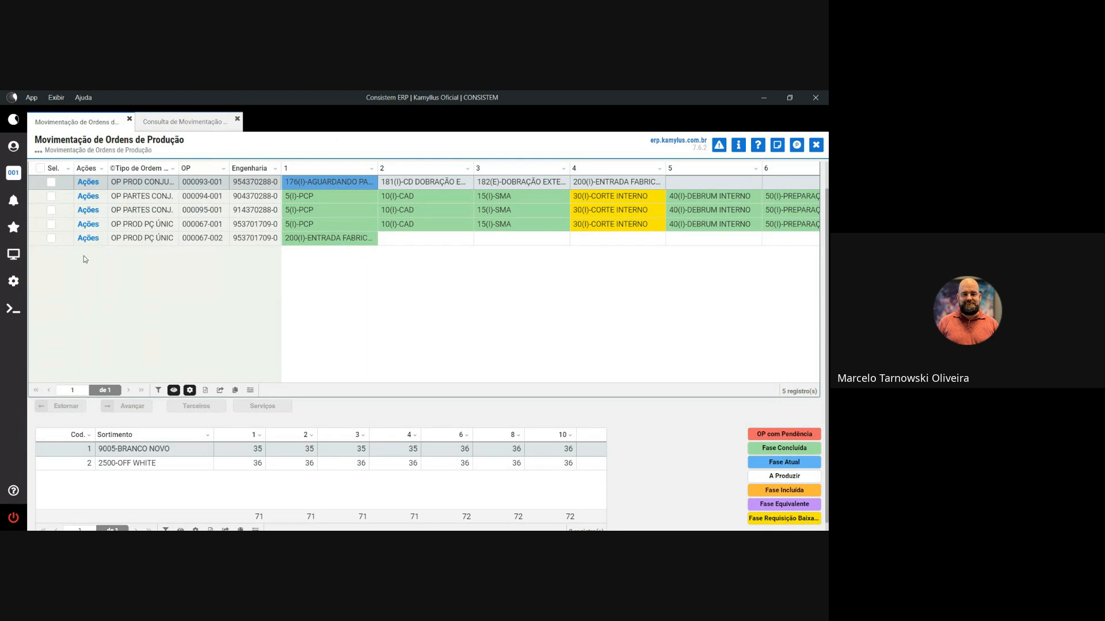
- Select OP 000093-001, try advancing it, and cancel the confirmation
left_click(148, 406)
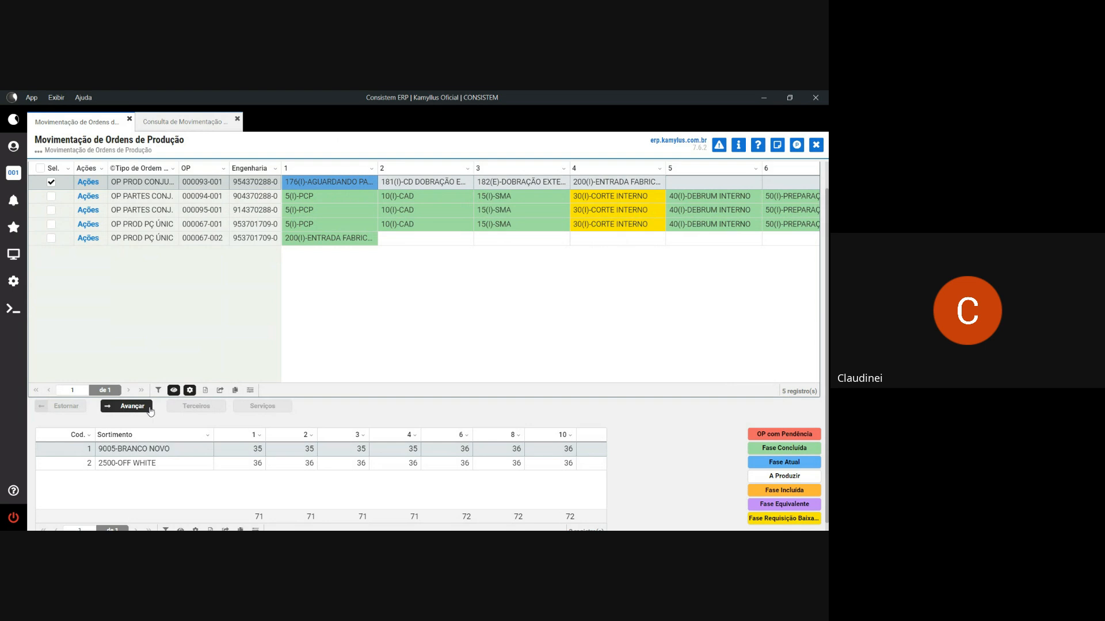
left_click(132, 407)
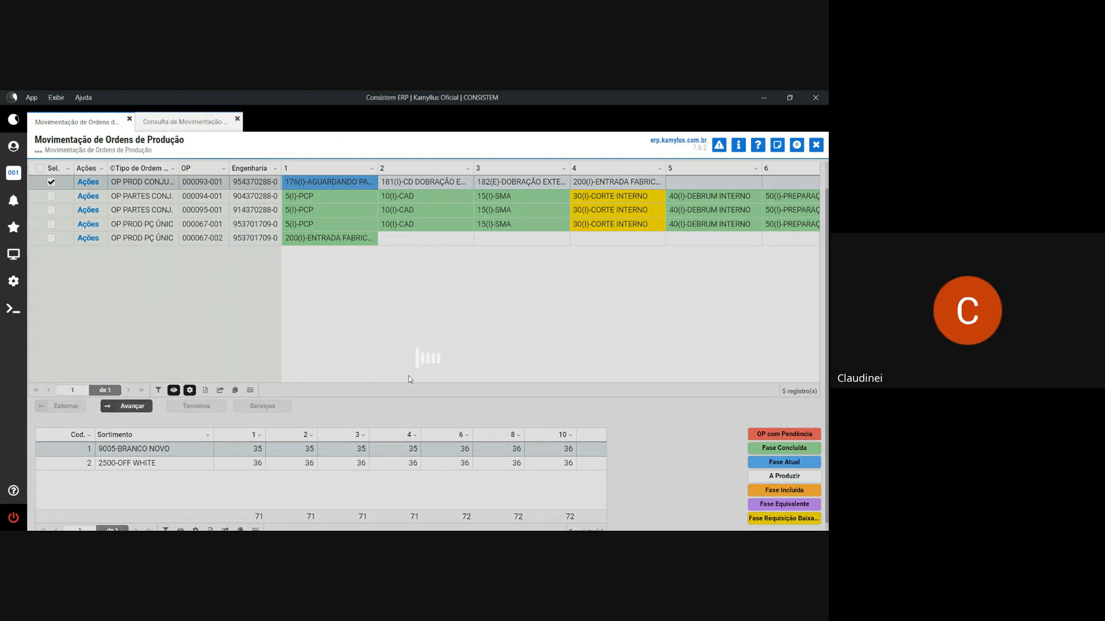
left_click(497, 366)
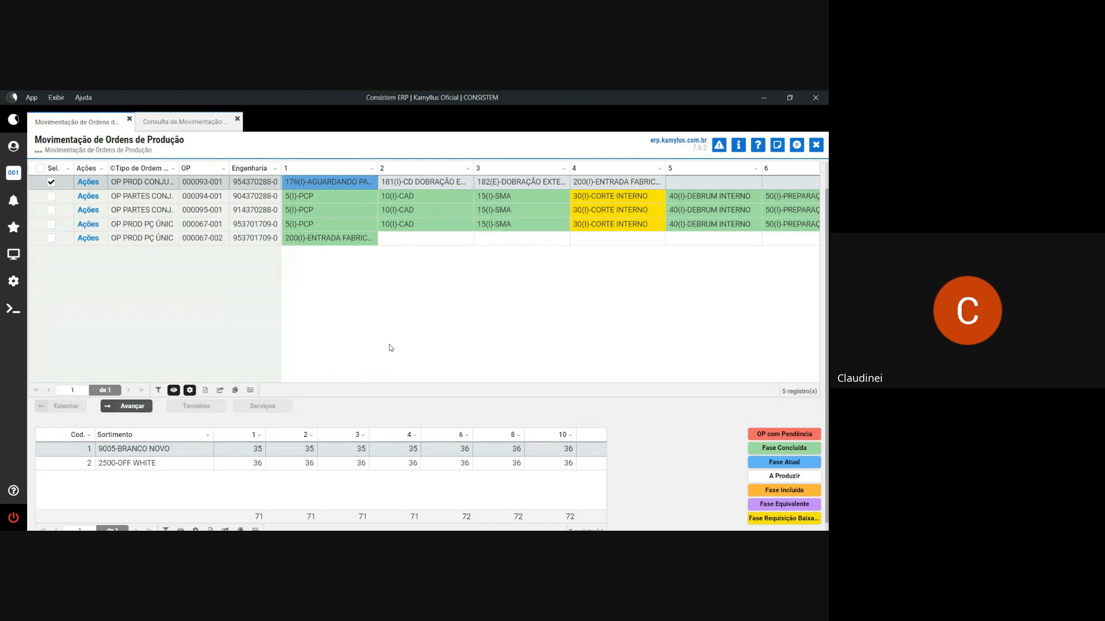
left_click(13, 254)
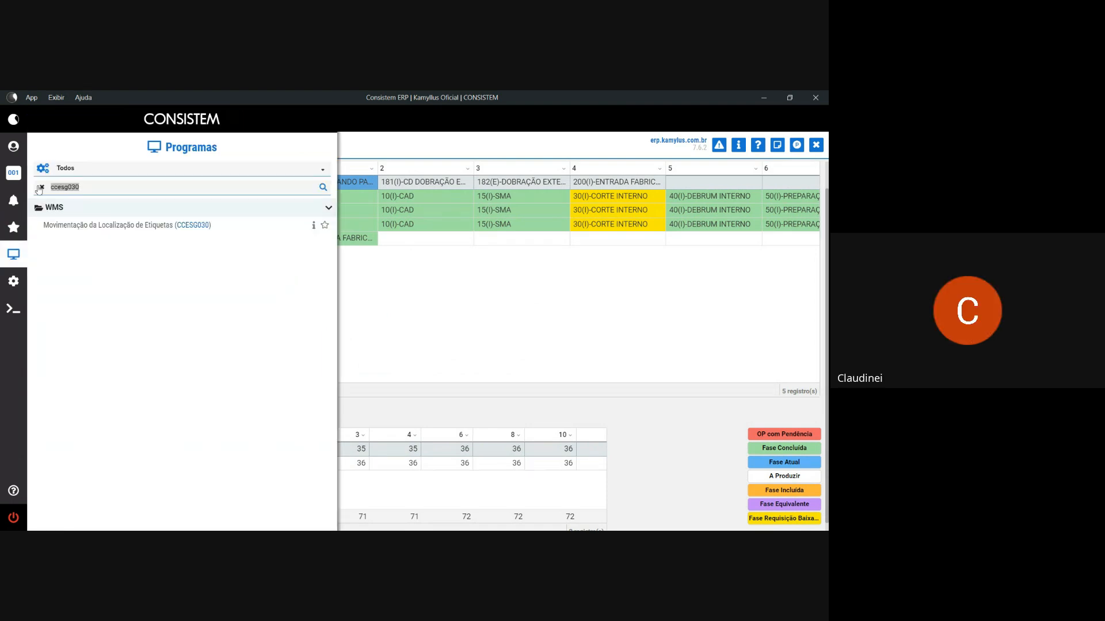
- Open Ajuste de Grade da OP de Conjunto (CCTCO220), load OP 93-1, and select size 1 adjusted quantity
type("cctco")
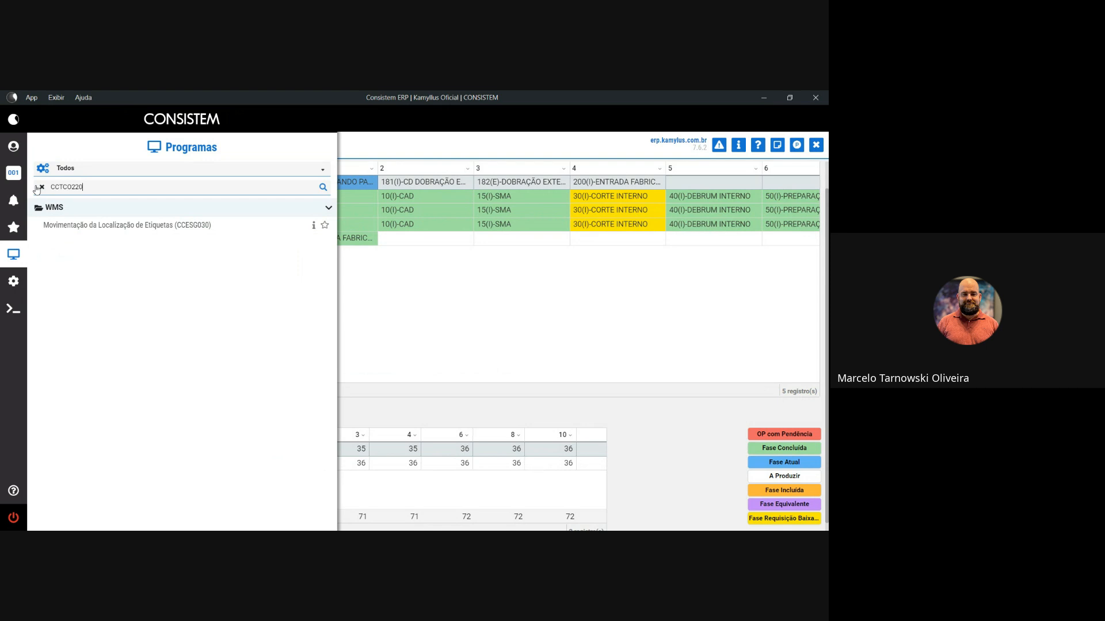
key("Return")
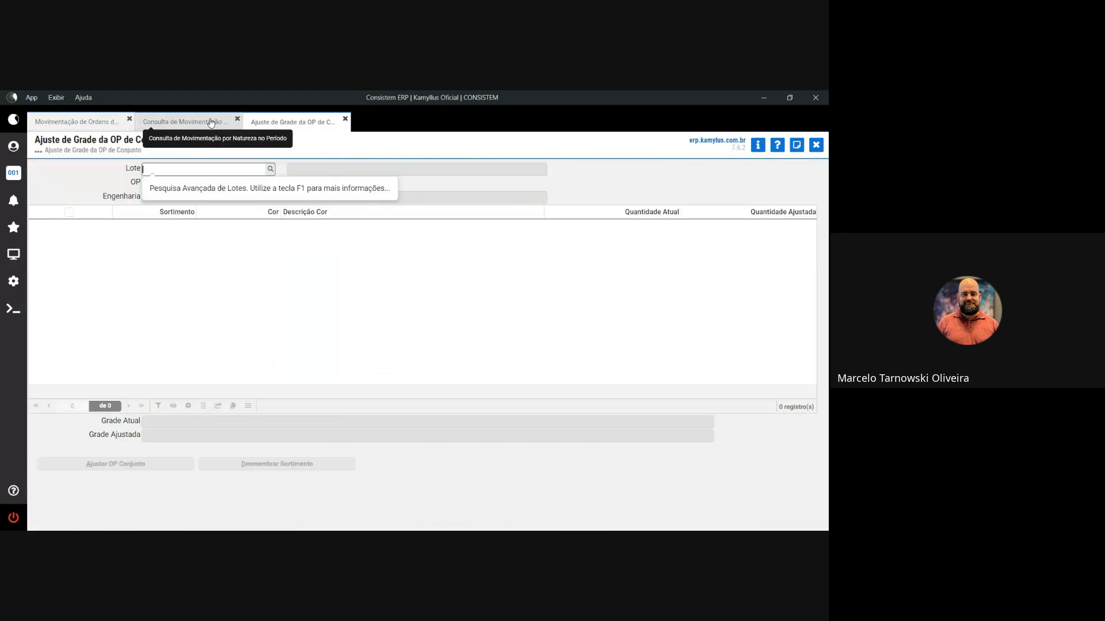
left_click(76, 122)
left_click(293, 121)
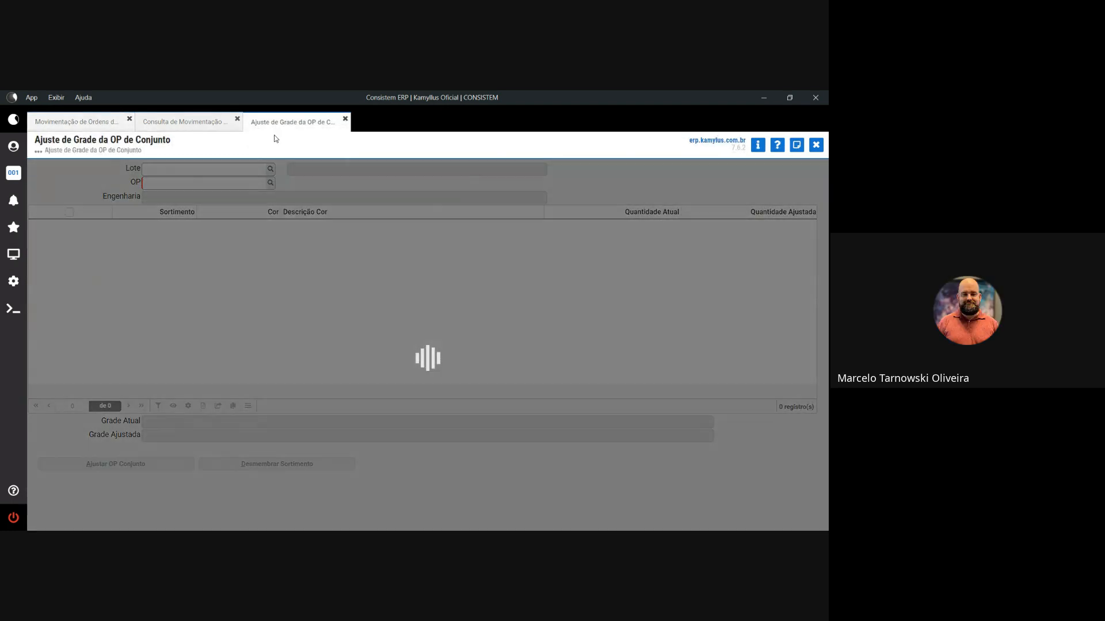
type("93")
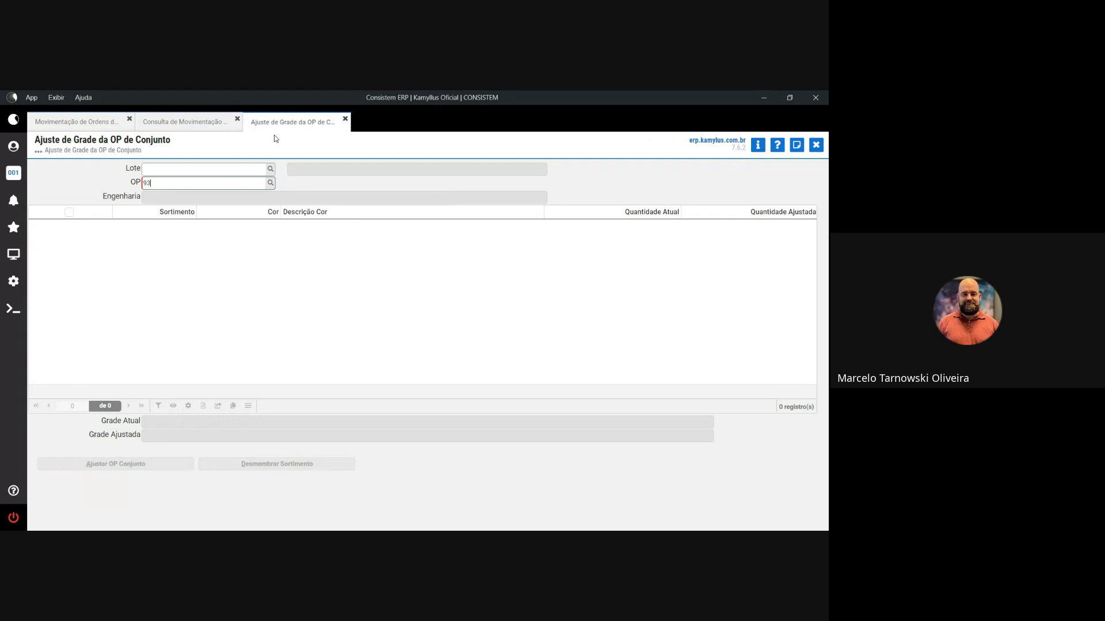
type("-1")
key("Tab")
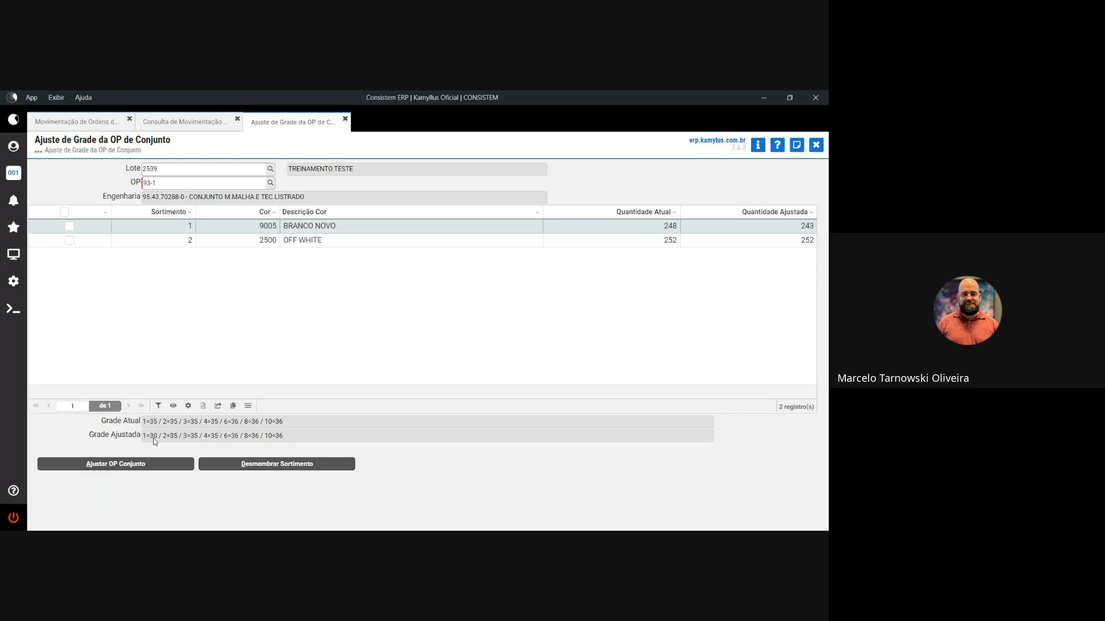
left_click_drag(158, 437, 147, 437)
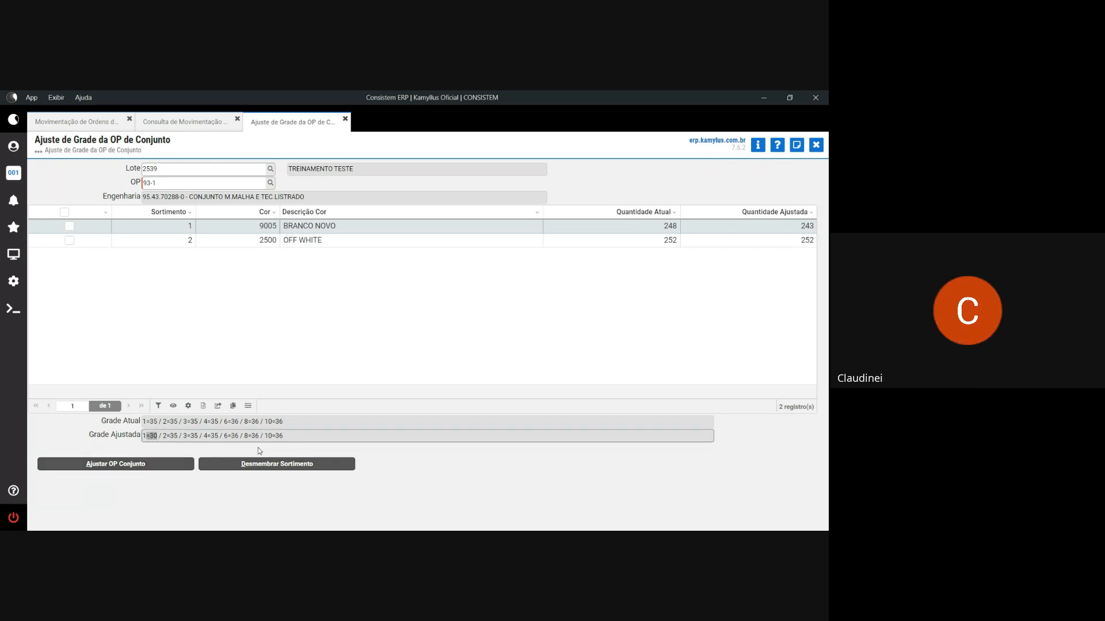
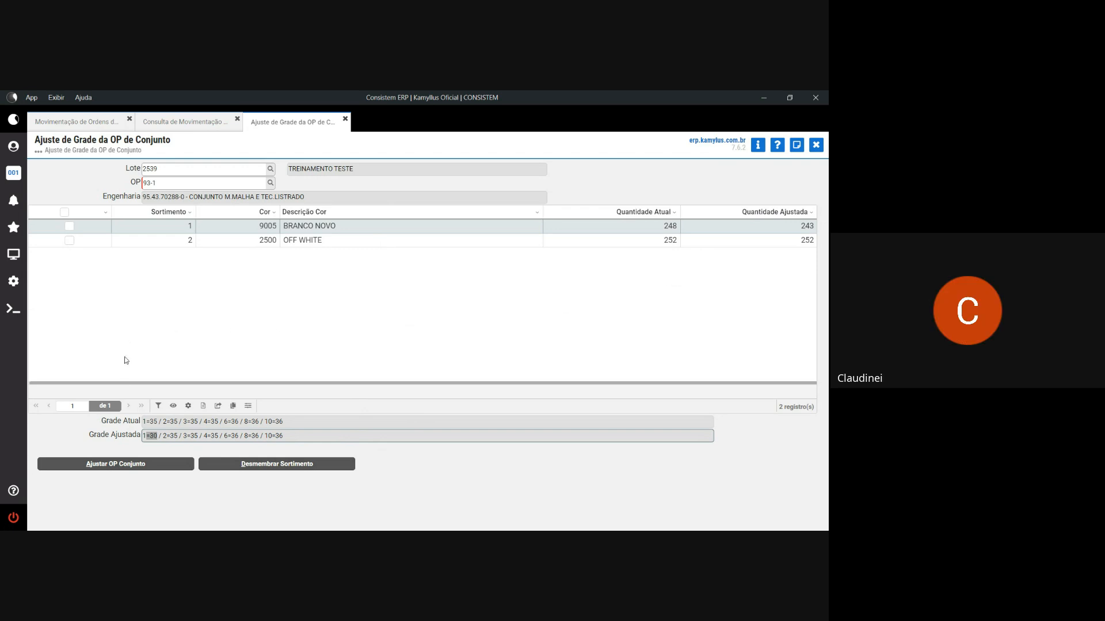
- Review the OFF WHITE and BRANCO NOVO grades, checking BRANCO NOVO's adjusted quantity of 243
double_click(152, 423)
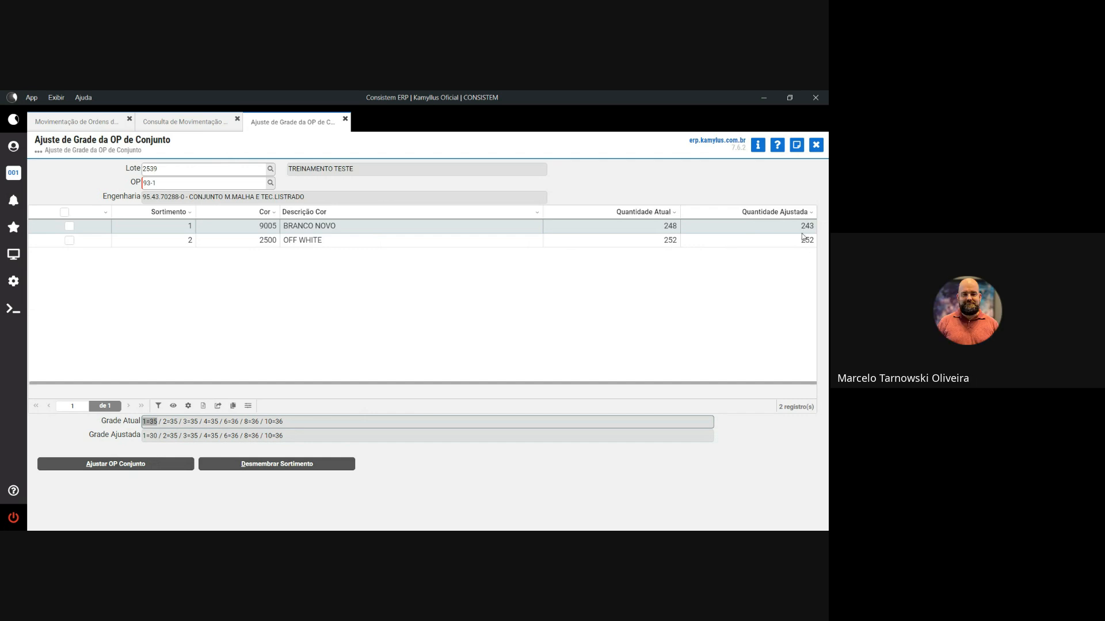
left_click(688, 241)
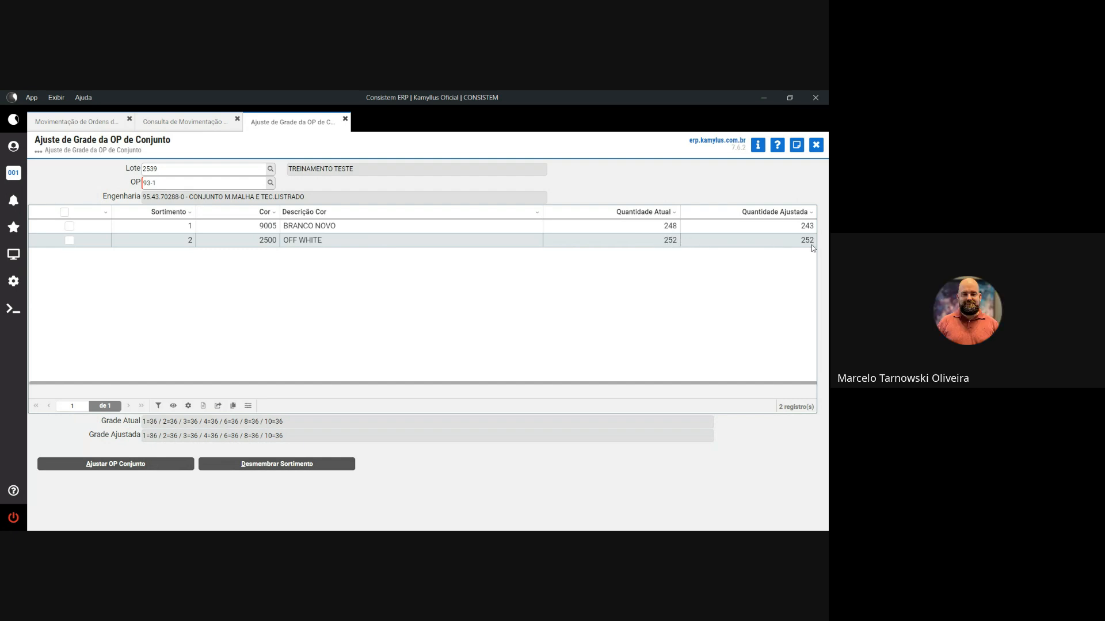
left_click(667, 229)
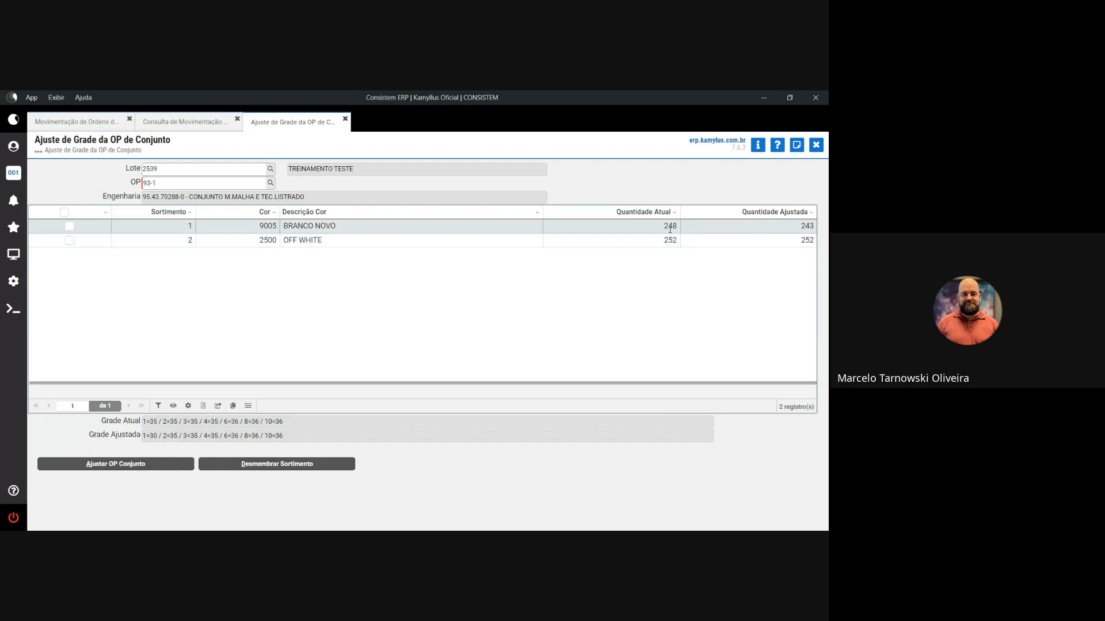
left_click(802, 227)
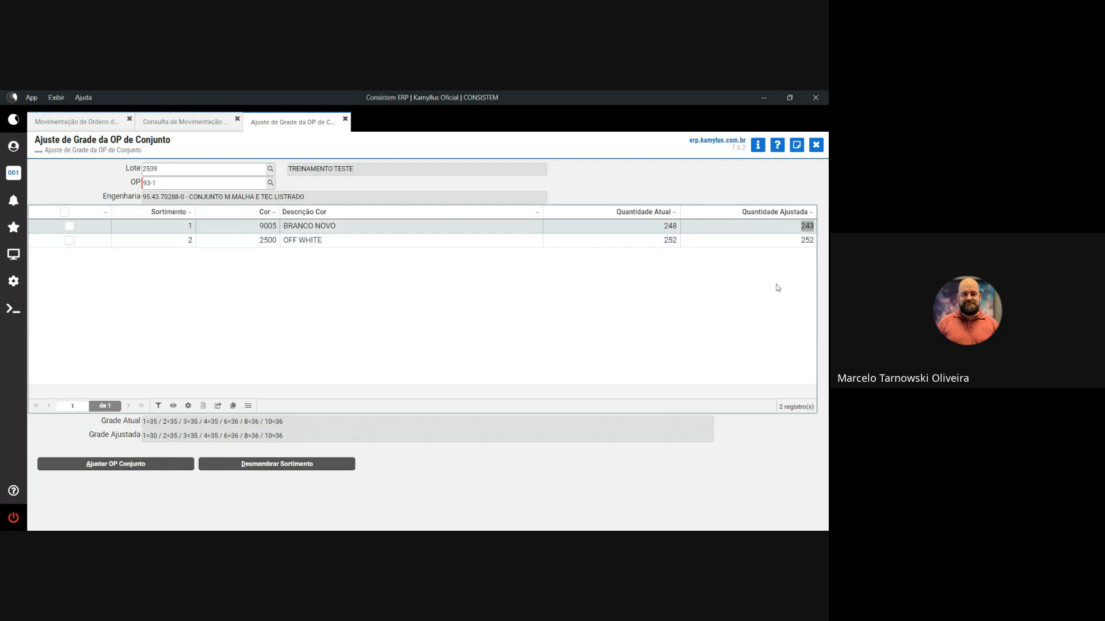
- Select all assortment rows and apply the adjusted grade to the set OP, confirming with Sim
left_click(64, 213)
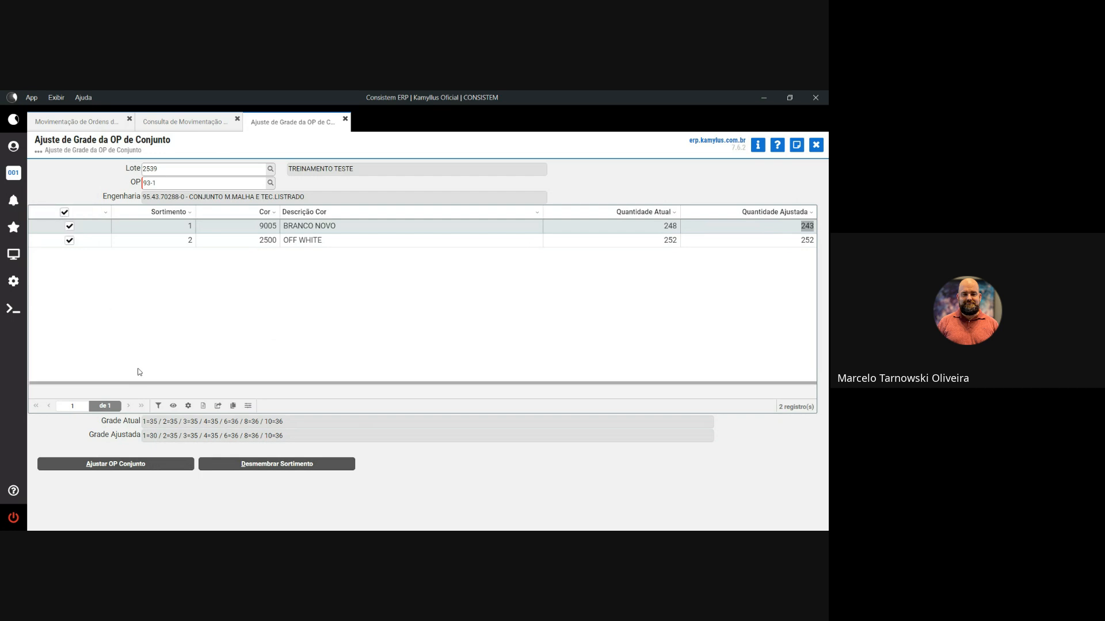
left_click(149, 465)
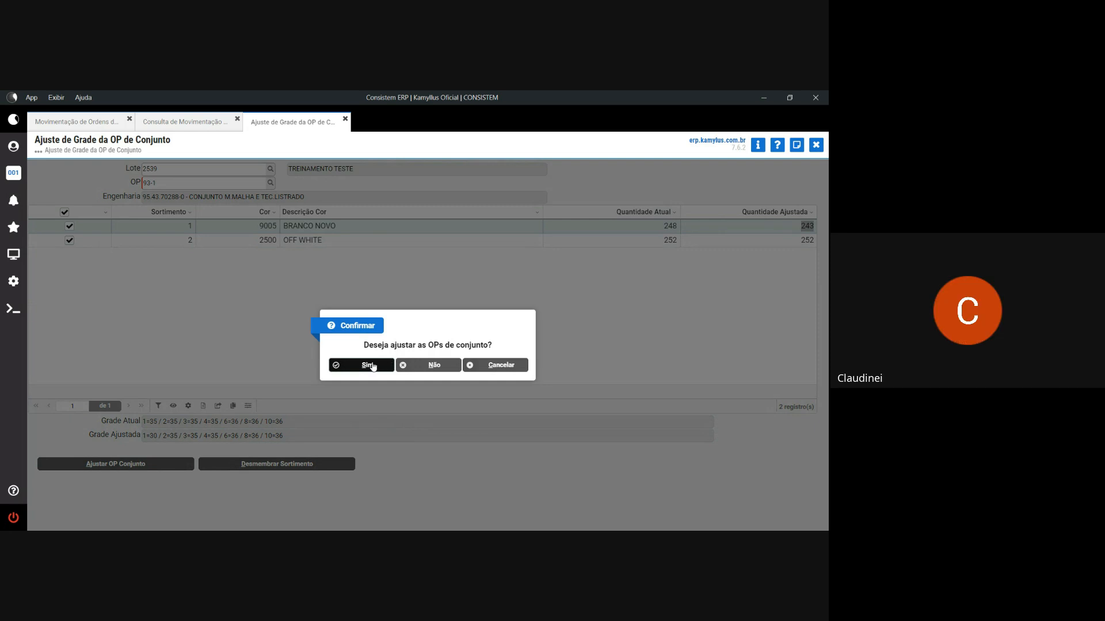
left_click(368, 366)
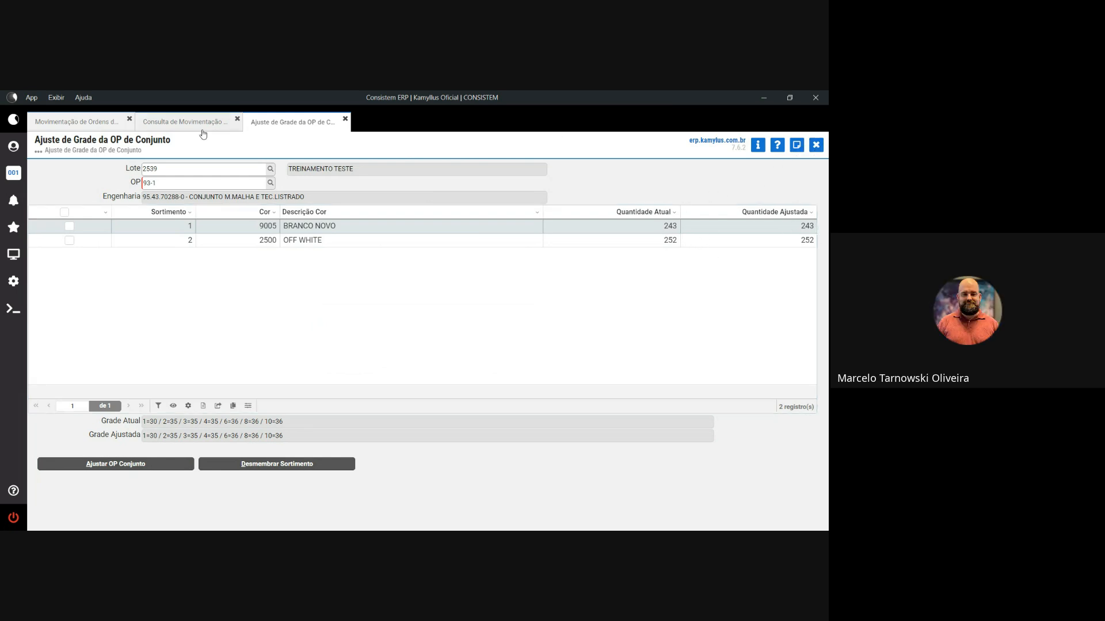
left_click(105, 123)
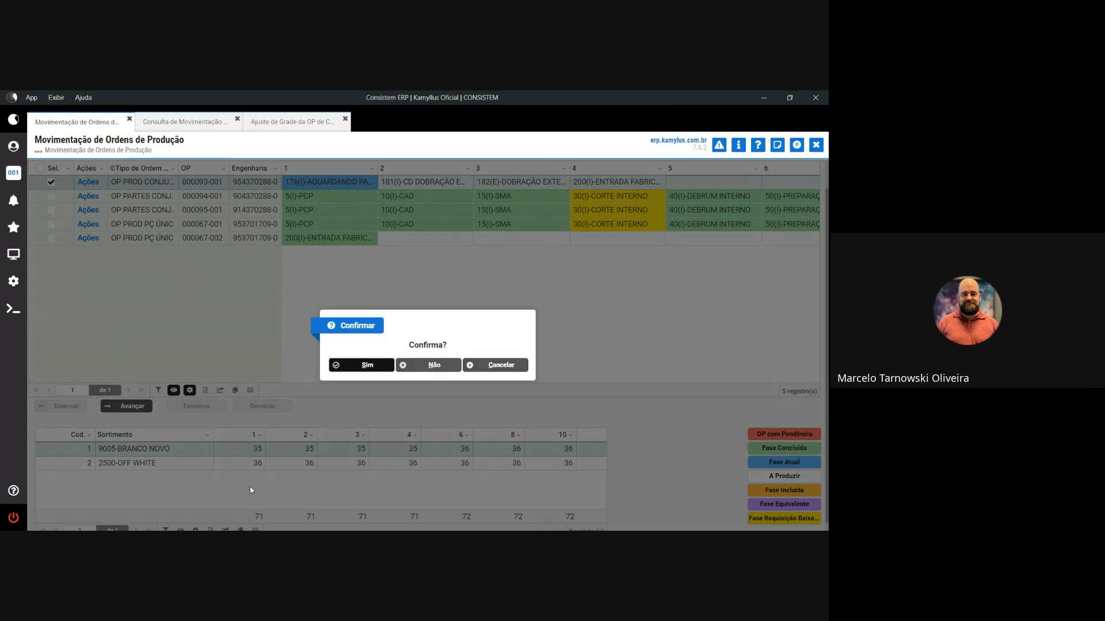
- Confirm advancing the OP, query item 2239's stock movements, then close the error messages
left_click(371, 366)
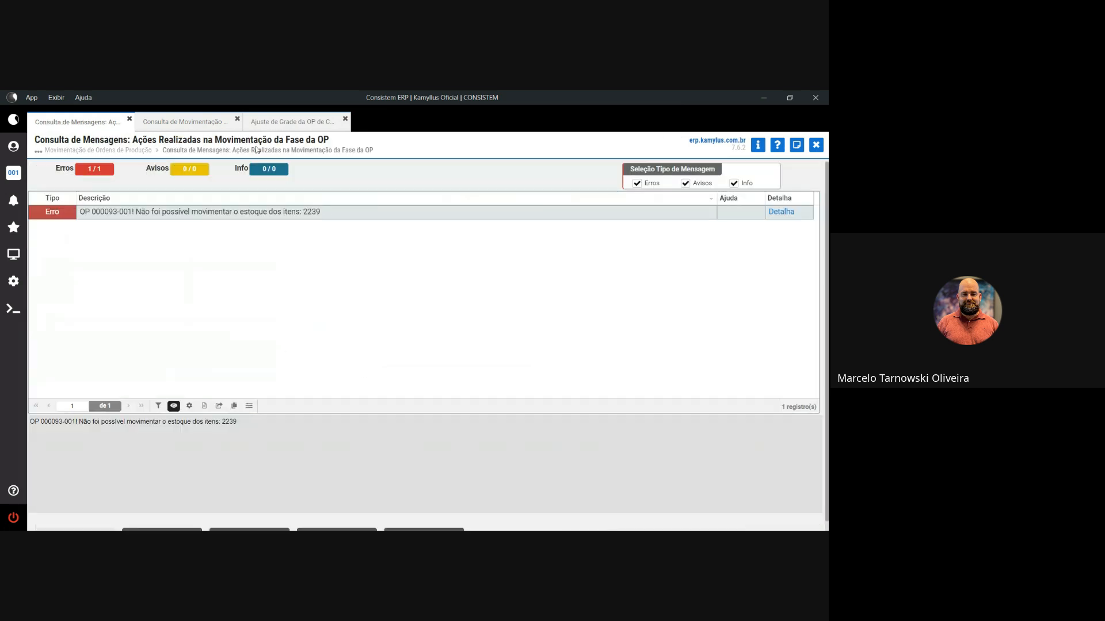
left_click(182, 121)
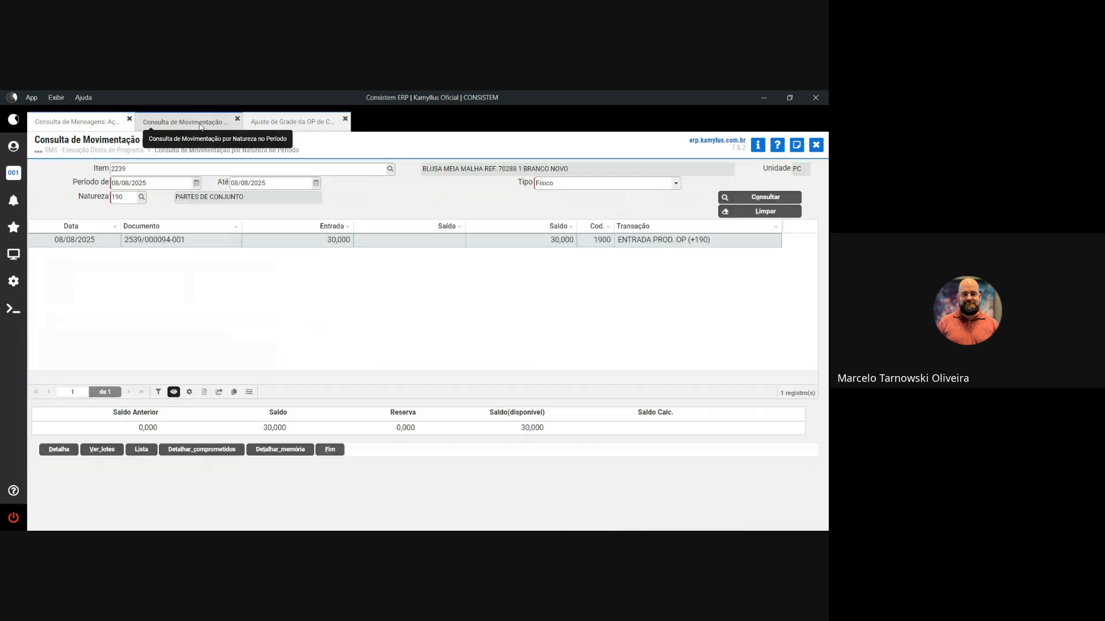
left_click(191, 171)
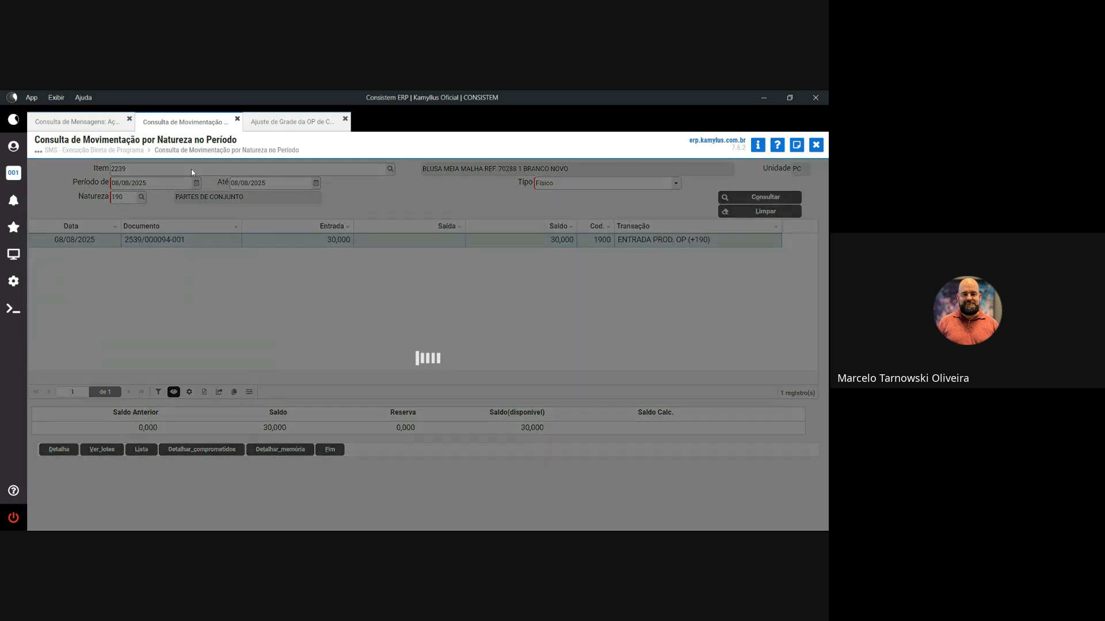
type("22")
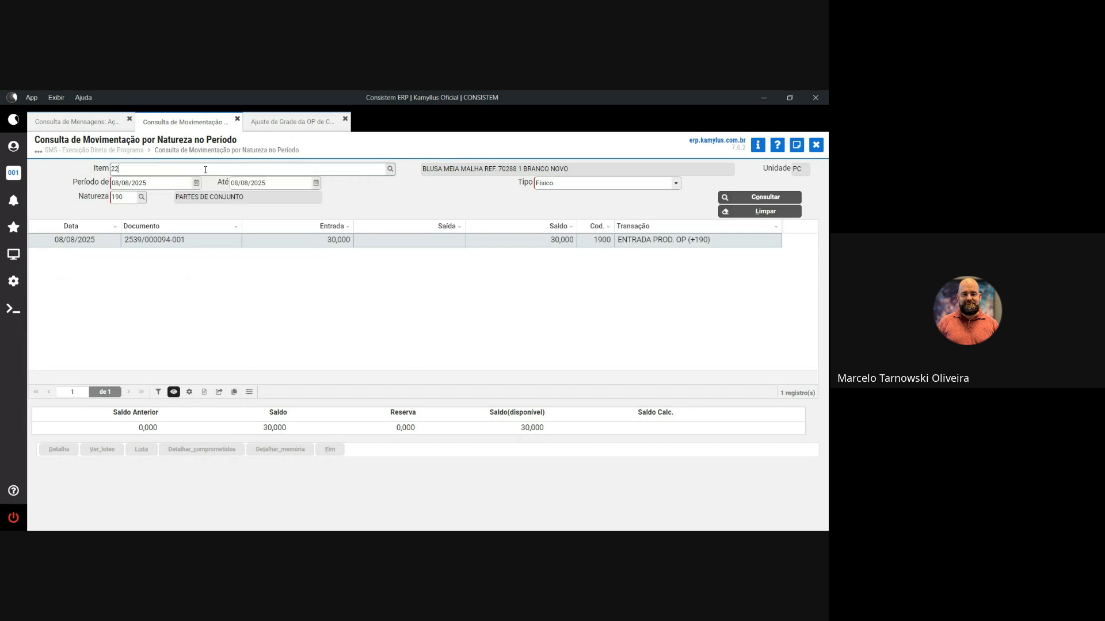
key("Tab")
key("Tab")
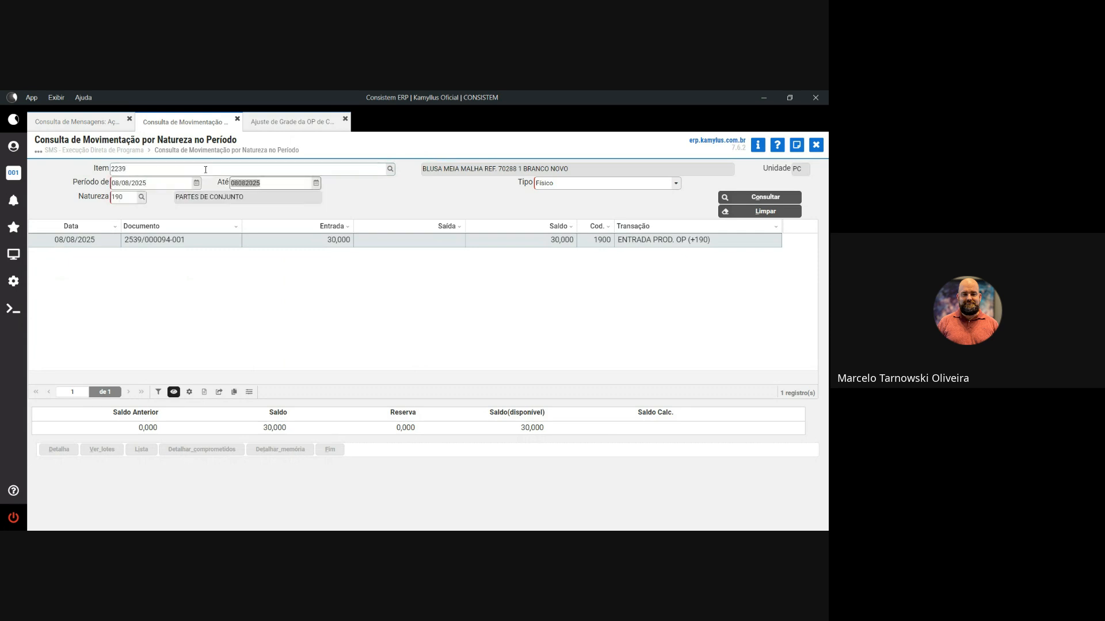
key("Tab")
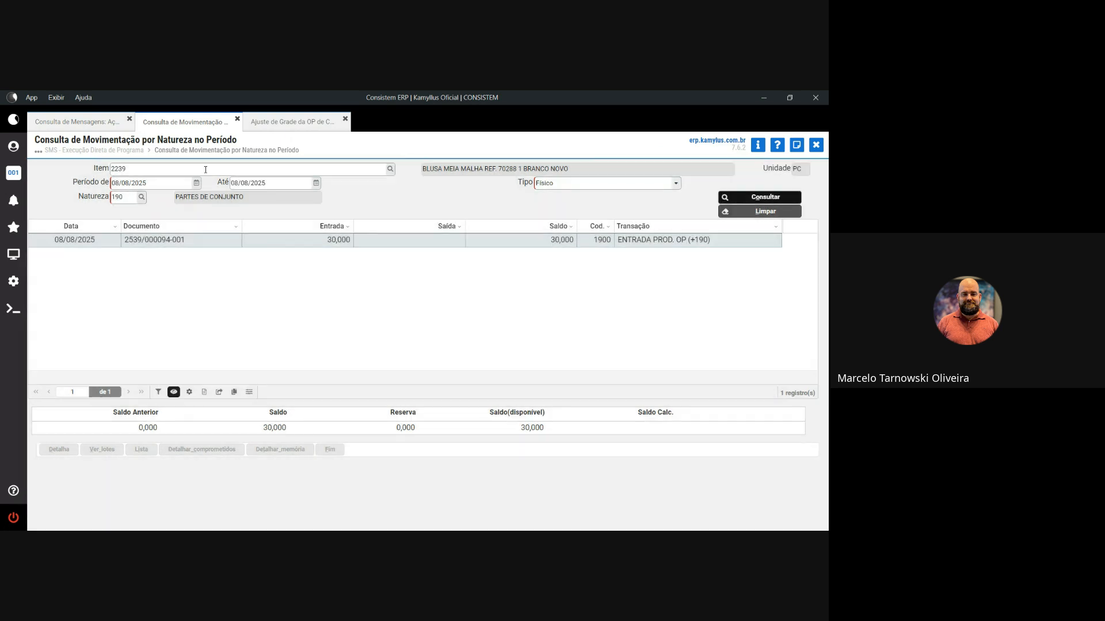
key("Tab")
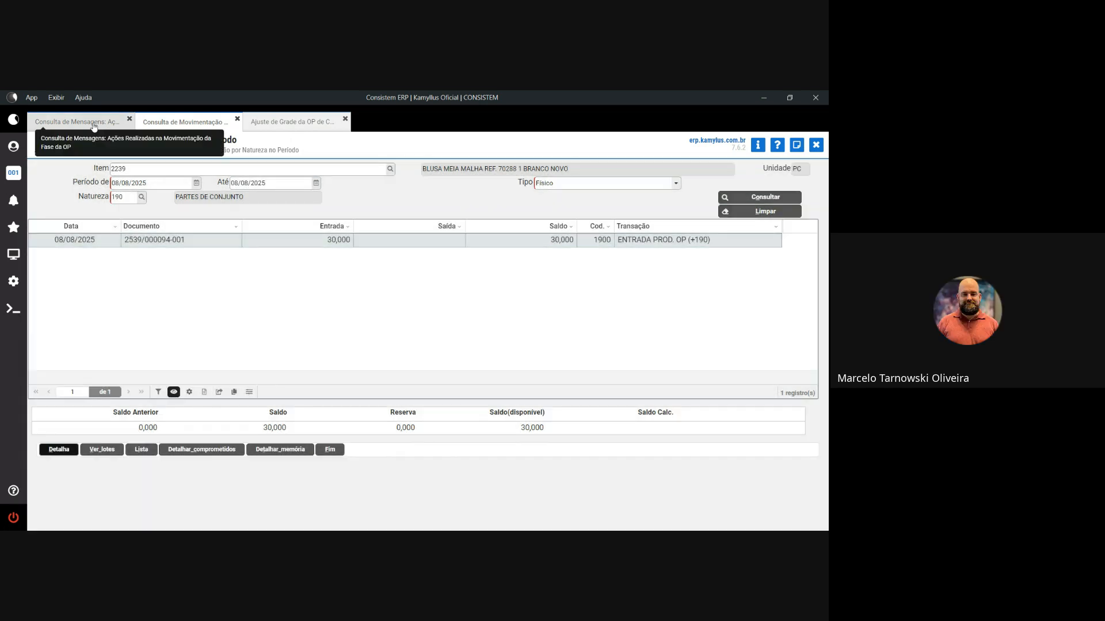
left_click(94, 124)
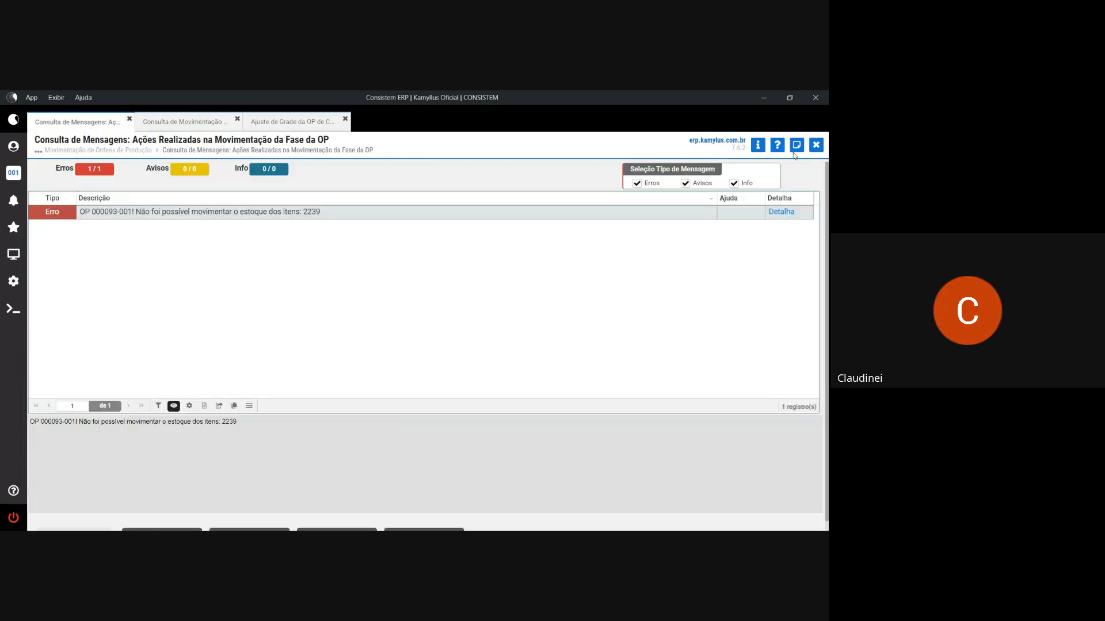
left_click(130, 119)
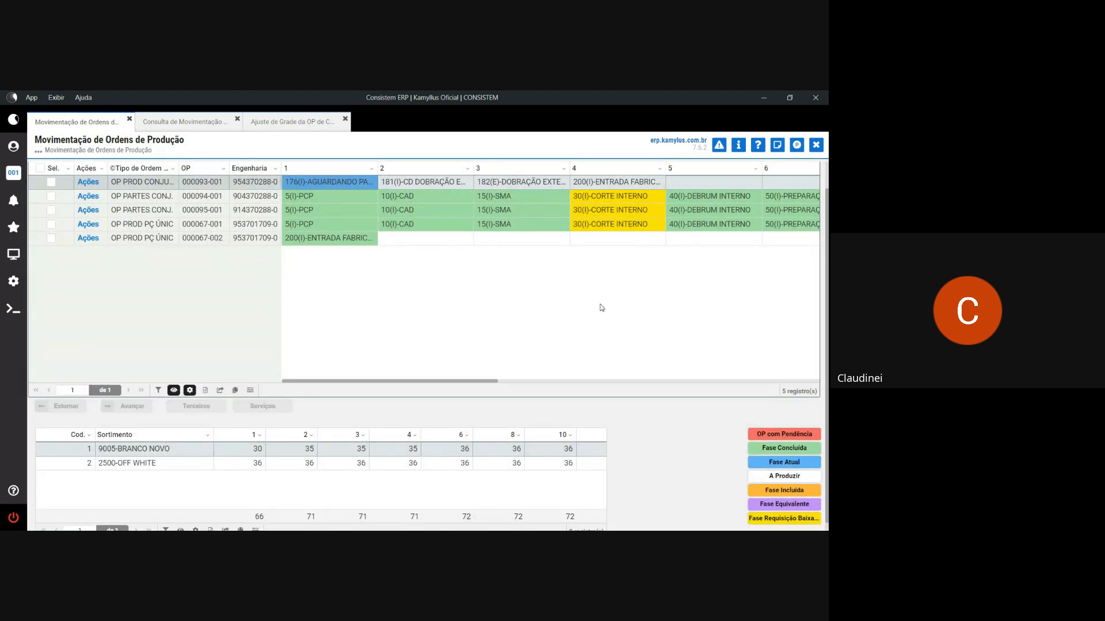
- Reload the order list and advance OP 000093-001 from phase 176 to 181
left_click(775, 171)
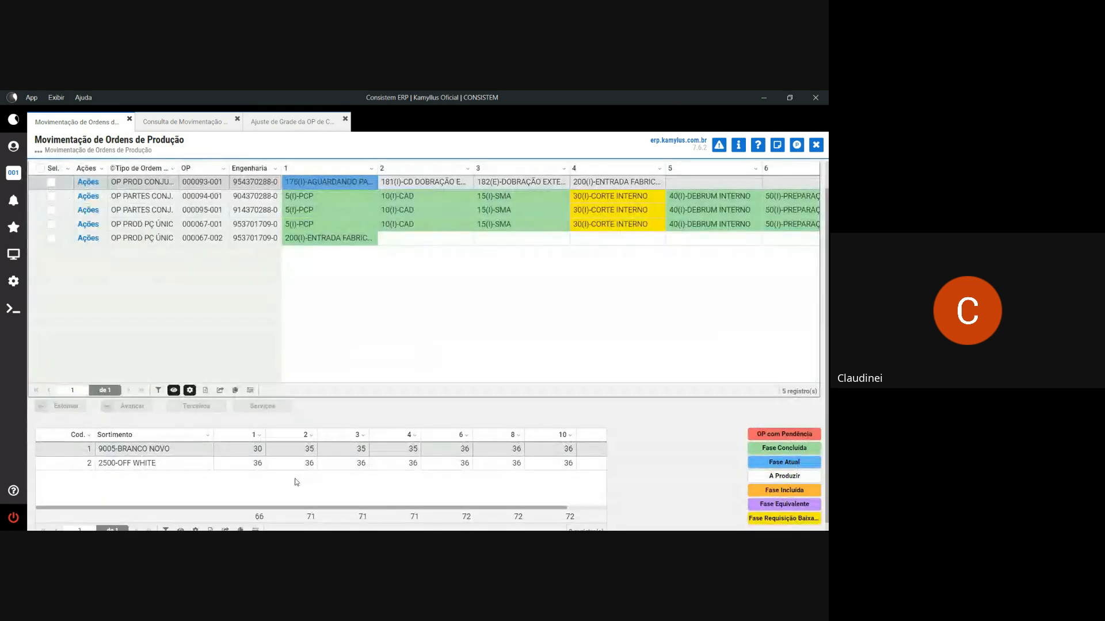
left_click(258, 450)
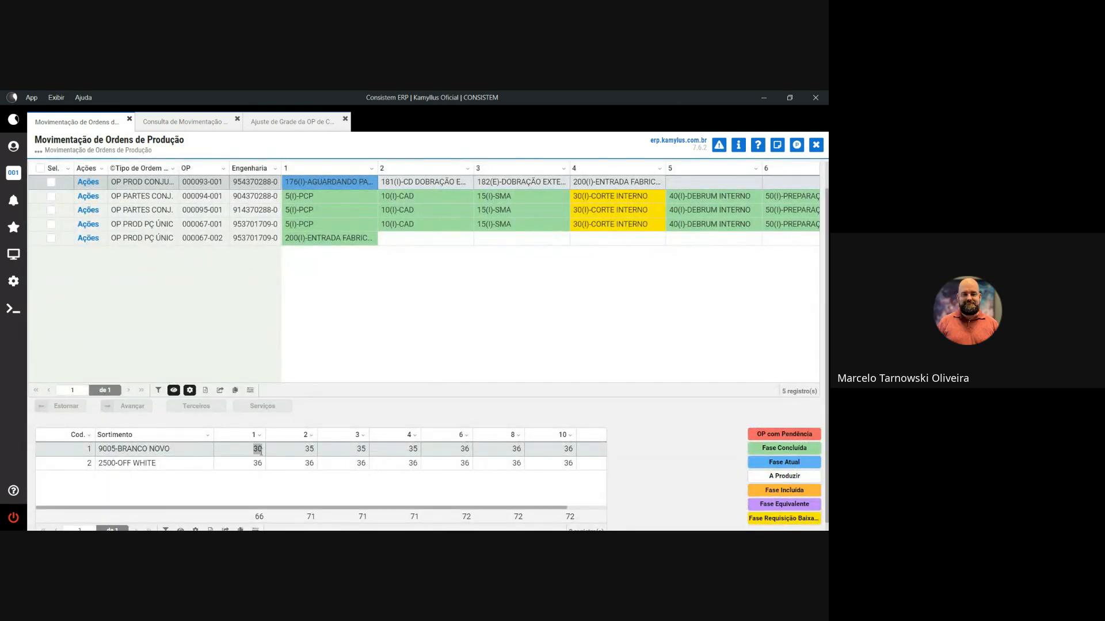
scroll(260, 458, "down", 1)
scroll(402, 361, "up", 1)
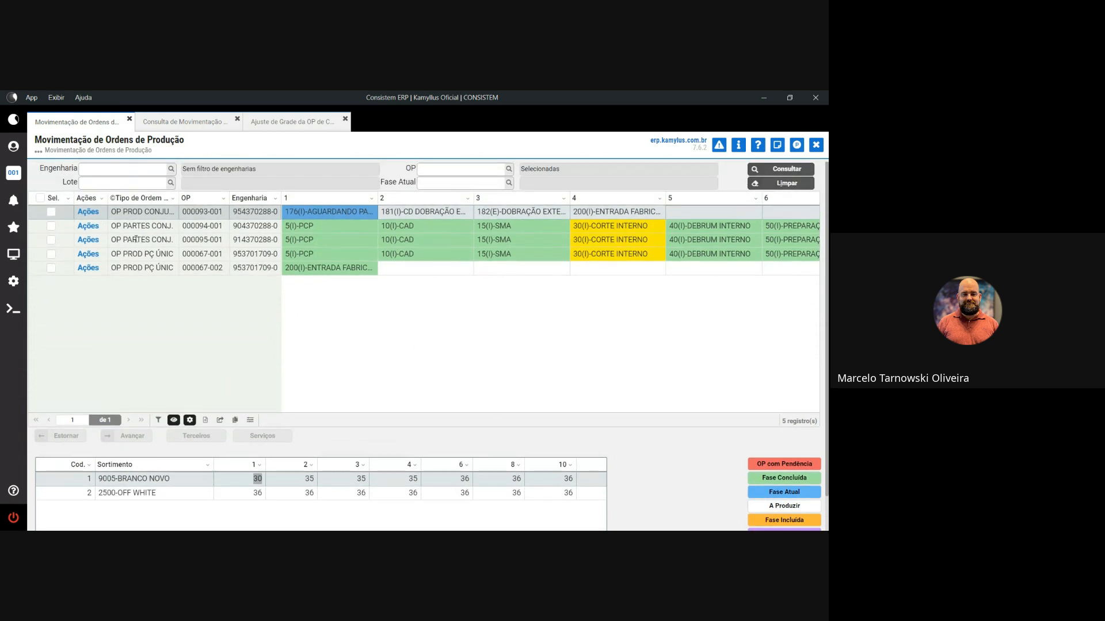
left_click(113, 374)
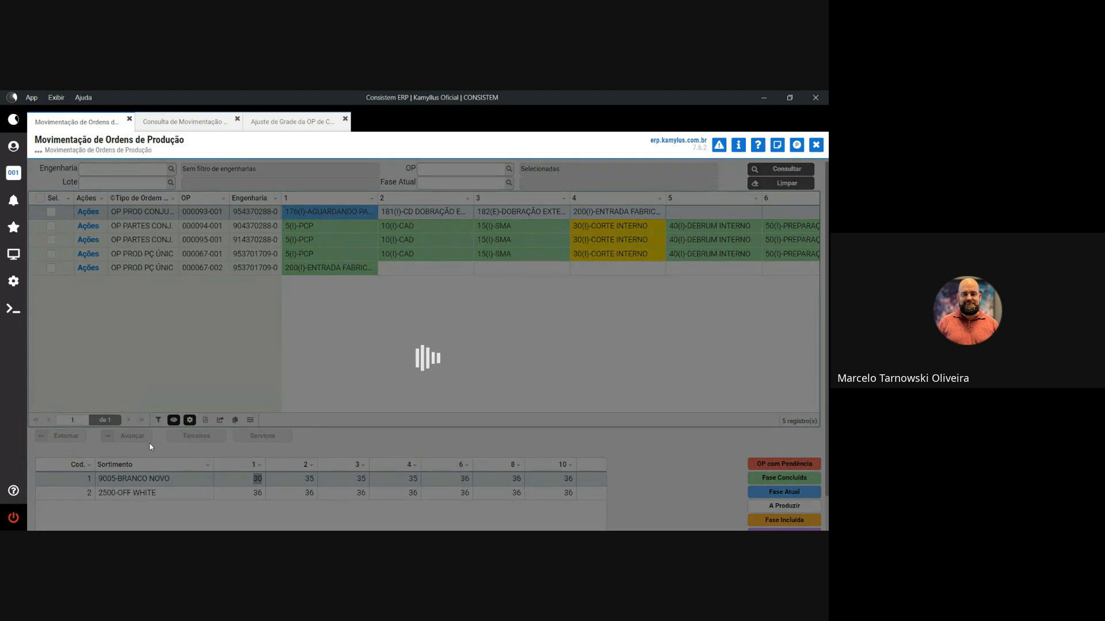
scroll(150, 447, "down", 1)
left_click(135, 410)
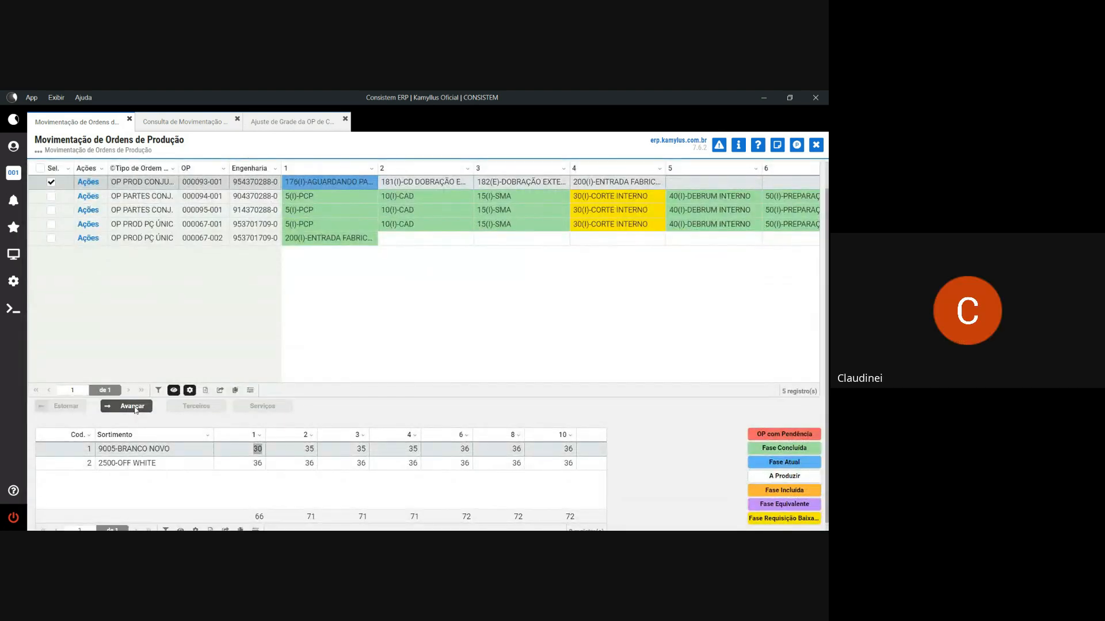
left_click(341, 367)
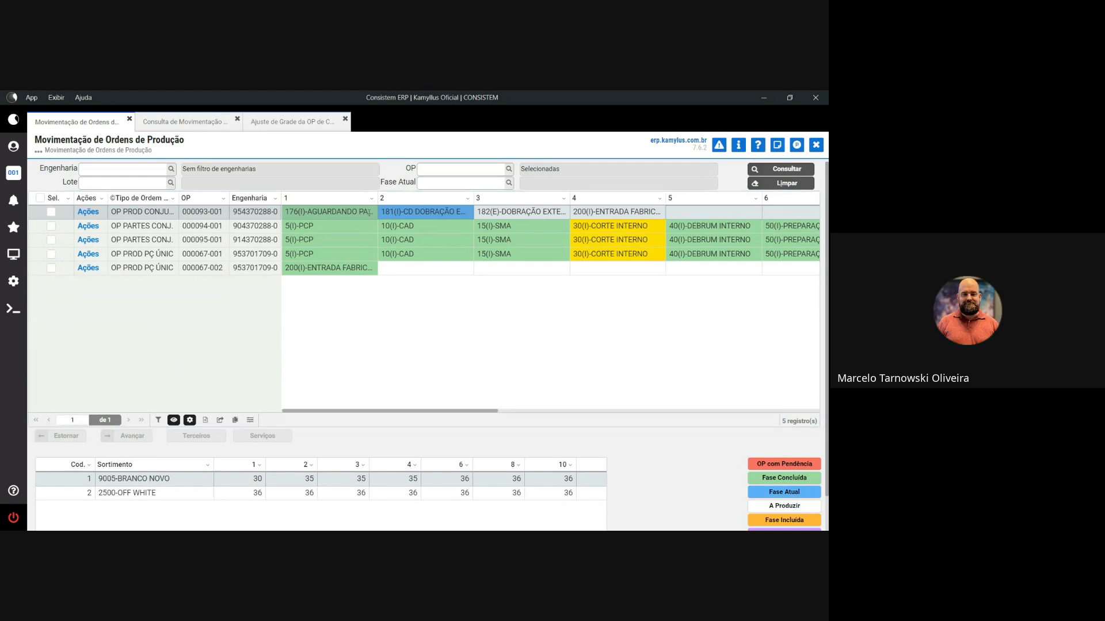
- Select OP 000093-001 and try advancing past phase 181, triggering the operator-permission error
left_click_drag(368, 213, 288, 212)
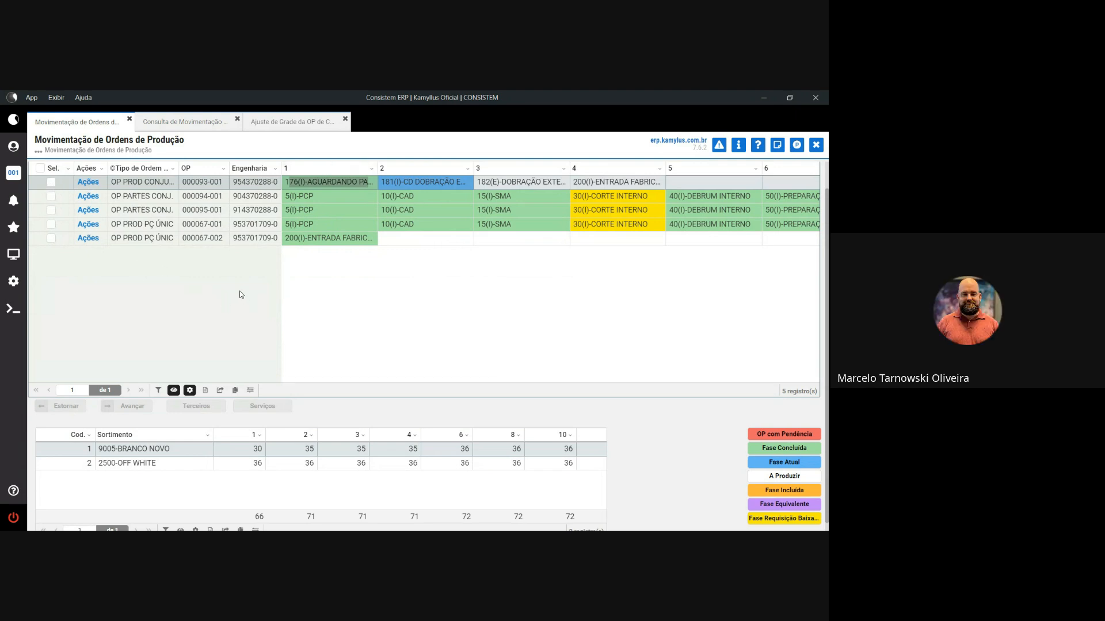
left_click(51, 182)
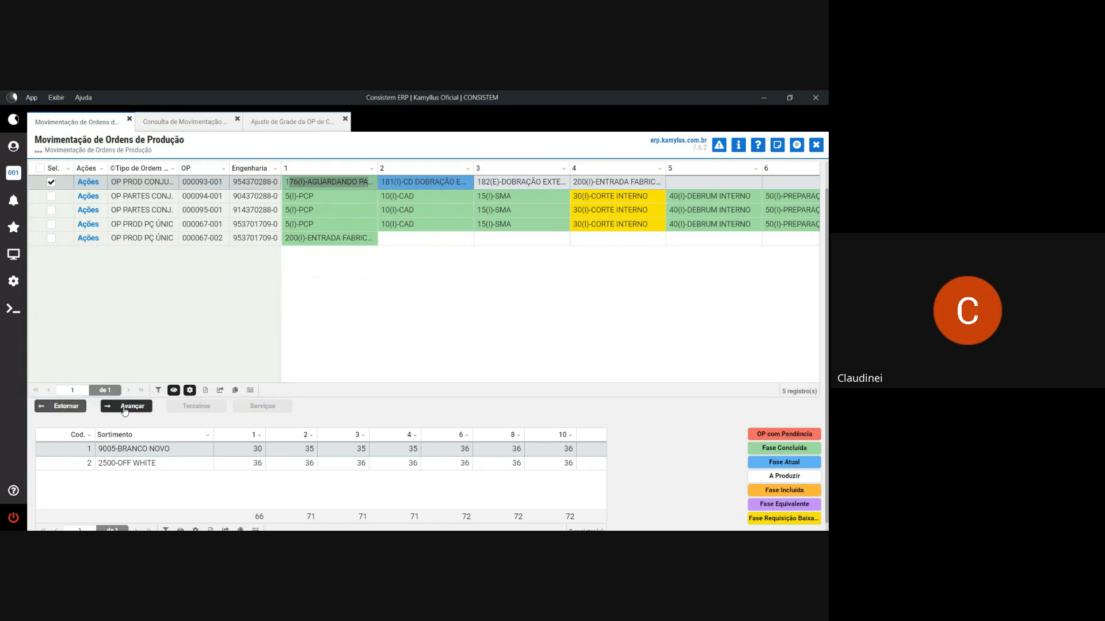
left_click(124, 407)
left_click(374, 369)
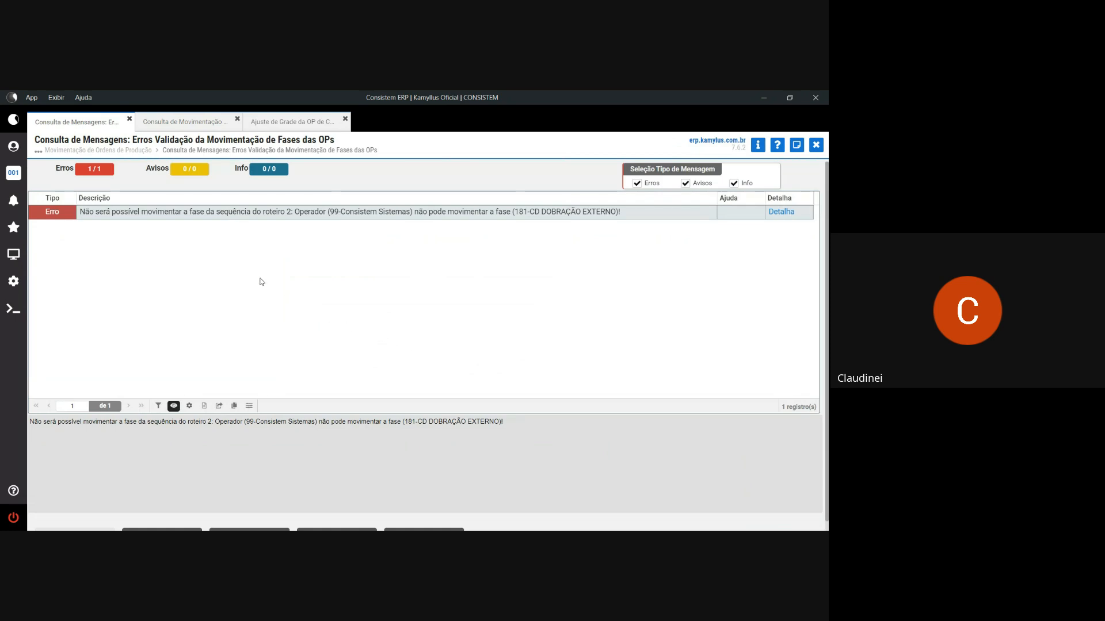
- Search the programs for 'CAD' and open the Cadastro de Fase de Produção register
left_click(23, 246)
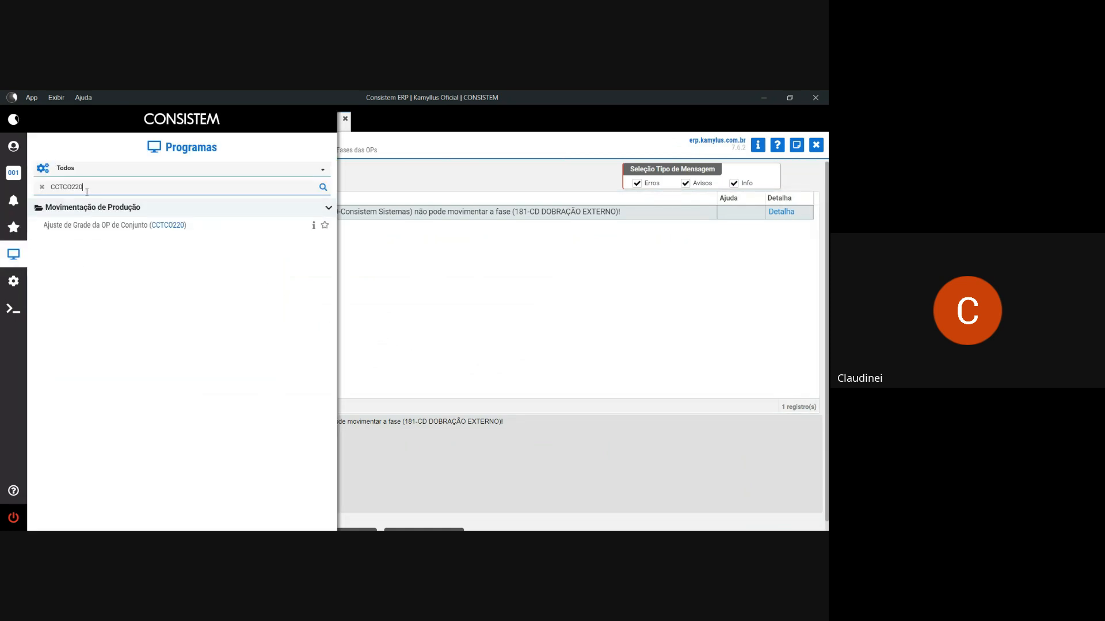
left_click(42, 187)
type("CAD FASE")
key("Return")
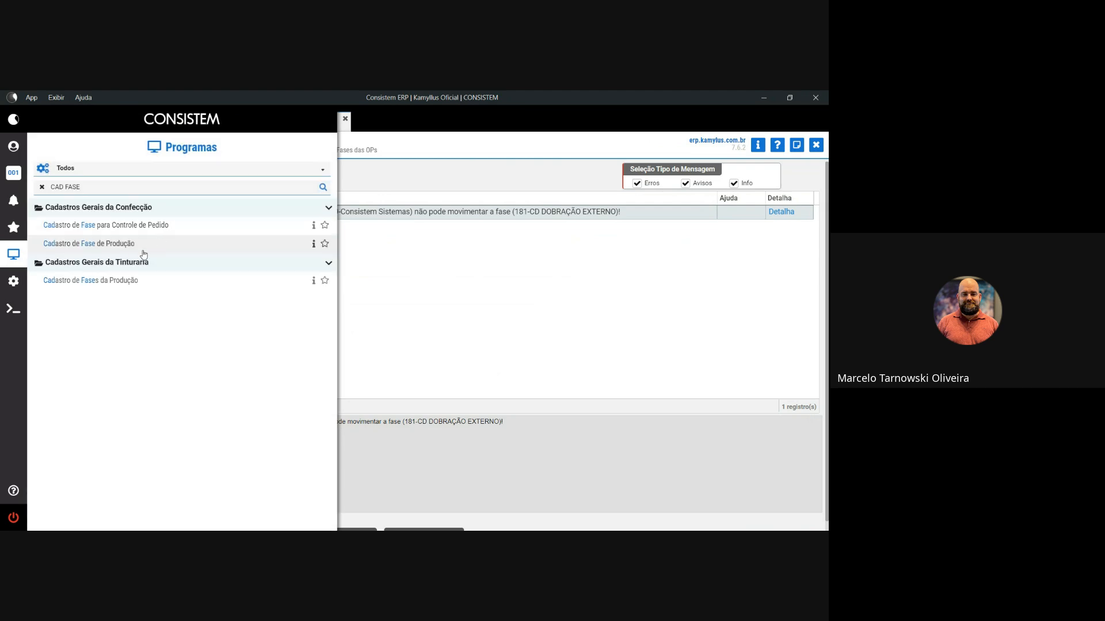
left_click(127, 244)
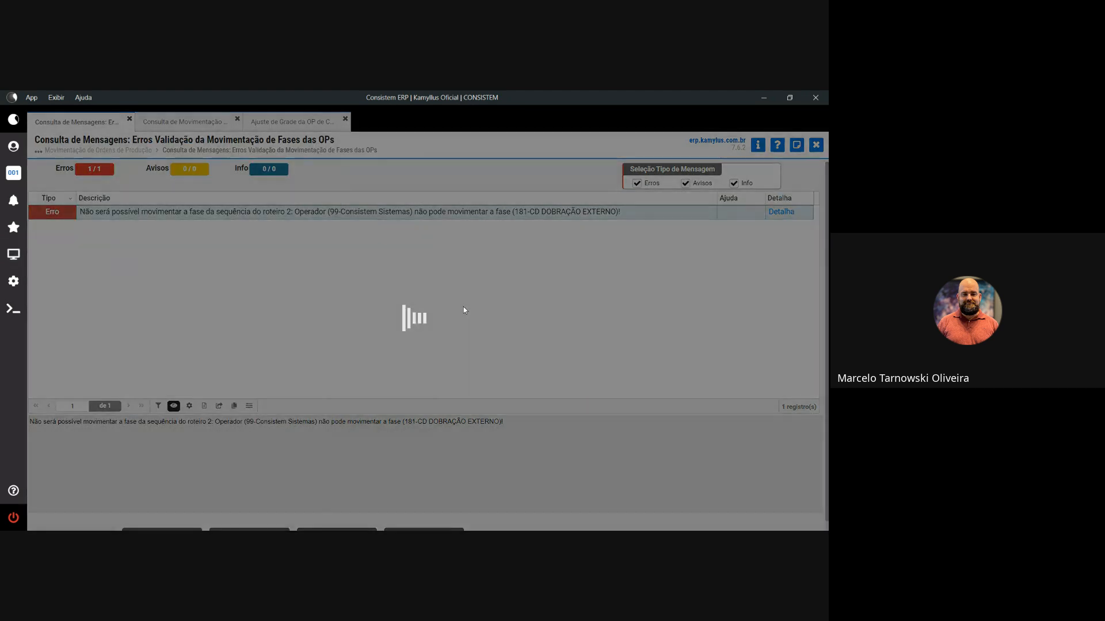
- Load phase 181 and search the productive cost-centre lookup for the labour cost centre
type("18")
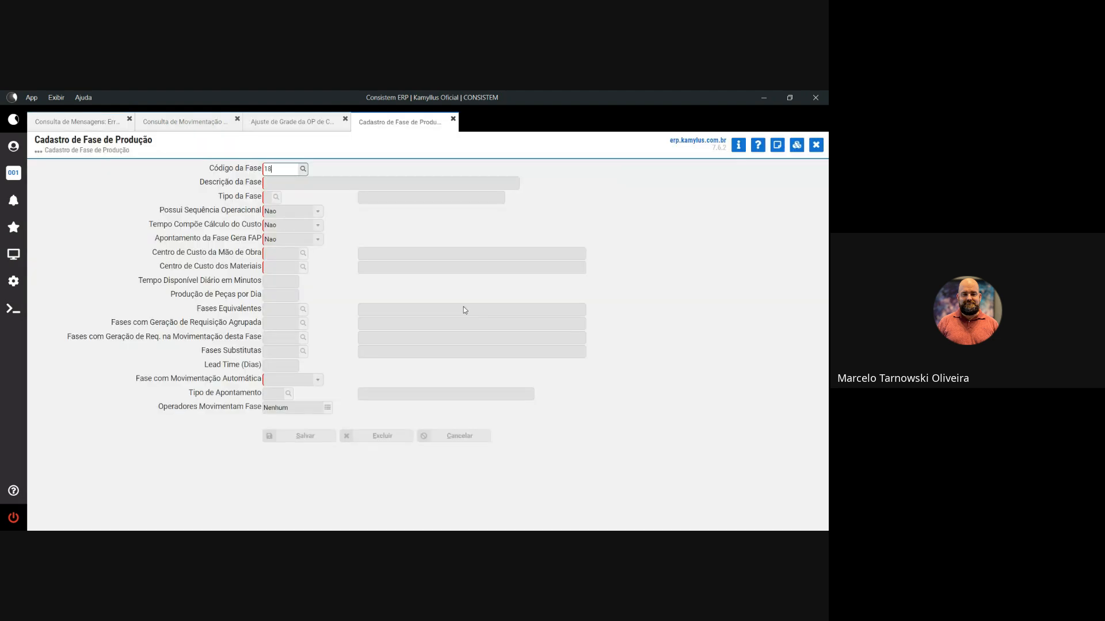
type("1")
key("Tab")
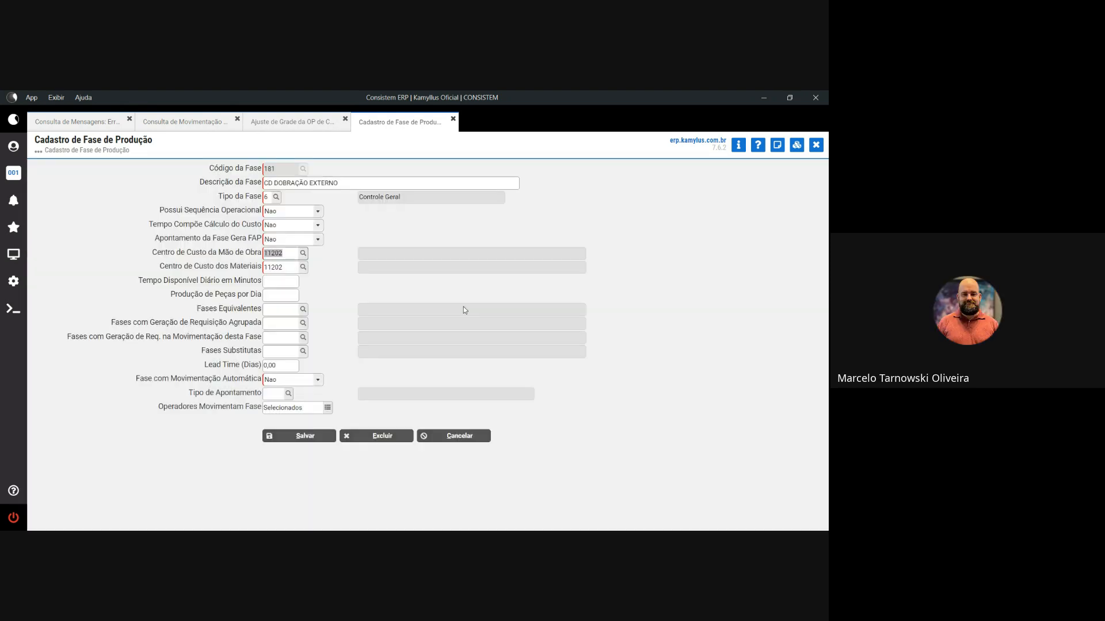
key("Return")
key("Return")
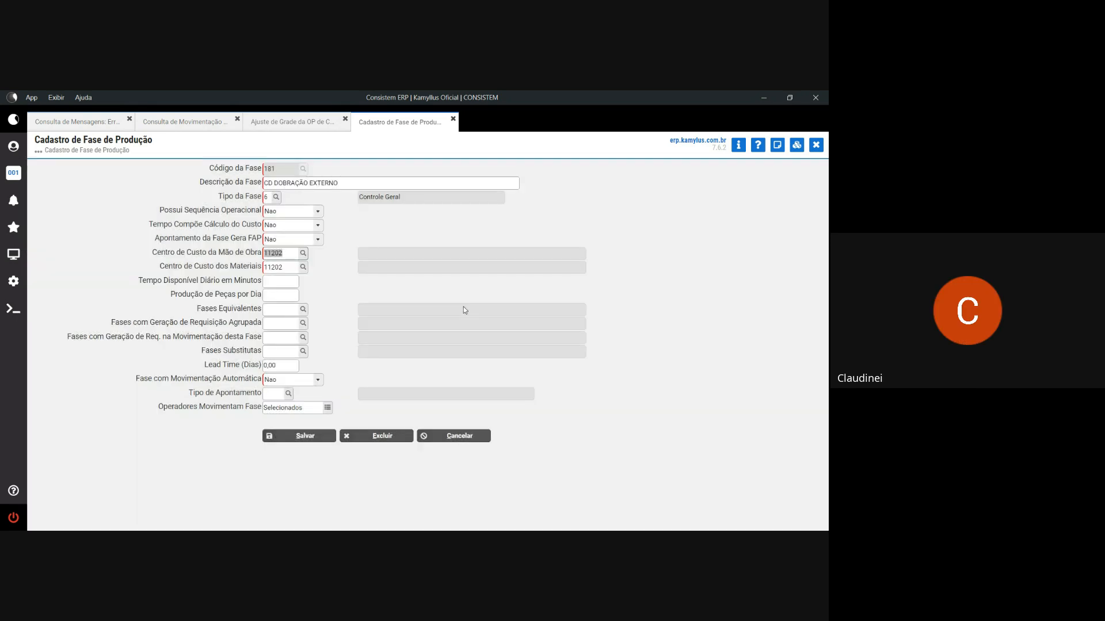
key("F7")
key("Down")
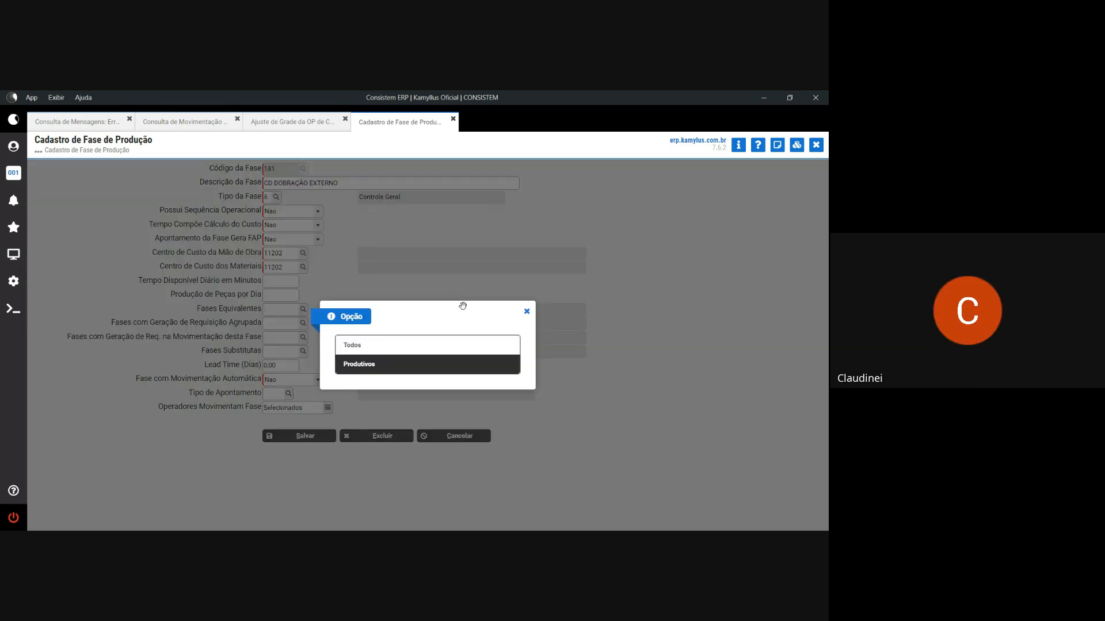
key("Return")
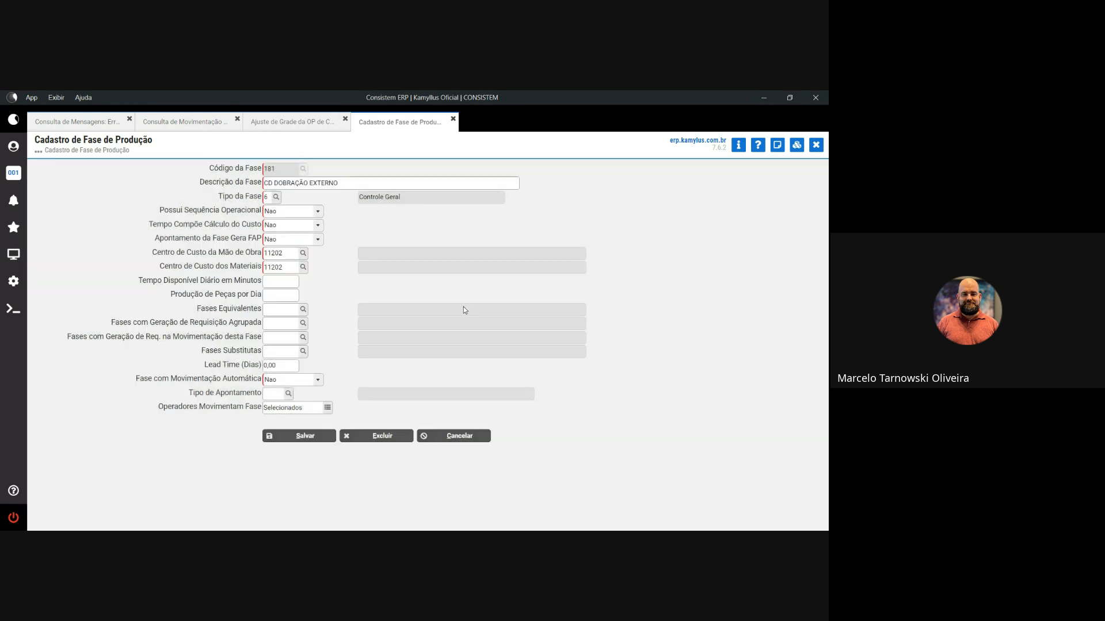
key("Return")
key("Return")
key("Return")
key("Return")
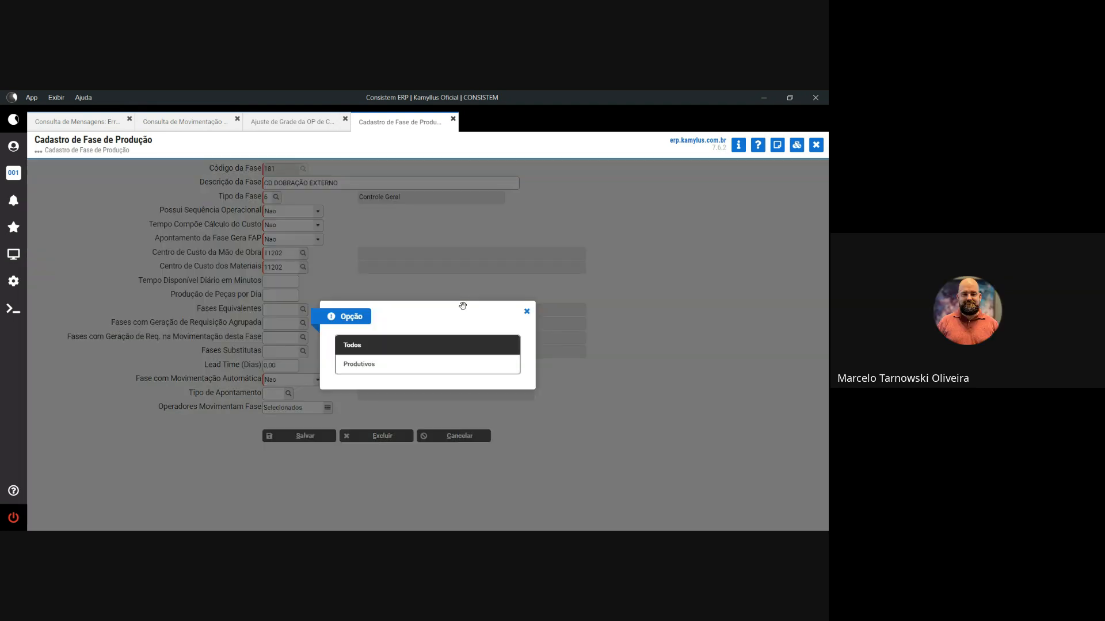
key("Down")
key("Return")
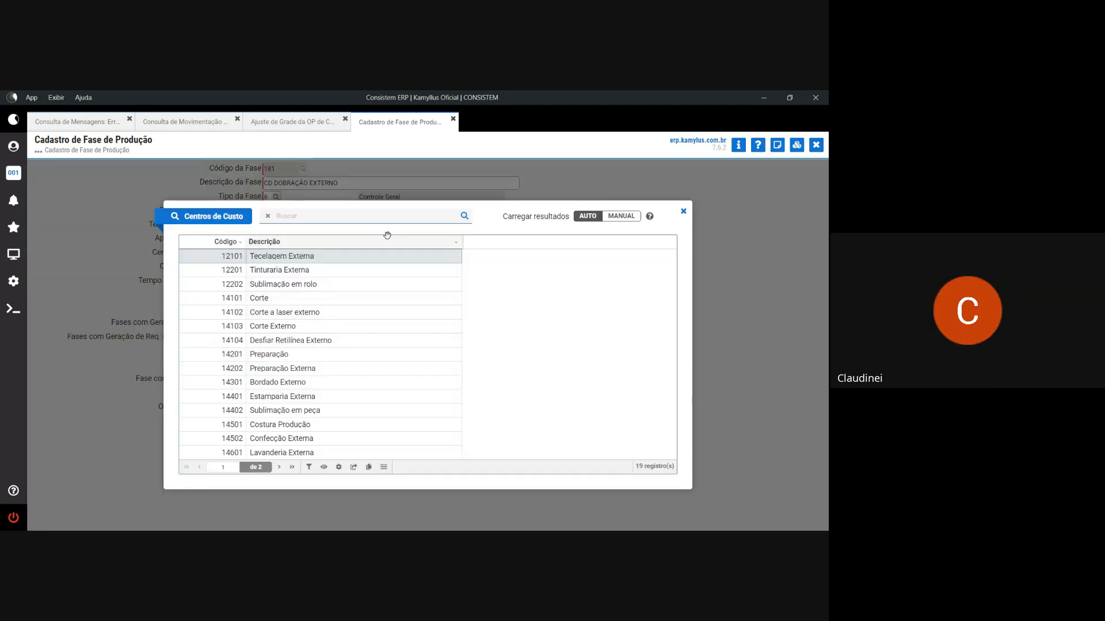
type("EXP4")
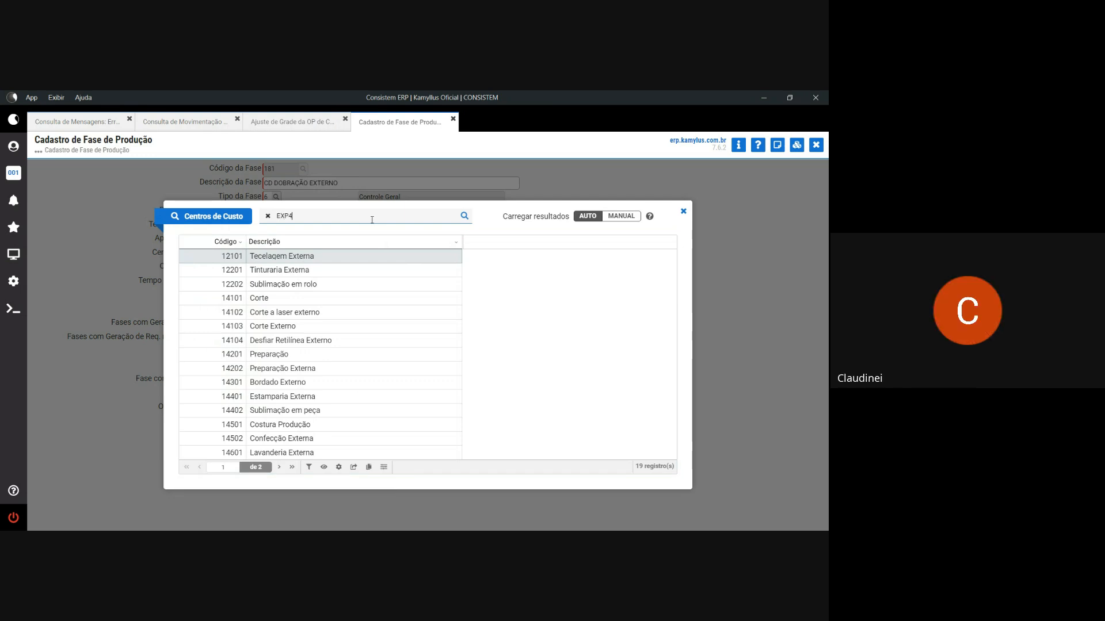
key("BackSpace")
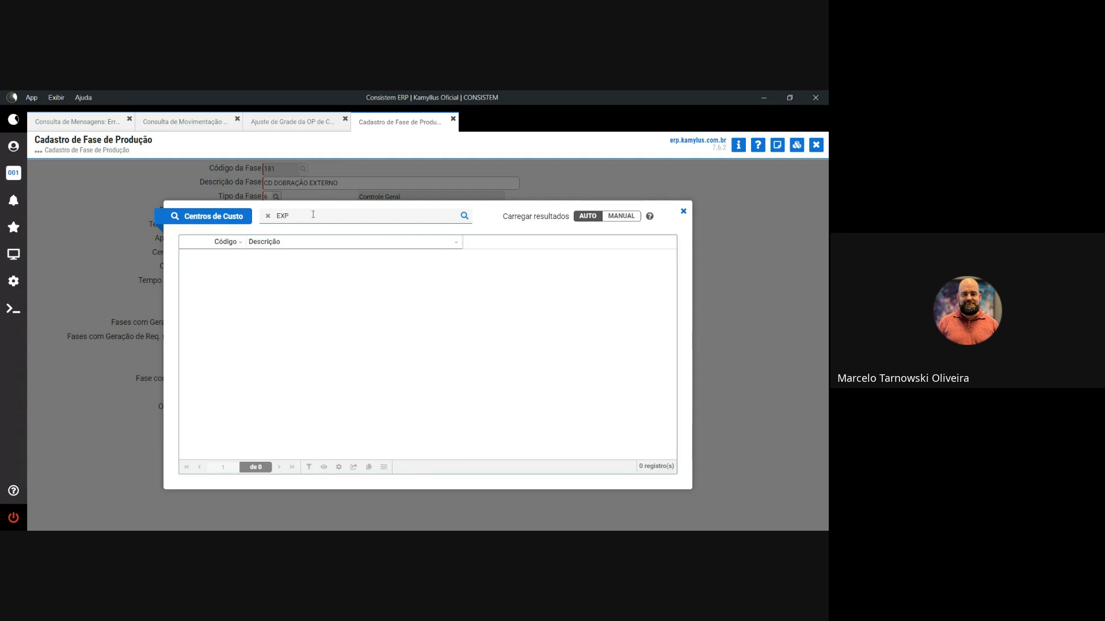
left_click(268, 216)
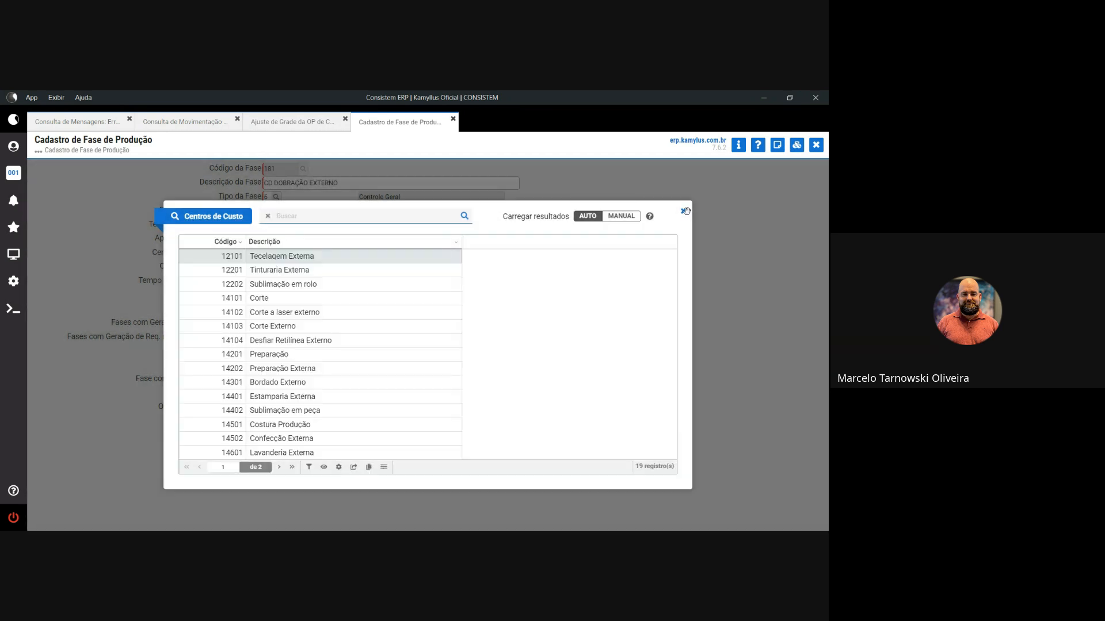
left_click(683, 212)
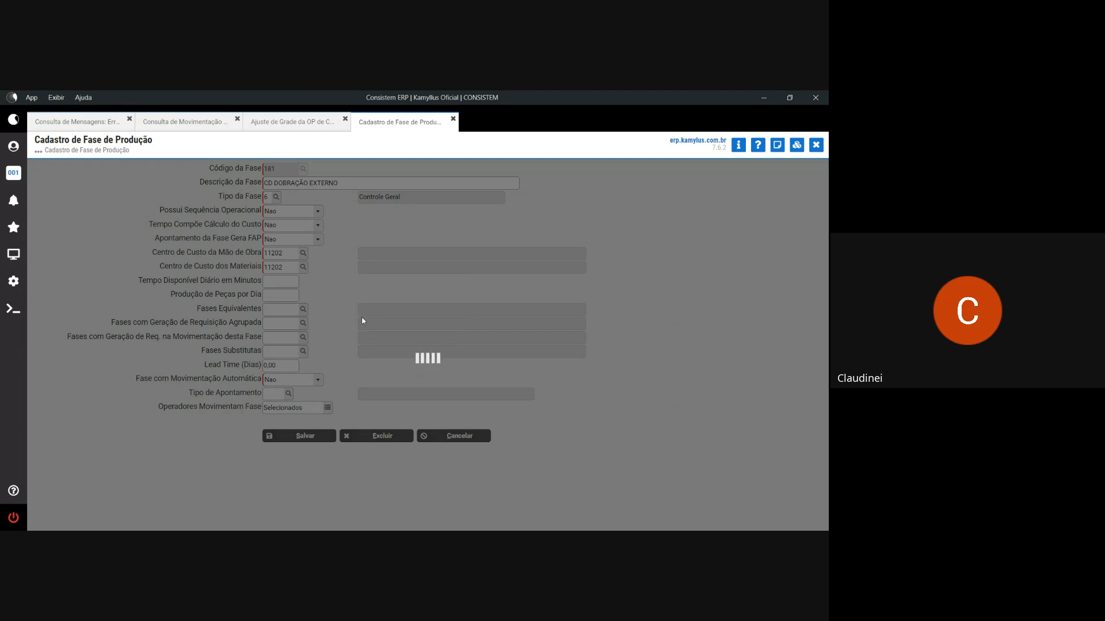
- Set both labour and materials cost centres to 14801 Dobração/Revisão Externa
left_click(363, 366)
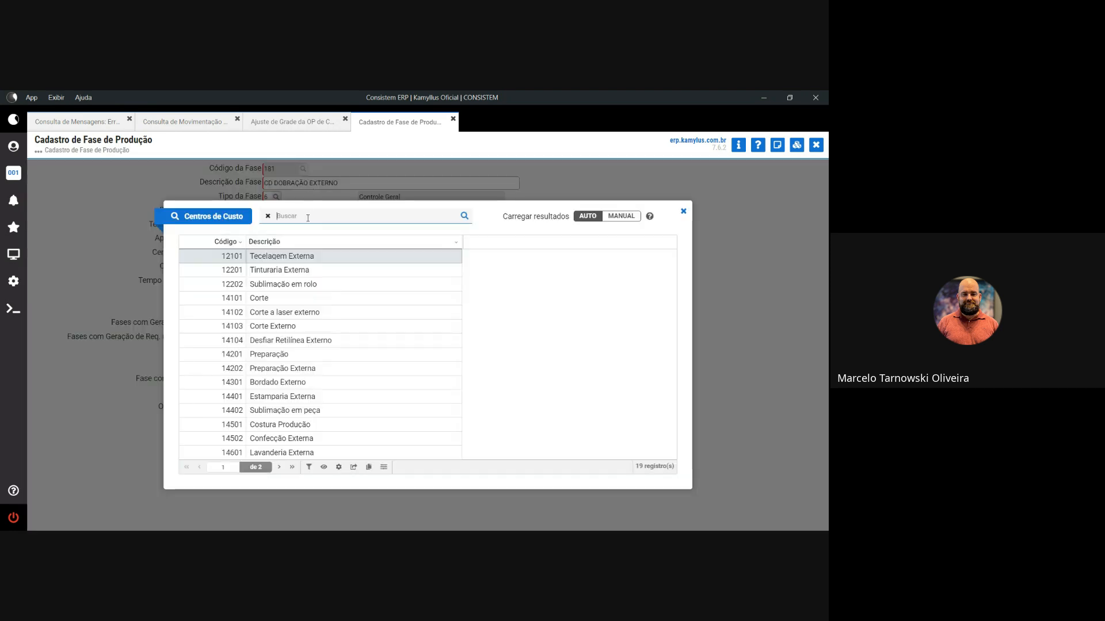
type("DOB")
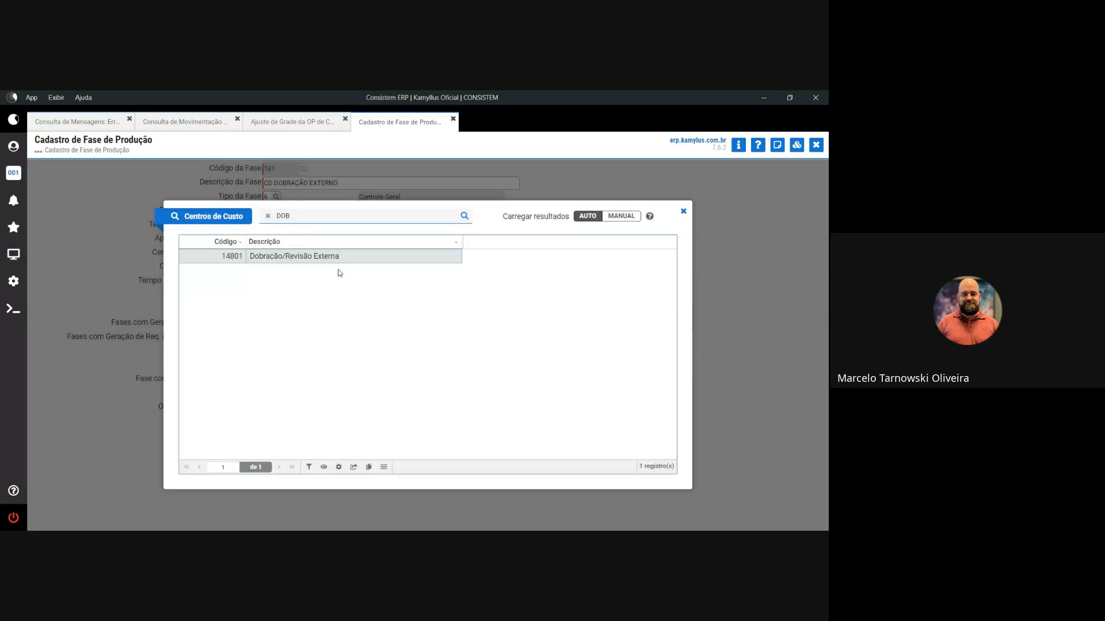
double_click(330, 260)
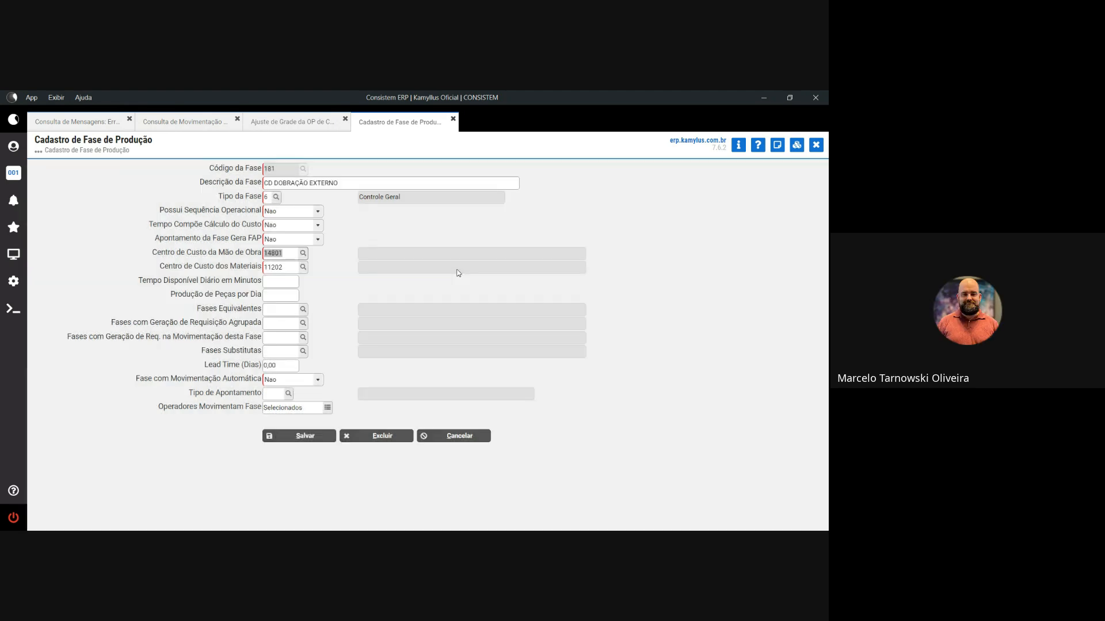
key("Tab")
type("14801")
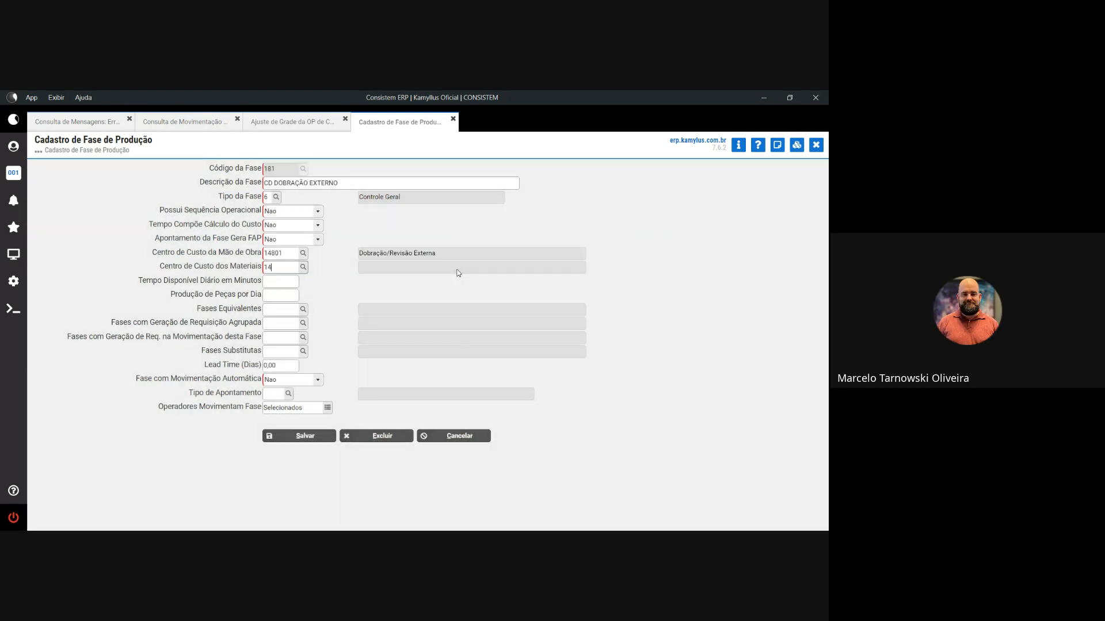
key("Tab")
key("Tab")
key("Tab")
key("Tab")
key("Tab")
key("Tab")
key("Tab")
key("Tab")
key("Tab")
key("Tab")
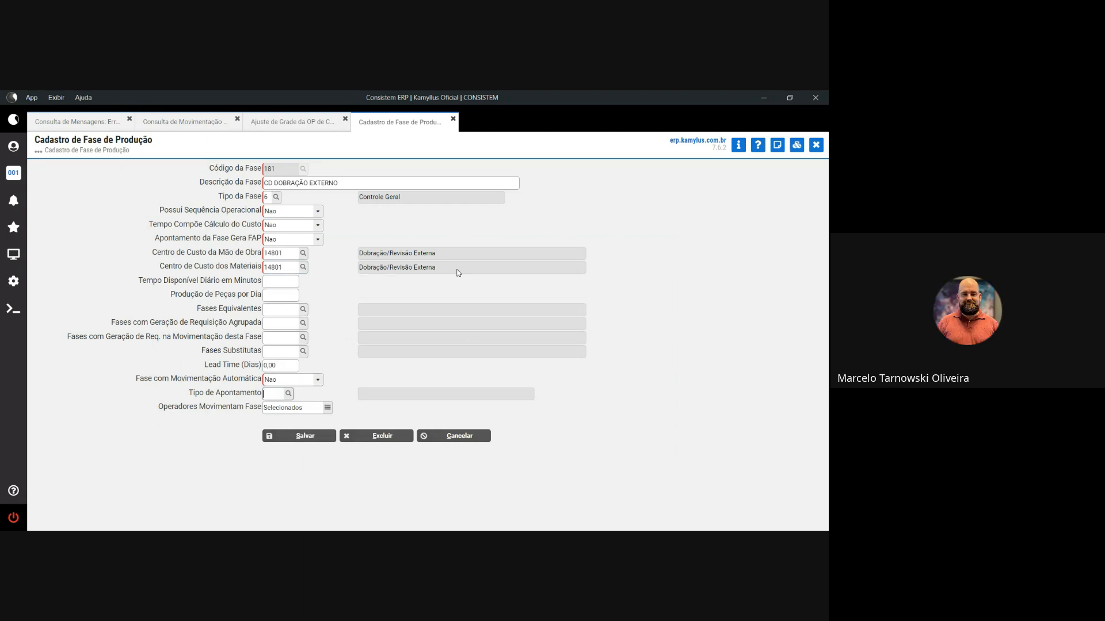
- Allow operator Consistem Sistemas to move phase 181 and save the phase
left_click(328, 409)
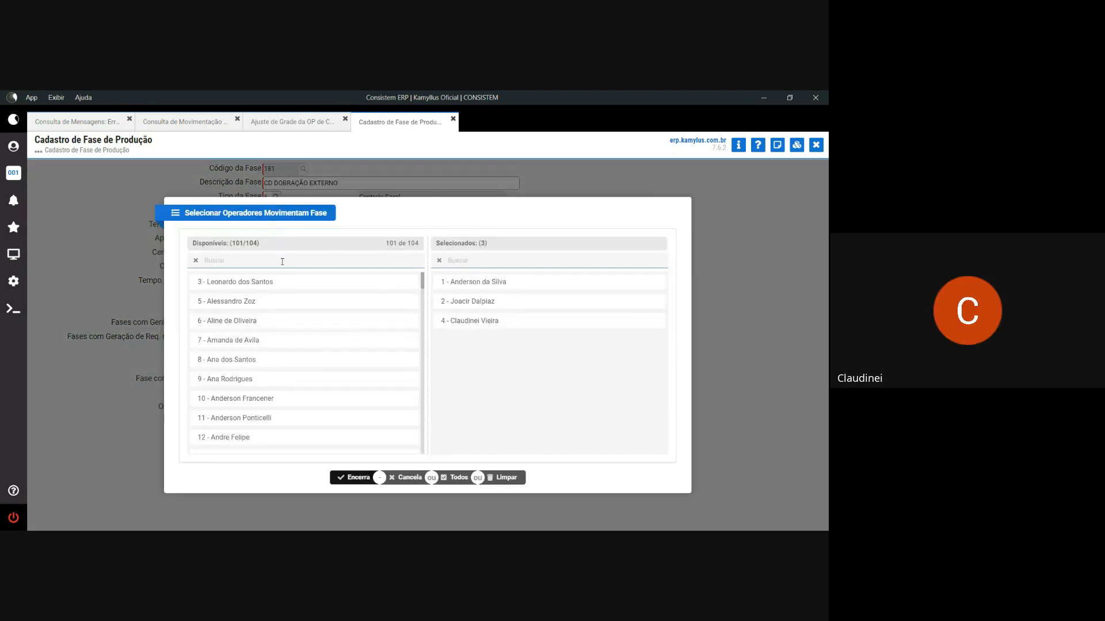
type("CONSIST")
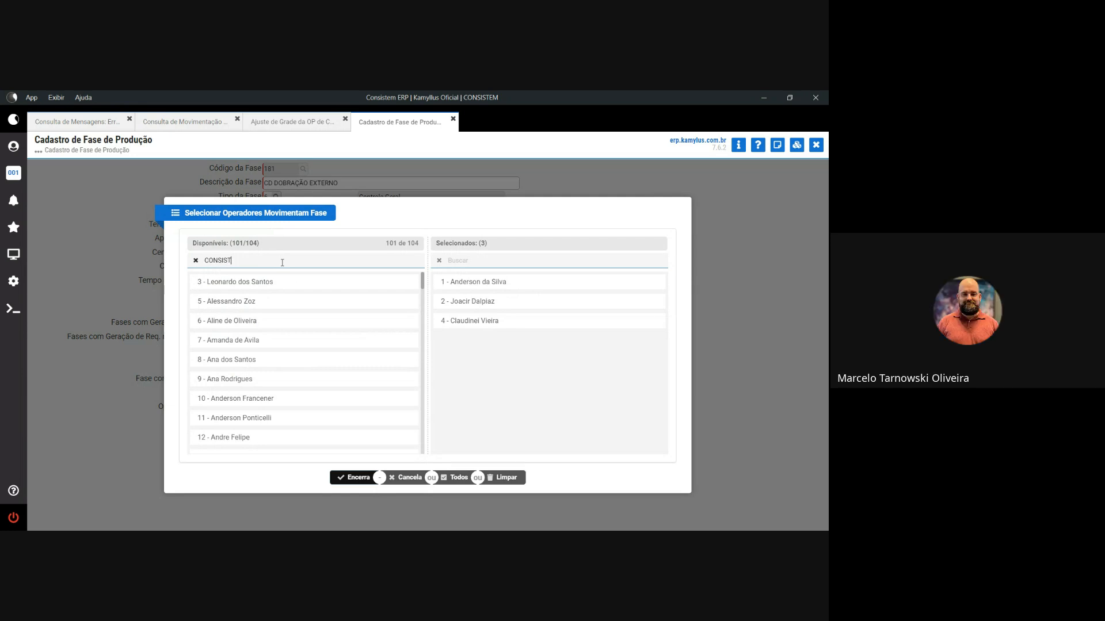
left_click(282, 283)
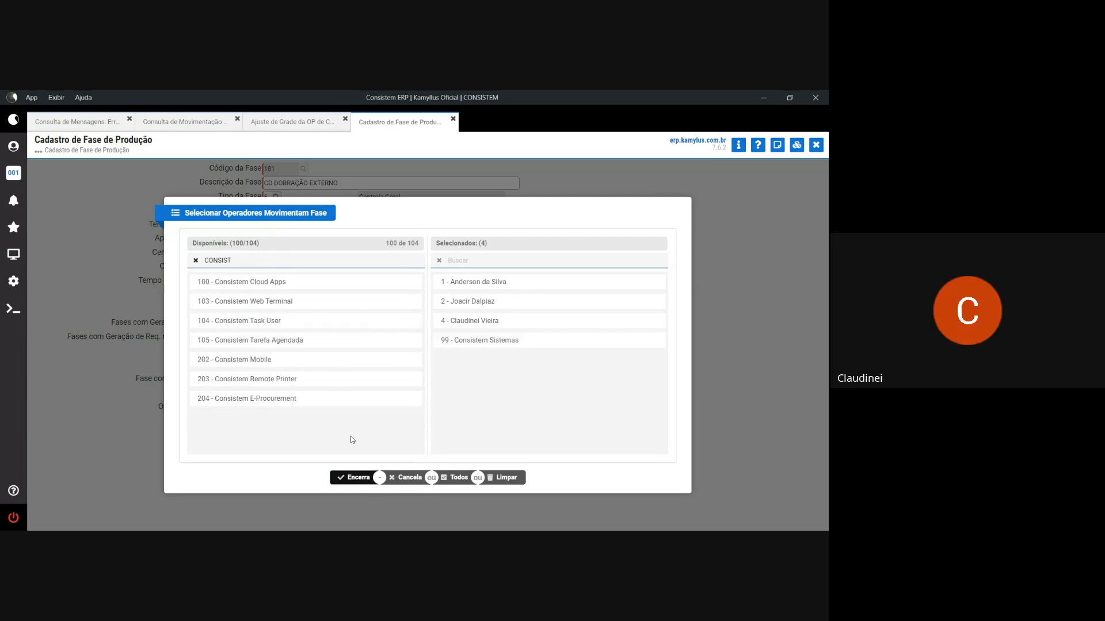
left_click(355, 479)
left_click(309, 439)
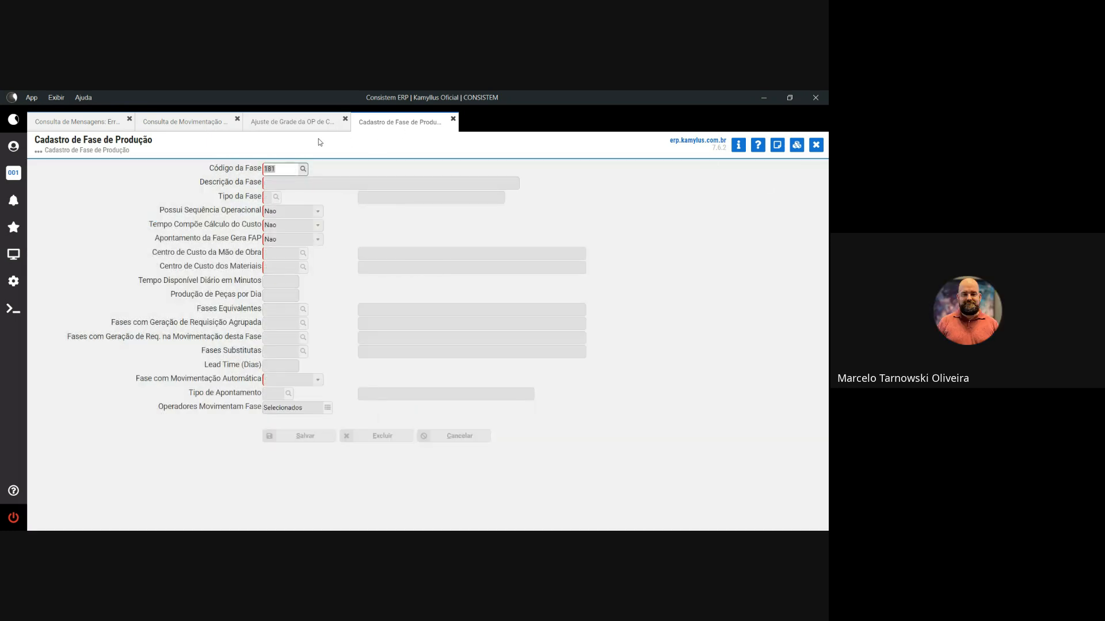
- Close the error messages and advance OP 000093-001 from phase 181 to phase 182
left_click(77, 122)
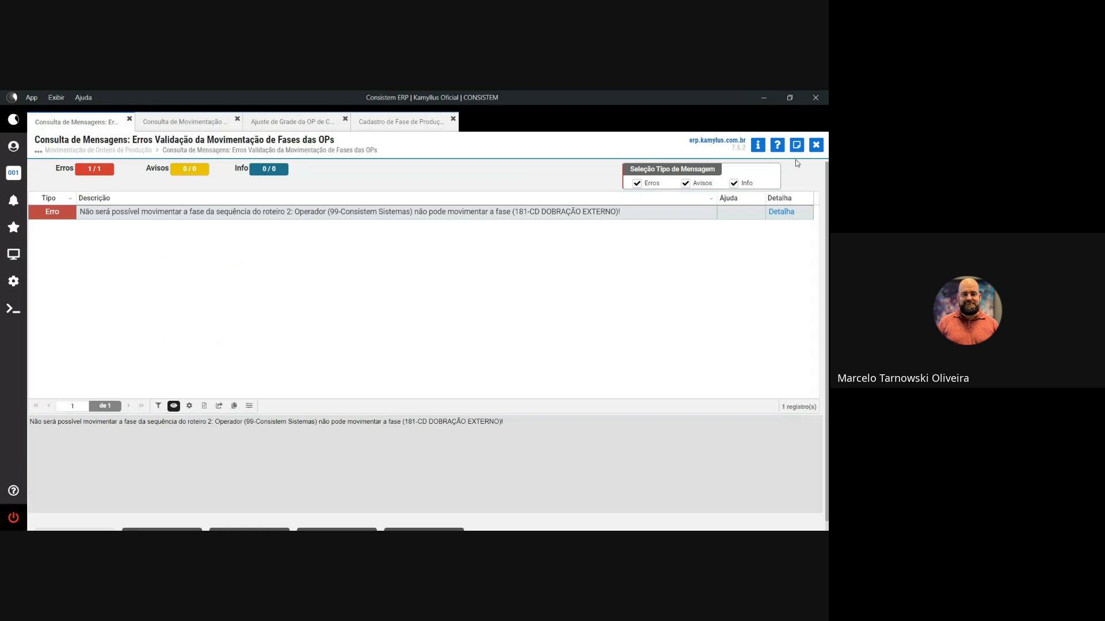
left_click(816, 145)
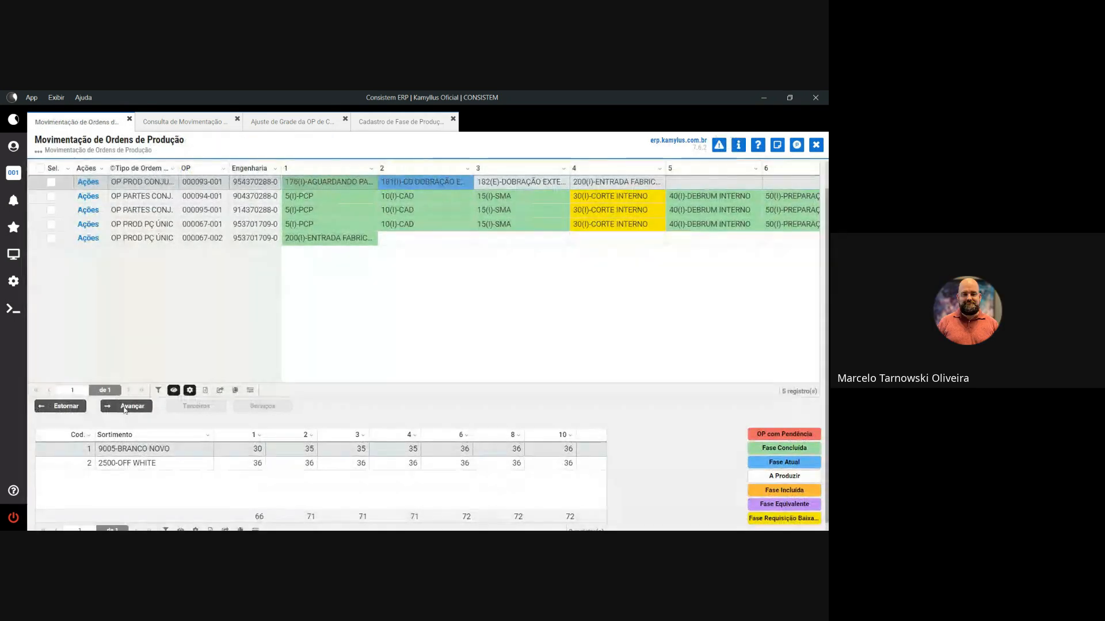
left_click(124, 408)
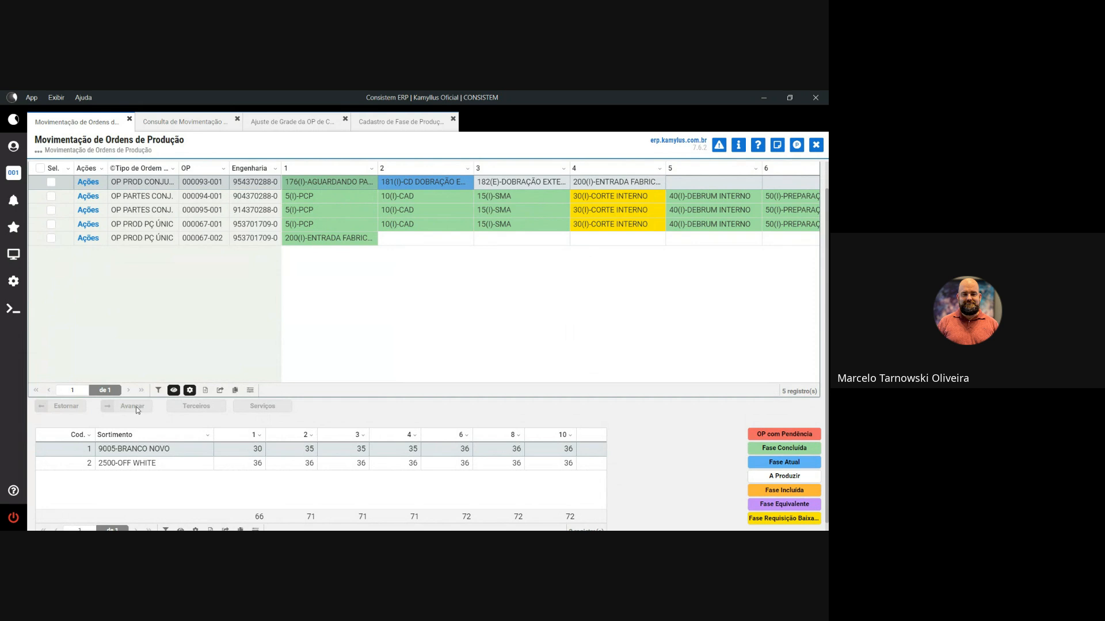
left_click(51, 183)
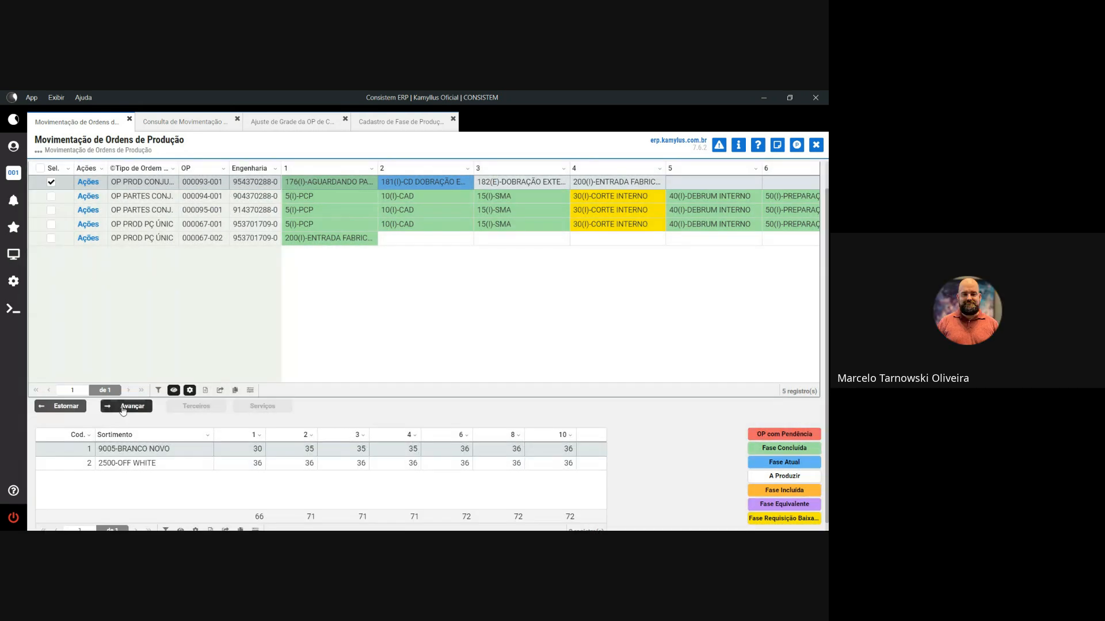
left_click(127, 406)
left_click(361, 365)
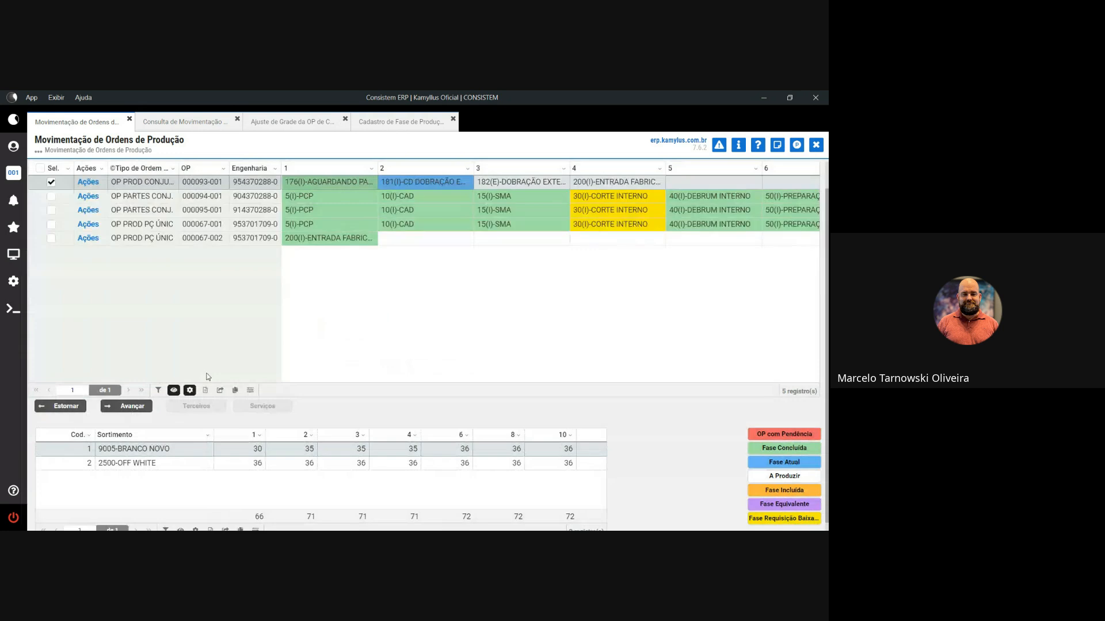
left_click(50, 185)
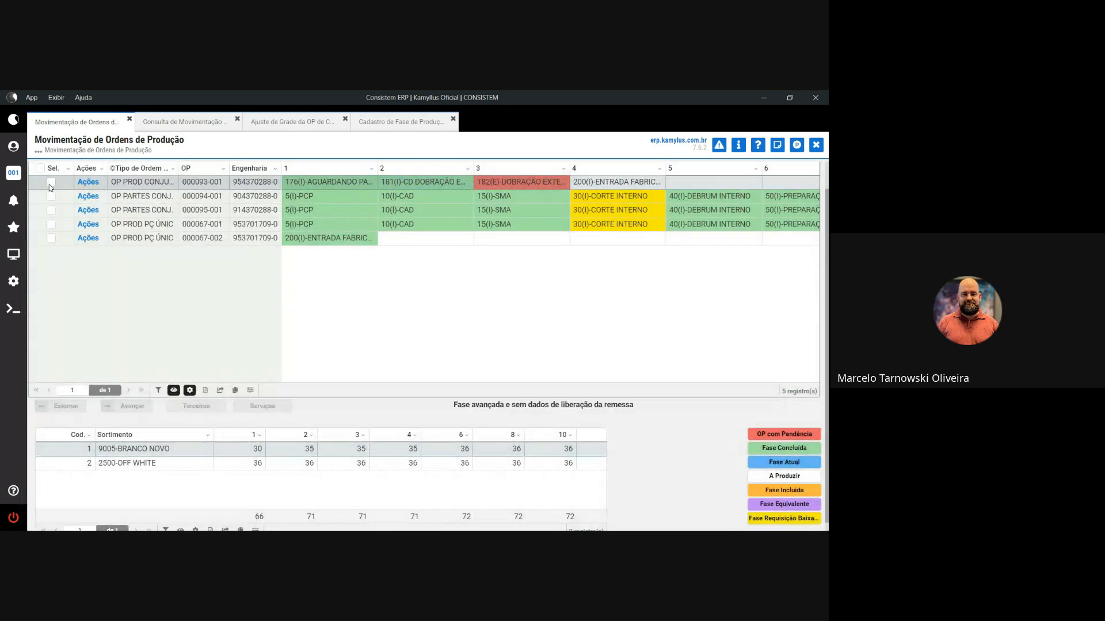
left_click(50, 184)
left_click(52, 185)
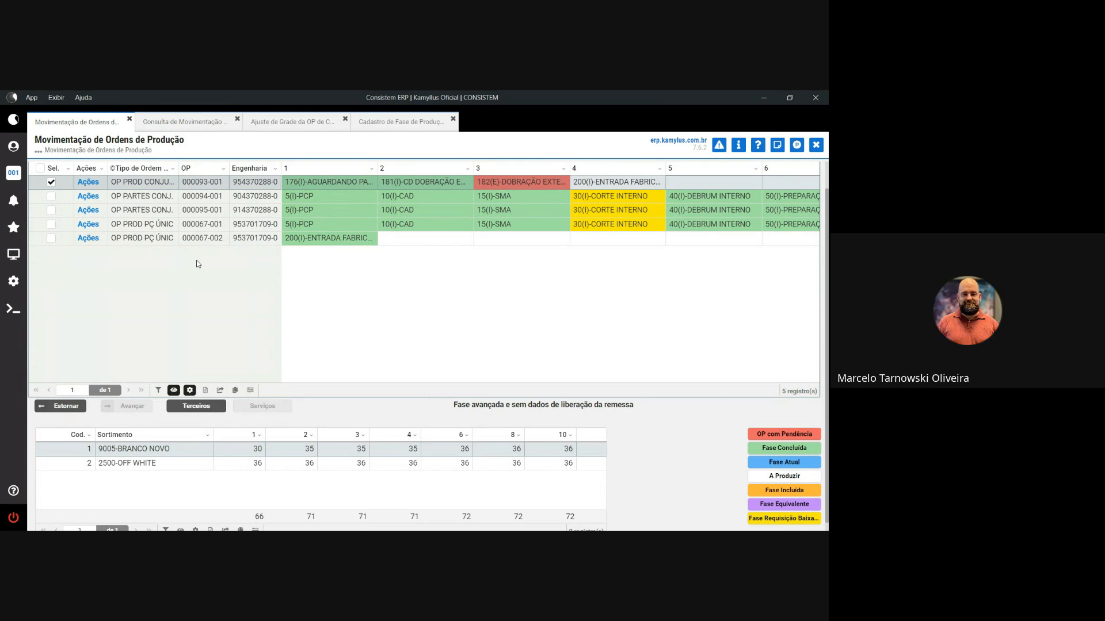
- Look up service 182 DOBRAÇÃO EXTERNO in the service register found via 'CAD SERVI', then close it
left_click(13, 254)
left_click(42, 187)
type("CA")
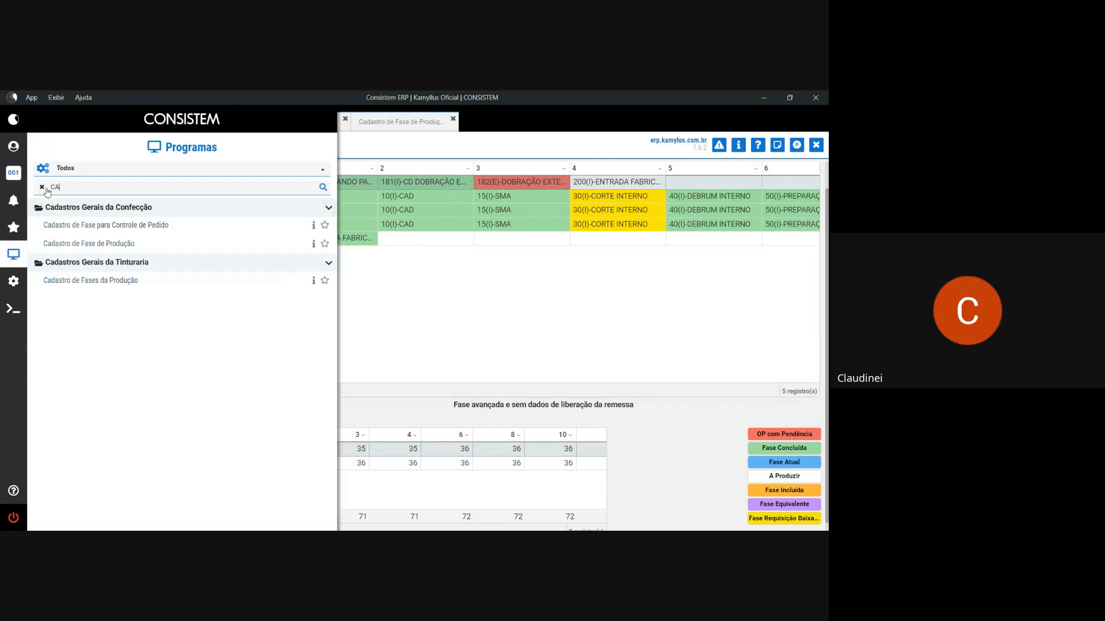
type("D SERVI")
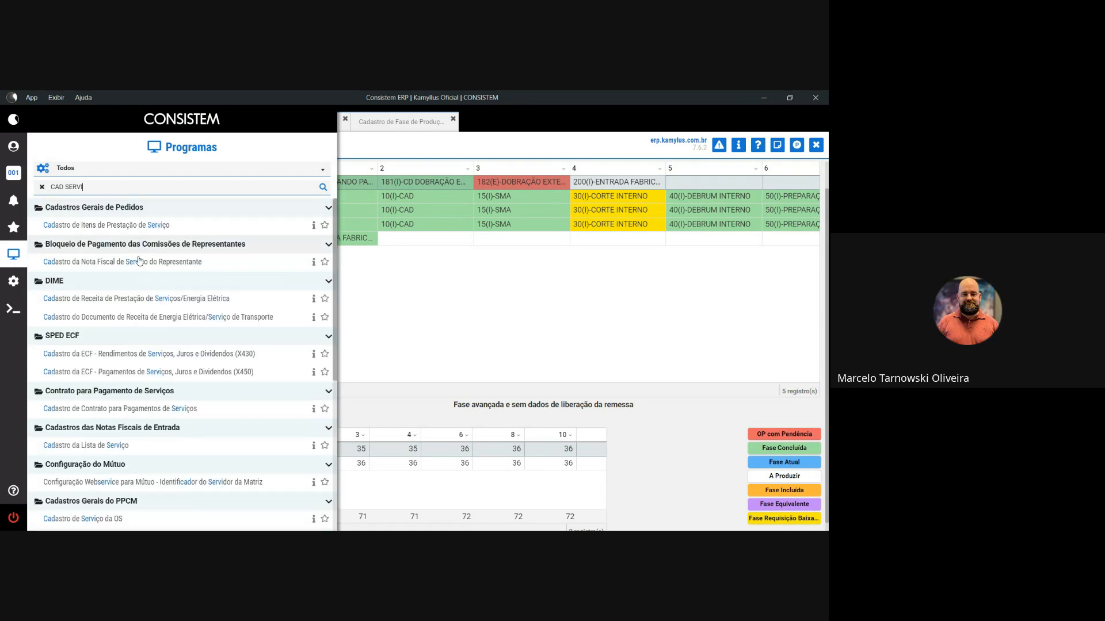
scroll(124, 410, "down", 5)
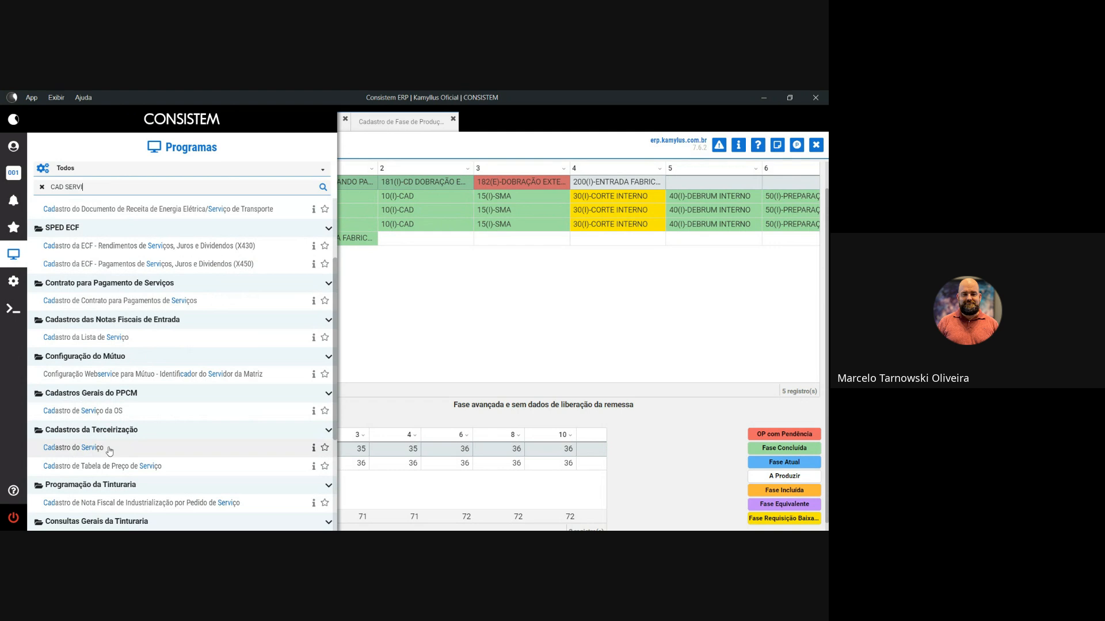
left_click(110, 449)
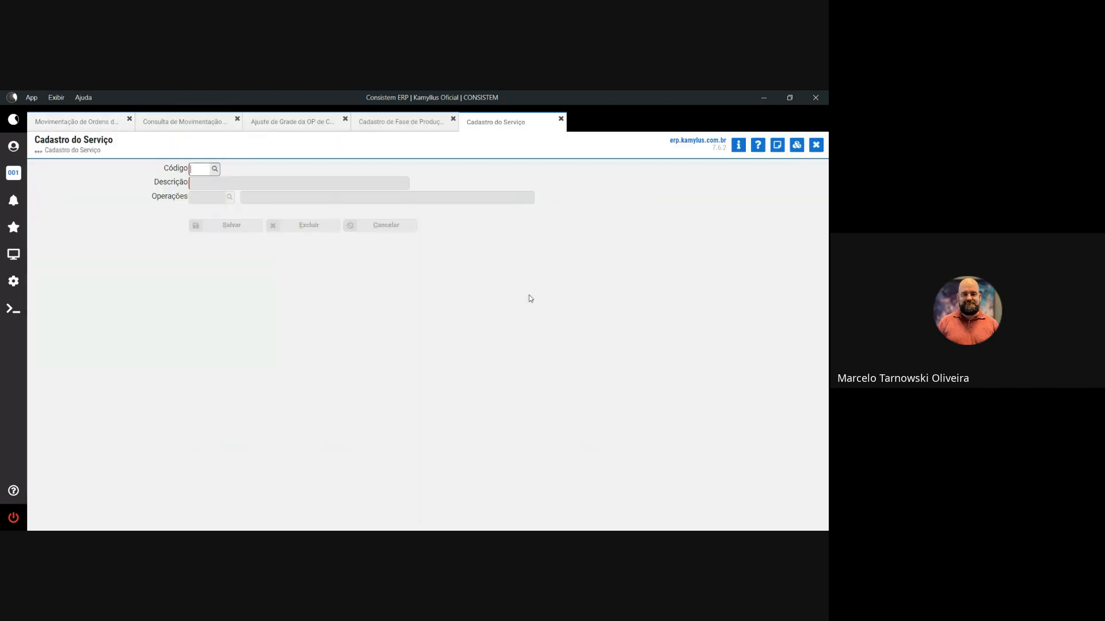
type("82")
key("Tab")
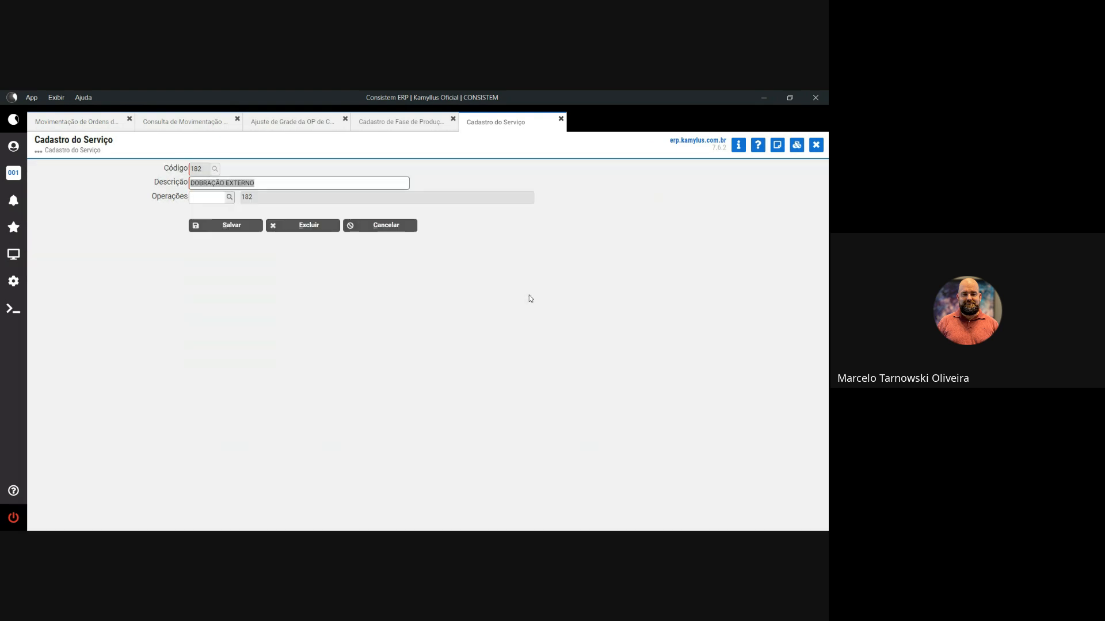
left_click(530, 296)
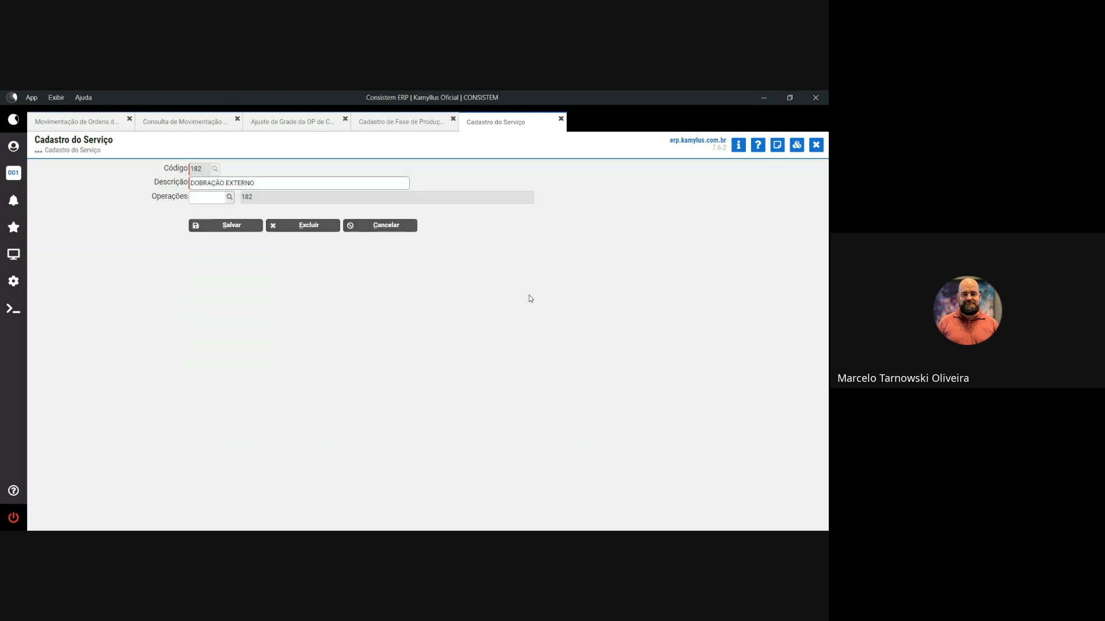
left_click(816, 145)
left_click(816, 145)
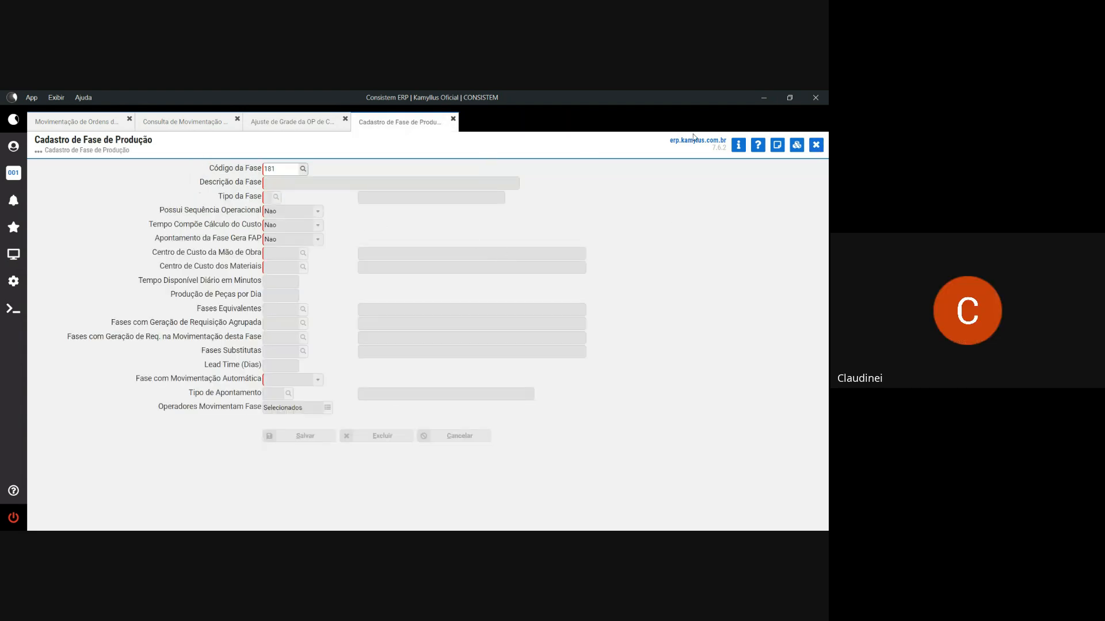
- Close the phase register, grid adjustment, stock movement query and direct execution tabs
left_click(815, 145)
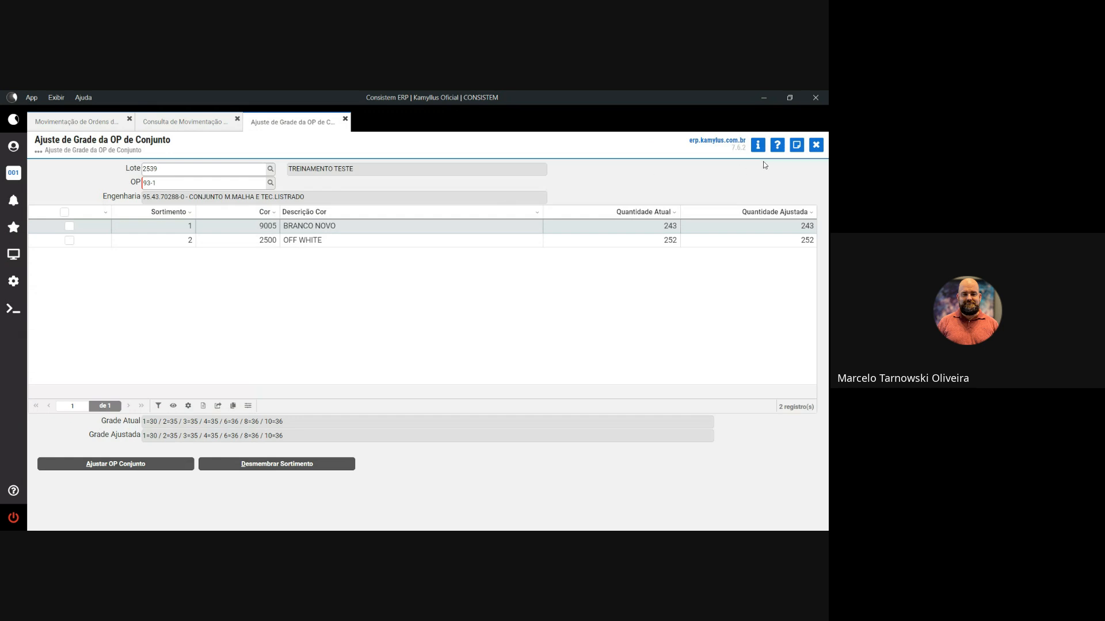
left_click(816, 146)
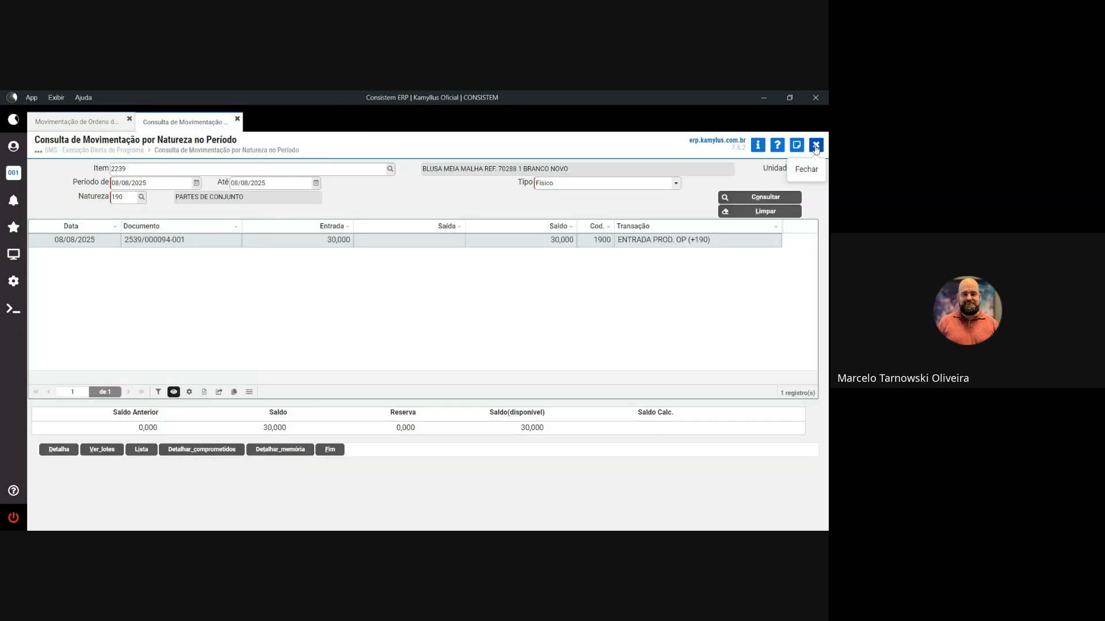
left_click(816, 147)
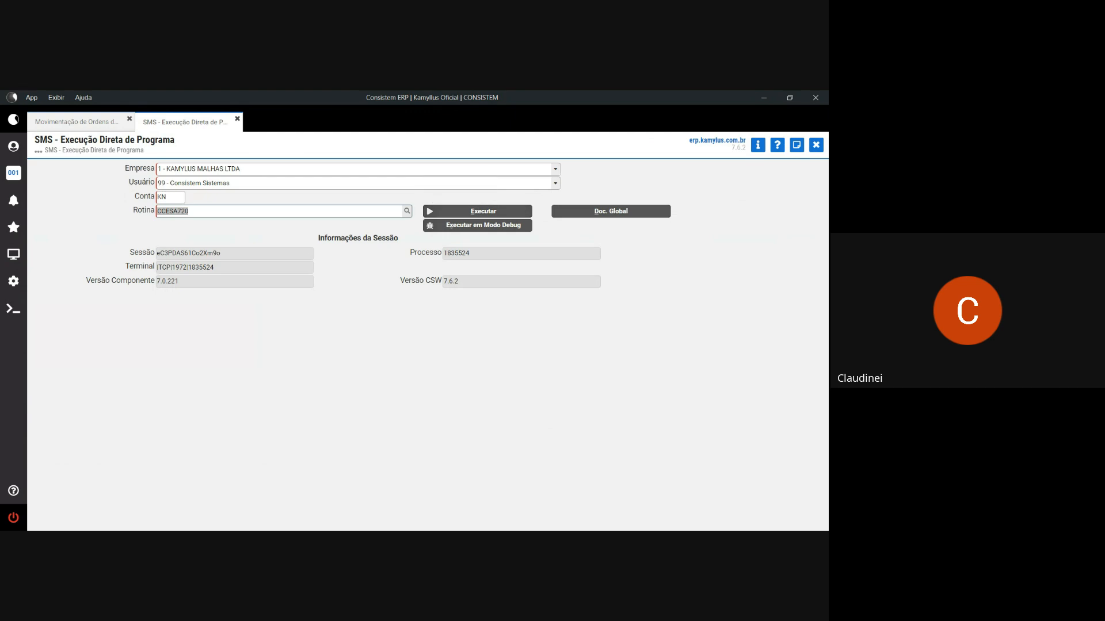
left_click(816, 145)
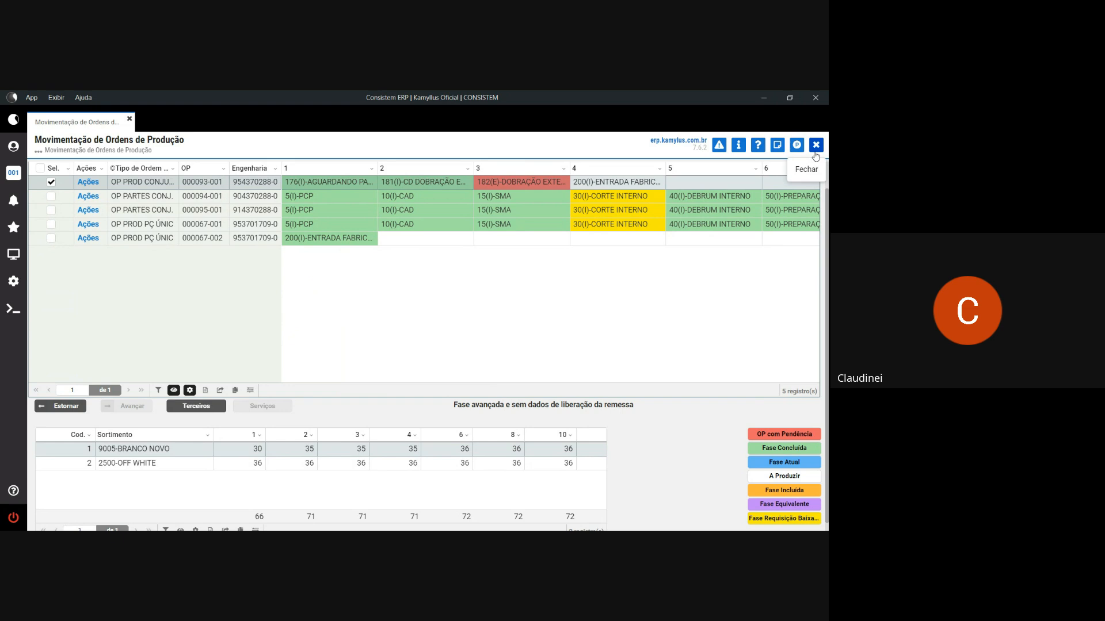
- Search the programs for 'CONJUN' and open Partes de Conjunto sem OP
left_click(13, 256)
type("CONJUN")
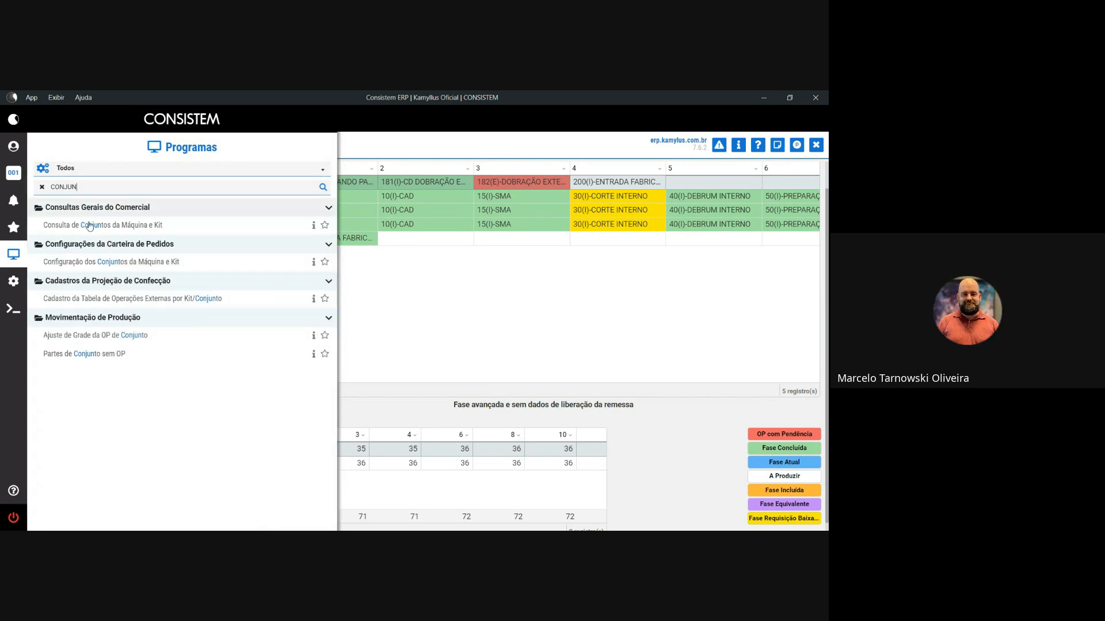
left_click(112, 353)
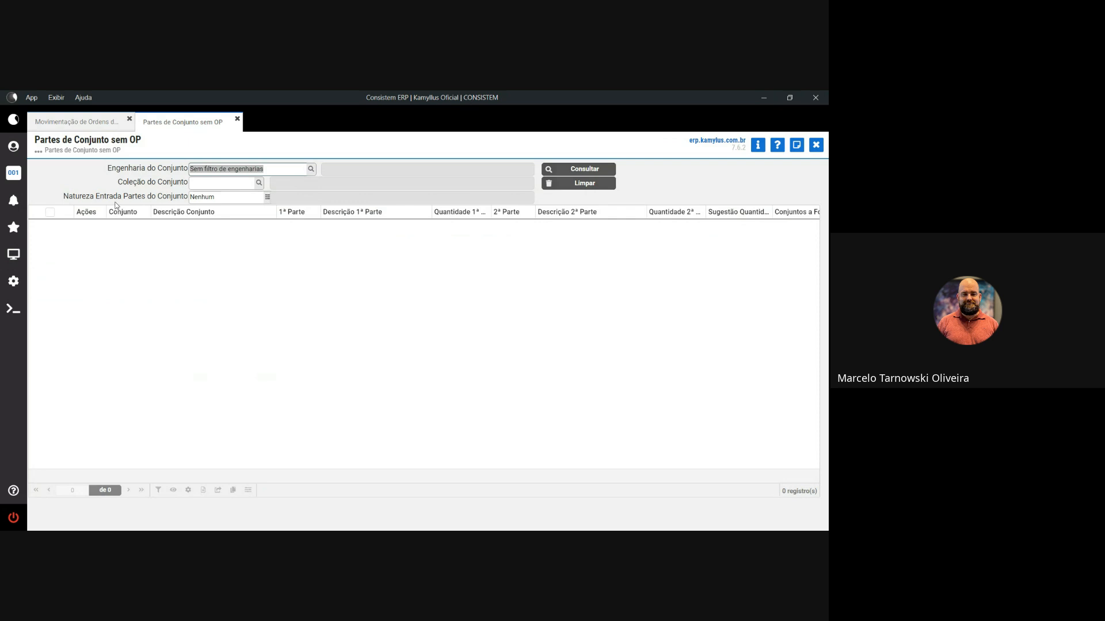
- Filter with no engineering selection and entry nature 190-PARTES DE CONJUNTO
left_click_drag(66, 198, 186, 198)
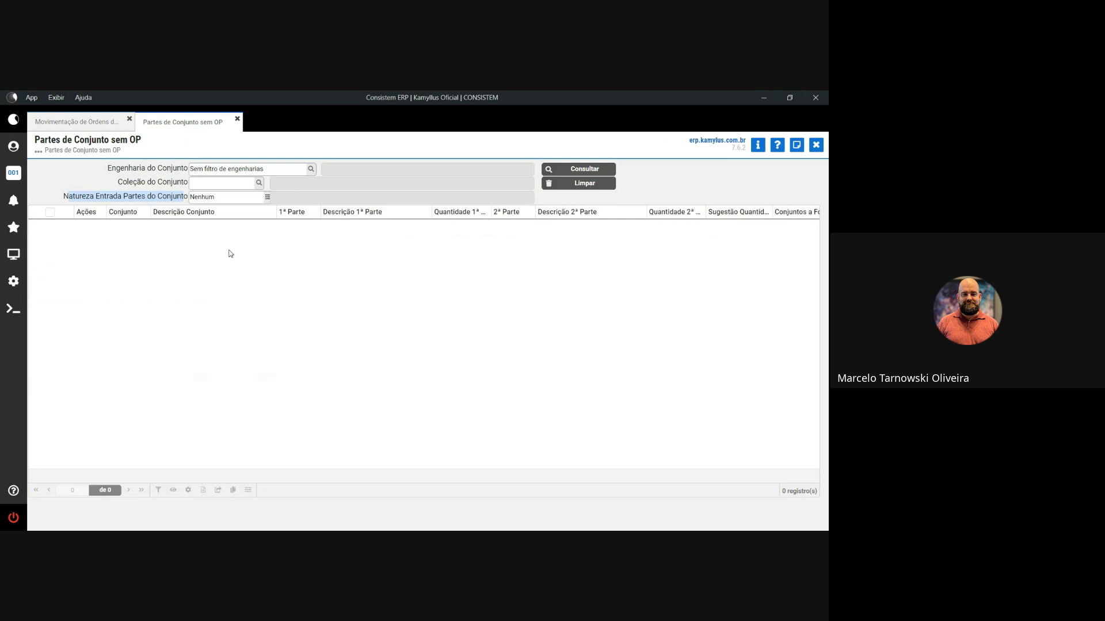
left_click(312, 169)
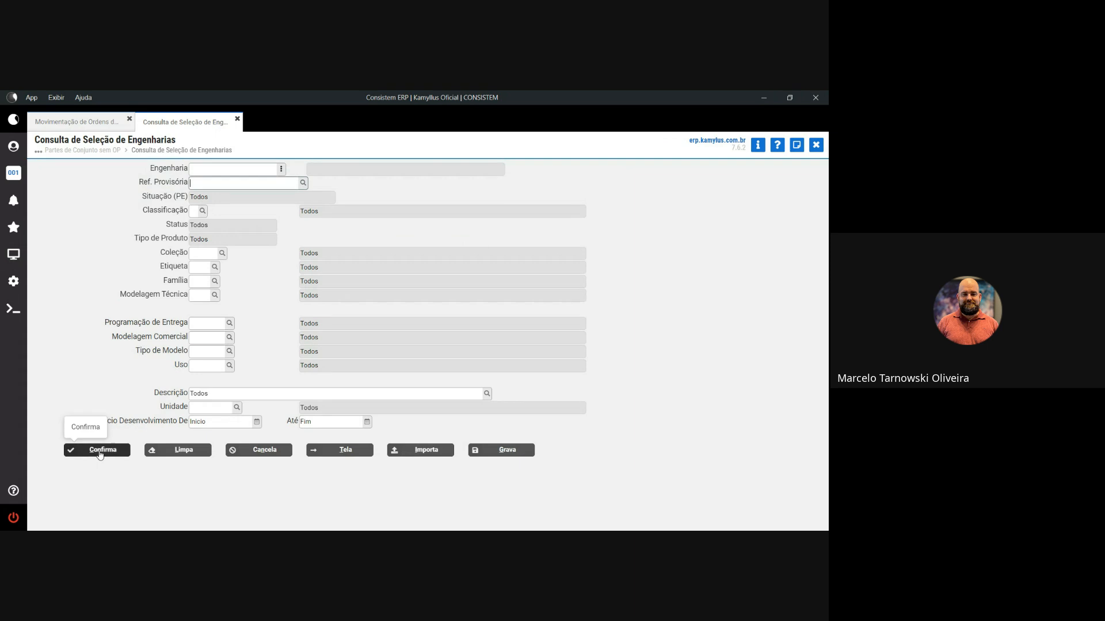
left_click(98, 451)
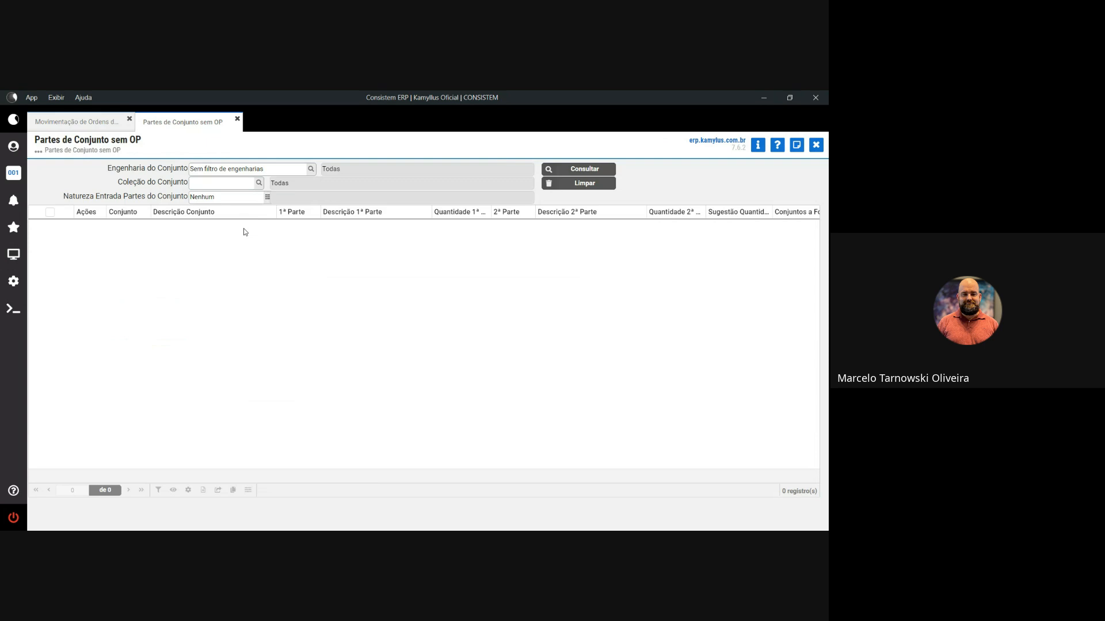
left_click(267, 197)
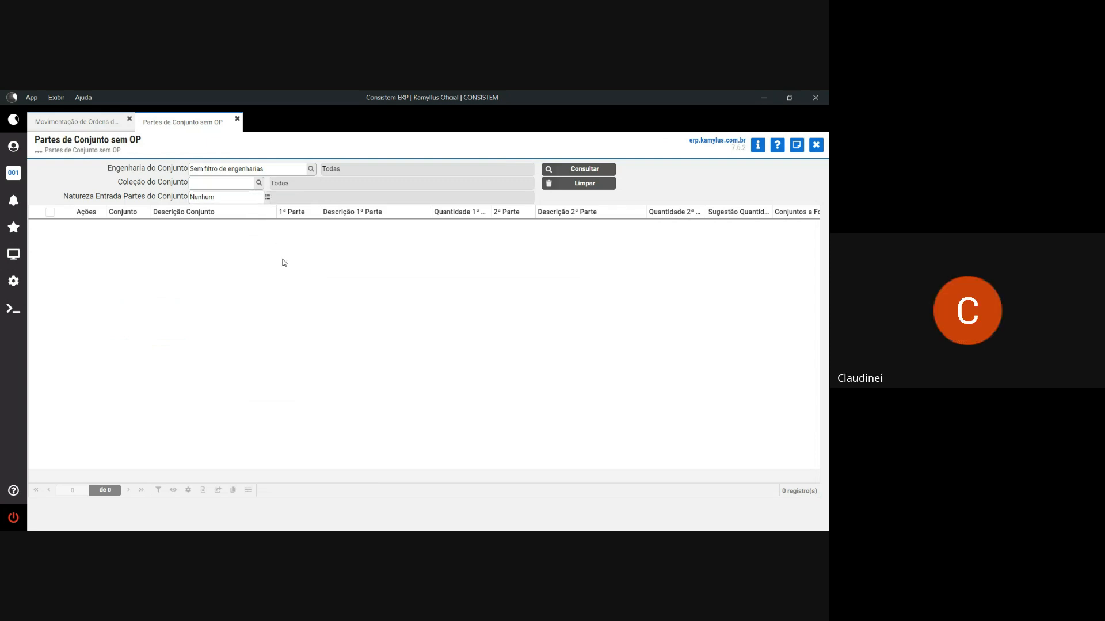
scroll(301, 389, "down", 6)
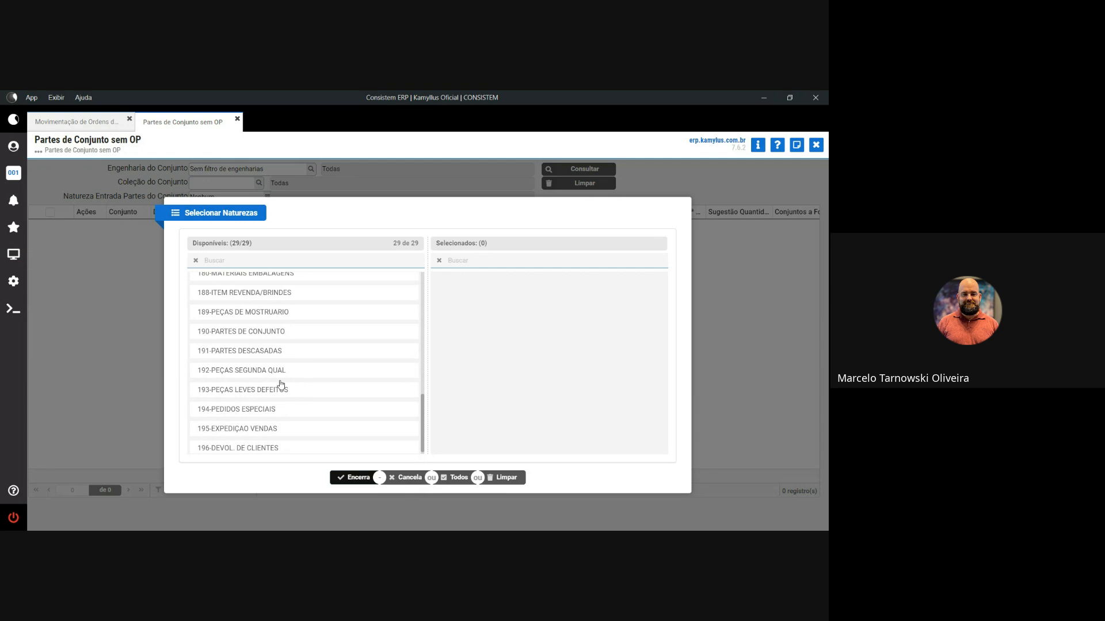
left_click_drag(239, 333, 480, 293)
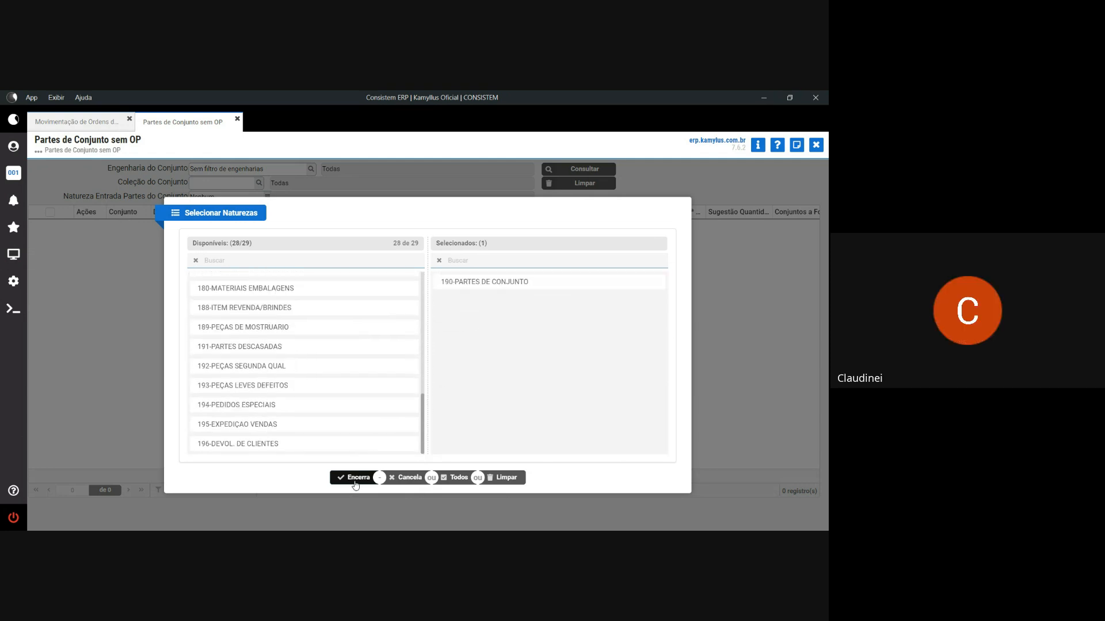
left_click(354, 477)
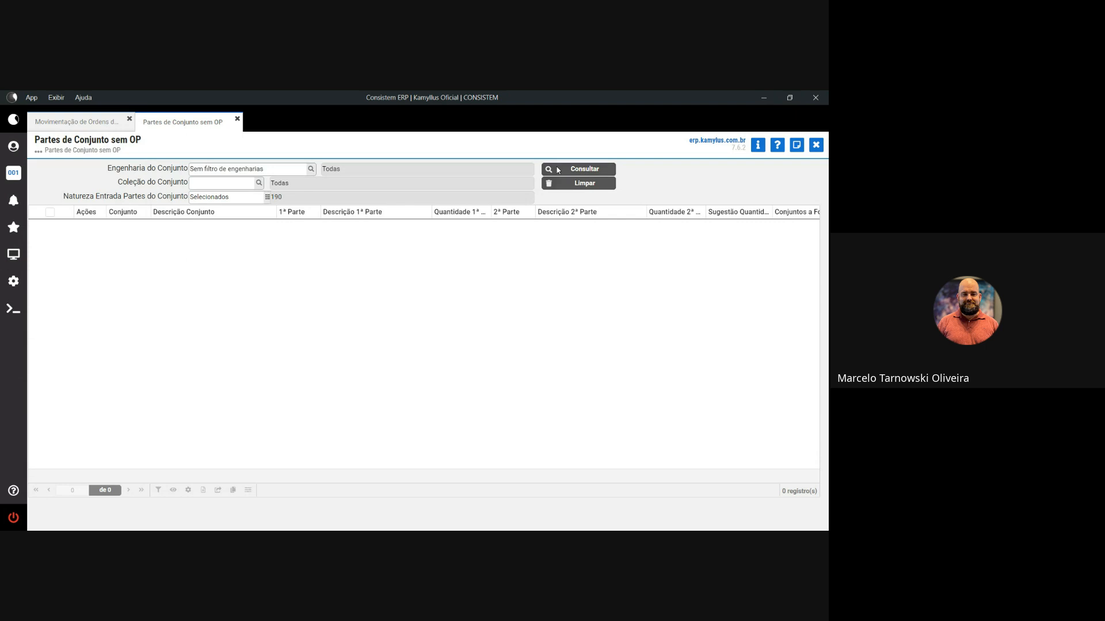
left_click(558, 170)
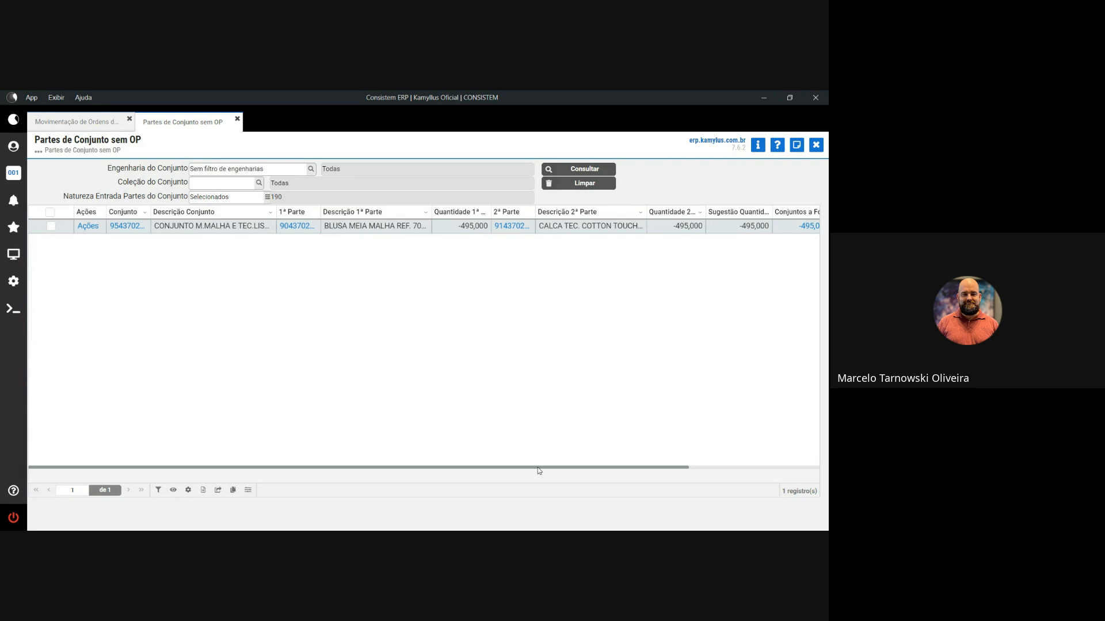
left_click_drag(537, 467, 494, 457)
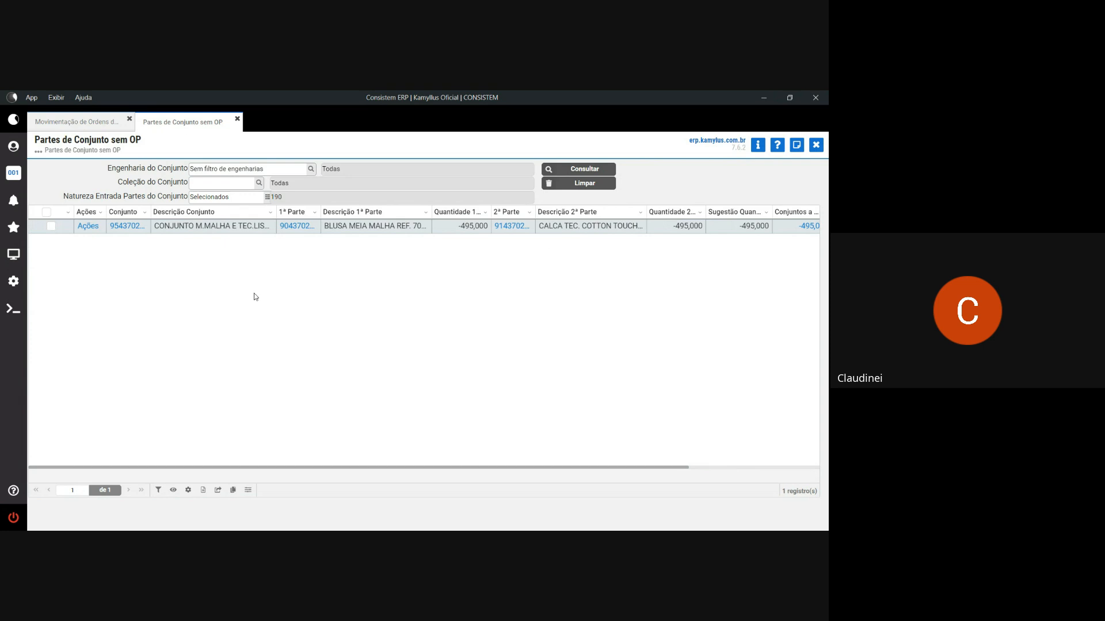
mouse_move(151, 212)
left_mouse_down()
mouse_move(174, 213)
mouse_move(161, 213)
left_mouse_up()
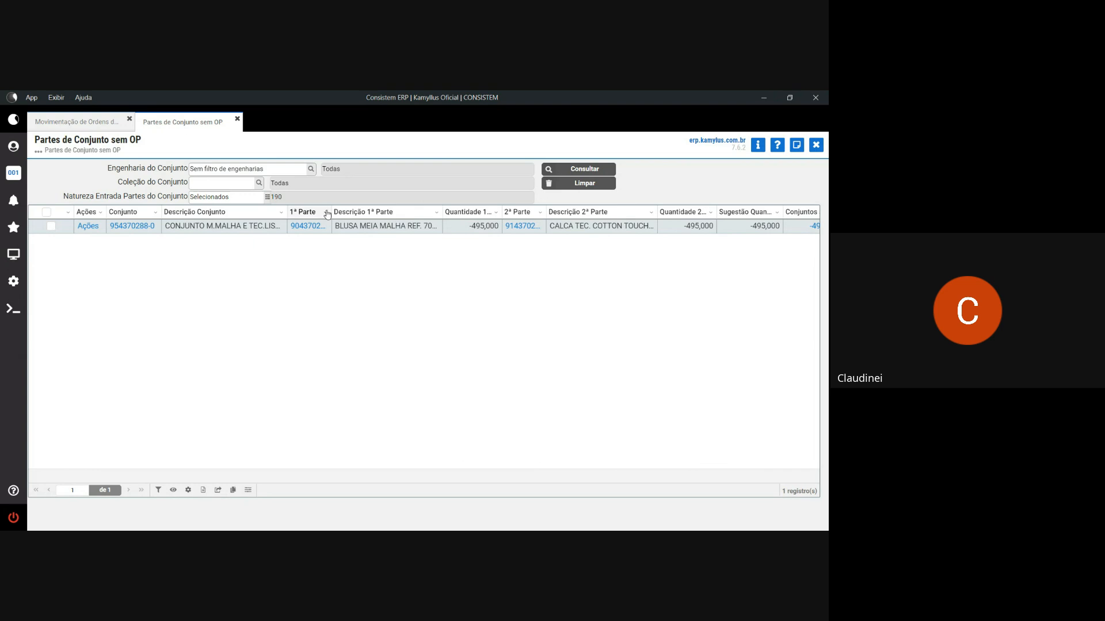
mouse_move(331, 212)
left_mouse_down()
mouse_move(369, 211)
mouse_move(342, 212)
left_mouse_up()
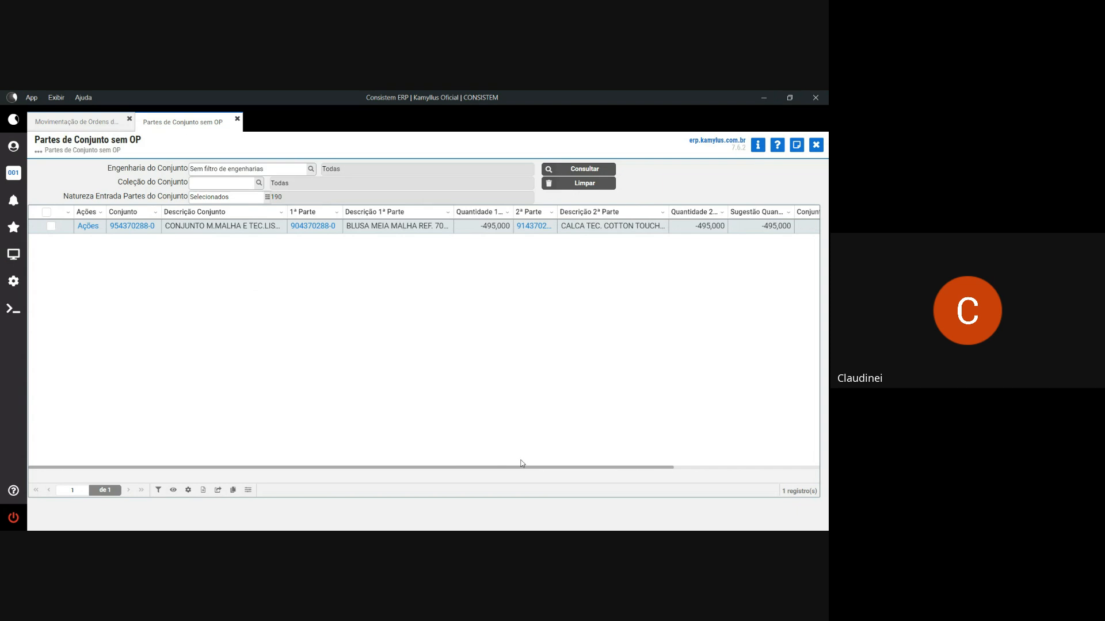
left_click_drag(522, 465, 411, 437)
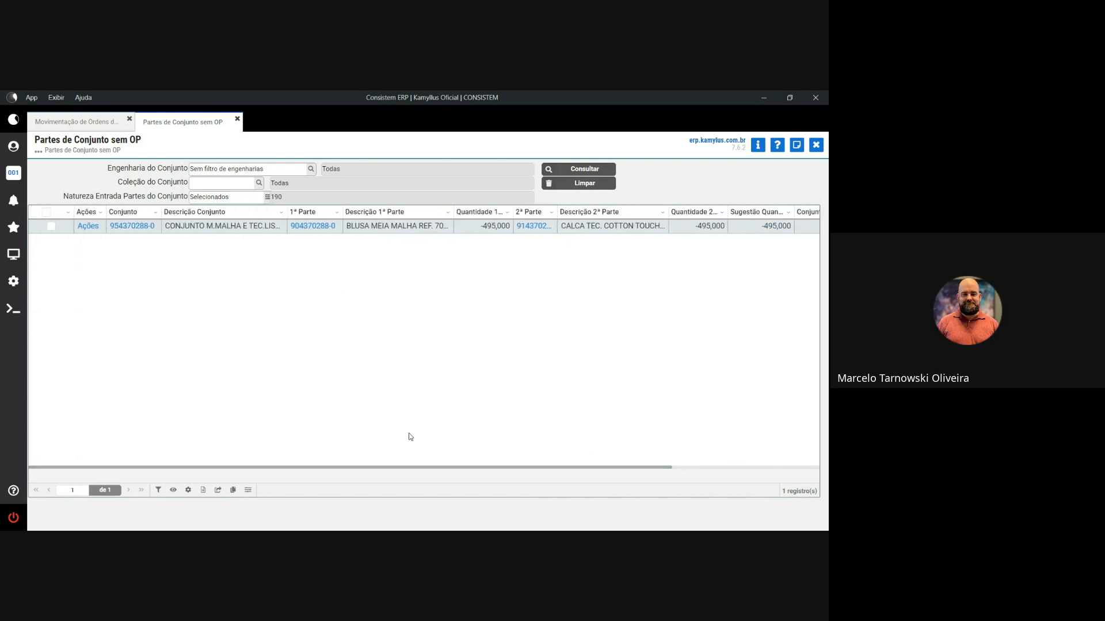
left_click(85, 226)
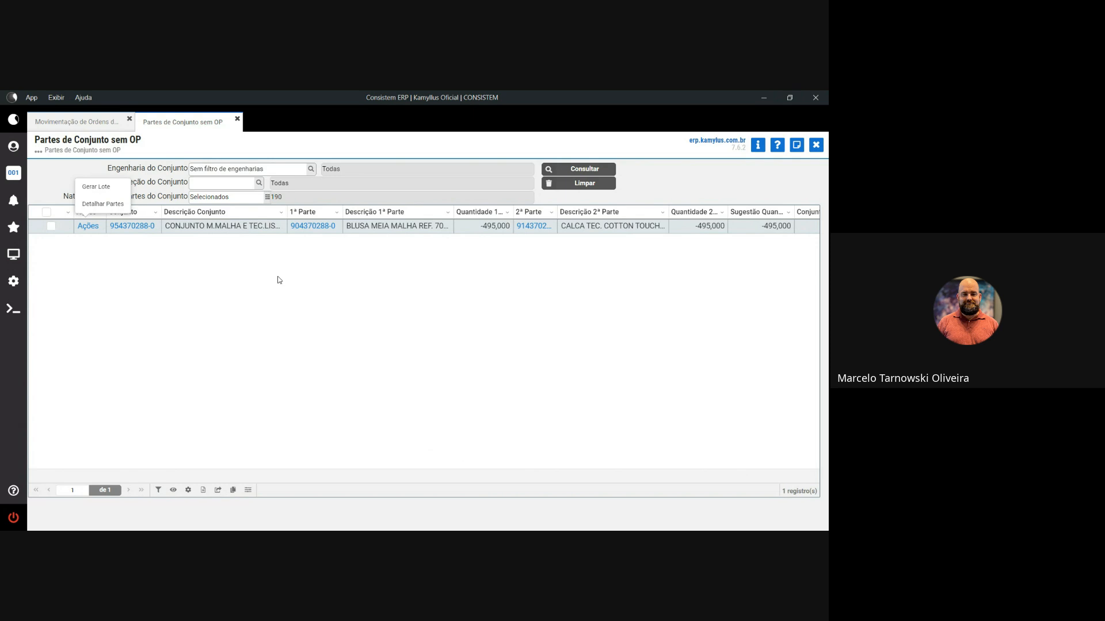
left_click(76, 122)
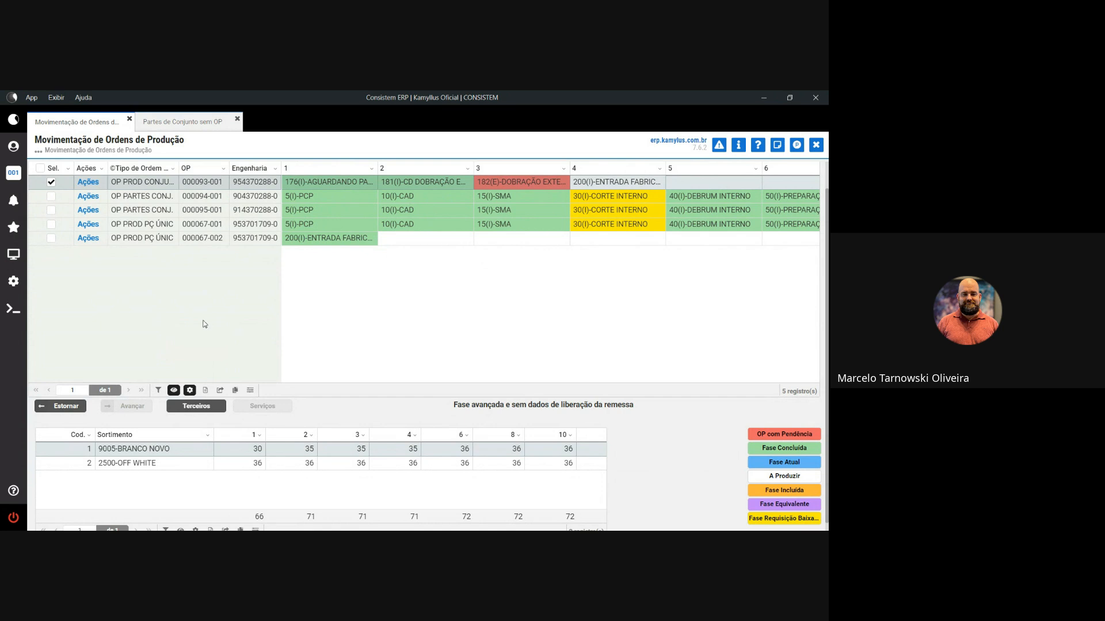
- Open the Terceiros distribution release for checked production order 000093-001
left_click(196, 406)
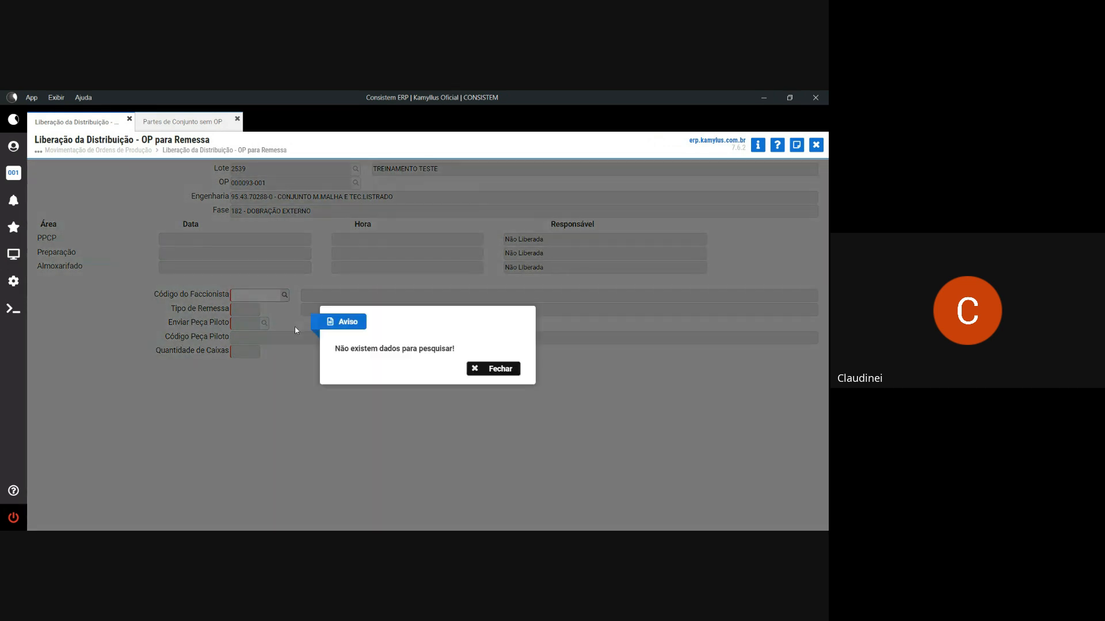
- Dismiss the no-data warning, find Cadastro de Faccionista via 'CAD FACCION', and load subcontractor 356
left_click(500, 368)
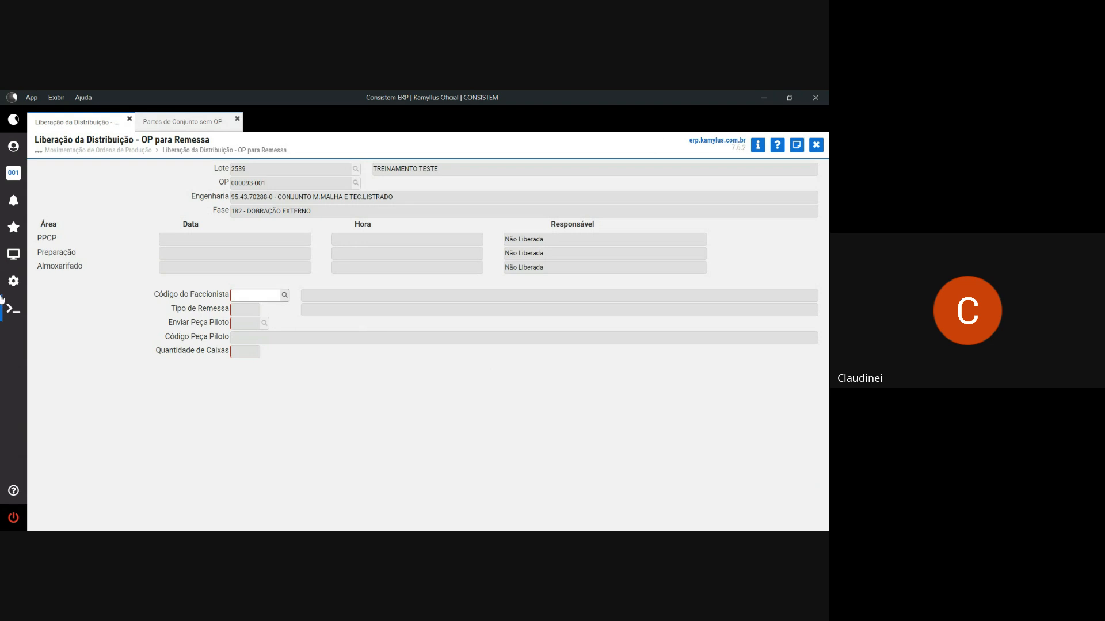
left_click(8, 260)
left_click(39, 188)
type("CAD")
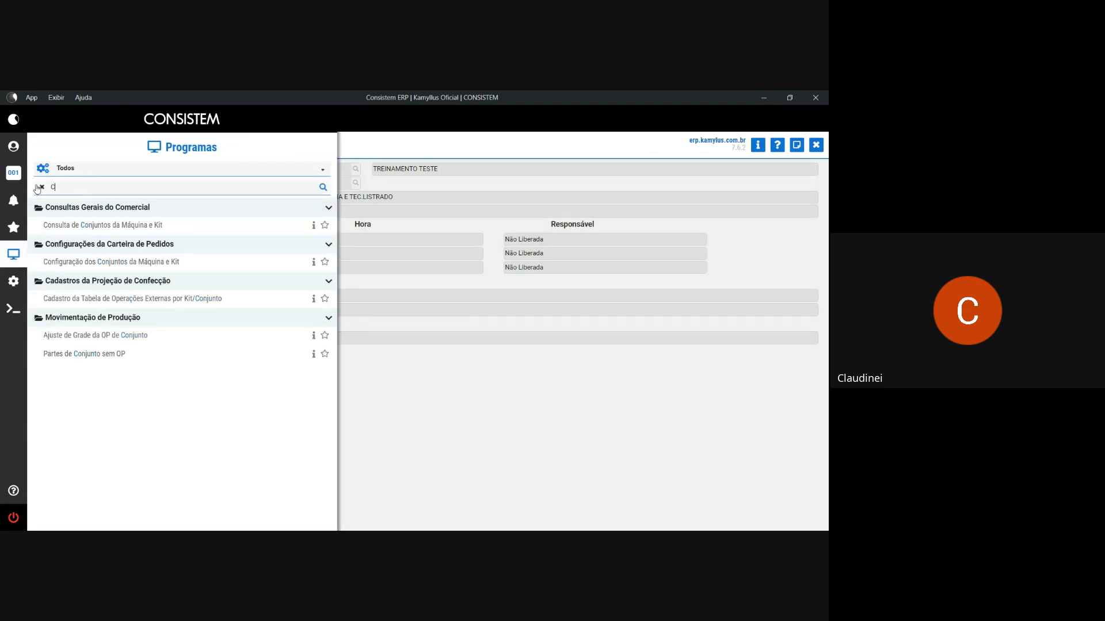
type(" FACCION")
left_click(115, 281)
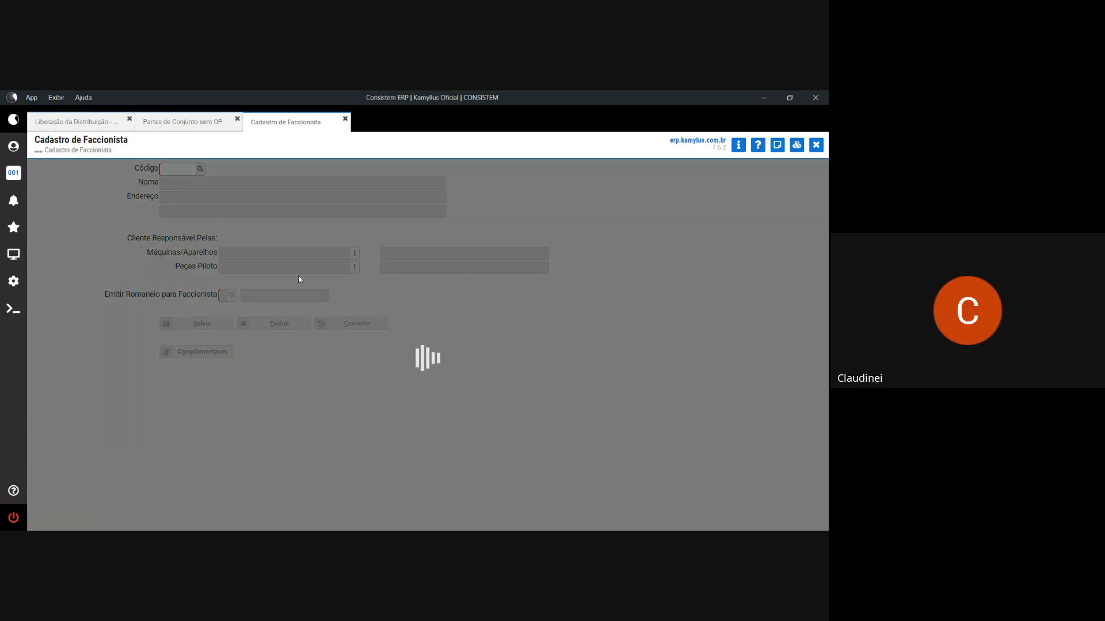
left_click(359, 346)
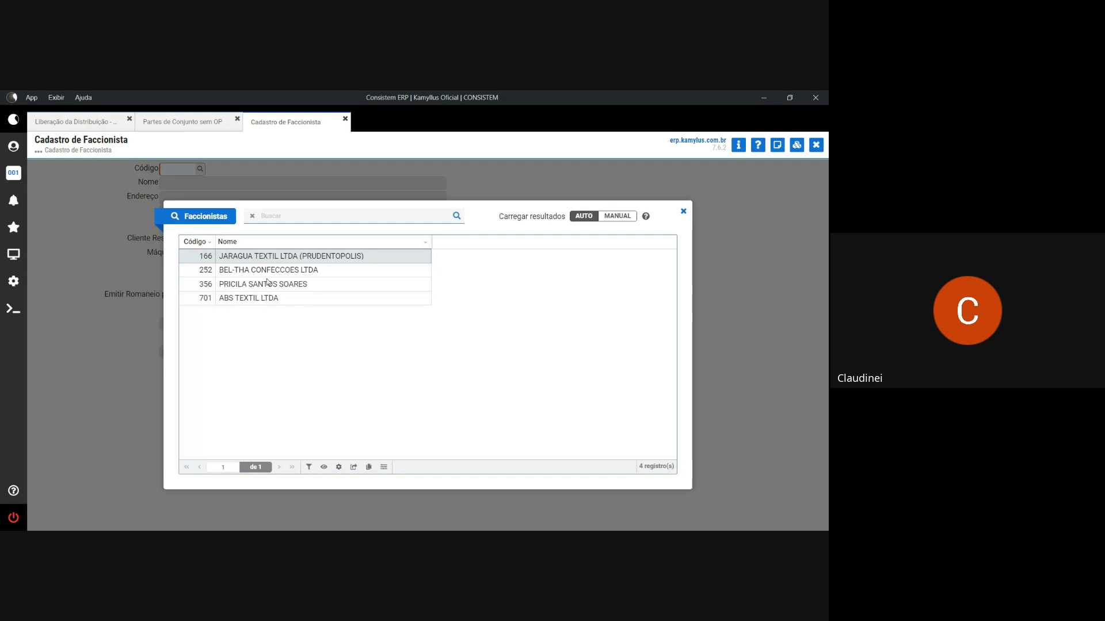
double_click(246, 284)
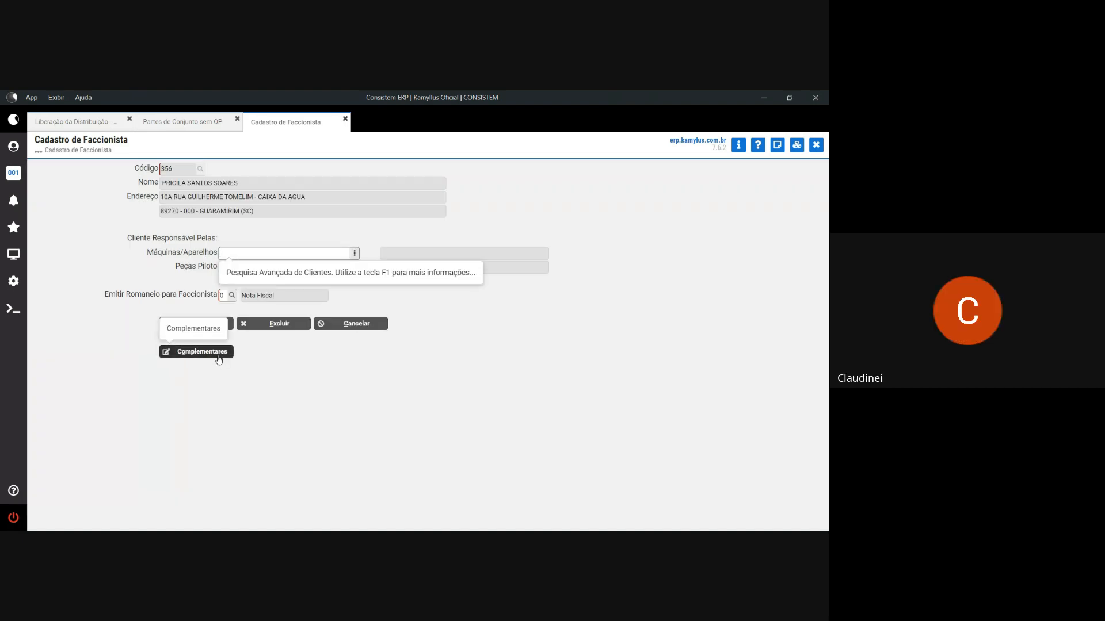
- Bring up the subcontractor's Complementares > Serviços Prestados screen beside the release form
left_click(218, 360)
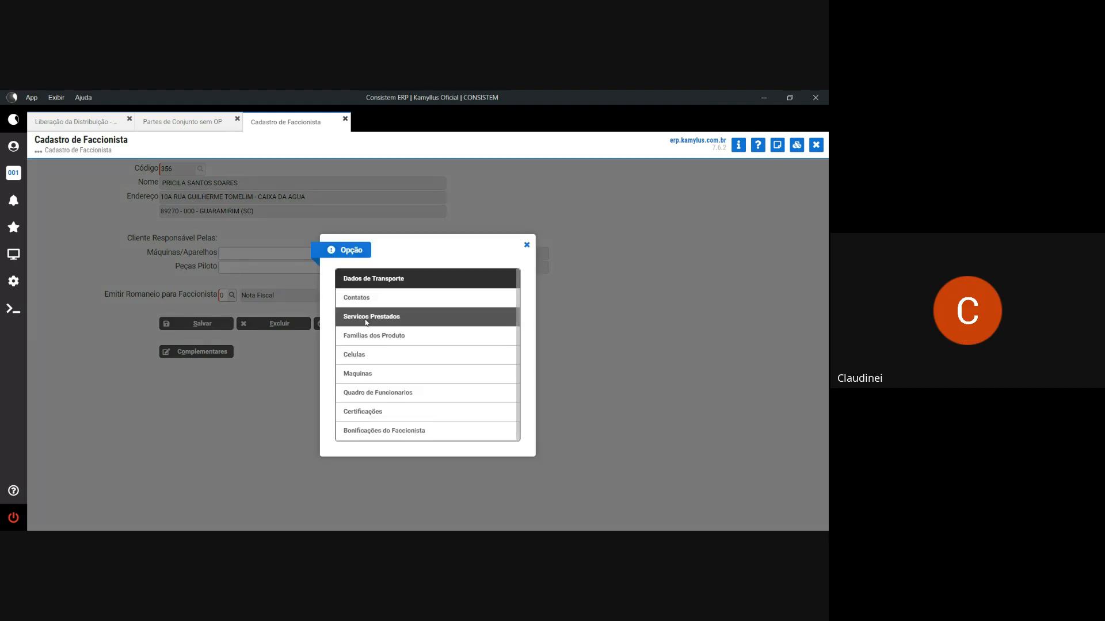
left_click(369, 320)
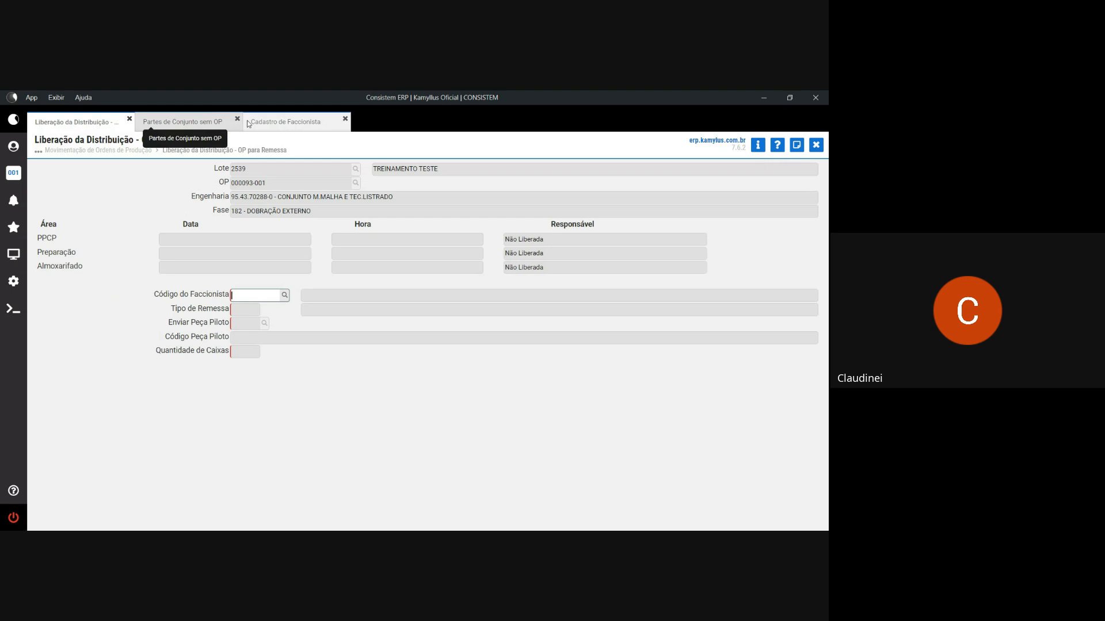
left_click(99, 123)
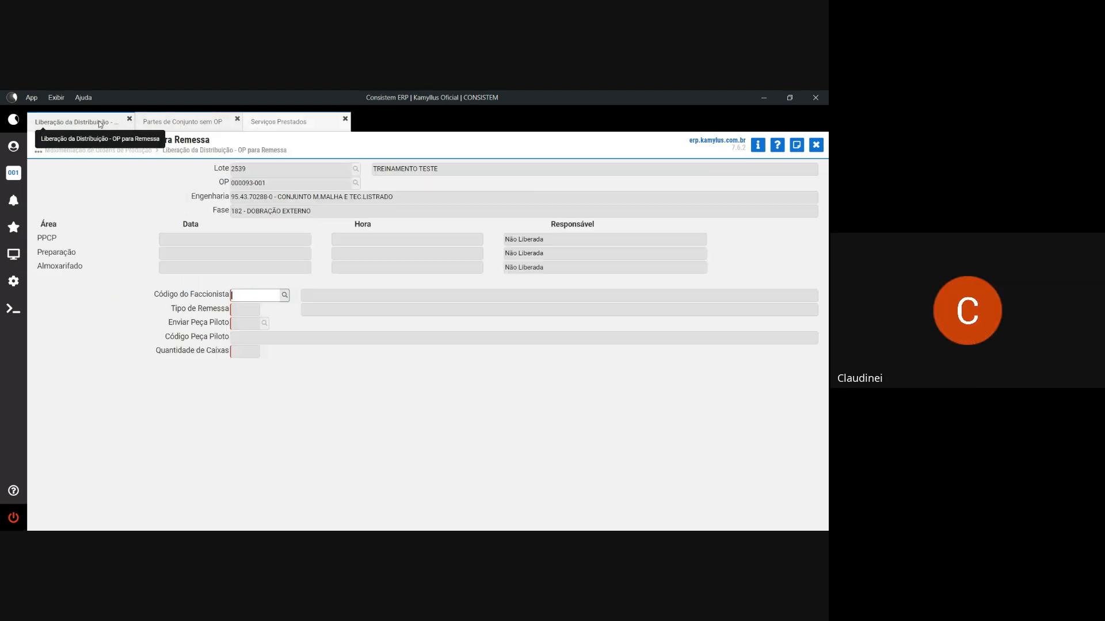
- Add service 182 DOBRAÇÃO EXTERNO with value type 0 Tabela and confirm it
left_click(264, 124)
type("182")
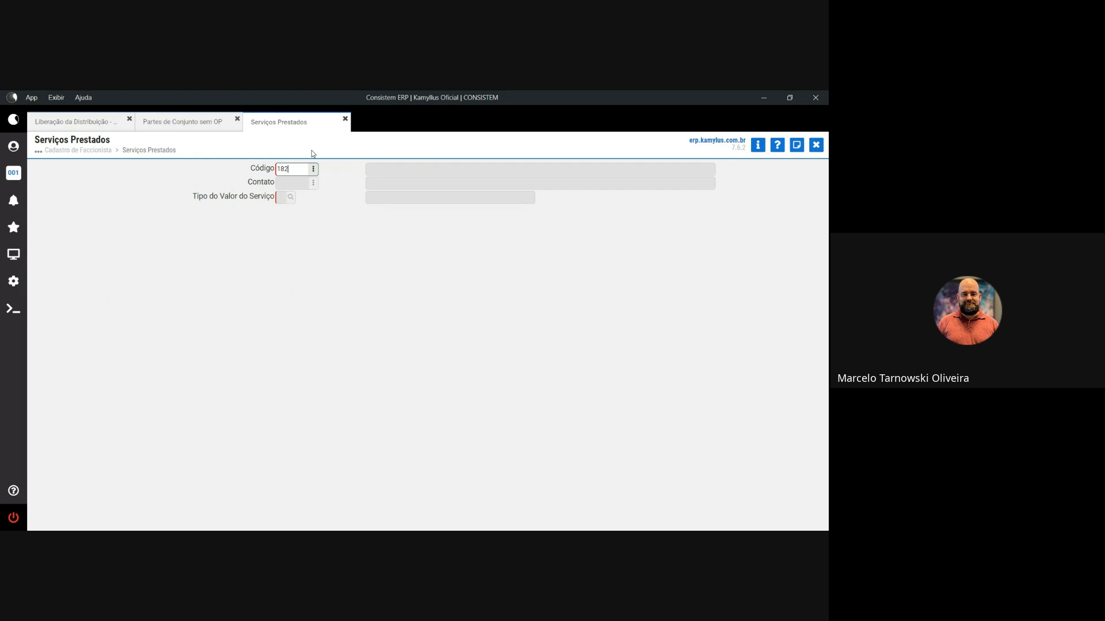
key("Tab")
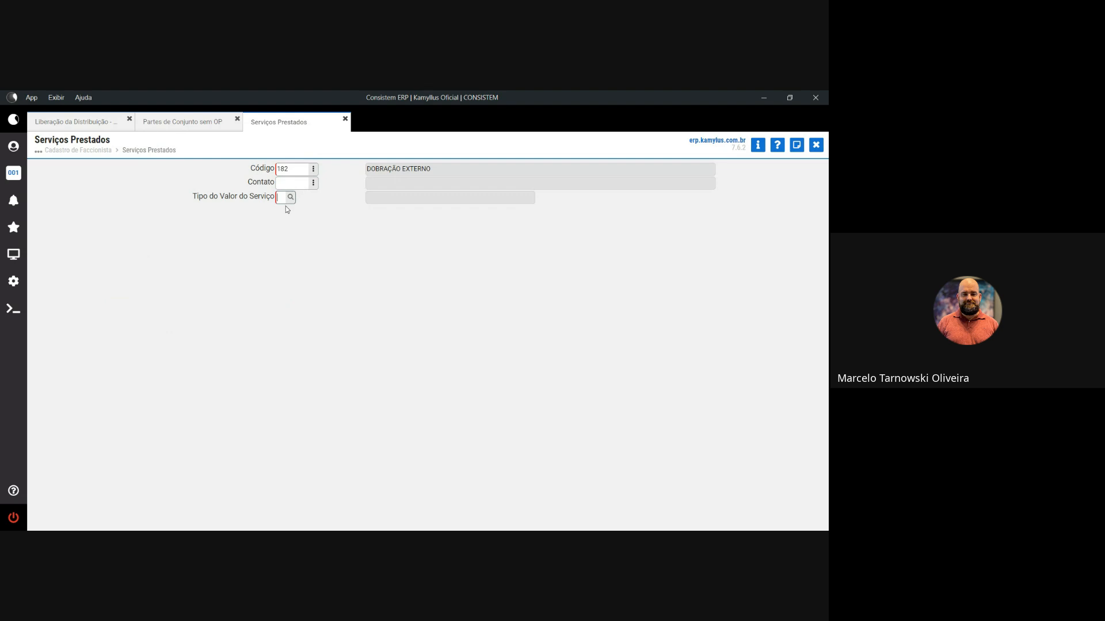
left_click(293, 200)
left_click(373, 344)
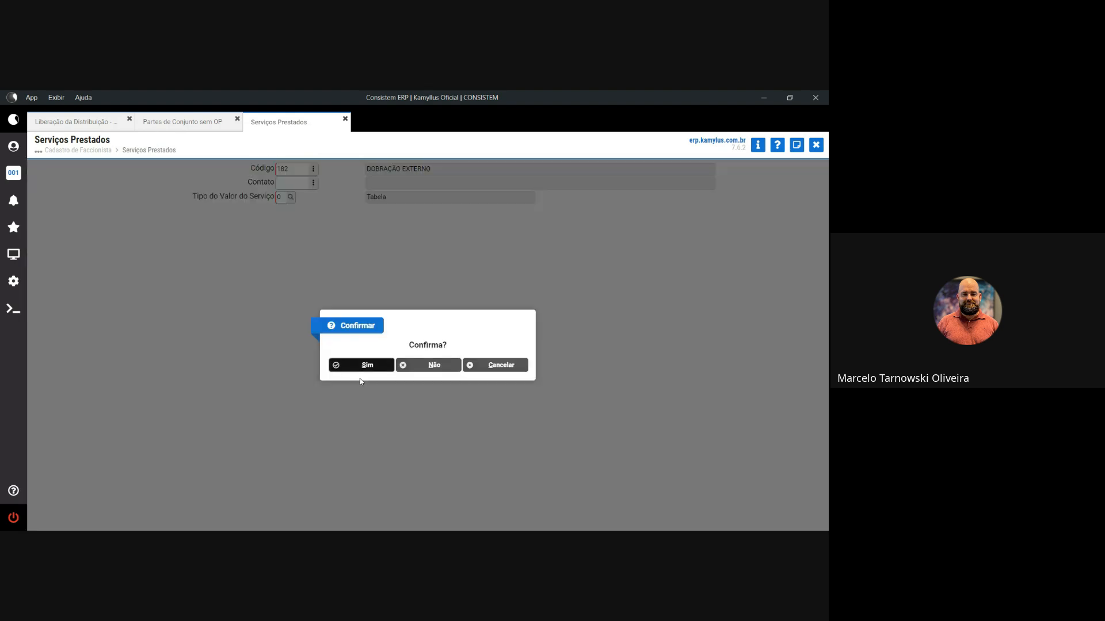
left_click(364, 371)
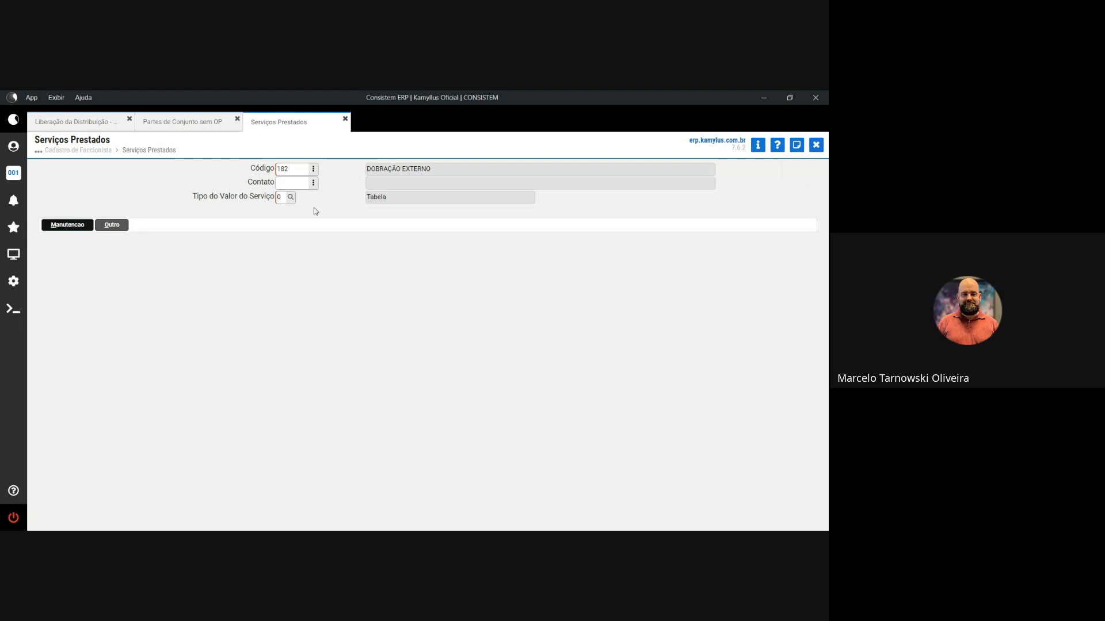
- Close the services and subcontractor register without saving, returning to Liberação da Distribuição
left_click(816, 145)
left_click(526, 245)
left_click(202, 324)
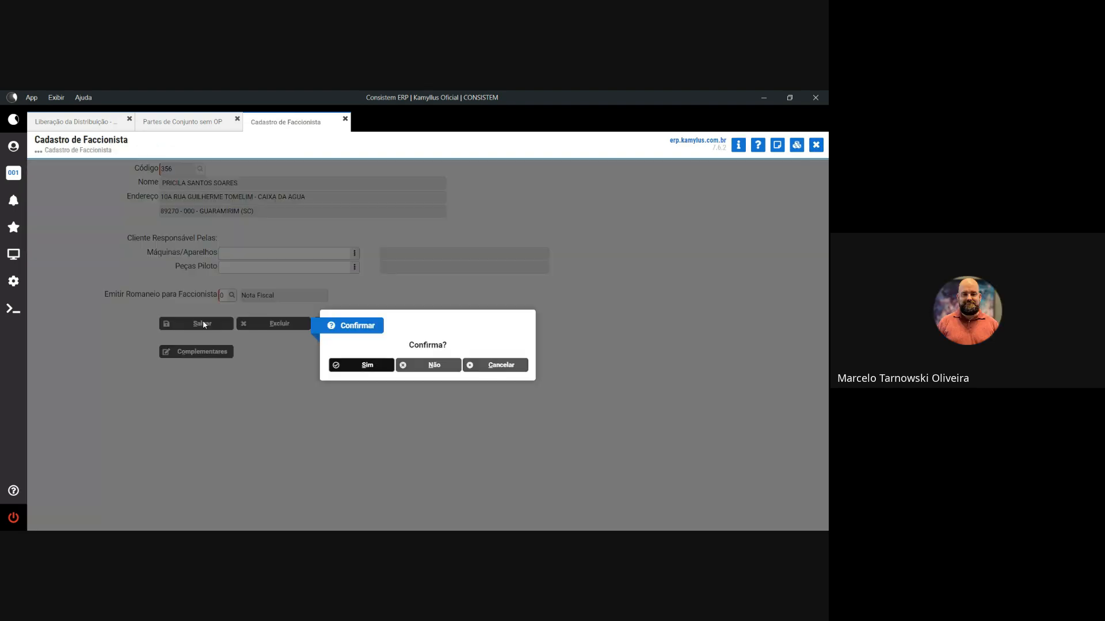
left_click(433, 366)
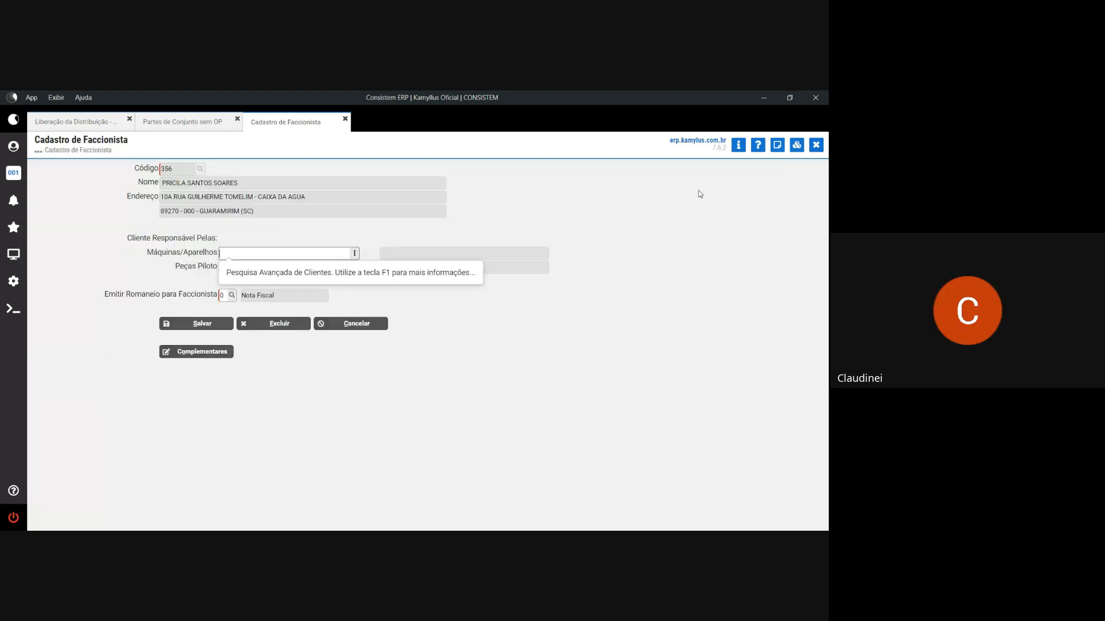
left_click(816, 145)
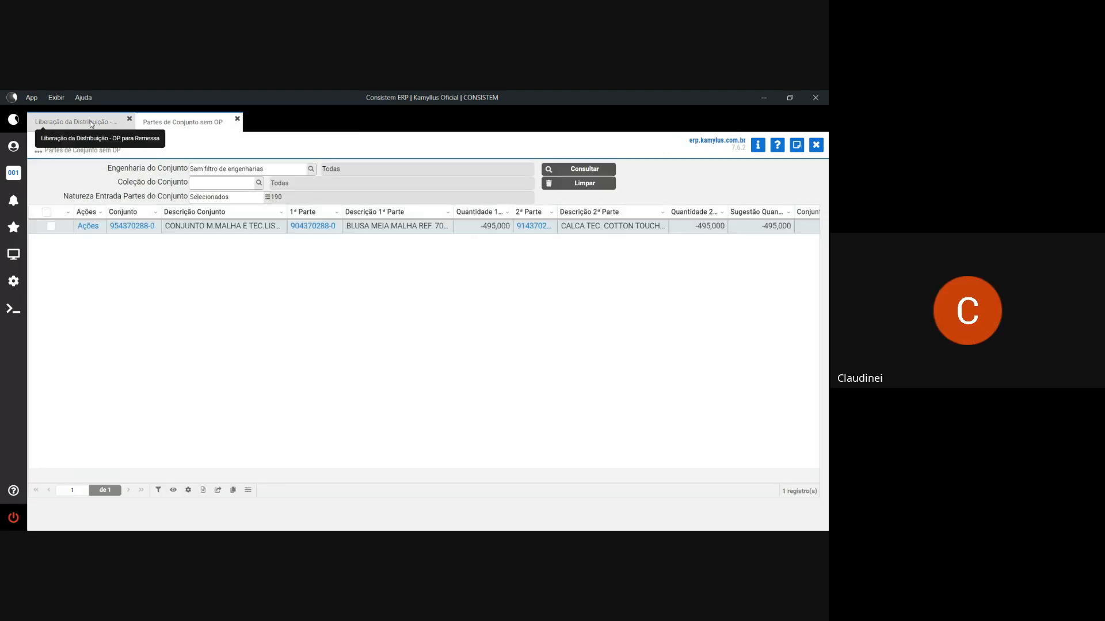
left_click(91, 124)
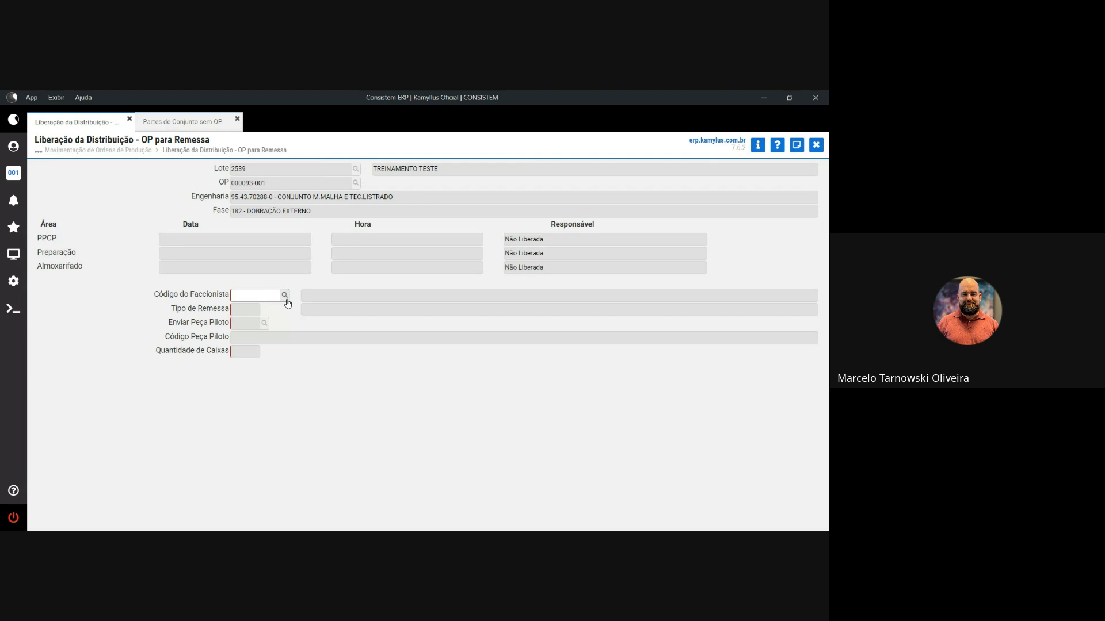
- Select the subcontractor as Código do Faccionista for OP 000093-001, phase 182
left_click(285, 298)
double_click(295, 258)
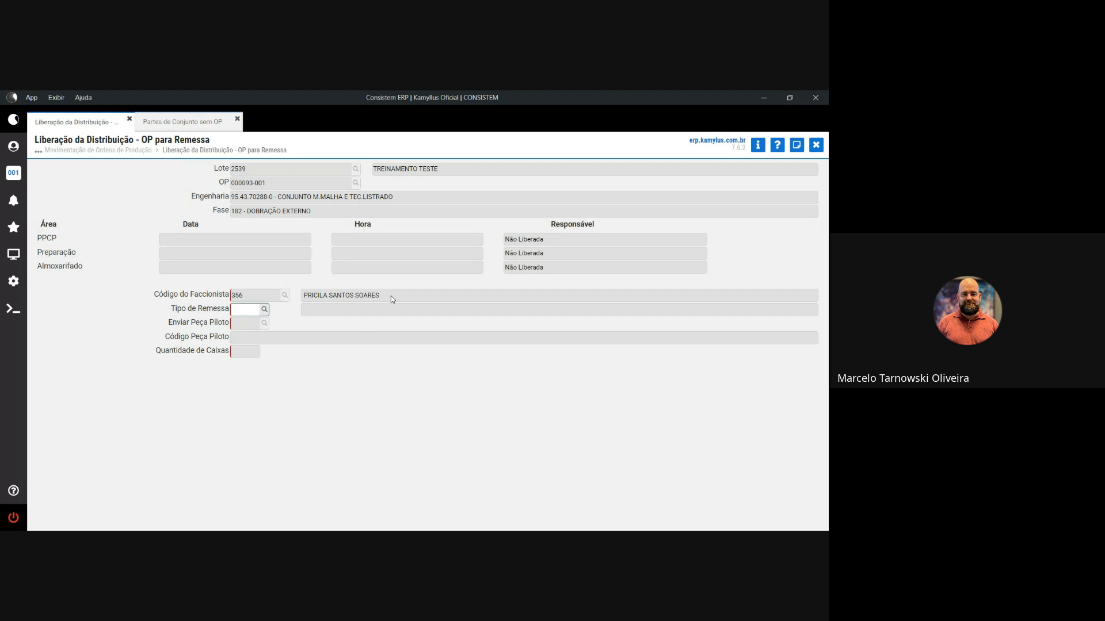
- Use shipment type 1 ENVIAR PRODUTO + AVIAMENTOS para OP, no pilot piece, and release the OP
left_click(264, 309)
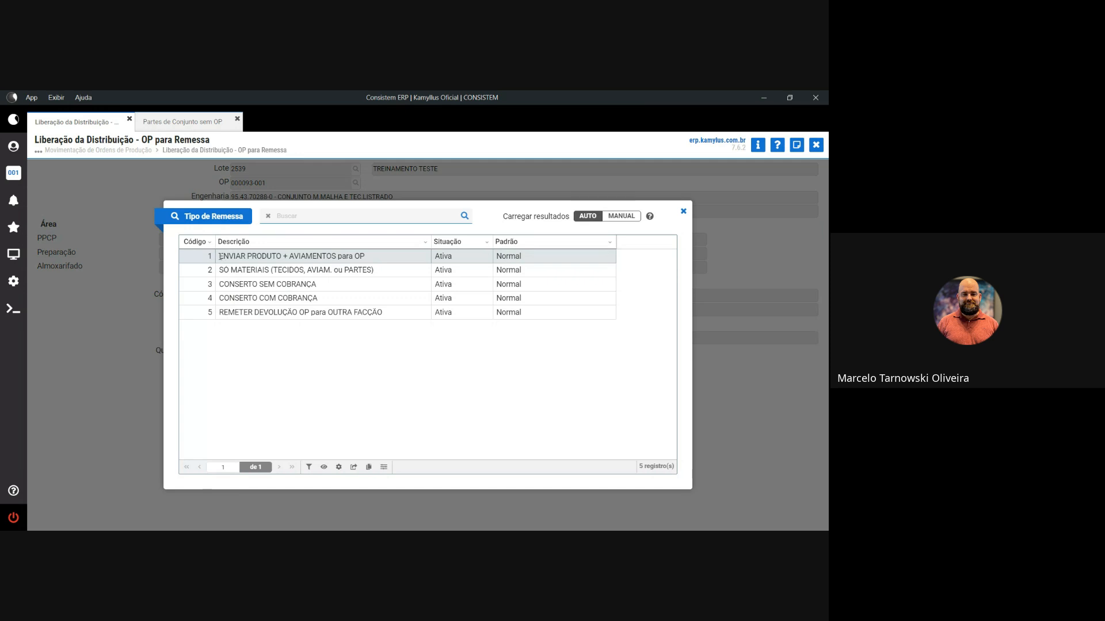
left_click_drag(220, 257, 361, 260)
double_click(350, 256)
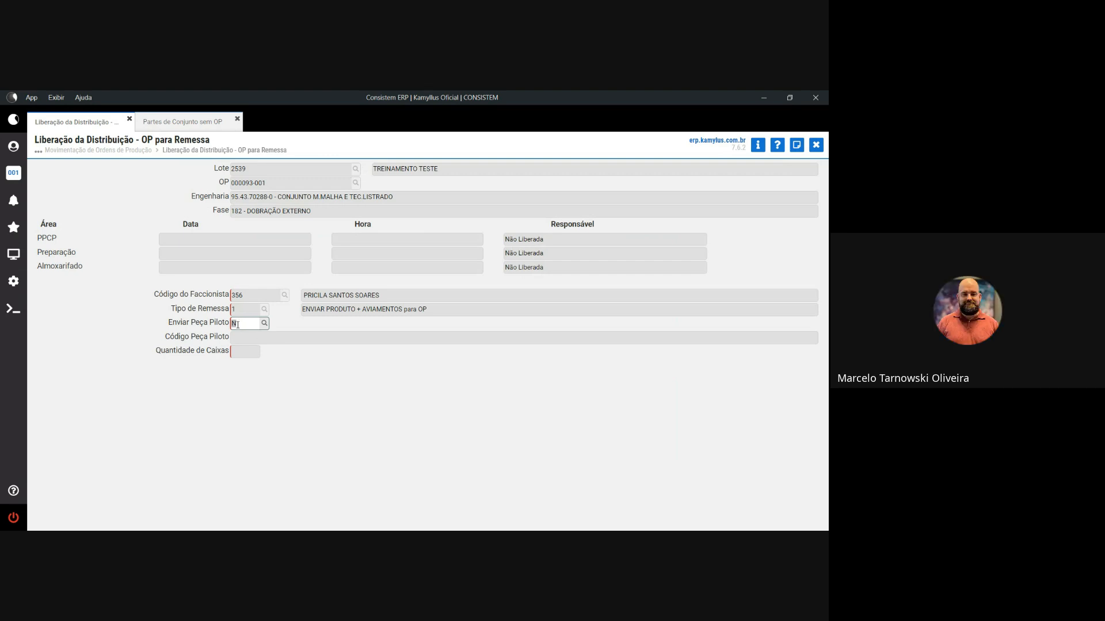
key("Return")
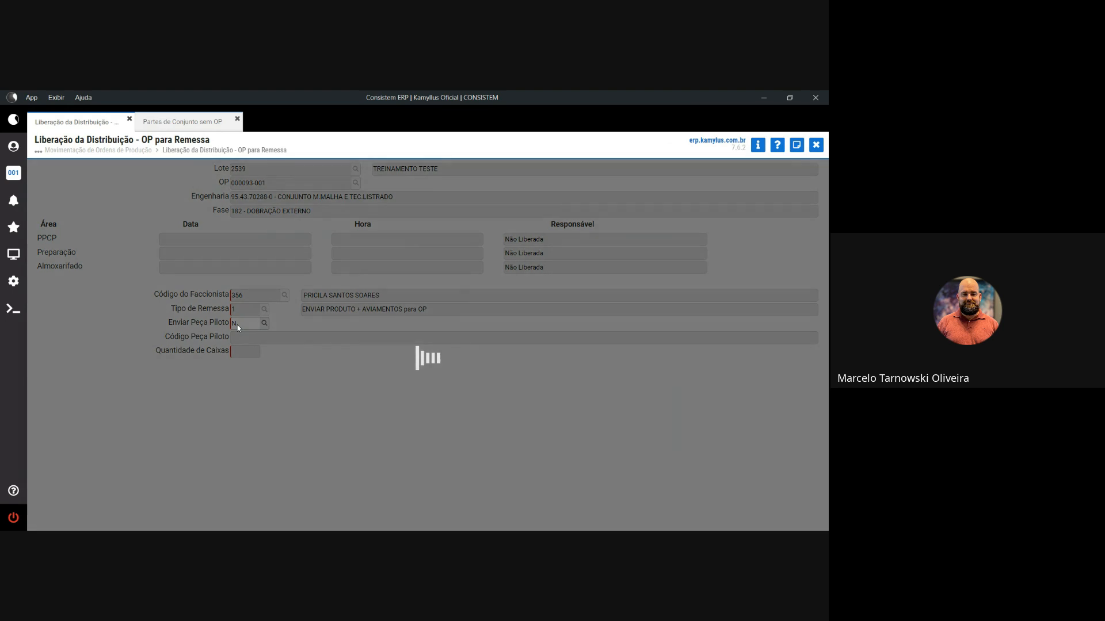
key("Return")
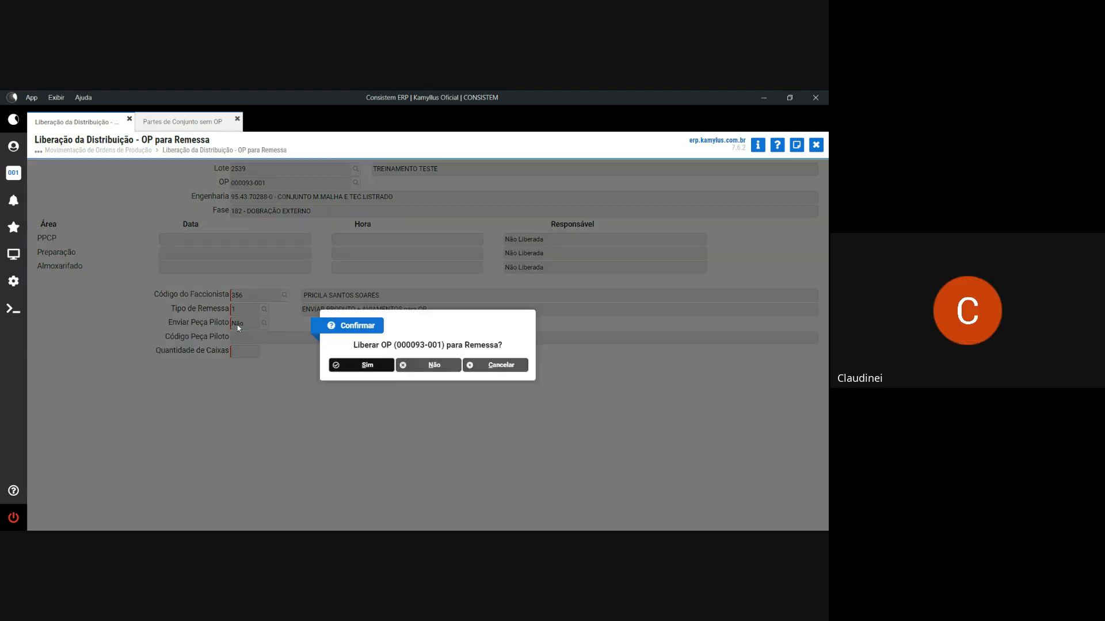
key("Return")
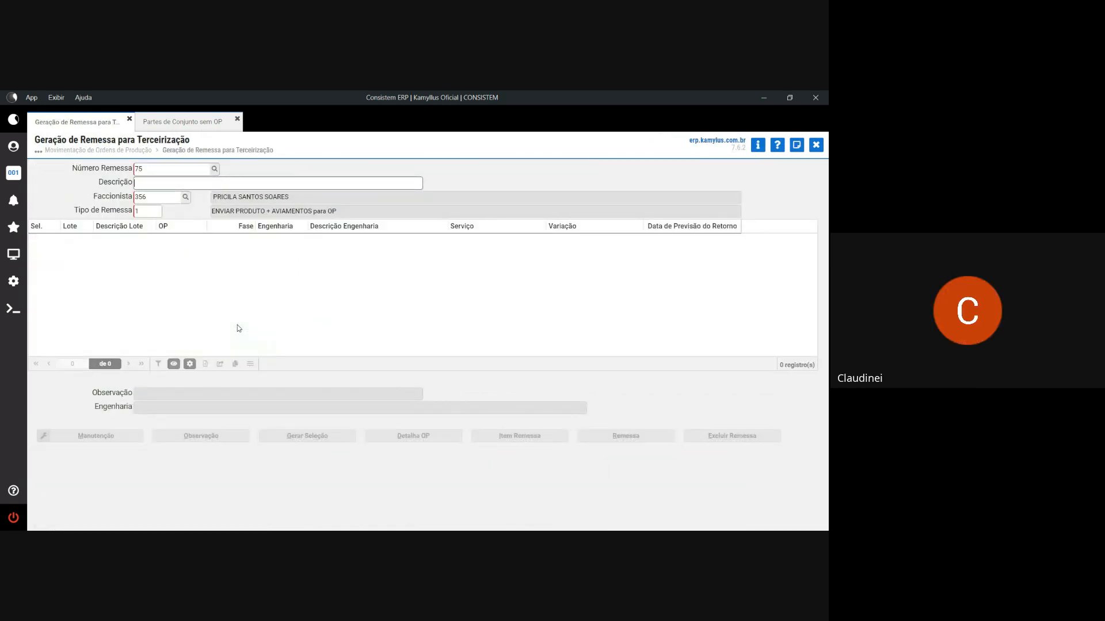
- Describe shipment 75 as 'OP CONJUNTO'; give the OP DOBRAÇÃO EXTERNO, return date H+7 (15/08/2025)
type("OP")
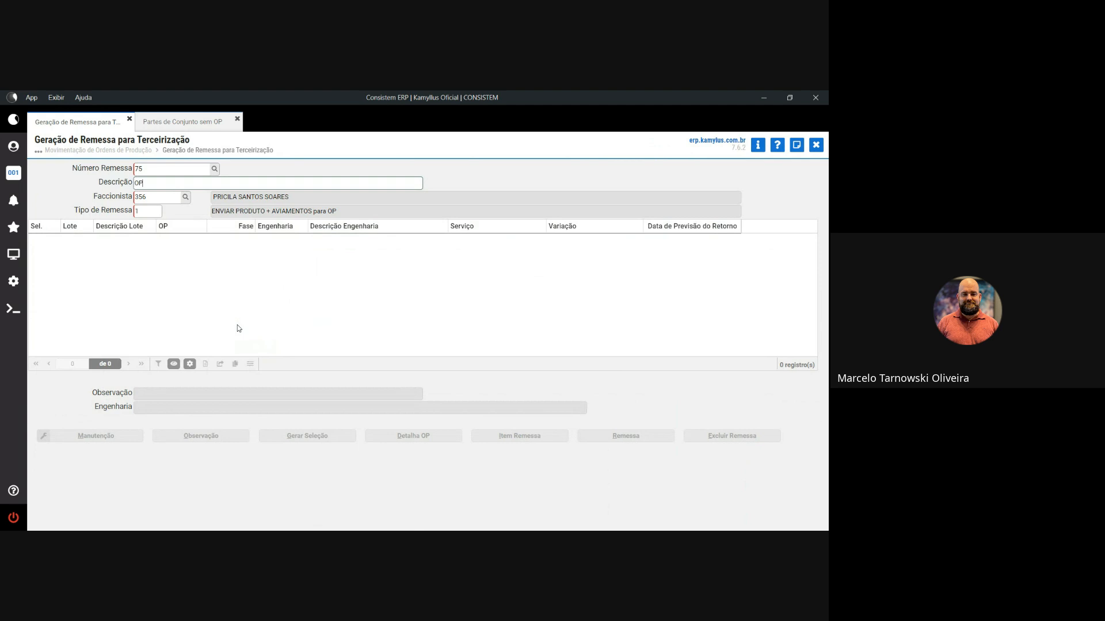
type(" CONJUNT")
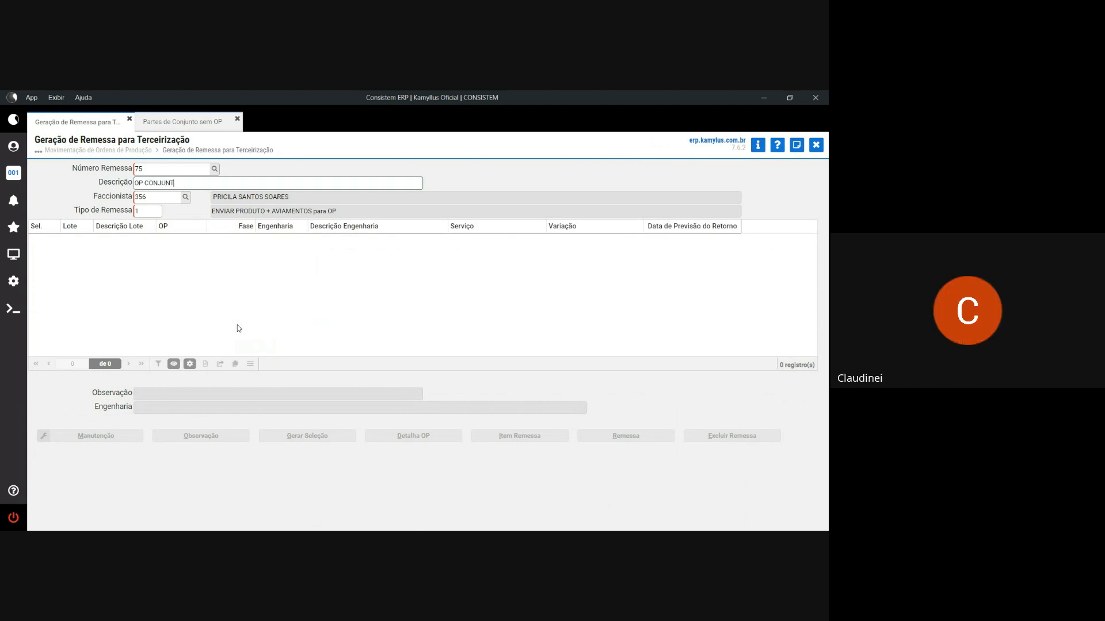
type("O")
key("Tab")
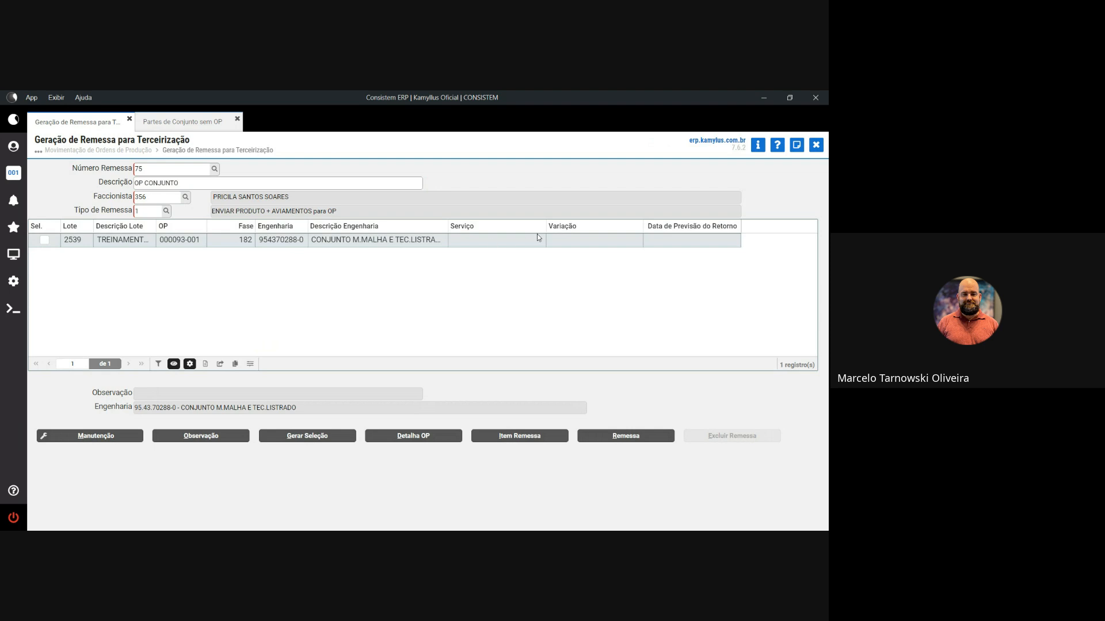
left_click(45, 242)
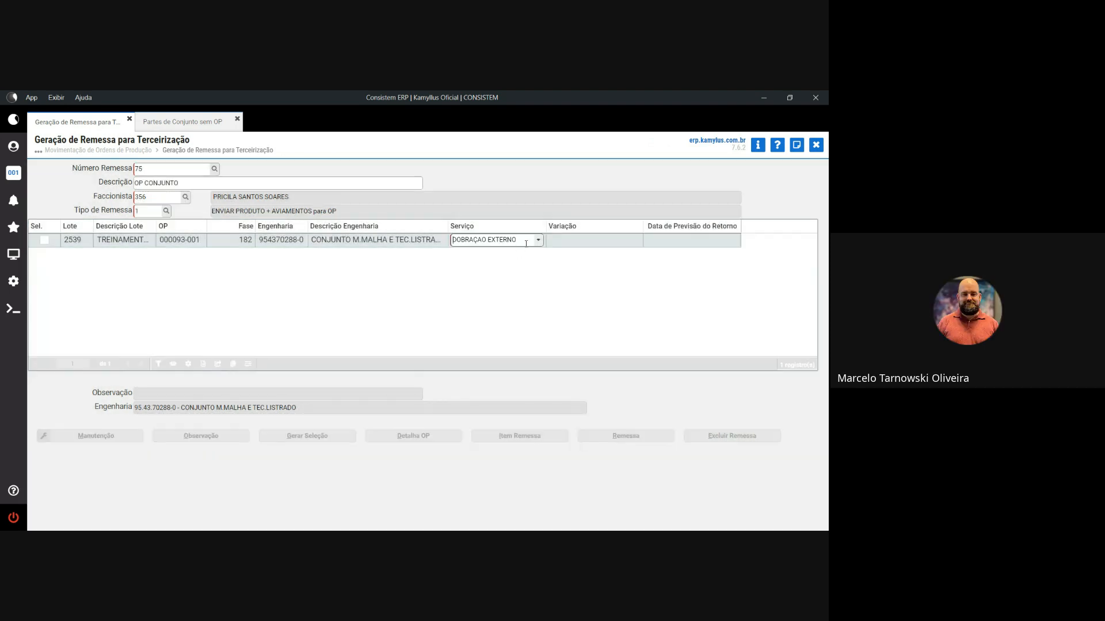
left_click(538, 241)
left_click(496, 257)
key("Tab")
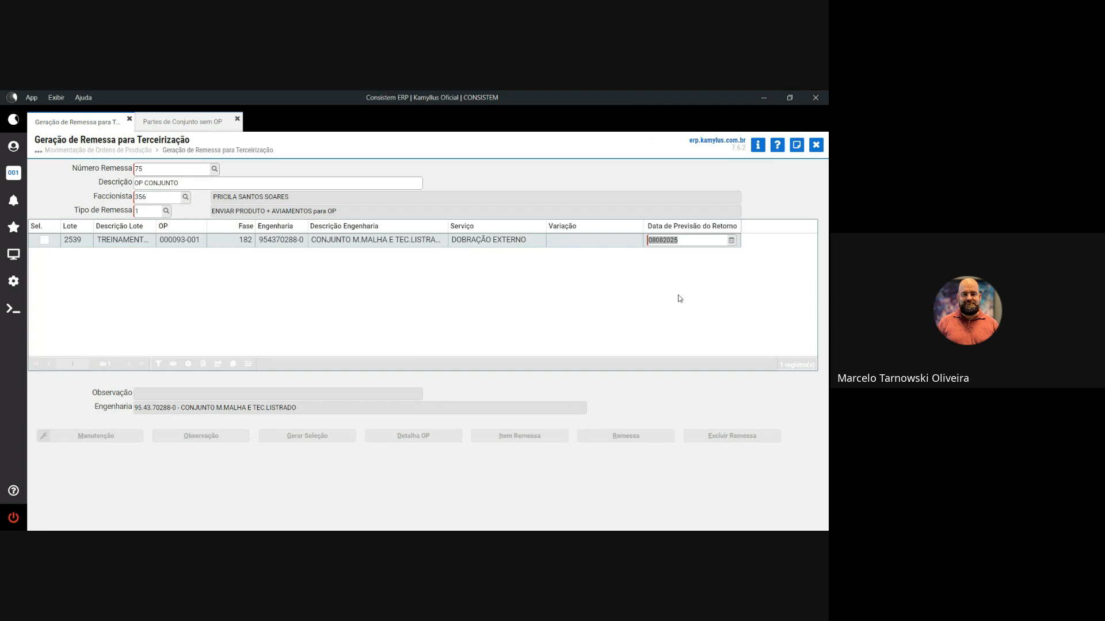
type("H")
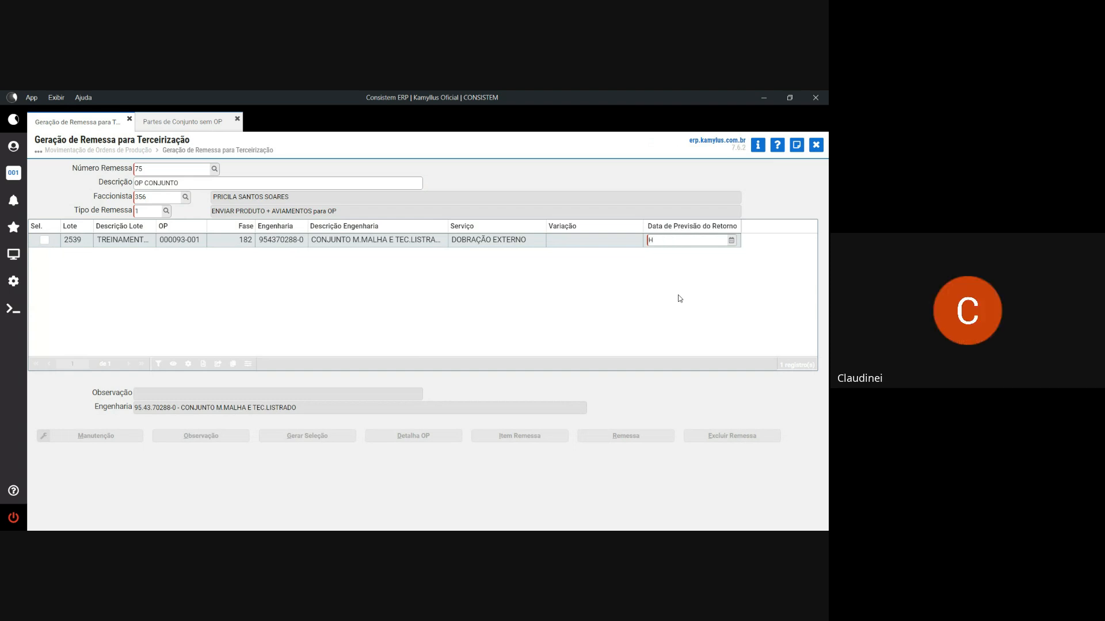
type("+7")
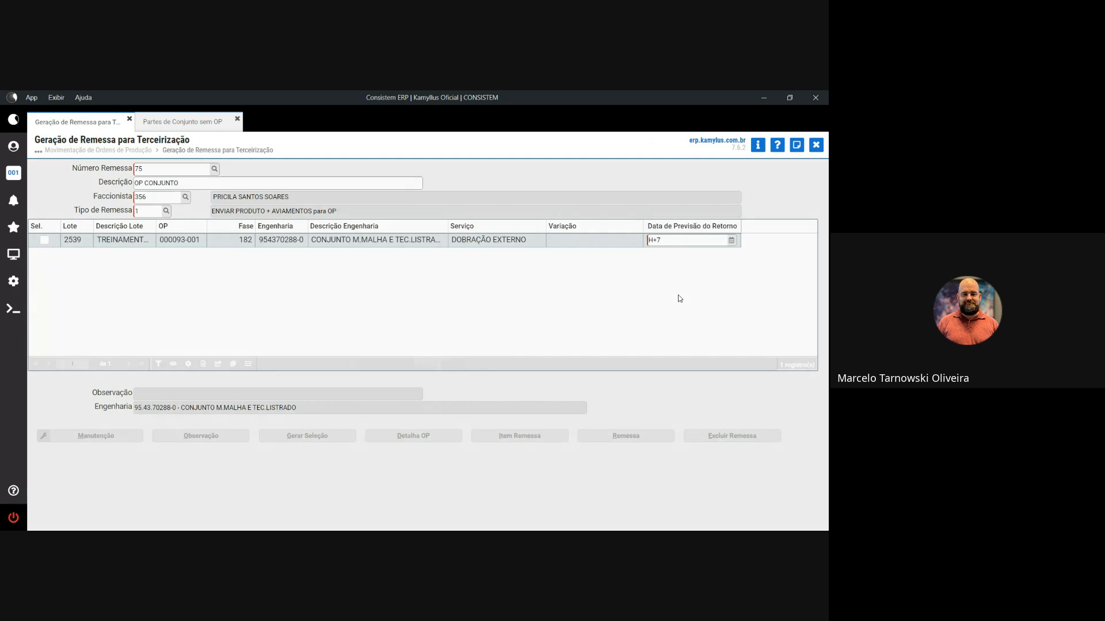
key("Return")
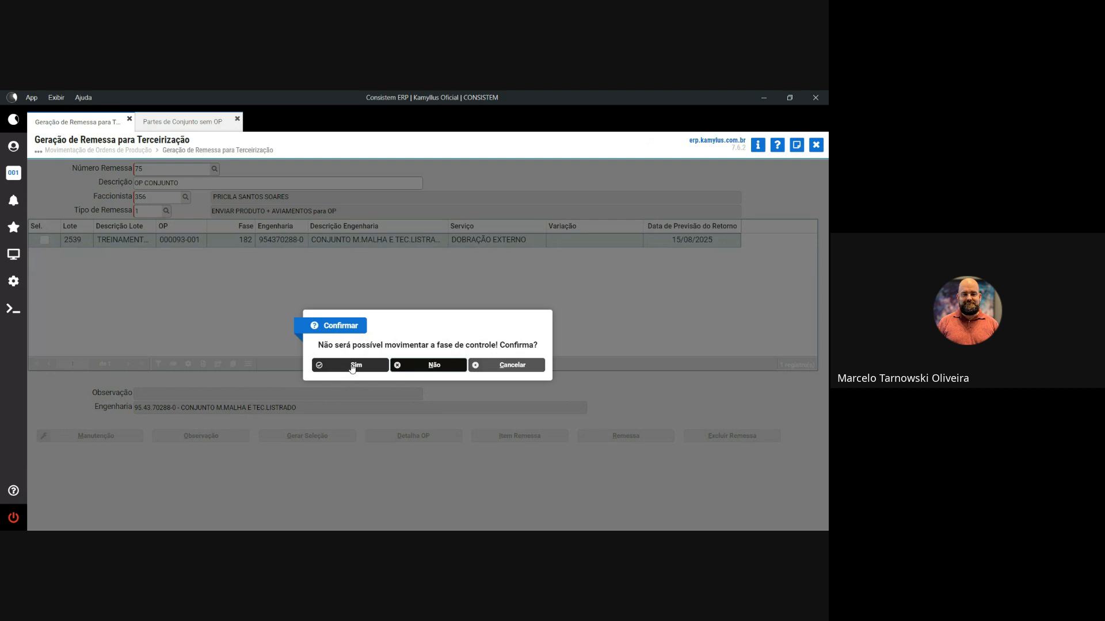
- Accept the control-phase warning, close item selection, and run Gerar Seleção, raising the transfer-transaction error
left_click(350, 368)
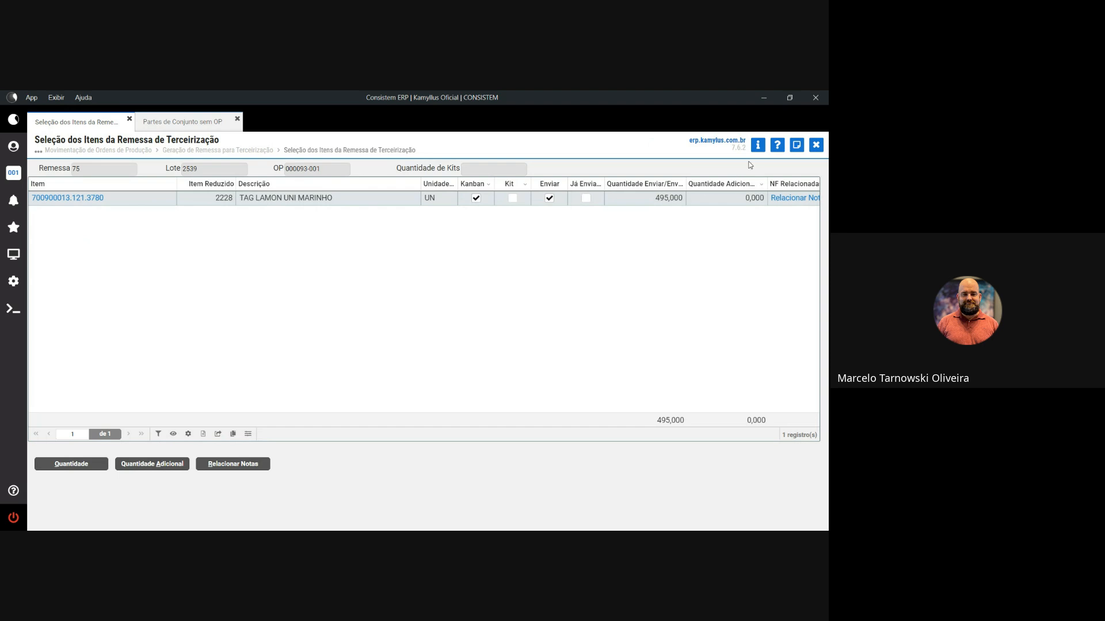
left_click(816, 145)
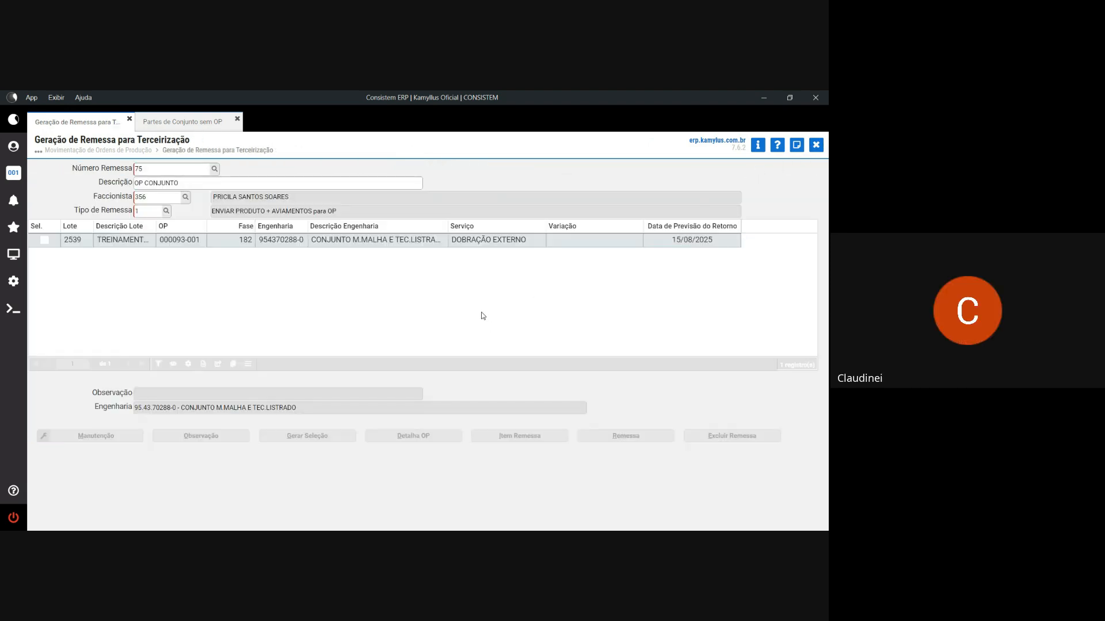
left_click(321, 438)
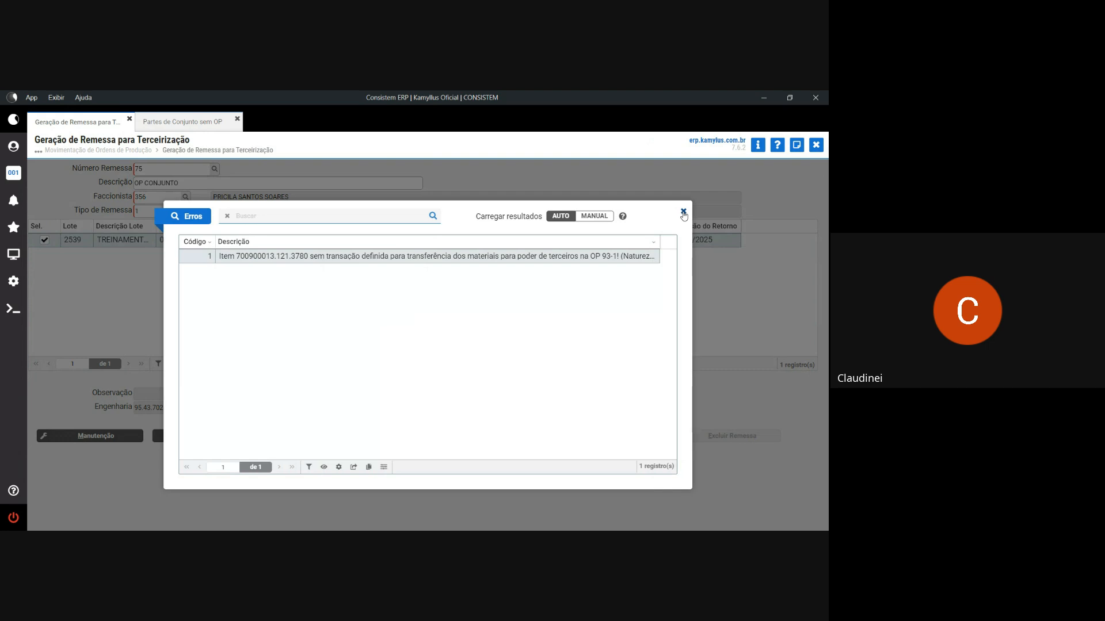
- Dismiss the Erros dialog to get back to remittance 75
left_click(683, 212)
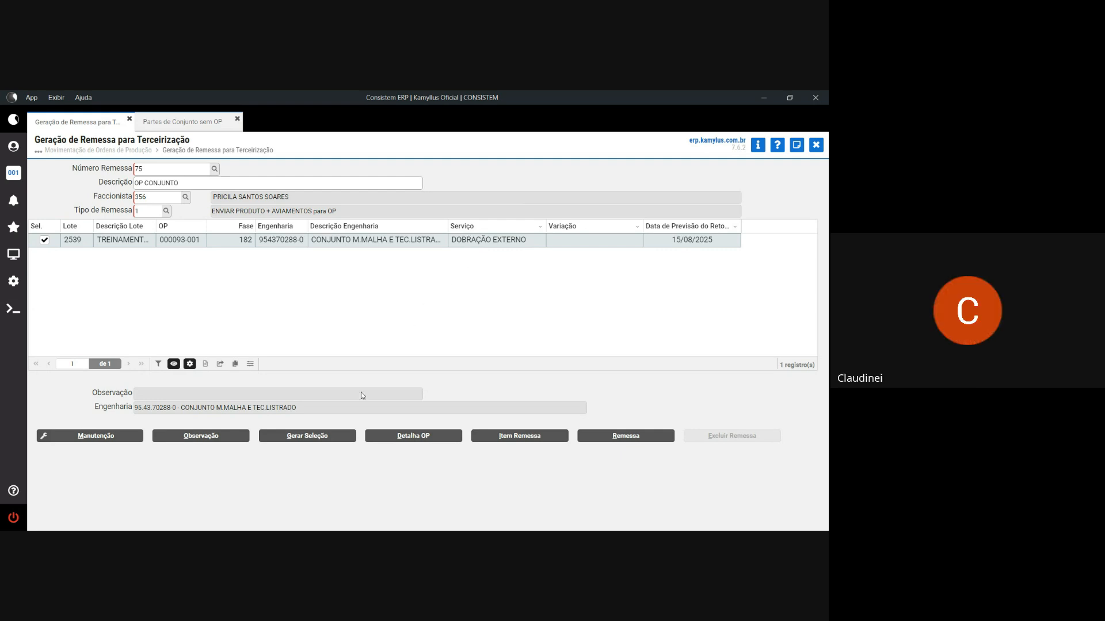
- Retry Gerar Seleção, reading the missing transfer-transaction error for item 700900013.121.3780, then close it
left_click(332, 437)
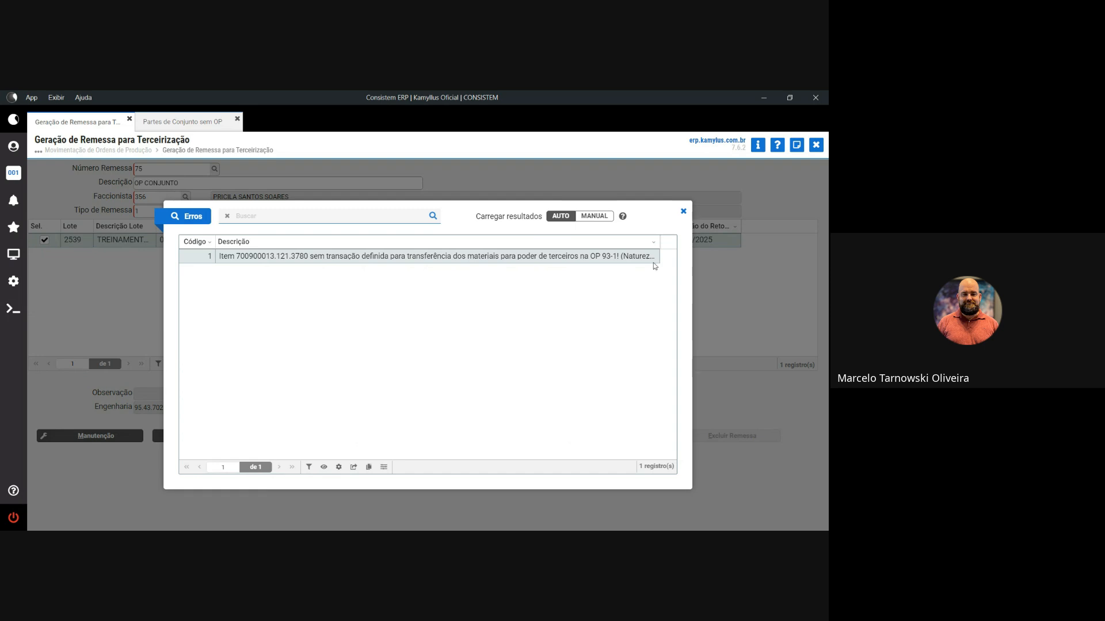
left_click_drag(659, 243, 684, 246)
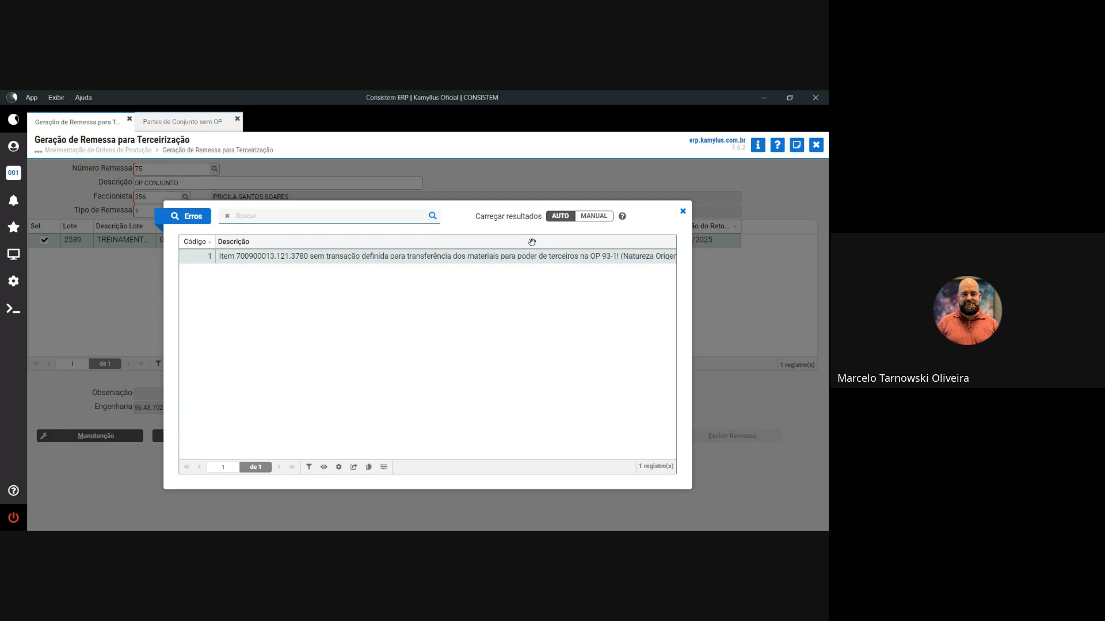
left_click_drag(428, 458, 520, 458)
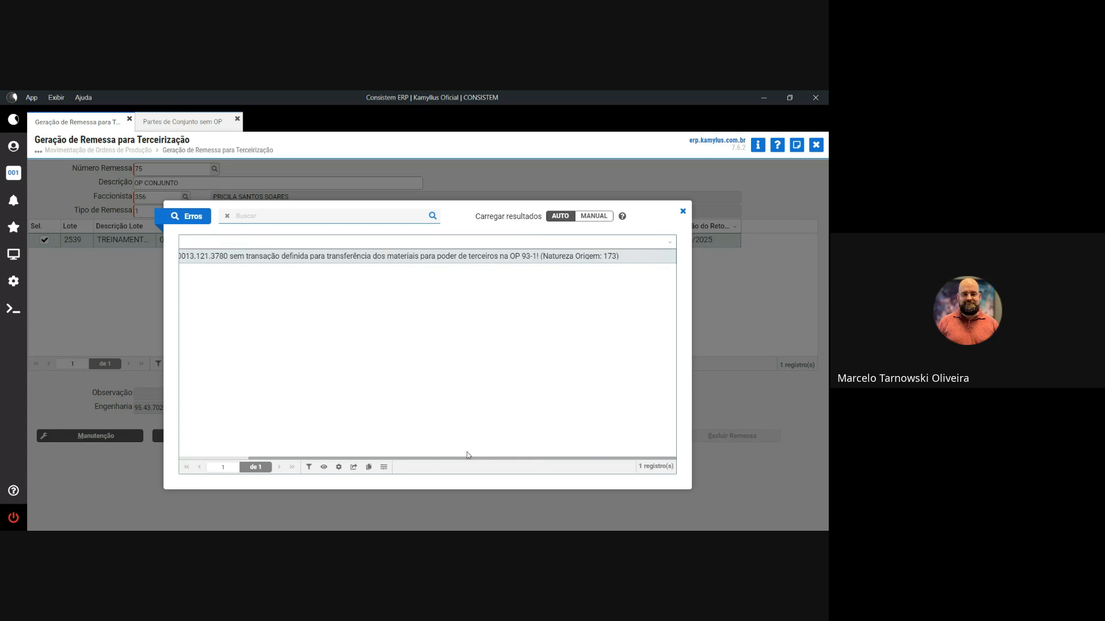
left_click(682, 211)
left_click(316, 441)
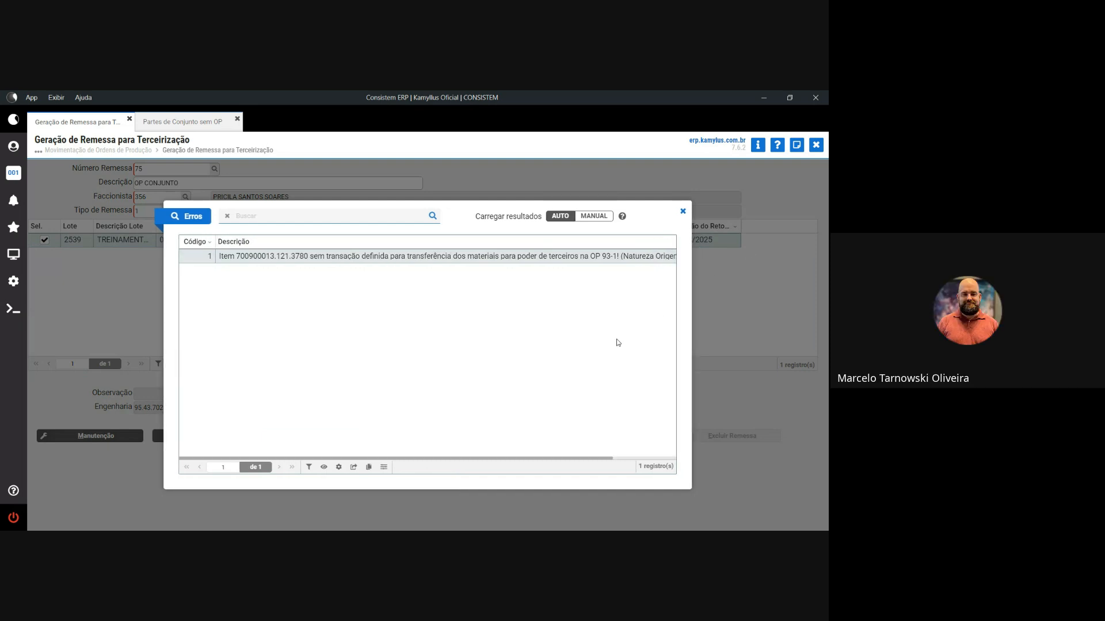
left_click(682, 211)
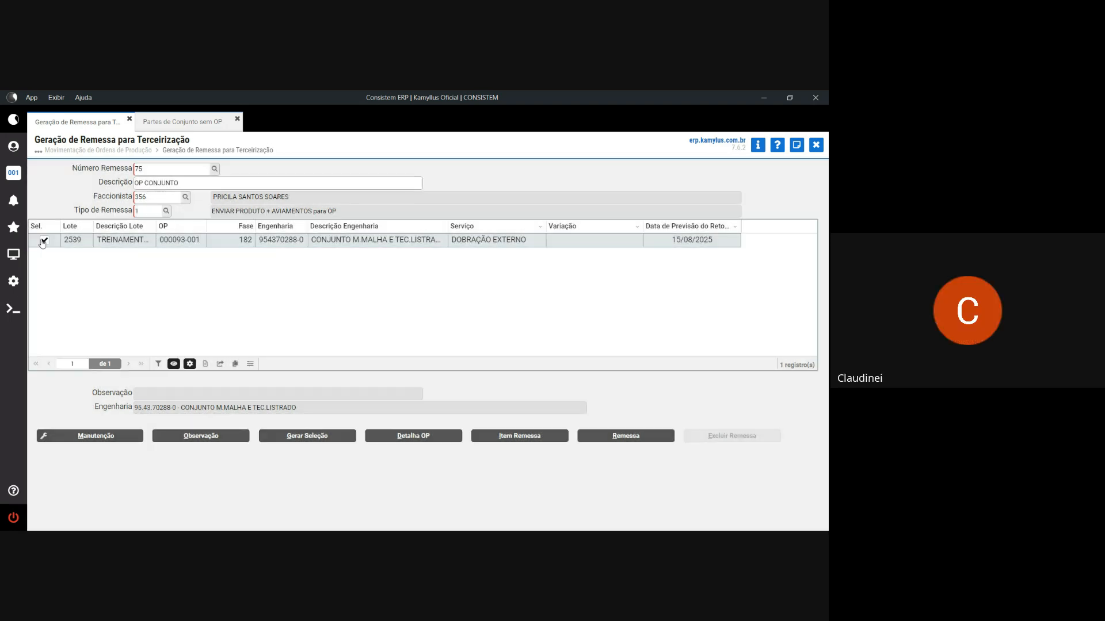
- Untick lot 2539 for OP 000093-001 on shipment 75, clearing its service and return date
left_click(43, 240)
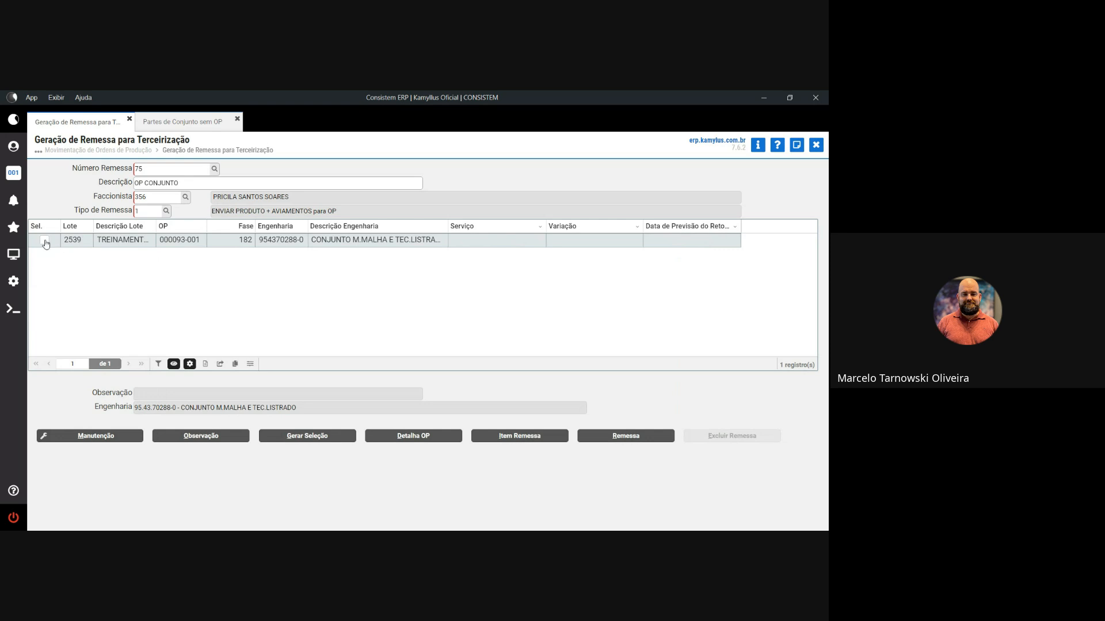
left_click(489, 436)
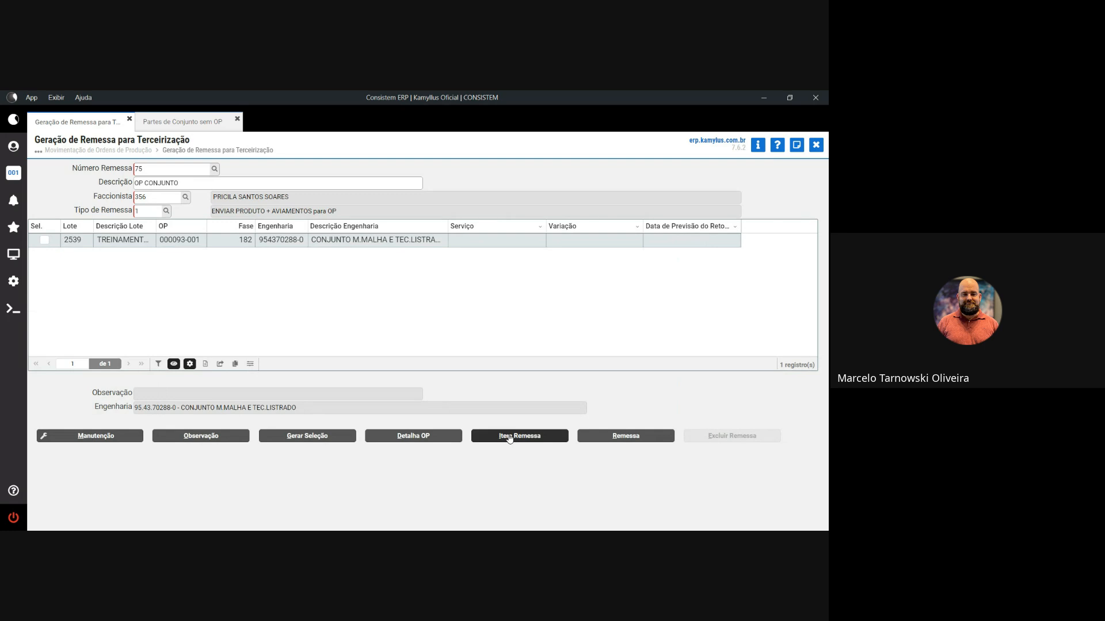
- Close Geração de Remessa and tick production order 000093-001 in the movement list
left_click(815, 145)
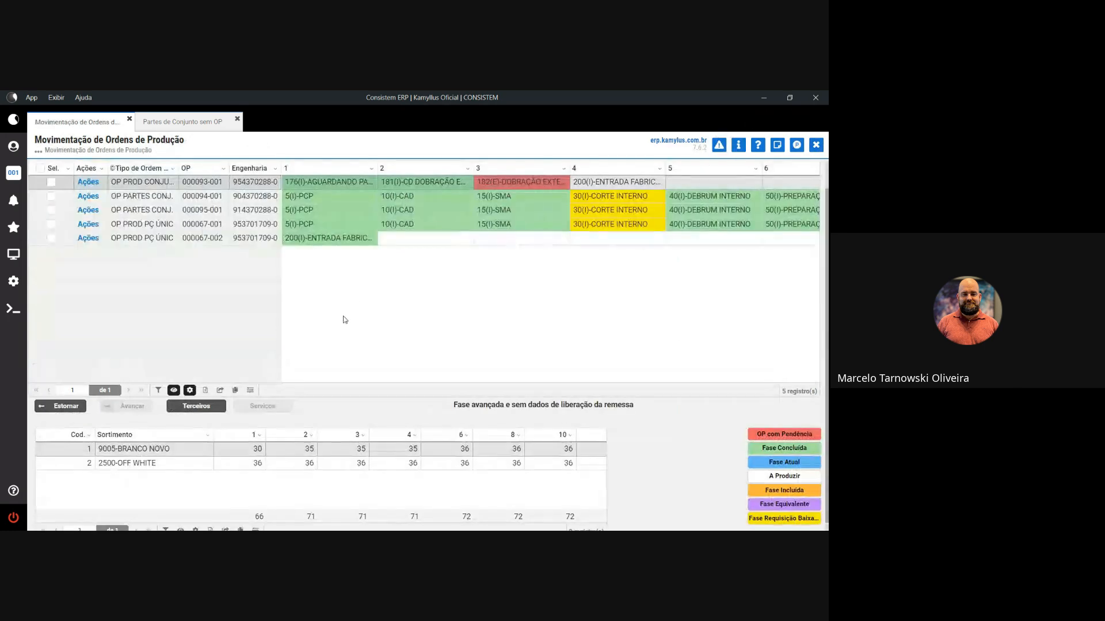
left_click(51, 182)
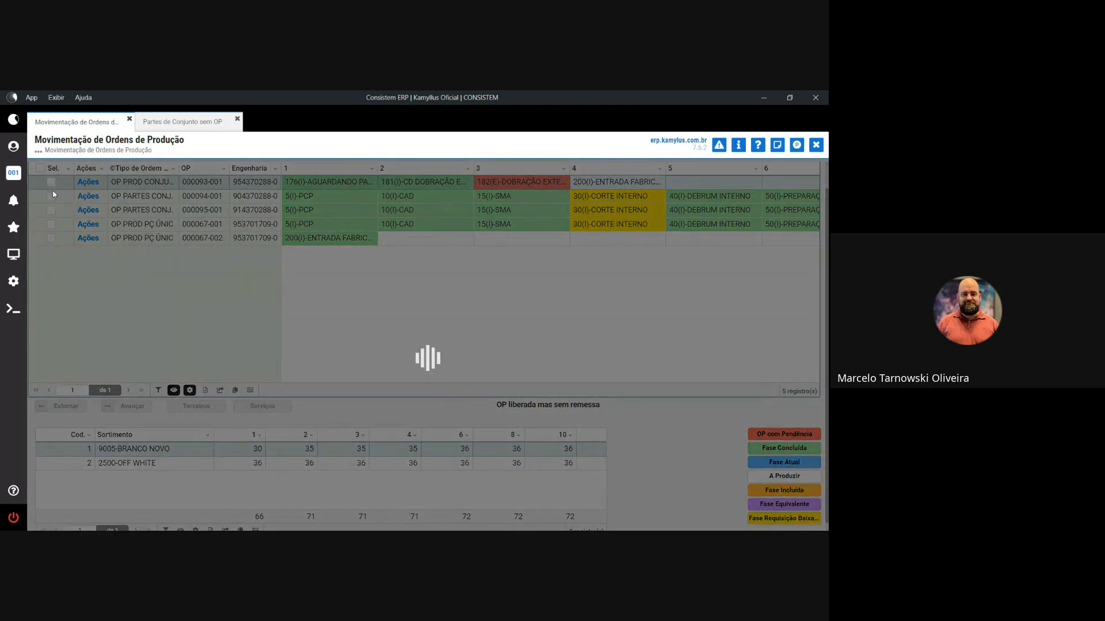
left_click(51, 183)
- Create subcontracting shipment 76 described TREINAMENTO with lot 2539 returning 08/08/2025
left_click(207, 403)
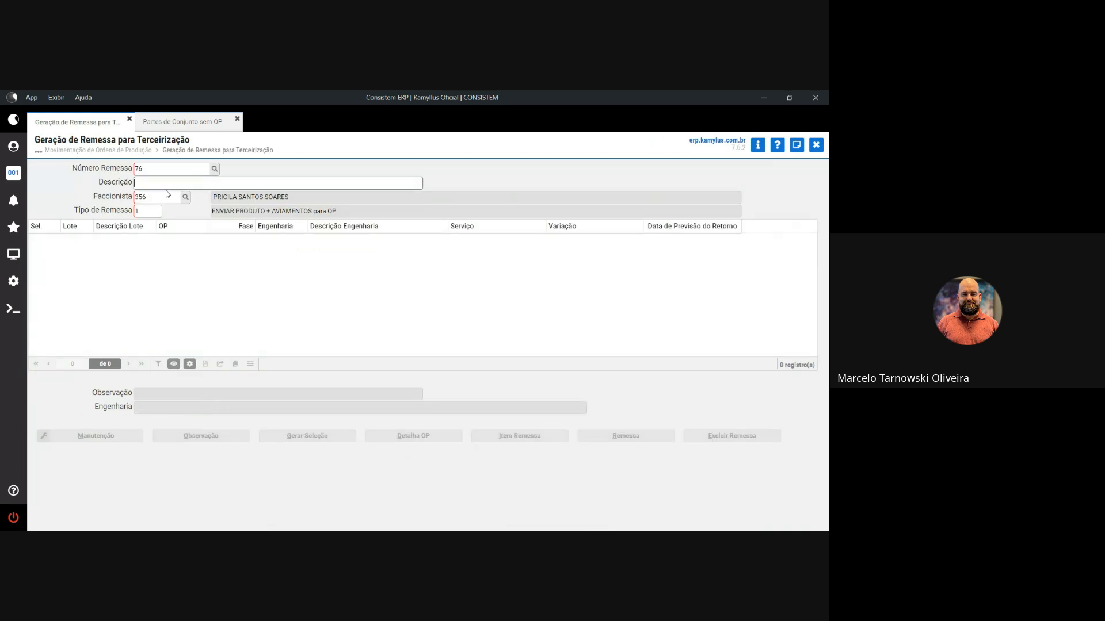
type("TREINAMENTO")
key("Return")
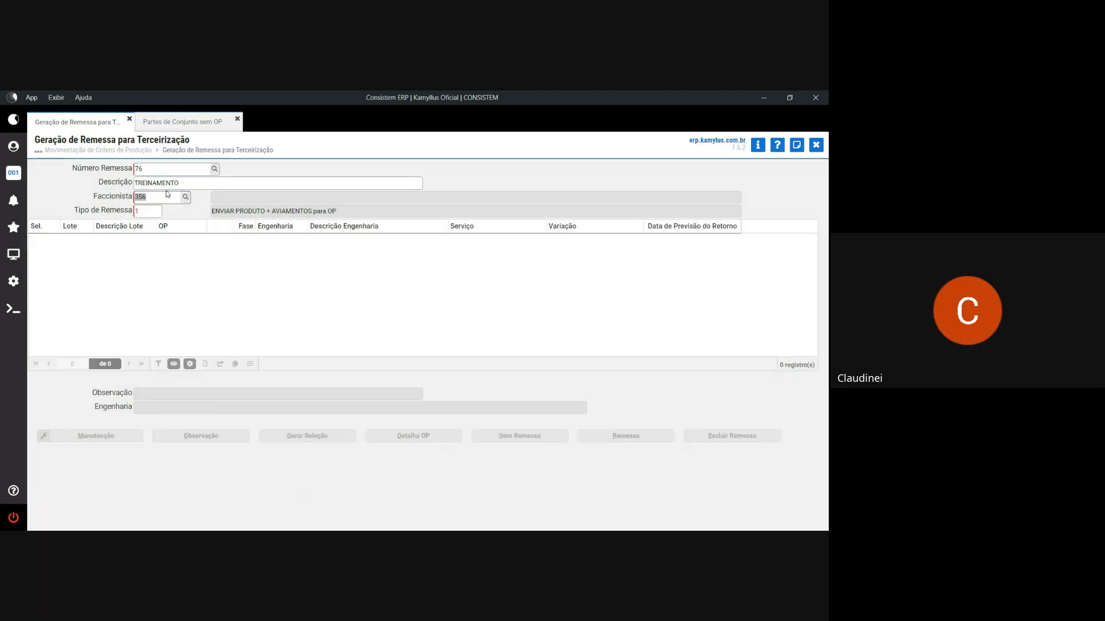
key("Return")
key("Return")
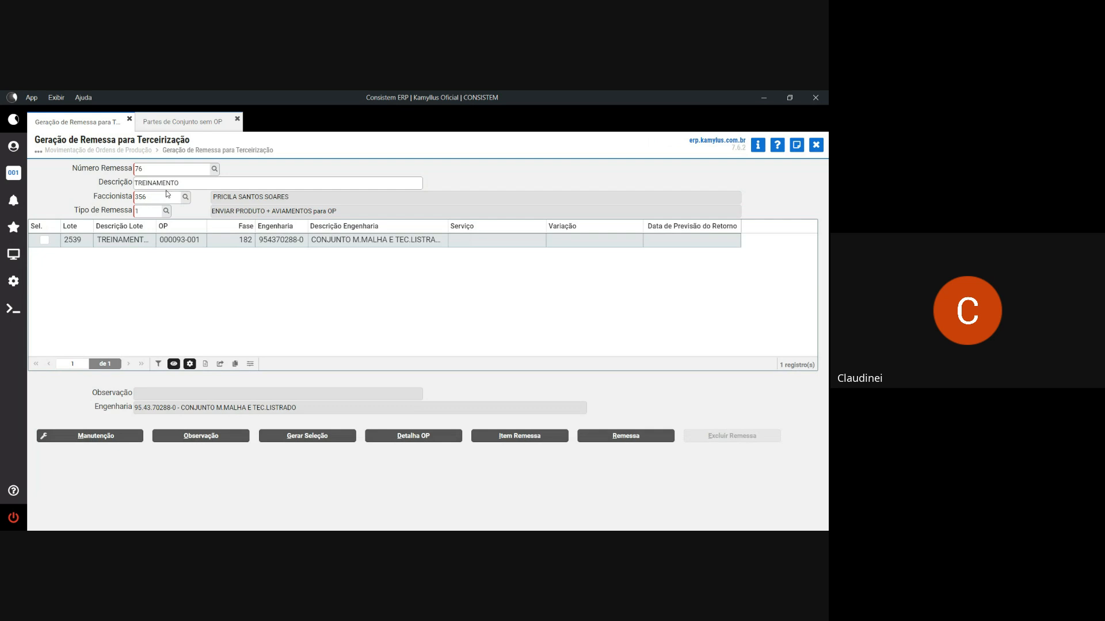
left_click(48, 241)
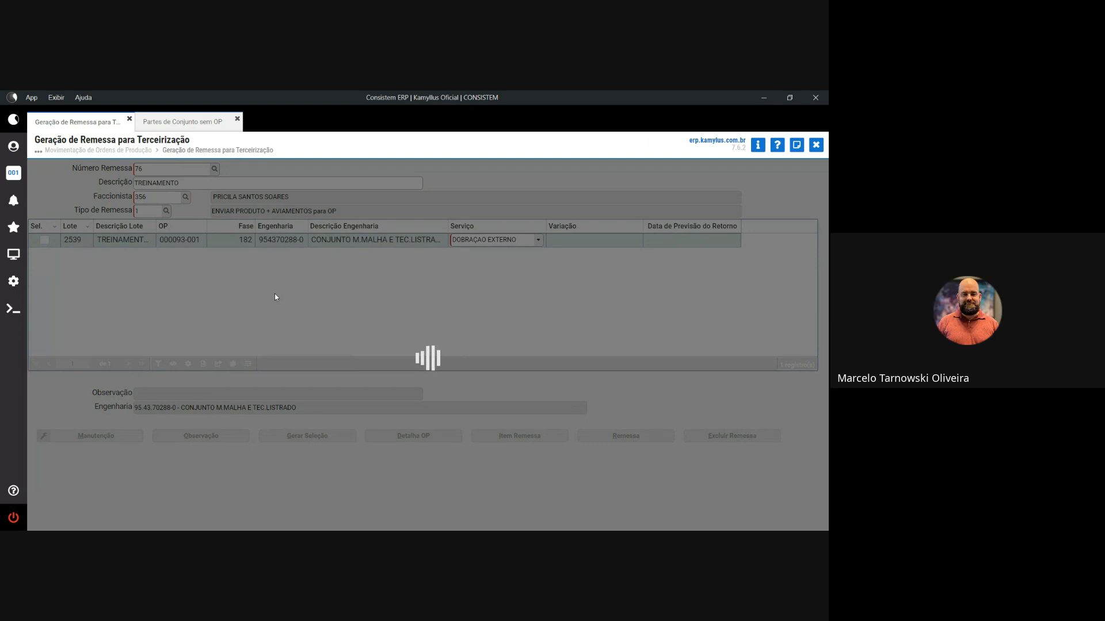
key("Return")
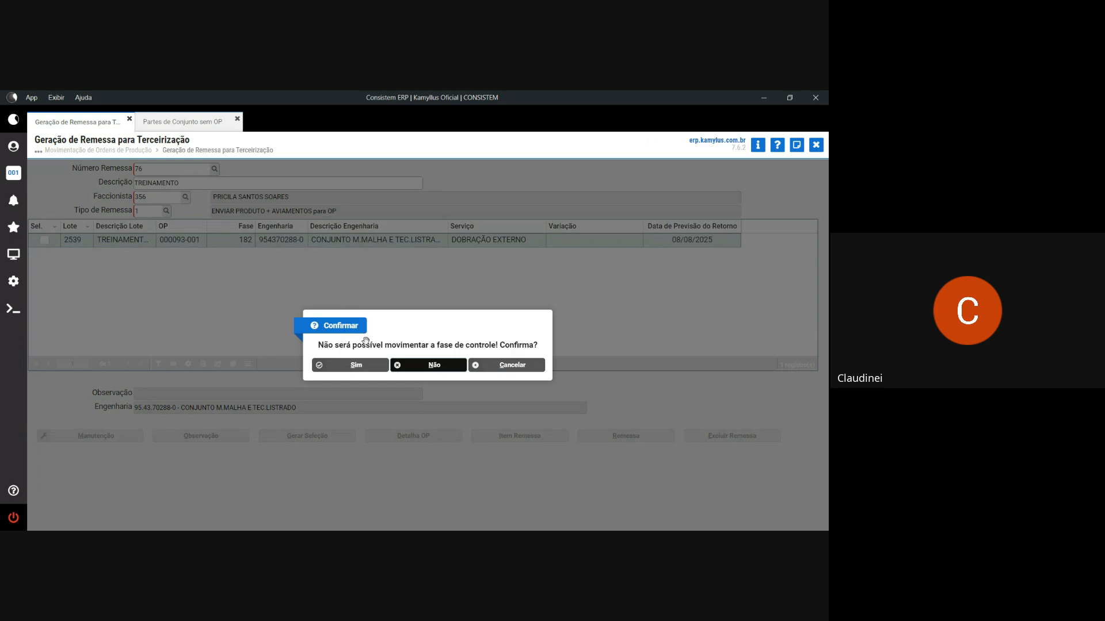
left_click(369, 365)
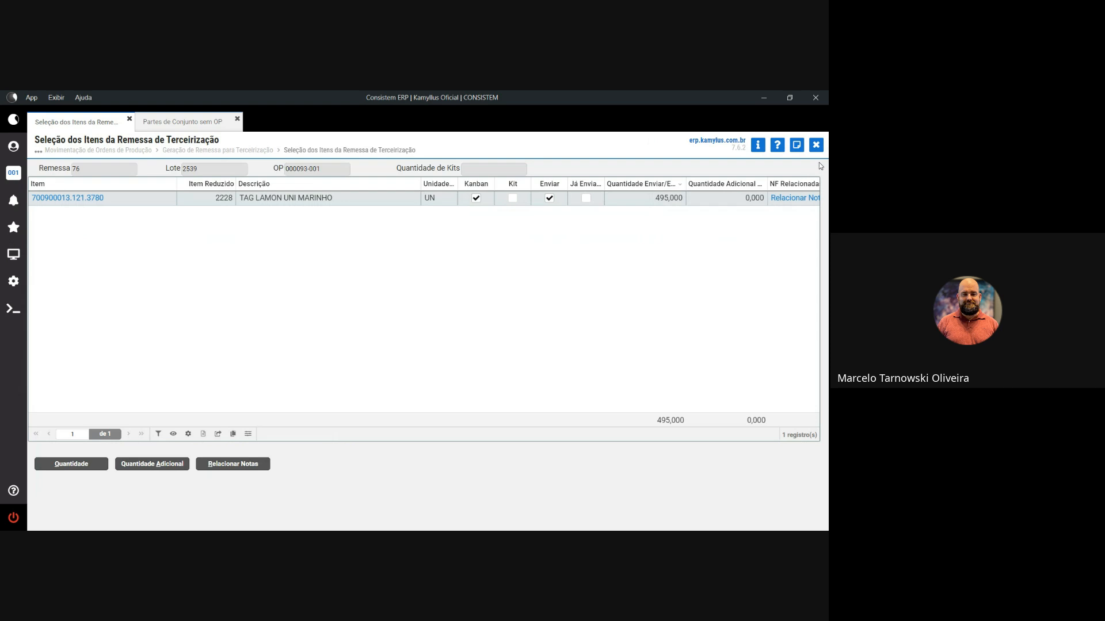
- Generate shipment 76, which reports item 700900013.121.3780 going negative by 495,000 UN
left_click(816, 145)
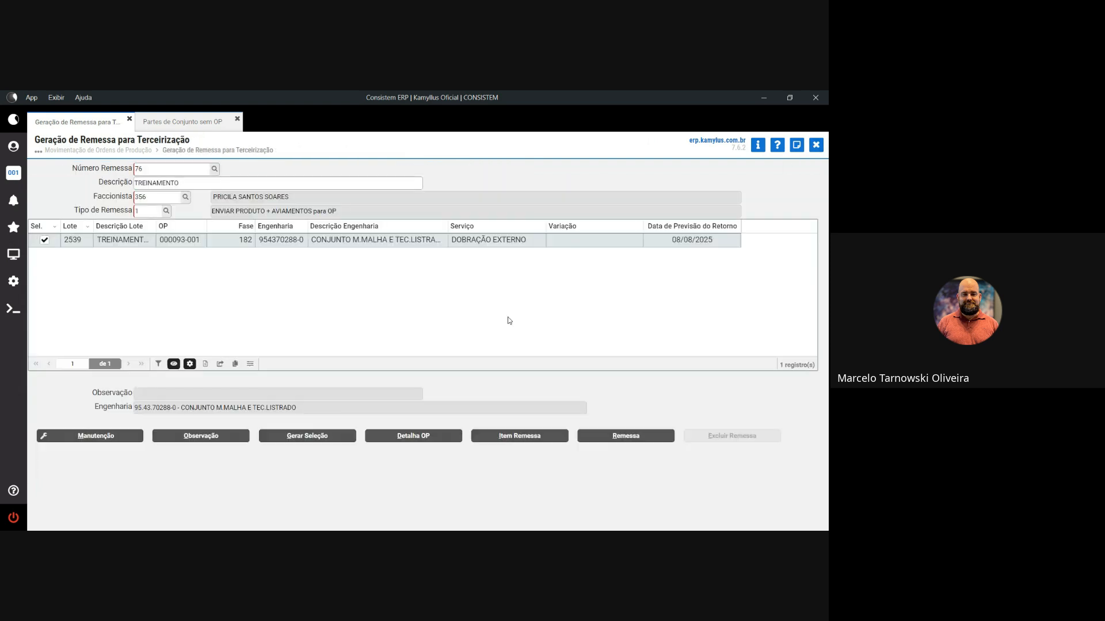
left_click(321, 439)
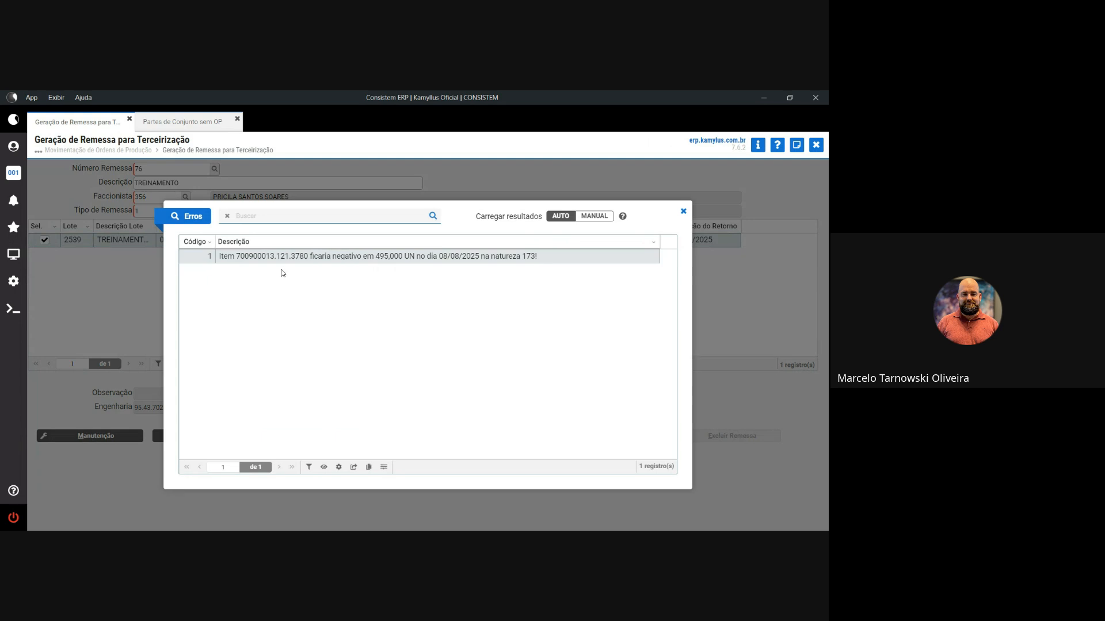
left_click_drag(308, 256, 236, 256)
- Open SMS - Execução Direta de Programa, then dismiss shipment 76's errors and retry Gerar Seleção
left_click(13, 226)
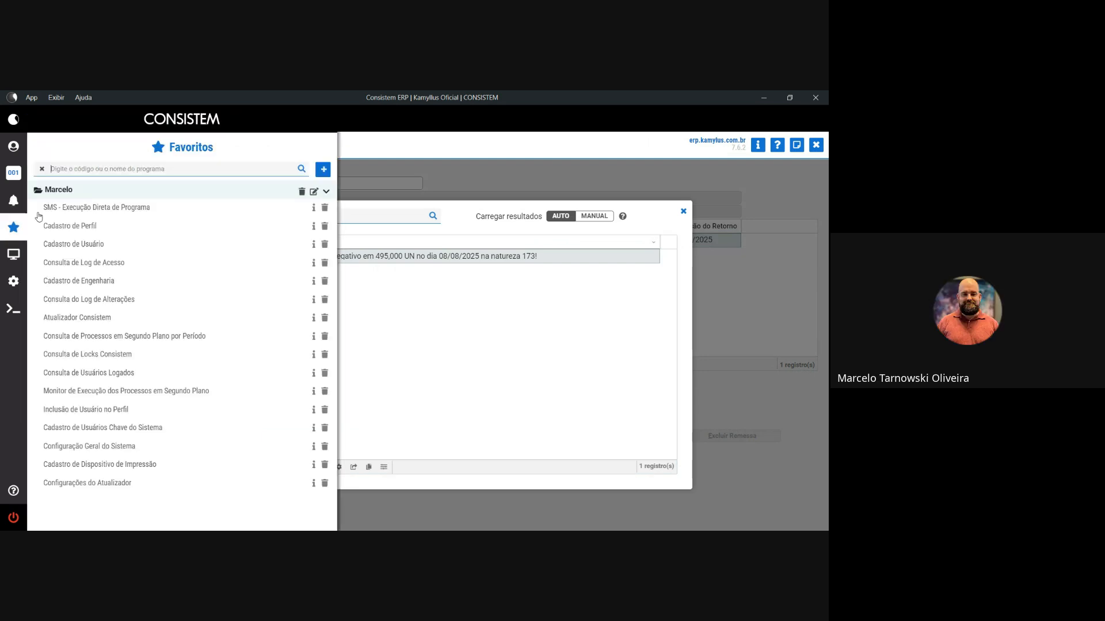
left_click(74, 208)
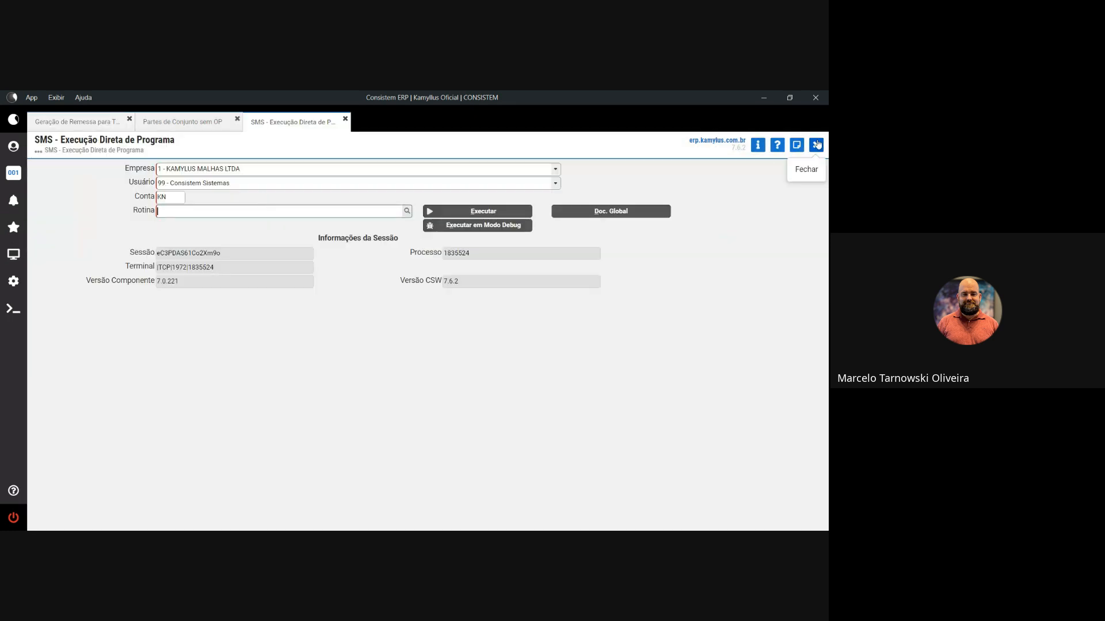
left_click(93, 121)
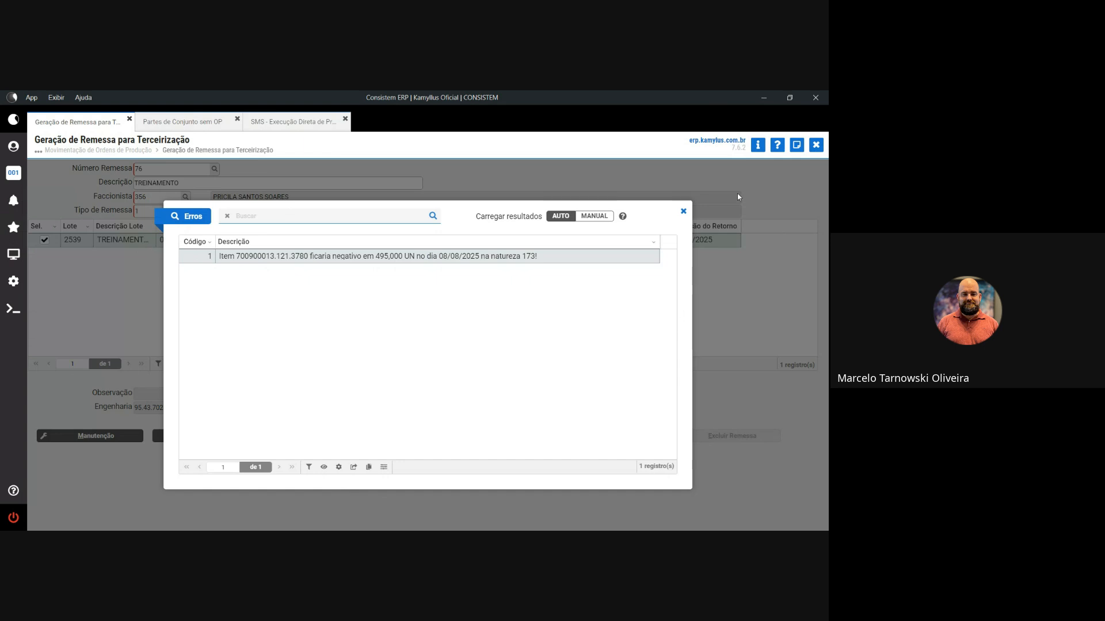
left_click(683, 211)
left_click(318, 435)
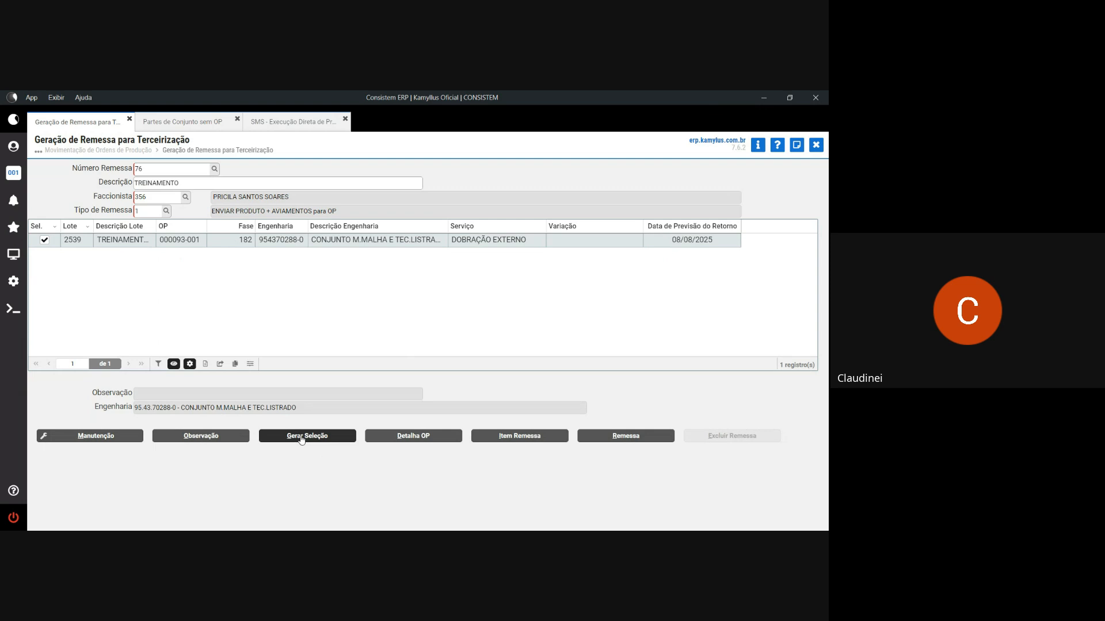
- Start the shipment invoice with representative 1, the ORIGINAL delivery address, and freight type 10
left_click(301, 438)
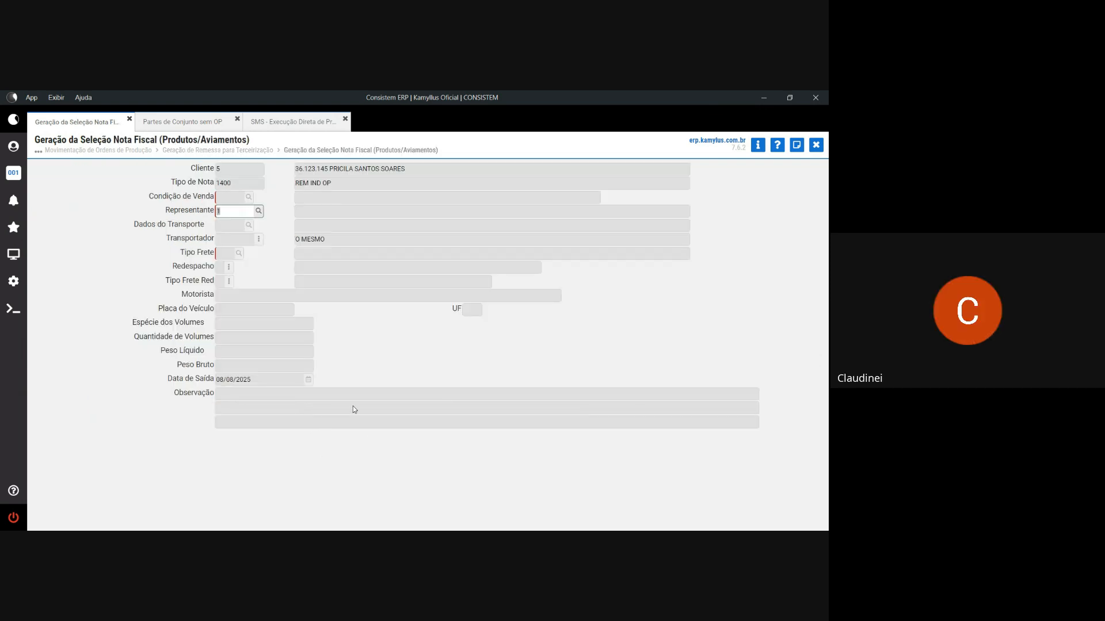
key("Return")
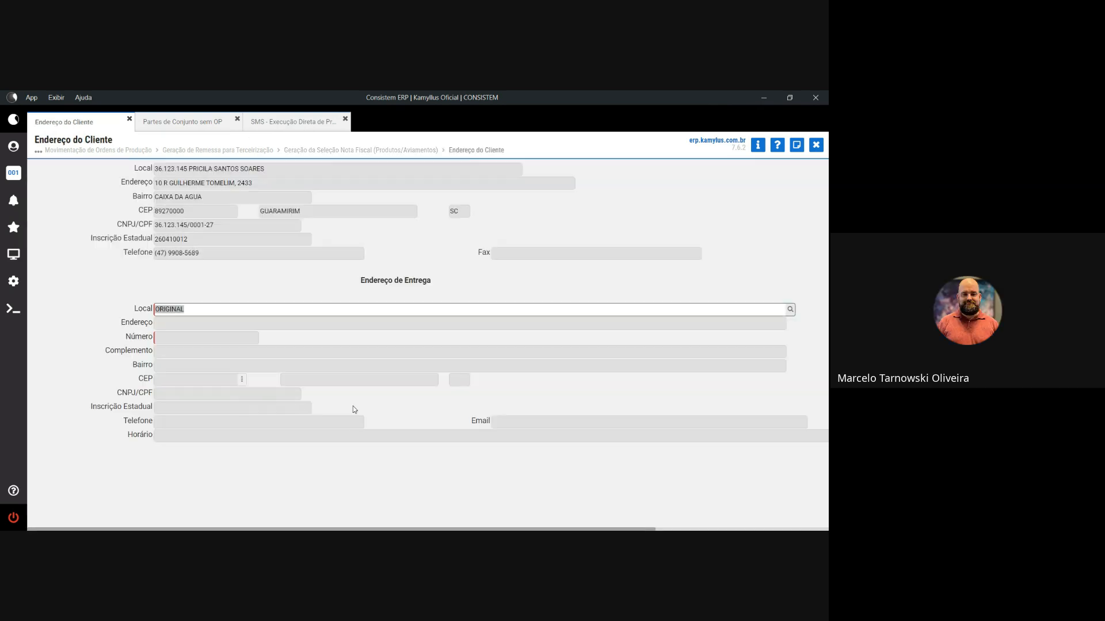
key("Return")
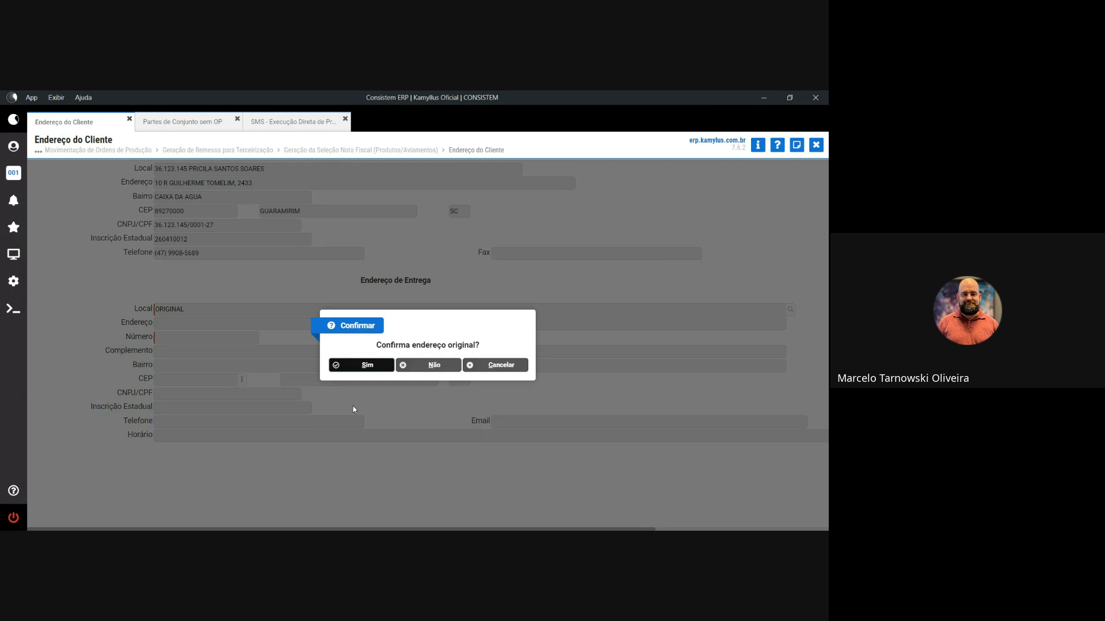
key("Return")
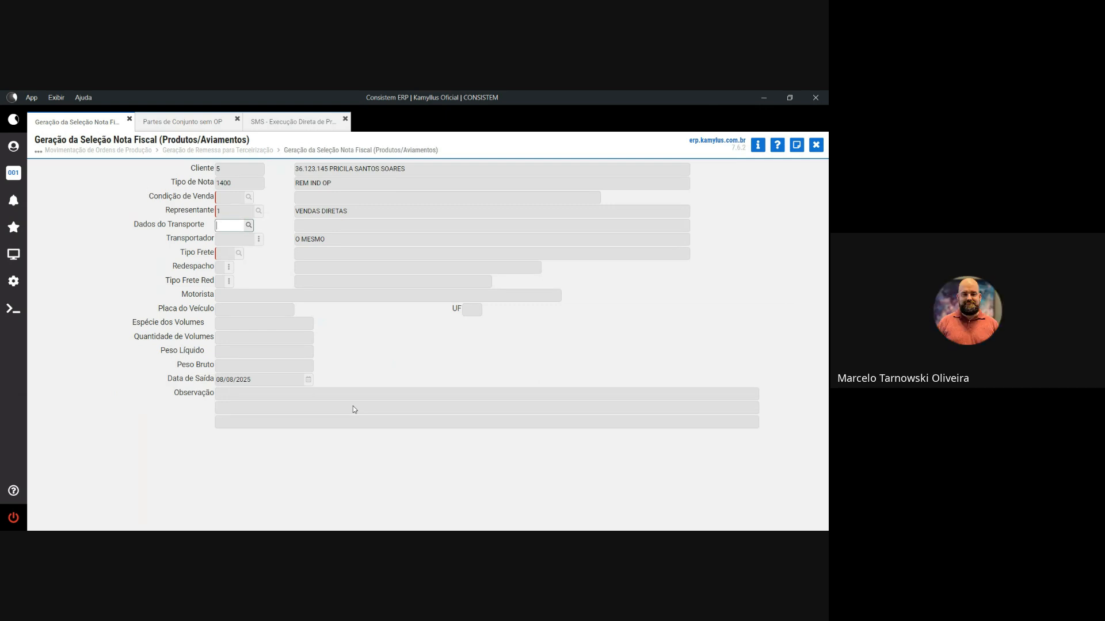
key("Tab")
key("Tab")
type("10")
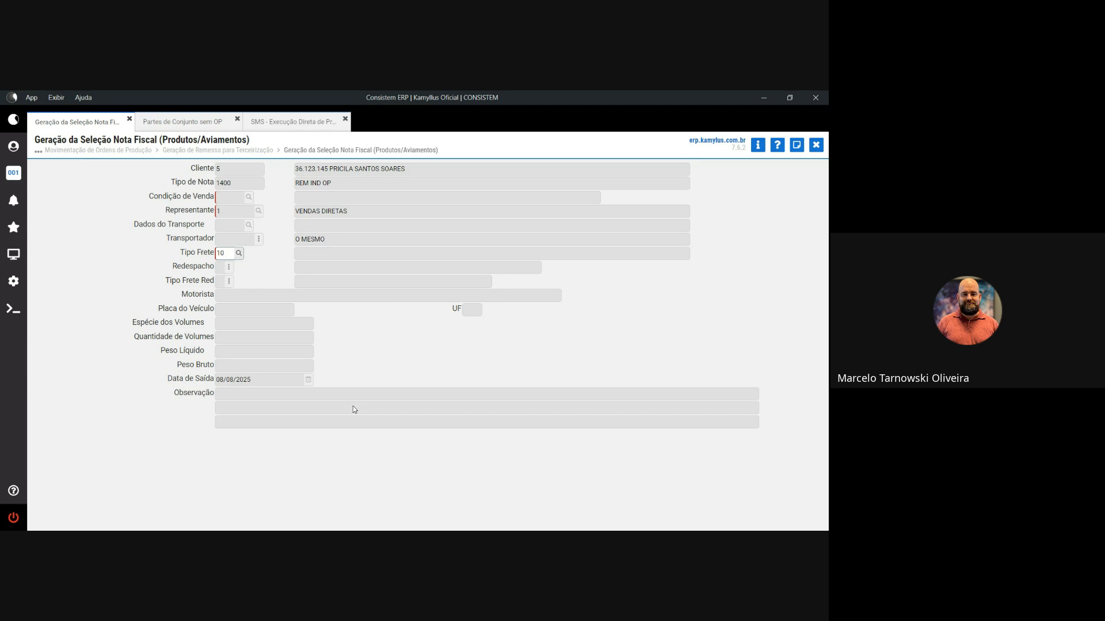
- Set no freight, species VOLUME, quantity 1, net and gross weight 1, and confirm generation
key("Tab")
key("Tab")
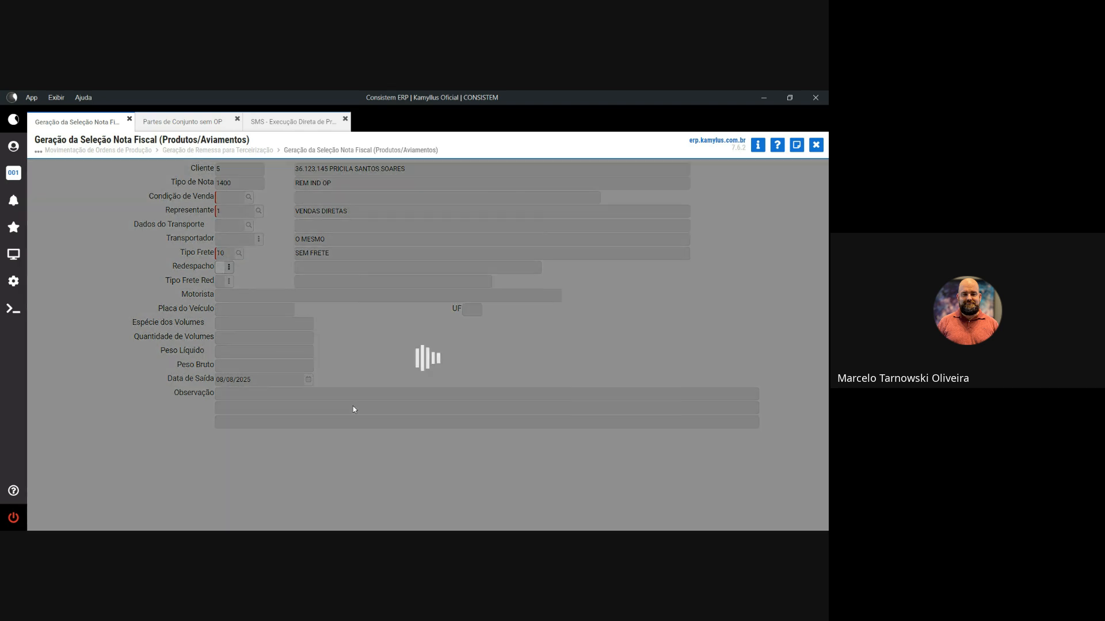
key("Tab")
key("Tab")
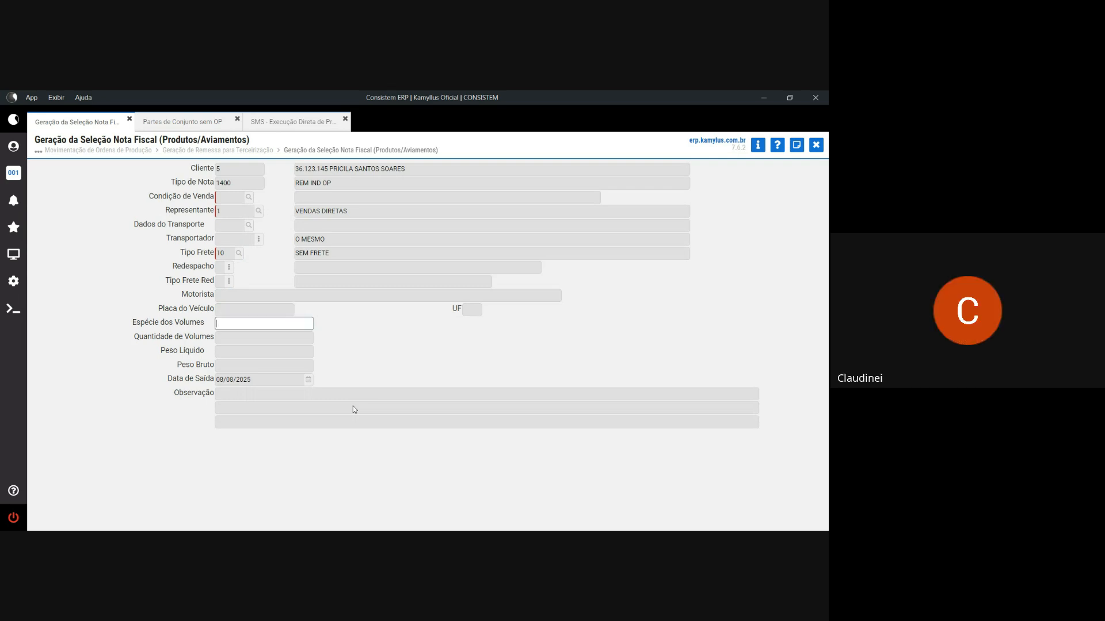
type("VOLUME")
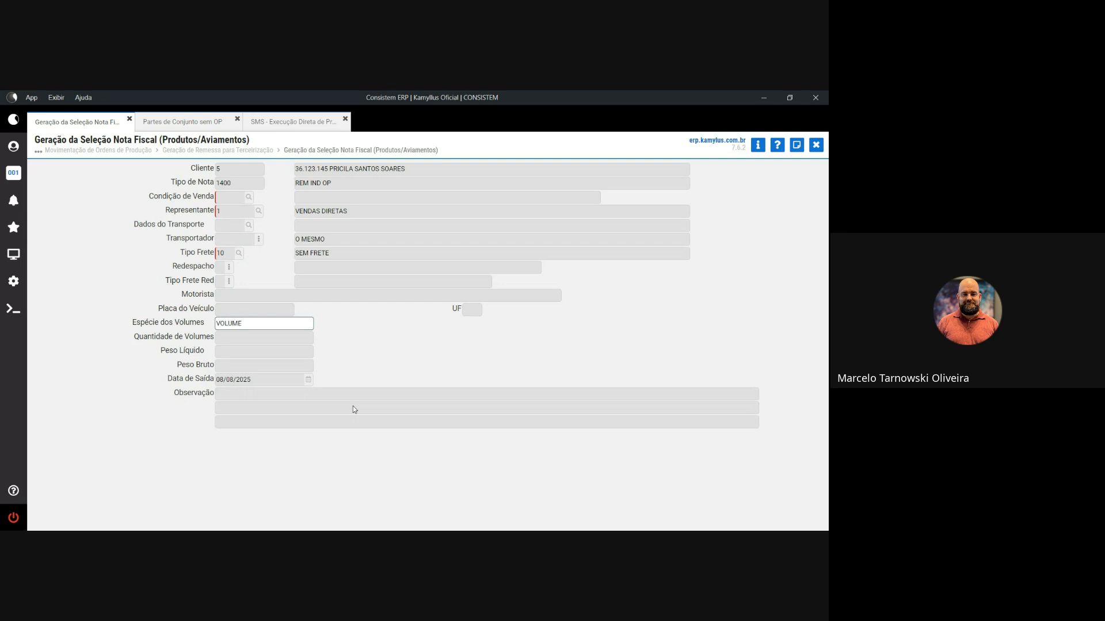
key("Tab")
type("1")
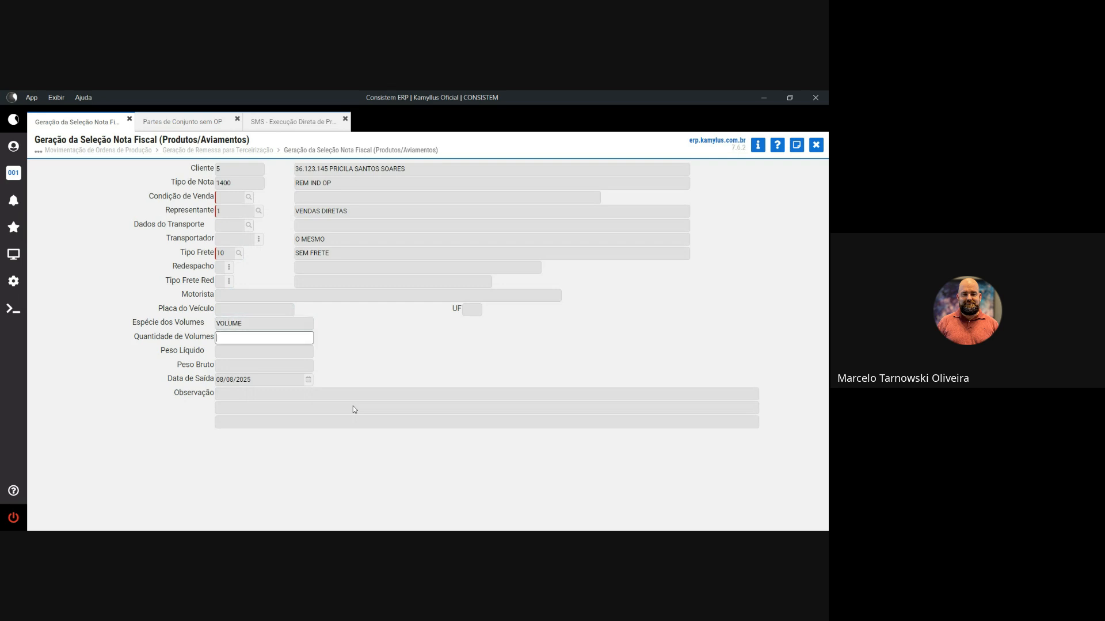
key("Tab")
type("1")
key("Tab")
type("1")
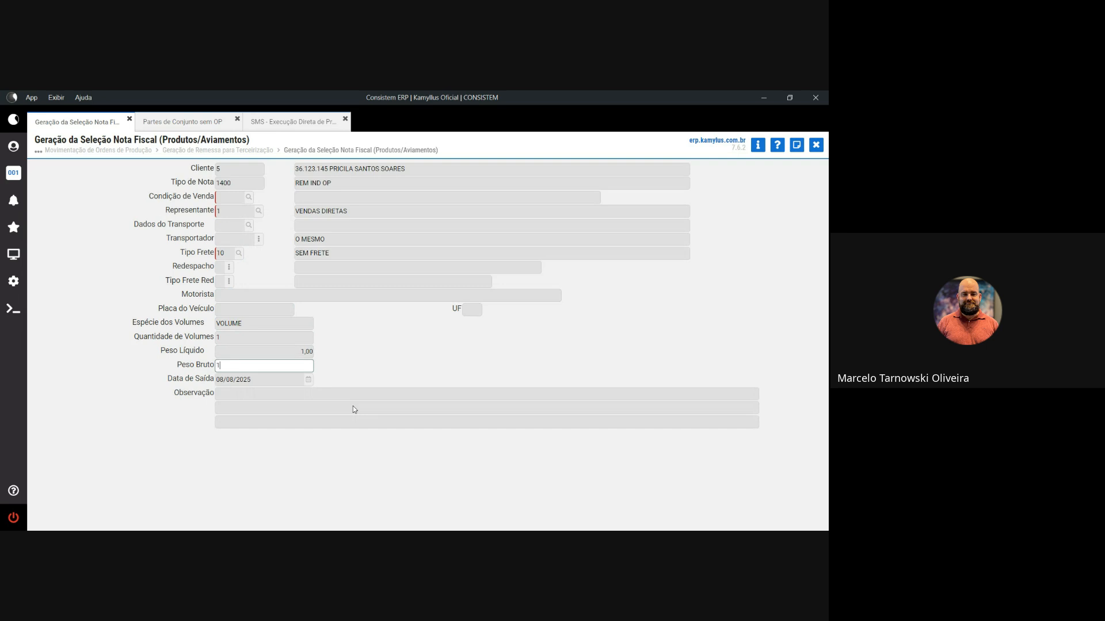
key("Tab")
key("Tab")
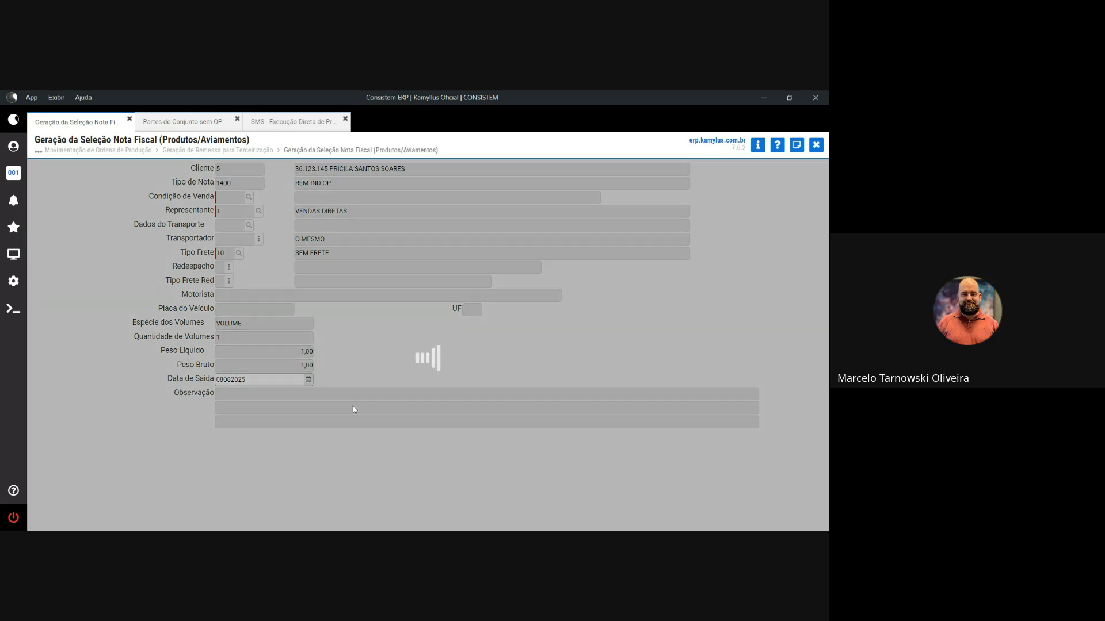
key("Return")
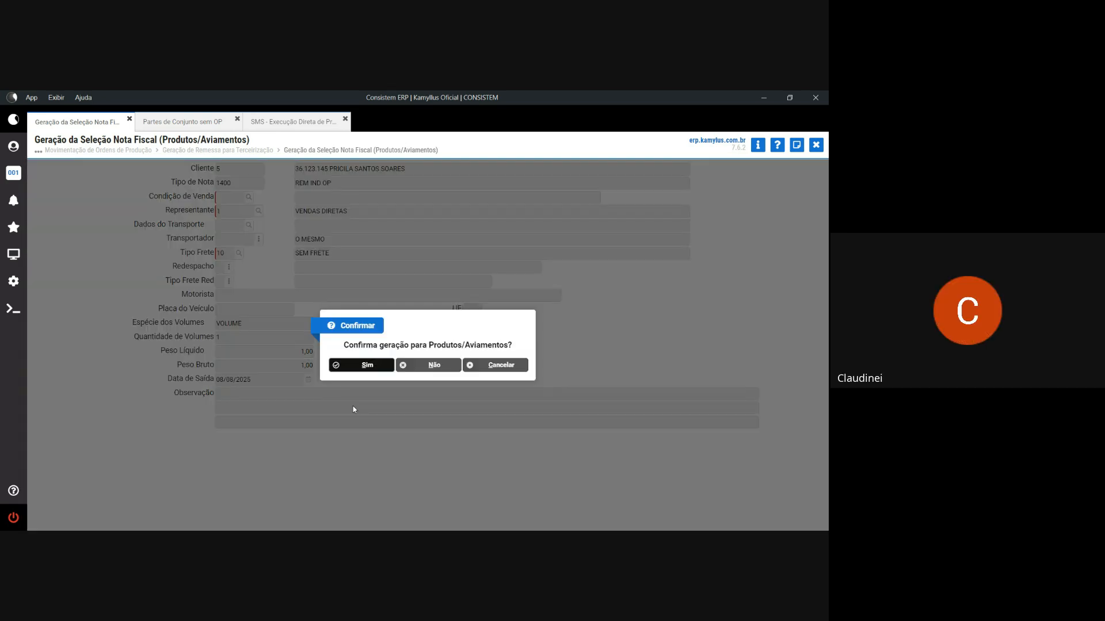
key("Return")
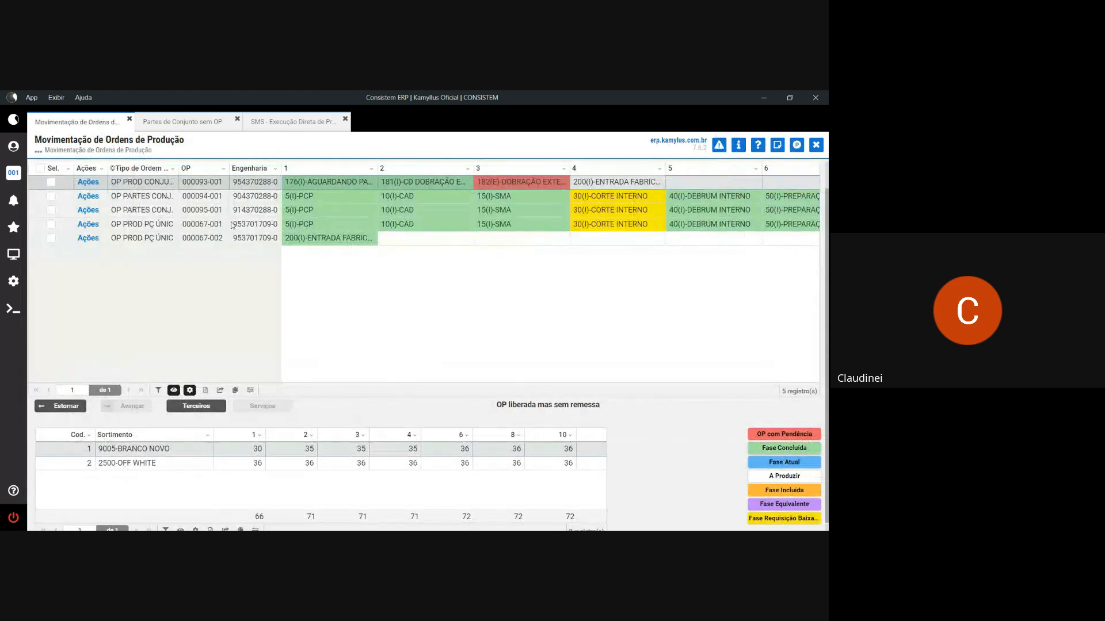
- Open FT080 Impressão de Pré-Faturamento and print all pending pre-invoices plus the DANFE
left_click(13, 254)
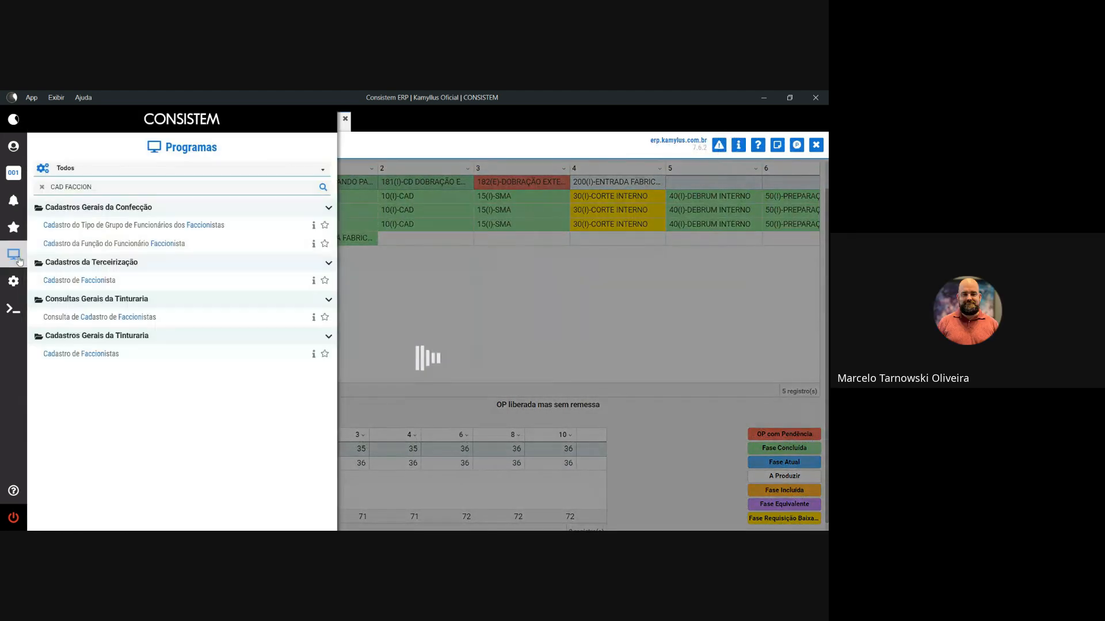
left_click_drag(95, 188, 38, 193)
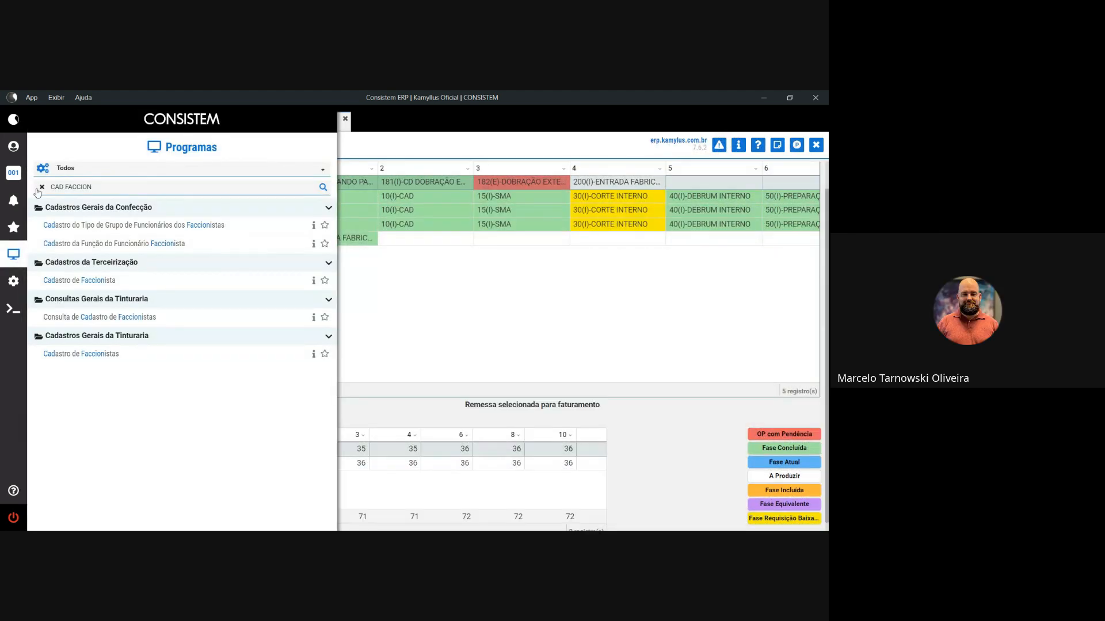
left_click(40, 188)
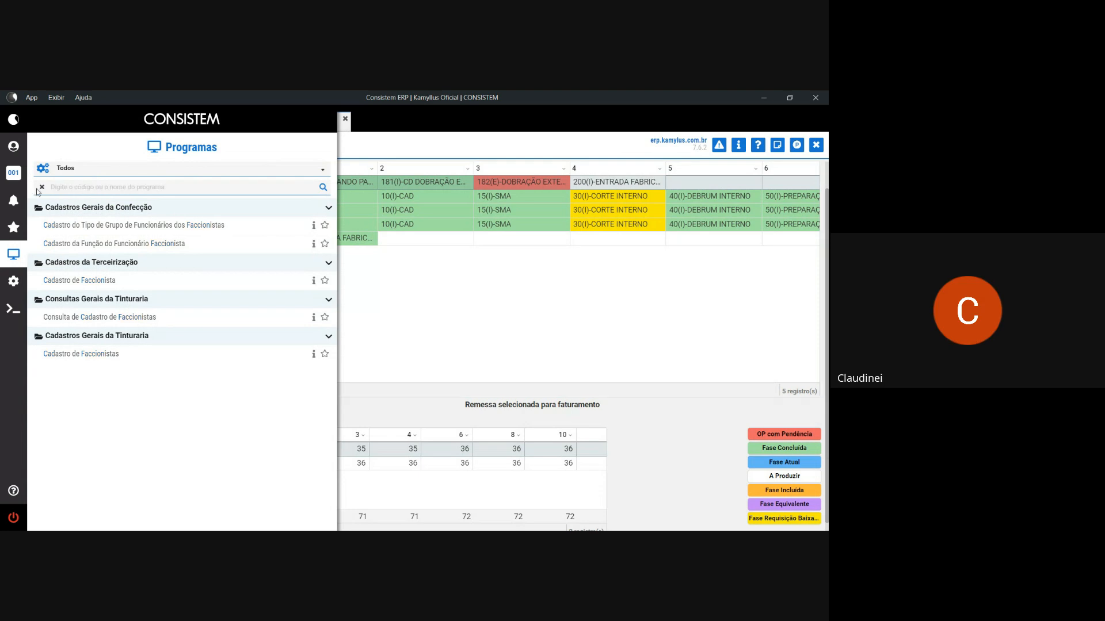
type("FT010")
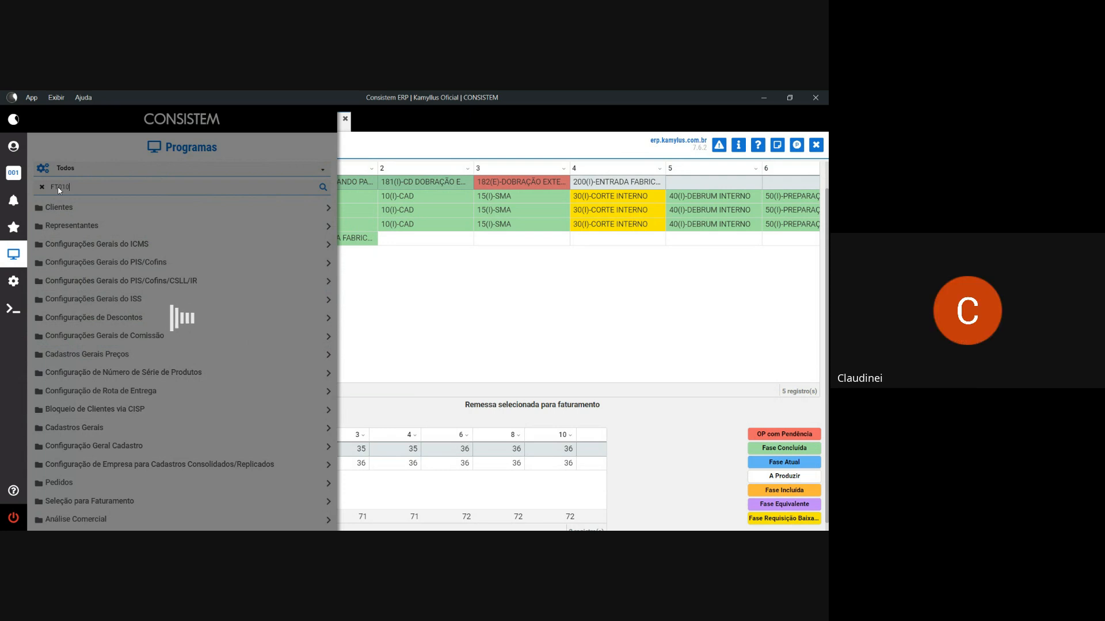
key("BackSpace")
key("BackSpace")
type("80")
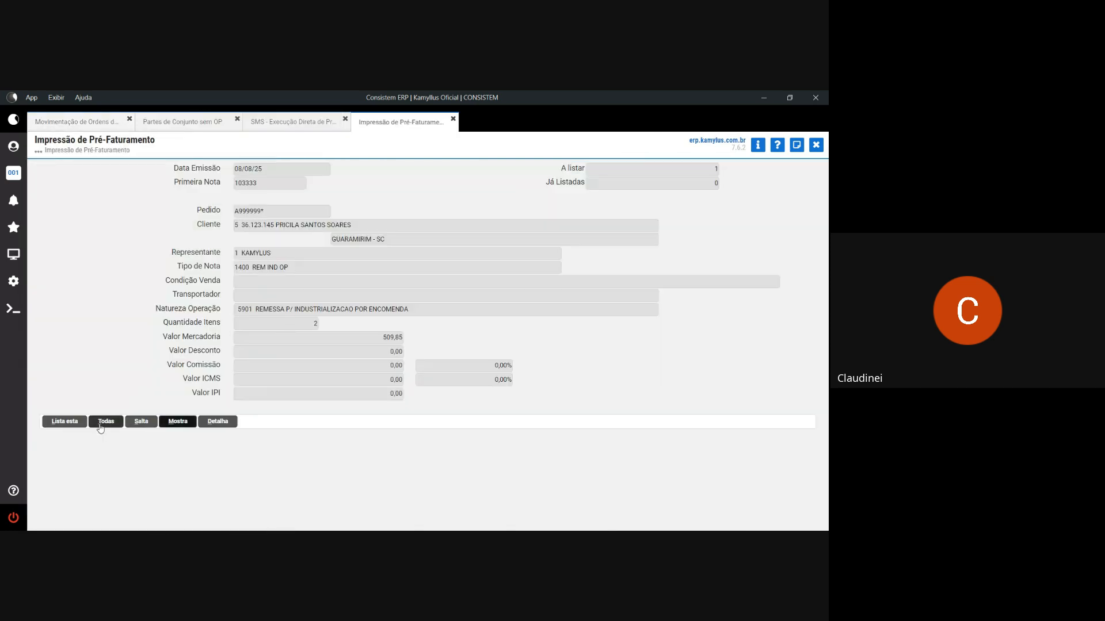
left_click(100, 424)
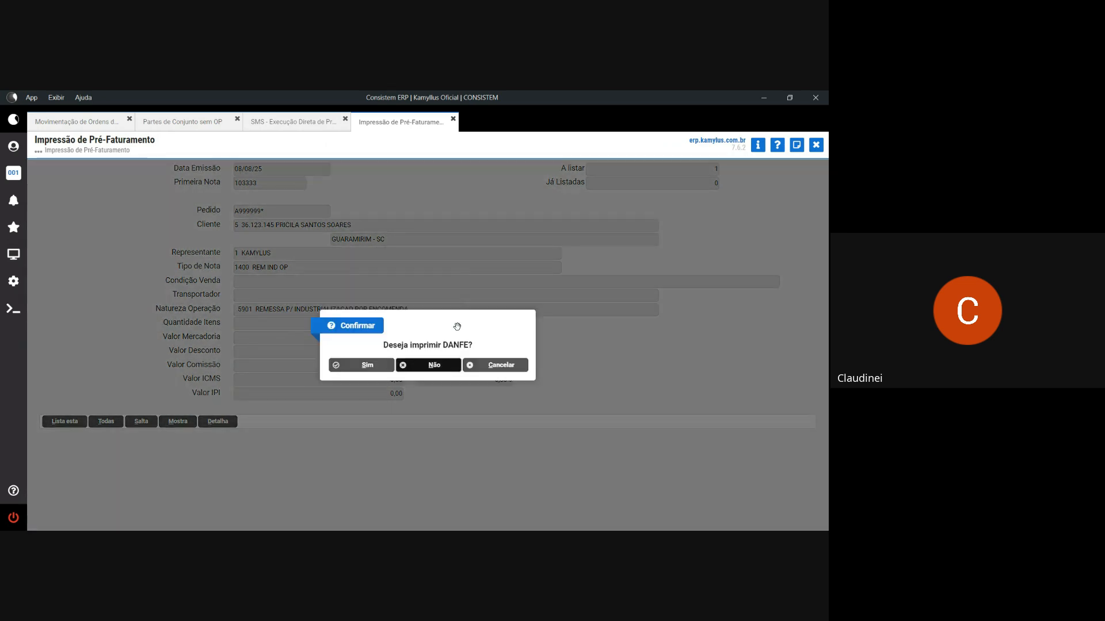
left_click(379, 367)
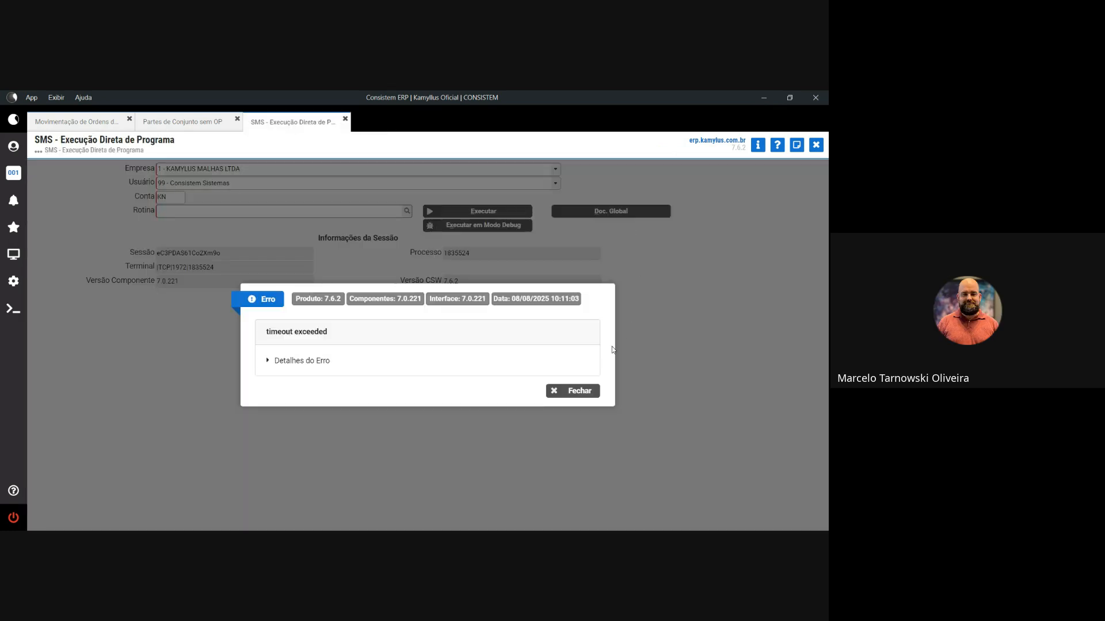
- Dismiss the timeout error and run CCFT010 to generate and issue fiscal note 103333
left_click(582, 395)
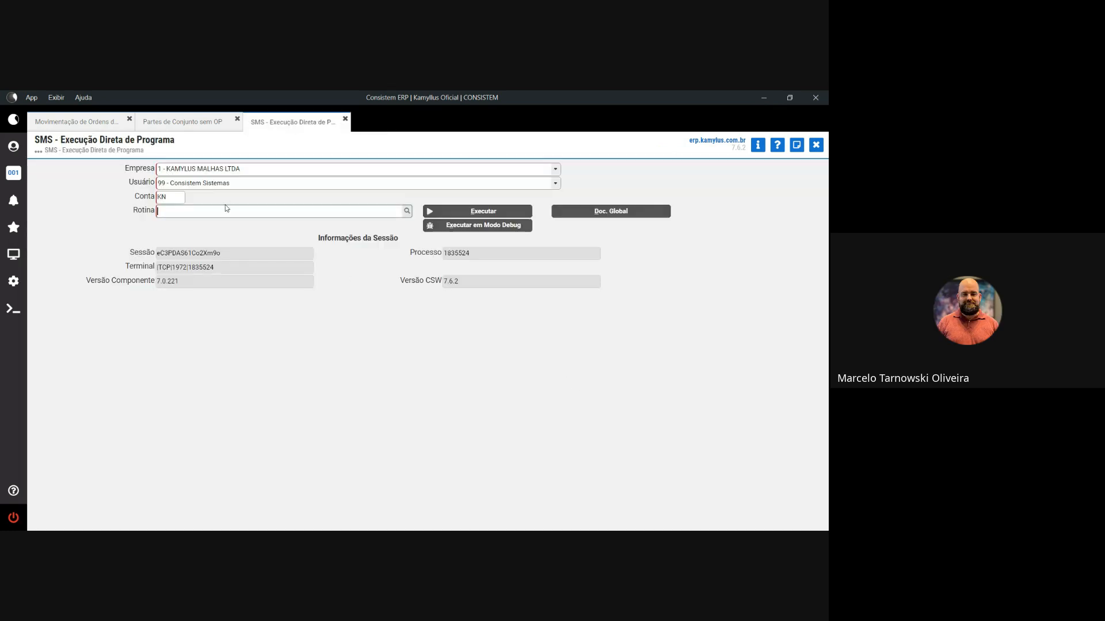
type("CO")
key("Return")
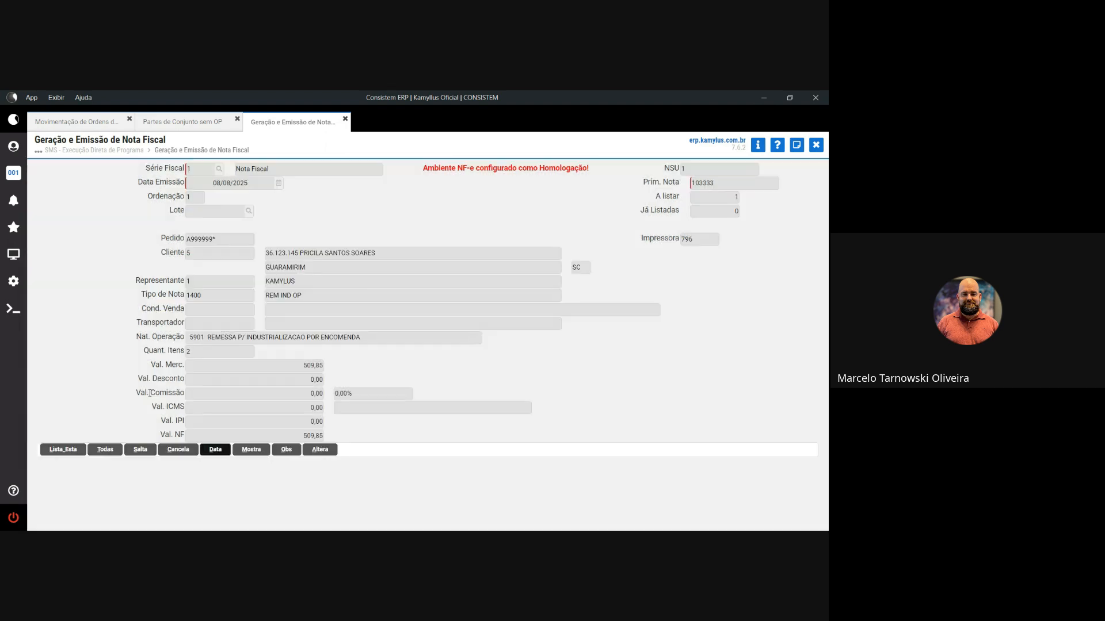
key("l")
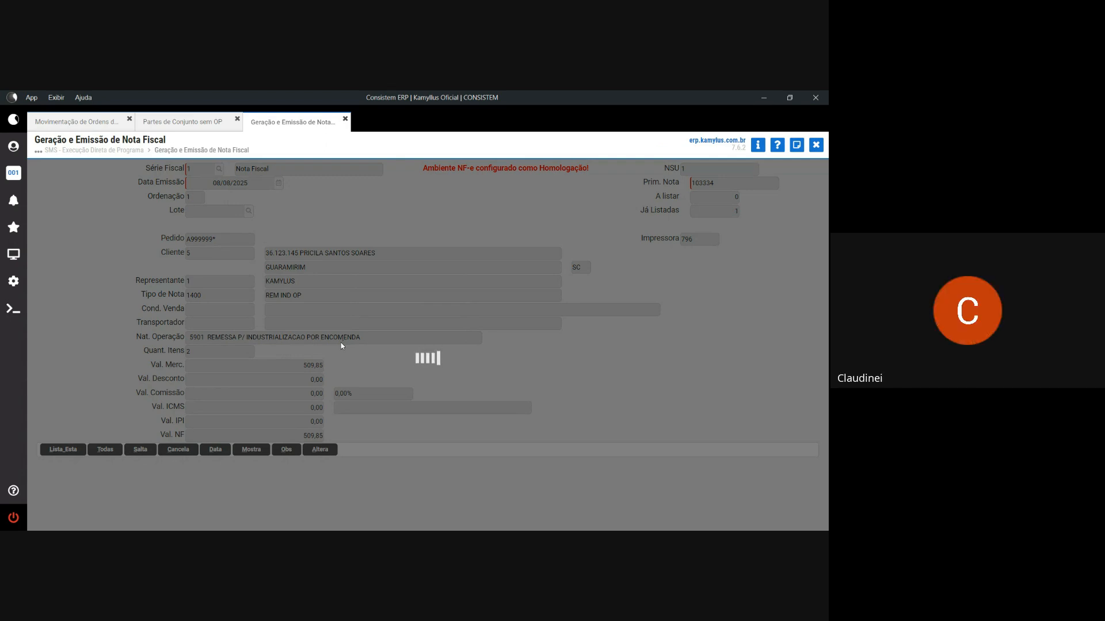
- In monitor CCFTN610, transmit NF-e 103333 from lote 70, then close the monitor
type("C")
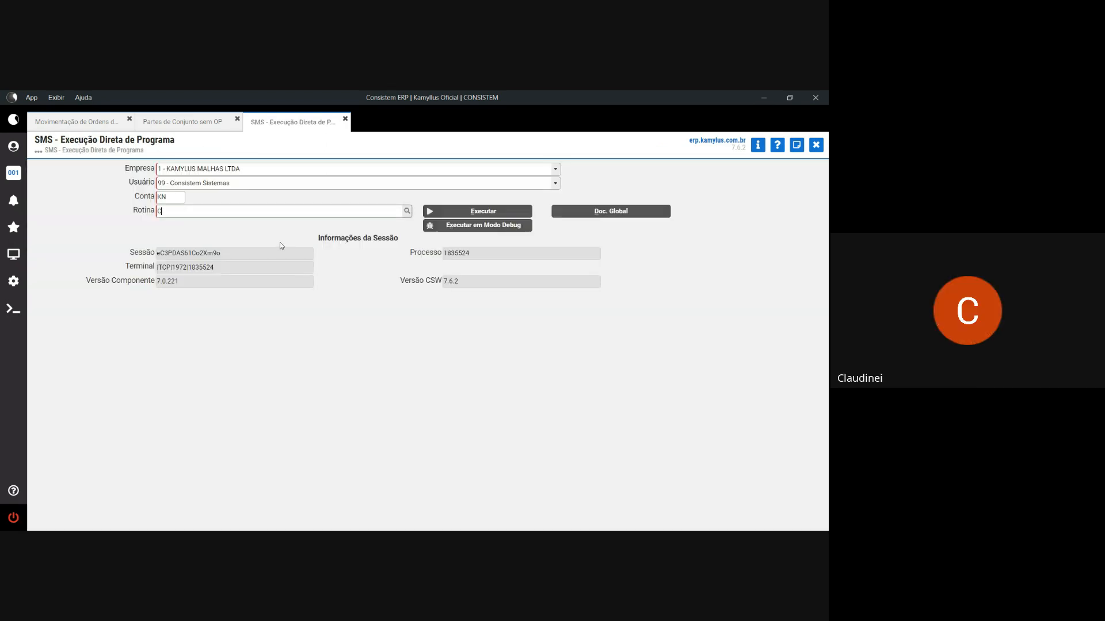
type("CFTN610")
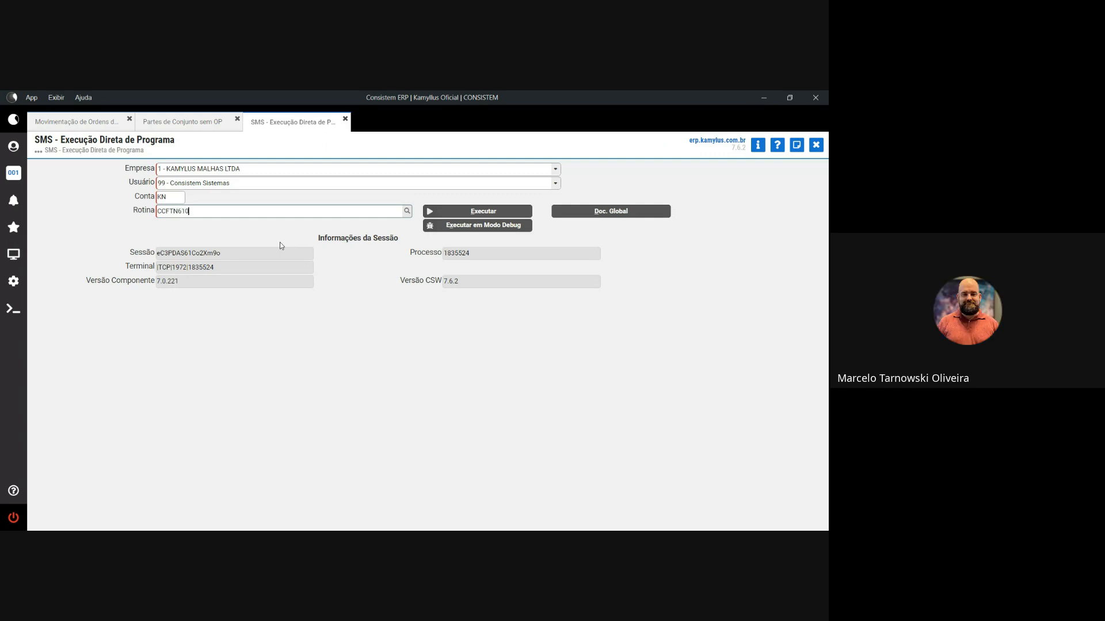
key("Return")
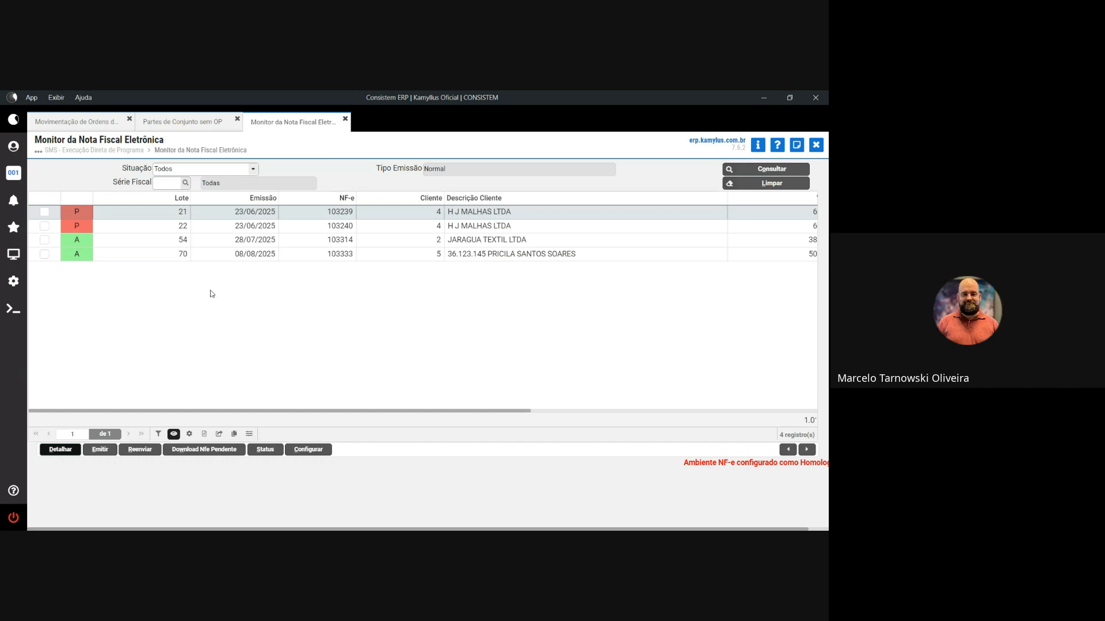
left_click(44, 255)
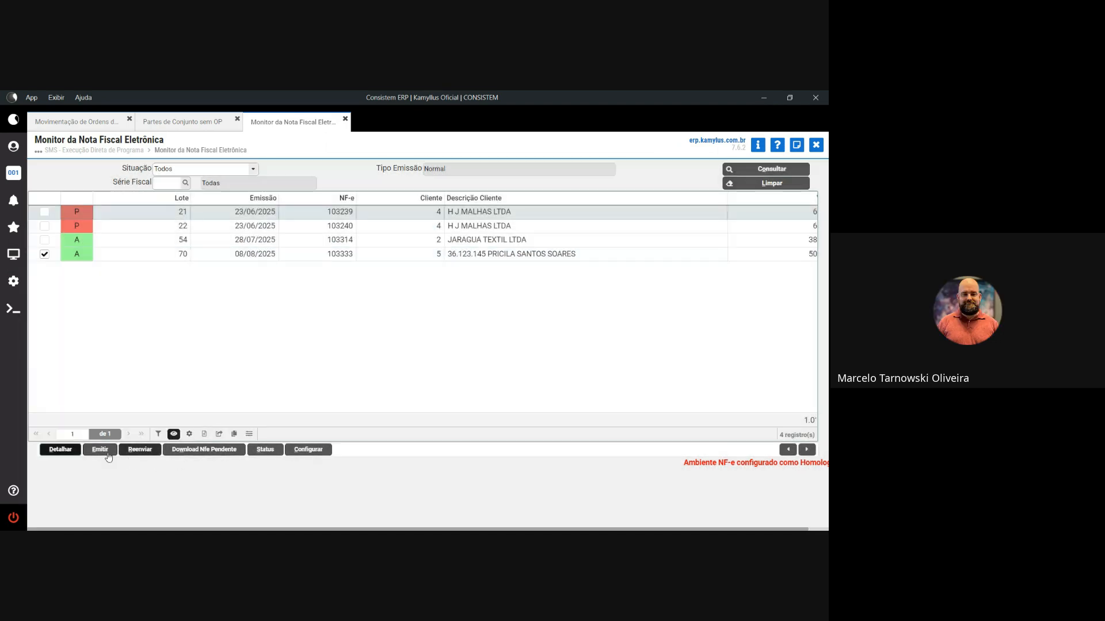
left_click(107, 455)
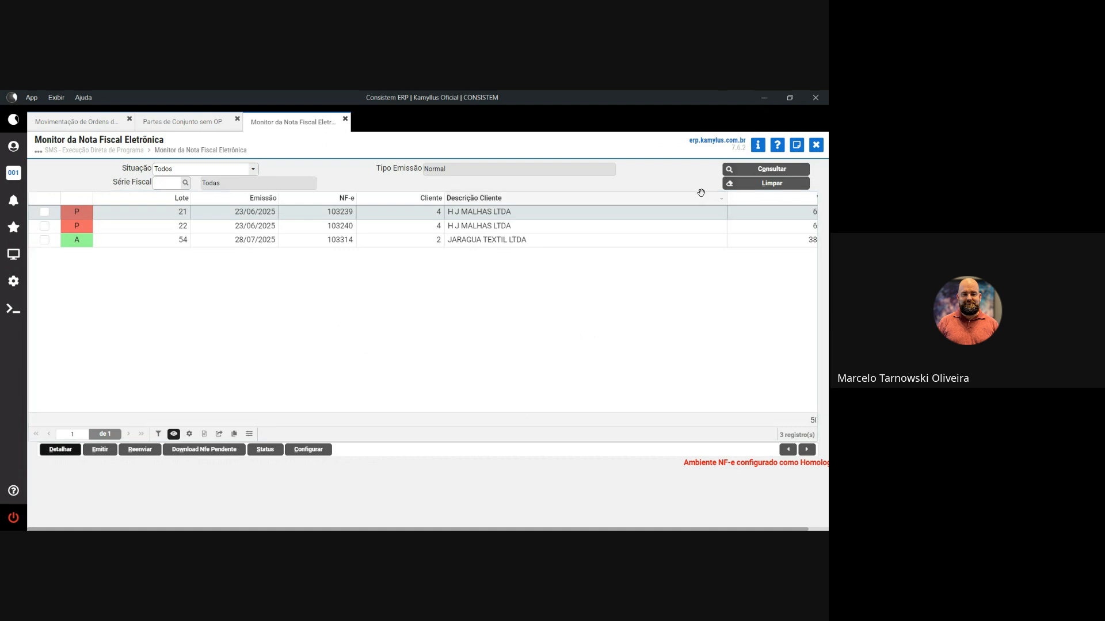
left_click(815, 145)
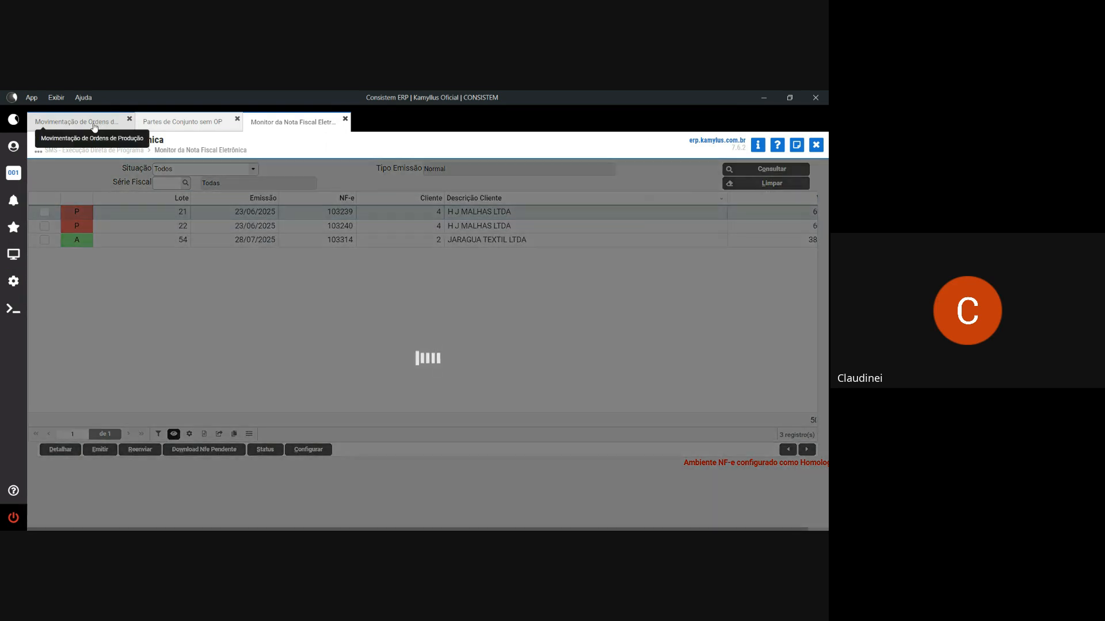
- Tick order 000093-001 and try advancing its phase, which is refused for operator 99 on phase 182
left_click(95, 126)
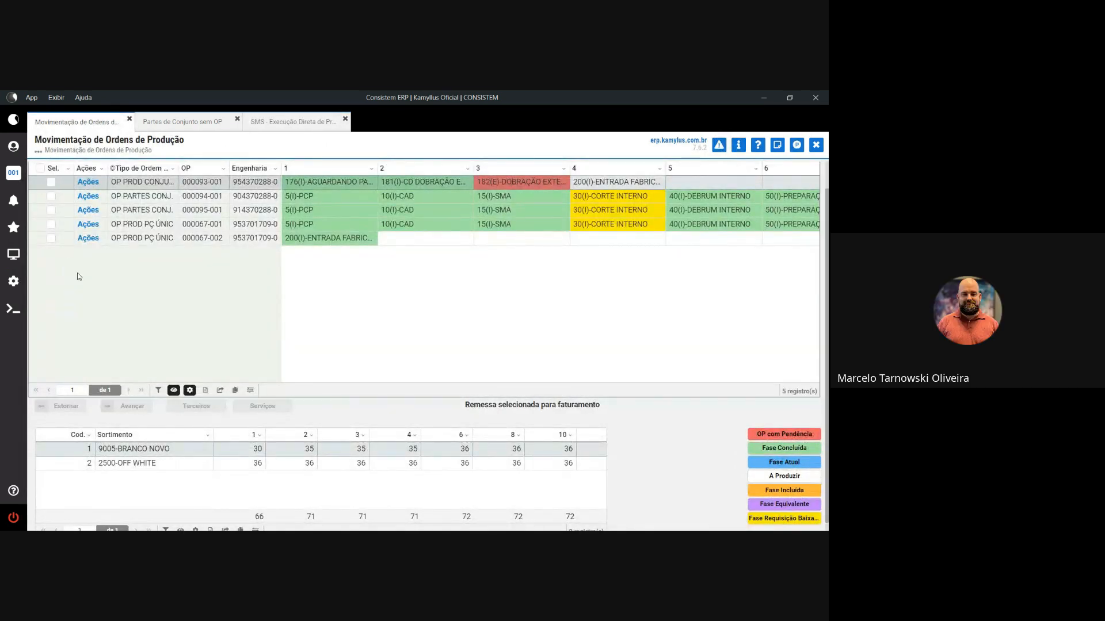
left_click(143, 407)
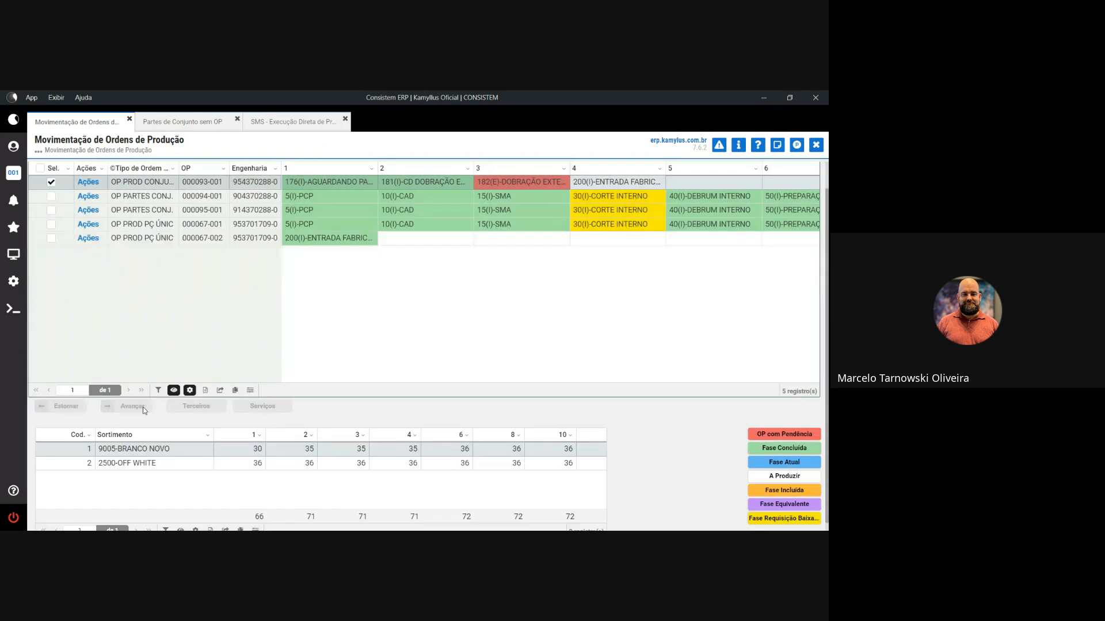
left_click(143, 406)
left_click(359, 363)
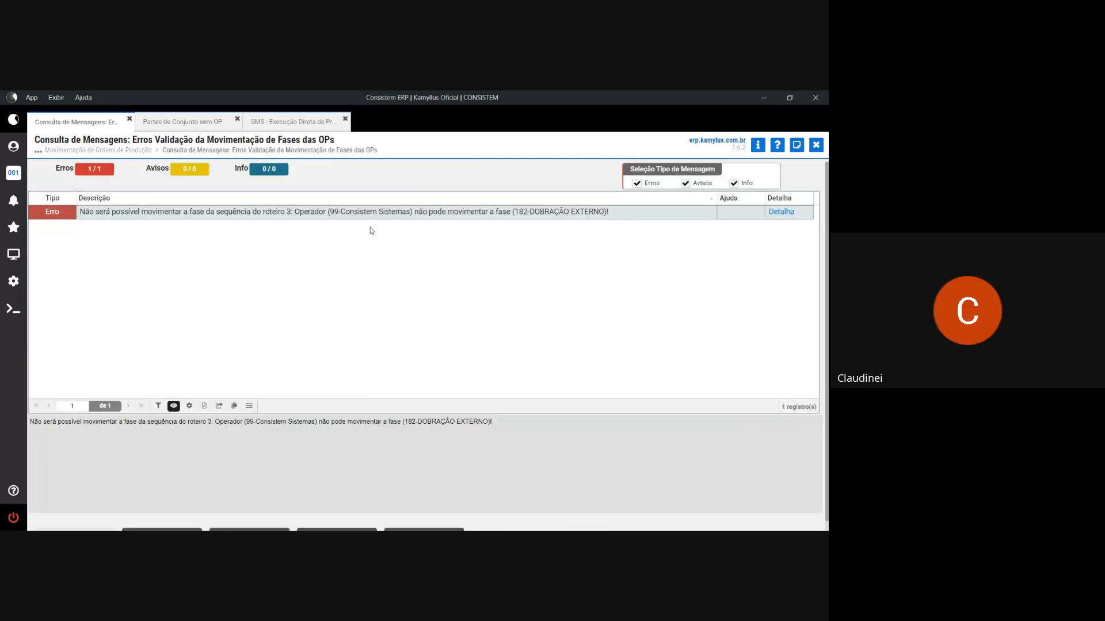
- Open the production phase register via 'CAD FASE' and load phase 182
left_click(13, 254)
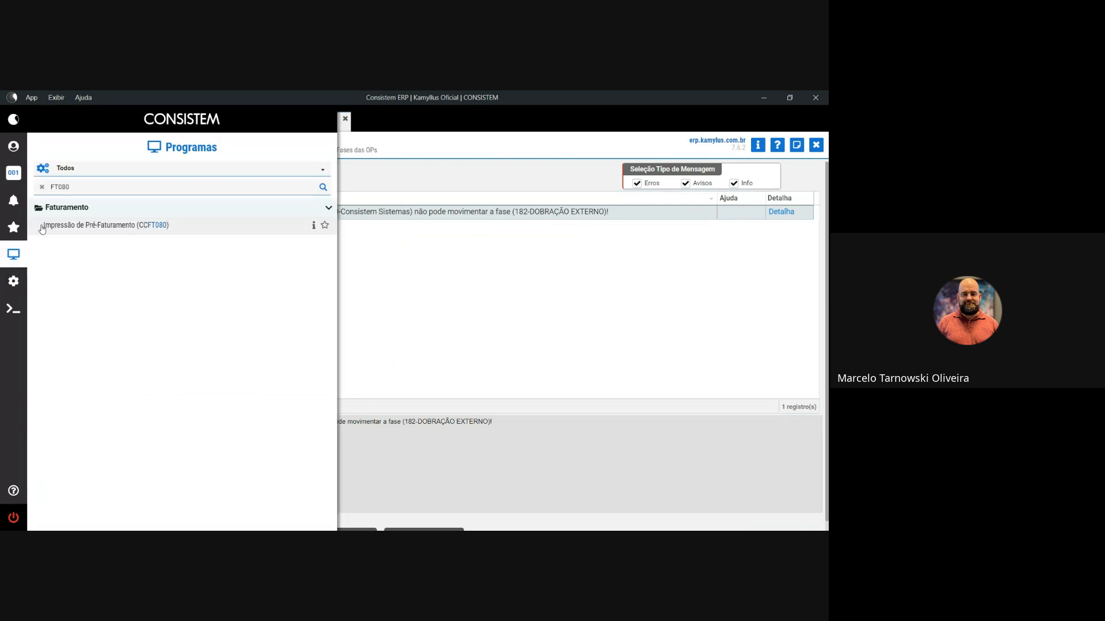
left_click(42, 187)
type("CAD FAS")
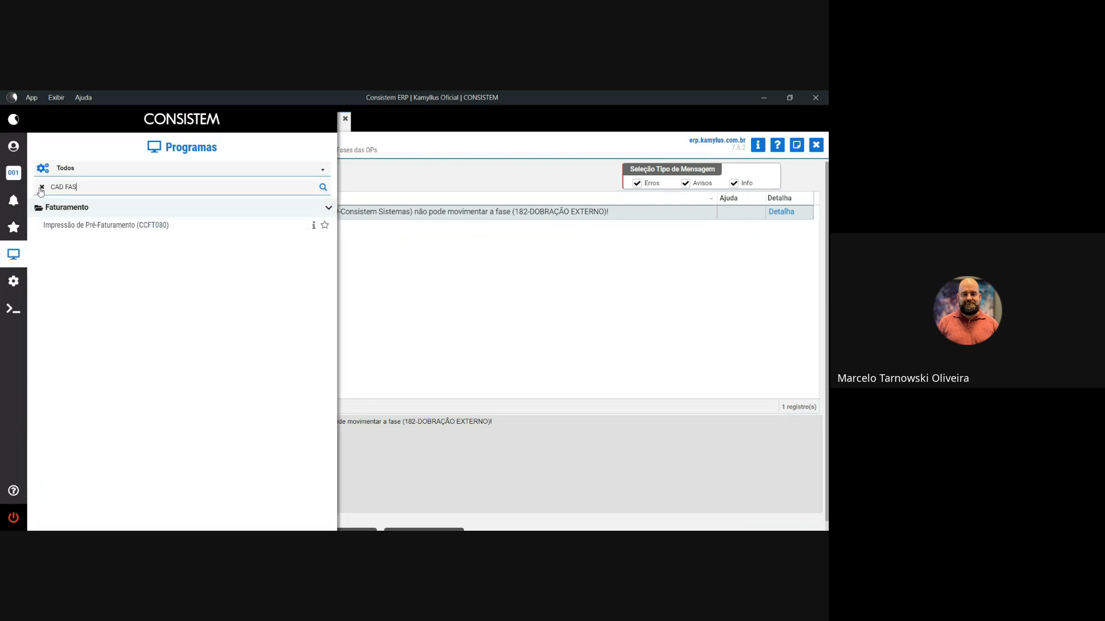
type("E")
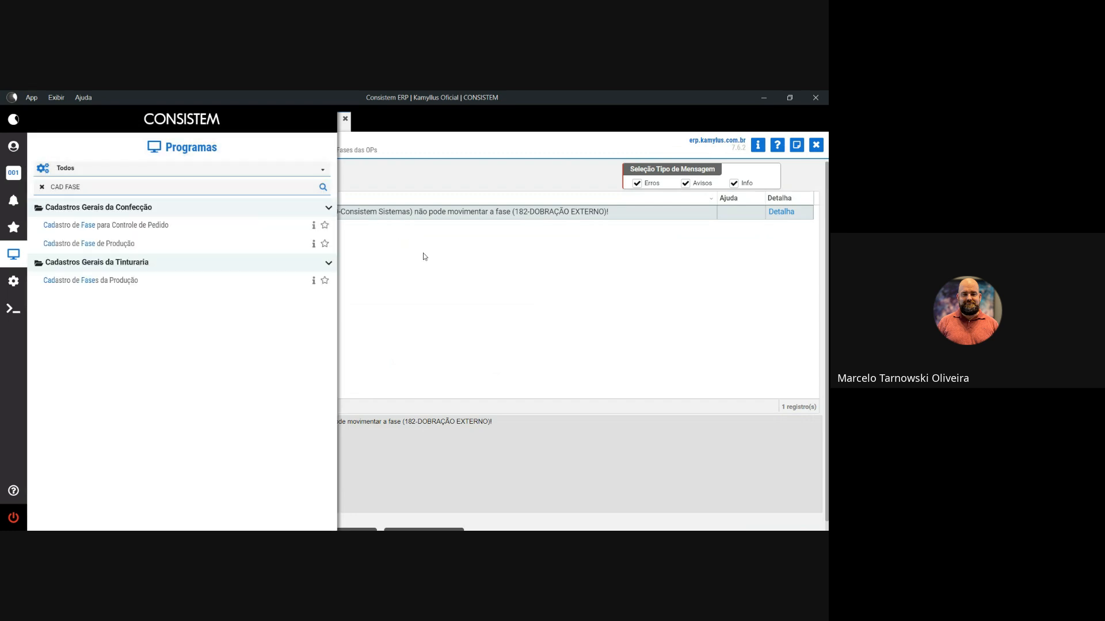
left_click(267, 244)
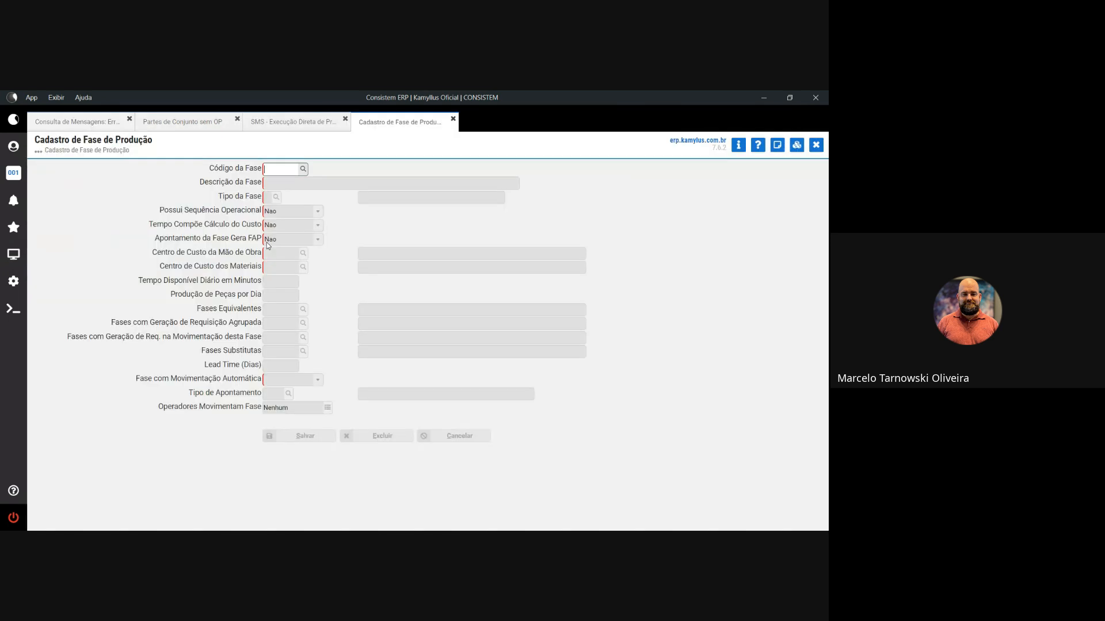
type("182")
key("Tab")
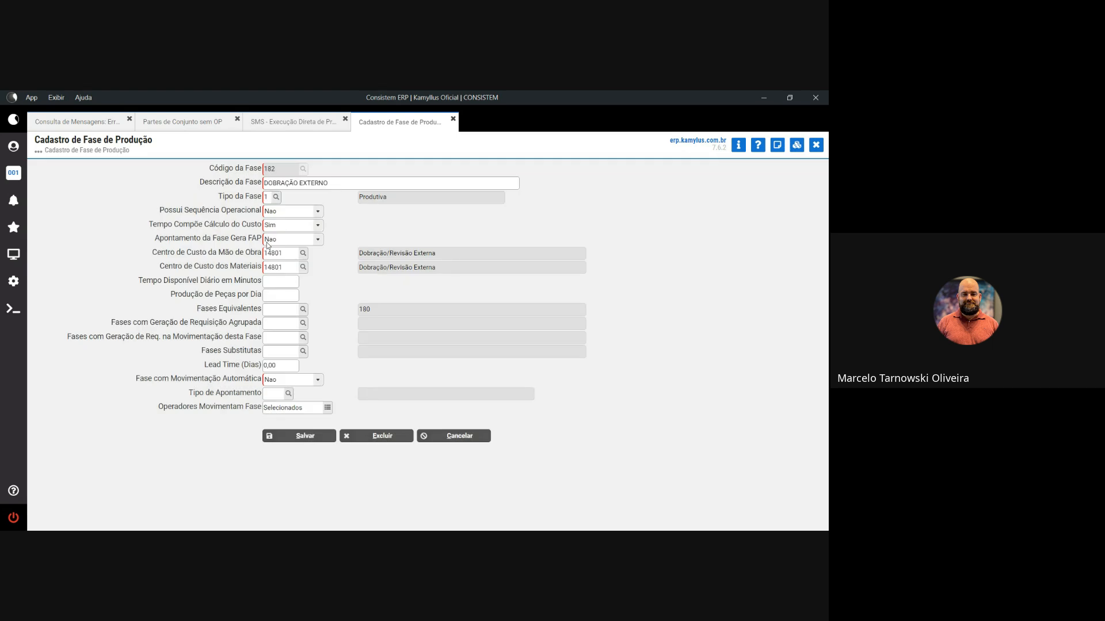
key("Tab")
key("Tab")
key("Tab")
key("Tab")
key("Tab")
key("Tab")
key("Tab")
key("Tab")
key("Tab")
key("Tab")
key("Tab")
key("Tab")
key("Tab")
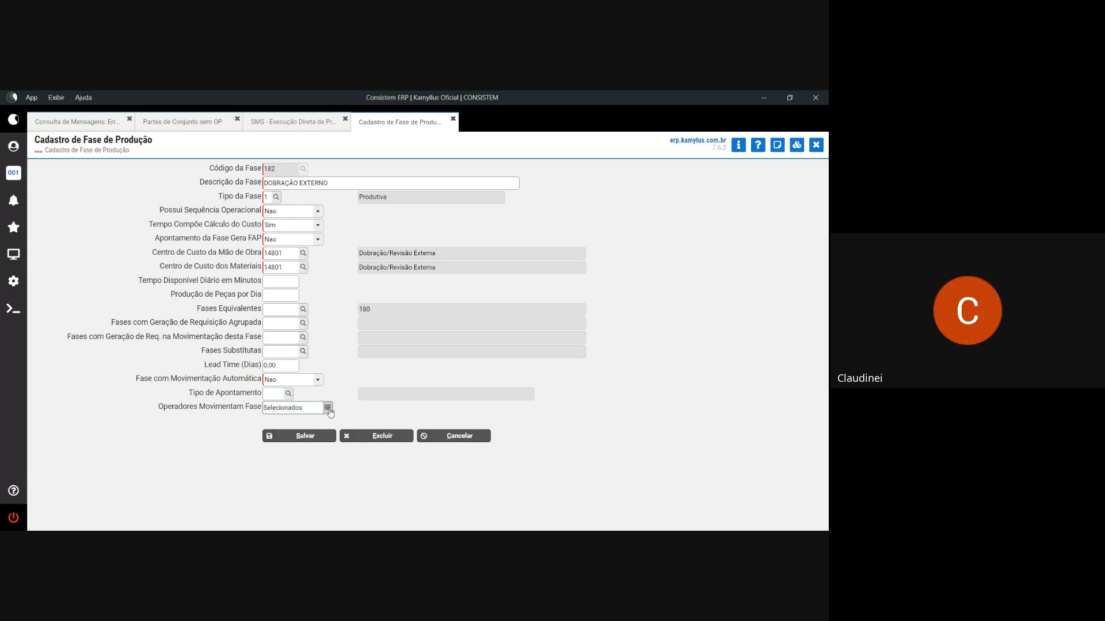
- Add operator 99 - Consistem Sistemas to the operators allowed to move the phase, and save
left_click(326, 409)
left_click(267, 256)
type("CONSIS")
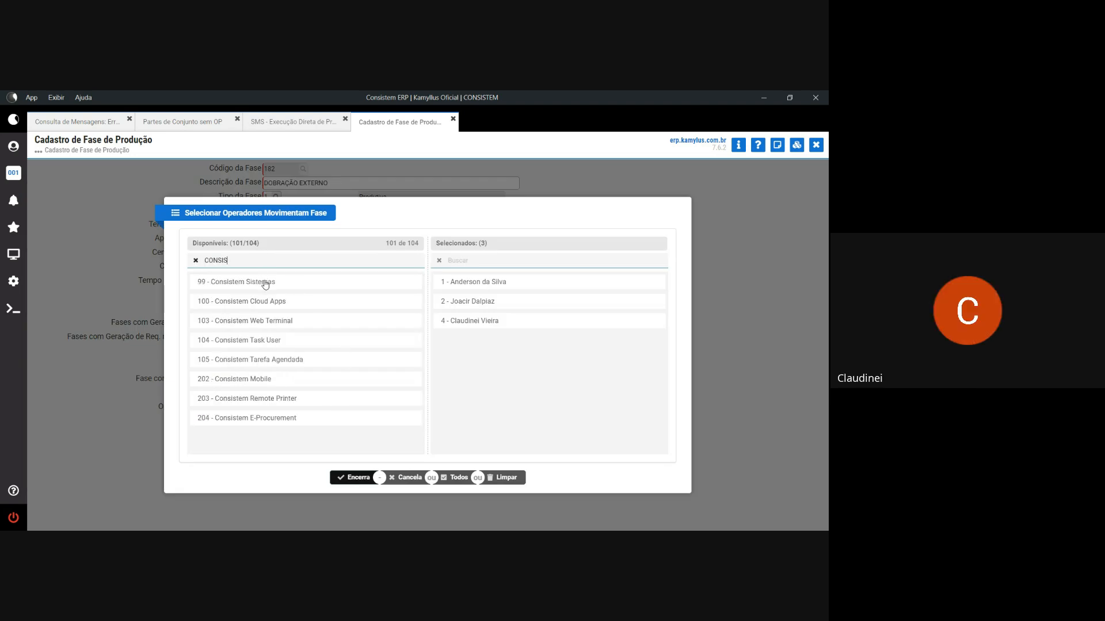
left_click(265, 282)
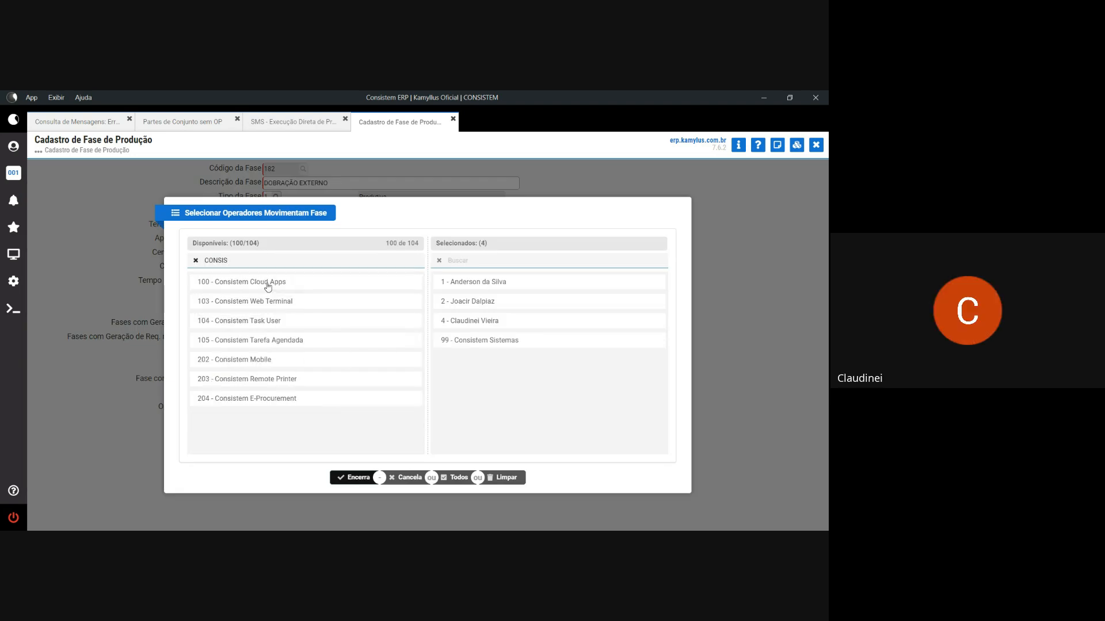
left_click(357, 476)
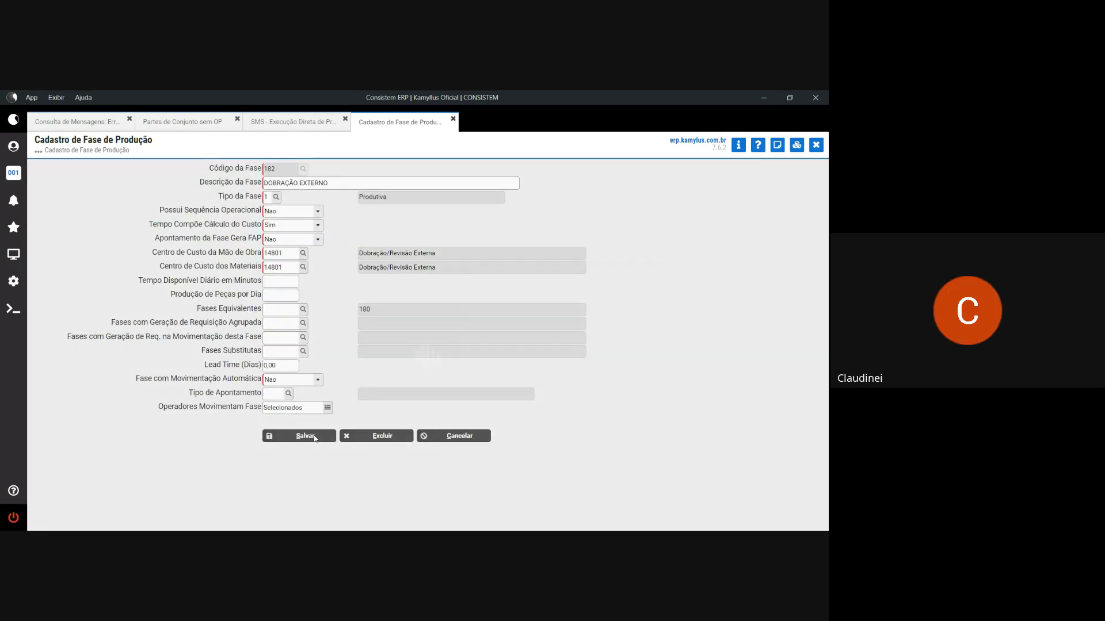
left_click(315, 437)
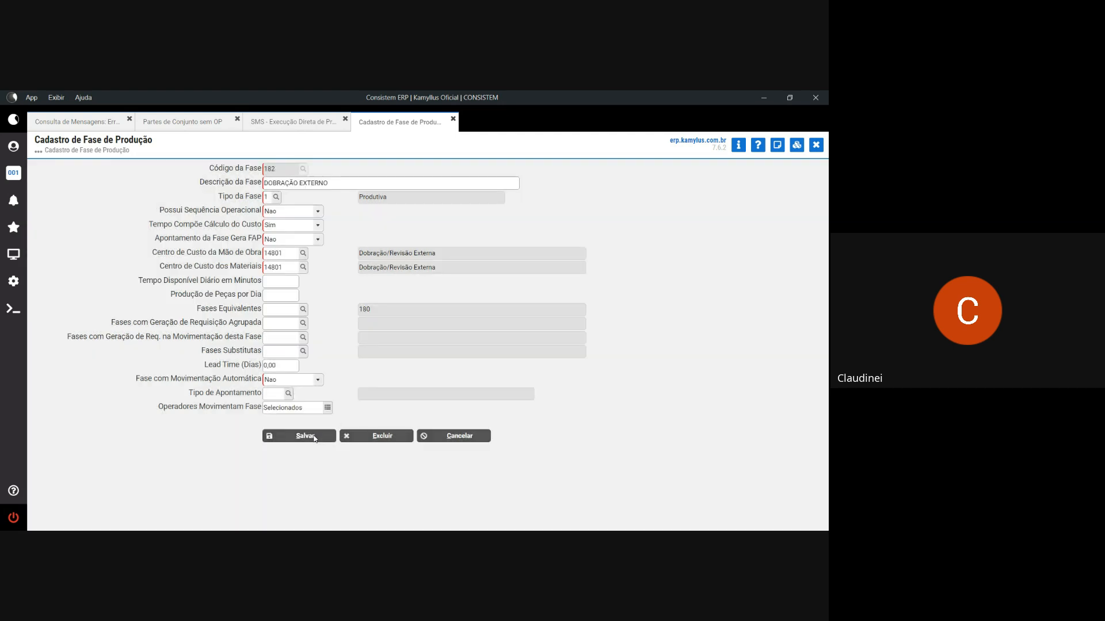
left_click(821, 148)
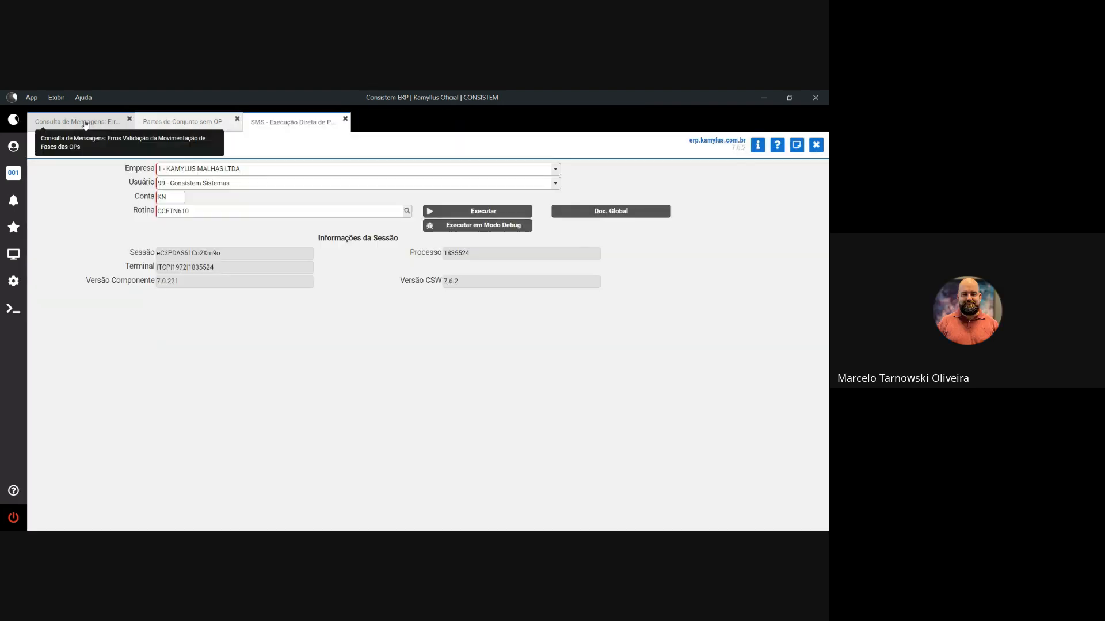
- Clear the error messages, re-select order 000093-001 and retry advancing its phase
left_click(85, 125)
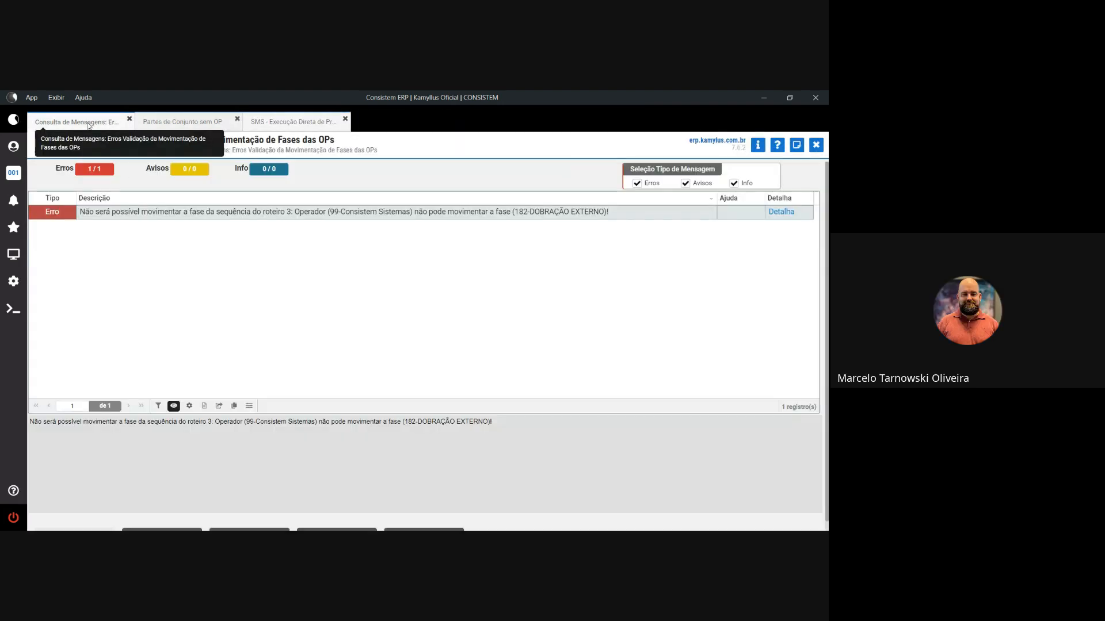
key("Escape")
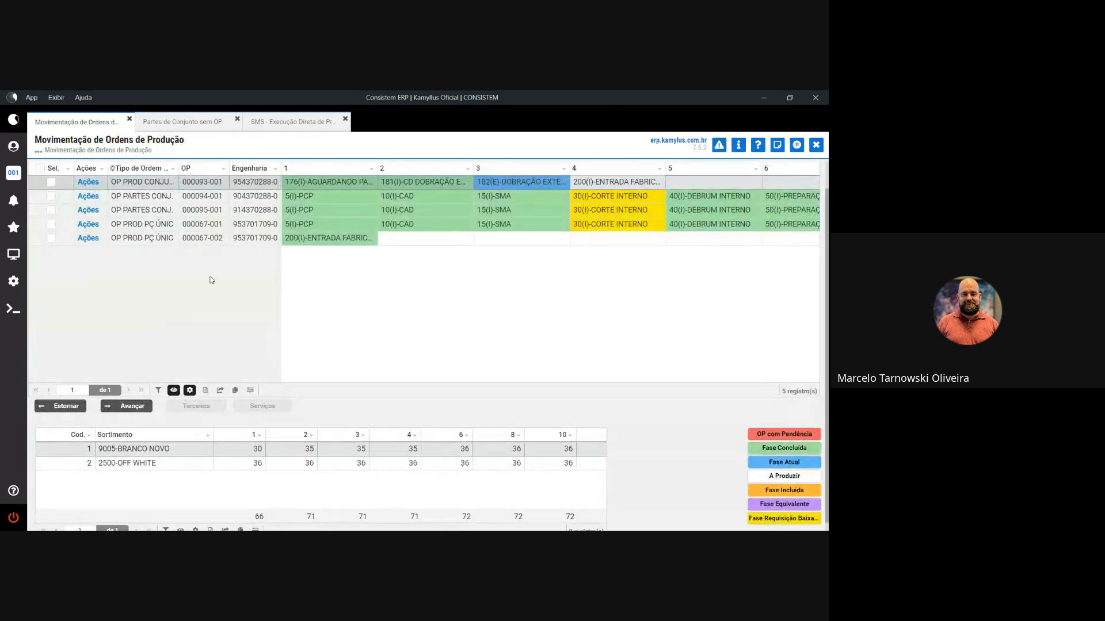
left_click(51, 183)
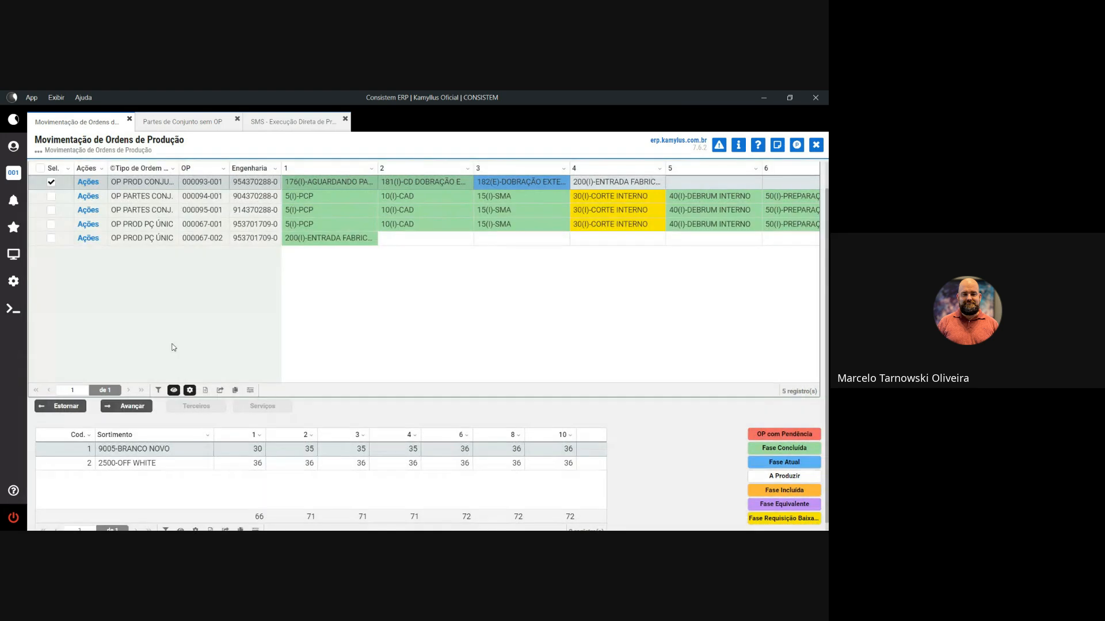
left_click(129, 406)
left_click(368, 366)
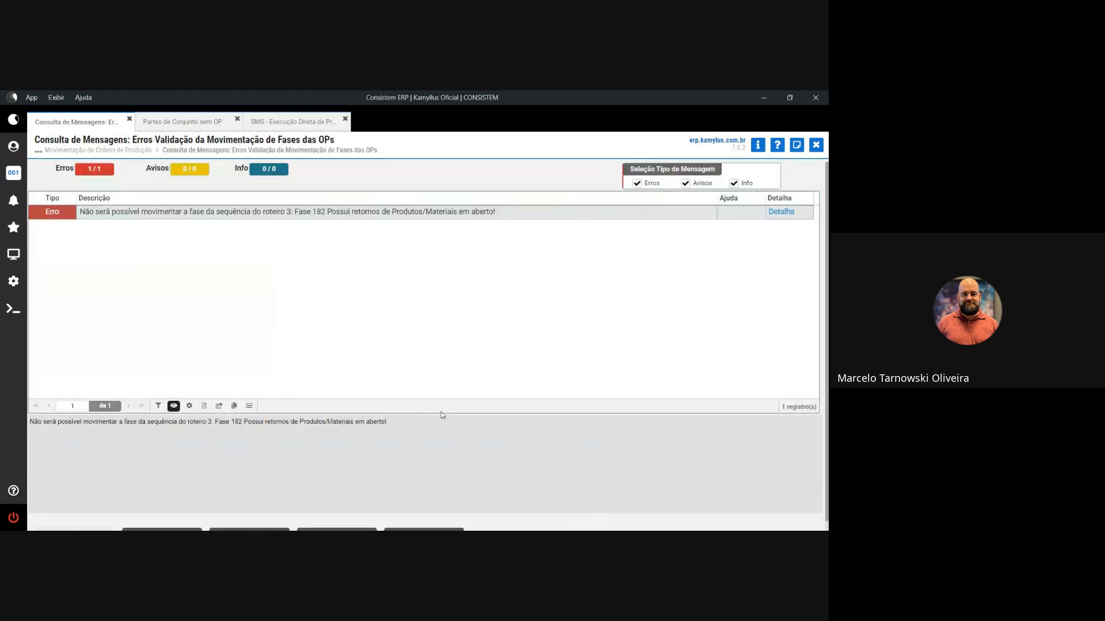
- Note the open-returns refusal for phase 182, close it, and switch to direct program execution
left_click_drag(354, 212, 480, 213)
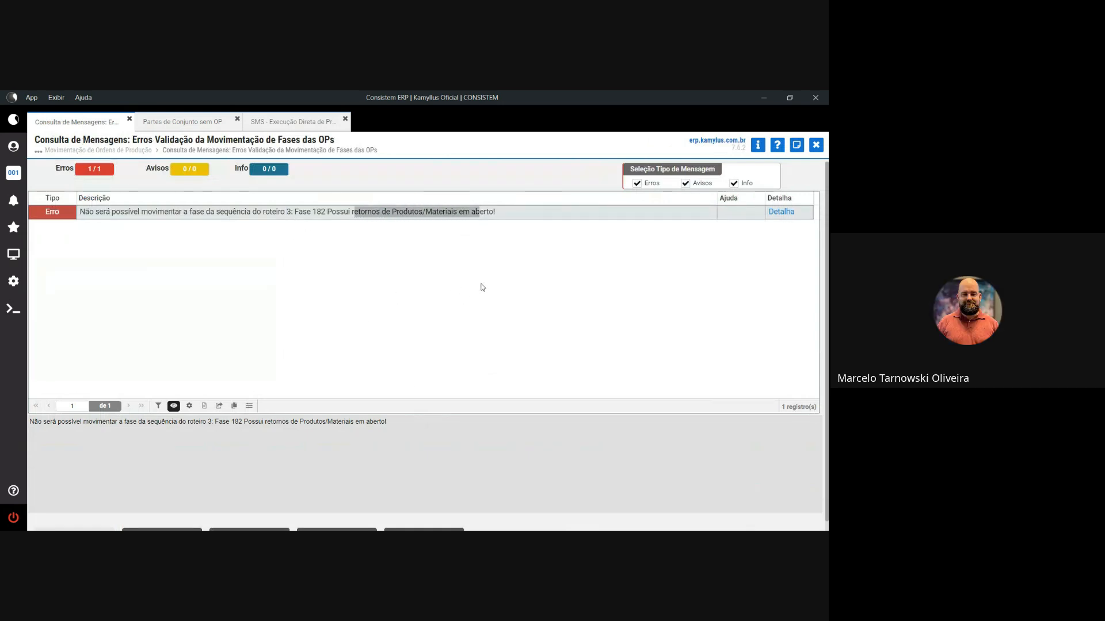
left_click(816, 144)
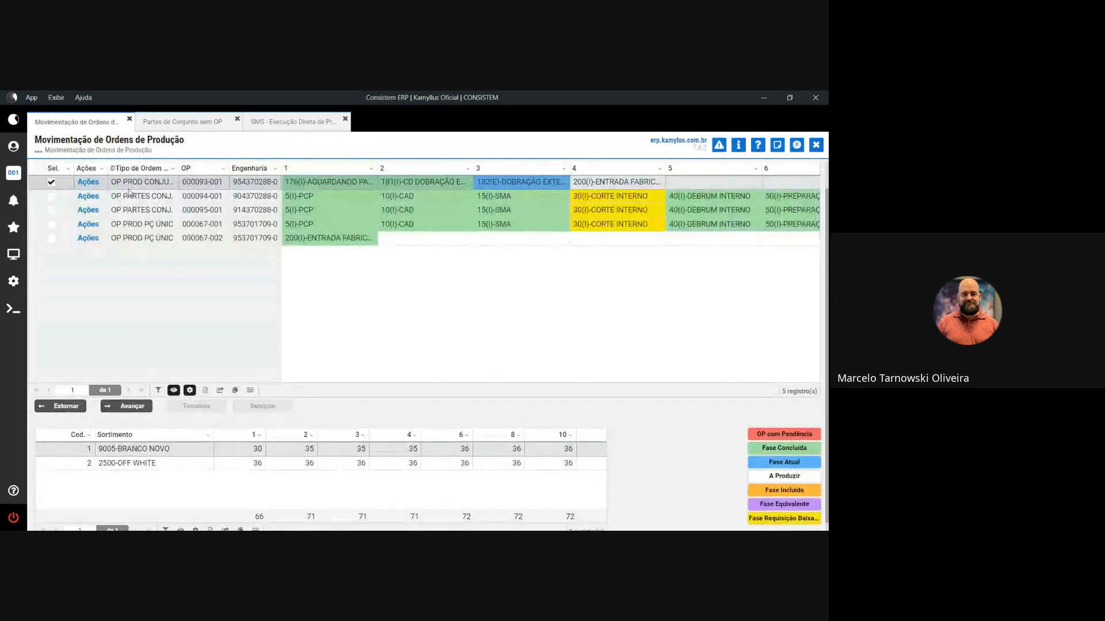
left_click(318, 123)
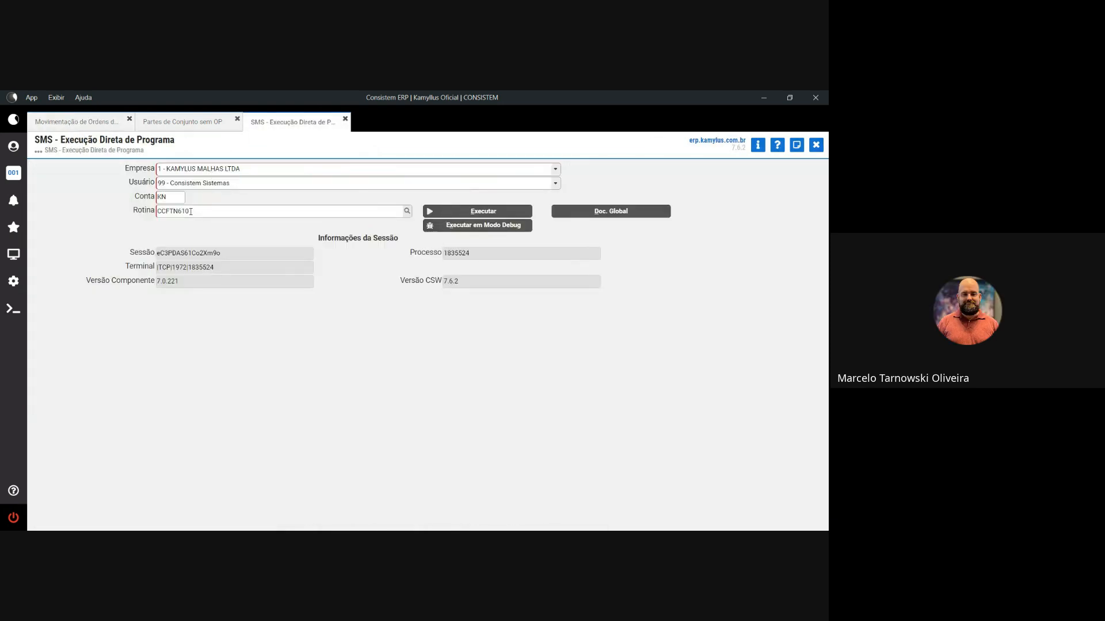
- Run CCESN110 and fill the invoice header: supplier, document 103333, parameter 94, species 8
key("Return")
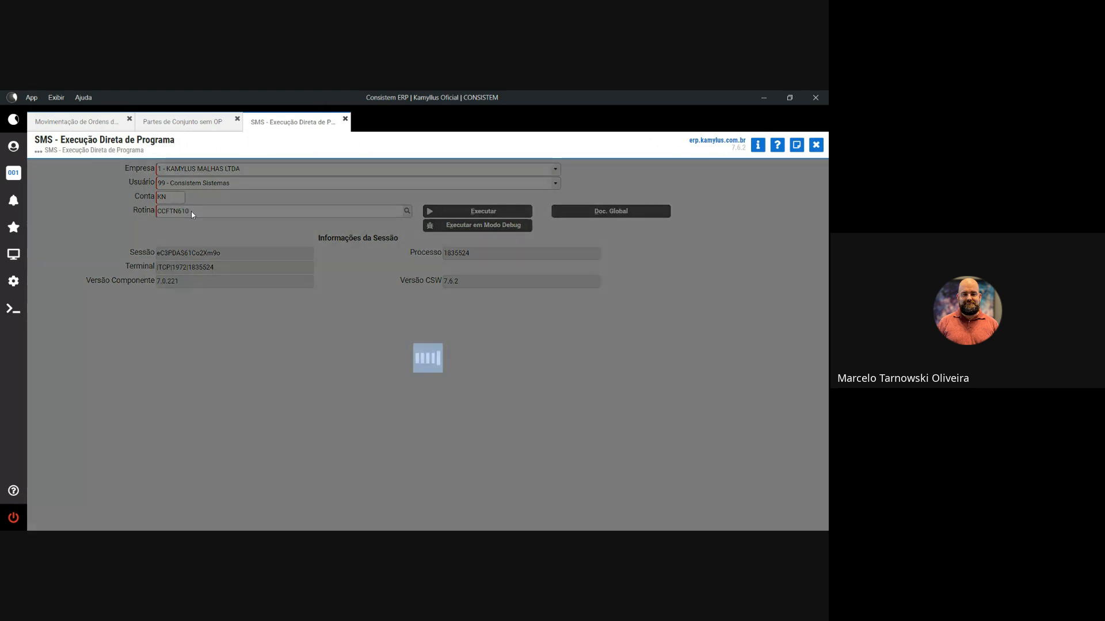
type("CCES")
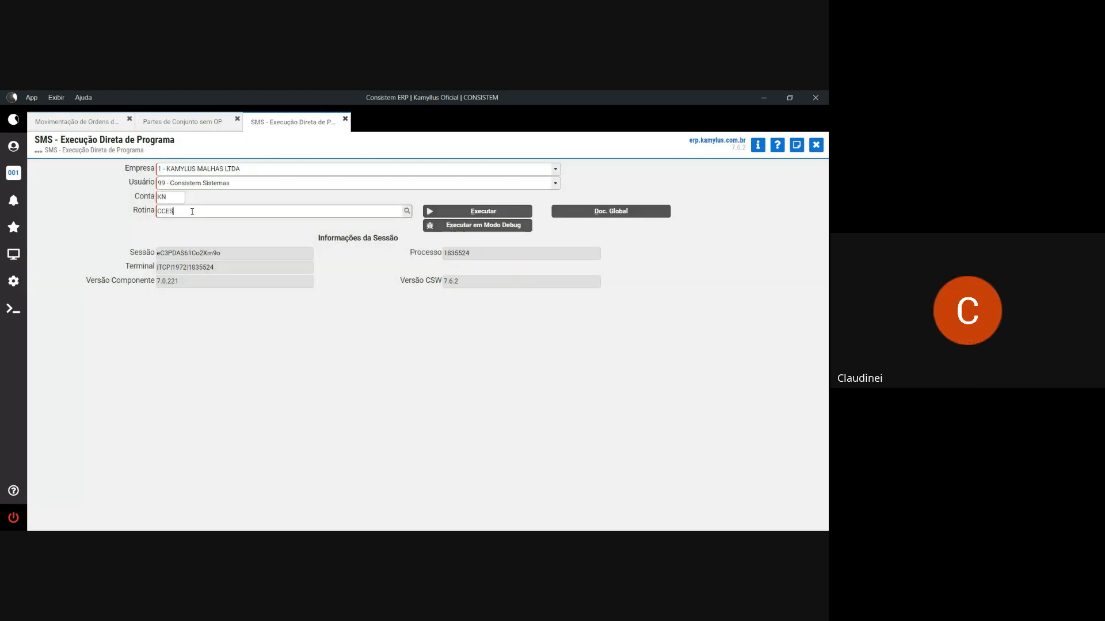
type("N110")
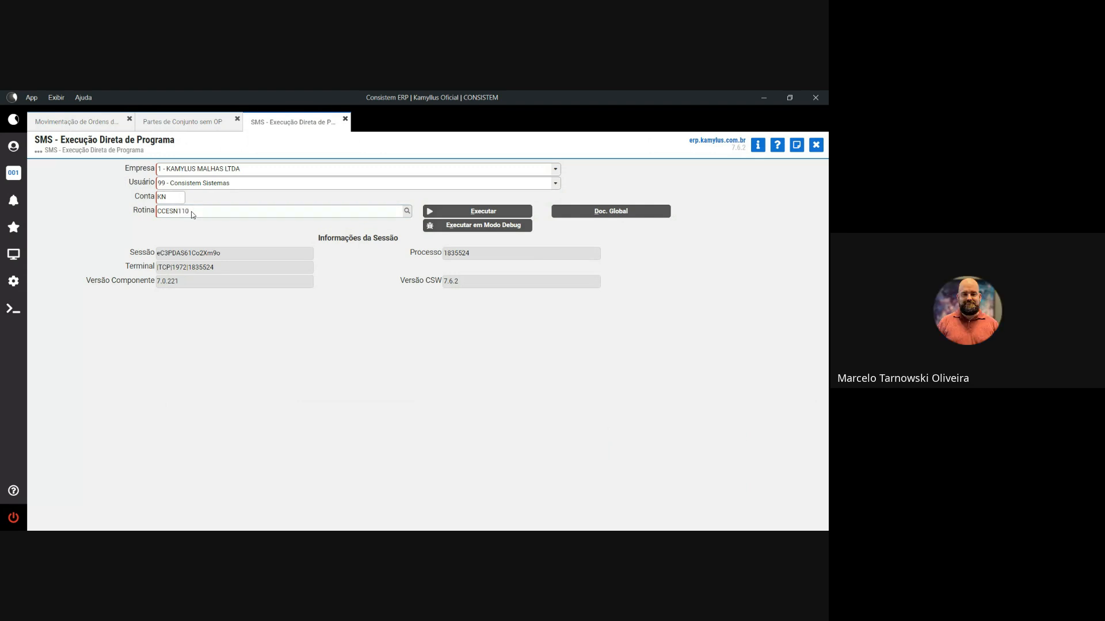
key("Return")
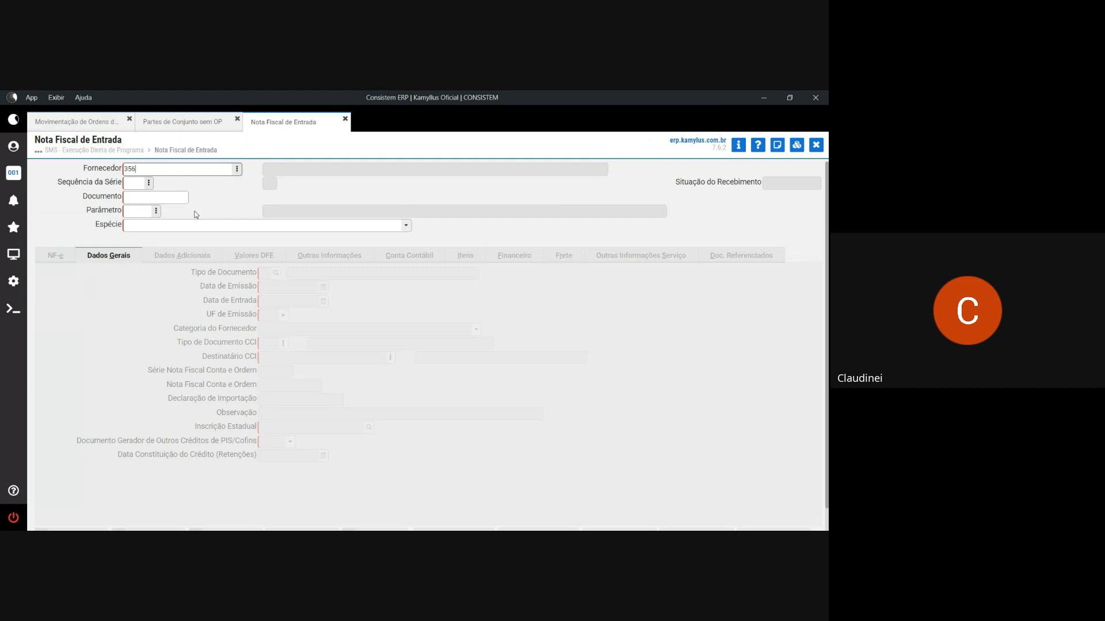
key("Tab")
key("Tab")
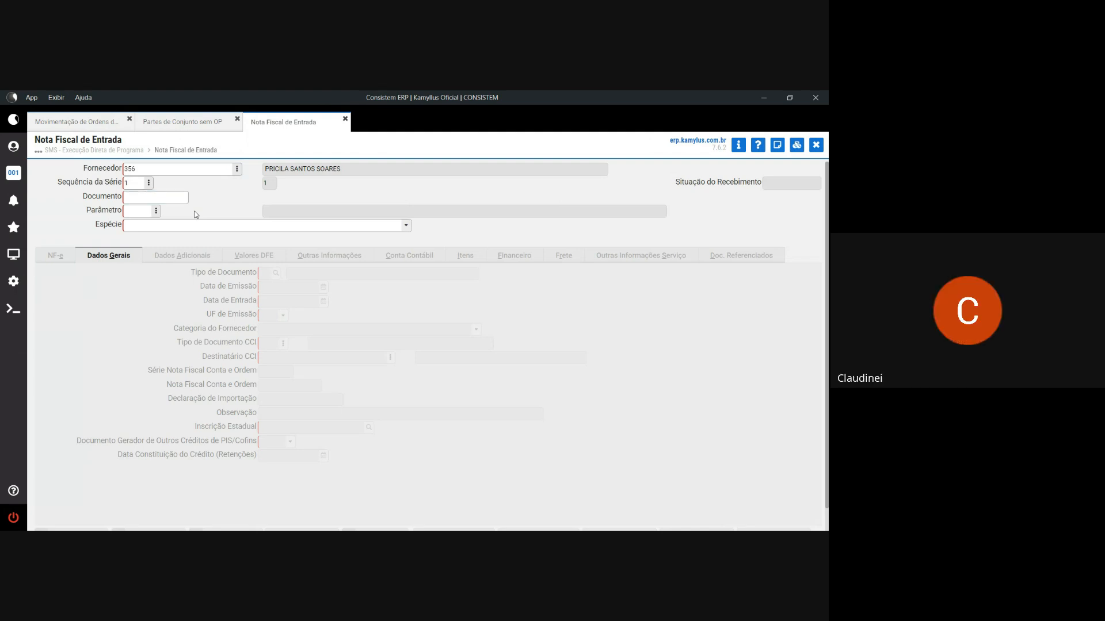
type("103333")
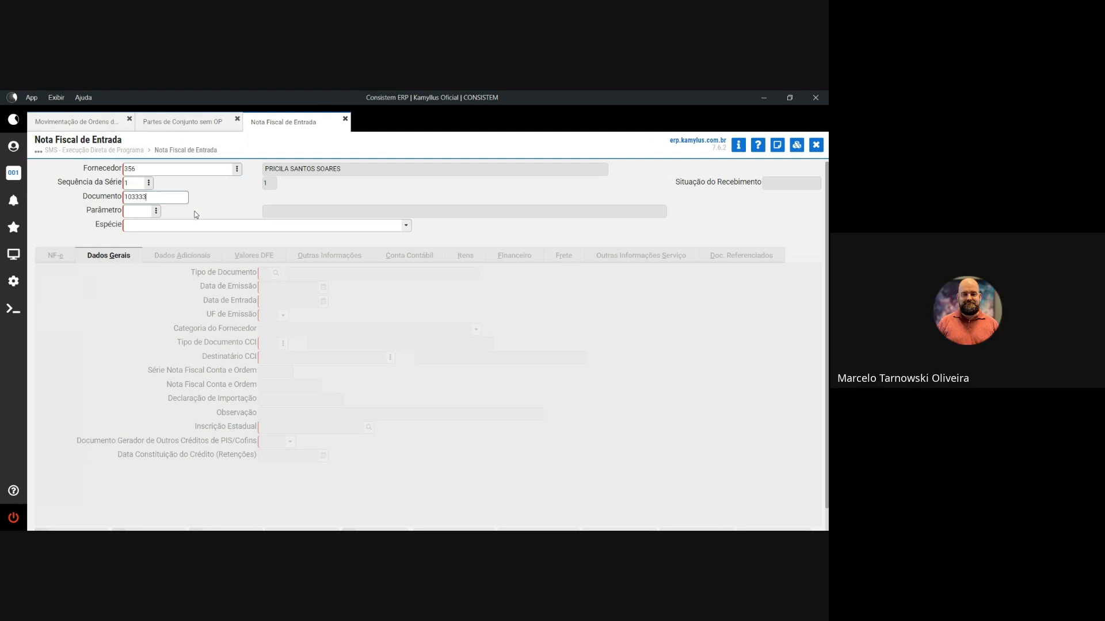
key("Tab")
type("9")
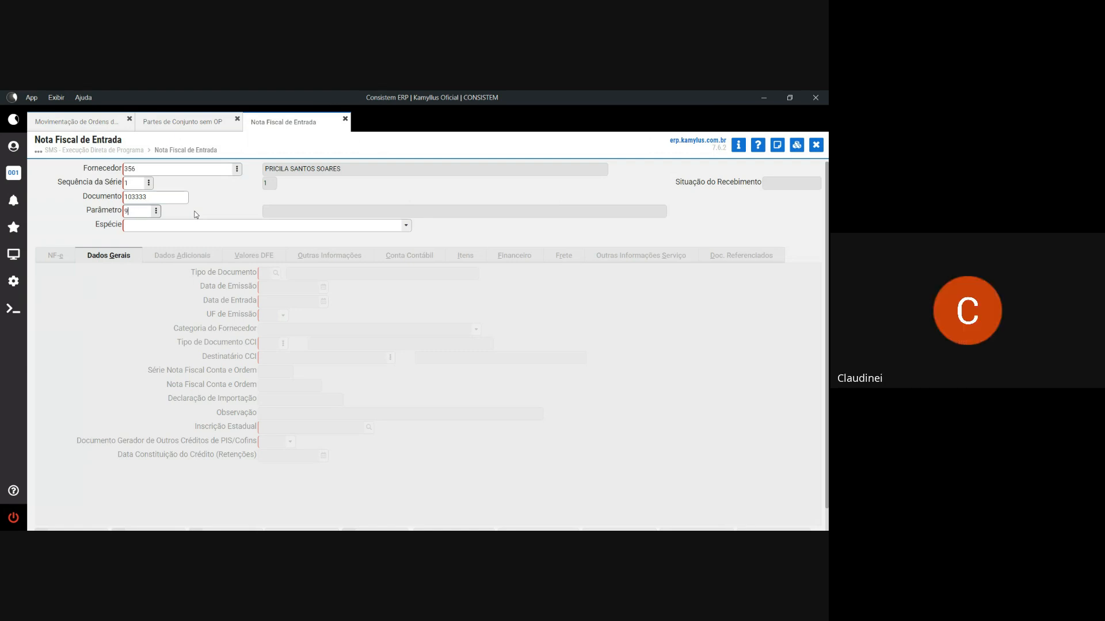
type("4")
key("Tab")
type("8")
key("Tab")
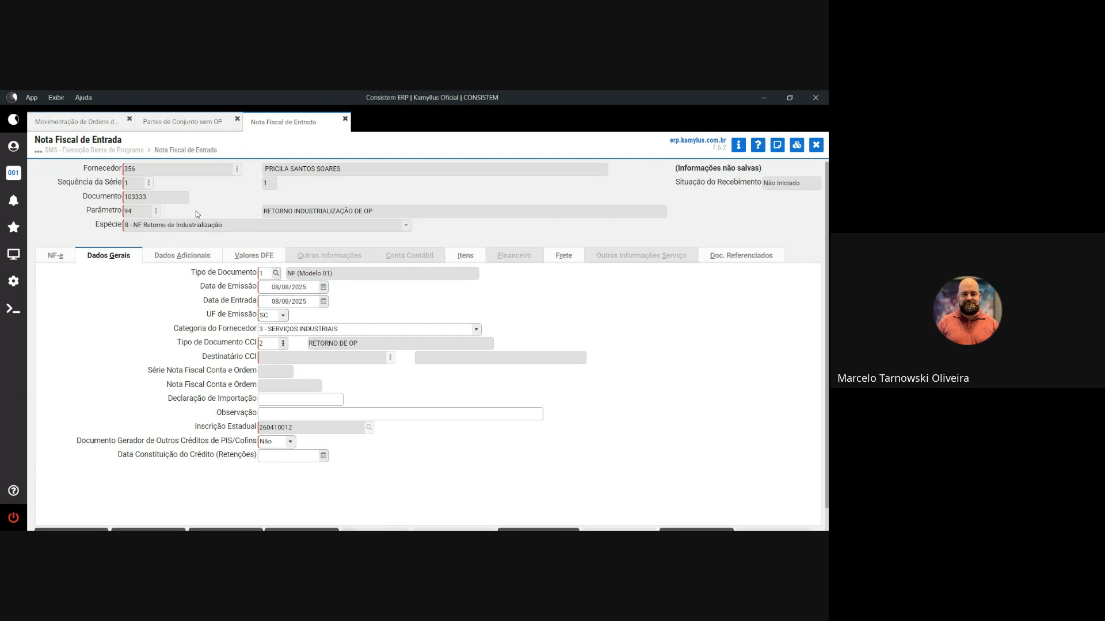
- Enter 509,85 as the goods total in the DFE values
left_click(254, 256)
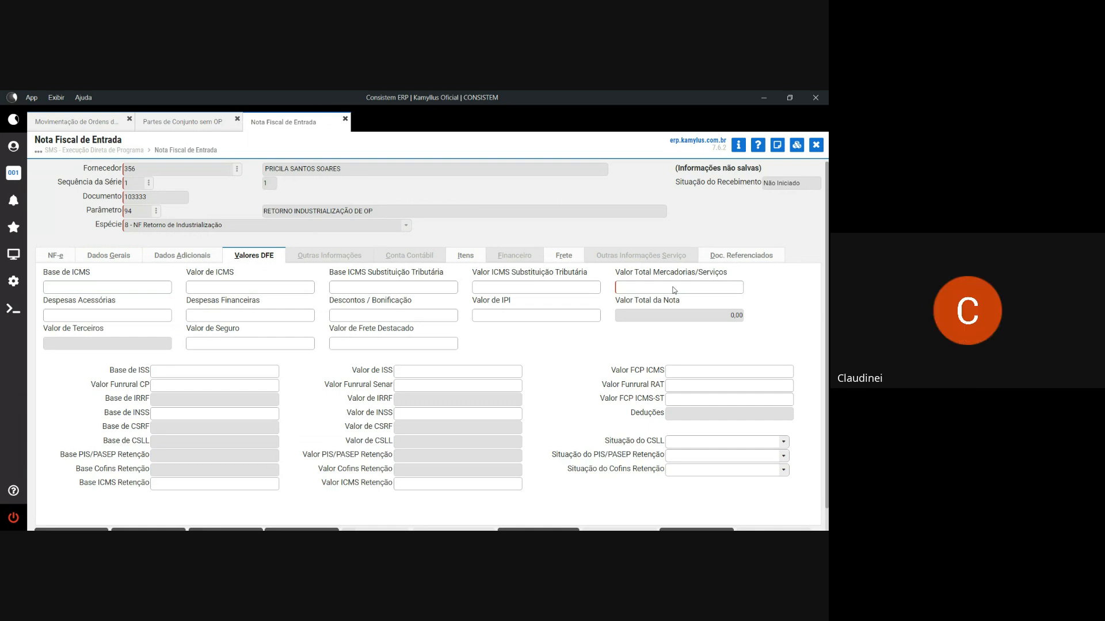
left_click(673, 288)
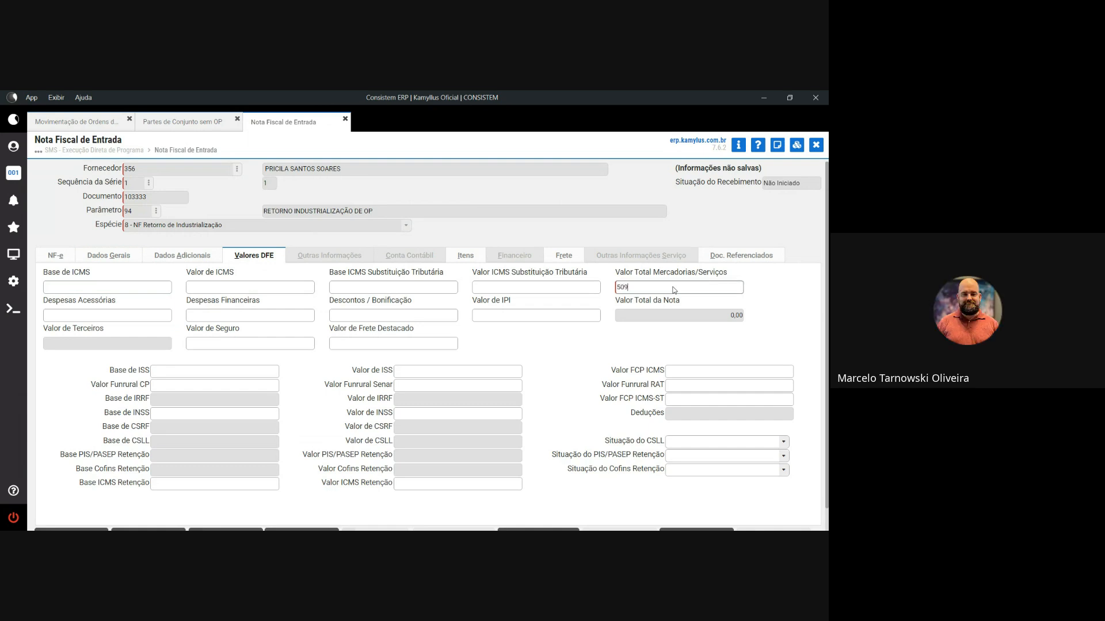
type("509,85")
key("Tab")
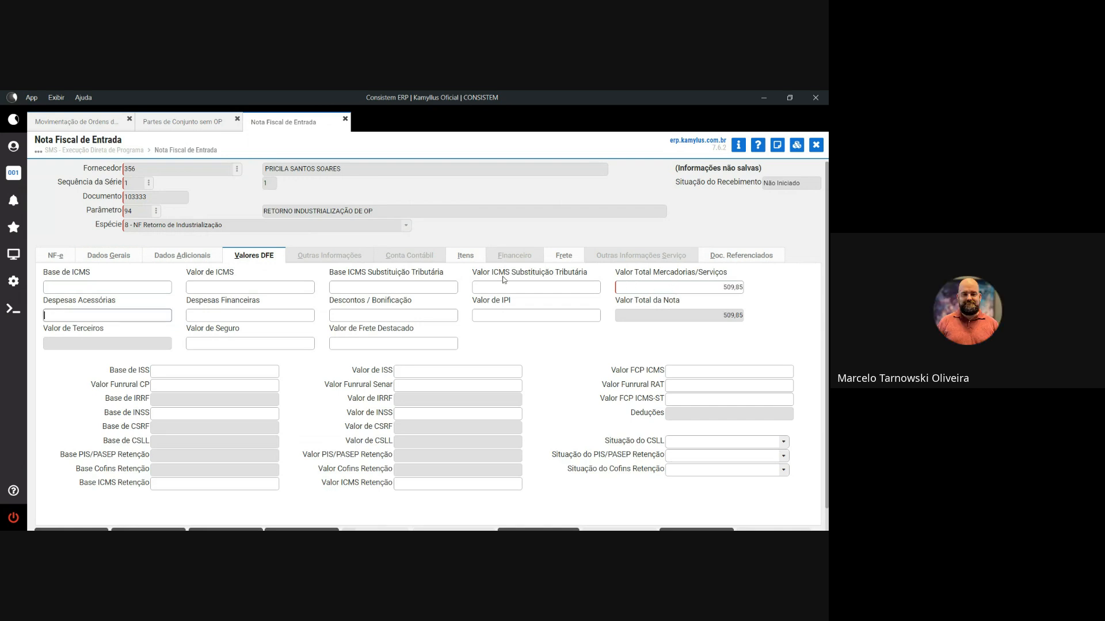
scroll(206, 272, "down", 1)
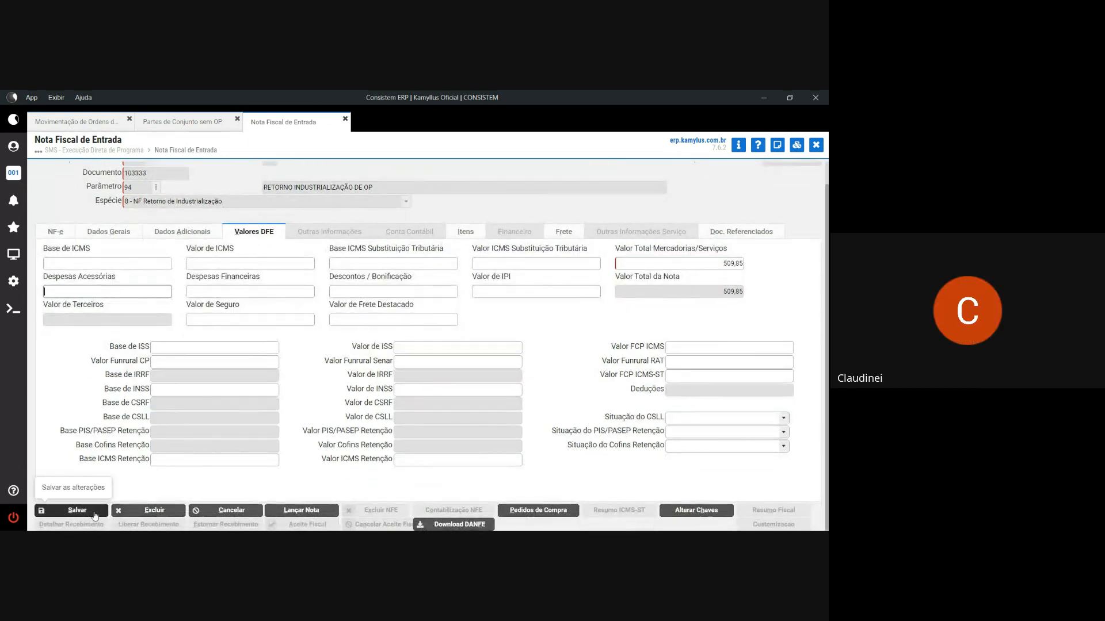
- Save the invoice header and attach all returned items from order 000093-001
left_click(475, 231)
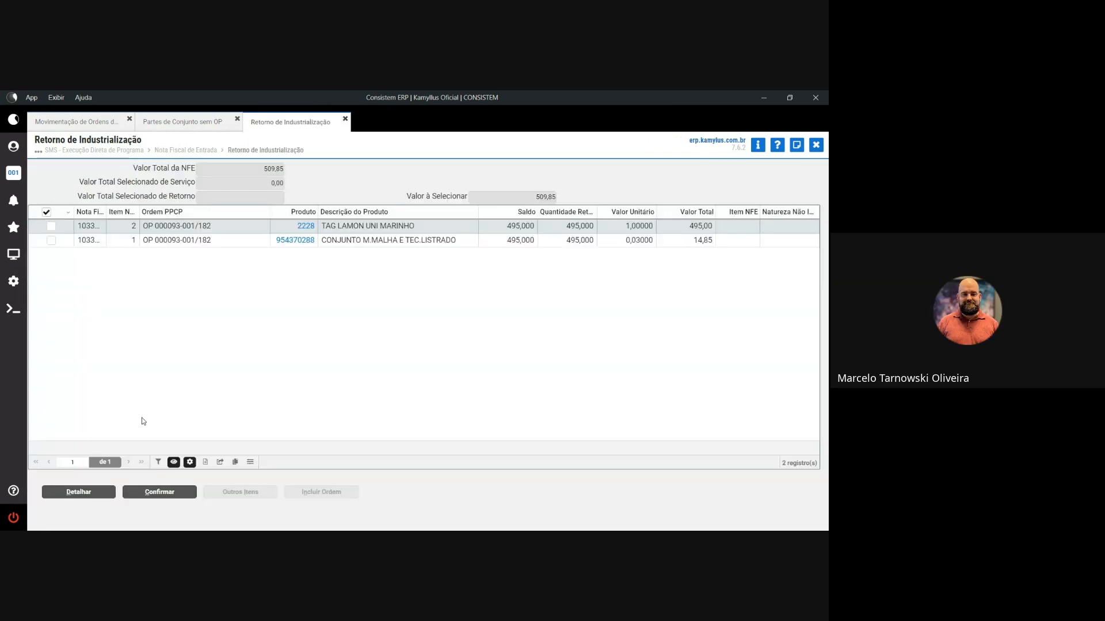
left_click(146, 496)
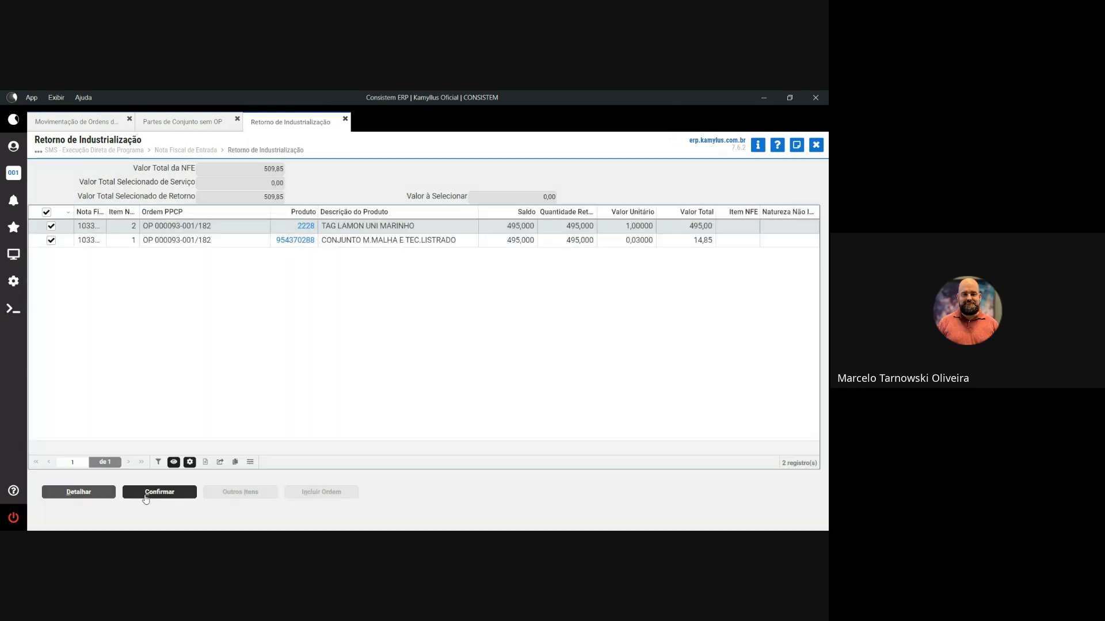
left_click(145, 496)
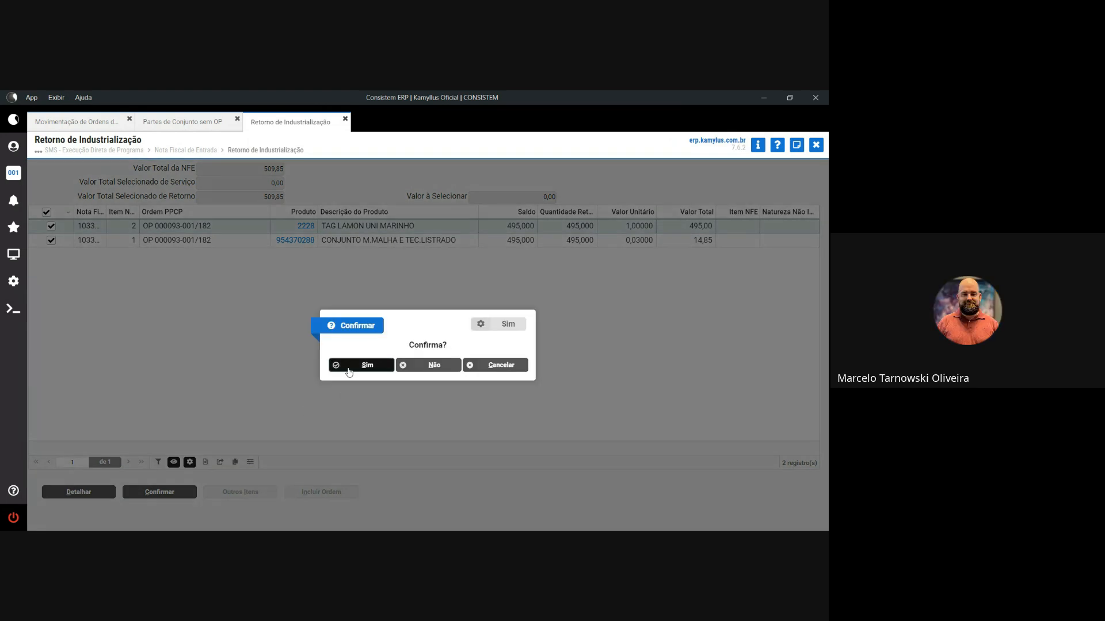
left_click(349, 371)
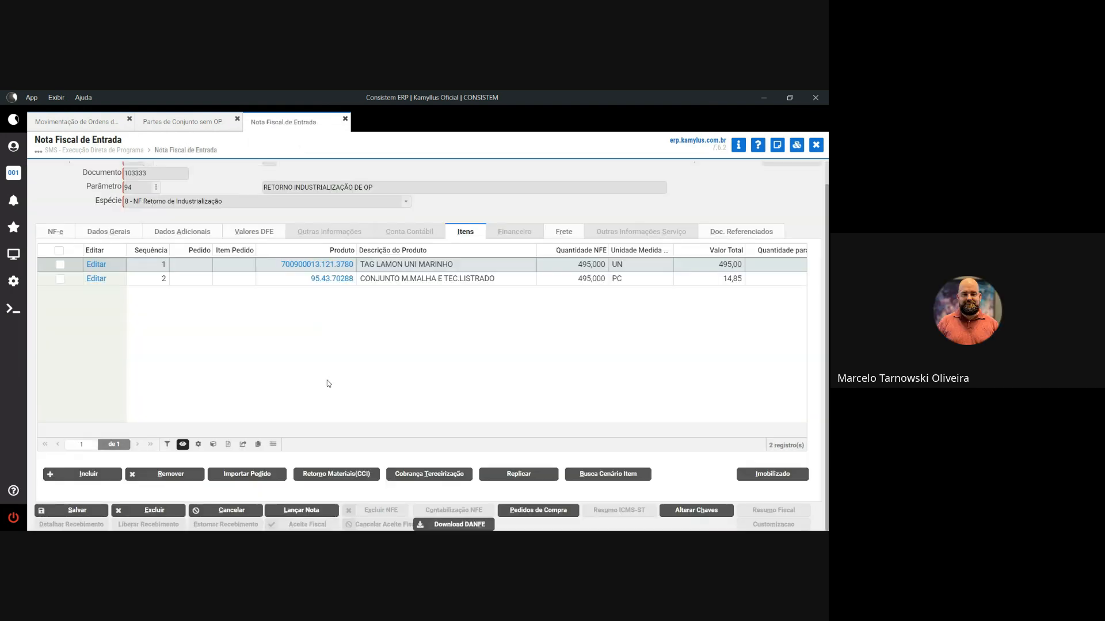
- Open item 1, TAG LAMON UNI MARINHO, for editing
left_click(99, 265)
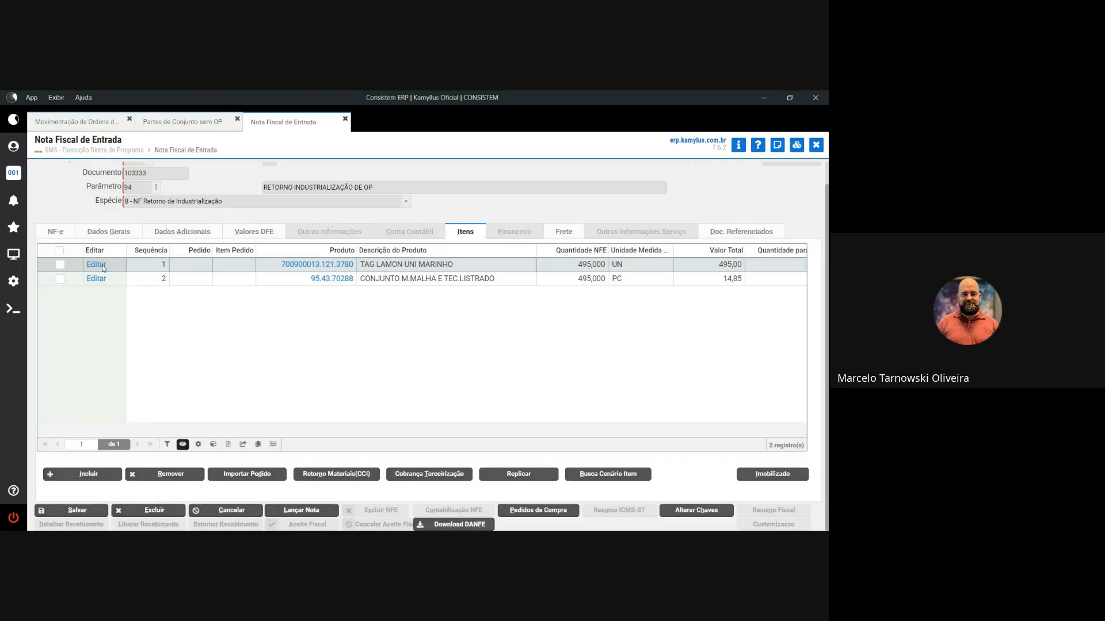
left_click(103, 267)
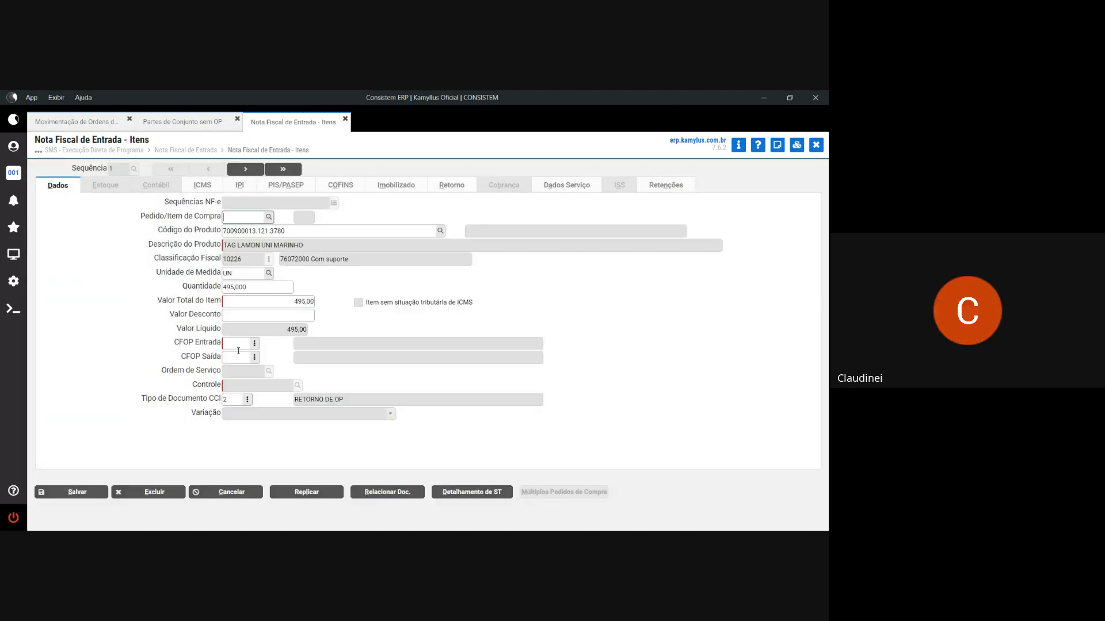
left_click(240, 347)
- Set entry CFOP 1902 and ICMS with other base 495,00, origin 0 and CST 90
type("1902")
key("Tab")
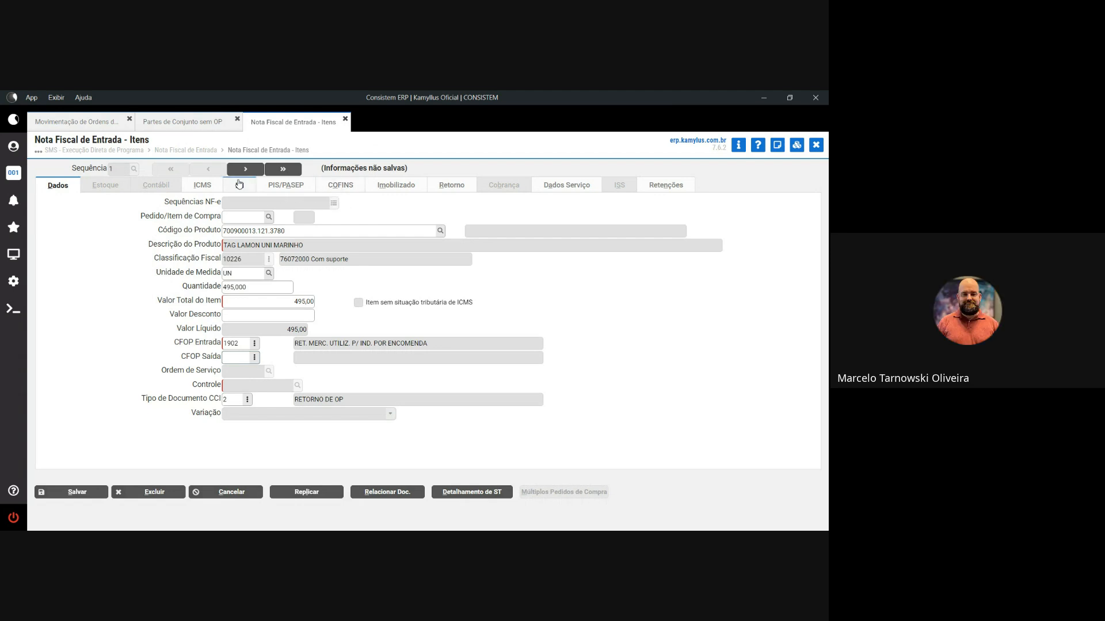
left_click(201, 183)
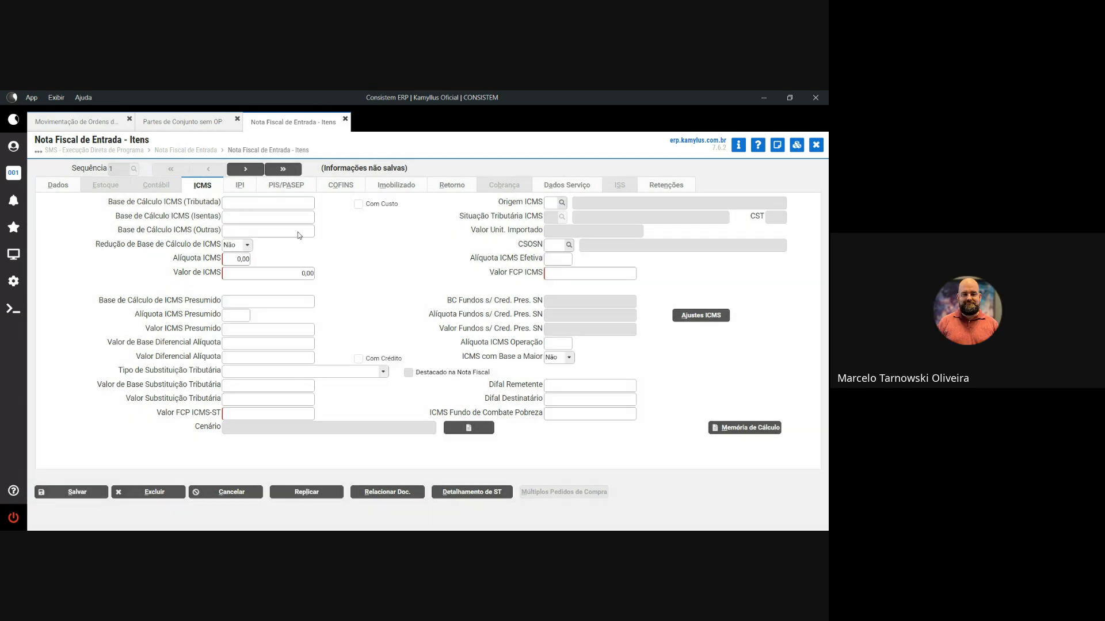
left_click(298, 231)
type("495")
key("Tab")
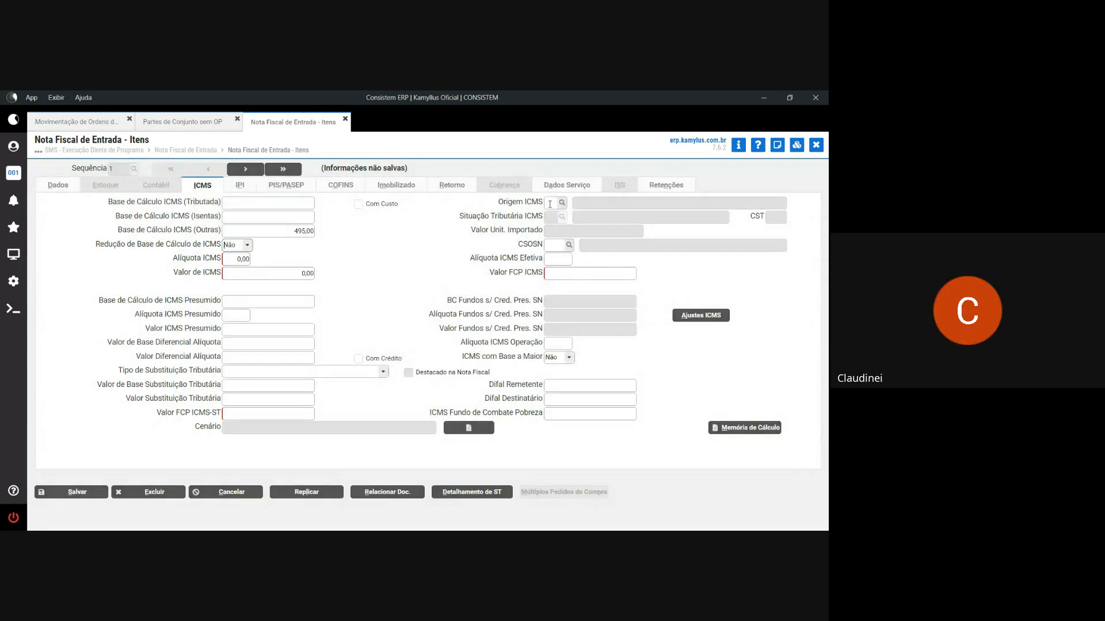
left_click(550, 204)
type("0")
key("Tab")
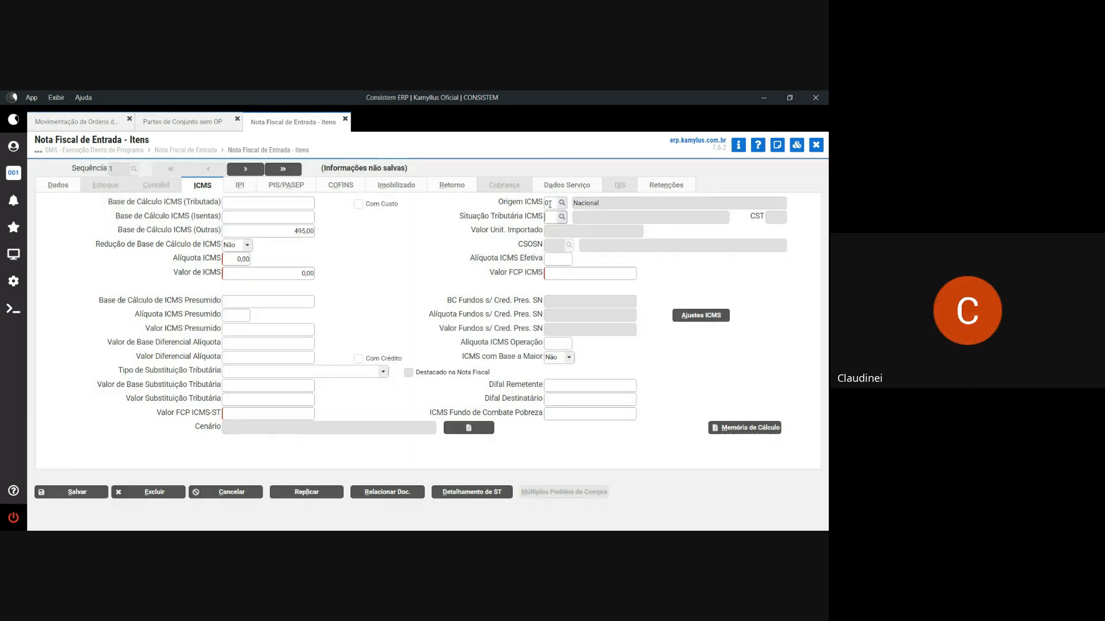
type("90")
key("Tab")
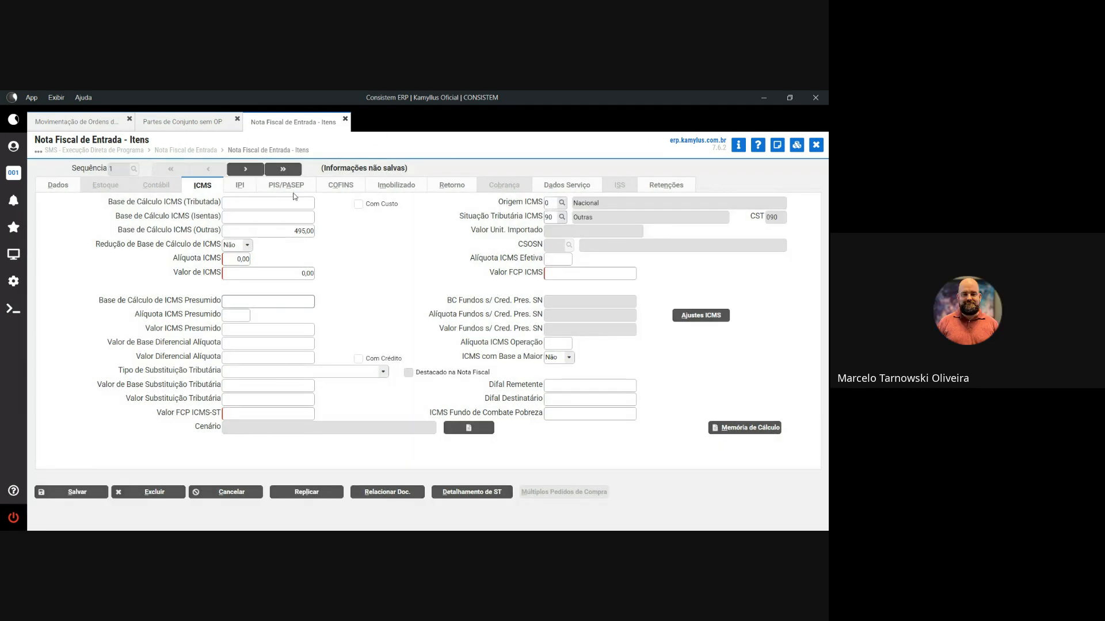
- Set the IPI other base to 495,00 with CST 49
left_click(240, 187)
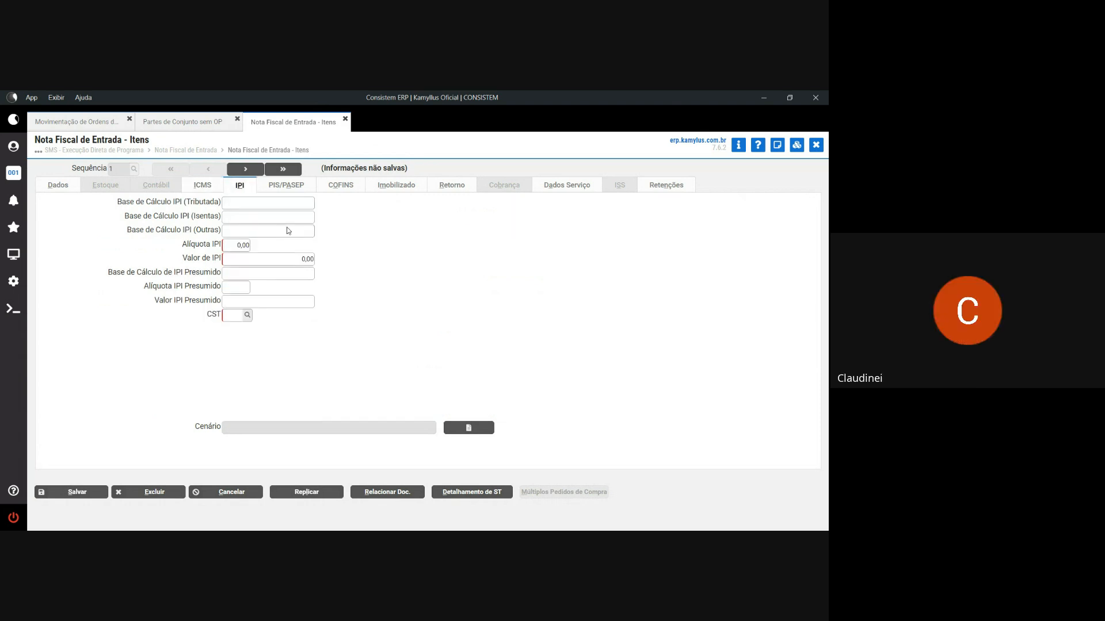
left_click(288, 229)
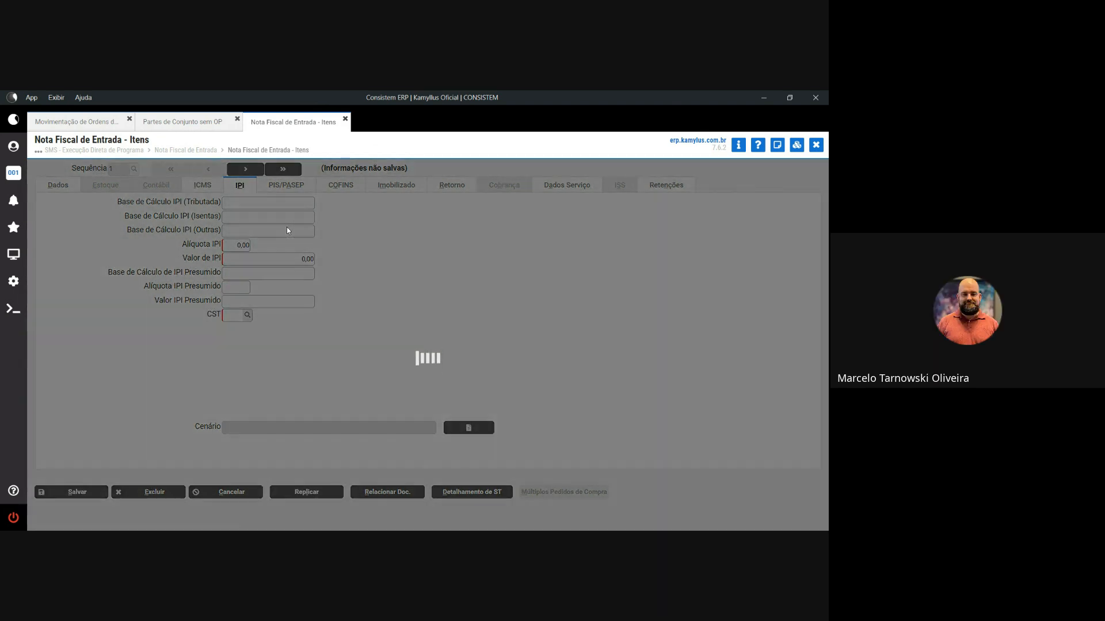
type("495")
key("Tab")
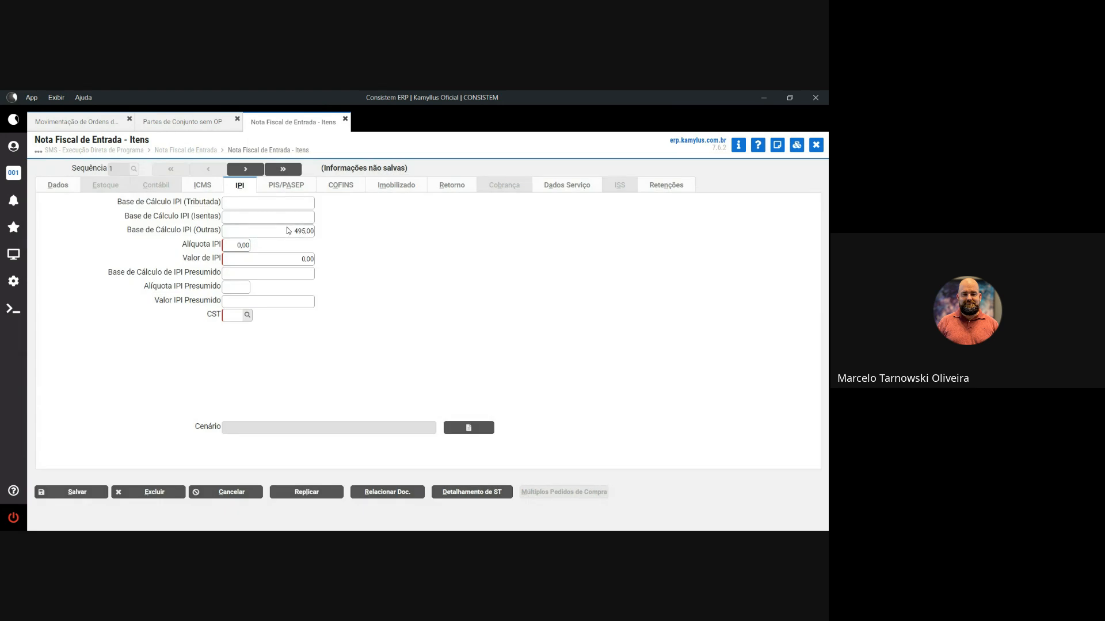
key("Tab")
key("Tab")
key("Tab")
type("49")
- Set CST 98 for PIS/PASEP and COFINS
left_click(272, 189)
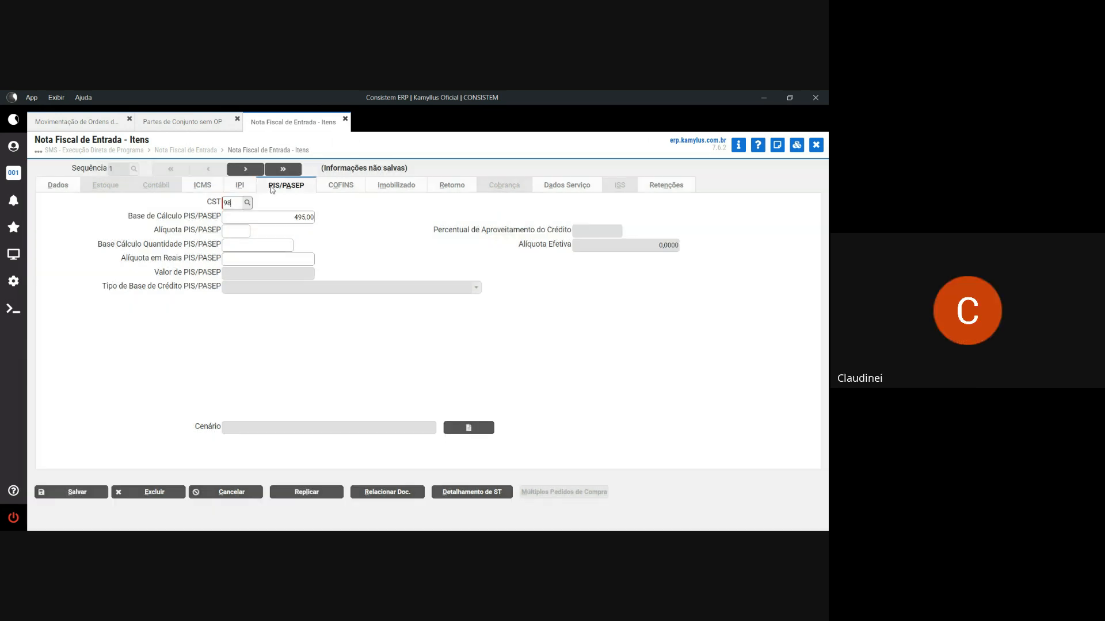
left_click(342, 186)
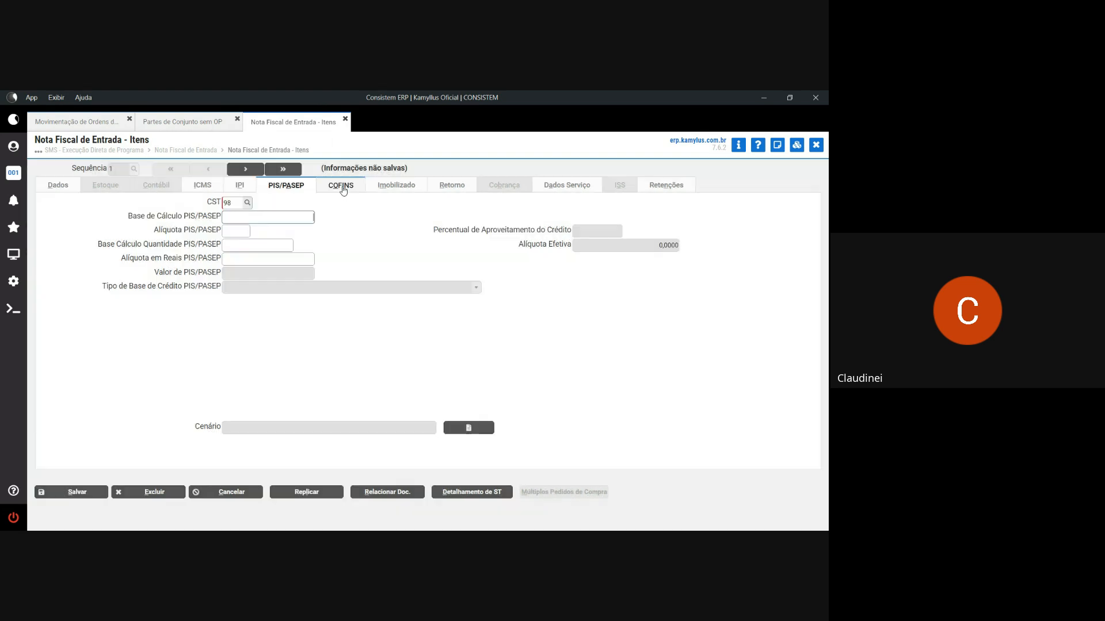
left_click(342, 186)
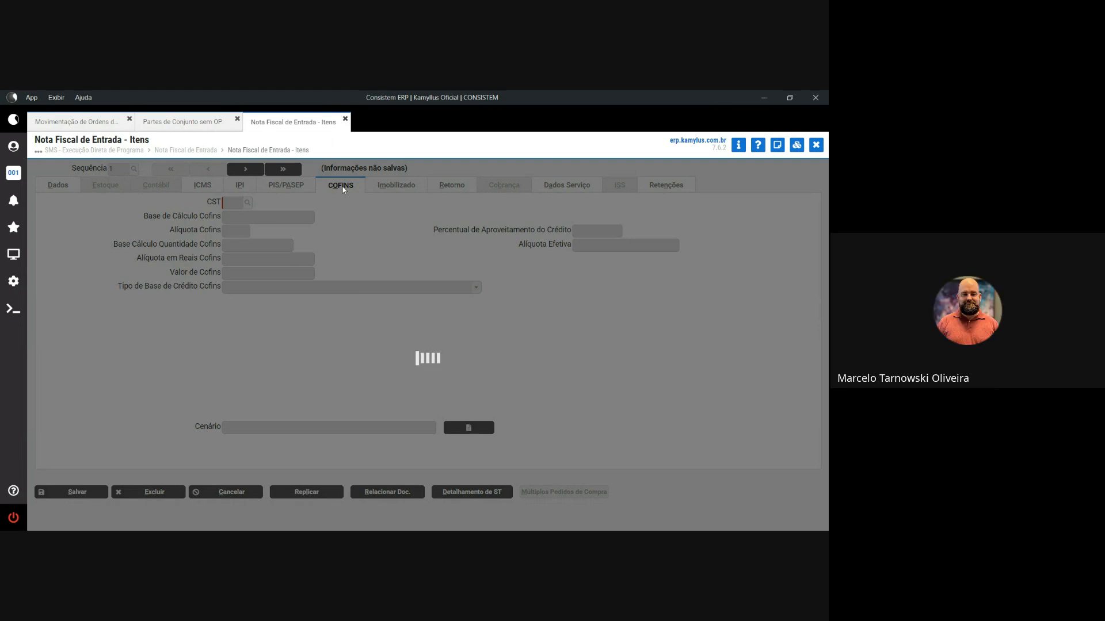
type("98")
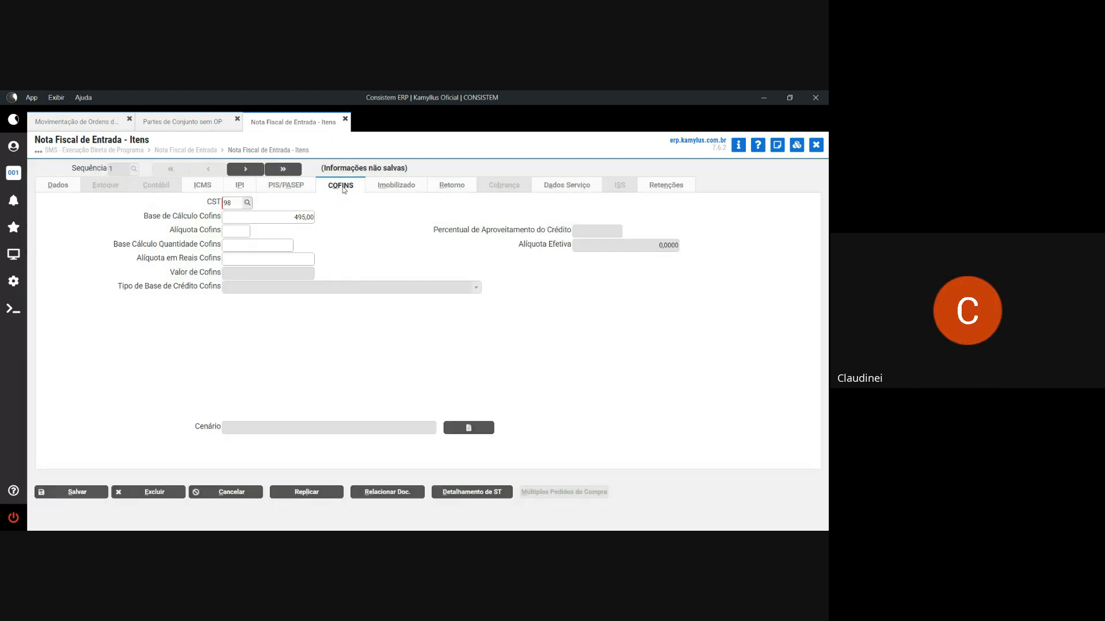
key("Tab")
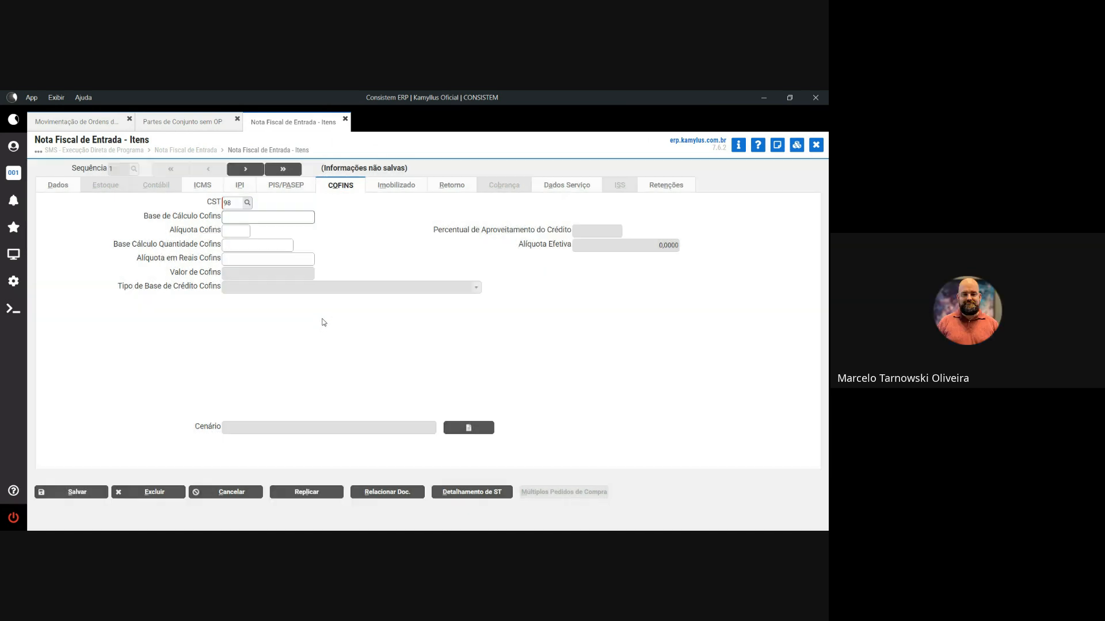
- Save the item taxes, replicate them to item 2, and post entry invoice 103333
left_click(98, 493)
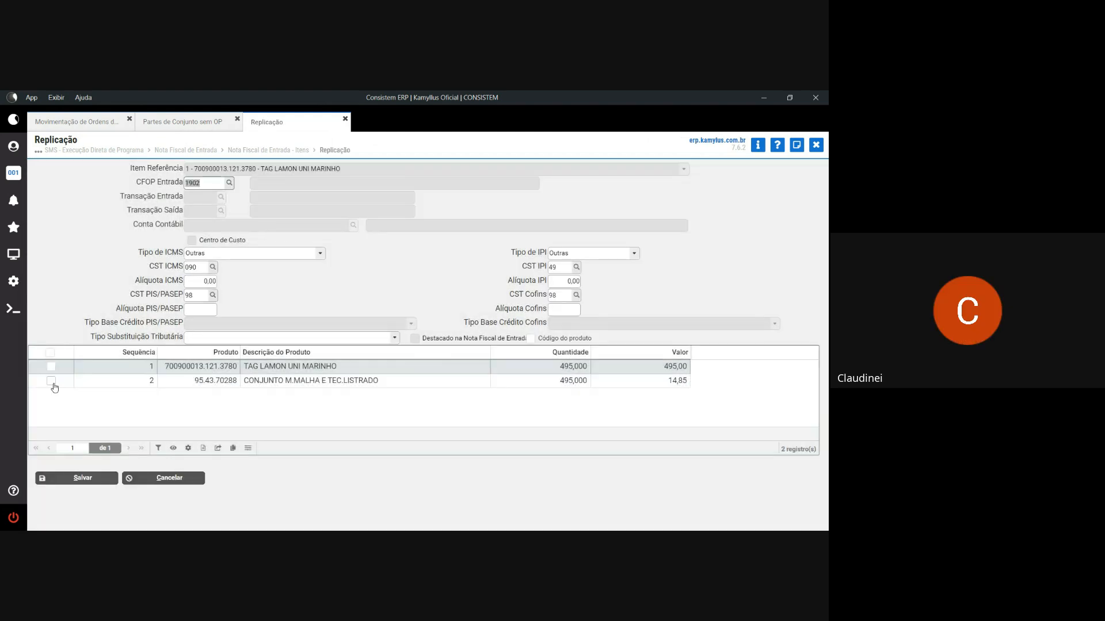
left_click(52, 382)
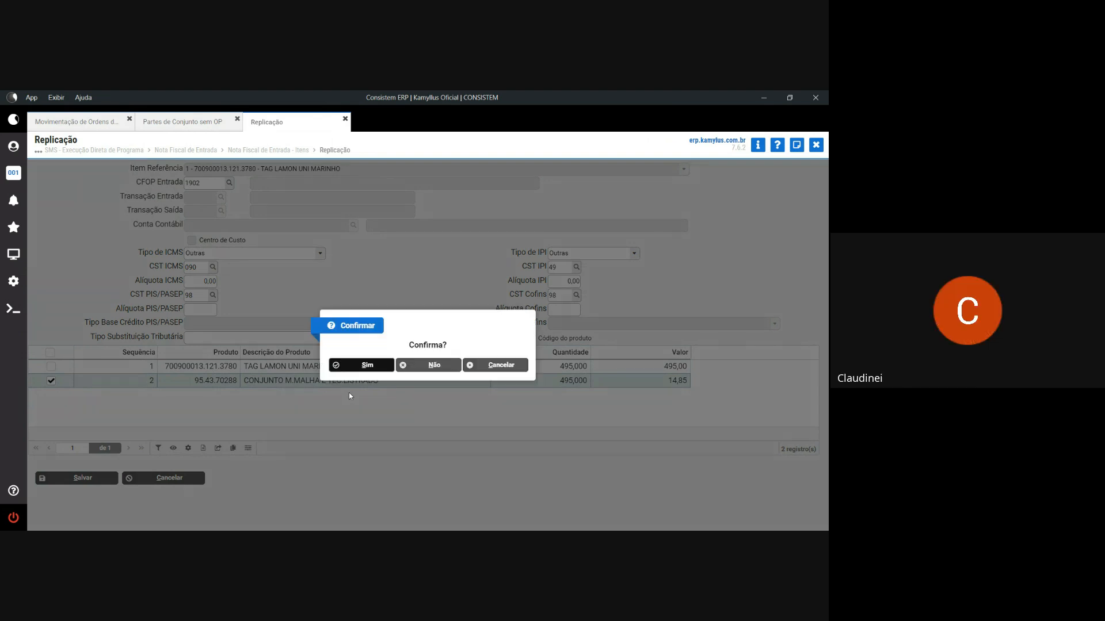
left_click(362, 366)
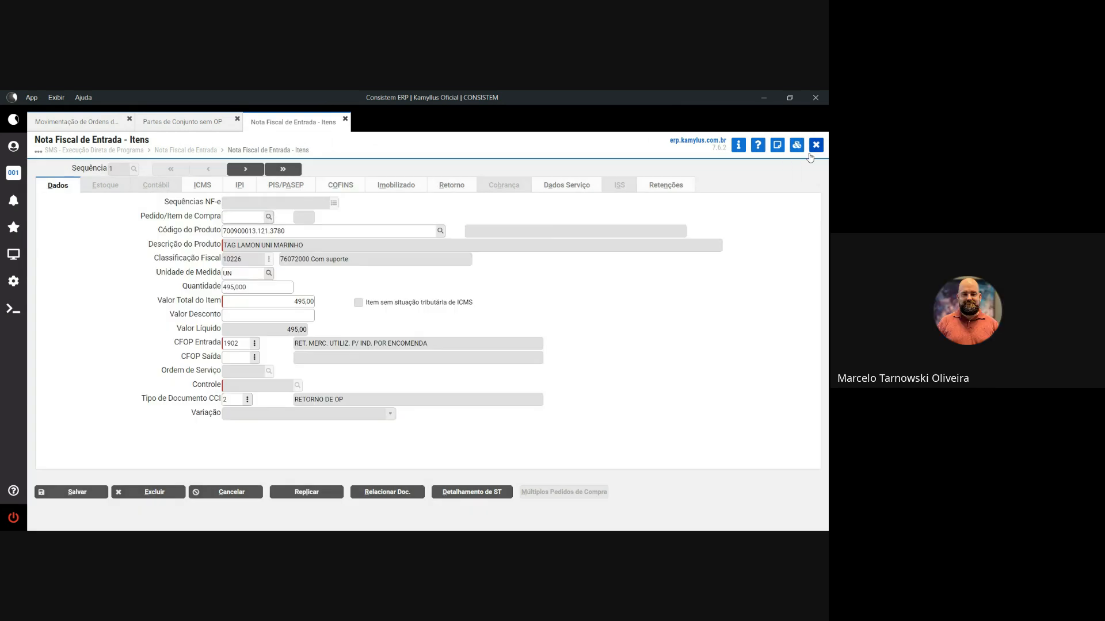
left_click(816, 146)
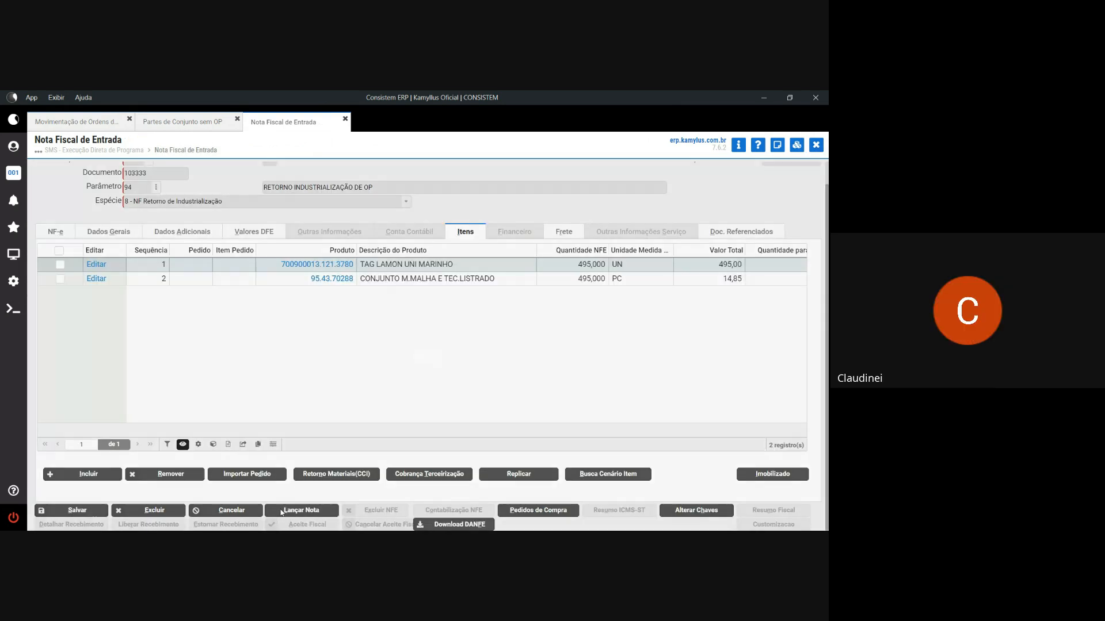
left_click(281, 513)
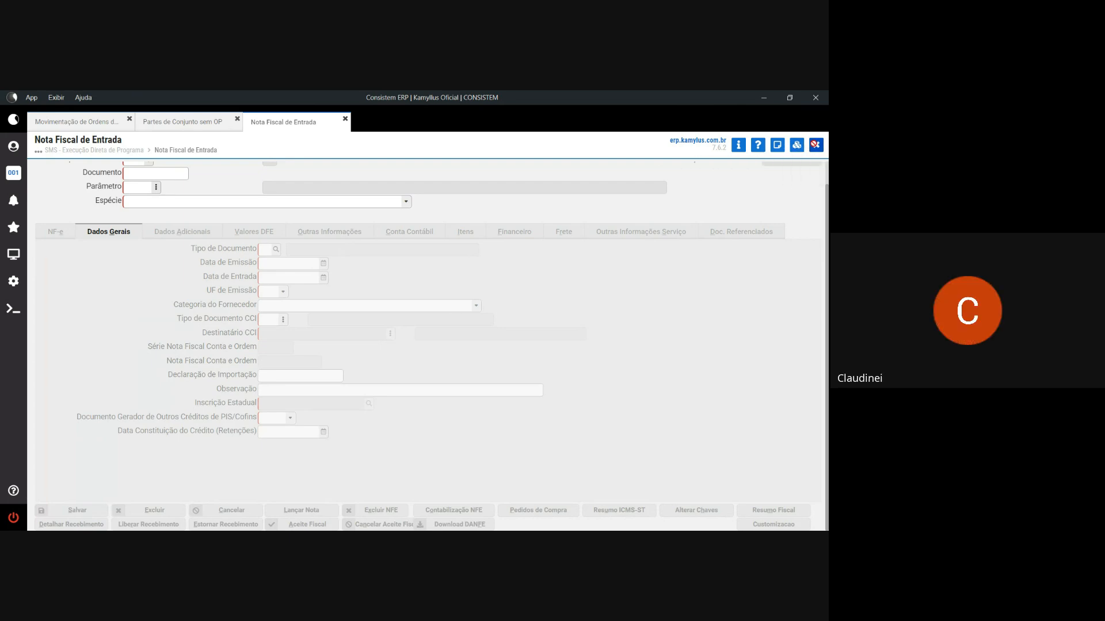
- Launch routine CTCR430 from direct program execution; it warns that no tag printer is set
left_click(797, 146)
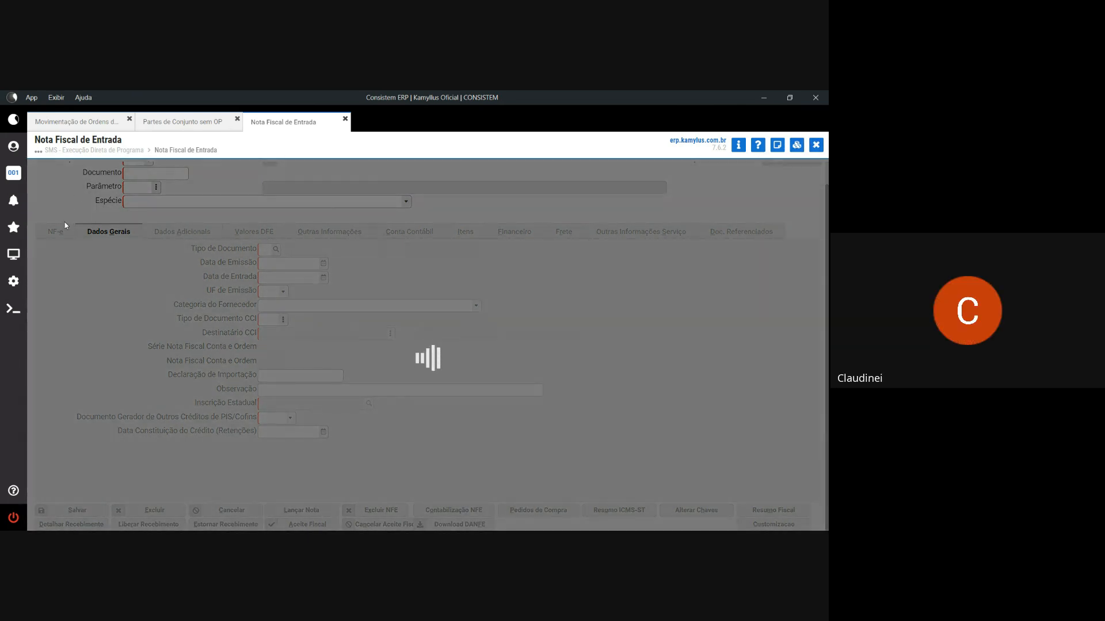
left_click(13, 257)
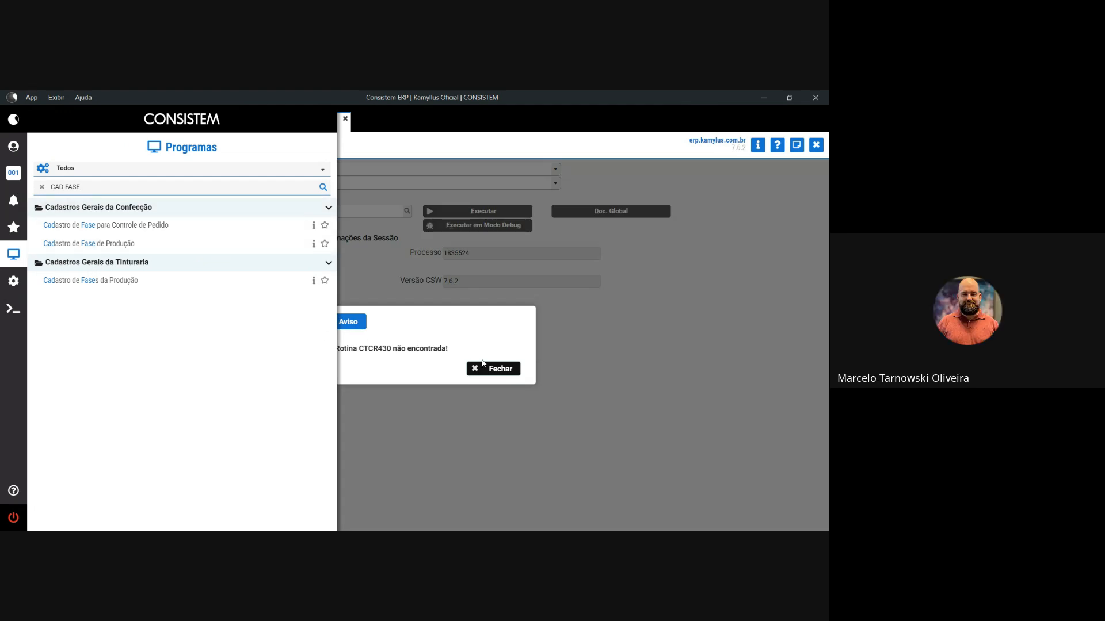
left_click(483, 363)
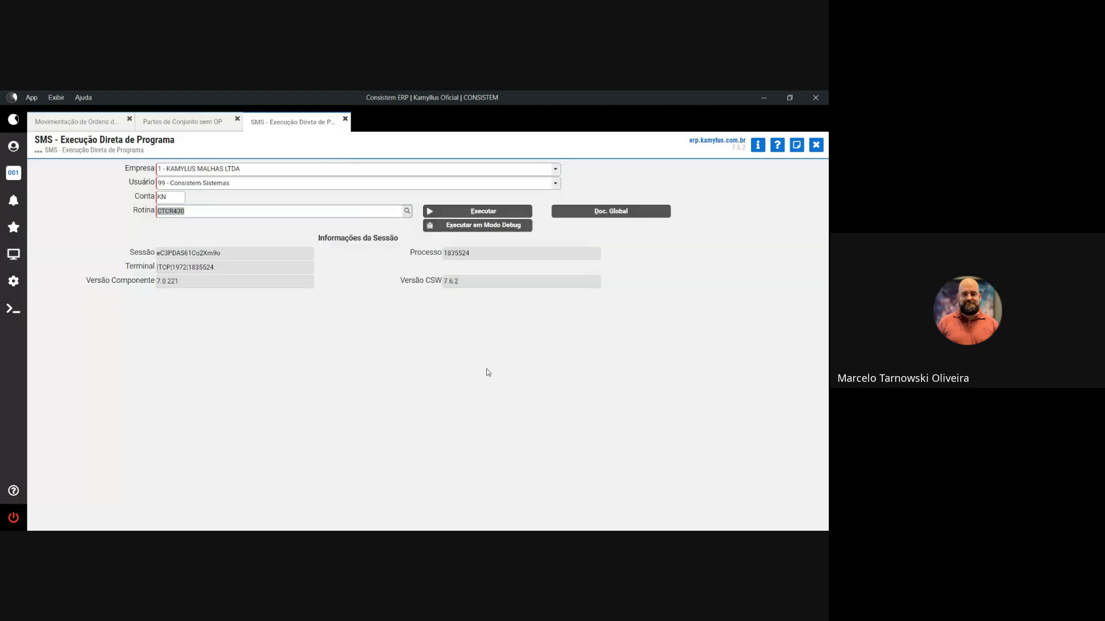
left_click(162, 212)
key("Return")
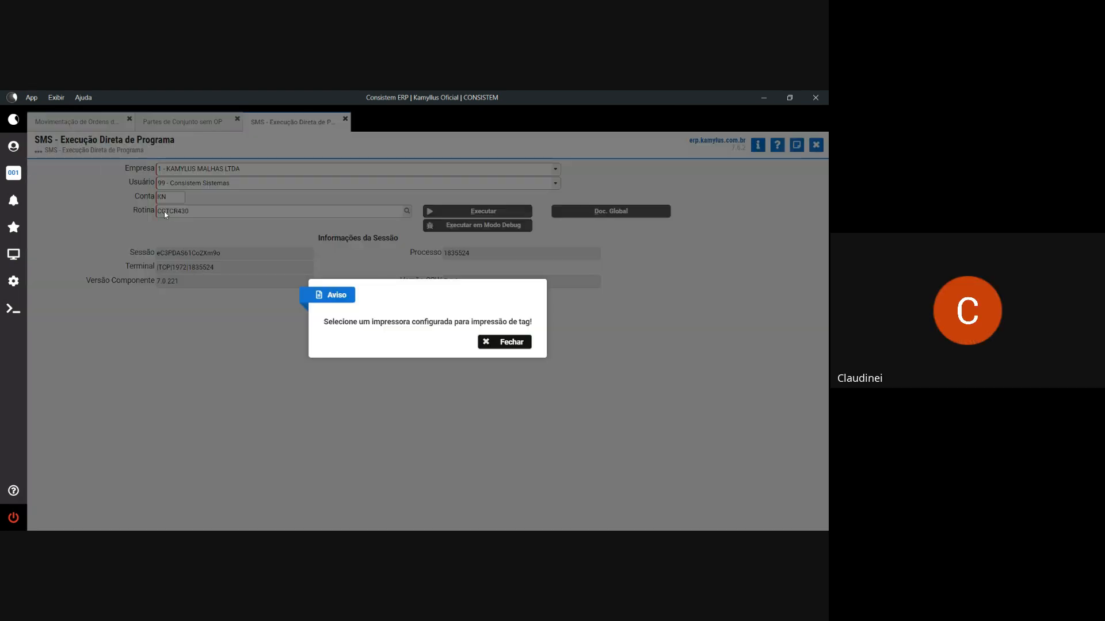
left_click(496, 344)
- Set the user profile's print device to IMPRESSORA VIRTUAL TAG
left_click(13, 146)
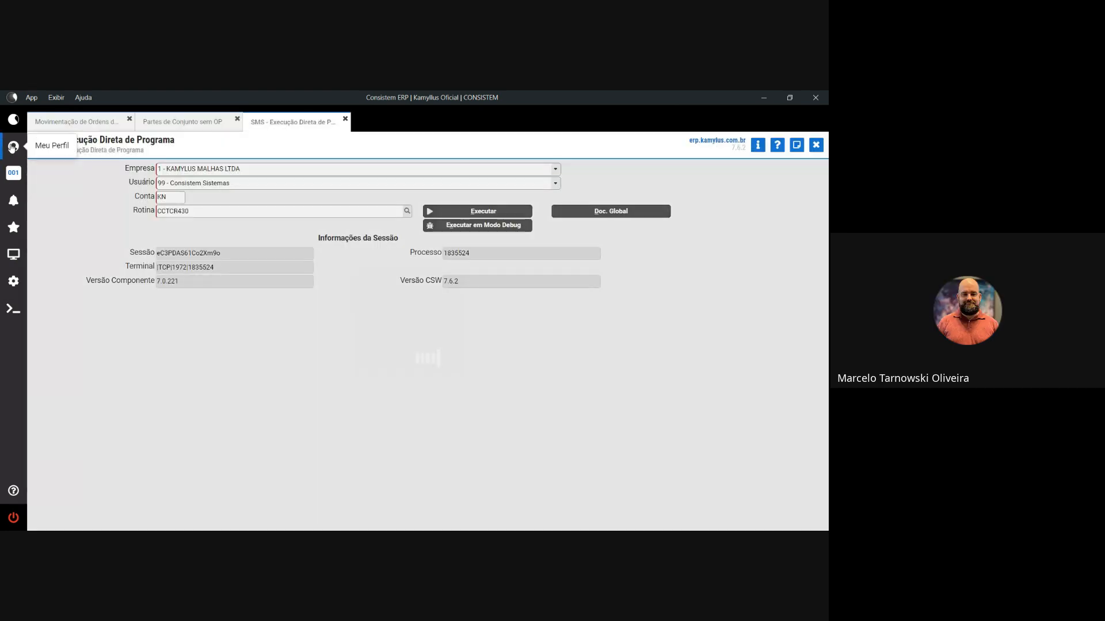
left_click(82, 245)
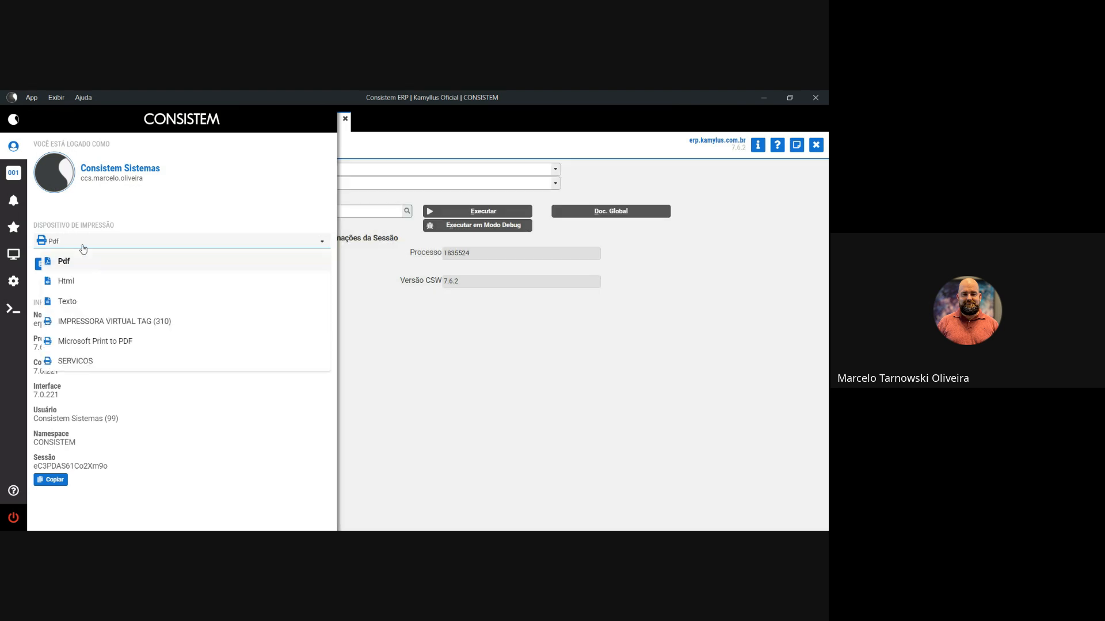
left_click(119, 321)
left_click(431, 321)
left_click(368, 210)
- Rerun CTCR430 for OP 93, skip discounting printed tags, and confirm generating 495 tags
key("Return")
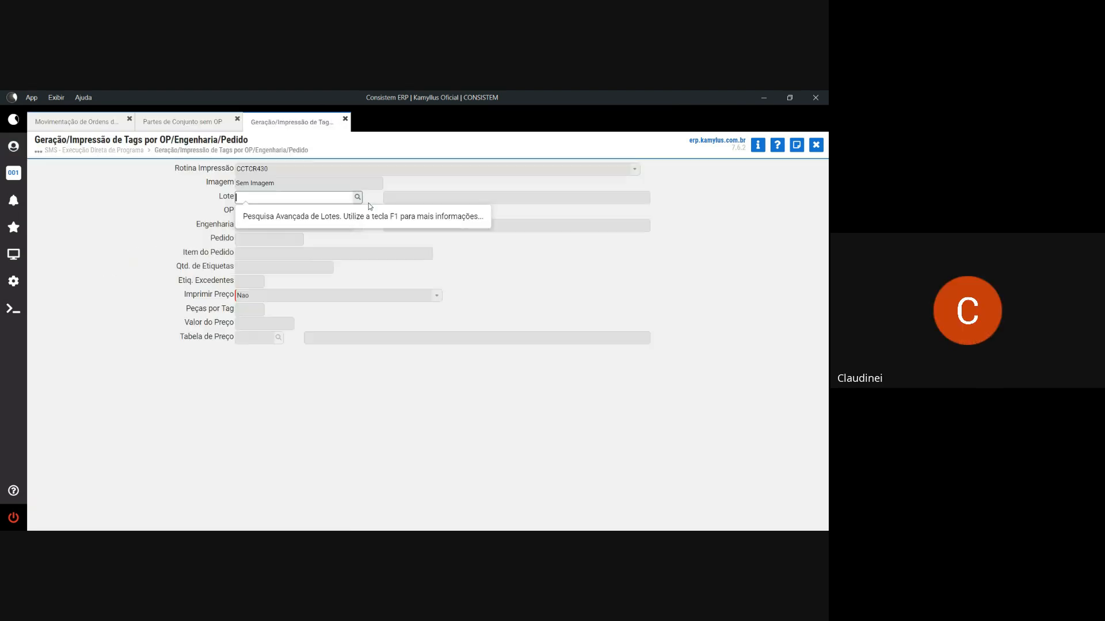
left_click(81, 122)
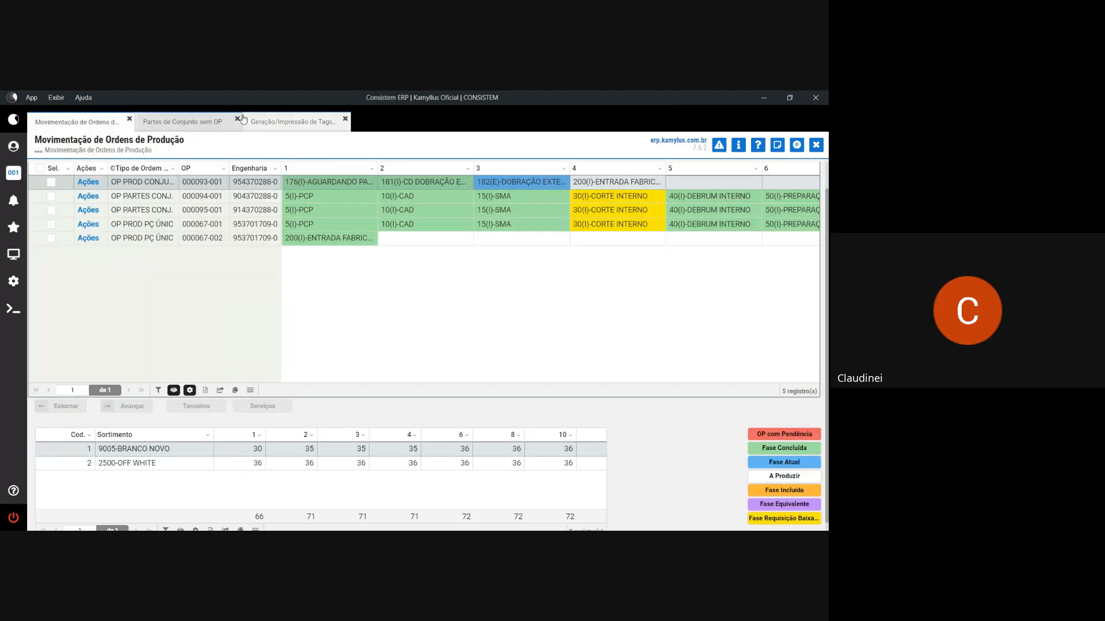
left_click(329, 119)
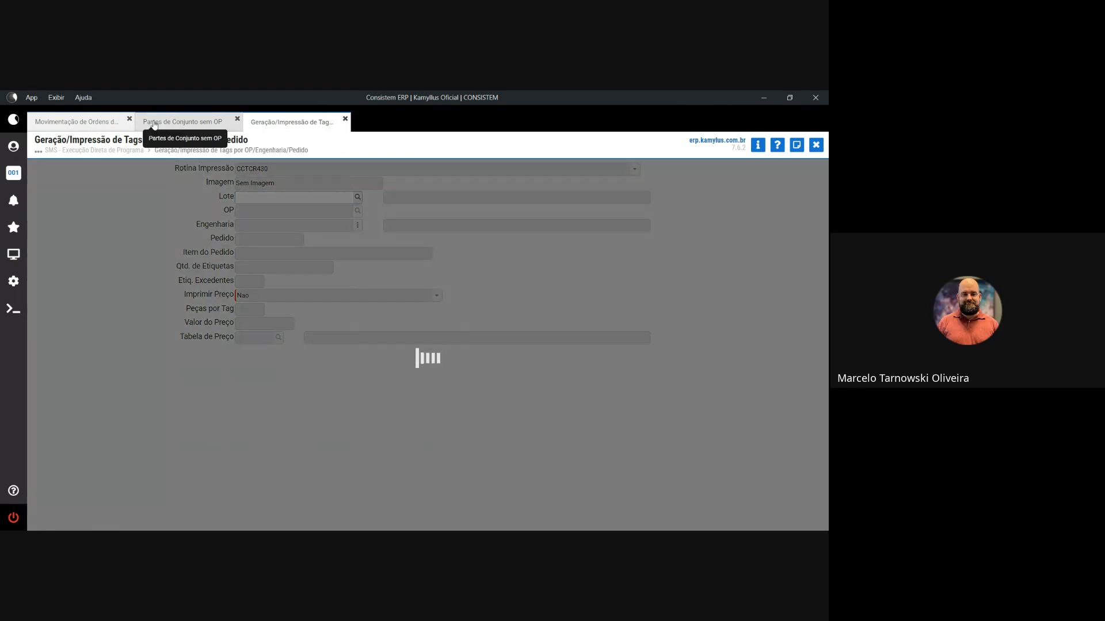
left_click(98, 123)
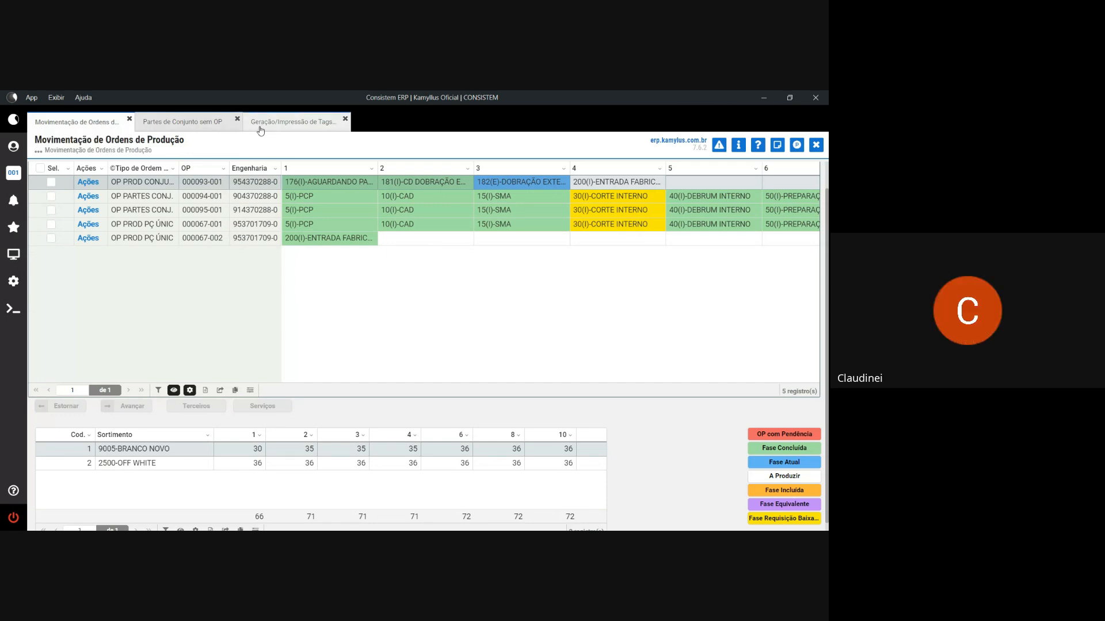
left_click(289, 123)
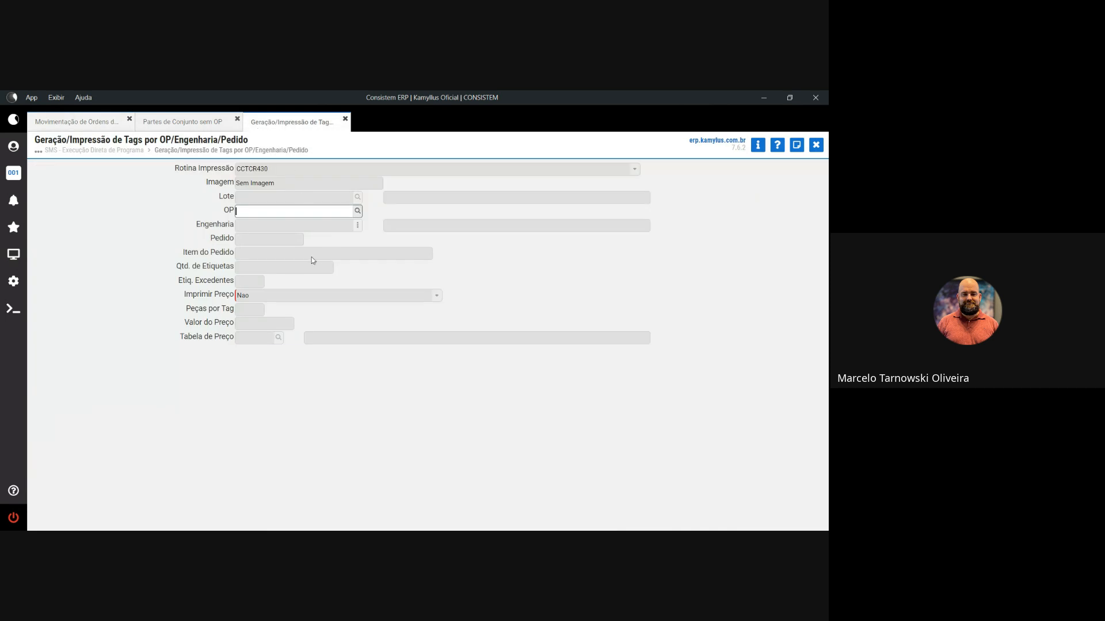
type("93")
key("Tab")
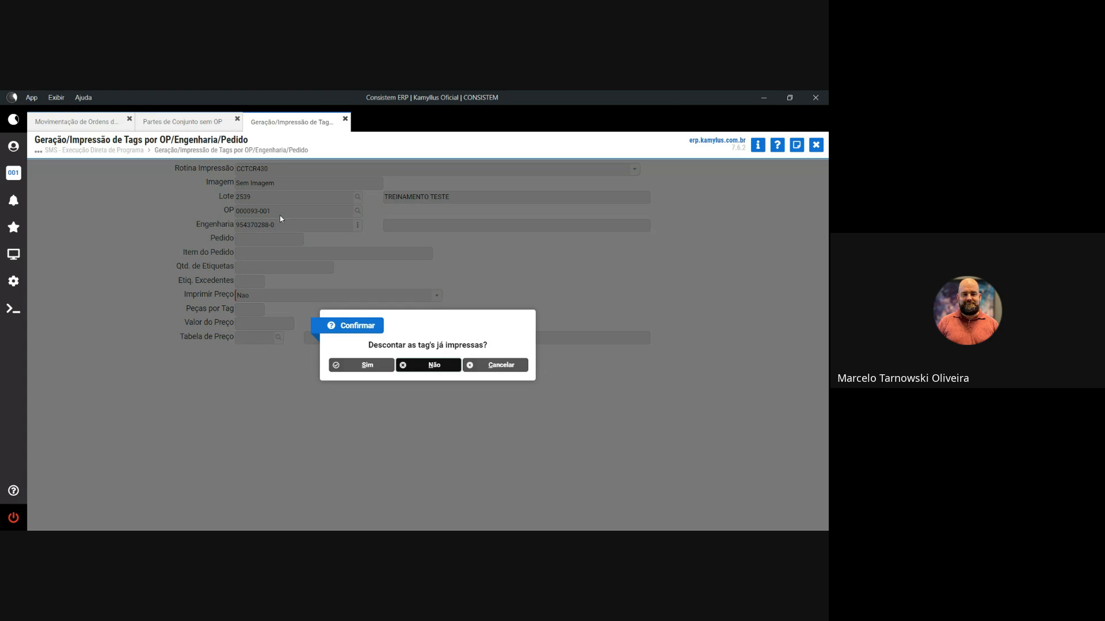
key("Return")
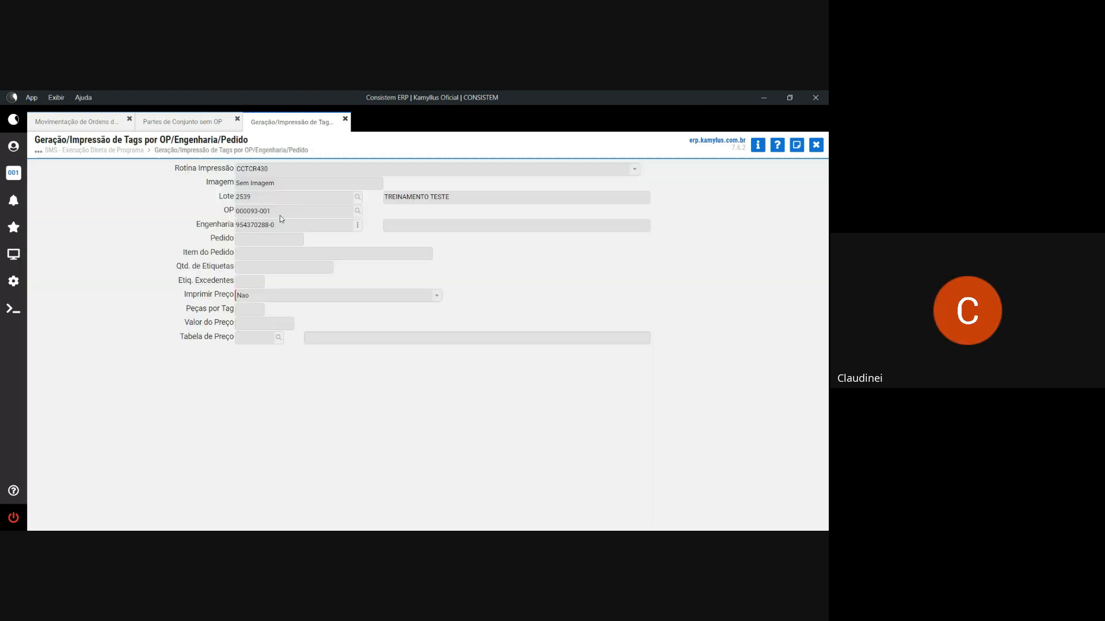
key("Return")
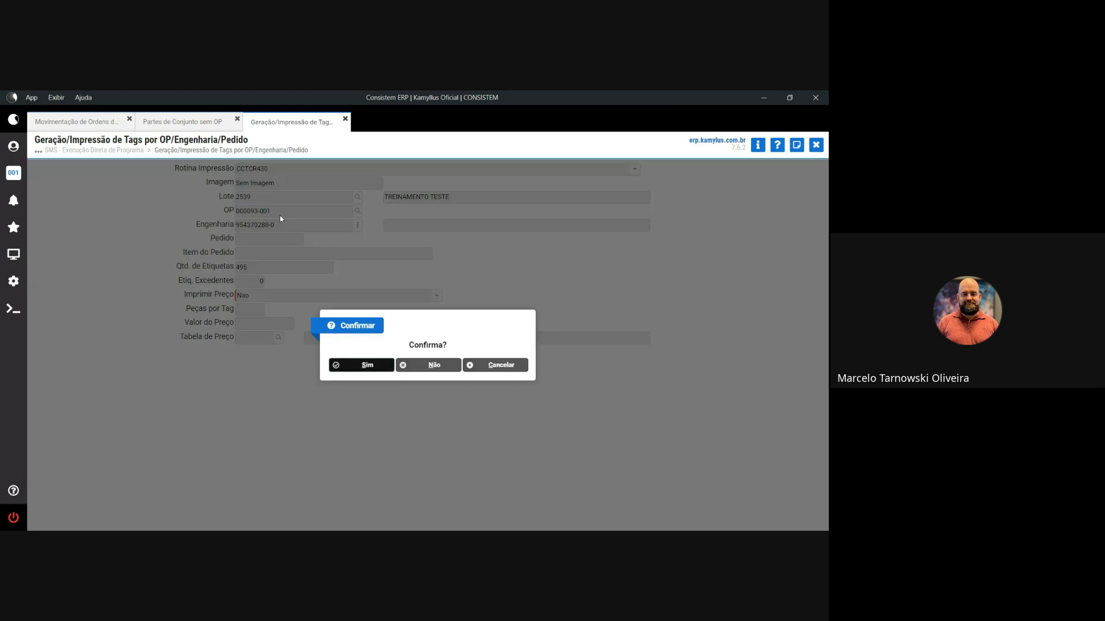
key("Return")
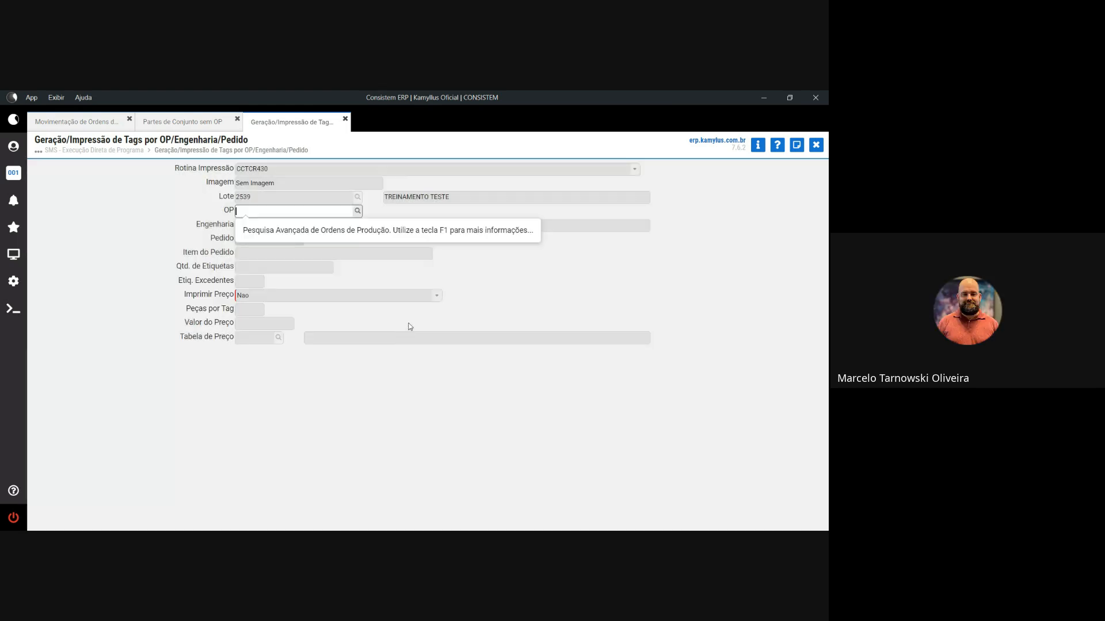
left_click(301, 236)
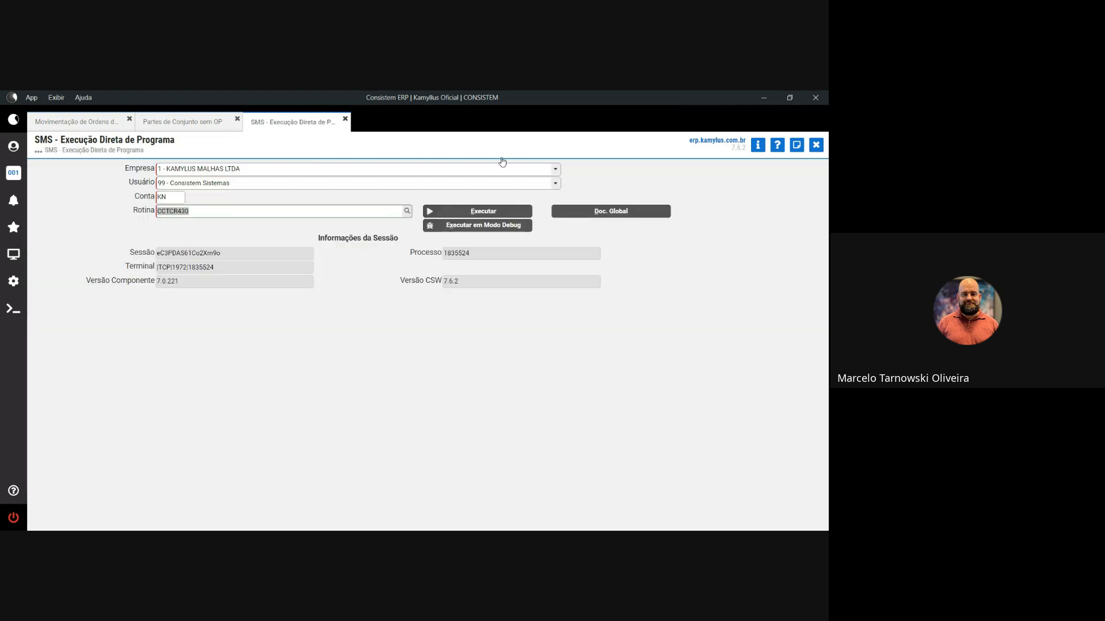
- Close the SMS and Partes de Conjunto sem OP tabs and reload the production order list
left_click(818, 146)
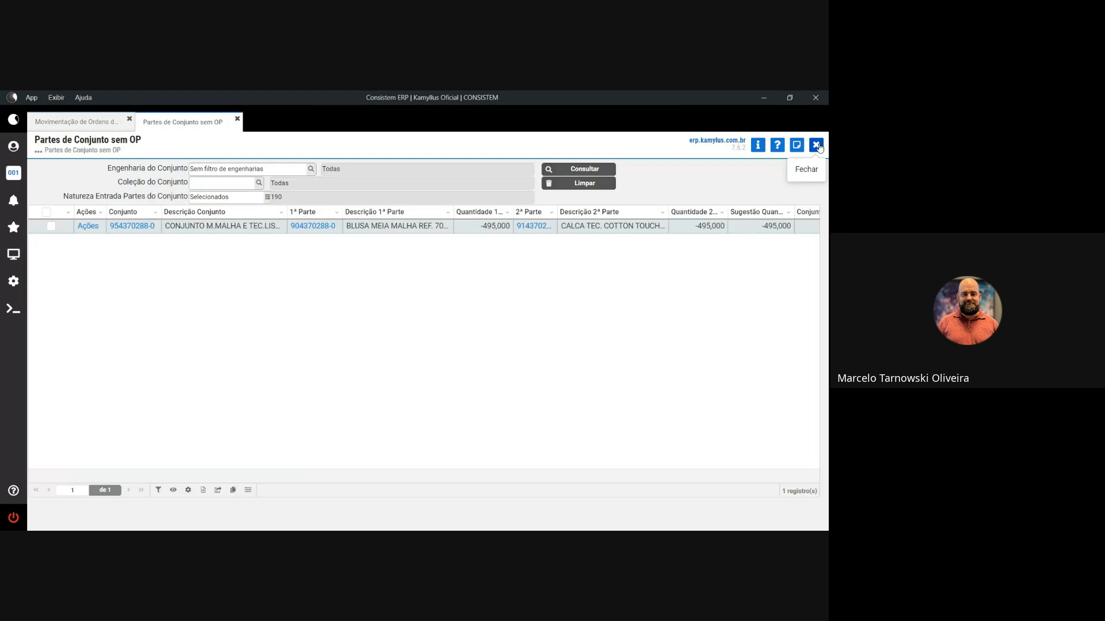
left_click(818, 145)
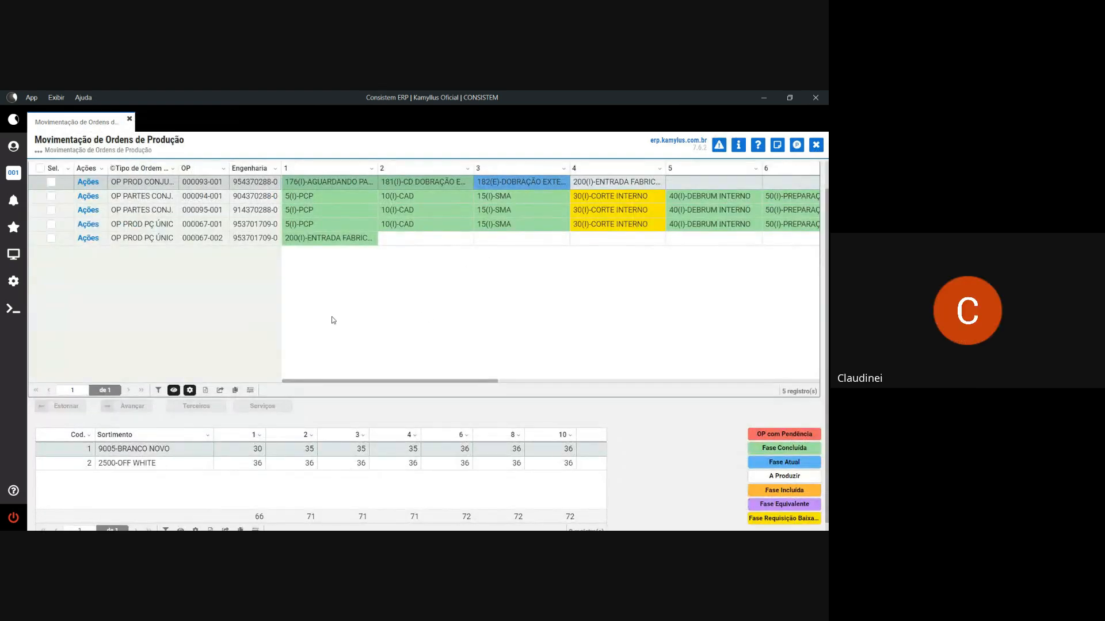
scroll(340, 303, "up", 2)
left_click(49, 213)
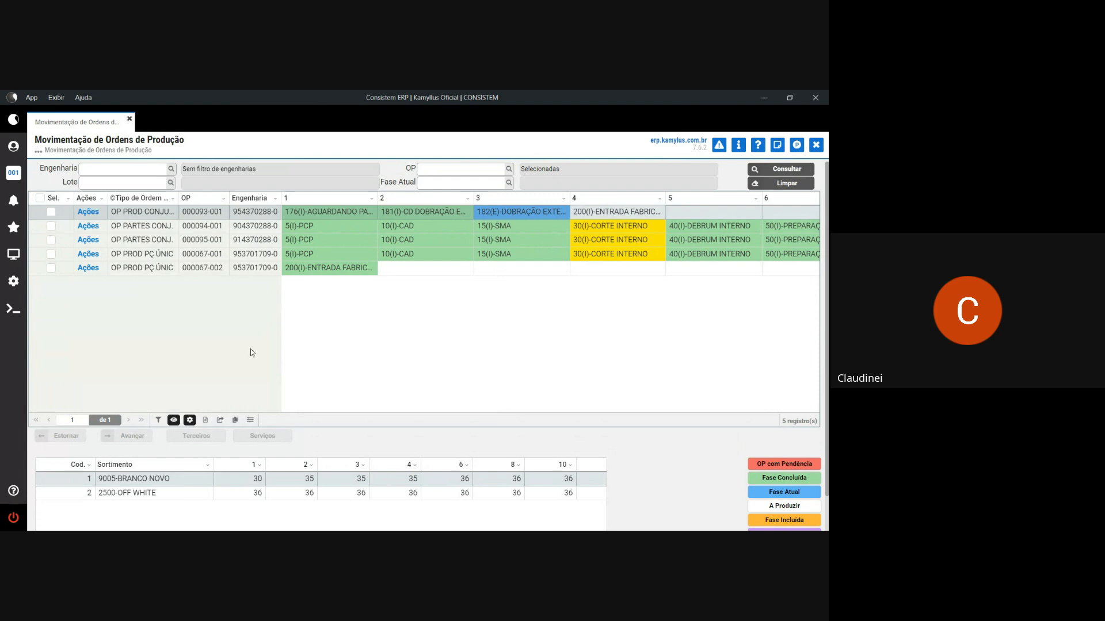
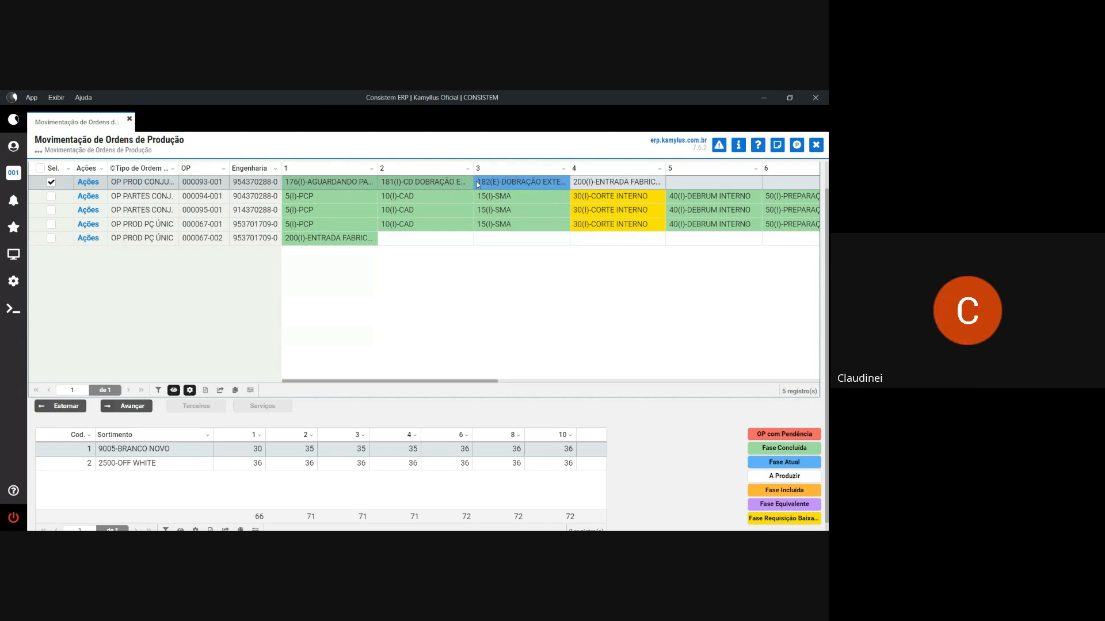
- Advance OP 000093-001 from external bending phase 182 to factory entry phase 200
left_click(138, 410)
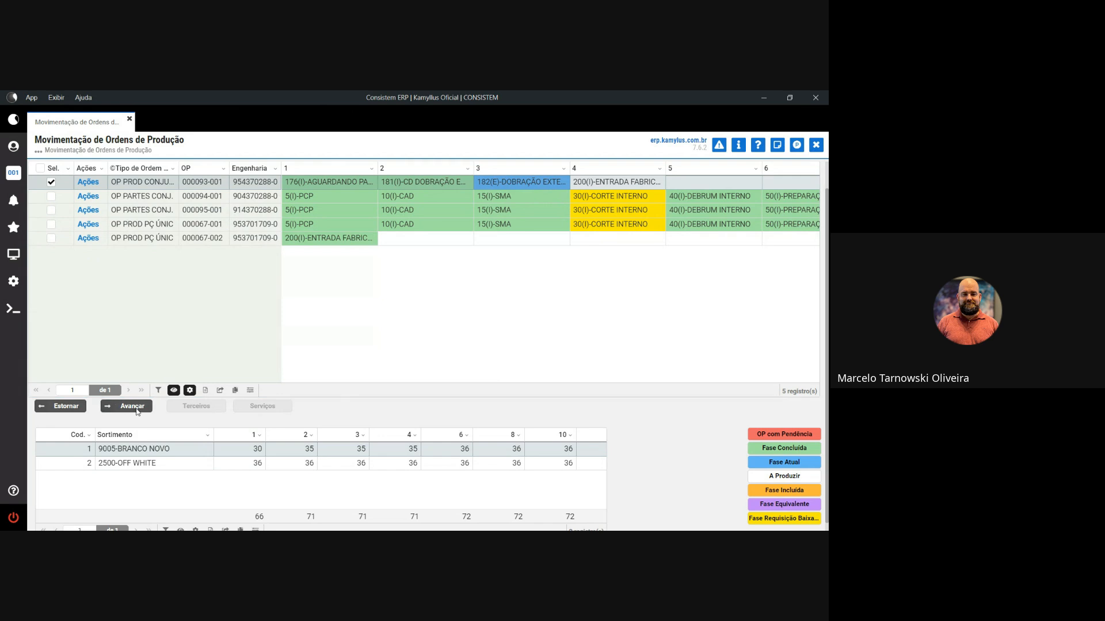
left_click(369, 366)
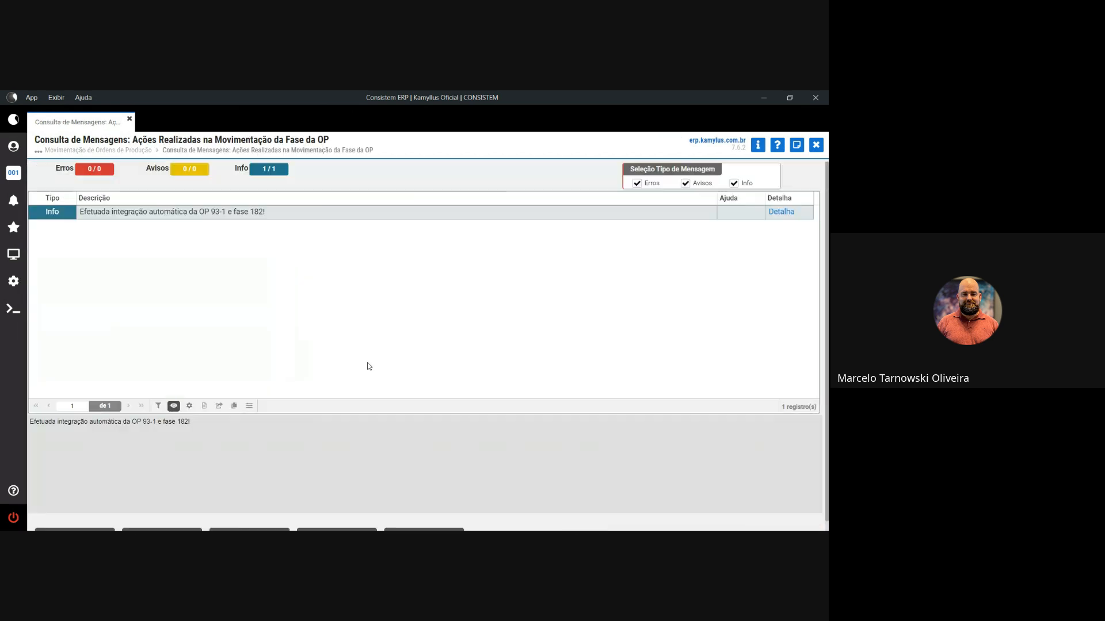
scroll(219, 225, "down", 1)
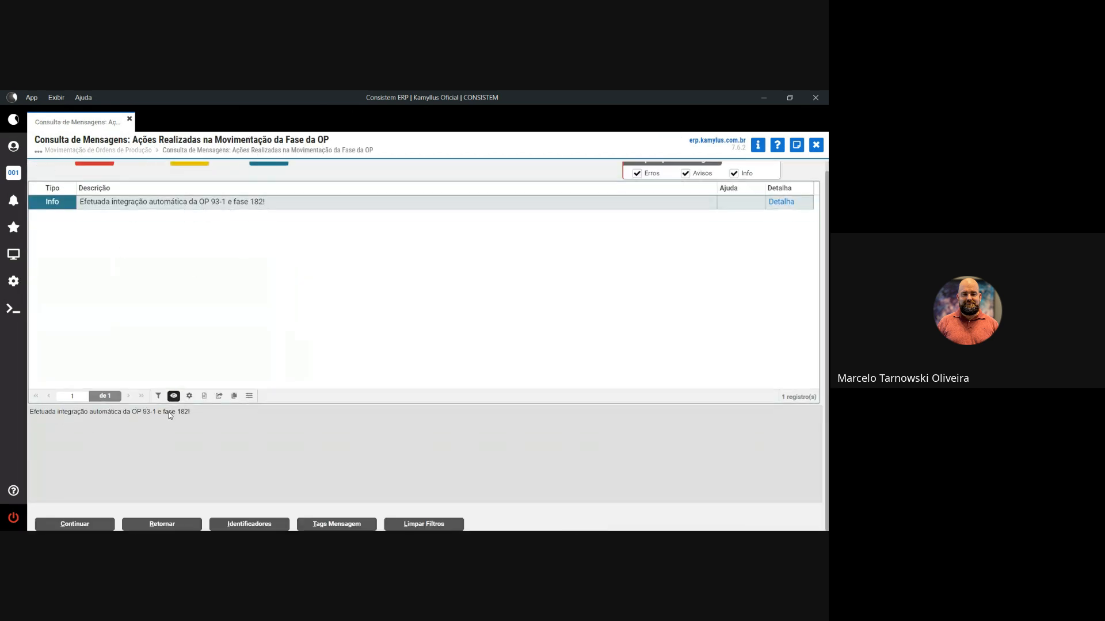
left_click(111, 524)
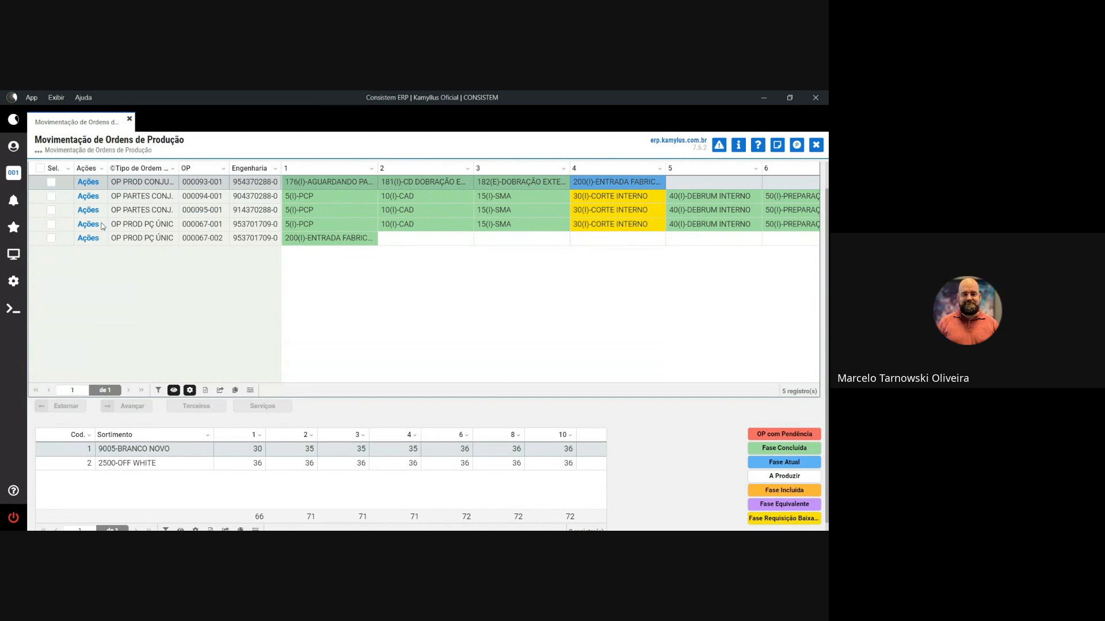
- Advance to expedition entry control and load OP 93 with quality 1, first quality
left_click(140, 406)
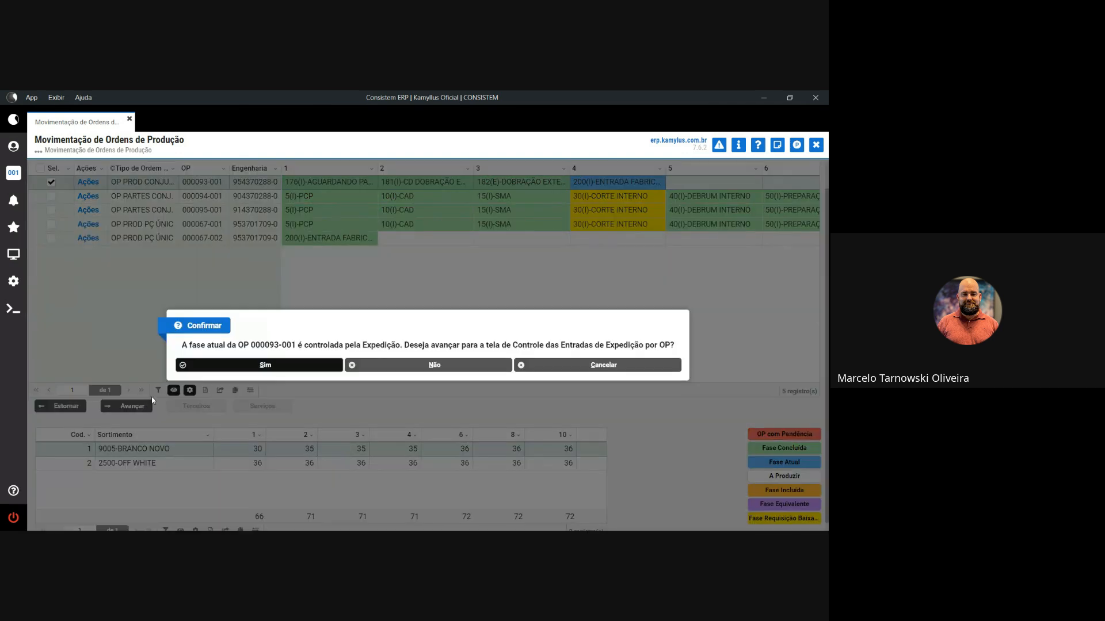
left_click(239, 365)
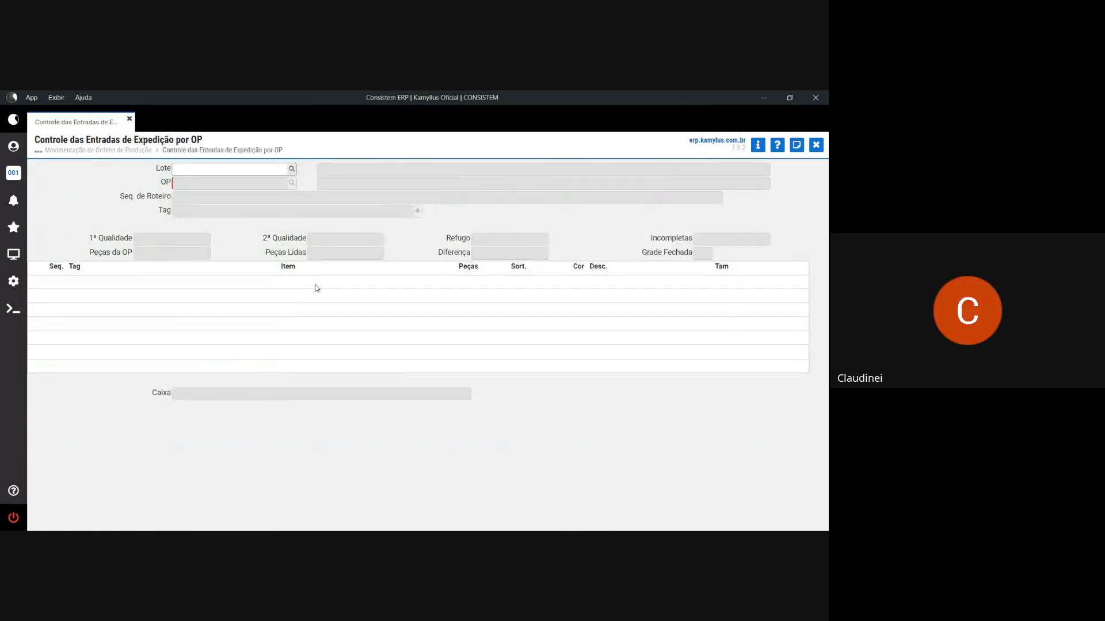
key("Tab")
type("93")
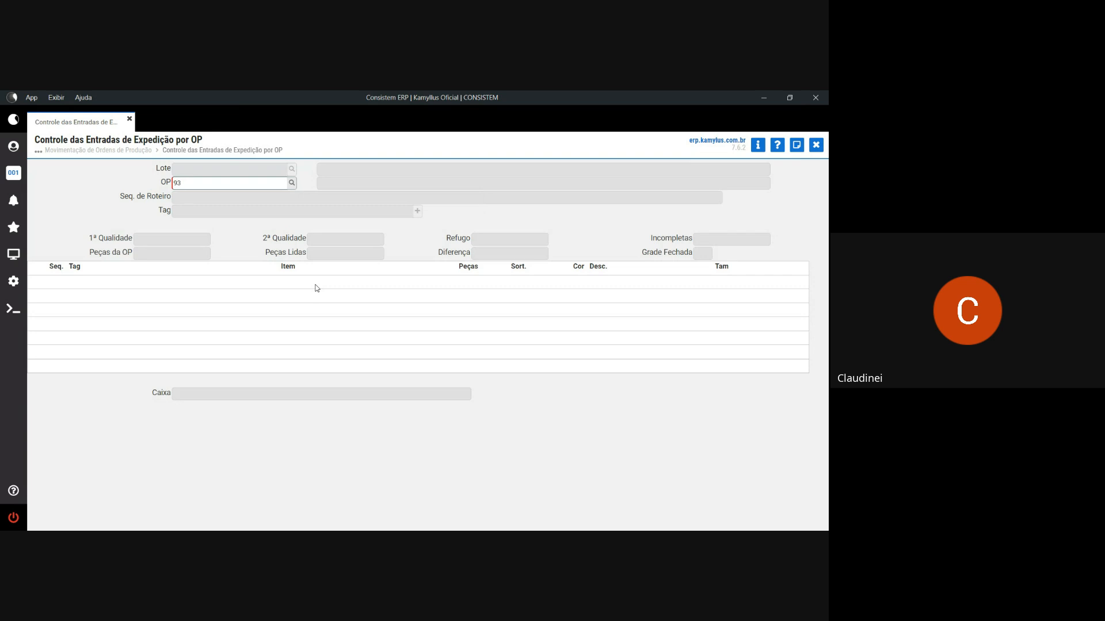
key("Tab")
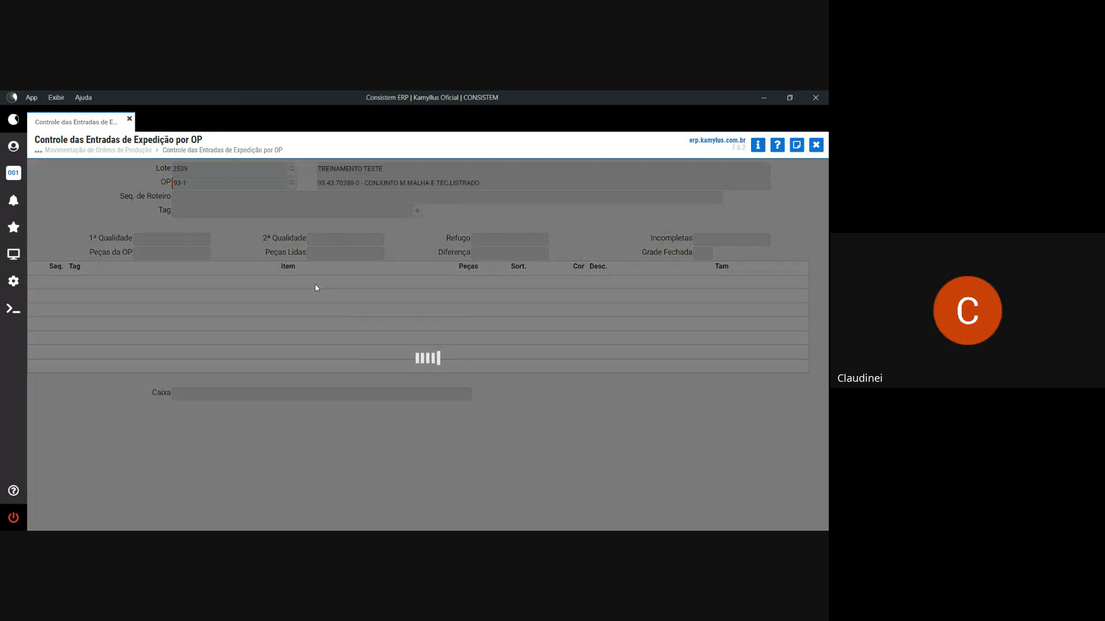
key("Return")
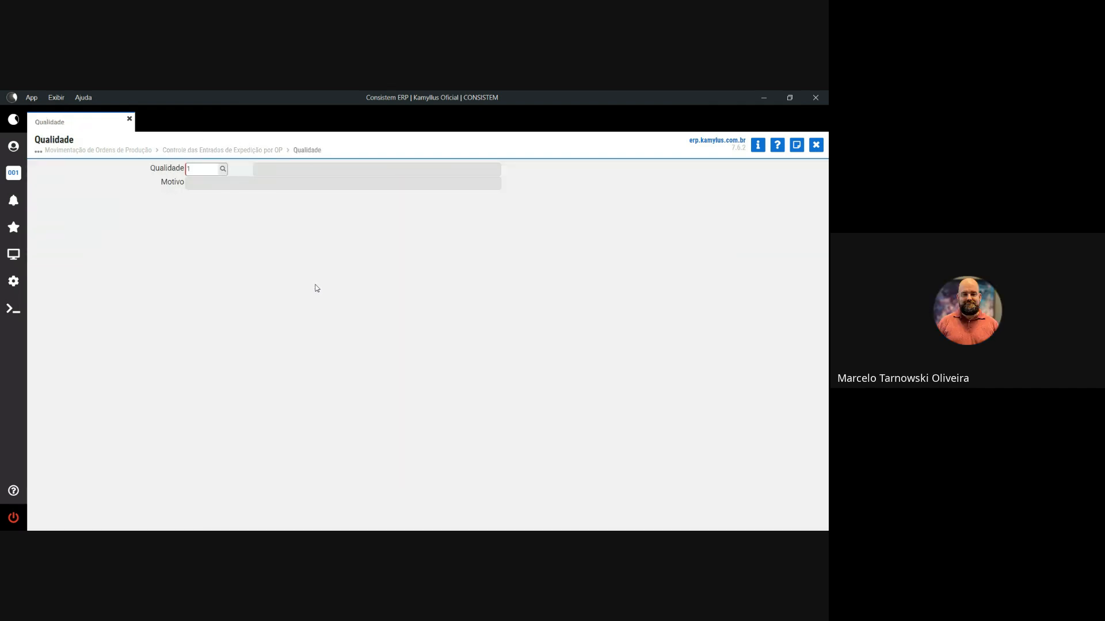
key("Return")
key("Return")
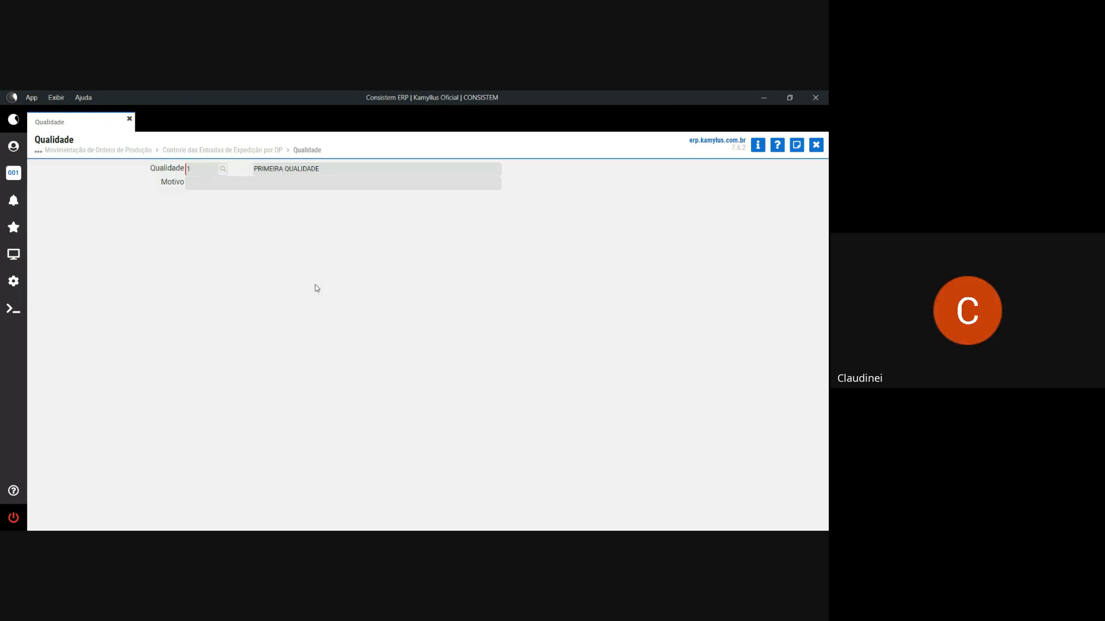
key("Return")
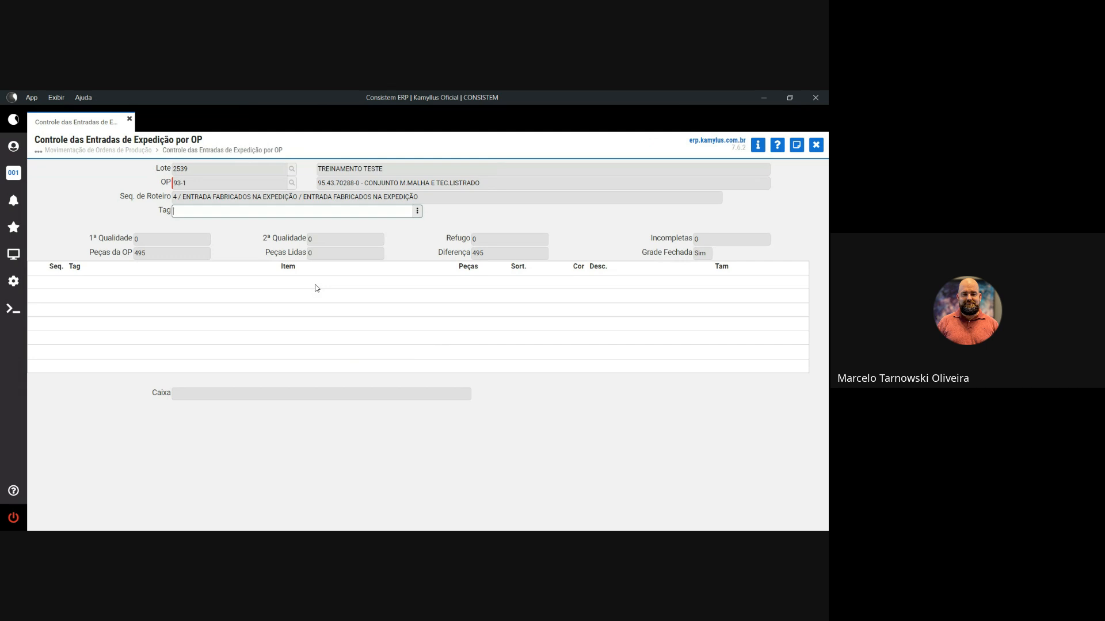
- Review the list of 495 unread tags for order 93-1, then close it
left_click(418, 211)
left_click(447, 230)
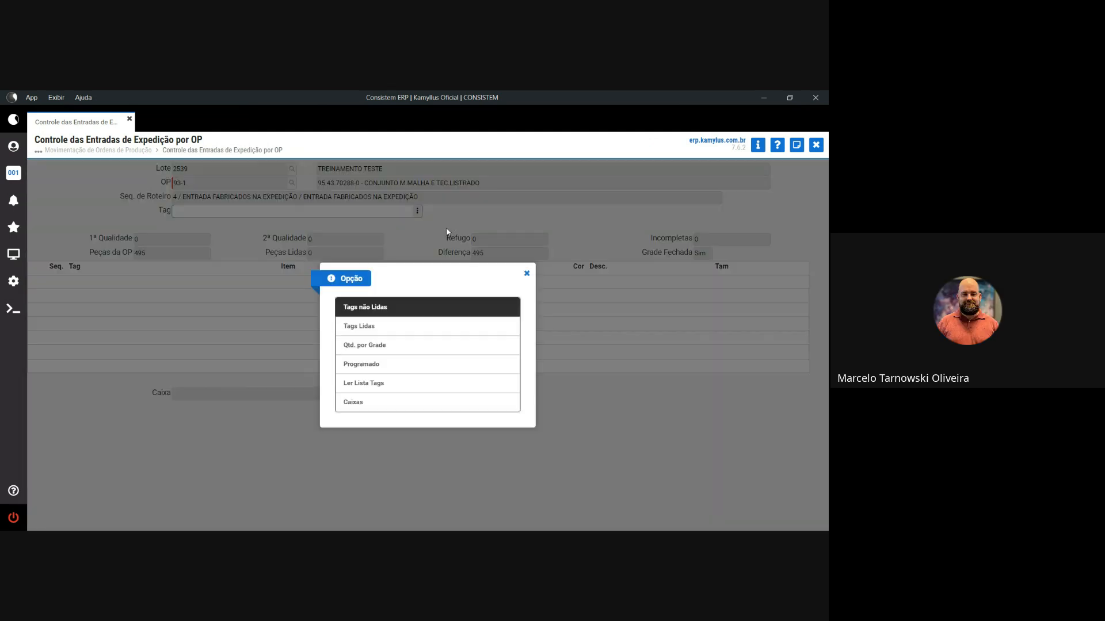
left_click(397, 308)
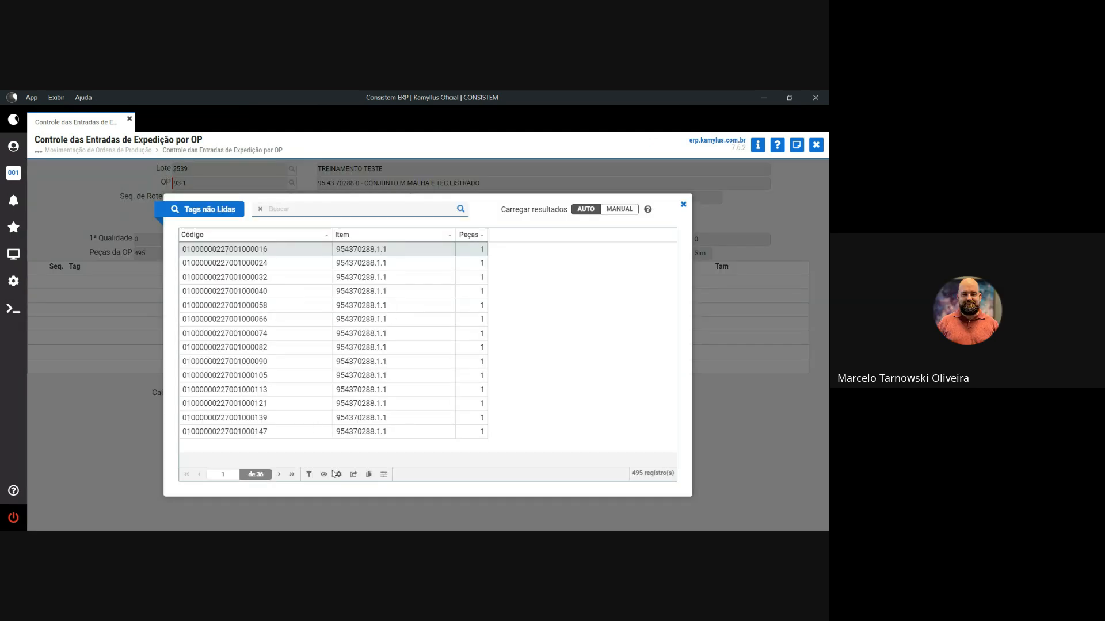
left_click(354, 477)
key("Escape")
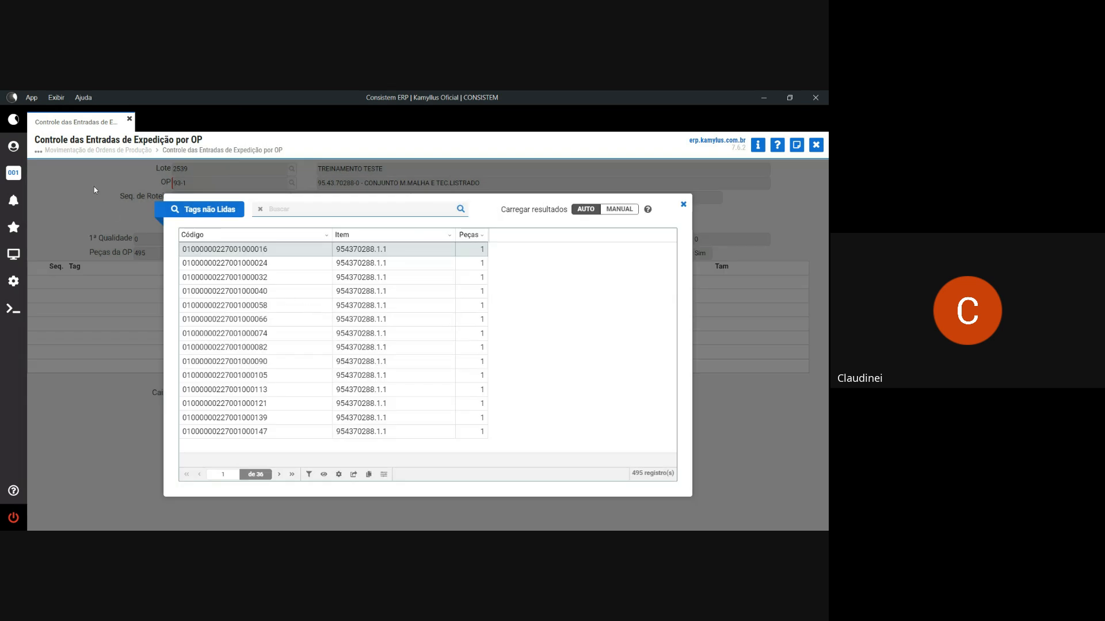
left_click(683, 204)
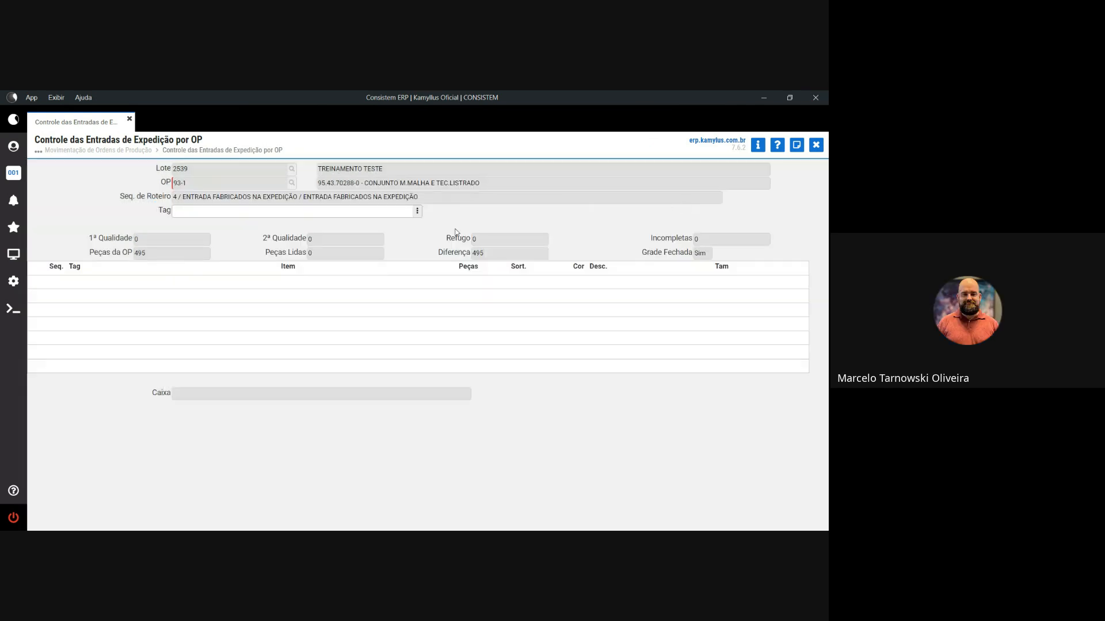
- Open the Tag field's Ler Lista Tags import screen
left_click(417, 211)
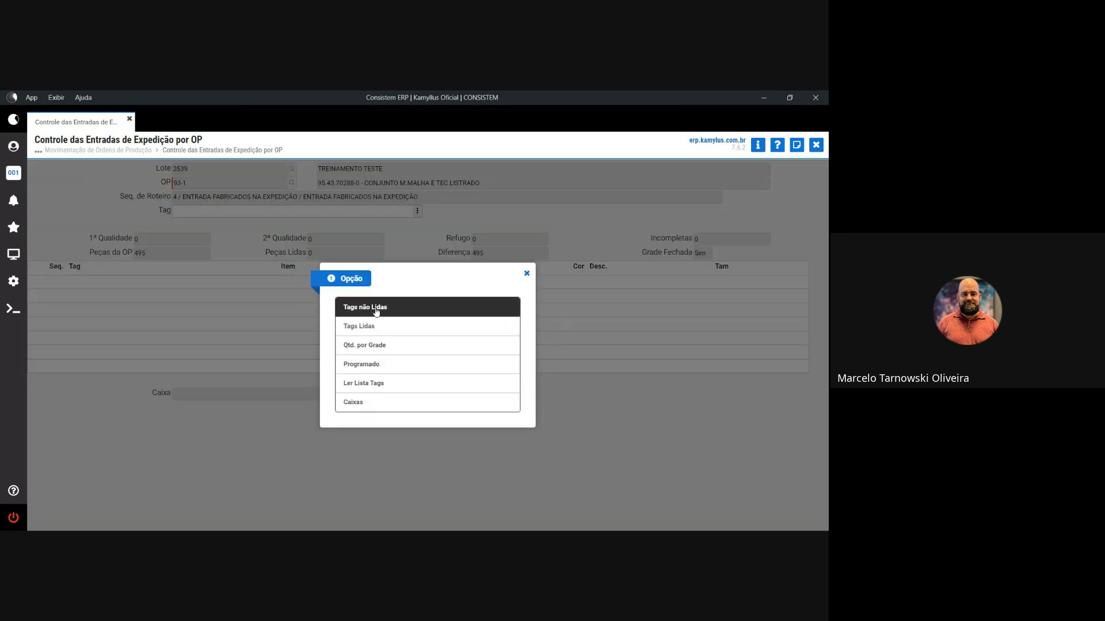
left_click(374, 308)
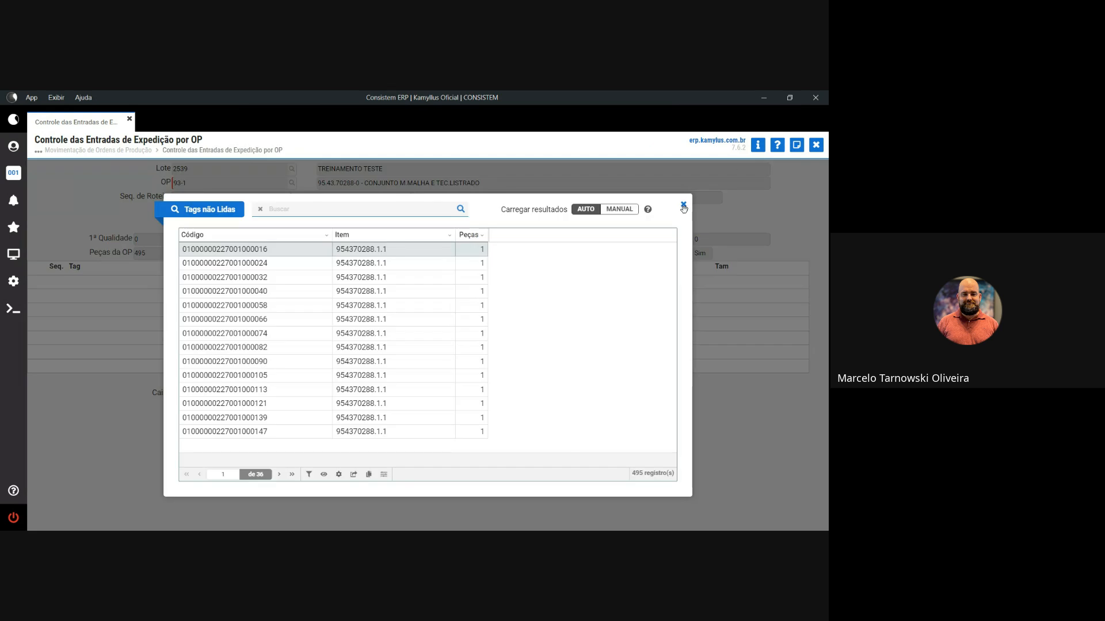
left_click(683, 205)
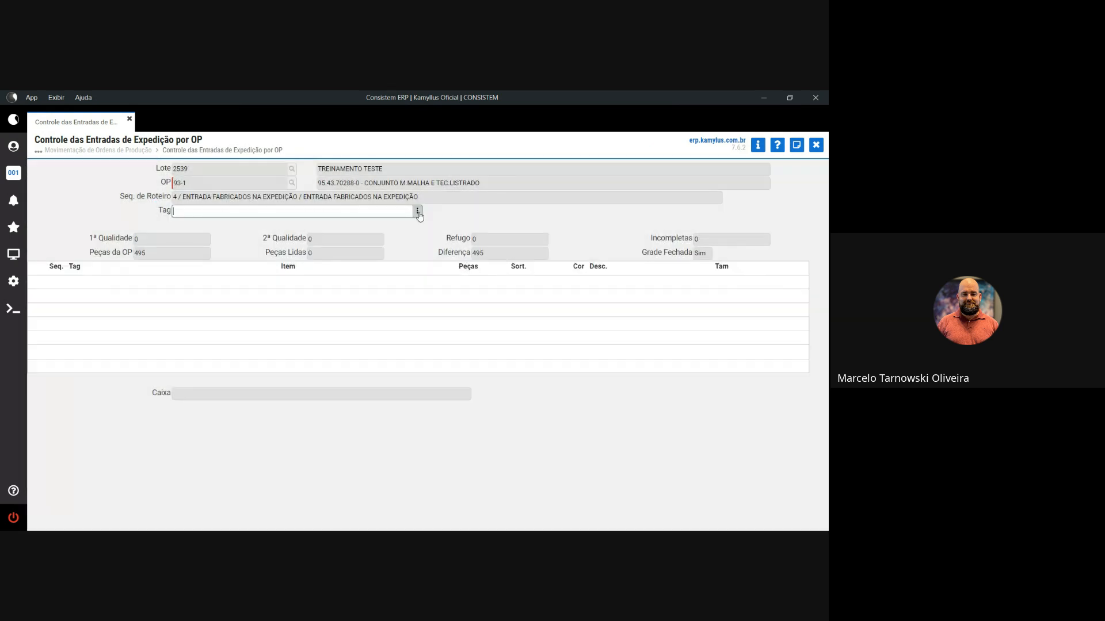
left_click(417, 211)
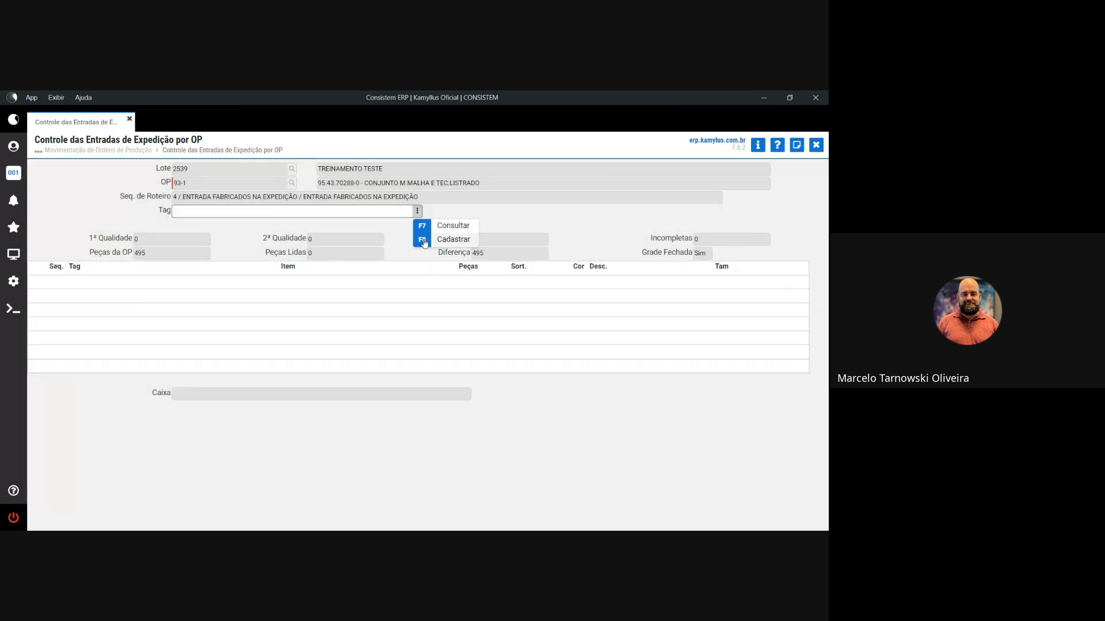
left_click(447, 227)
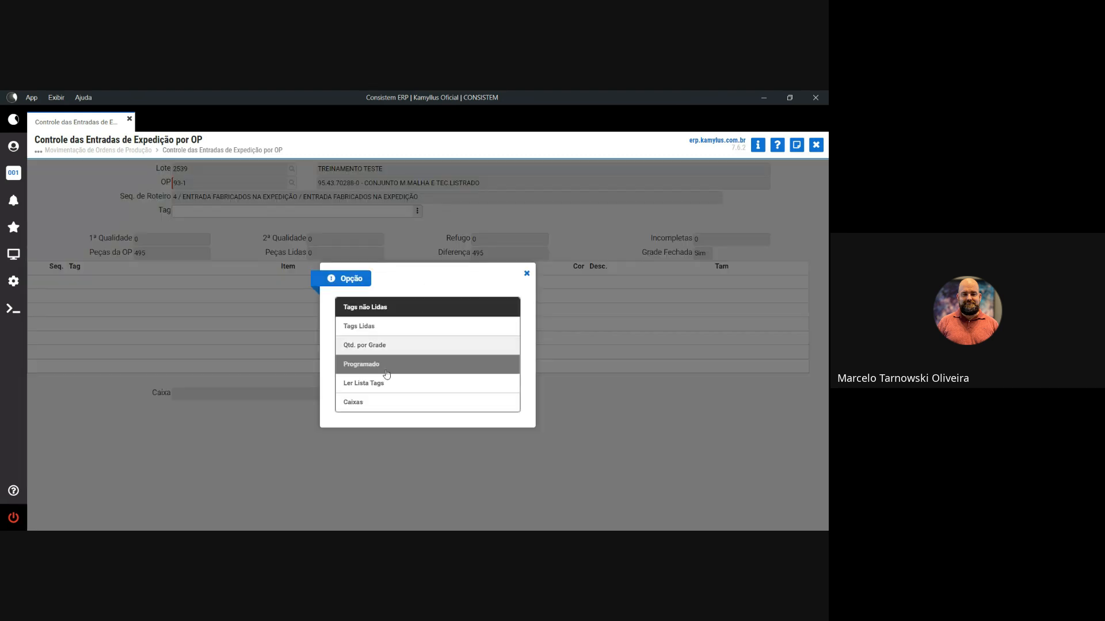
left_click(379, 385)
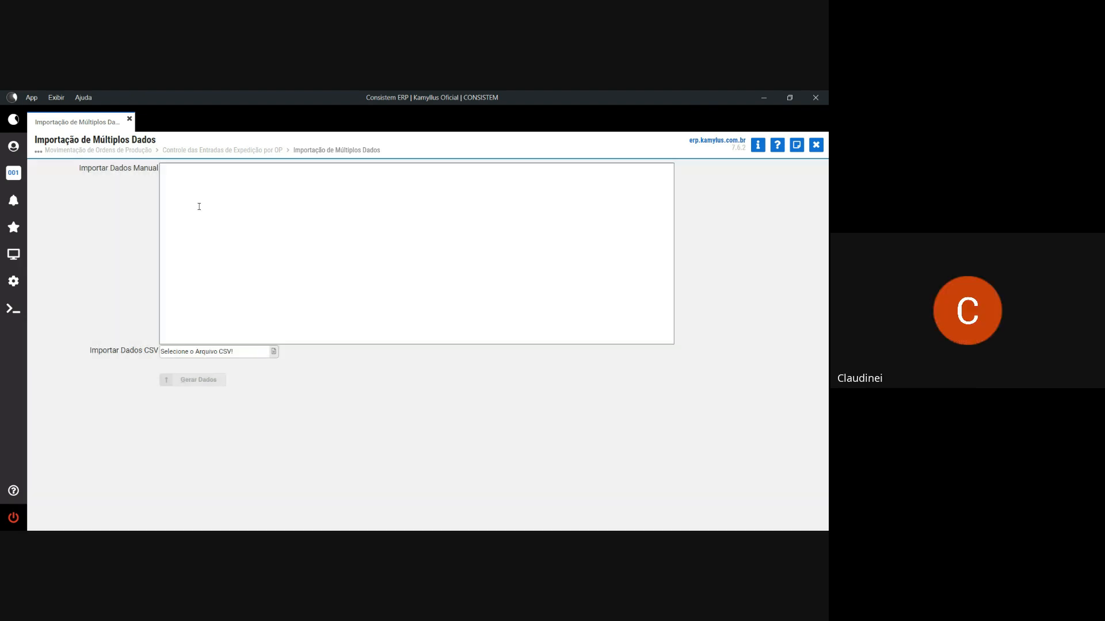
- Paste the tag codes, delete the incomplete 0100 line, and generate entries: 476 read, 19 difference
left_click(199, 206)
key("ctrl+v")
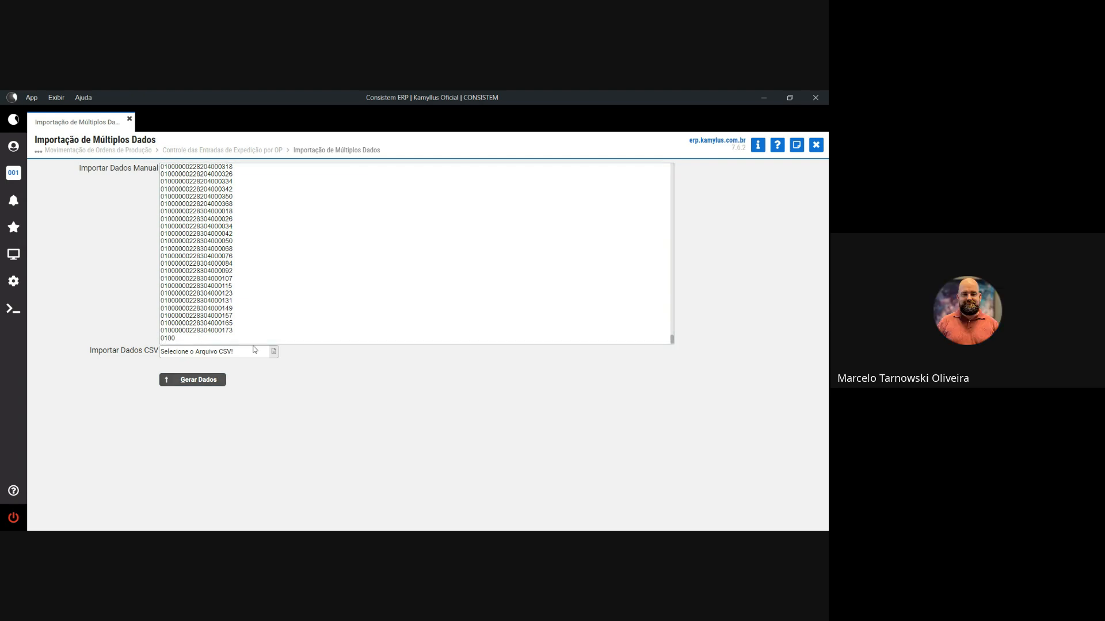
left_click_drag(254, 347, 224, 346)
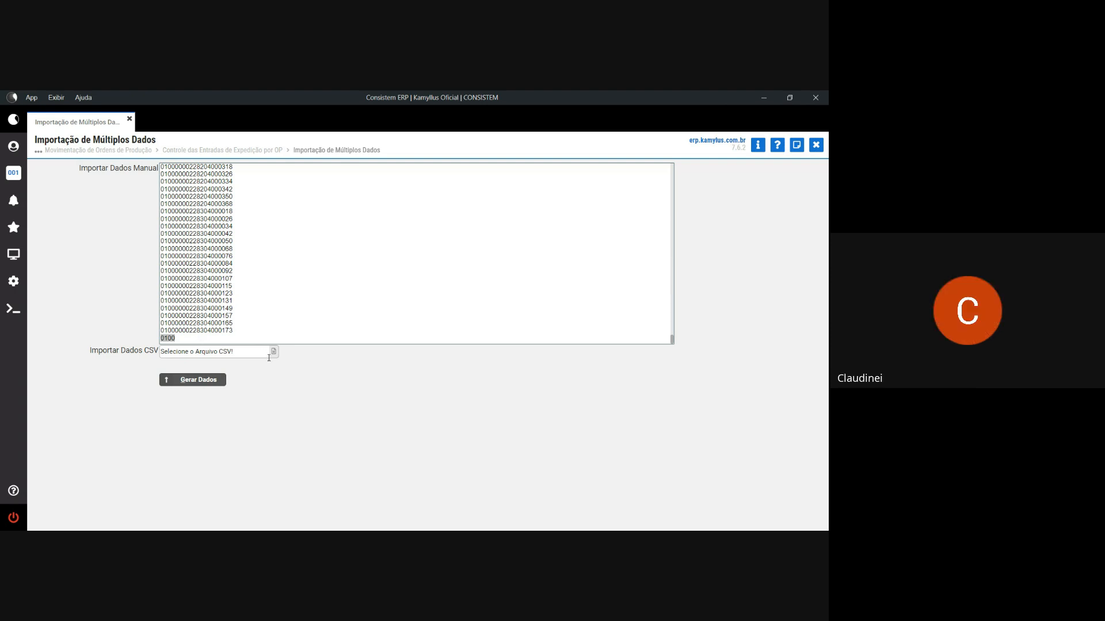
key("BackSpace")
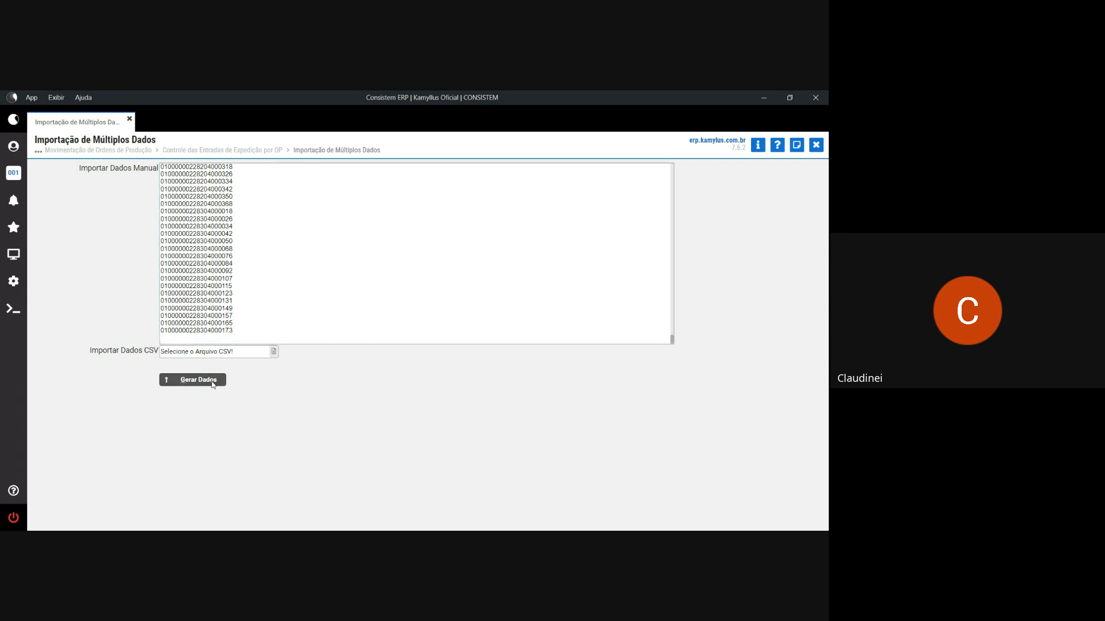
left_click(215, 380)
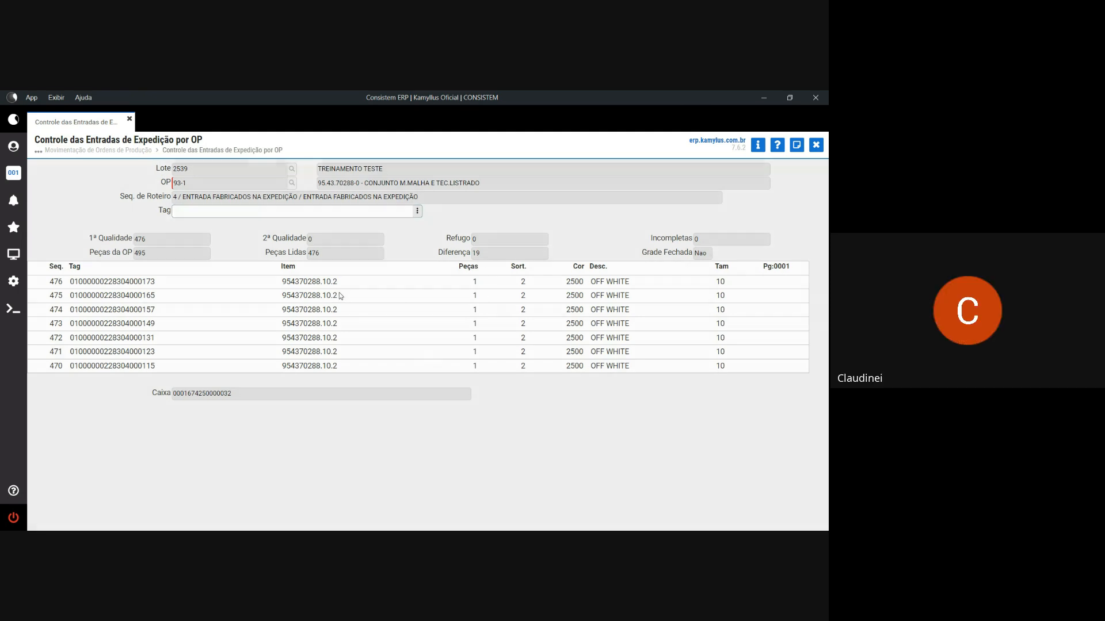
key("Escape")
key("Return")
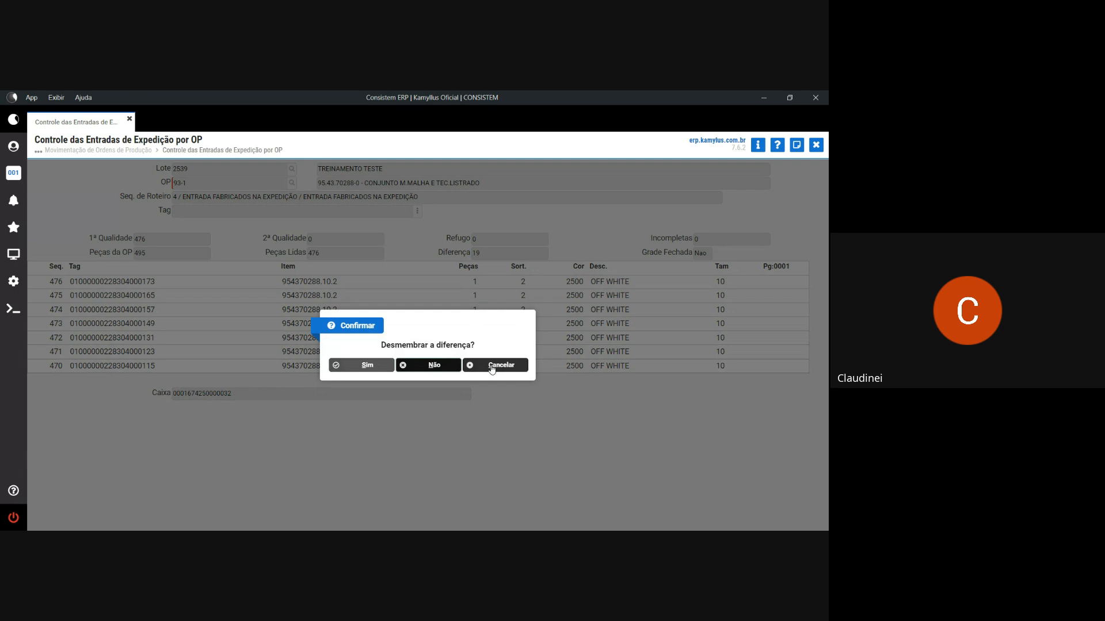
- Agree to split the 19-piece difference and authenticate with an authorised user name and password
left_click(388, 370)
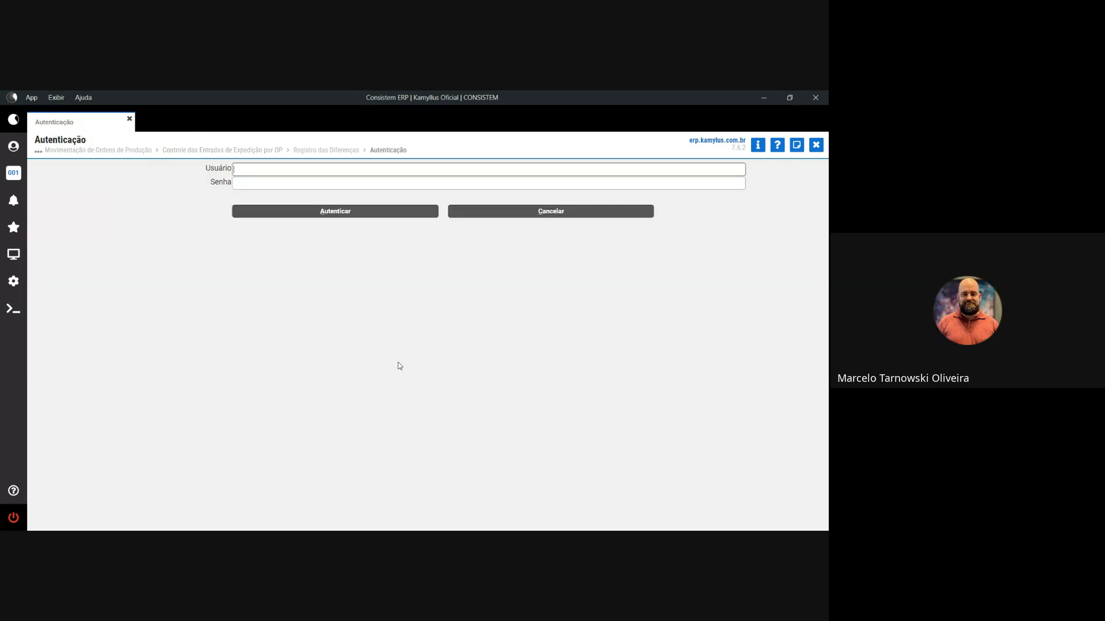
key("Return")
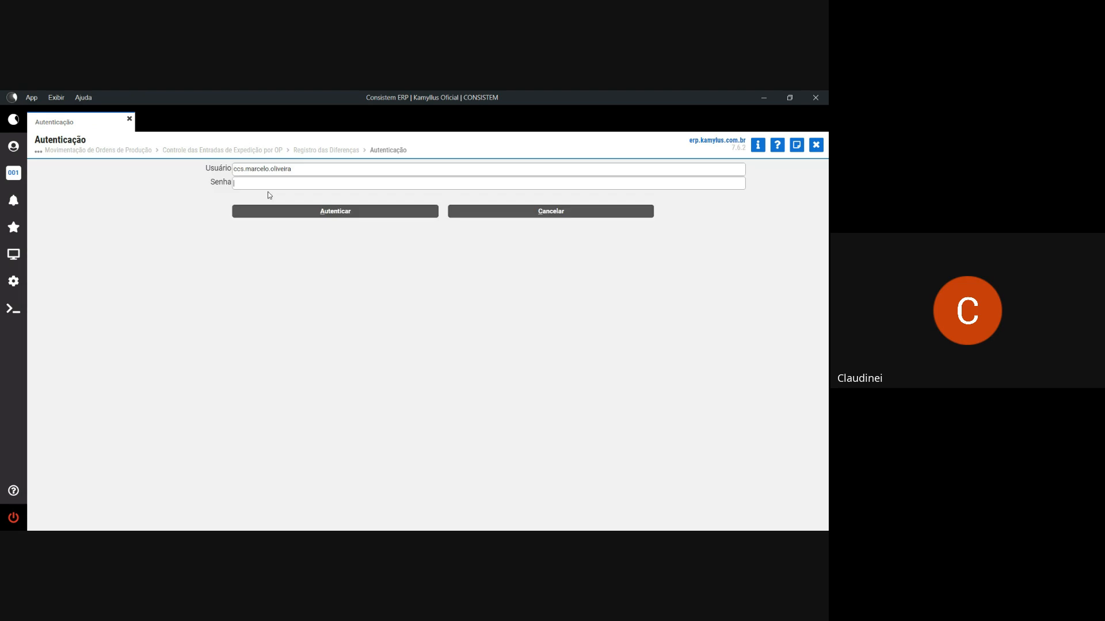
left_click(271, 188)
type("•")
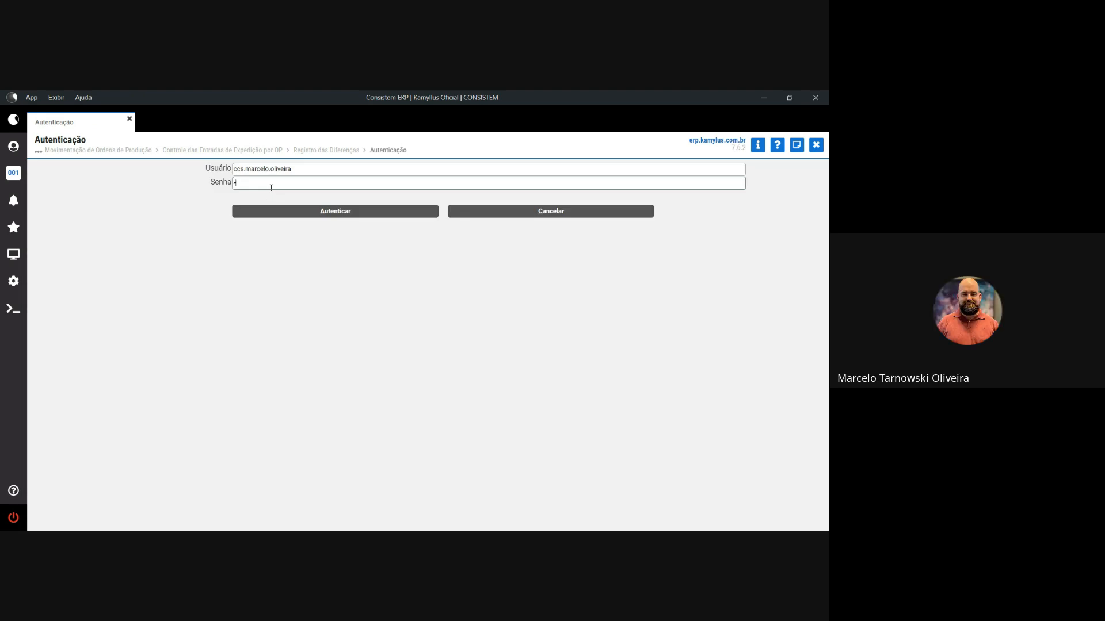
type("•••••••••")
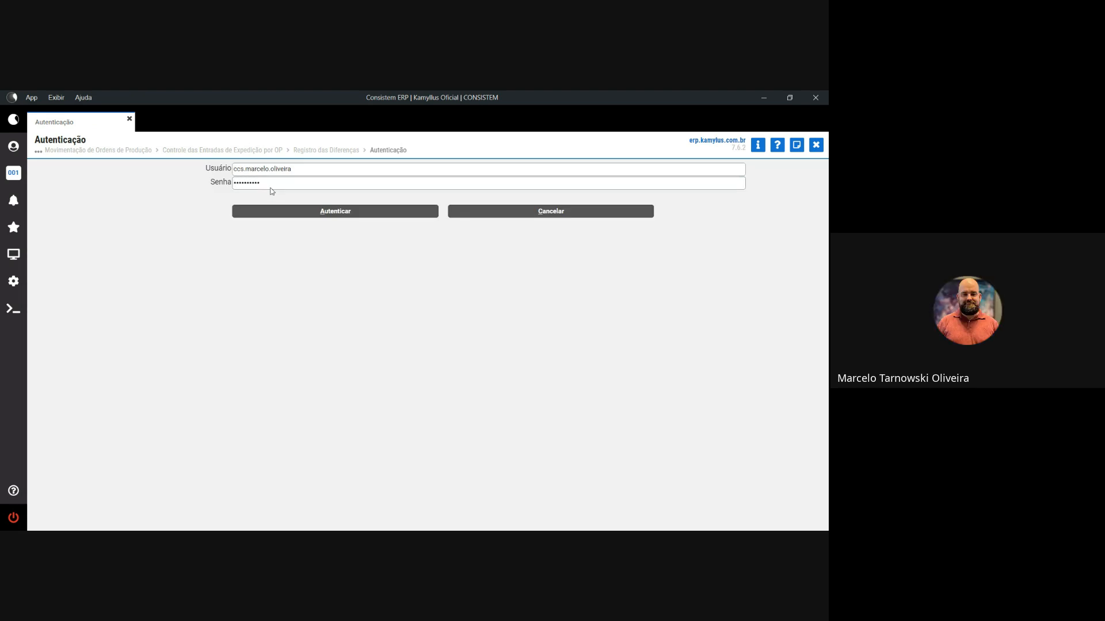
left_click(299, 212)
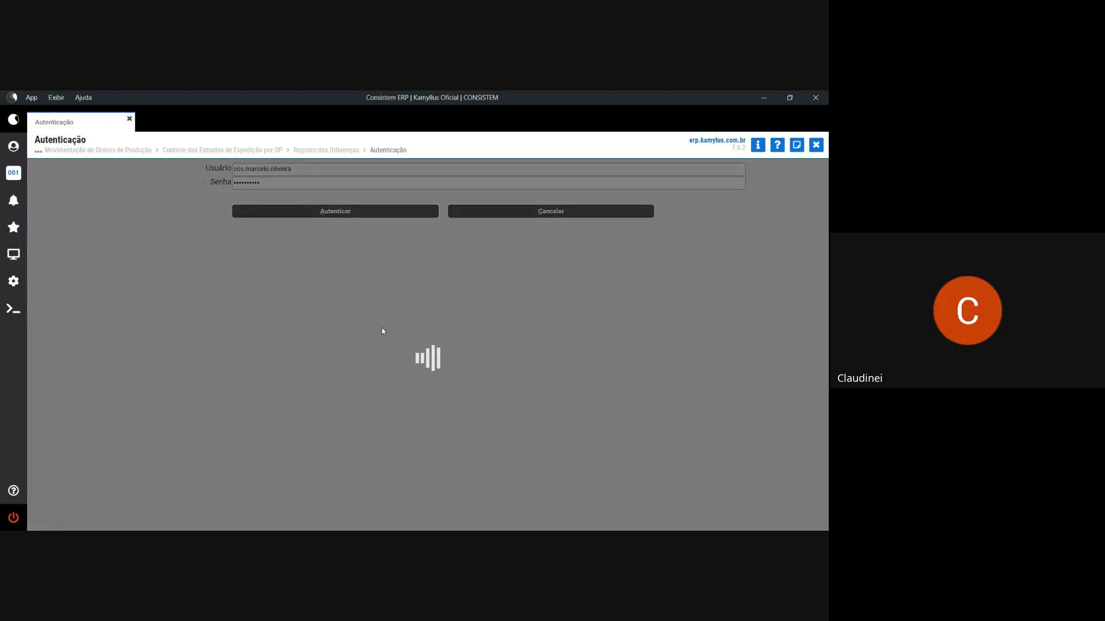
- Enter justification 't', confirm the difference release, and close the expedition entry for OP 93-1
type("t")
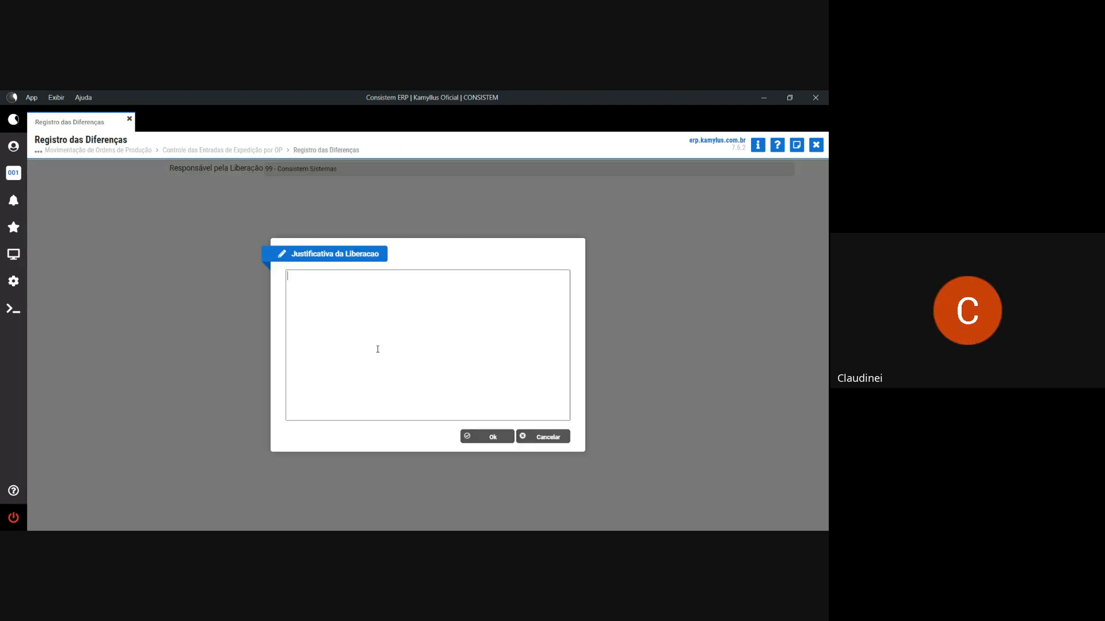
left_click(468, 439)
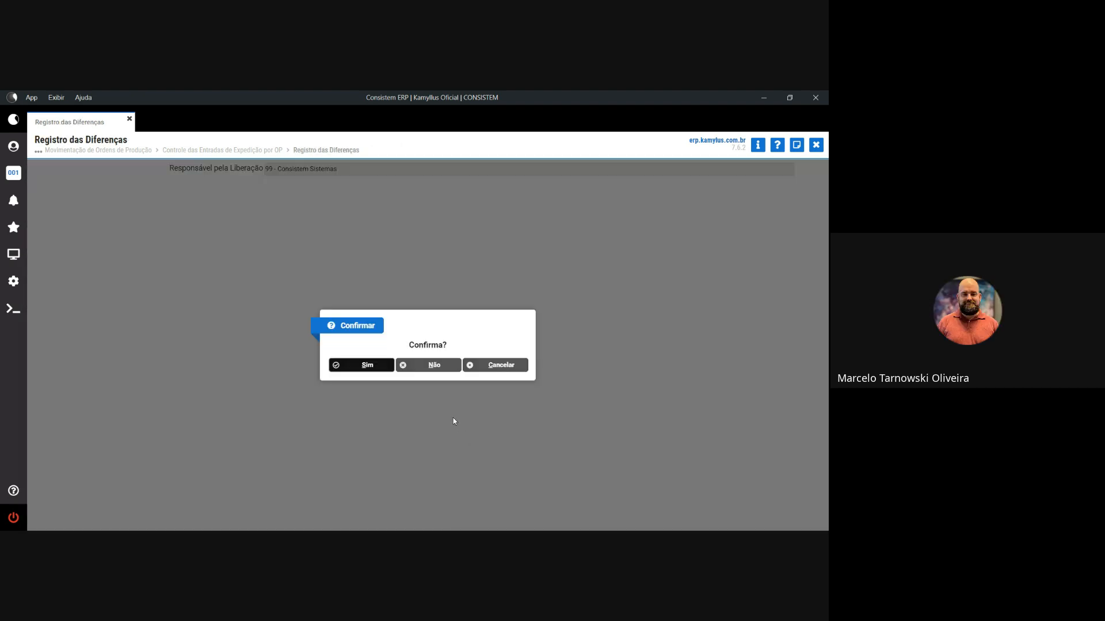
left_click(372, 368)
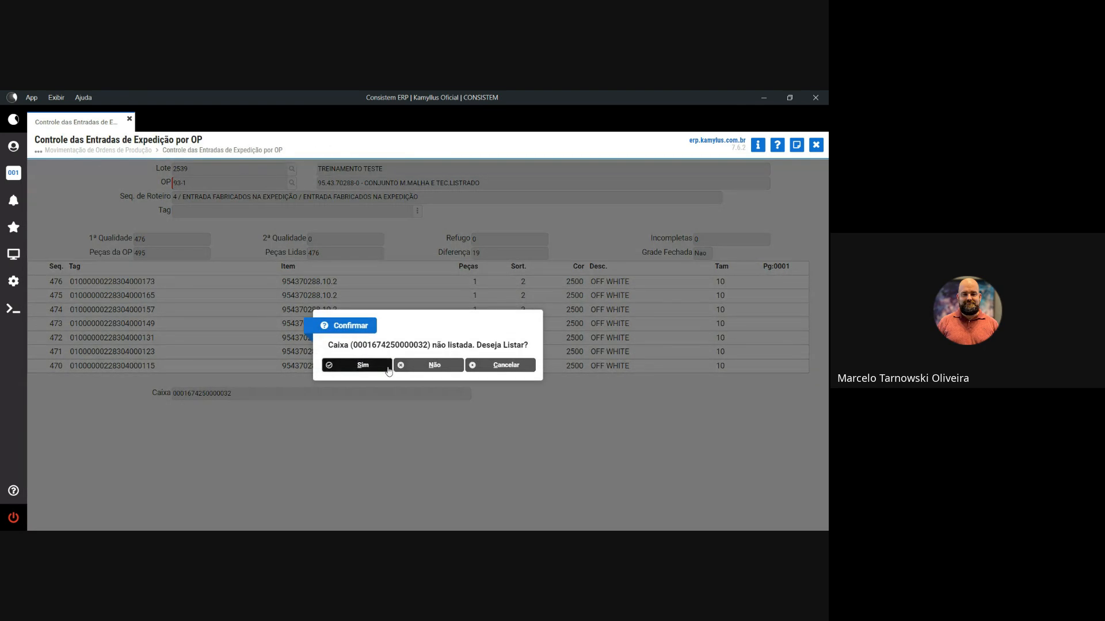
left_click(378, 369)
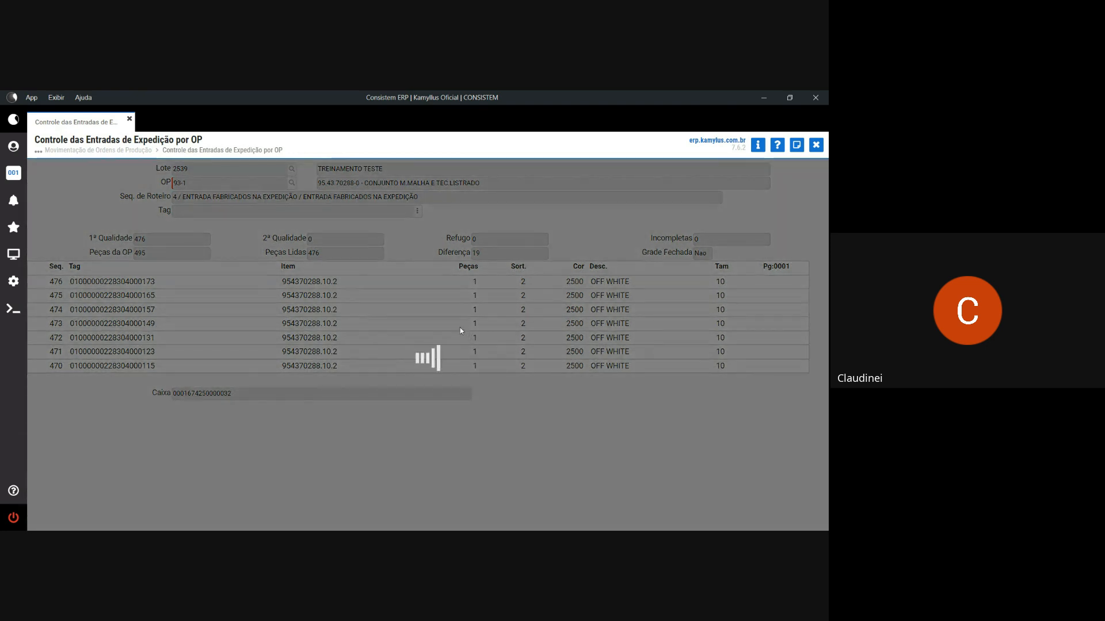
left_click(486, 370)
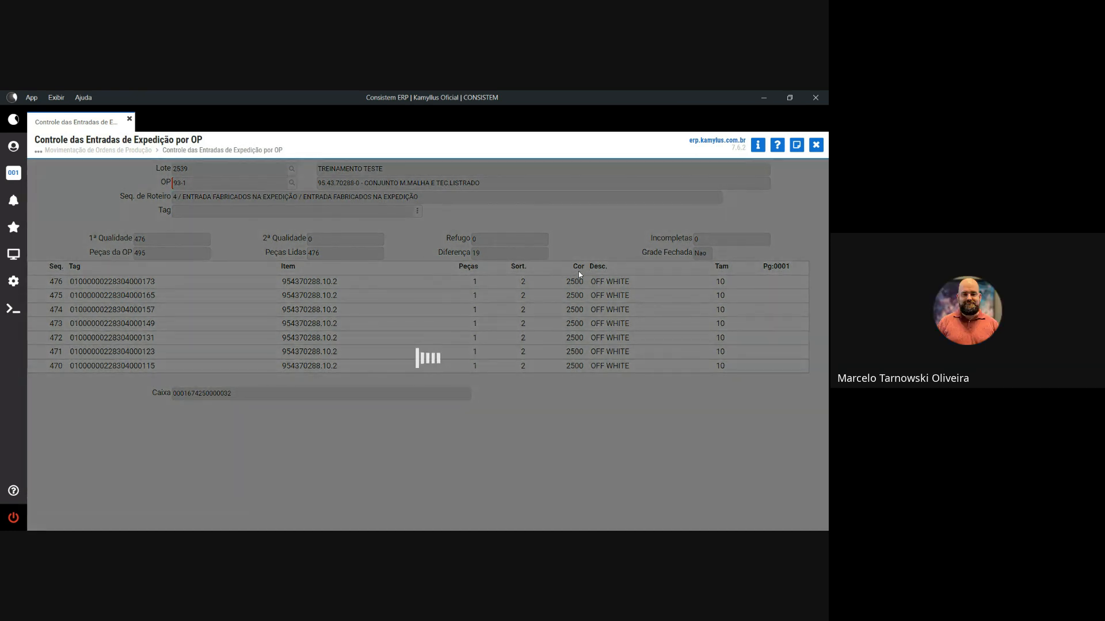
left_click(426, 366)
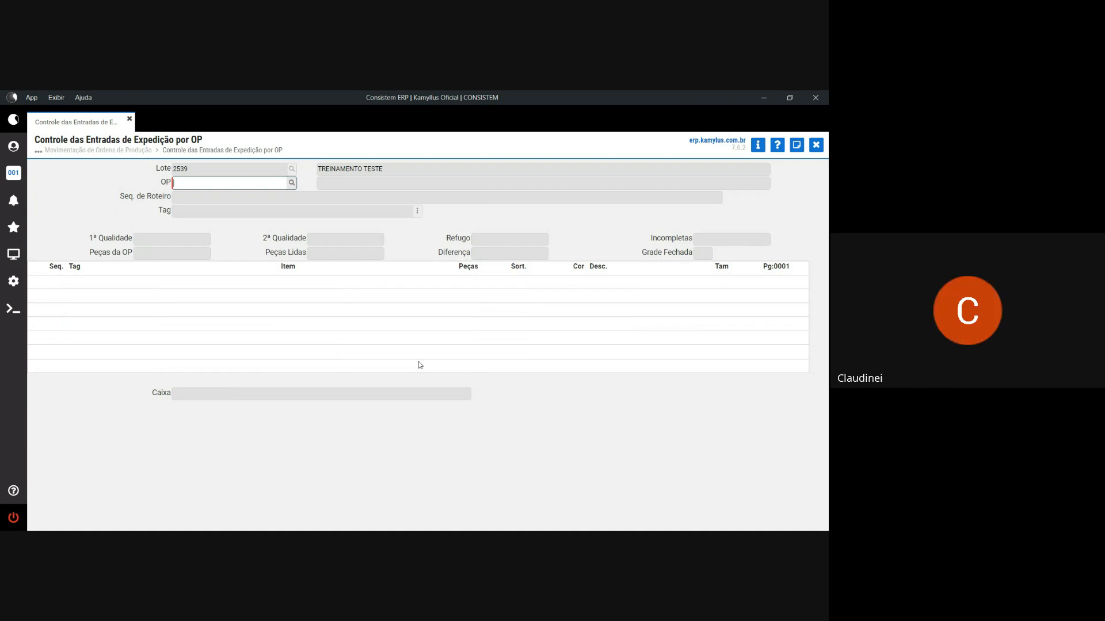
- Close Controle das Entradas de Expedição por OP, returning to the production order movement grid
left_click(816, 145)
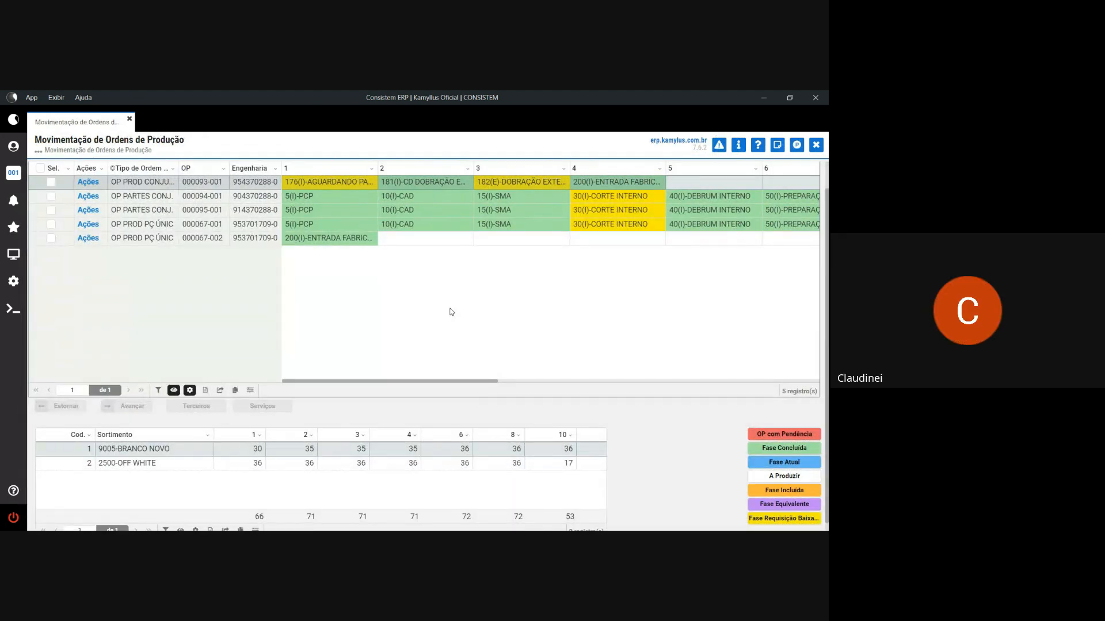
left_click_drag(442, 508, 394, 504)
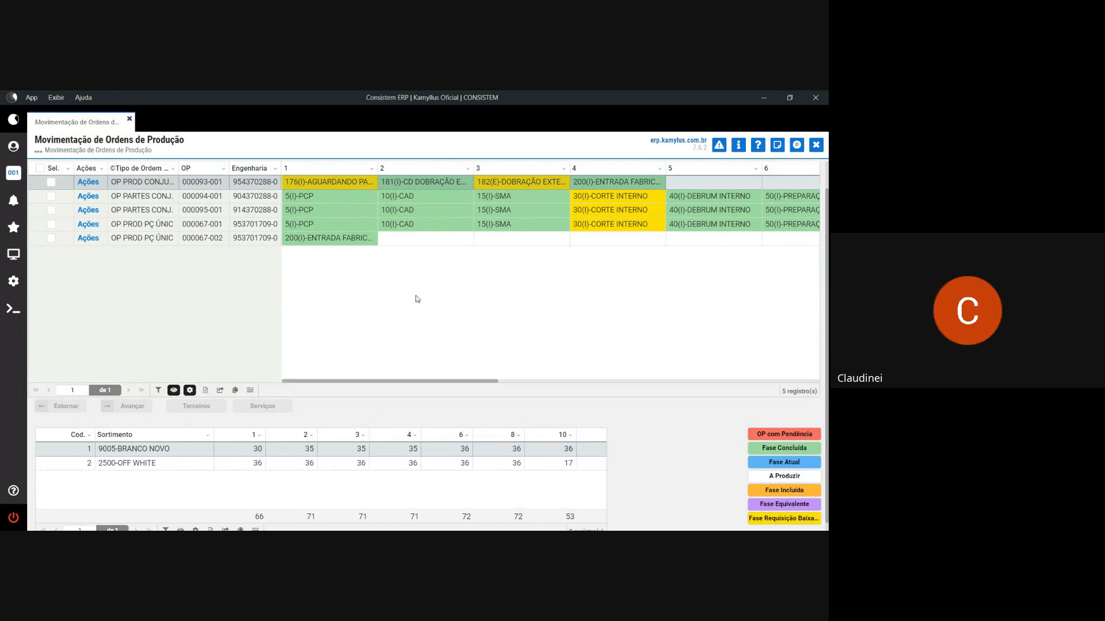
scroll(452, 293, "up", 1)
scroll(453, 293, "up", 1)
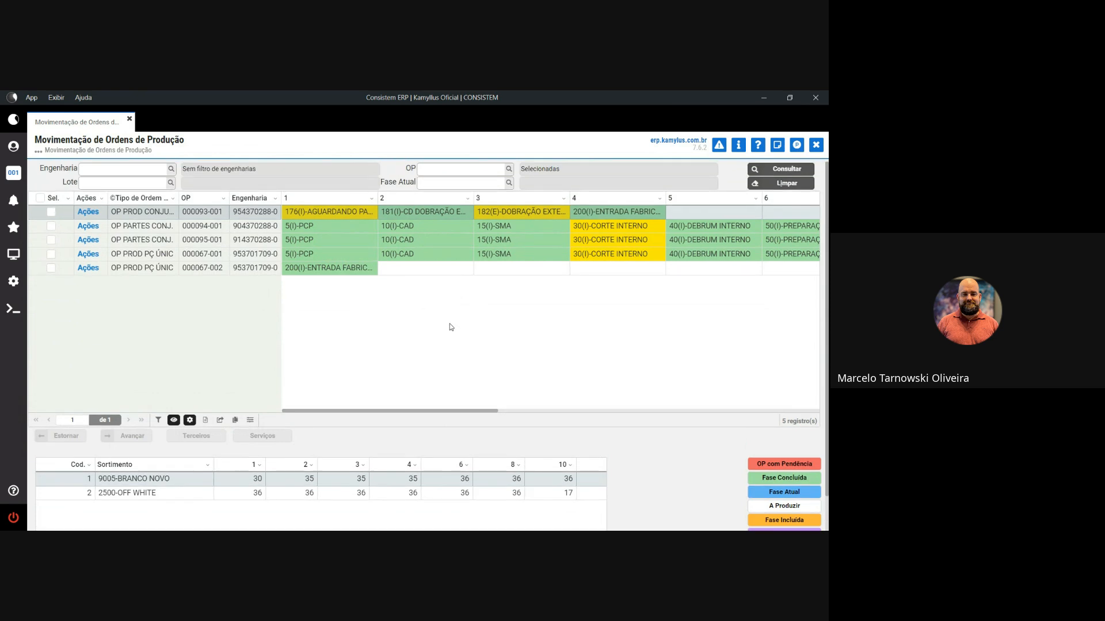